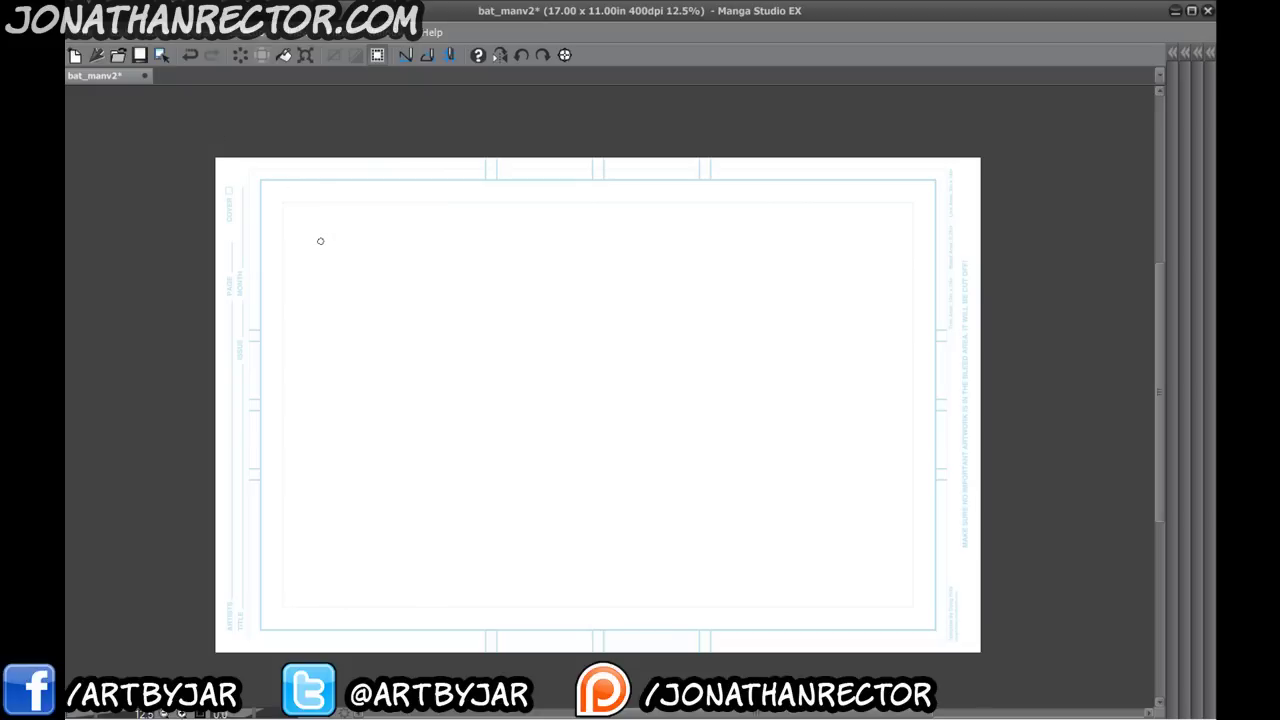
pyautogui.scroll(4, 203, 140)
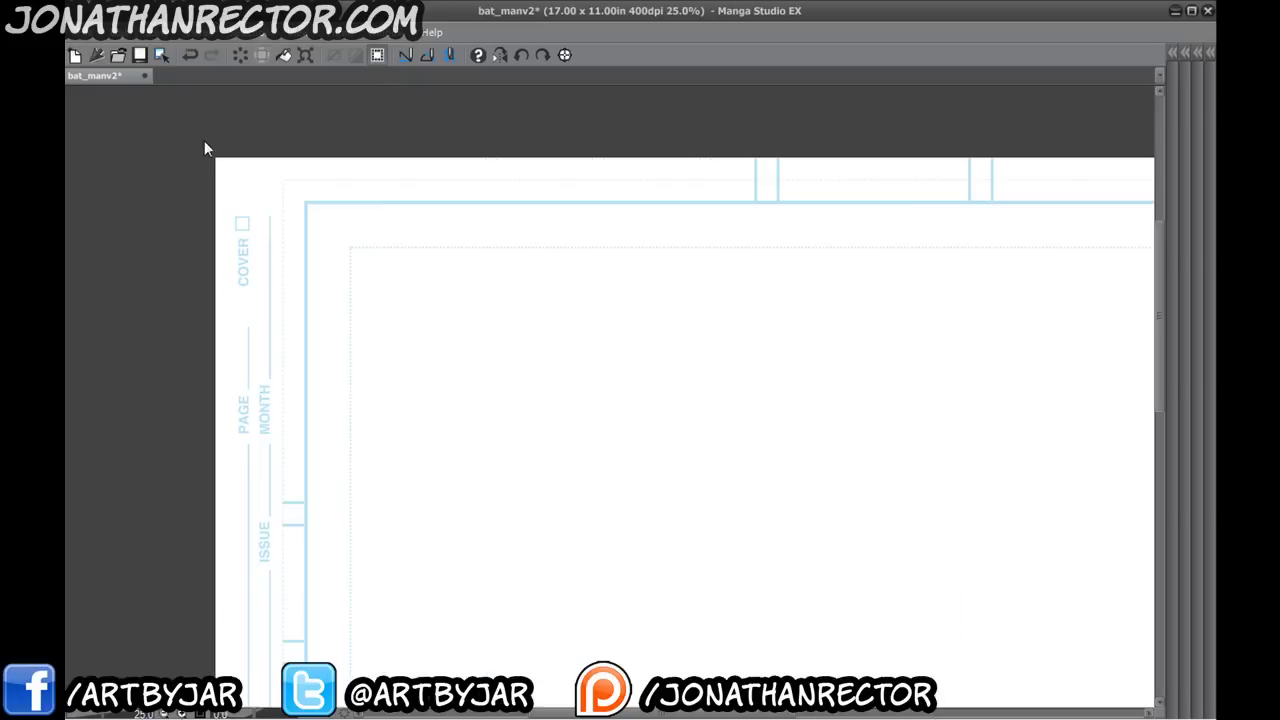
pyautogui.moveTo(555, 518); pyautogui.dragTo(384, 254)
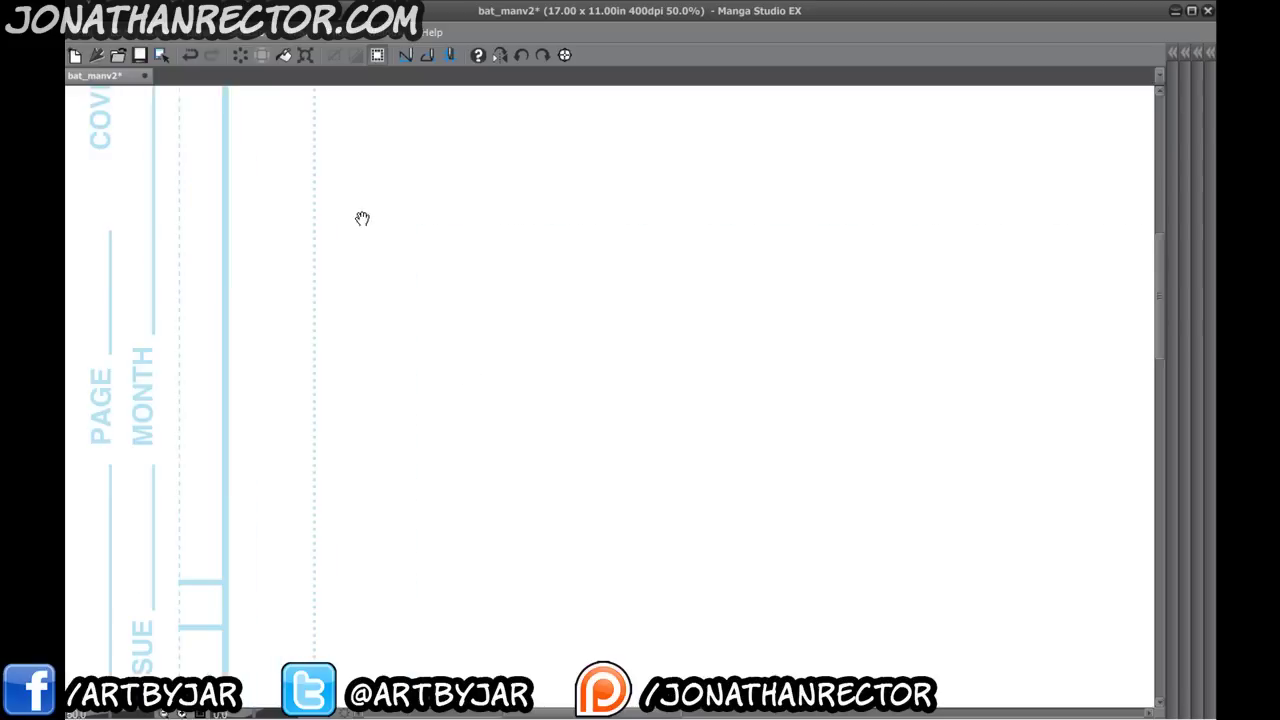
pyautogui.moveTo(418, 336); pyautogui.dragTo(436, 480)
pyautogui.moveTo(484, 307)
pyautogui.mouseDown()
pyautogui.moveTo(549, 352)
pyautogui.moveTo(505, 425)
pyautogui.mouseUp()
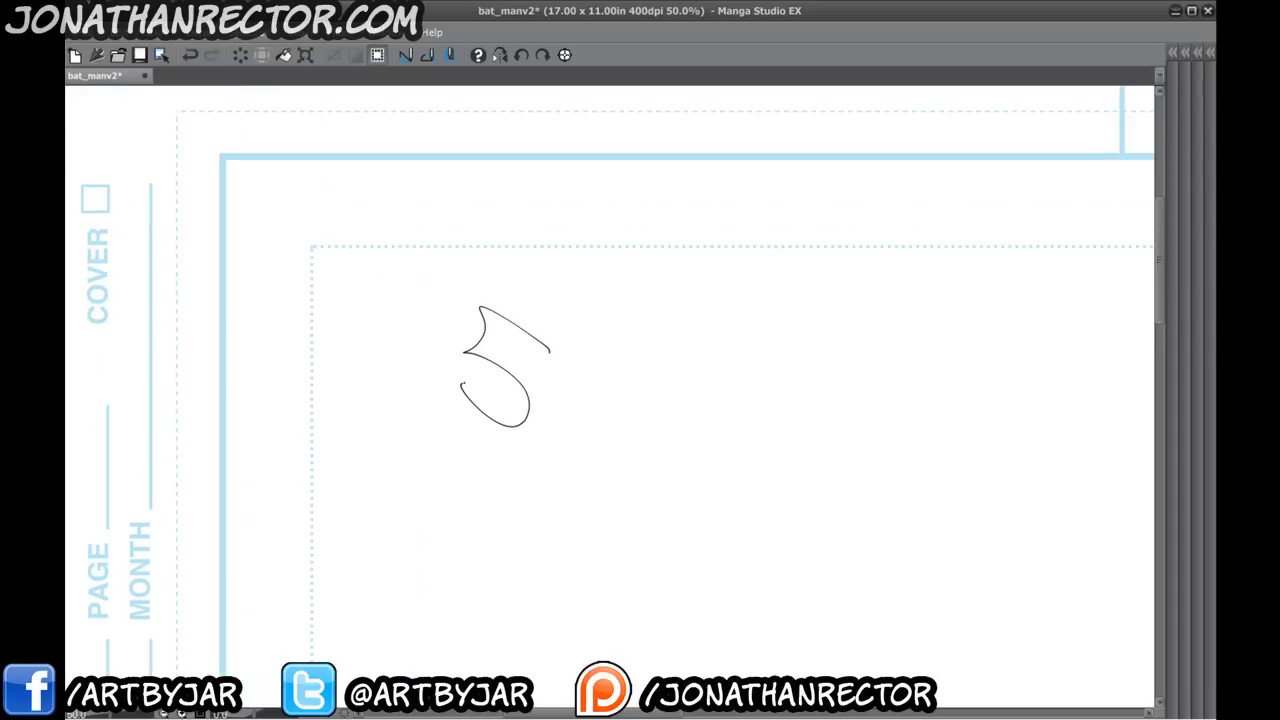
pyautogui.hotkey('ctrl', 'z')
pyautogui.hotkey('ctrl', 'z')
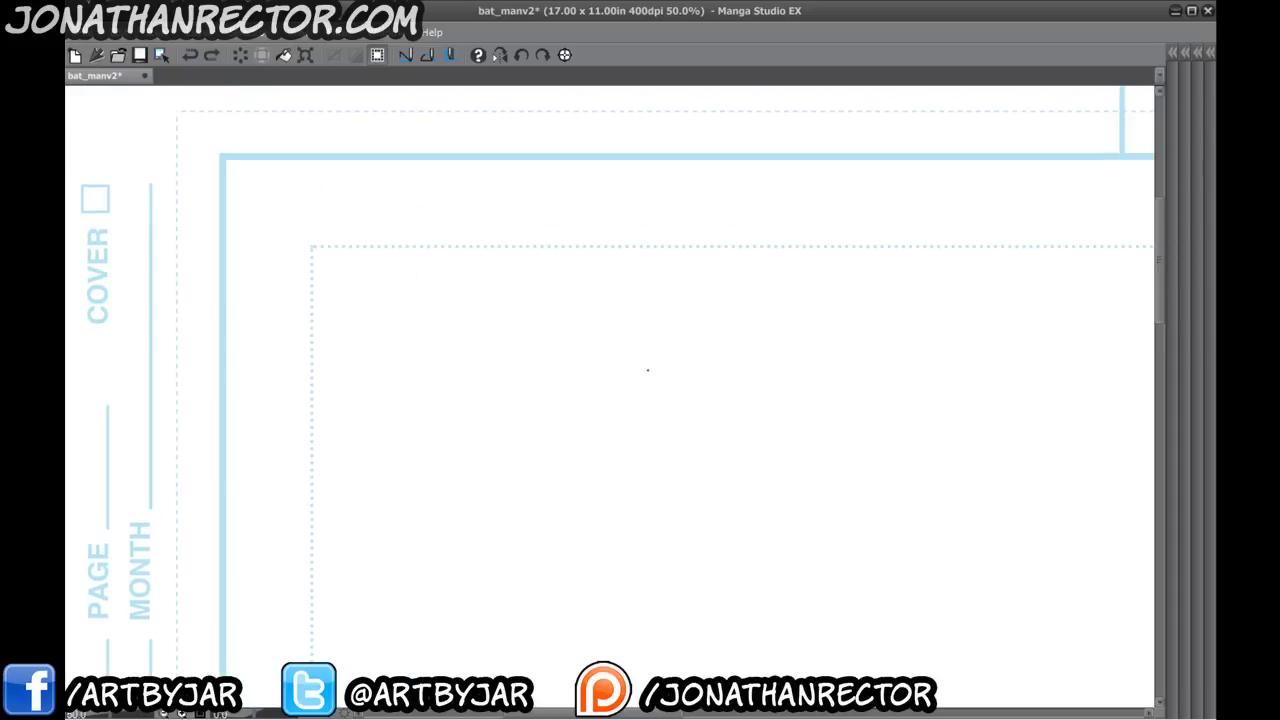
# - Sketch the tilted torso and first rough limb lines of a creature near the upper-left corner of the dotted frame
pyautogui.moveTo(539, 258); pyautogui.dragTo(557, 306)
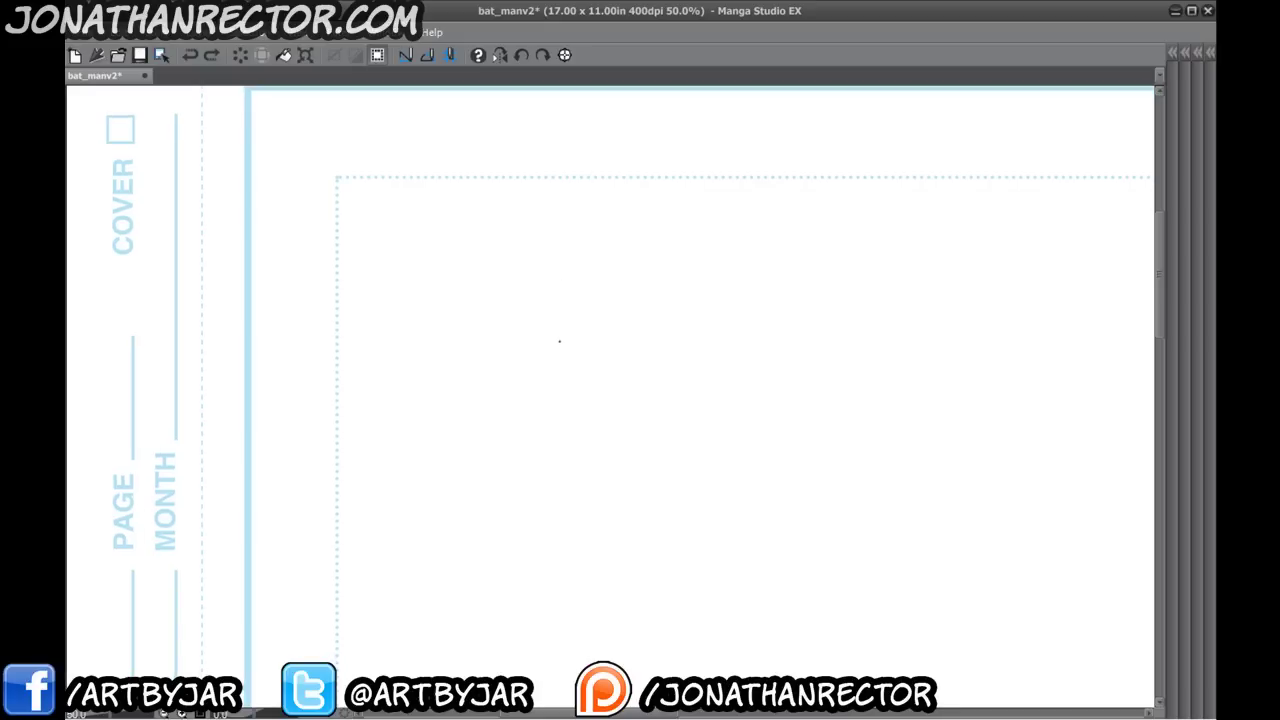
pyautogui.moveTo(560, 341)
pyautogui.mouseDown()
pyautogui.moveTo(485, 253)
pyautogui.moveTo(520, 355)
pyautogui.mouseUp()
pyautogui.moveTo(482, 252)
pyautogui.mouseDown()
pyautogui.moveTo(562, 359)
pyautogui.moveTo(551, 370)
pyautogui.moveTo(561, 384)
pyautogui.moveTo(457, 328)
pyautogui.moveTo(520, 448)
pyautogui.mouseUp()
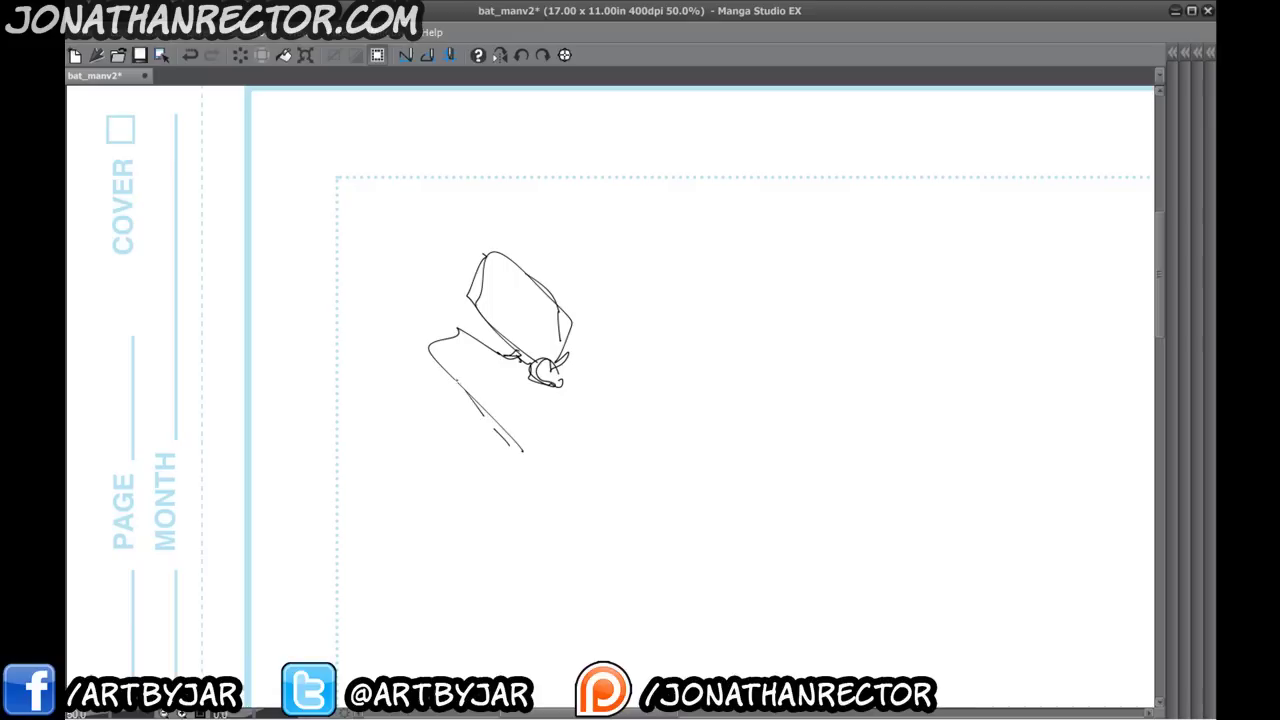
pyautogui.moveTo(456, 368)
pyautogui.mouseDown()
pyautogui.moveTo(499, 431)
pyautogui.moveTo(453, 434)
pyautogui.moveTo(522, 490)
pyautogui.mouseUp()
pyautogui.moveTo(446, 342)
pyautogui.mouseDown()
pyautogui.moveTo(508, 448)
pyautogui.moveTo(618, 342)
pyautogui.moveTo(640, 412)
pyautogui.moveTo(624, 454)
pyautogui.moveTo(606, 340)
pyautogui.moveTo(576, 300)
pyautogui.moveTo(642, 292)
pyautogui.mouseUp()
pyautogui.moveTo(648, 302); pyautogui.dragTo(633, 327)
pyautogui.moveTo(551, 287)
pyautogui.mouseDown()
pyautogui.moveTo(564, 238)
pyautogui.moveTo(519, 260)
pyautogui.moveTo(433, 261)
pyautogui.mouseUp()
pyautogui.moveTo(433, 269); pyautogui.dragTo(476, 315)
pyautogui.moveTo(476, 315)
pyautogui.mouseDown()
pyautogui.moveTo(398, 369)
pyautogui.moveTo(421, 418)
pyautogui.mouseUp()
# - Rough in the creature's bent left and right limbs and reinforce the outline of its torso
pyautogui.moveTo(481, 215); pyautogui.dragTo(485, 182)
pyautogui.moveTo(512, 396)
pyautogui.mouseDown()
pyautogui.moveTo(474, 362)
pyautogui.moveTo(472, 384)
pyautogui.moveTo(520, 420)
pyautogui.moveTo(468, 444)
pyautogui.moveTo(535, 464)
pyautogui.mouseUp()
pyautogui.moveTo(535, 464)
pyautogui.mouseDown()
pyautogui.moveTo(452, 400)
pyautogui.moveTo(506, 396)
pyautogui.mouseUp()
pyautogui.moveTo(500, 408); pyautogui.dragTo(444, 328)
pyautogui.moveTo(466, 374)
pyautogui.mouseDown()
pyautogui.moveTo(430, 330)
pyautogui.moveTo(498, 302)
pyautogui.moveTo(486, 316)
pyautogui.moveTo(528, 340)
pyautogui.moveTo(478, 328)
pyautogui.moveTo(504, 296)
pyautogui.moveTo(450, 274)
pyautogui.moveTo(468, 304)
pyautogui.mouseUp()
pyautogui.moveTo(476, 312); pyautogui.dragTo(488, 334)
pyautogui.moveTo(522, 330)
pyautogui.mouseDown()
pyautogui.moveTo(542, 358)
pyautogui.moveTo(576, 362)
pyautogui.mouseUp()
pyautogui.moveTo(562, 326); pyautogui.dragTo(566, 346)
pyautogui.moveTo(541, 298)
pyautogui.mouseDown()
pyautogui.moveTo(550, 272)
pyautogui.moveTo(584, 312)
pyautogui.mouseUp()
pyautogui.moveTo(528, 317)
pyautogui.mouseDown()
pyautogui.moveTo(584, 318)
pyautogui.moveTo(585, 303)
pyautogui.moveTo(494, 188)
pyautogui.moveTo(477, 245)
pyautogui.mouseUp()
pyautogui.moveTo(499, 223)
pyautogui.mouseDown()
pyautogui.moveTo(543, 225)
pyautogui.moveTo(566, 327)
pyautogui.mouseUp()
# - Lighten the overlapping lines on the creature's lower torso and sketch a rounded shape above it
pyautogui.moveTo(521, 216)
pyautogui.mouseDown()
pyautogui.moveTo(562, 334)
pyautogui.moveTo(552, 298)
pyautogui.moveTo(566, 300)
pyautogui.moveTo(515, 310)
pyautogui.mouseUp()
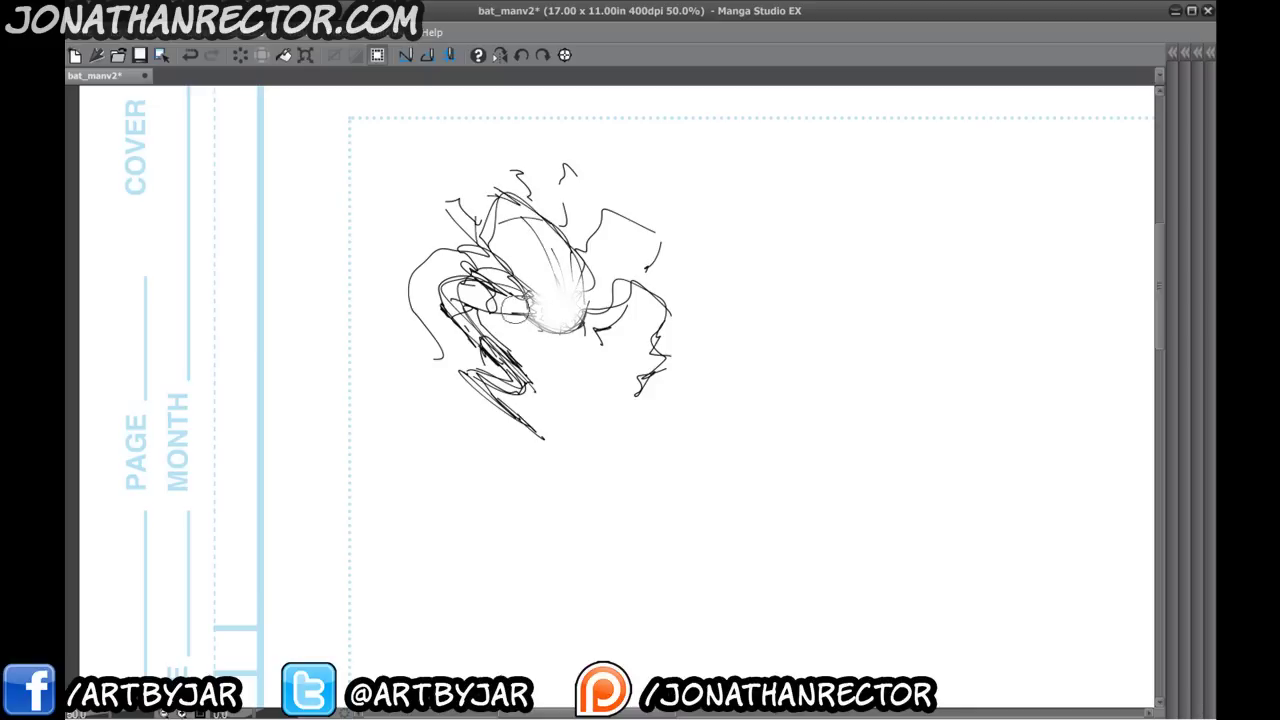
pyautogui.moveTo(589, 288); pyautogui.dragTo(571, 330)
pyautogui.moveTo(538, 325)
pyautogui.mouseDown()
pyautogui.moveTo(571, 326)
pyautogui.moveTo(506, 409)
pyautogui.moveTo(581, 358)
pyautogui.mouseUp()
pyautogui.moveTo(531, 272)
pyautogui.mouseDown()
pyautogui.moveTo(543, 203)
pyautogui.moveTo(565, 187)
pyautogui.mouseUp()
pyautogui.moveTo(522, 307); pyautogui.dragTo(528, 386)
pyautogui.moveTo(566, 244)
pyautogui.mouseDown()
pyautogui.moveTo(564, 300)
pyautogui.moveTo(572, 262)
pyautogui.mouseUp()
pyautogui.moveTo(540, 302)
pyautogui.mouseDown()
pyautogui.moveTo(566, 280)
pyautogui.moveTo(554, 304)
pyautogui.mouseUp()
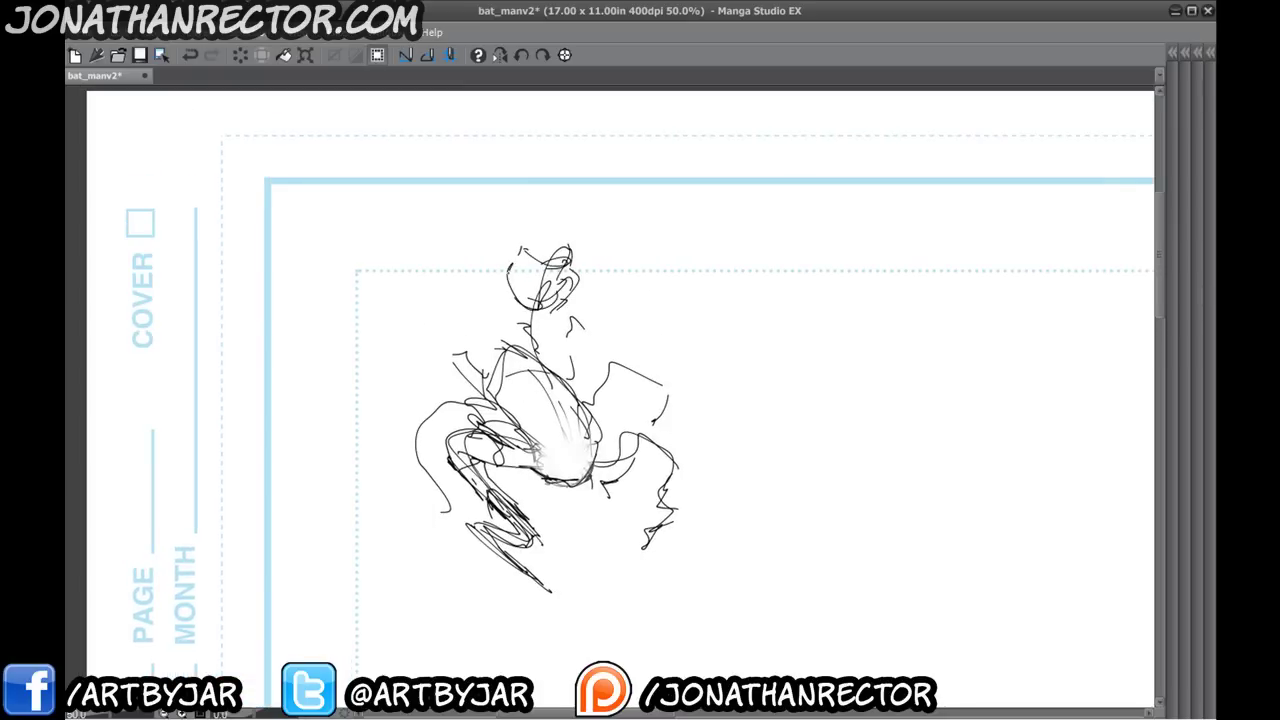
# - Sketch curved limbs reaching outward on both sides of the rounded shape above the creature's torso
pyautogui.moveTo(512, 254)
pyautogui.mouseDown()
pyautogui.moveTo(510, 306)
pyautogui.moveTo(542, 336)
pyautogui.moveTo(582, 440)
pyautogui.moveTo(552, 472)
pyautogui.moveTo(510, 272)
pyautogui.moveTo(518, 248)
pyautogui.moveTo(448, 314)
pyautogui.mouseUp()
pyautogui.moveTo(506, 280); pyautogui.dragTo(464, 306)
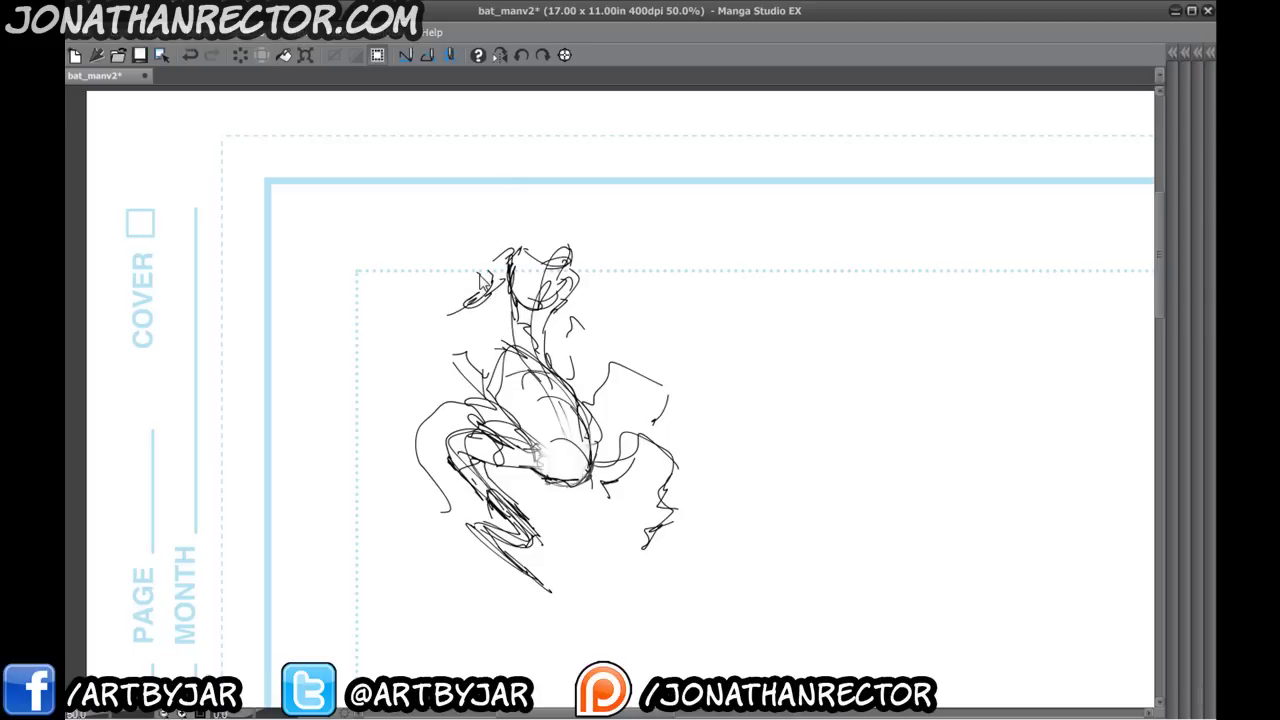
pyautogui.moveTo(485, 273)
pyautogui.mouseDown()
pyautogui.moveTo(466, 312)
pyautogui.moveTo(467, 297)
pyautogui.mouseUp()
pyautogui.moveTo(516, 246)
pyautogui.mouseDown()
pyautogui.moveTo(476, 258)
pyautogui.moveTo(504, 266)
pyautogui.moveTo(448, 330)
pyautogui.moveTo(462, 365)
pyautogui.mouseUp()
pyautogui.hotkey('ctrl', 'z')
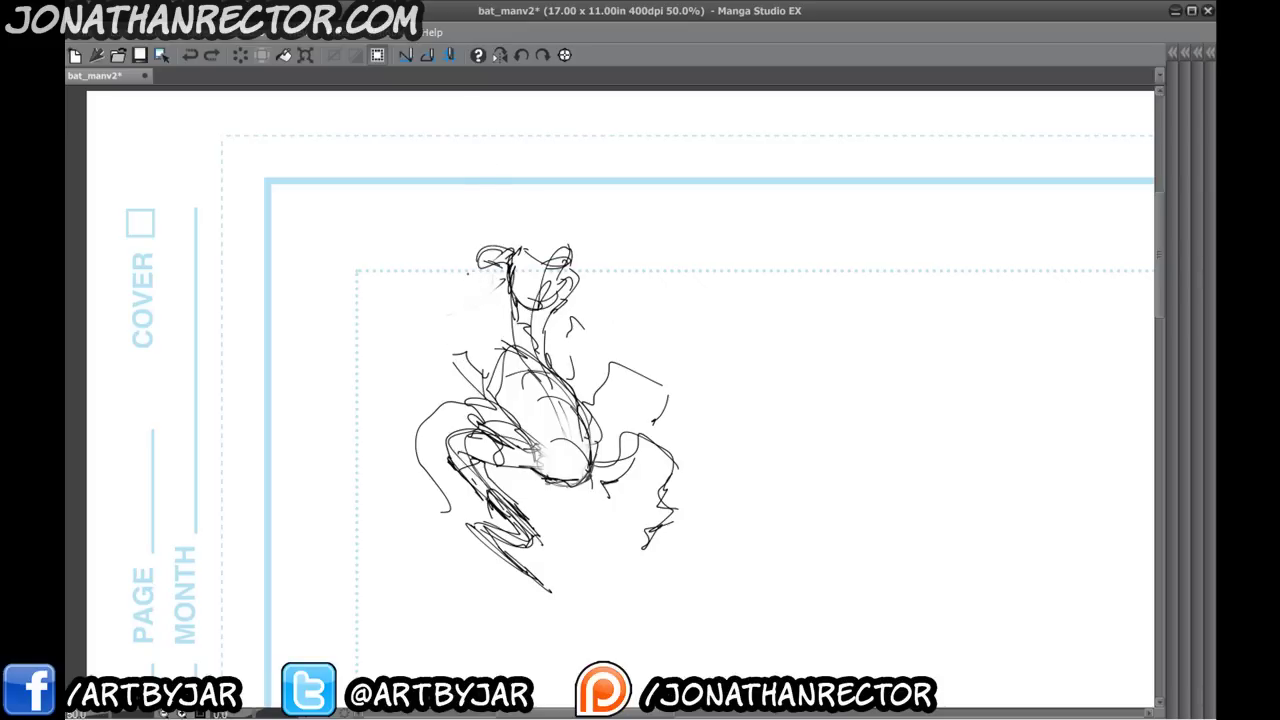
pyautogui.moveTo(508, 246)
pyautogui.mouseDown()
pyautogui.moveTo(470, 232)
pyautogui.moveTo(434, 272)
pyautogui.moveTo(486, 234)
pyautogui.mouseUp()
pyautogui.moveTo(546, 264)
pyautogui.mouseDown()
pyautogui.moveTo(540, 292)
pyautogui.moveTo(546, 264)
pyautogui.moveTo(570, 246)
pyautogui.moveTo(648, 294)
pyautogui.moveTo(604, 298)
pyautogui.mouseUp()
pyautogui.moveTo(444, 266); pyautogui.dragTo(428, 298)
pyautogui.moveTo(422, 289)
pyautogui.mouseDown()
pyautogui.moveTo(433, 299)
pyautogui.moveTo(414, 286)
pyautogui.mouseUp()
# - Draw long diagonal strokes through the creature's torso toward the lower right
pyautogui.scroll(-2, 610, 395)
pyautogui.moveTo(544, 326)
pyautogui.mouseDown()
pyautogui.moveTo(580, 452)
pyautogui.moveTo(595, 450)
pyautogui.mouseUp()
pyautogui.moveTo(442, 266); pyautogui.dragTo(640, 544)
pyautogui.moveTo(472, 346); pyautogui.dragTo(486, 360)
pyautogui.moveTo(508, 444)
pyautogui.mouseDown()
pyautogui.moveTo(536, 530)
pyautogui.moveTo(598, 572)
pyautogui.mouseUp()
pyautogui.moveTo(634, 498)
pyautogui.mouseDown()
pyautogui.moveTo(662, 556)
pyautogui.moveTo(684, 414)
pyautogui.mouseUp()
# - Draw a long curved, pointed blade shape along the creature's lower-right limb and darken its tip
pyautogui.moveTo(688, 358); pyautogui.dragTo(662, 566)
pyautogui.moveTo(691, 487); pyautogui.dragTo(663, 561)
pyautogui.moveTo(673, 470)
pyautogui.mouseDown()
pyautogui.moveTo(664, 555)
pyautogui.moveTo(657, 505)
pyautogui.mouseUp()
pyautogui.moveTo(672, 472); pyautogui.dragTo(654, 528)
pyautogui.moveTo(690, 348); pyautogui.dragTo(665, 559)
pyautogui.moveTo(691, 348); pyautogui.dragTo(682, 464)
pyautogui.moveTo(652, 394); pyautogui.dragTo(676, 427)
pyautogui.moveTo(664, 429); pyautogui.dragTo(646, 516)
pyautogui.moveTo(662, 402)
pyautogui.mouseDown()
pyautogui.moveTo(604, 428)
pyautogui.moveTo(548, 424)
pyautogui.mouseUp()
# - Add long pointed strokes and dense hatching along the creature's lower-left limb
pyautogui.moveTo(521, 469); pyautogui.dragTo(529, 489)
pyautogui.moveTo(435, 308)
pyautogui.mouseDown()
pyautogui.moveTo(464, 416)
pyautogui.moveTo(522, 526)
pyautogui.mouseUp()
pyautogui.moveTo(512, 516); pyautogui.dragTo(562, 556)
pyautogui.moveTo(490, 440); pyautogui.dragTo(556, 550)
pyautogui.moveTo(468, 422); pyautogui.dragTo(516, 502)
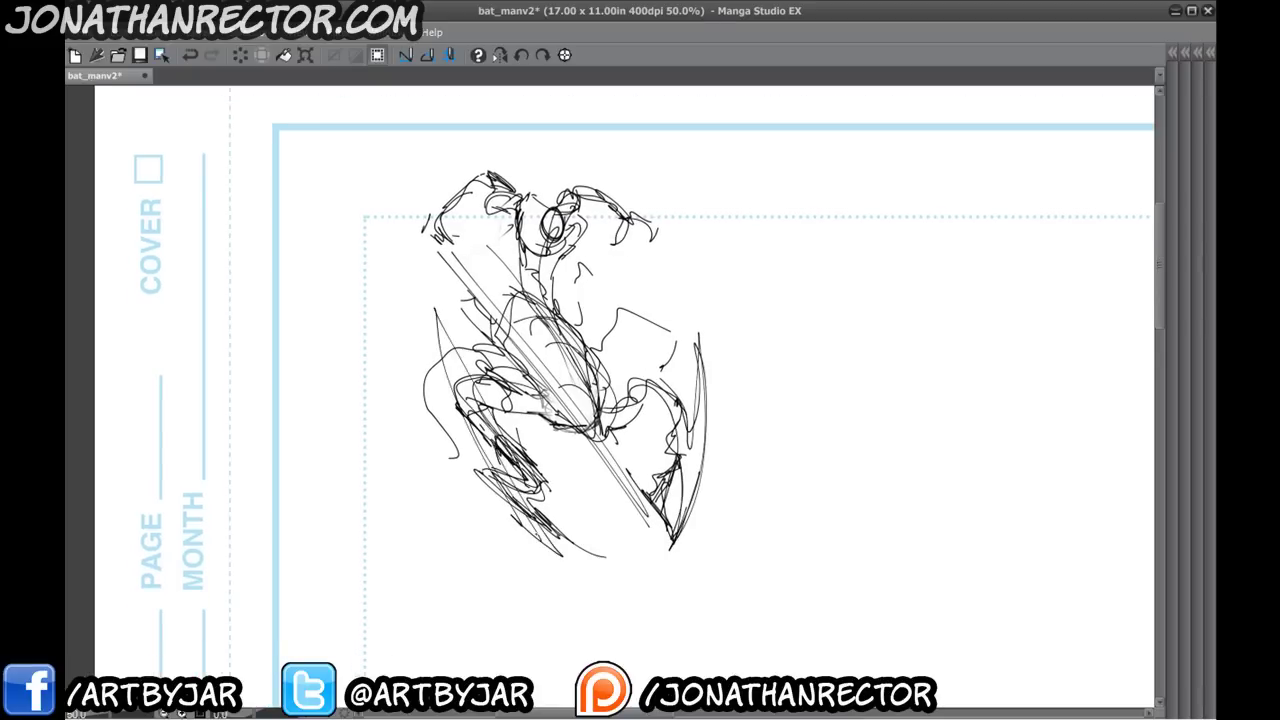
# - Sketch curved wing shapes on the outer left and right sides of the creature
pyautogui.moveTo(452, 334)
pyautogui.mouseDown()
pyautogui.moveTo(454, 368)
pyautogui.moveTo(498, 358)
pyautogui.mouseUp()
pyautogui.moveTo(414, 296)
pyautogui.mouseDown()
pyautogui.moveTo(438, 350)
pyautogui.moveTo(404, 386)
pyautogui.mouseUp()
pyautogui.moveTo(408, 384); pyautogui.dragTo(462, 460)
pyautogui.moveTo(420, 334); pyautogui.dragTo(426, 358)
pyautogui.moveTo(426, 348); pyautogui.dragTo(494, 356)
pyautogui.moveTo(568, 345)
pyautogui.mouseDown()
pyautogui.moveTo(586, 350)
pyautogui.moveTo(606, 293)
pyautogui.mouseUp()
pyautogui.moveTo(606, 293); pyautogui.dragTo(654, 316)
pyautogui.moveTo(651, 326)
pyautogui.mouseDown()
pyautogui.moveTo(656, 382)
pyautogui.moveTo(636, 466)
pyautogui.mouseUp()
pyautogui.moveTo(622, 323); pyautogui.dragTo(646, 452)
# - Draw spiky diagonal strokes extending from the creature's torso toward the upper left
pyautogui.moveTo(456, 316); pyautogui.dragTo(454, 350)
pyautogui.moveTo(521, 331); pyautogui.dragTo(469, 292)
pyautogui.moveTo(469, 292); pyautogui.dragTo(483, 325)
pyautogui.moveTo(458, 330)
pyautogui.mouseDown()
pyautogui.moveTo(490, 354)
pyautogui.moveTo(396, 290)
pyautogui.mouseUp()
pyautogui.moveTo(397, 302); pyautogui.dragTo(487, 366)
pyautogui.moveTo(444, 304); pyautogui.dragTo(409, 275)
pyautogui.moveTo(430, 300)
pyautogui.mouseDown()
pyautogui.moveTo(376, 250)
pyautogui.moveTo(414, 280)
pyautogui.mouseUp()
pyautogui.moveTo(382, 225); pyautogui.dragTo(436, 286)
pyautogui.moveTo(478, 364); pyautogui.dragTo(458, 331)
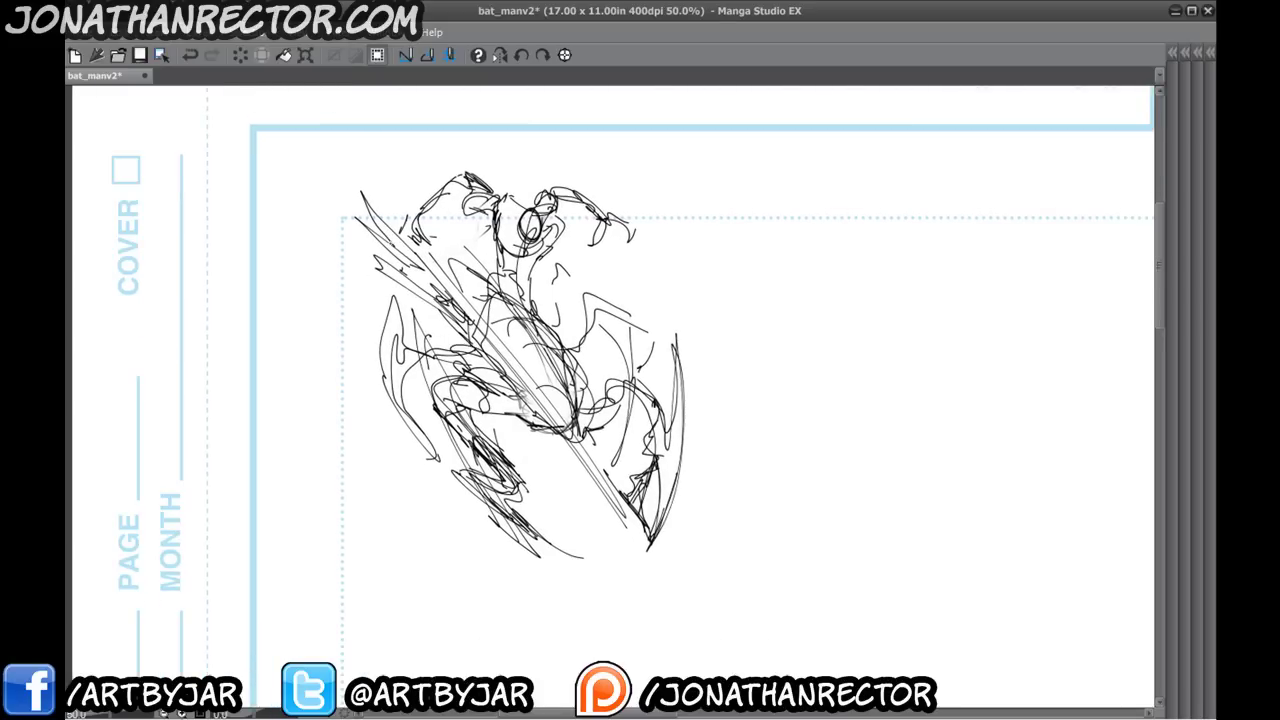
# - Lighten the diagonal lines across the creature's torso, then draw curved segment bands and a small eye at the lower end
pyautogui.moveTo(388, 244); pyautogui.dragTo(414, 278)
pyautogui.moveTo(556, 427)
pyautogui.mouseDown()
pyautogui.moveTo(563, 413)
pyautogui.moveTo(512, 332)
pyautogui.moveTo(558, 402)
pyautogui.moveTo(554, 384)
pyautogui.moveTo(578, 388)
pyautogui.moveTo(570, 358)
pyautogui.mouseUp()
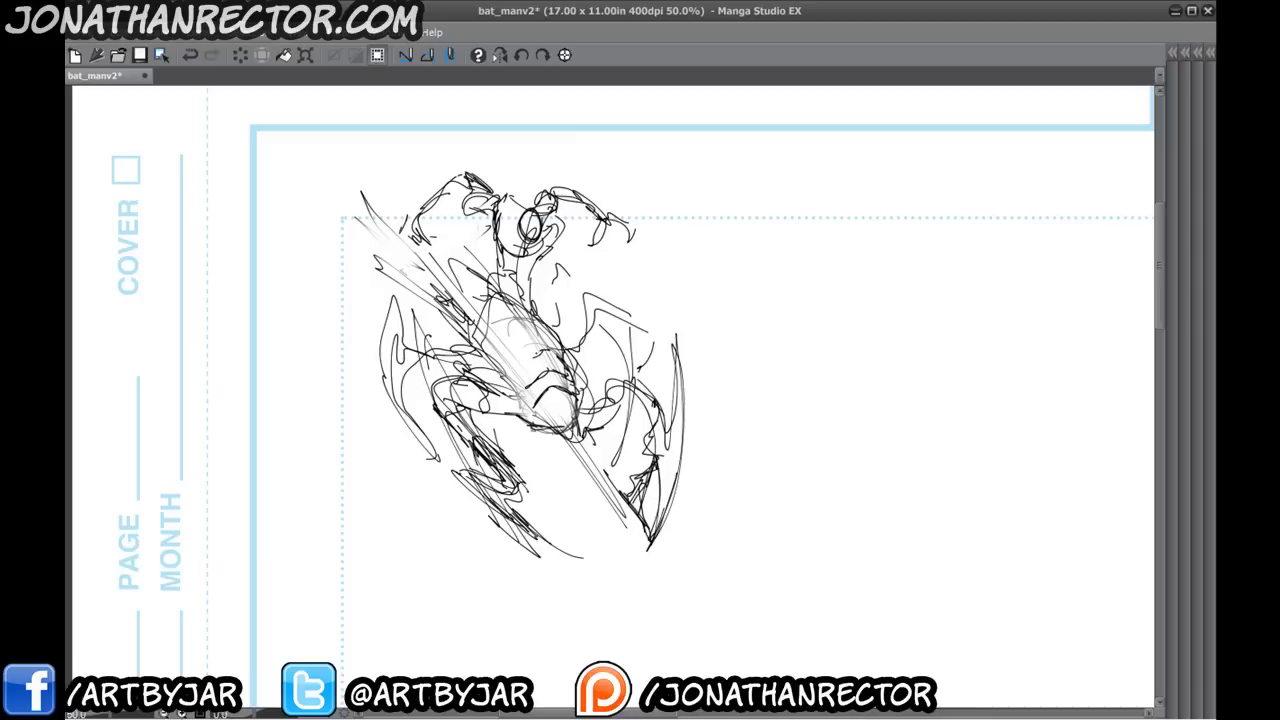
pyautogui.moveTo(486, 362)
pyautogui.mouseDown()
pyautogui.moveTo(558, 326)
pyautogui.moveTo(528, 326)
pyautogui.mouseUp()
pyautogui.moveTo(474, 338); pyautogui.dragTo(498, 324)
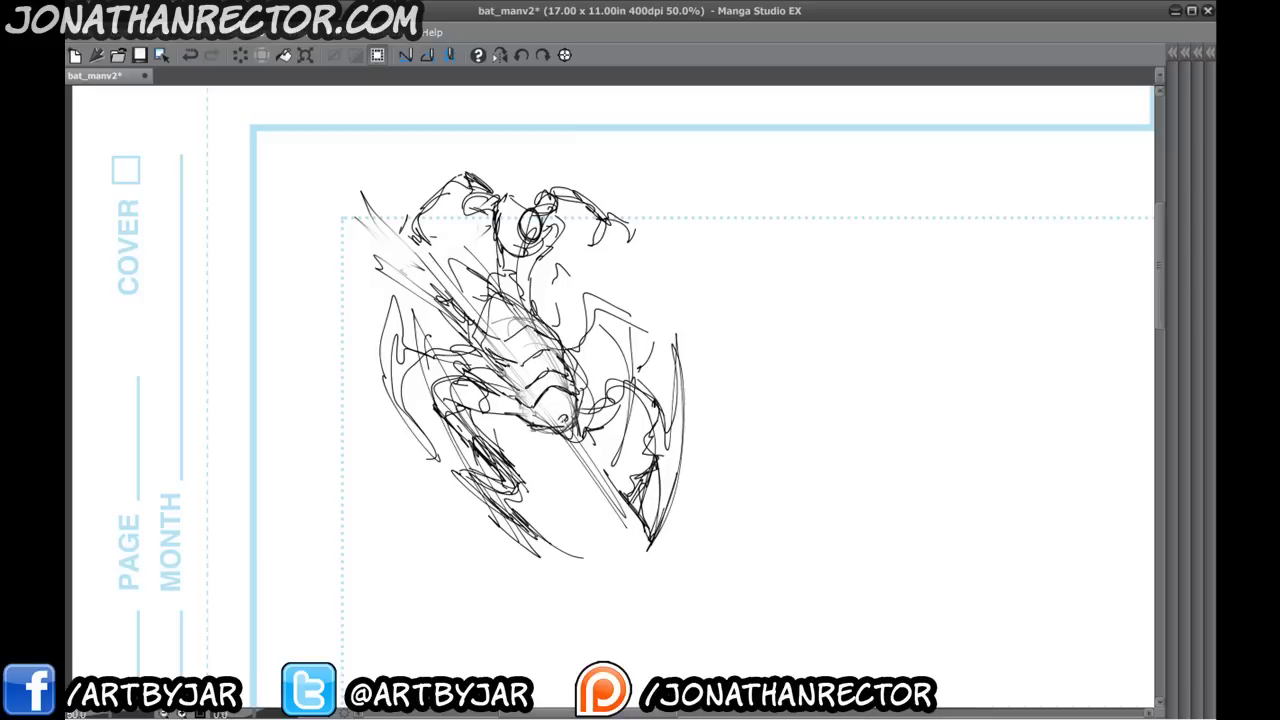
pyautogui.moveTo(560, 390); pyautogui.dragTo(572, 374)
# - Redraw the creature's lower-left limb with a cleaner rounded outline and dark hatching along its lower edge
pyautogui.moveTo(484, 380)
pyautogui.mouseDown()
pyautogui.moveTo(508, 374)
pyautogui.moveTo(464, 398)
pyautogui.moveTo(516, 456)
pyautogui.mouseUp()
pyautogui.moveTo(484, 404)
pyautogui.mouseDown()
pyautogui.moveTo(448, 380)
pyautogui.moveTo(492, 411)
pyautogui.moveTo(460, 368)
pyautogui.moveTo(476, 392)
pyautogui.moveTo(450, 386)
pyautogui.mouseUp()
pyautogui.hotkey('ctrl', 'z')
pyautogui.moveTo(510, 430)
pyautogui.mouseDown()
pyautogui.moveTo(546, 464)
pyautogui.moveTo(538, 486)
pyautogui.moveTo(524, 438)
pyautogui.moveTo(526, 484)
pyautogui.mouseUp()
pyautogui.moveTo(486, 434); pyautogui.dragTo(534, 476)
pyautogui.moveTo(510, 444)
pyautogui.mouseDown()
pyautogui.moveTo(540, 476)
pyautogui.moveTo(500, 438)
pyautogui.moveTo(534, 486)
pyautogui.mouseUp()
pyautogui.moveTo(543, 468); pyautogui.dragTo(530, 482)
pyautogui.moveTo(476, 434); pyautogui.dragTo(542, 514)
pyautogui.moveTo(500, 466)
pyautogui.mouseDown()
pyautogui.moveTo(520, 498)
pyautogui.moveTo(522, 482)
pyautogui.moveTo(514, 490)
pyautogui.mouseUp()
pyautogui.moveTo(520, 494); pyautogui.dragTo(566, 530)
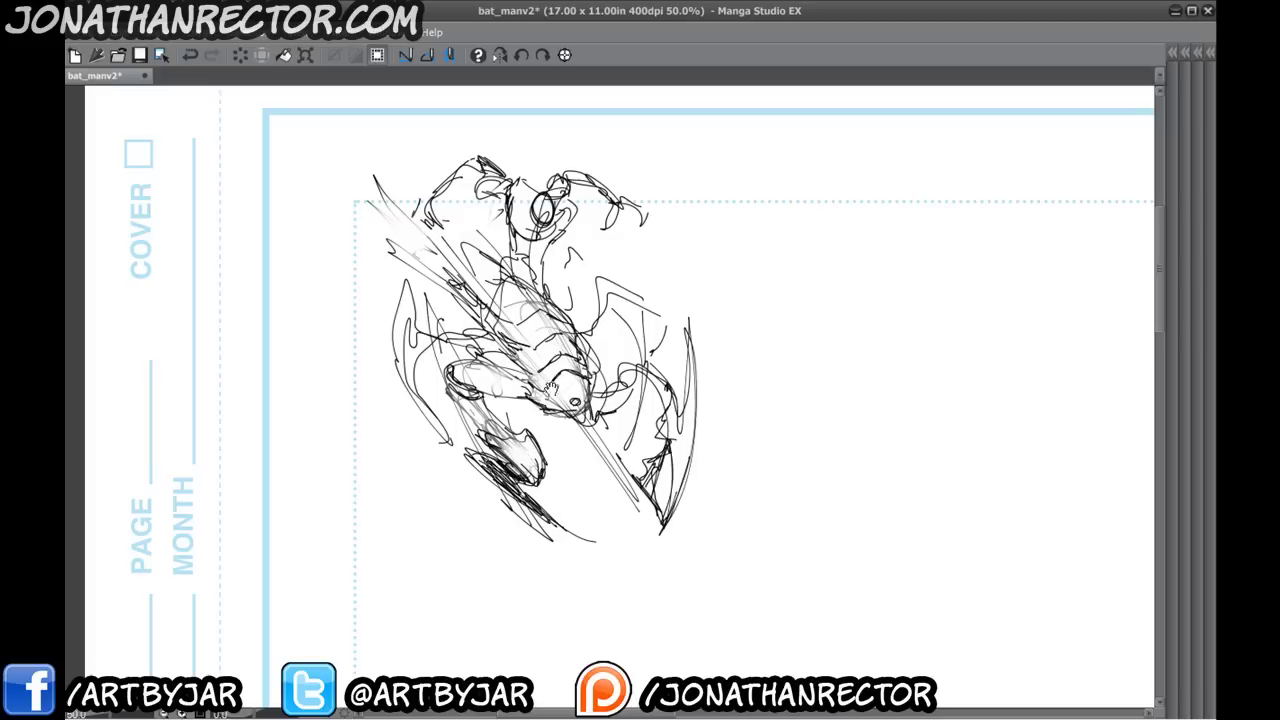
# - Start a second figure in the blank area right of the first with a sloping shoulder line and short torso marks
pyautogui.moveTo(552, 388); pyautogui.dragTo(443, 380)
pyautogui.moveTo(646, 382); pyautogui.dragTo(429, 373)
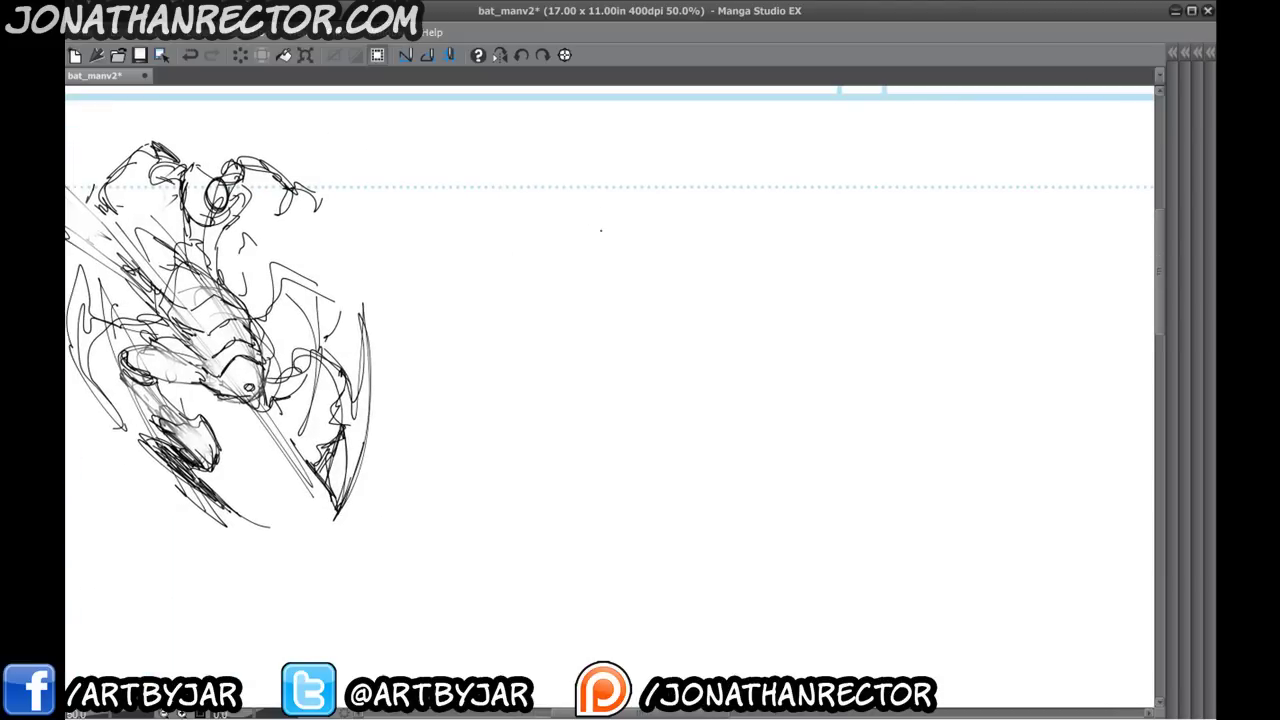
pyautogui.moveTo(573, 217); pyautogui.dragTo(570, 210)
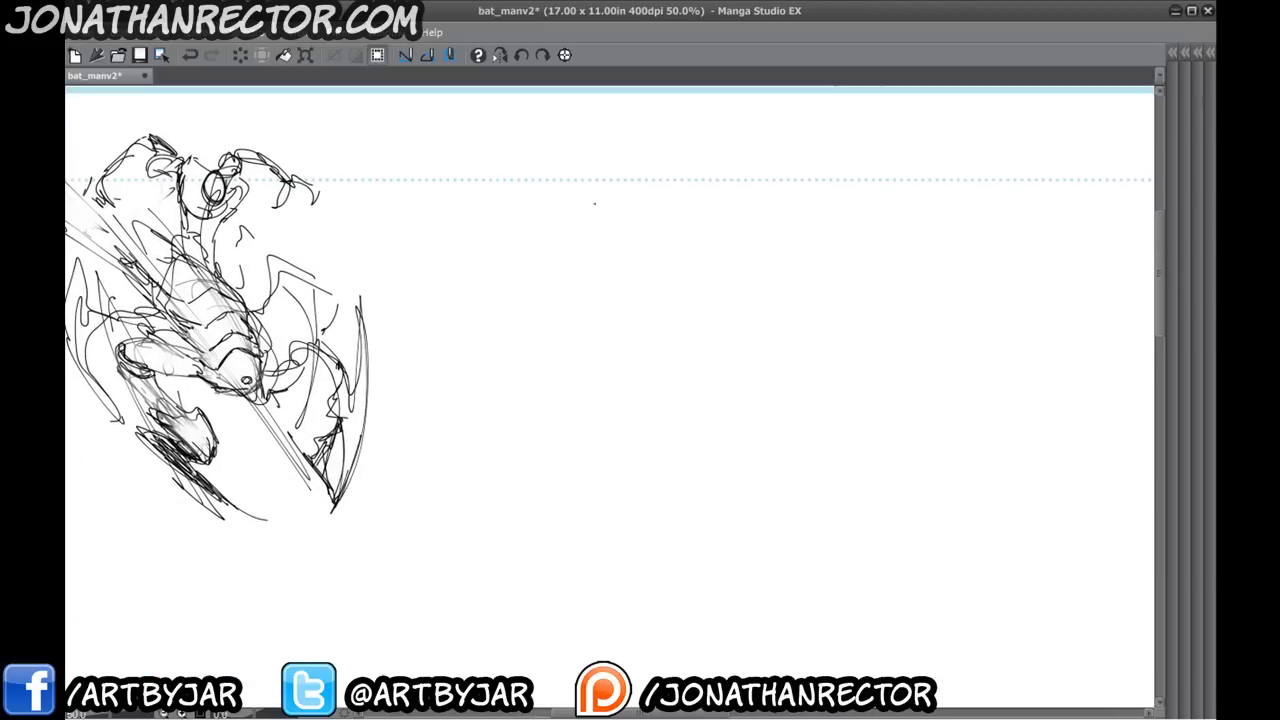
pyautogui.moveTo(562, 217); pyautogui.dragTo(673, 275)
pyautogui.moveTo(622, 250)
pyautogui.mouseDown()
pyautogui.moveTo(634, 269)
pyautogui.moveTo(603, 286)
pyautogui.moveTo(607, 312)
pyautogui.mouseUp()
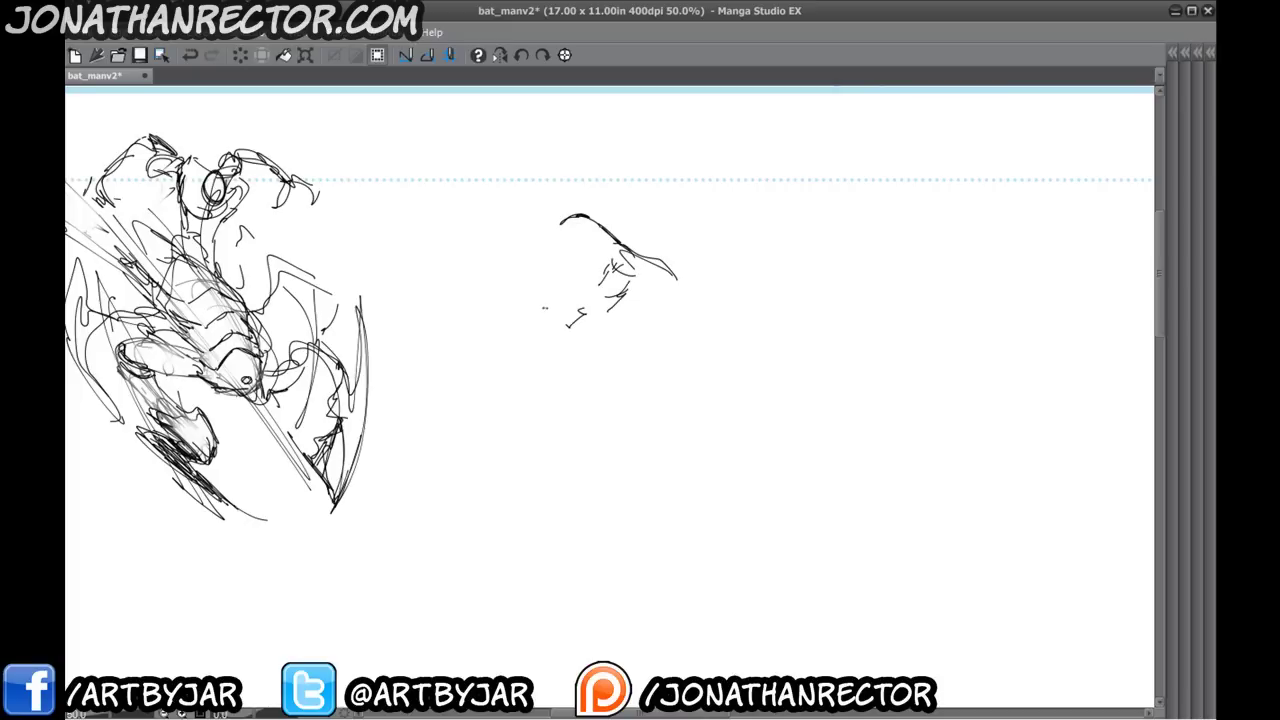
# - Sketch the second figure's other shoulder and the curved lower edge of its broad chest
pyautogui.moveTo(532, 252)
pyautogui.mouseDown()
pyautogui.moveTo(528, 296)
pyautogui.moveTo(522, 236)
pyautogui.mouseUp()
pyautogui.moveTo(522, 236)
pyautogui.mouseDown()
pyautogui.moveTo(566, 210)
pyautogui.moveTo(516, 256)
pyautogui.mouseUp()
pyautogui.moveTo(482, 278)
pyautogui.mouseDown()
pyautogui.moveTo(518, 310)
pyautogui.moveTo(628, 312)
pyautogui.moveTo(580, 358)
pyautogui.mouseUp()
pyautogui.moveTo(516, 324); pyautogui.dragTo(578, 362)
pyautogui.moveTo(558, 358)
pyautogui.mouseDown()
pyautogui.moveTo(614, 350)
pyautogui.moveTo(594, 362)
pyautogui.mouseUp()
pyautogui.moveTo(628, 316); pyautogui.dragTo(606, 390)
pyautogui.moveTo(622, 342); pyautogui.dragTo(612, 390)
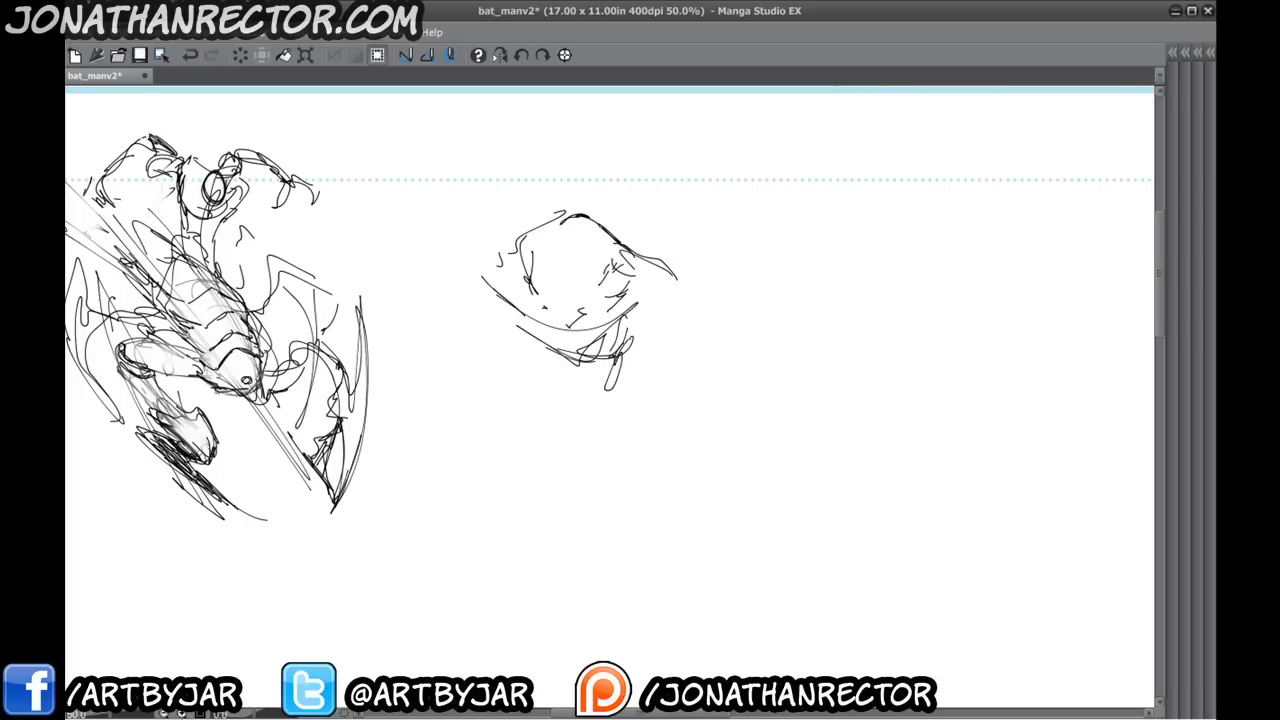
# - Sketch the second figure's side, narrow waist and the angular outline of its left leg
pyautogui.moveTo(676, 292); pyautogui.dragTo(598, 438)
pyautogui.moveTo(590, 368); pyautogui.dragTo(536, 440)
pyautogui.moveTo(536, 430)
pyautogui.mouseDown()
pyautogui.moveTo(592, 446)
pyautogui.moveTo(601, 377)
pyautogui.moveTo(518, 430)
pyautogui.mouseUp()
pyautogui.moveTo(519, 431); pyautogui.dragTo(557, 482)
pyautogui.moveTo(534, 456); pyautogui.dragTo(622, 537)
pyautogui.moveTo(548, 384); pyautogui.dragTo(581, 487)
pyautogui.moveTo(582, 486)
pyautogui.mouseDown()
pyautogui.moveTo(608, 515)
pyautogui.moveTo(577, 495)
pyautogui.mouseUp()
pyautogui.moveTo(568, 421); pyautogui.dragTo(591, 516)
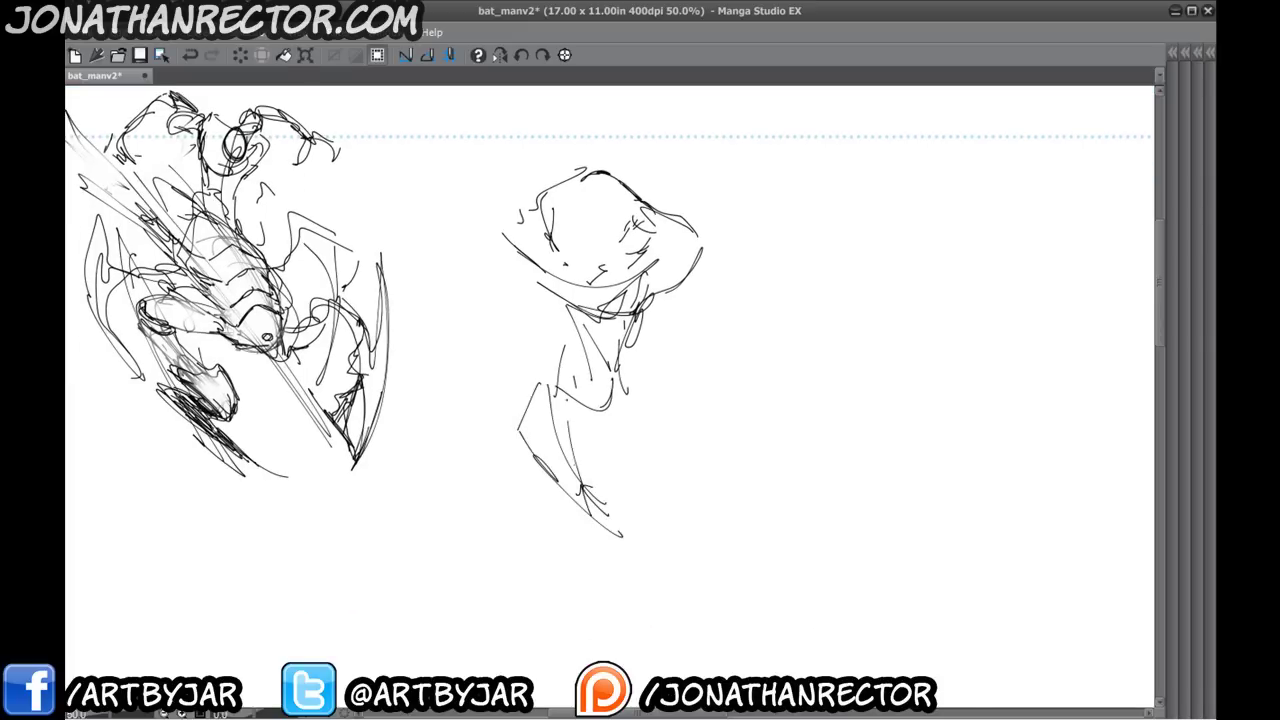
# - Draw the second figure's thighs and tapering lower legs
pyautogui.moveTo(568, 368); pyautogui.dragTo(586, 518)
pyautogui.moveTo(584, 496)
pyautogui.mouseDown()
pyautogui.moveTo(596, 544)
pyautogui.moveTo(546, 536)
pyautogui.mouseUp()
pyautogui.moveTo(542, 542); pyautogui.dragTo(632, 658)
pyautogui.moveTo(572, 504); pyautogui.dragTo(612, 620)
pyautogui.moveTo(560, 364); pyautogui.dragTo(578, 498)
pyautogui.moveTo(570, 370)
pyautogui.mouseDown()
pyautogui.moveTo(640, 400)
pyautogui.moveTo(652, 496)
pyautogui.mouseUp()
pyautogui.moveTo(618, 392)
pyautogui.mouseDown()
pyautogui.moveTo(640, 500)
pyautogui.moveTo(632, 562)
pyautogui.mouseUp()
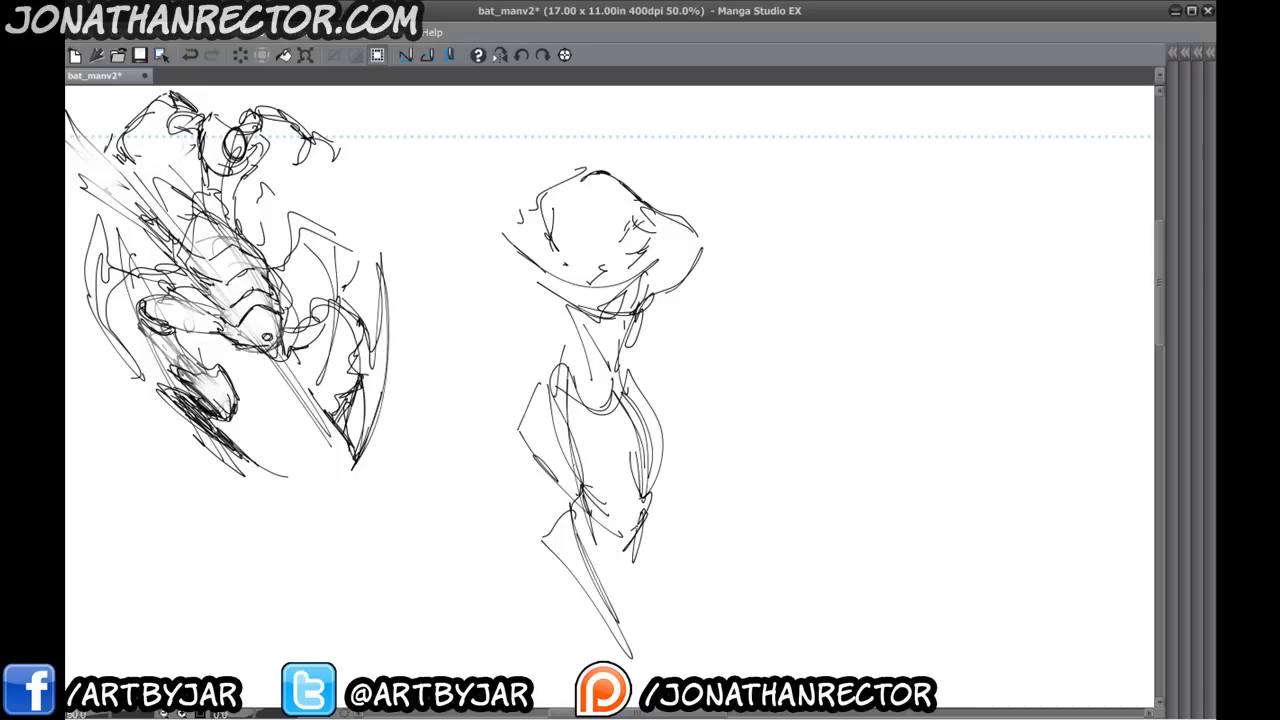
pyautogui.moveTo(638, 514); pyautogui.dragTo(638, 580)
# - Strengthen the second figure's chest line and draw an oval head over the upper chest
pyautogui.moveTo(514, 266)
pyautogui.mouseDown()
pyautogui.moveTo(578, 318)
pyautogui.moveTo(574, 296)
pyautogui.mouseUp()
pyautogui.moveTo(640, 221); pyautogui.dragTo(615, 272)
pyautogui.moveTo(646, 220)
pyautogui.mouseDown()
pyautogui.moveTo(650, 286)
pyautogui.moveTo(674, 290)
pyautogui.mouseUp()
pyautogui.moveTo(640, 224)
pyautogui.mouseDown()
pyautogui.moveTo(628, 286)
pyautogui.moveTo(602, 270)
pyautogui.mouseUp()
pyautogui.moveTo(562, 272); pyautogui.dragTo(556, 306)
pyautogui.moveTo(578, 282); pyautogui.dragTo(546, 325)
pyautogui.moveTo(546, 384); pyautogui.dragTo(536, 478)
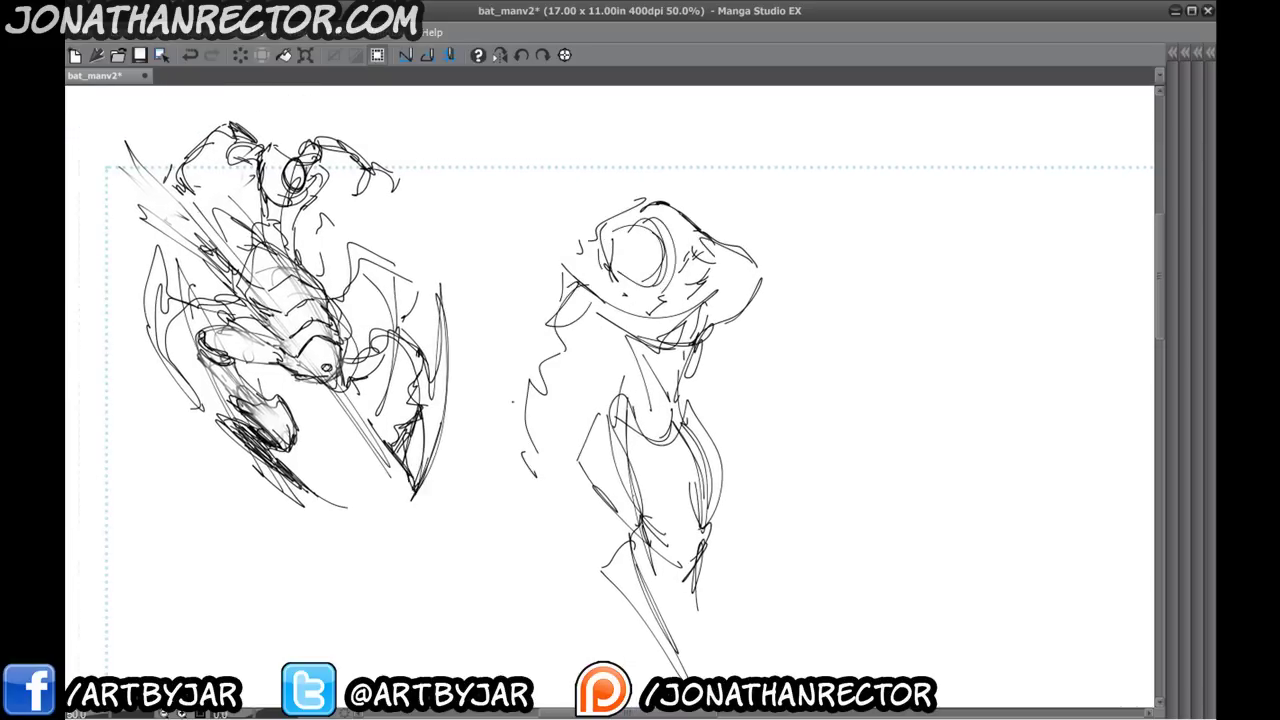
pyautogui.moveTo(642, 258)
pyautogui.mouseDown()
pyautogui.moveTo(612, 246)
pyautogui.moveTo(624, 286)
pyautogui.moveTo(618, 216)
pyautogui.mouseUp()
pyautogui.hotkey('ctrl', 'z')
pyautogui.hotkey('ctrl', 'z')
pyautogui.hotkey('ctrl', 'z')
pyautogui.hotkey('ctrl', 'z')
pyautogui.hotkey('ctrl', 'z')
# - Sketch the second figure's left shoulder edge and long diagonal guide lines crossing its torso
pyautogui.moveTo(522, 232)
pyautogui.mouseDown()
pyautogui.moveTo(539, 236)
pyautogui.moveTo(507, 258)
pyautogui.mouseUp()
pyautogui.moveTo(562, 222)
pyautogui.mouseDown()
pyautogui.moveTo(533, 246)
pyautogui.moveTo(668, 378)
pyautogui.mouseUp()
pyautogui.moveTo(454, 228); pyautogui.dragTo(710, 390)
pyautogui.moveTo(448, 280); pyautogui.dragTo(654, 382)
pyautogui.moveTo(422, 240); pyautogui.dragTo(536, 300)
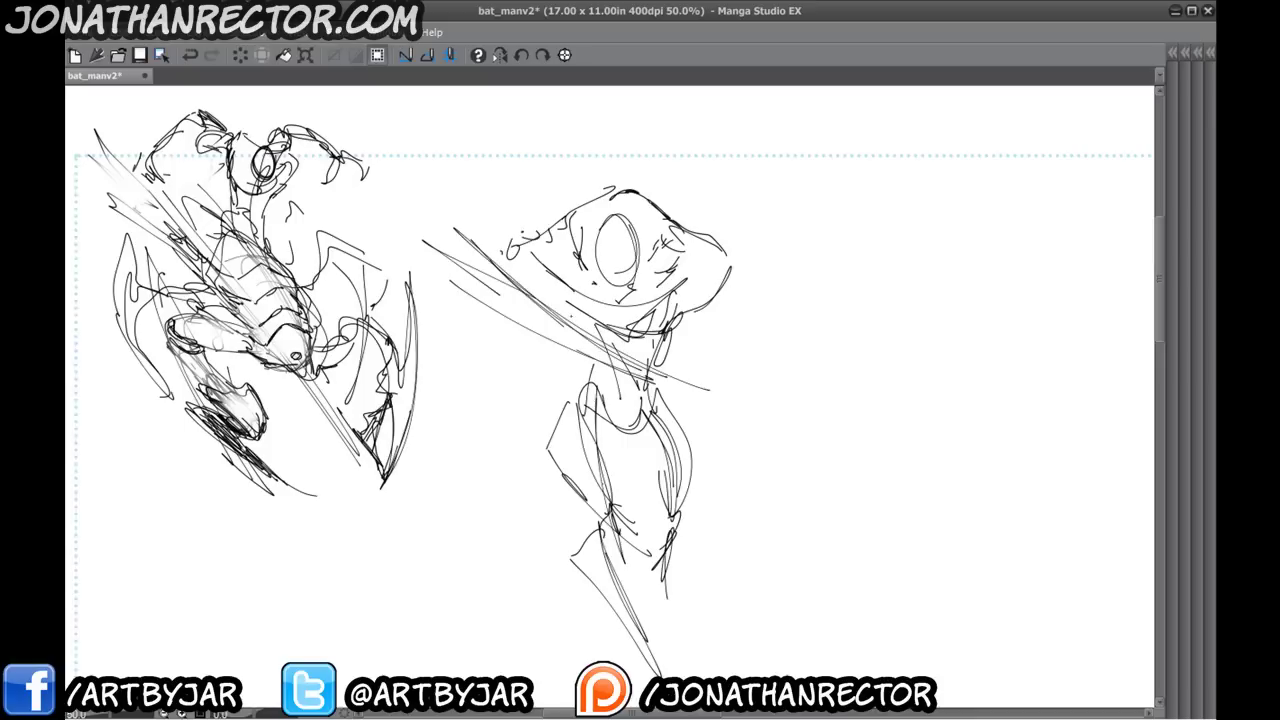
# - Draw large sweeping arcs over the second figure's right shoulder and down its right side
pyautogui.moveTo(741, 307); pyautogui.dragTo(808, 455)
pyautogui.moveTo(788, 313); pyautogui.dragTo(750, 252)
pyautogui.moveTo(819, 414); pyautogui.dragTo(658, 139)
pyautogui.moveTo(776, 310); pyautogui.dragTo(511, 112)
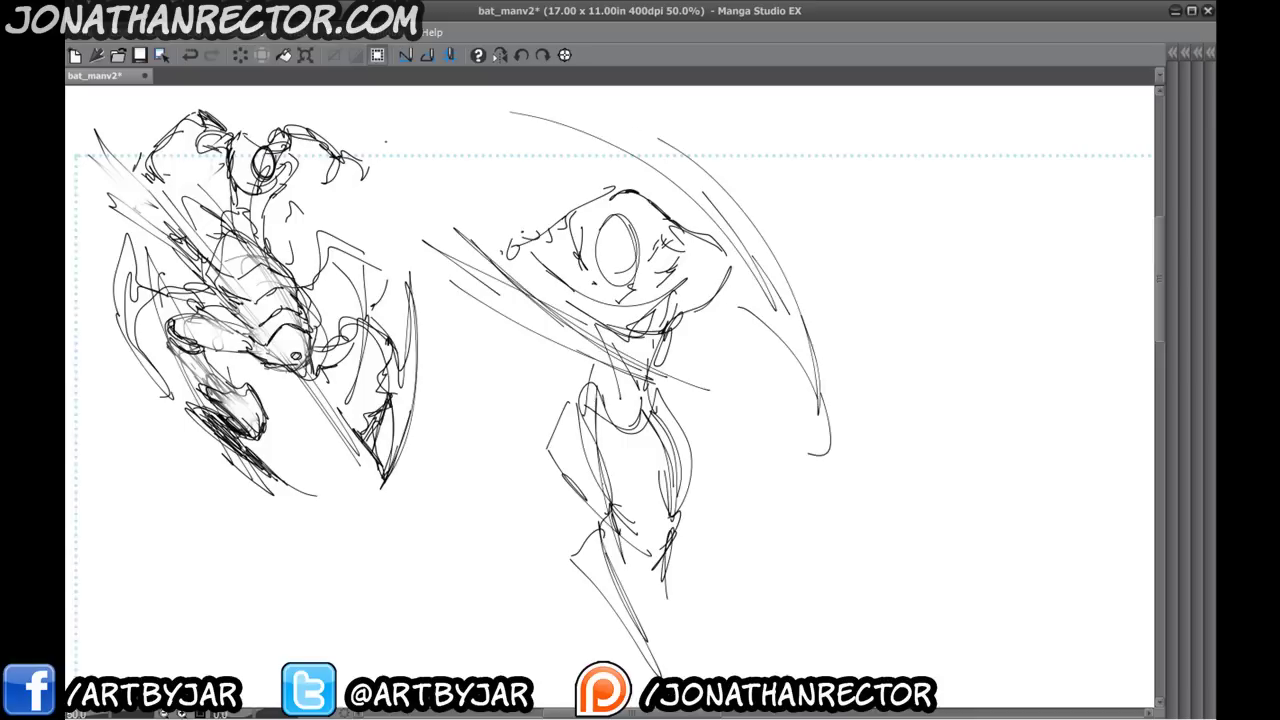
# - Sketch the second figure's left arm crossing diagonally in front of the waist and ending in a fist
pyautogui.moveTo(594, 320); pyautogui.dragTo(610, 316)
pyautogui.moveTo(528, 282); pyautogui.dragTo(752, 396)
pyautogui.moveTo(548, 326)
pyautogui.mouseDown()
pyautogui.moveTo(744, 398)
pyautogui.moveTo(764, 392)
pyautogui.mouseUp()
pyautogui.moveTo(666, 366)
pyautogui.mouseDown()
pyautogui.moveTo(606, 330)
pyautogui.moveTo(542, 258)
pyautogui.moveTo(578, 330)
pyautogui.mouseUp()
pyautogui.moveTo(548, 270)
pyautogui.mouseDown()
pyautogui.moveTo(590, 325)
pyautogui.moveTo(540, 282)
pyautogui.moveTo(548, 255)
pyautogui.moveTo(588, 350)
pyautogui.mouseUp()
pyautogui.hotkey('ctrl', 'z')
pyautogui.hotkey('ctrl', 'z')
pyautogui.hotkey('ctrl', 'z')
pyautogui.moveTo(562, 334); pyautogui.dragTo(656, 382)
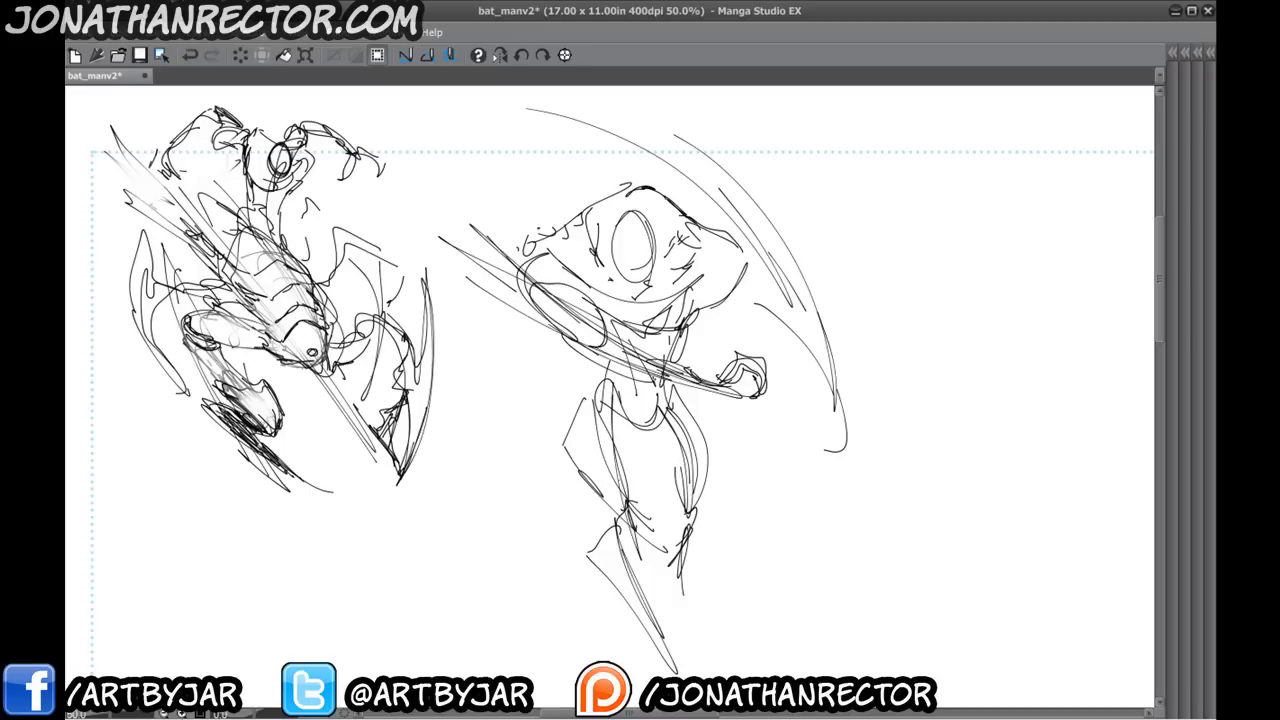
pyautogui.moveTo(604, 349); pyautogui.dragTo(704, 390)
pyautogui.moveTo(592, 326); pyautogui.dragTo(720, 381)
# - Sketch the second figure's right upper arm and forearm bending outward from the shoulder along the sweeping arc
pyautogui.moveTo(726, 223); pyautogui.dragTo(730, 268)
pyautogui.moveTo(686, 213)
pyautogui.mouseDown()
pyautogui.moveTo(742, 256)
pyautogui.moveTo(734, 196)
pyautogui.moveTo(788, 274)
pyautogui.mouseUp()
pyautogui.moveTo(736, 230); pyautogui.dragTo(803, 318)
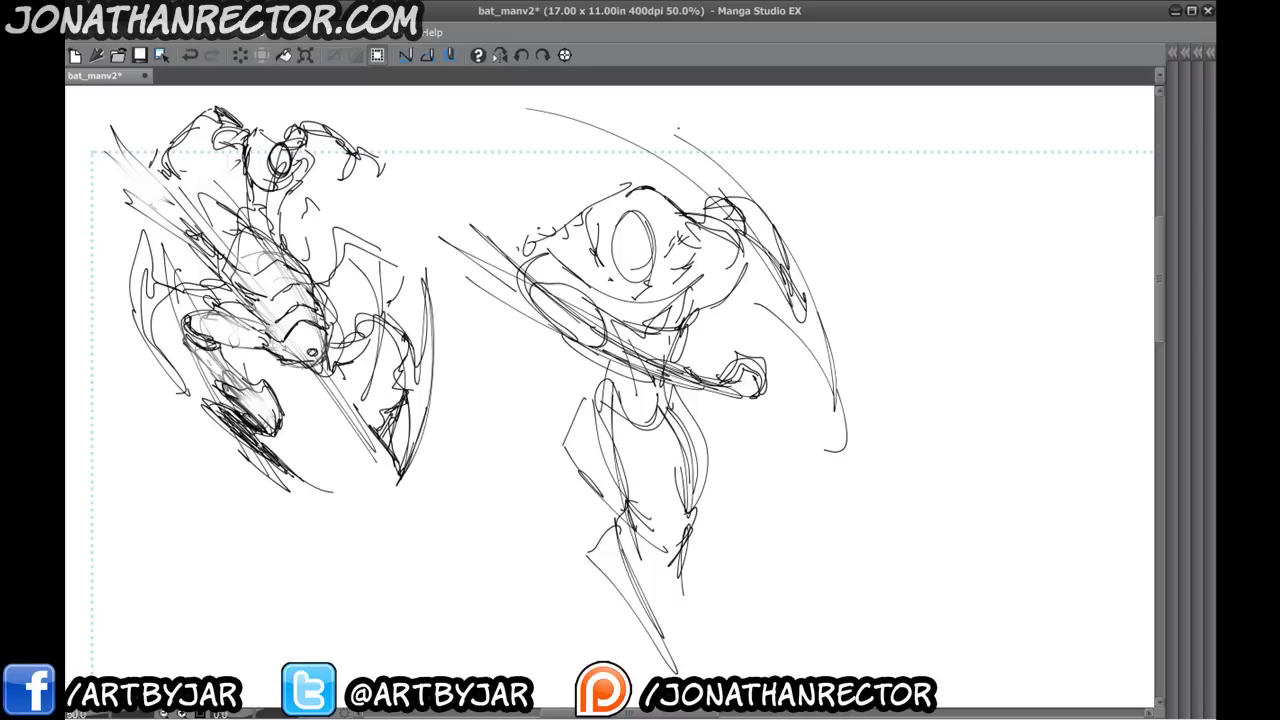
# - Undo the last right-arm strokes of the second figure and sketch a clawed hand at the end of the sweeping arc
pyautogui.hotkey('ctrl', 'z')
pyautogui.hotkey('ctrl', 'z')
pyautogui.hotkey('ctrl', 'z')
pyautogui.hotkey('ctrl', 'z')
pyautogui.hotkey('ctrl', 'z')
pyautogui.moveTo(828, 376)
pyautogui.mouseDown()
pyautogui.moveTo(838, 440)
pyautogui.moveTo(820, 458)
pyautogui.moveTo(828, 444)
pyautogui.mouseUp()
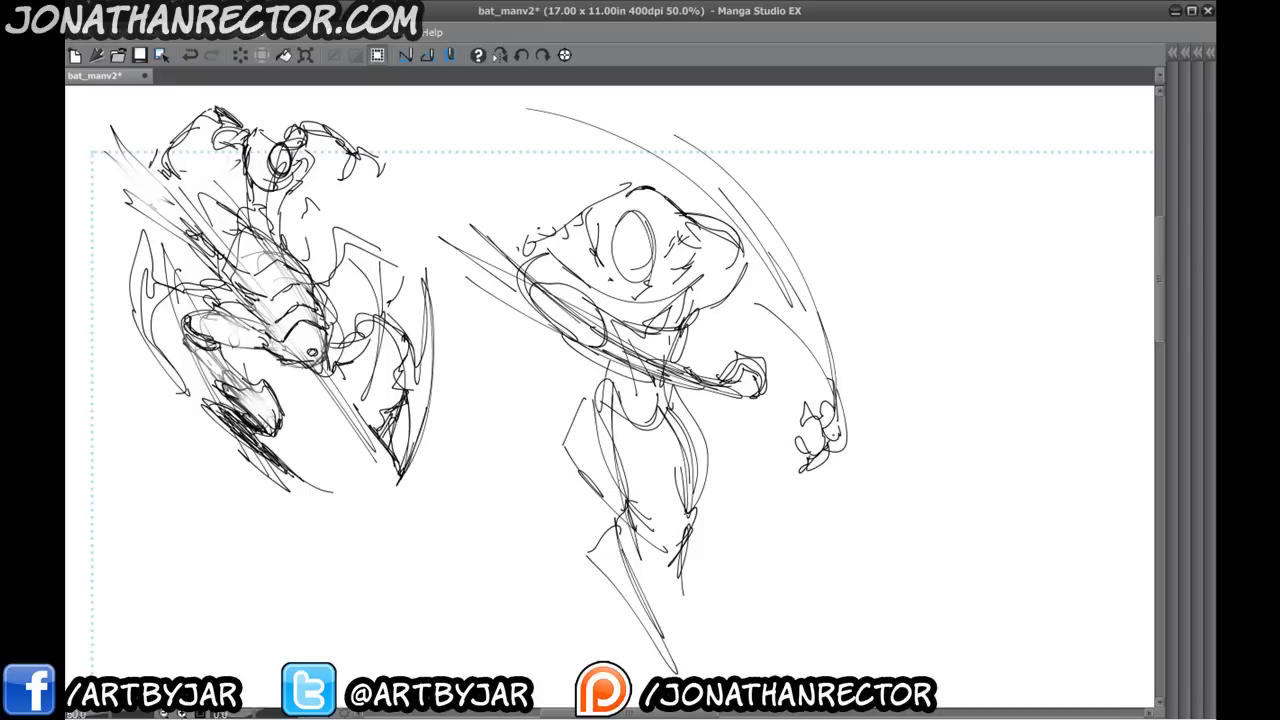
# - Sketch the second figure's right arm as a long curve connecting the shoulder to the clawed hand
pyautogui.moveTo(834, 381); pyautogui.dragTo(834, 437)
pyautogui.moveTo(812, 346); pyautogui.dragTo(832, 410)
pyautogui.moveTo(792, 306); pyautogui.dragTo(817, 406)
pyautogui.moveTo(734, 266); pyautogui.dragTo(808, 334)
pyautogui.moveTo(746, 278); pyautogui.dragTo(818, 380)
pyautogui.moveTo(722, 232)
pyautogui.mouseDown()
pyautogui.moveTo(826, 354)
pyautogui.moveTo(786, 280)
pyautogui.moveTo(806, 348)
pyautogui.mouseUp()
pyautogui.moveTo(774, 272); pyautogui.dragTo(834, 420)
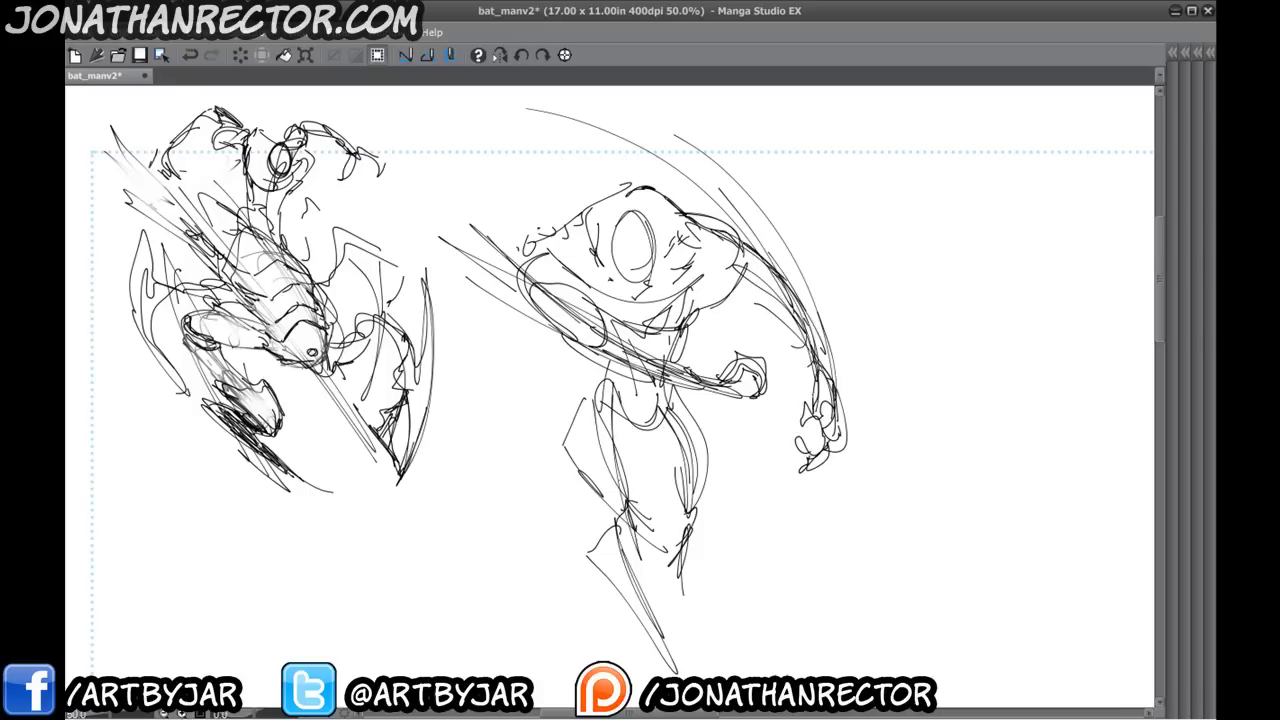
# - Sketch the underside of the second figure's right forearm and add loose sweeping lines beneath and outside it
pyautogui.moveTo(812, 362); pyautogui.dragTo(830, 407)
pyautogui.moveTo(810, 358); pyautogui.dragTo(812, 406)
pyautogui.moveTo(774, 272); pyautogui.dragTo(818, 332)
pyautogui.moveTo(730, 252)
pyautogui.mouseDown()
pyautogui.moveTo(778, 275)
pyautogui.moveTo(788, 312)
pyautogui.mouseUp()
pyautogui.moveTo(676, 266); pyautogui.dragTo(765, 326)
pyautogui.moveTo(798, 291); pyautogui.dragTo(854, 398)
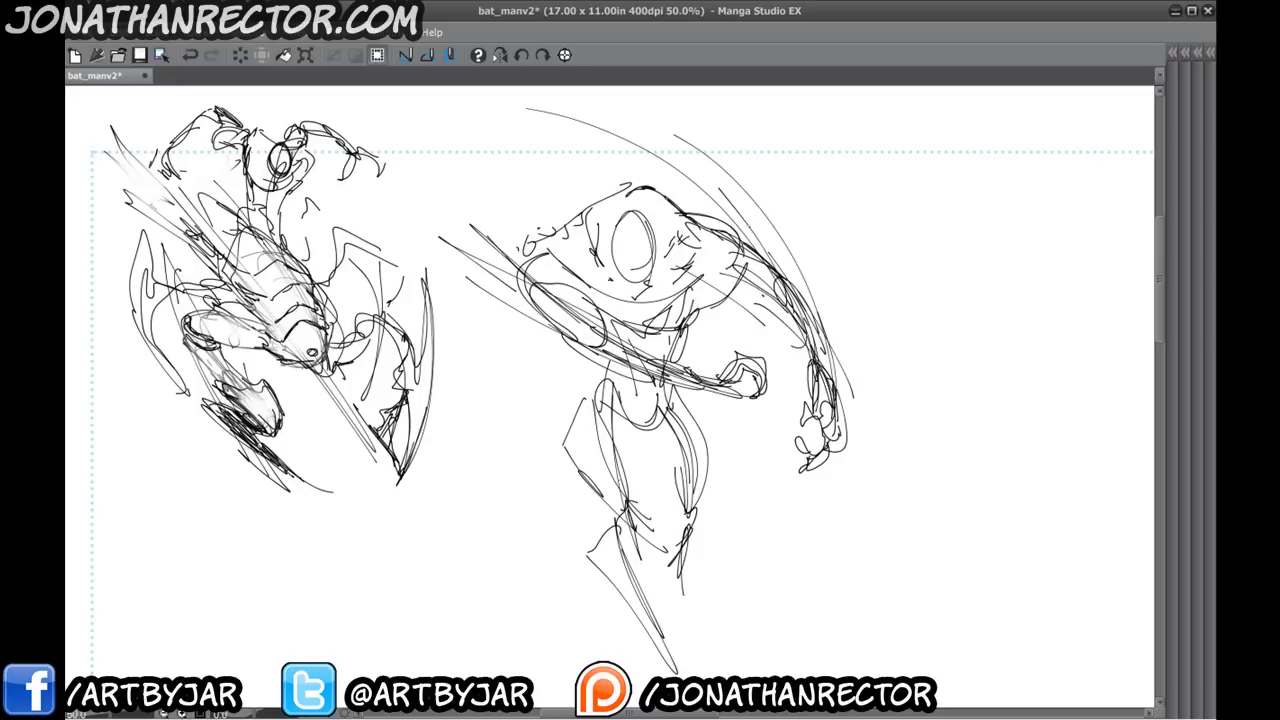
# - Add more long sweeping arcs above the second figure's head and over its right shoulder
pyautogui.moveTo(548, 101); pyautogui.dragTo(831, 383)
pyautogui.moveTo(712, 205); pyautogui.dragTo(768, 261)
pyautogui.moveTo(742, 183); pyautogui.dragTo(828, 352)
pyautogui.moveTo(543, 109); pyautogui.dragTo(770, 238)
pyautogui.moveTo(626, 142); pyautogui.dragTo(450, 109)
pyautogui.moveTo(522, 124); pyautogui.dragTo(610, 152)
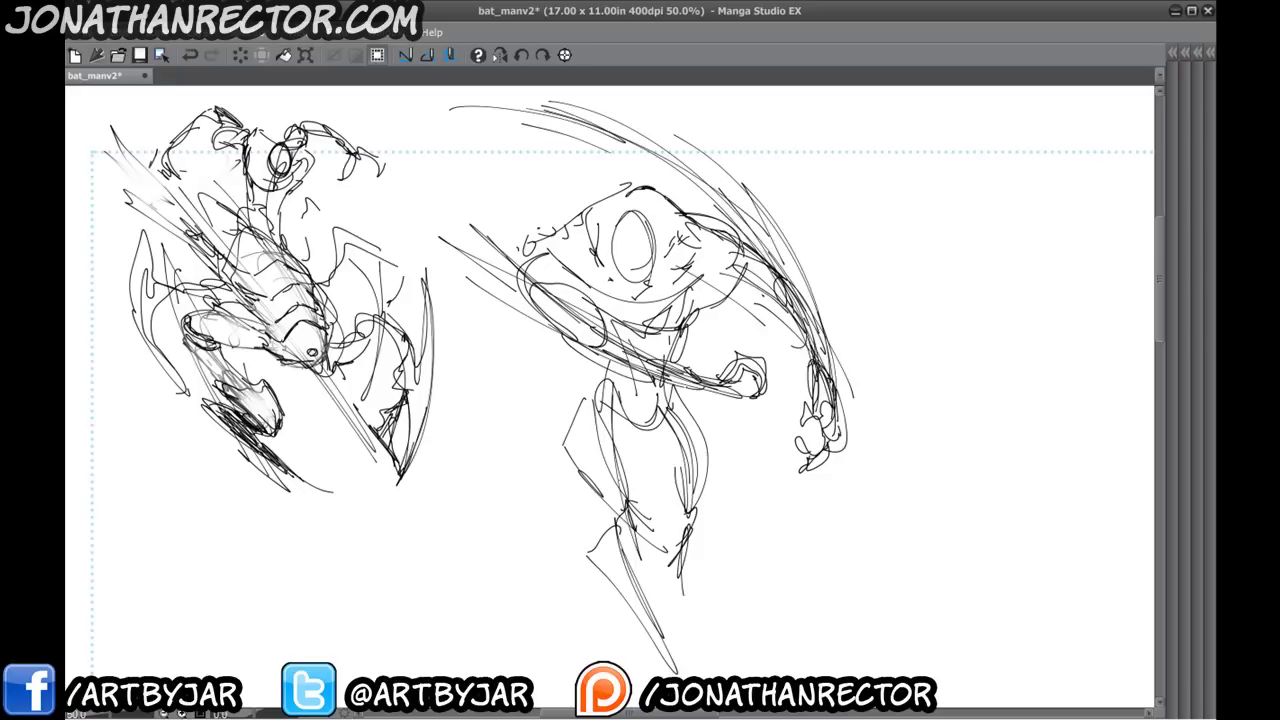
# - Sketch long curved wing lines trailing outward from the second figure's left forearm and shoulder
pyautogui.moveTo(698, 388); pyautogui.dragTo(518, 346)
pyautogui.moveTo(662, 374); pyautogui.dragTo(496, 338)
pyautogui.moveTo(614, 370); pyautogui.dragTo(450, 272)
pyautogui.moveTo(568, 334); pyautogui.dragTo(420, 238)
pyautogui.moveTo(494, 256); pyautogui.dragTo(404, 146)
pyautogui.moveTo(512, 264); pyautogui.dragTo(424, 172)
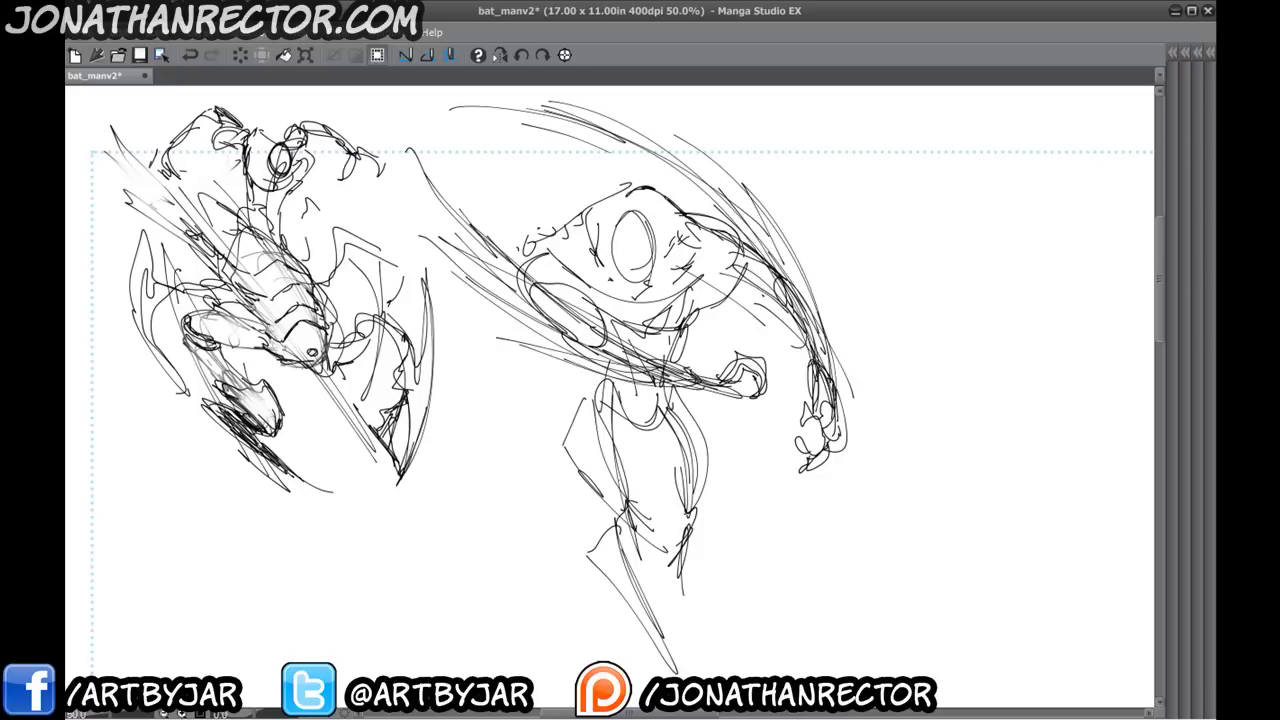
# - Reinforce the second figure's left shoulder line and sketch its left knee, shin and outer thigh
pyautogui.moveTo(554, 274); pyautogui.dragTo(520, 294)
pyautogui.moveTo(548, 246); pyautogui.dragTo(624, 172)
pyautogui.moveTo(607, 497); pyautogui.dragTo(635, 543)
pyautogui.moveTo(640, 530)
pyautogui.mouseDown()
pyautogui.moveTo(639, 454)
pyautogui.moveTo(635, 484)
pyautogui.mouseUp()
pyautogui.moveTo(620, 449); pyautogui.dragTo(614, 515)
pyautogui.moveTo(600, 494); pyautogui.dragTo(630, 534)
pyautogui.moveTo(598, 486); pyautogui.dragTo(628, 521)
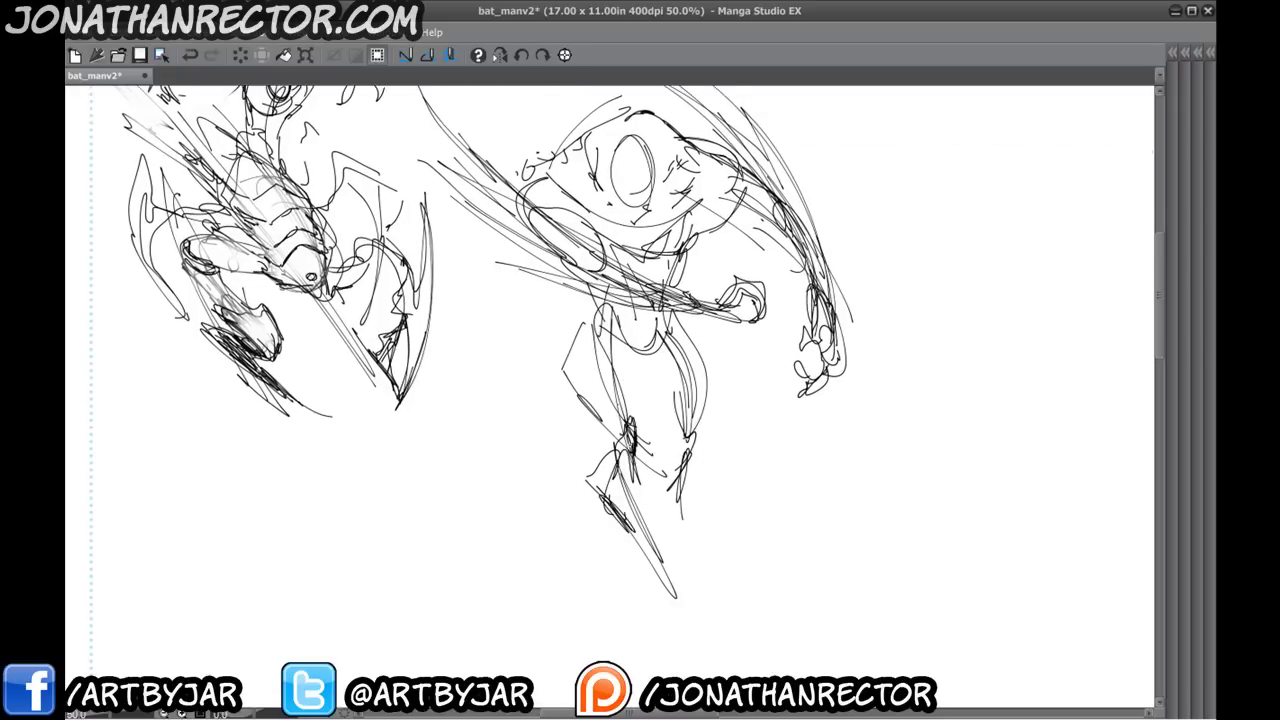
pyautogui.moveTo(632, 446)
pyautogui.mouseDown()
pyautogui.moveTo(614, 512)
pyautogui.moveTo(652, 550)
pyautogui.mouseUp()
pyautogui.moveTo(566, 350); pyautogui.dragTo(608, 442)
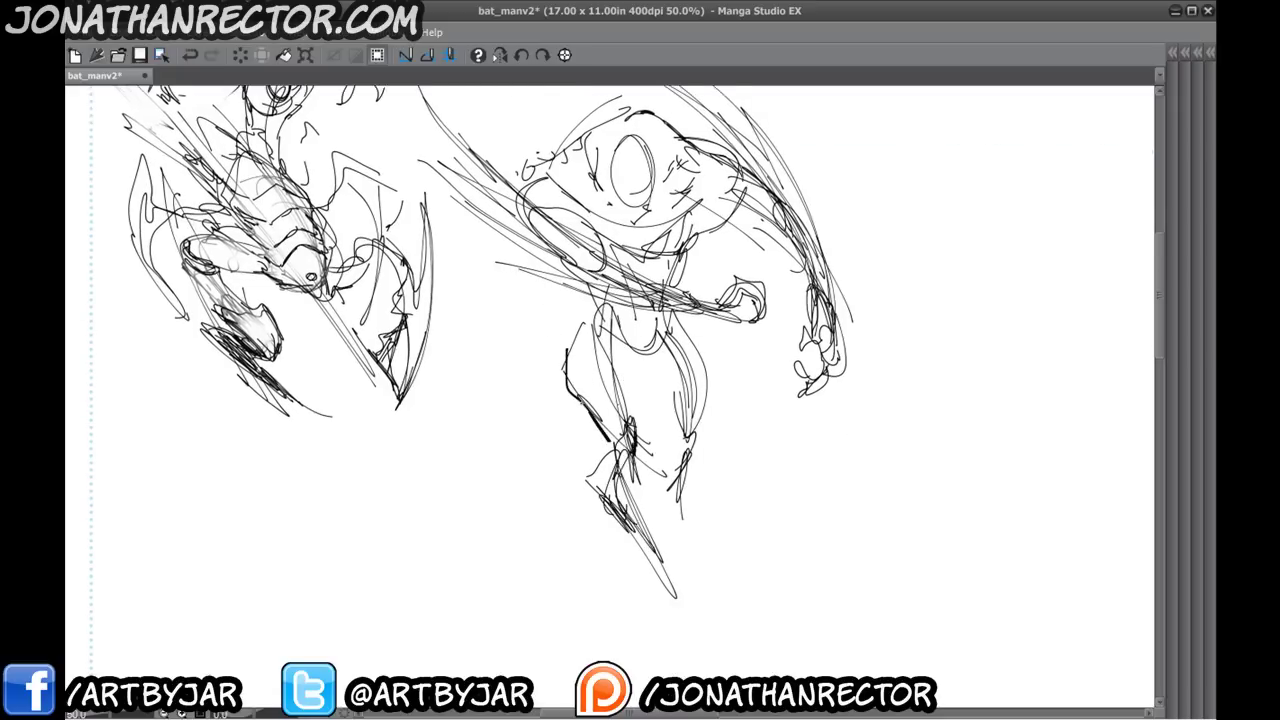
# - Draw bold contours for the second figure's thighs, hip, left knee and crotch
pyautogui.moveTo(570, 318)
pyautogui.mouseDown()
pyautogui.moveTo(574, 396)
pyautogui.moveTo(632, 430)
pyautogui.mouseUp()
pyautogui.moveTo(620, 328)
pyautogui.mouseDown()
pyautogui.moveTo(630, 406)
pyautogui.moveTo(572, 292)
pyautogui.mouseUp()
pyautogui.moveTo(578, 274)
pyautogui.mouseDown()
pyautogui.moveTo(566, 352)
pyautogui.moveTo(580, 316)
pyautogui.mouseUp()
pyautogui.moveTo(610, 356)
pyautogui.mouseDown()
pyautogui.moveTo(670, 346)
pyautogui.moveTo(698, 380)
pyautogui.mouseUp()
pyautogui.moveTo(694, 390); pyautogui.dragTo(674, 444)
pyautogui.moveTo(676, 350); pyautogui.dragTo(656, 428)
pyautogui.moveTo(660, 372); pyautogui.dragTo(658, 450)
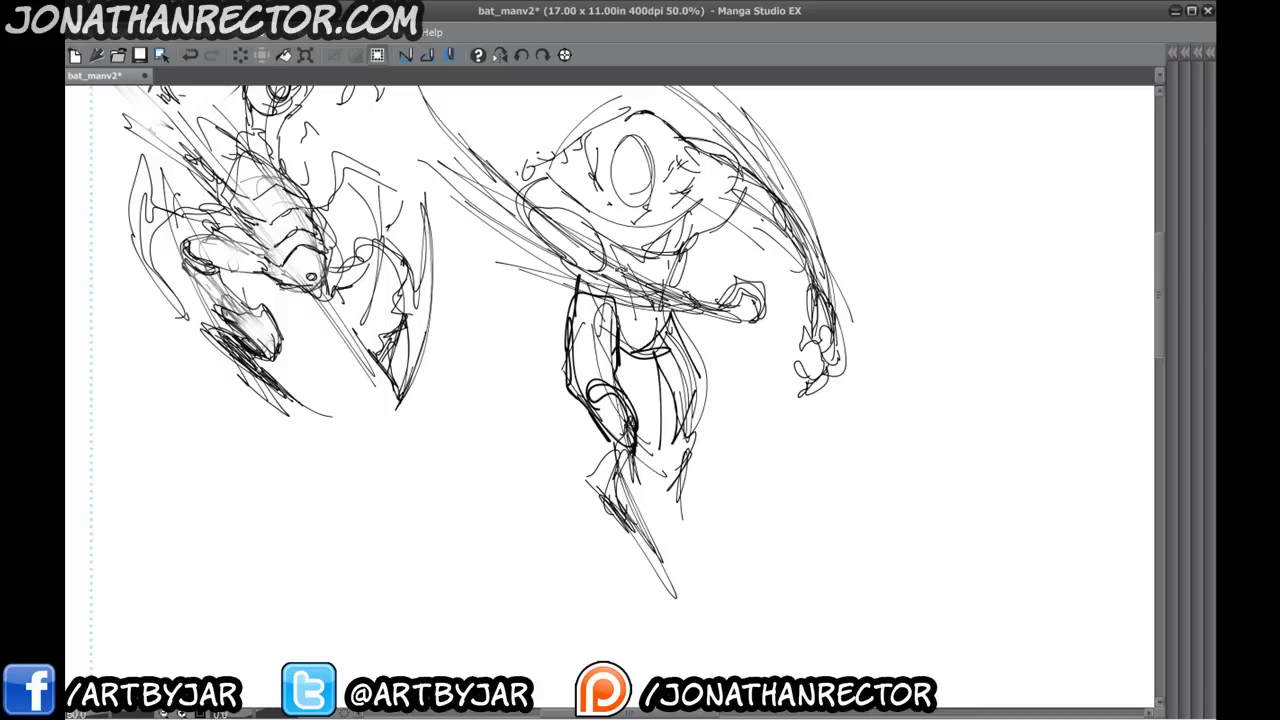
# - Sketch the second figure's lower legs and clawed feet and darken the oval of its head
pyautogui.moveTo(631, 501); pyautogui.dragTo(649, 523)
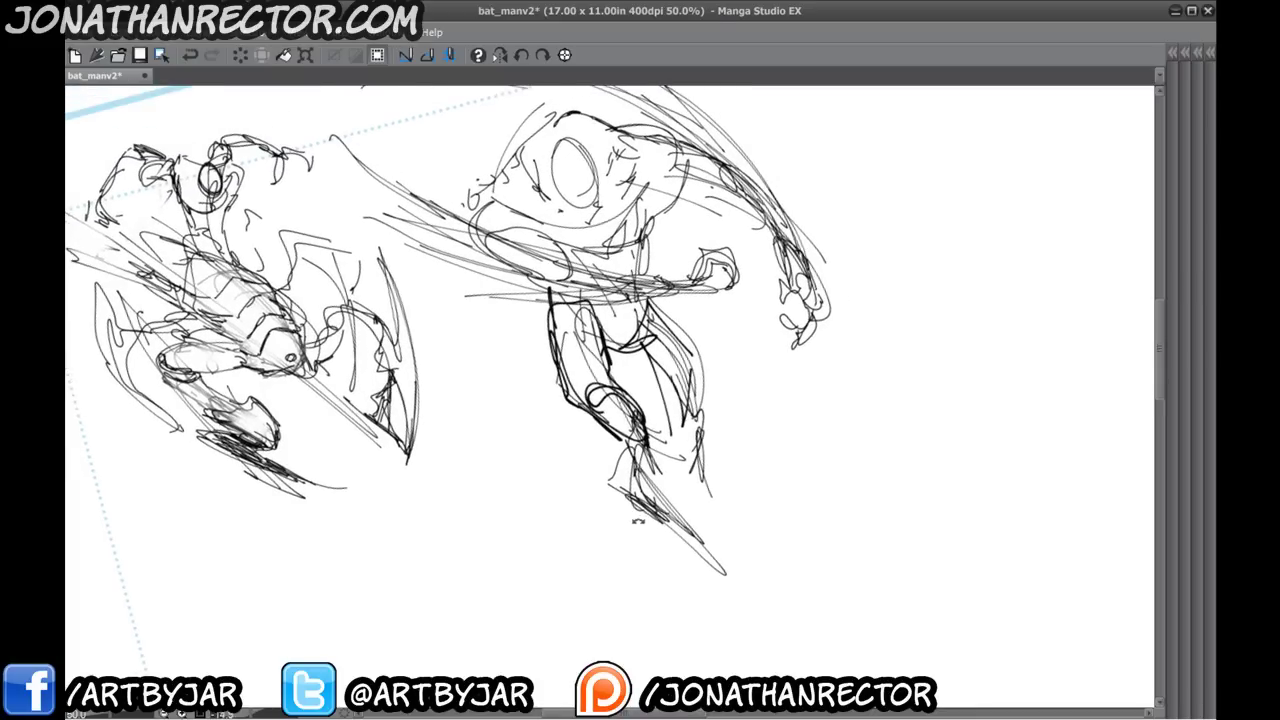
pyautogui.click(566, 60)
pyautogui.press('e')
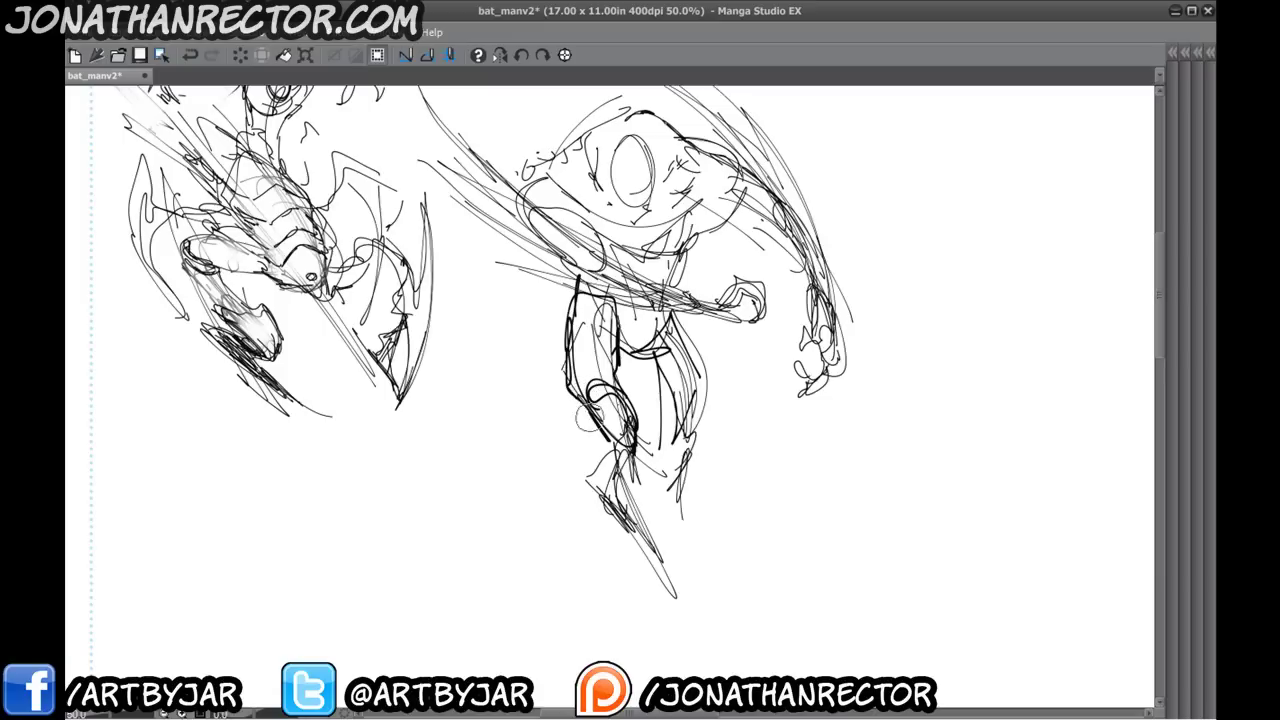
pyautogui.moveTo(604, 485)
pyautogui.mouseDown()
pyautogui.moveTo(541, 441)
pyautogui.moveTo(658, 562)
pyautogui.moveTo(608, 565)
pyautogui.moveTo(655, 597)
pyautogui.moveTo(570, 602)
pyautogui.moveTo(596, 495)
pyautogui.mouseUp()
pyautogui.moveTo(594, 540); pyautogui.dragTo(548, 414)
pyautogui.moveTo(620, 405)
pyautogui.mouseDown()
pyautogui.moveTo(642, 535)
pyautogui.moveTo(606, 425)
pyautogui.moveTo(618, 390)
pyautogui.moveTo(628, 477)
pyautogui.moveTo(606, 400)
pyautogui.mouseUp()
pyautogui.moveTo(592, 345); pyautogui.dragTo(600, 393)
pyautogui.moveTo(608, 248); pyautogui.dragTo(600, 316)
pyautogui.moveTo(499, 392); pyautogui.dragTo(485, 362)
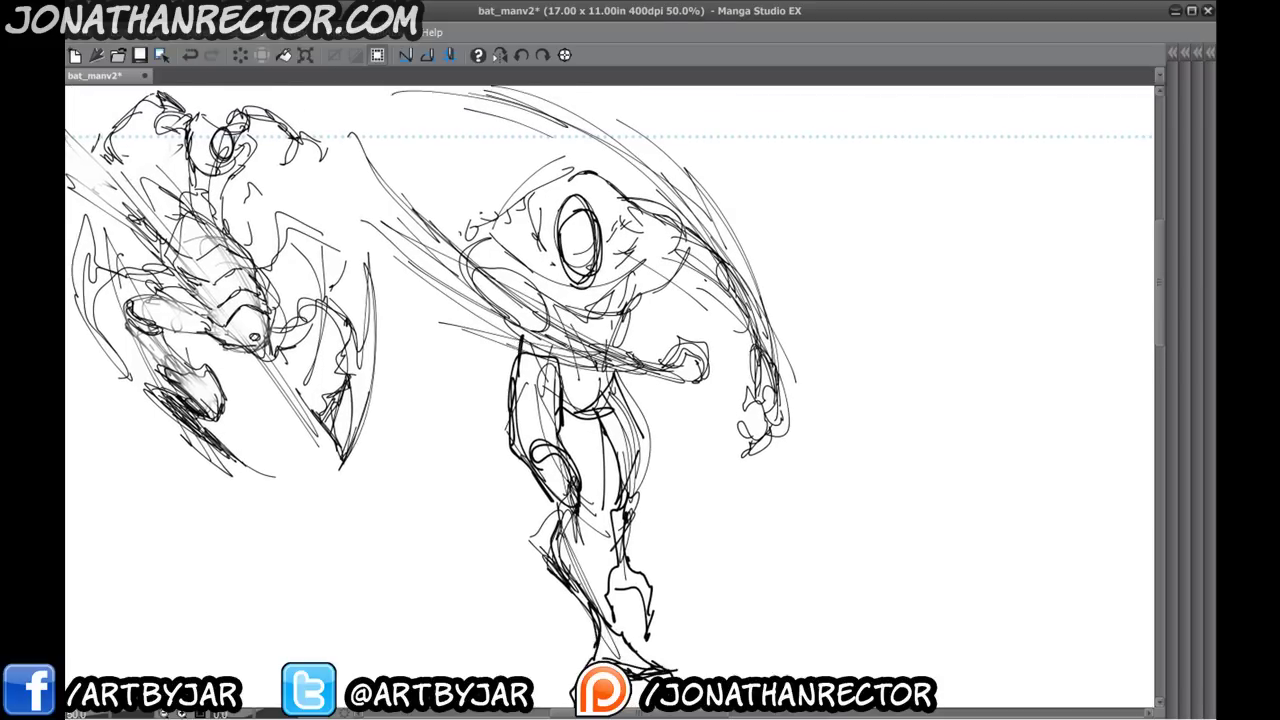
# - Lighten the second figure's rough upper-body lines and draw its scowling brow and mouth in the lower head oval
pyautogui.moveTo(598, 345); pyautogui.dragTo(608, 370)
pyautogui.moveTo(626, 345)
pyautogui.mouseDown()
pyautogui.moveTo(616, 371)
pyautogui.moveTo(525, 325)
pyautogui.moveTo(540, 235)
pyautogui.moveTo(762, 405)
pyautogui.moveTo(597, 231)
pyautogui.moveTo(538, 272)
pyautogui.mouseUp()
pyautogui.moveTo(607, 215); pyautogui.dragTo(613, 245)
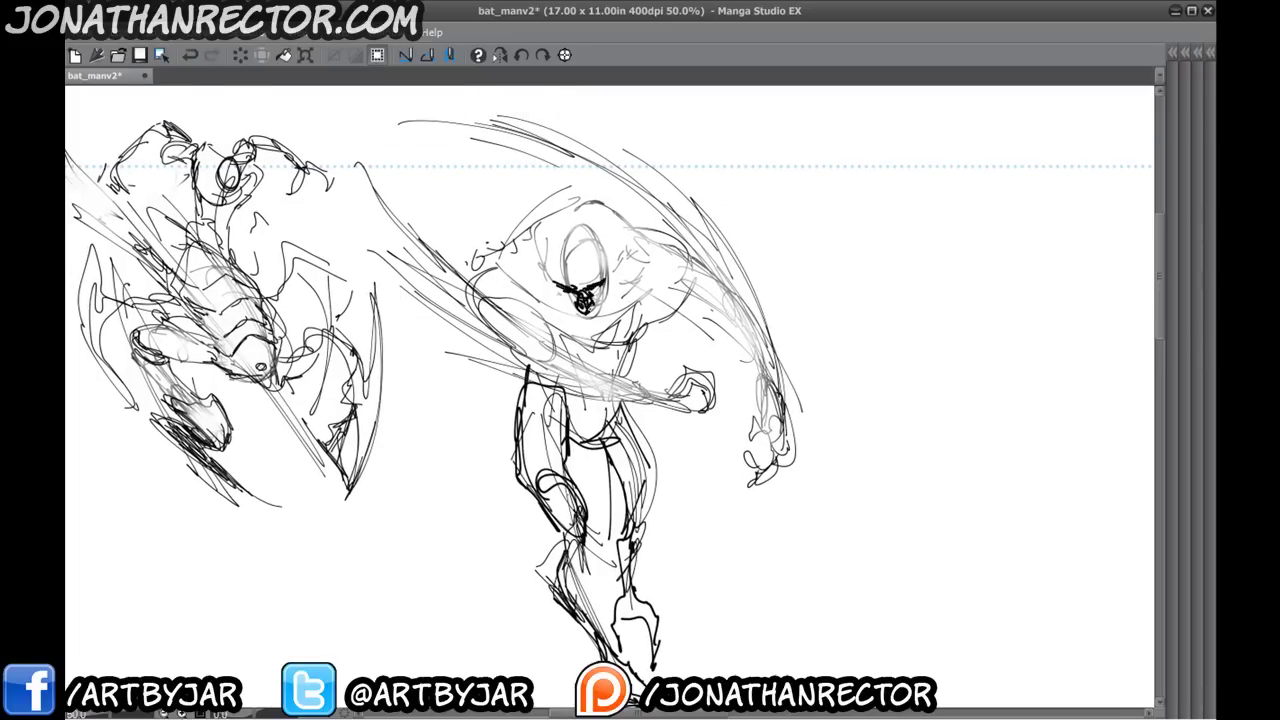
# - Draw long jagged ears on both sides of the second figure's head and a small spike on its forehead
pyautogui.moveTo(629, 238)
pyautogui.mouseDown()
pyautogui.moveTo(658, 190)
pyautogui.moveTo(634, 290)
pyautogui.moveTo(611, 296)
pyautogui.mouseUp()
pyautogui.moveTo(664, 222); pyautogui.dragTo(645, 247)
pyautogui.moveTo(658, 187); pyautogui.dragTo(652, 210)
pyautogui.moveTo(634, 208); pyautogui.dragTo(584, 253)
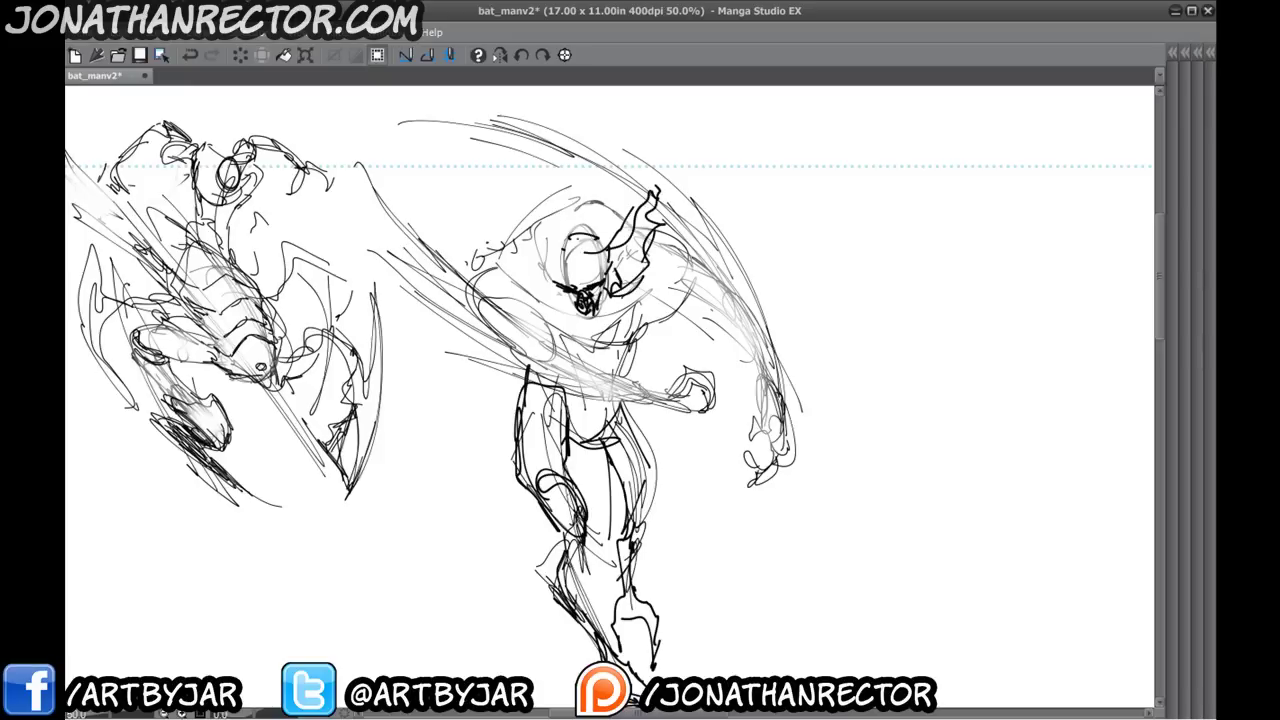
pyautogui.moveTo(494, 178); pyautogui.dragTo(563, 301)
pyautogui.moveTo(578, 233); pyautogui.dragTo(588, 232)
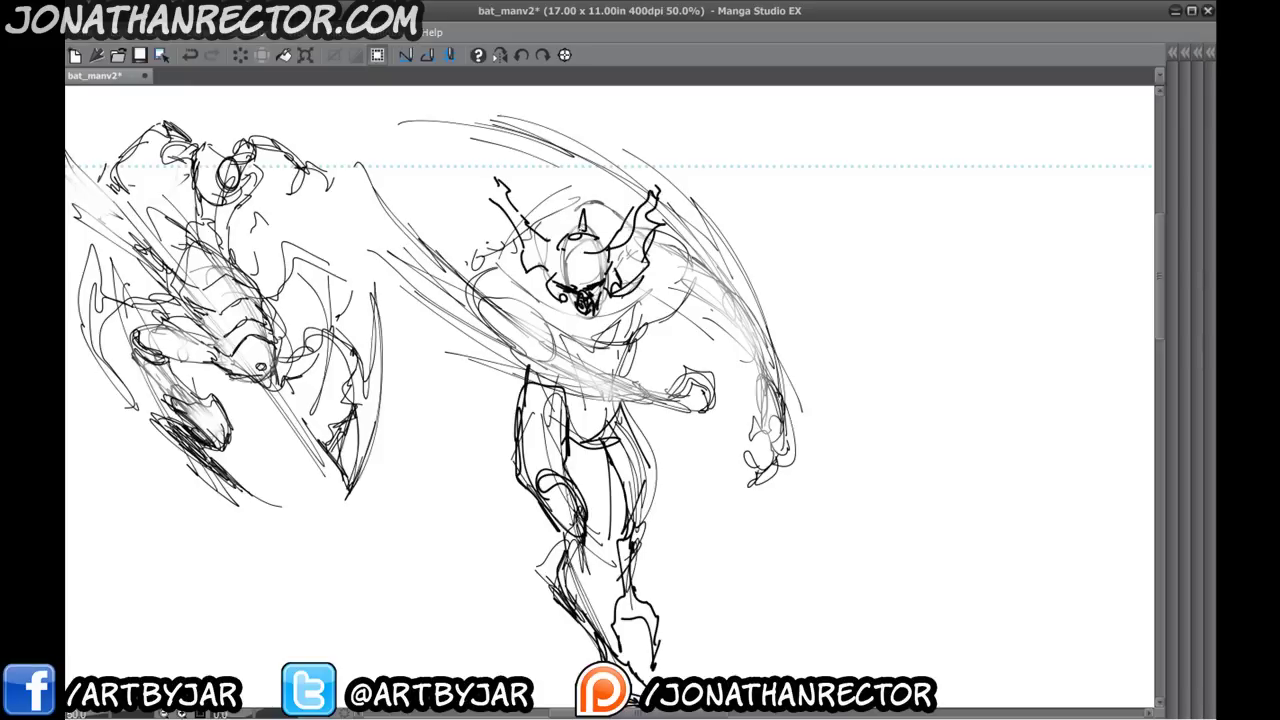
# - Define the second figure's jaw and upper back, and draw bold contours for its left upper arm and forearm
pyautogui.moveTo(553, 293); pyautogui.dragTo(576, 318)
pyautogui.moveTo(606, 294); pyautogui.dragTo(602, 316)
pyautogui.moveTo(580, 218)
pyautogui.mouseDown()
pyautogui.moveTo(563, 203)
pyautogui.moveTo(528, 217)
pyautogui.moveTo(614, 206)
pyautogui.mouseUp()
pyautogui.moveTo(470, 298)
pyautogui.mouseDown()
pyautogui.moveTo(528, 272)
pyautogui.moveTo(515, 291)
pyautogui.moveTo(558, 356)
pyautogui.mouseUp()
pyautogui.moveTo(544, 312)
pyautogui.mouseDown()
pyautogui.moveTo(538, 350)
pyautogui.moveTo(520, 354)
pyautogui.moveTo(533, 312)
pyautogui.moveTo(540, 358)
pyautogui.moveTo(575, 388)
pyautogui.moveTo(604, 372)
pyautogui.mouseUp()
pyautogui.moveTo(550, 340)
pyautogui.mouseDown()
pyautogui.moveTo(646, 386)
pyautogui.moveTo(646, 374)
pyautogui.moveTo(676, 384)
pyautogui.mouseUp()
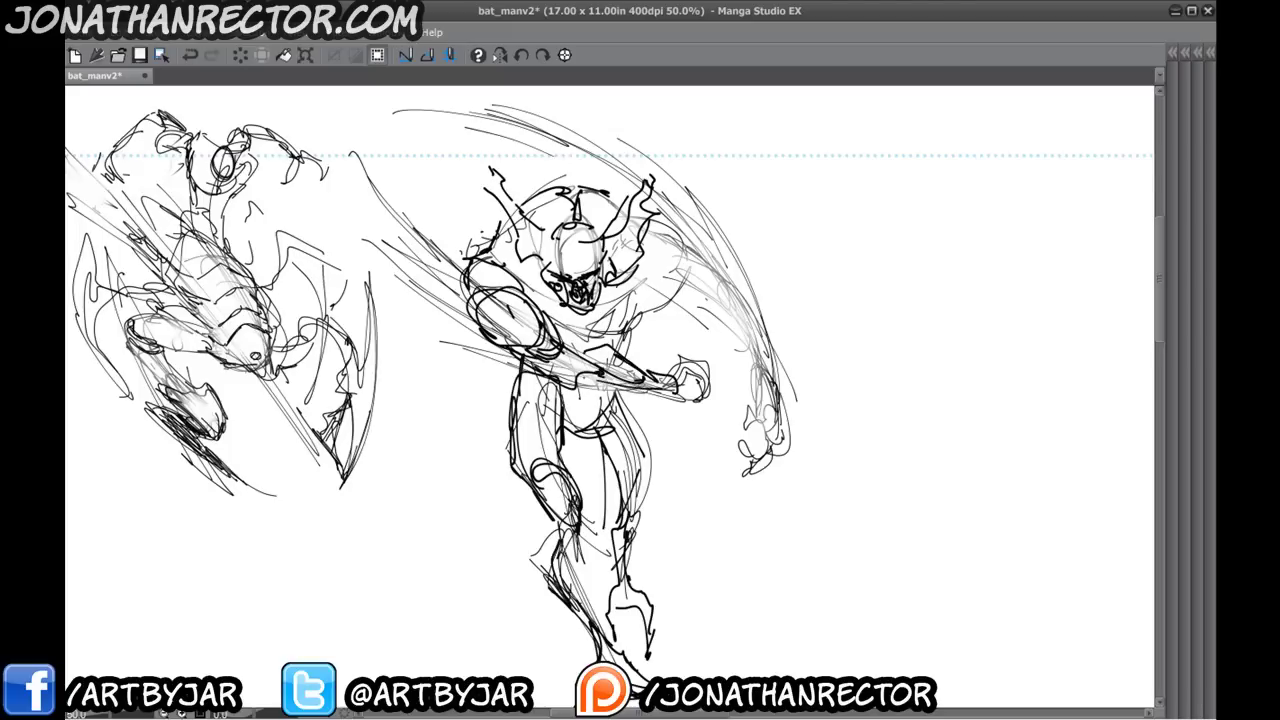
# - Strengthen the second figure's left forearm contour and draw the knuckles of its fist
pyautogui.moveTo(566, 374)
pyautogui.mouseDown()
pyautogui.moveTo(658, 386)
pyautogui.moveTo(672, 346)
pyautogui.mouseUp()
pyautogui.moveTo(676, 348); pyautogui.dragTo(706, 362)
pyautogui.moveTo(620, 377)
pyautogui.mouseDown()
pyautogui.moveTo(657, 392)
pyautogui.moveTo(608, 388)
pyautogui.moveTo(641, 402)
pyautogui.mouseUp()
# - Lighten the rough lines trailing from the second figure's left arm and redraw the wing edges with bold tapered strokes
pyautogui.moveTo(430, 288); pyautogui.dragTo(550, 382)
pyautogui.moveTo(410, 250); pyautogui.dragTo(494, 318)
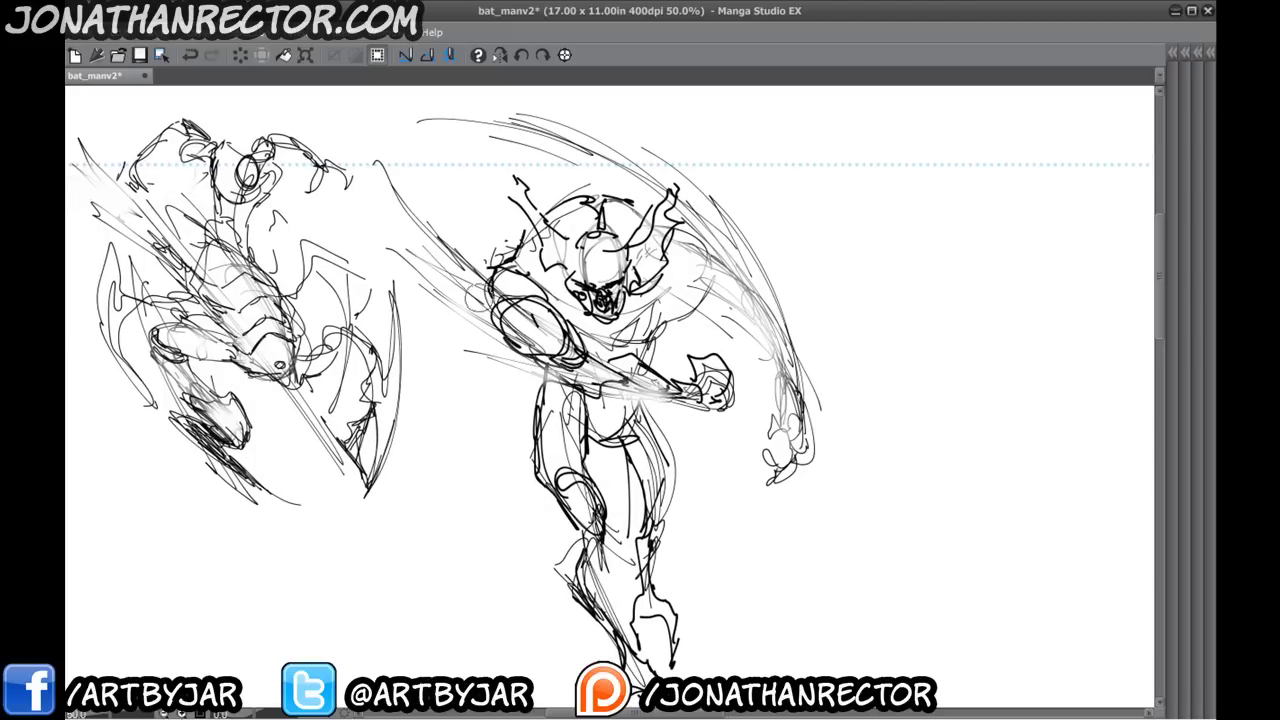
pyautogui.moveTo(395, 190); pyautogui.dragTo(550, 335)
pyautogui.moveTo(525, 340)
pyautogui.mouseDown()
pyautogui.moveTo(610, 404)
pyautogui.moveTo(580, 382)
pyautogui.mouseUp()
pyautogui.moveTo(684, 402); pyautogui.dragTo(496, 378)
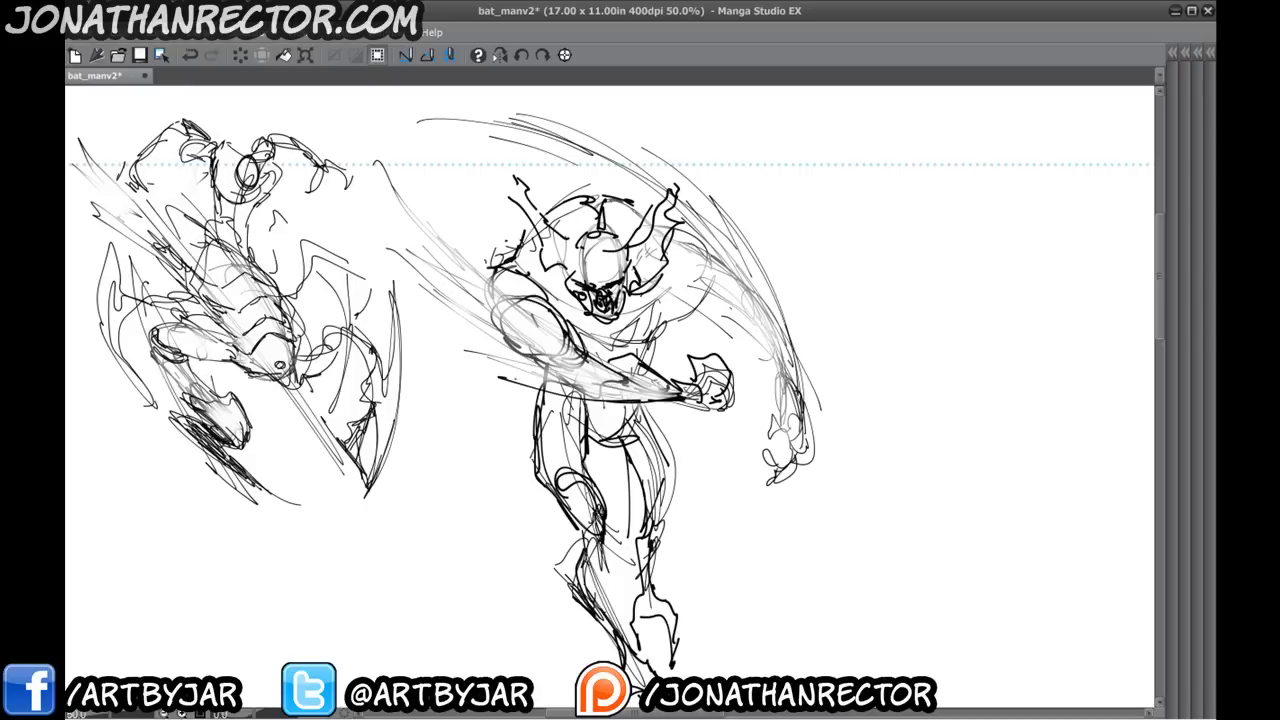
pyautogui.moveTo(632, 392)
pyautogui.mouseDown()
pyautogui.moveTo(504, 378)
pyautogui.moveTo(500, 360)
pyautogui.mouseUp()
pyautogui.moveTo(540, 370)
pyautogui.mouseDown()
pyautogui.moveTo(422, 298)
pyautogui.moveTo(408, 272)
pyautogui.mouseUp()
pyautogui.moveTo(530, 350)
pyautogui.mouseDown()
pyautogui.moveTo(428, 292)
pyautogui.moveTo(376, 162)
pyautogui.mouseUp()
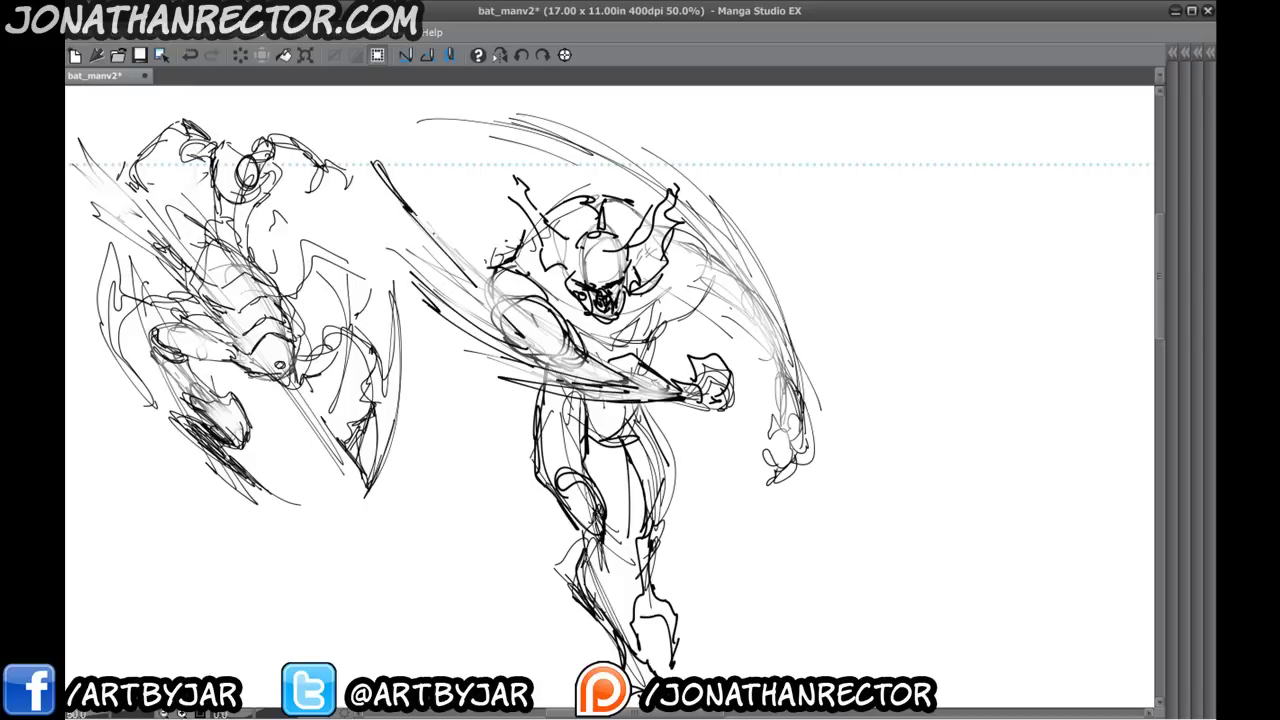
# - Darken the second figure's left wing contours and rework the outlines around its left shoulder and upper arm
pyautogui.moveTo(498, 298); pyautogui.dragTo(418, 216)
pyautogui.moveTo(467, 391); pyautogui.dragTo(445, 325)
pyautogui.moveTo(467, 220); pyautogui.dragTo(496, 270)
pyautogui.moveTo(459, 296); pyautogui.dragTo(480, 328)
pyautogui.moveTo(492, 334); pyautogui.dragTo(570, 350)
pyautogui.moveTo(398, 232); pyautogui.dragTo(426, 254)
pyautogui.moveTo(388, 154)
pyautogui.mouseDown()
pyautogui.moveTo(477, 275)
pyautogui.moveTo(432, 200)
pyautogui.mouseUp()
pyautogui.moveTo(460, 240)
pyautogui.mouseDown()
pyautogui.moveTo(458, 347)
pyautogui.moveTo(525, 306)
pyautogui.mouseUp()
pyautogui.moveTo(510, 308); pyautogui.dragTo(498, 340)
pyautogui.moveTo(570, 385); pyautogui.dragTo(540, 333)
# - Draw the second figure's chest edge, the spiked muscle shapes of its right upper arm, and darker right-hand contours
pyautogui.moveTo(558, 322)
pyautogui.mouseDown()
pyautogui.moveTo(586, 358)
pyautogui.moveTo(616, 362)
pyautogui.mouseUp()
pyautogui.moveTo(614, 354)
pyautogui.mouseDown()
pyautogui.moveTo(659, 312)
pyautogui.moveTo(677, 270)
pyautogui.mouseUp()
pyautogui.moveTo(654, 250)
pyautogui.mouseDown()
pyautogui.moveTo(684, 296)
pyautogui.moveTo(696, 270)
pyautogui.mouseUp()
pyautogui.moveTo(674, 326)
pyautogui.mouseDown()
pyautogui.moveTo(716, 276)
pyautogui.moveTo(694, 256)
pyautogui.mouseUp()
pyautogui.moveTo(690, 330)
pyautogui.mouseDown()
pyautogui.moveTo(640, 289)
pyautogui.moveTo(676, 276)
pyautogui.moveTo(684, 290)
pyautogui.mouseUp()
pyautogui.moveTo(666, 272); pyautogui.dragTo(671, 294)
pyautogui.moveTo(712, 365); pyautogui.dragTo(722, 408)
pyautogui.moveTo(706, 366); pyautogui.dragTo(716, 388)
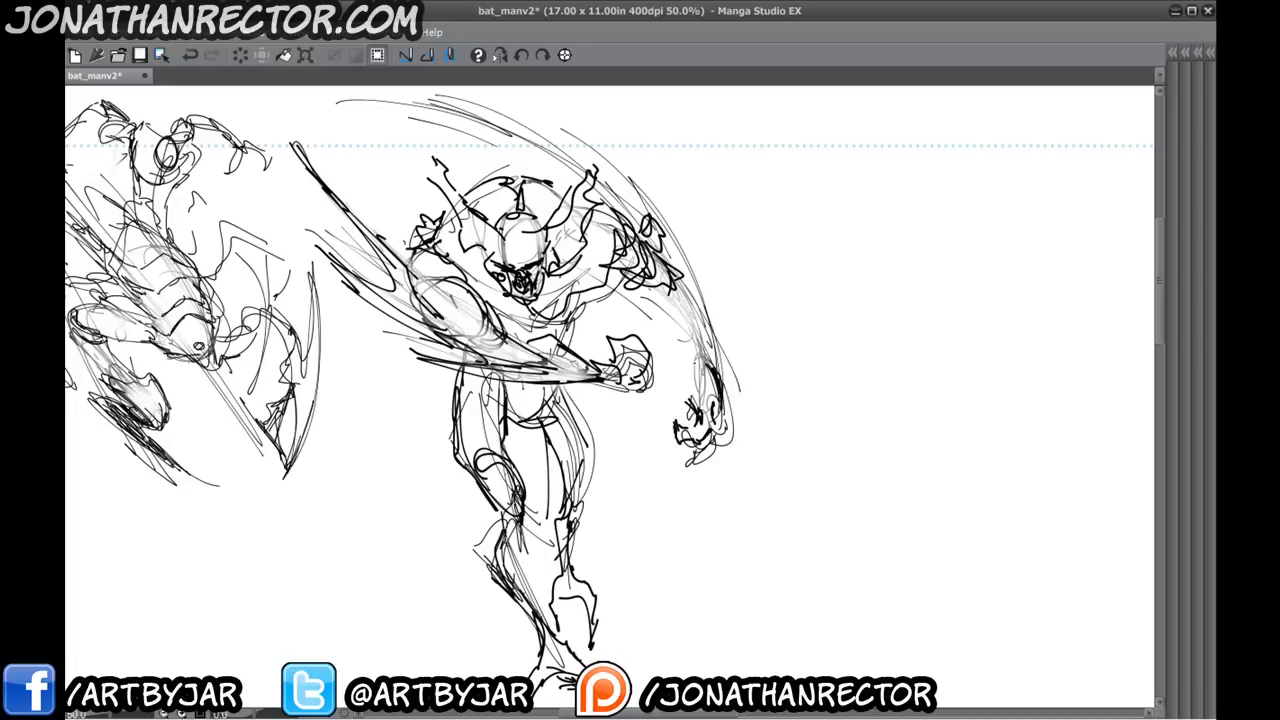
# - Add claws to the second figure's right hand and bold contours along its right forearm
pyautogui.moveTo(698, 352); pyautogui.dragTo(671, 390)
pyautogui.moveTo(720, 426)
pyautogui.mouseDown()
pyautogui.moveTo(708, 464)
pyautogui.moveTo(680, 482)
pyautogui.mouseUp()
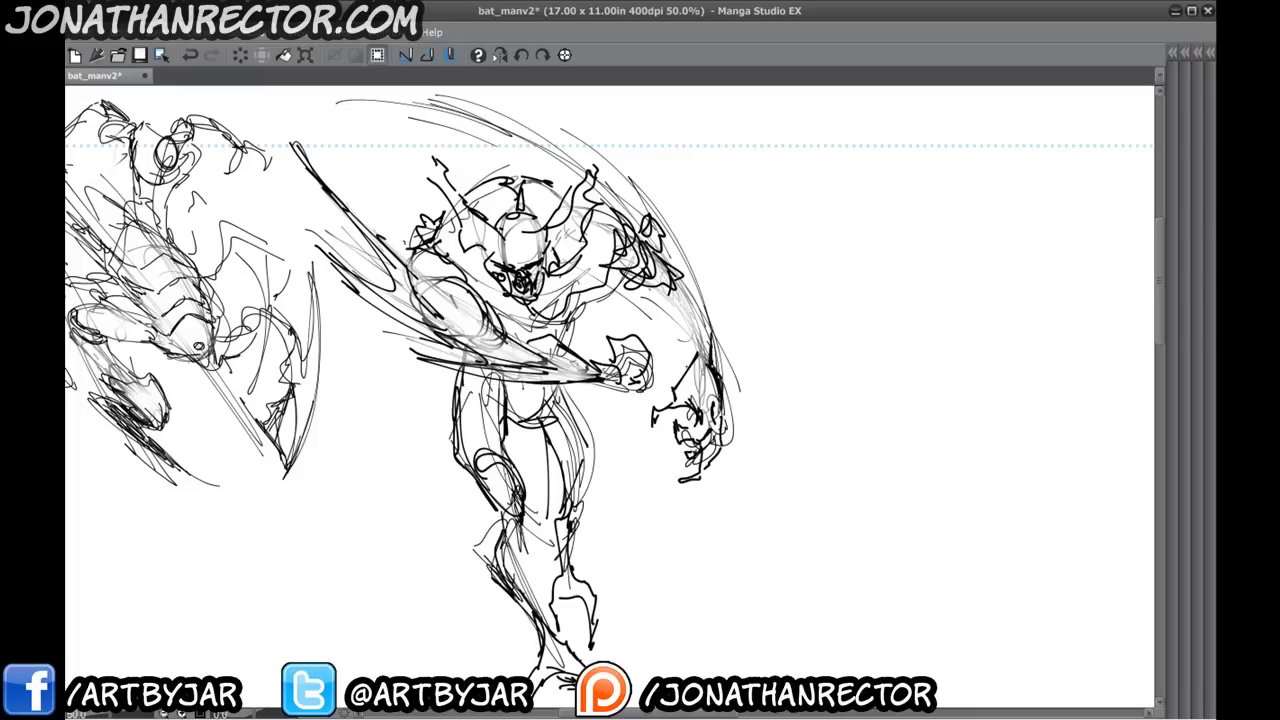
pyautogui.moveTo(690, 368); pyautogui.dragTo(683, 298)
pyautogui.moveTo(713, 354)
pyautogui.mouseDown()
pyautogui.moveTo(684, 265)
pyautogui.moveTo(699, 320)
pyautogui.moveTo(642, 276)
pyautogui.mouseUp()
pyautogui.scroll(1, 610, 396)
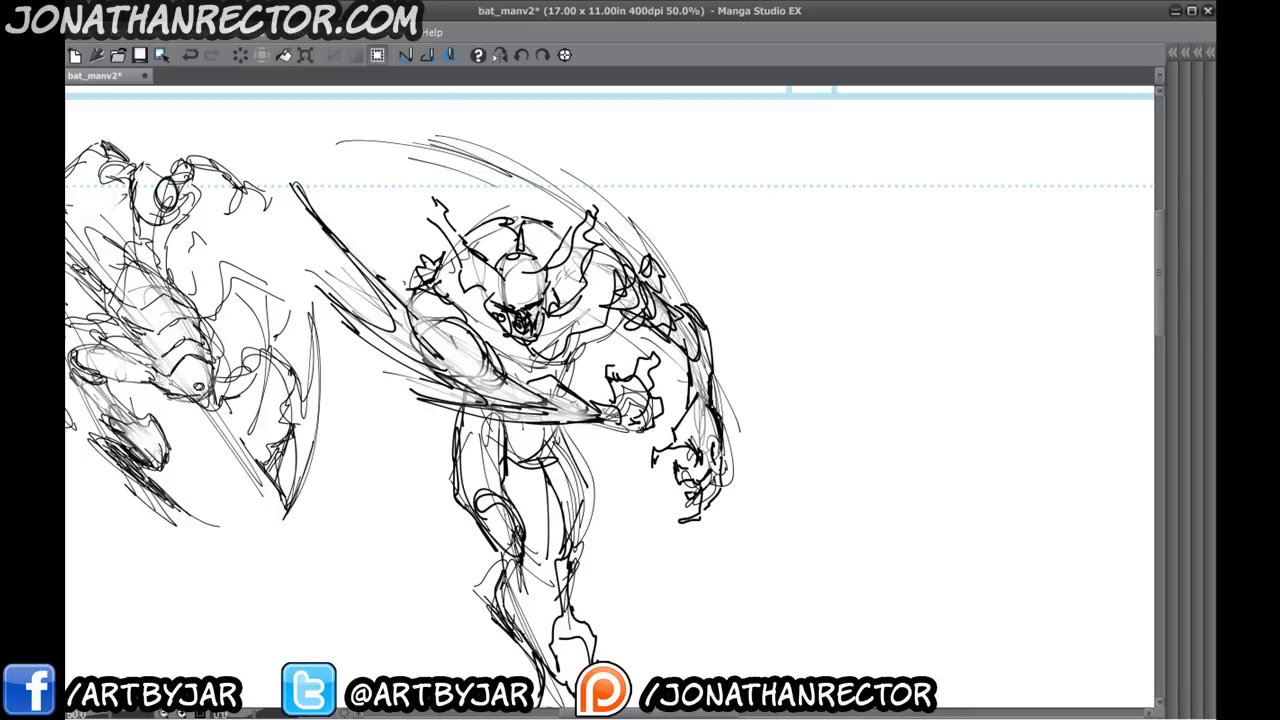
# - Draw the second figure's right wing edge along the outside of the arm and rework the arcs over the shoulders
pyautogui.moveTo(723, 446)
pyautogui.mouseDown()
pyautogui.moveTo(722, 318)
pyautogui.moveTo(687, 213)
pyautogui.mouseUp()
pyautogui.moveTo(687, 213); pyautogui.dragTo(721, 412)
pyautogui.moveTo(681, 287); pyautogui.dragTo(561, 128)
pyautogui.moveTo(561, 128)
pyautogui.mouseDown()
pyautogui.moveTo(679, 296)
pyautogui.moveTo(593, 203)
pyautogui.mouseUp()
pyautogui.moveTo(553, 188)
pyautogui.mouseDown()
pyautogui.moveTo(405, 135)
pyautogui.moveTo(464, 144)
pyautogui.mouseUp()
pyautogui.moveTo(504, 186); pyautogui.dragTo(454, 156)
pyautogui.moveTo(608, 179); pyautogui.dragTo(544, 171)
# - Draw a narrow, jagged, claw-tipped shape hanging from the second figure's waist beside its left thigh
pyautogui.moveTo(490, 420)
pyautogui.mouseDown()
pyautogui.moveTo(540, 324)
pyautogui.moveTo(524, 424)
pyautogui.moveTo(545, 459)
pyautogui.moveTo(554, 422)
pyautogui.mouseUp()
pyautogui.moveTo(596, 316); pyautogui.dragTo(566, 320)
pyautogui.moveTo(562, 310); pyautogui.dragTo(537, 322)
pyautogui.moveTo(531, 323)
pyautogui.mouseDown()
pyautogui.moveTo(510, 406)
pyautogui.moveTo(544, 398)
pyautogui.mouseUp()
pyautogui.moveTo(543, 398)
pyautogui.mouseDown()
pyautogui.moveTo(530, 411)
pyautogui.moveTo(527, 370)
pyautogui.mouseUp()
pyautogui.moveTo(526, 292)
pyautogui.mouseDown()
pyautogui.moveTo(500, 372)
pyautogui.moveTo(580, 346)
pyautogui.mouseUp()
pyautogui.moveTo(518, 362)
pyautogui.mouseDown()
pyautogui.moveTo(526, 382)
pyautogui.moveTo(508, 406)
pyautogui.mouseUp()
pyautogui.moveTo(518, 398)
pyautogui.mouseDown()
pyautogui.moveTo(499, 421)
pyautogui.moveTo(499, 500)
pyautogui.mouseUp()
pyautogui.moveTo(509, 440); pyautogui.dragTo(506, 465)
pyautogui.moveTo(519, 397); pyautogui.dragTo(508, 444)
pyautogui.moveTo(537, 318); pyautogui.dragTo(527, 376)
pyautogui.moveTo(534, 330); pyautogui.dragTo(509, 432)
# - Lighten the rough lines on the second figure's left thigh and redraw its contour toward the knee
pyautogui.press('e')
pyautogui.moveTo(535, 349)
pyautogui.mouseDown()
pyautogui.moveTo(527, 332)
pyautogui.moveTo(528, 378)
pyautogui.mouseUp()
pyautogui.moveTo(520, 298)
pyautogui.mouseDown()
pyautogui.moveTo(516, 378)
pyautogui.moveTo(547, 381)
pyautogui.mouseUp()
pyautogui.moveTo(540, 296)
pyautogui.mouseDown()
pyautogui.moveTo(530, 360)
pyautogui.moveTo(550, 369)
pyautogui.mouseUp()
pyautogui.moveTo(532, 329); pyautogui.dragTo(524, 355)
pyautogui.moveTo(534, 295); pyautogui.dragTo(520, 351)
pyautogui.press('e')
pyautogui.moveTo(550, 356); pyautogui.dragTo(578, 472)
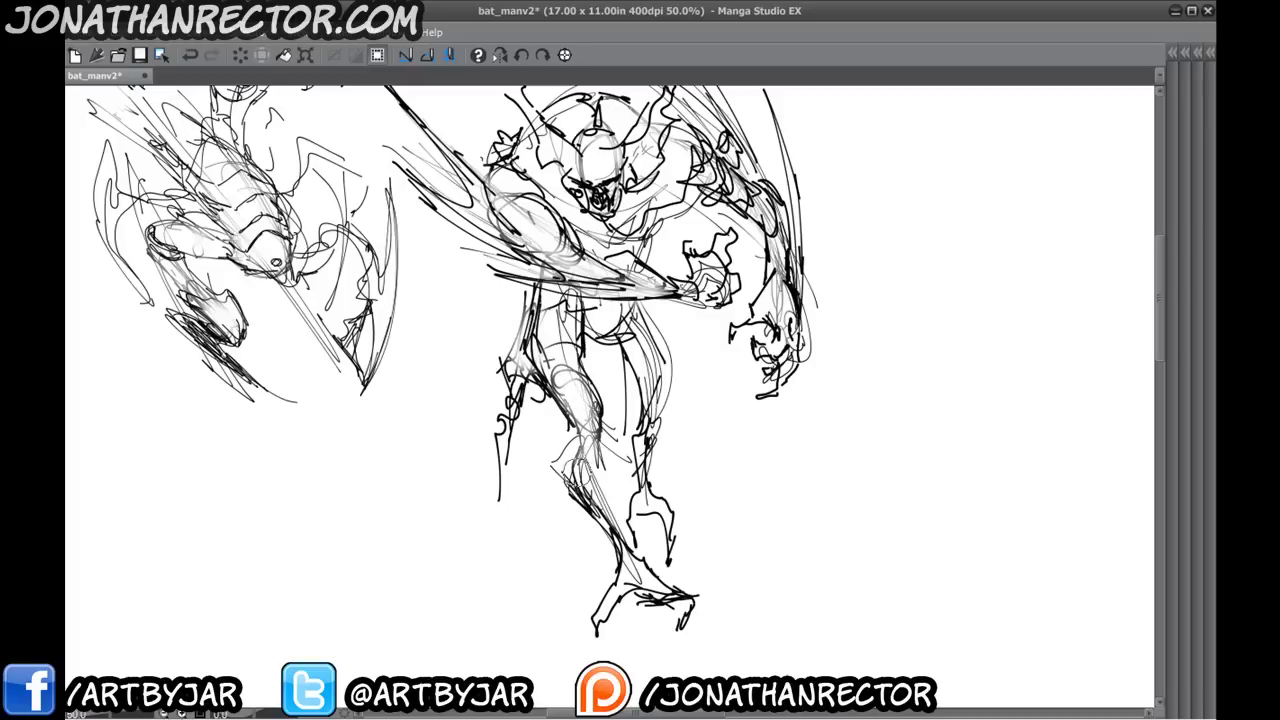
# - Draw the second figure's left kneecap with bold strokes at the end of the thigh
pyautogui.press('p')
pyautogui.moveTo(598, 404); pyautogui.dragTo(596, 450)
pyautogui.moveTo(579, 411); pyautogui.dragTo(574, 452)
pyautogui.moveTo(572, 433); pyautogui.dragTo(590, 486)
pyautogui.moveTo(588, 455)
pyautogui.mouseDown()
pyautogui.moveTo(564, 480)
pyautogui.moveTo(610, 526)
pyautogui.mouseUp()
# - Lighten the rough lines of the second figure's left shin and rework the lower leg below the knee
pyautogui.press('e')
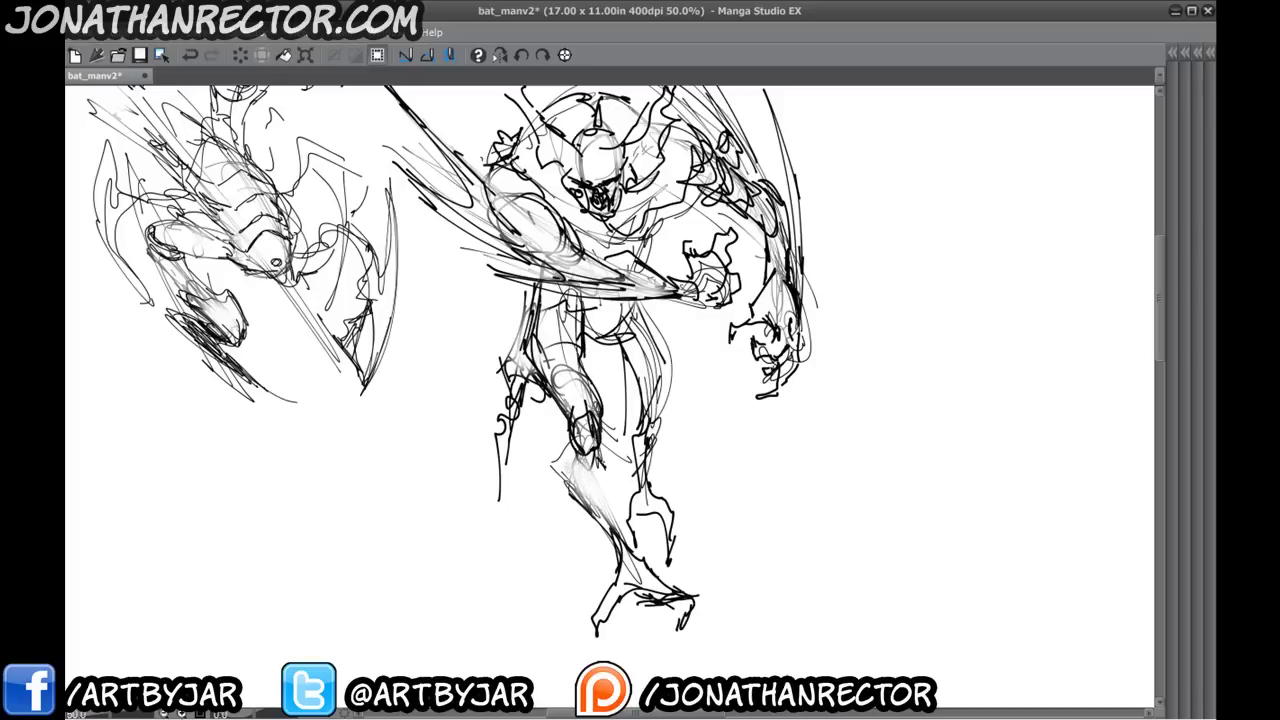
pyautogui.moveTo(598, 452); pyautogui.dragTo(618, 536)
pyautogui.moveTo(600, 494); pyautogui.dragTo(568, 522)
pyautogui.moveTo(562, 410); pyautogui.dragTo(550, 478)
pyautogui.moveTo(580, 480)
pyautogui.mouseDown()
pyautogui.moveTo(556, 510)
pyautogui.moveTo(599, 515)
pyautogui.mouseUp()
pyautogui.moveTo(602, 521); pyautogui.dragTo(611, 539)
pyautogui.moveTo(610, 538); pyautogui.dragTo(614, 557)
pyautogui.moveTo(637, 461); pyautogui.dragTo(611, 312)
# - Draw bold folds beneath the second figure's left knee and a pointed spur beside the shin
pyautogui.press('e')
pyautogui.moveTo(588, 390)
pyautogui.mouseDown()
pyautogui.moveTo(583, 406)
pyautogui.moveTo(602, 412)
pyautogui.moveTo(592, 434)
pyautogui.mouseUp()
pyautogui.moveTo(592, 434); pyautogui.dragTo(568, 450)
pyautogui.moveTo(574, 378); pyautogui.dragTo(607, 490)
pyautogui.moveTo(548, 420)
pyautogui.mouseDown()
pyautogui.moveTo(596, 404)
pyautogui.moveTo(590, 434)
pyautogui.mouseUp()
pyautogui.moveTo(578, 442); pyautogui.dragTo(598, 466)
pyautogui.moveTo(548, 422); pyautogui.dragTo(553, 479)
pyautogui.moveTo(541, 422)
pyautogui.mouseDown()
pyautogui.moveTo(548, 474)
pyautogui.moveTo(566, 450)
pyautogui.moveTo(556, 481)
pyautogui.mouseUp()
# - Lighten the rough lines around the second figure's right knee and redraw both sides of its right thigh boldly
pyautogui.moveTo(519, 450); pyautogui.dragTo(505, 531)
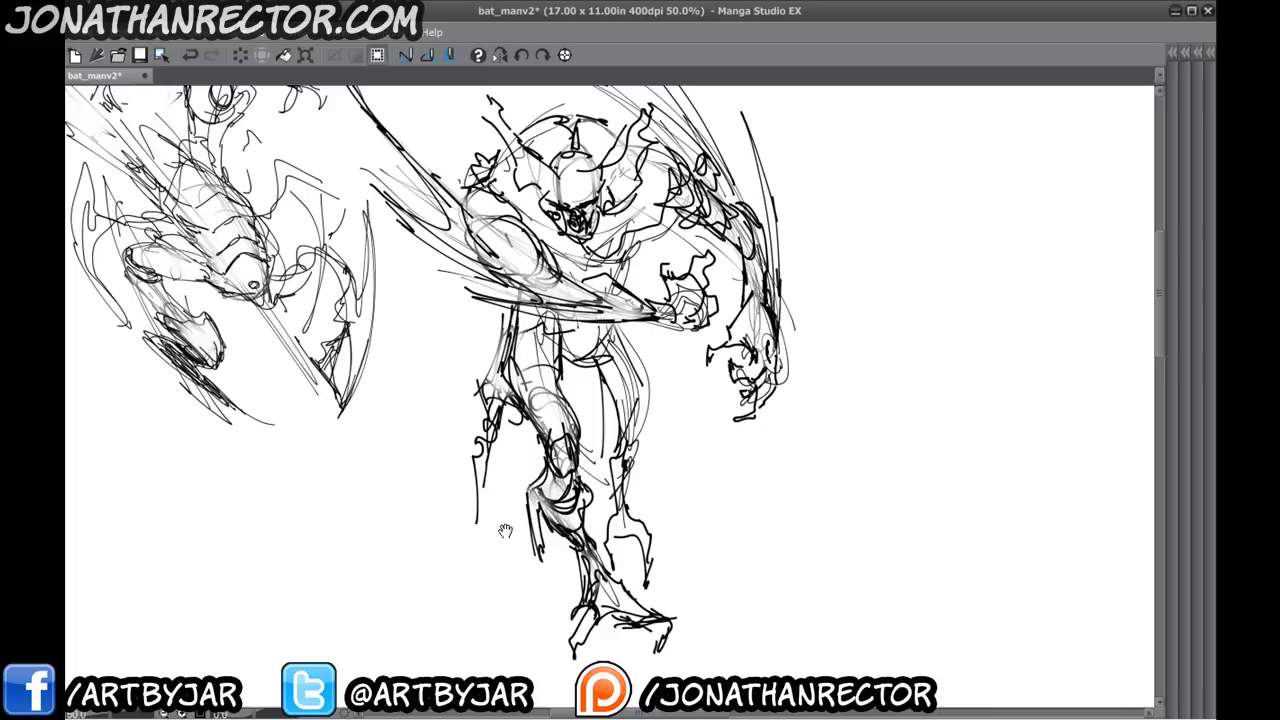
pyautogui.moveTo(634, 446)
pyautogui.mouseDown()
pyautogui.moveTo(620, 500)
pyautogui.moveTo(616, 412)
pyautogui.moveTo(624, 454)
pyautogui.mouseUp()
pyautogui.moveTo(614, 422); pyautogui.dragTo(624, 448)
pyautogui.moveTo(589, 365); pyautogui.dragTo(617, 423)
pyautogui.moveTo(584, 363); pyautogui.dragTo(615, 423)
pyautogui.moveTo(646, 354); pyautogui.dragTo(627, 446)
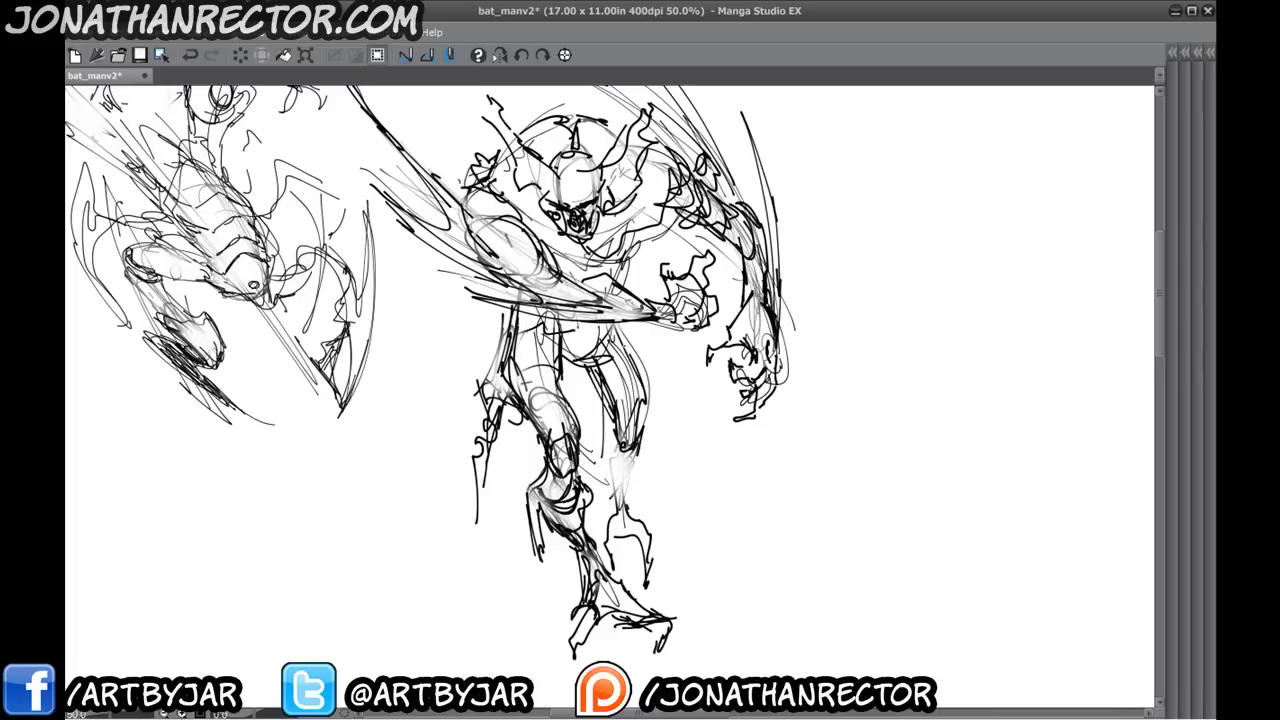
# - Outline the second figure's right knee with rounded strokes and connect it to the lower leg
pyautogui.moveTo(613, 323); pyautogui.dragTo(629, 355)
pyautogui.moveTo(621, 331); pyautogui.dragTo(641, 401)
pyautogui.moveTo(635, 446); pyautogui.dragTo(612, 454)
pyautogui.moveTo(609, 423); pyautogui.dragTo(619, 485)
pyautogui.moveTo(641, 442); pyautogui.dragTo(623, 519)
pyautogui.moveTo(621, 478); pyautogui.dragTo(620, 530)
pyautogui.moveTo(557, 430); pyautogui.dragTo(567, 511)
pyautogui.moveTo(585, 455); pyautogui.dragTo(595, 421)
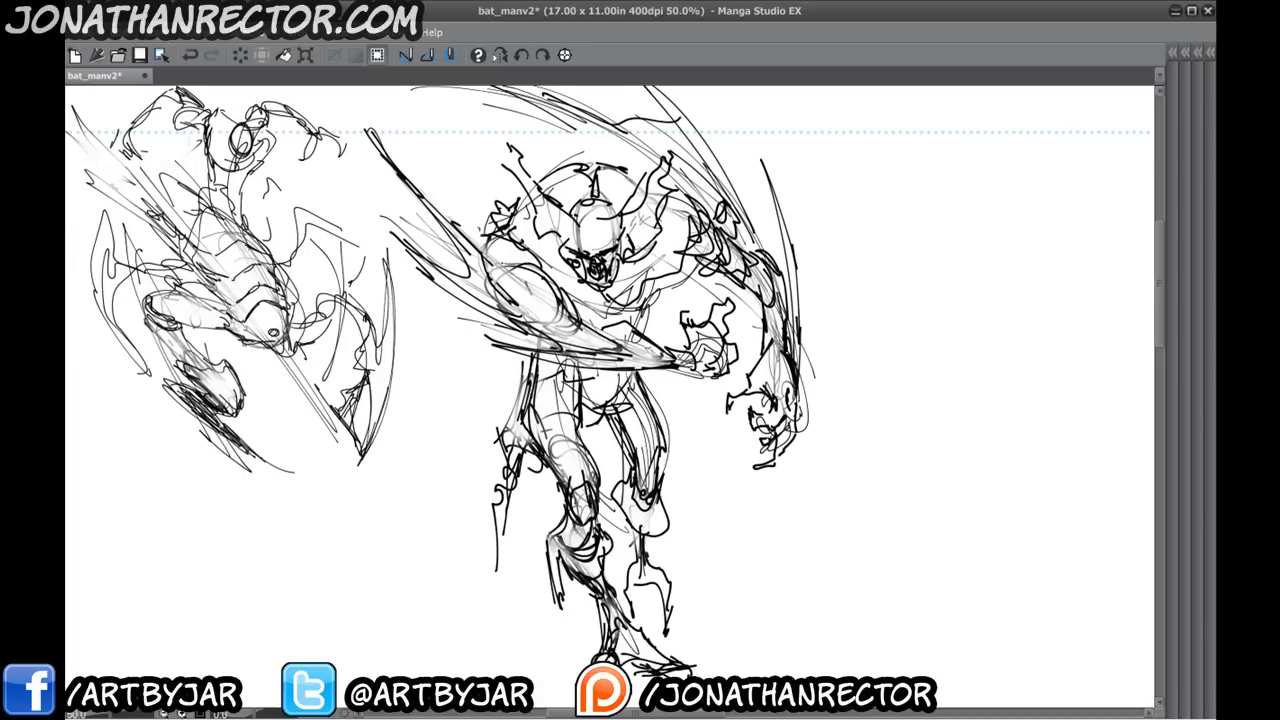
# - Add sweeping strokes to the wing and shoulder on the second figure's left side, and save the drawing
pyautogui.moveTo(498, 216); pyautogui.dragTo(490, 315)
pyautogui.moveTo(408, 166)
pyautogui.mouseDown()
pyautogui.moveTo(480, 228)
pyautogui.moveTo(495, 212)
pyautogui.mouseUp()
pyautogui.moveTo(524, 113); pyautogui.dragTo(500, 187)
pyautogui.moveTo(500, 89); pyautogui.dragTo(545, 193)
pyautogui.moveTo(560, 180); pyautogui.dragTo(609, 357)
pyautogui.moveTo(505, 250); pyautogui.dragTo(595, 380)
pyautogui.moveTo(500, 377); pyautogui.dragTo(536, 384)
pyautogui.moveTo(661, 571)
pyautogui.mouseDown()
pyautogui.moveTo(624, 457)
pyautogui.moveTo(562, 367)
pyautogui.mouseUp()
pyautogui.moveTo(865, 269); pyautogui.dragTo(506, 321)
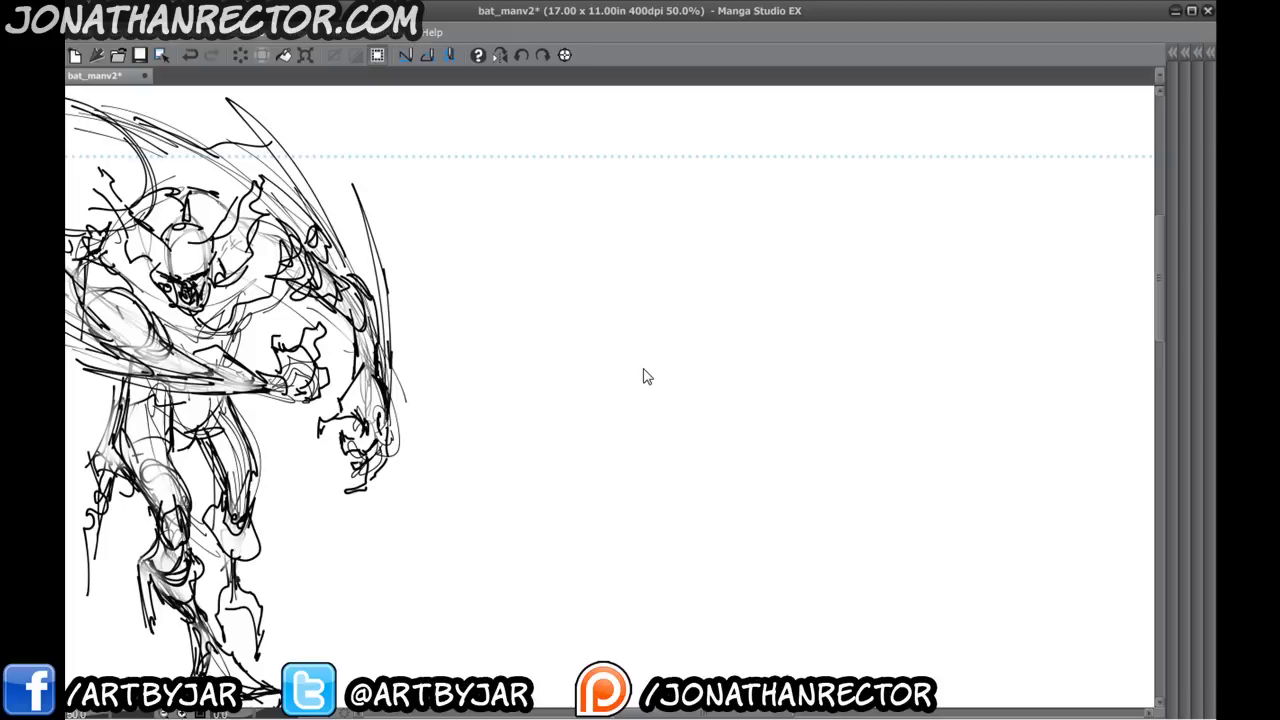
pyautogui.hotkey('ctrl', 's')
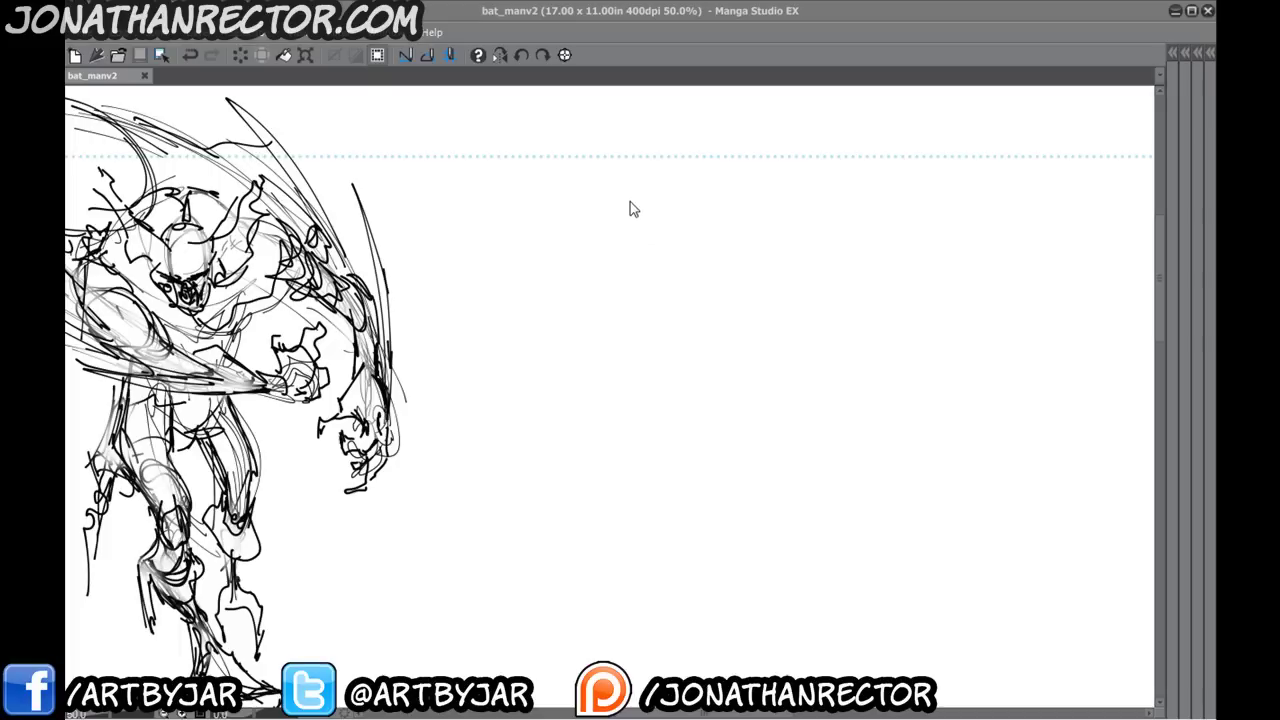
pyautogui.moveTo(630, 201)
pyautogui.mouseDown()
pyautogui.moveTo(660, 430)
pyautogui.moveTo(636, 316)
pyautogui.mouseUp()
pyautogui.press('space')
pyautogui.moveTo(596, 360); pyautogui.dragTo(594, 354)
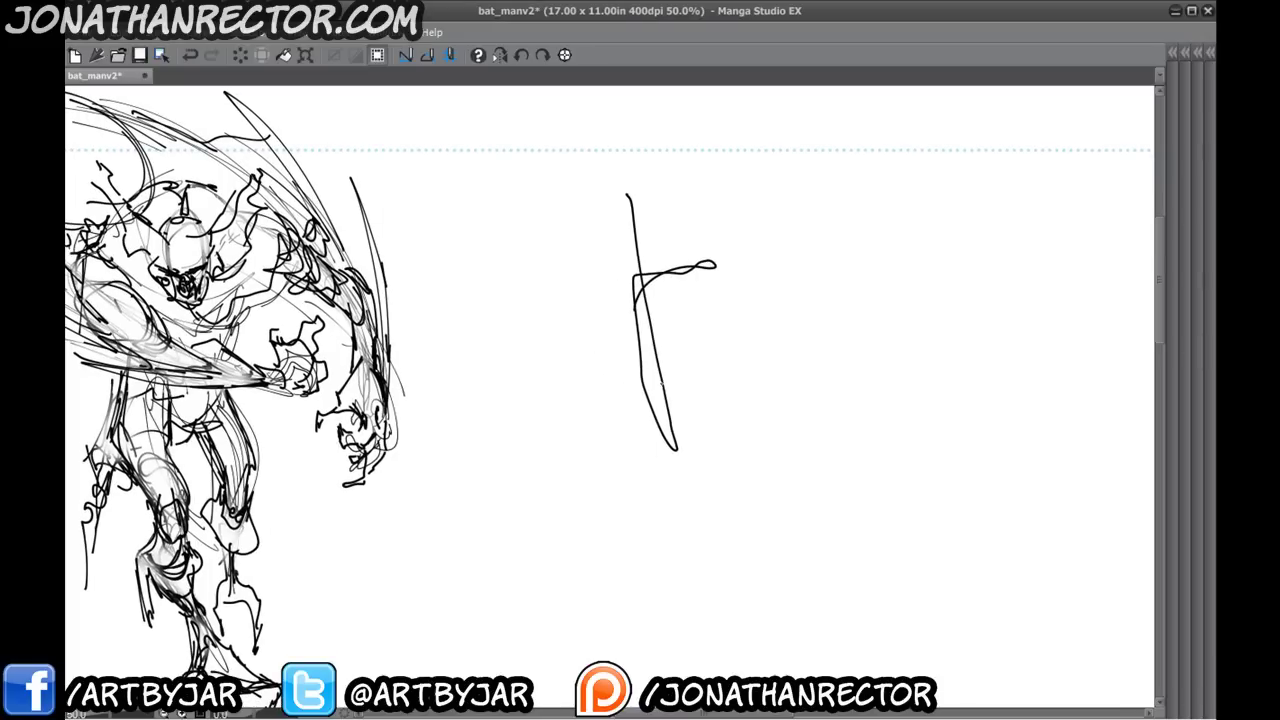
pyautogui.hotkey('ctrl', 'z')
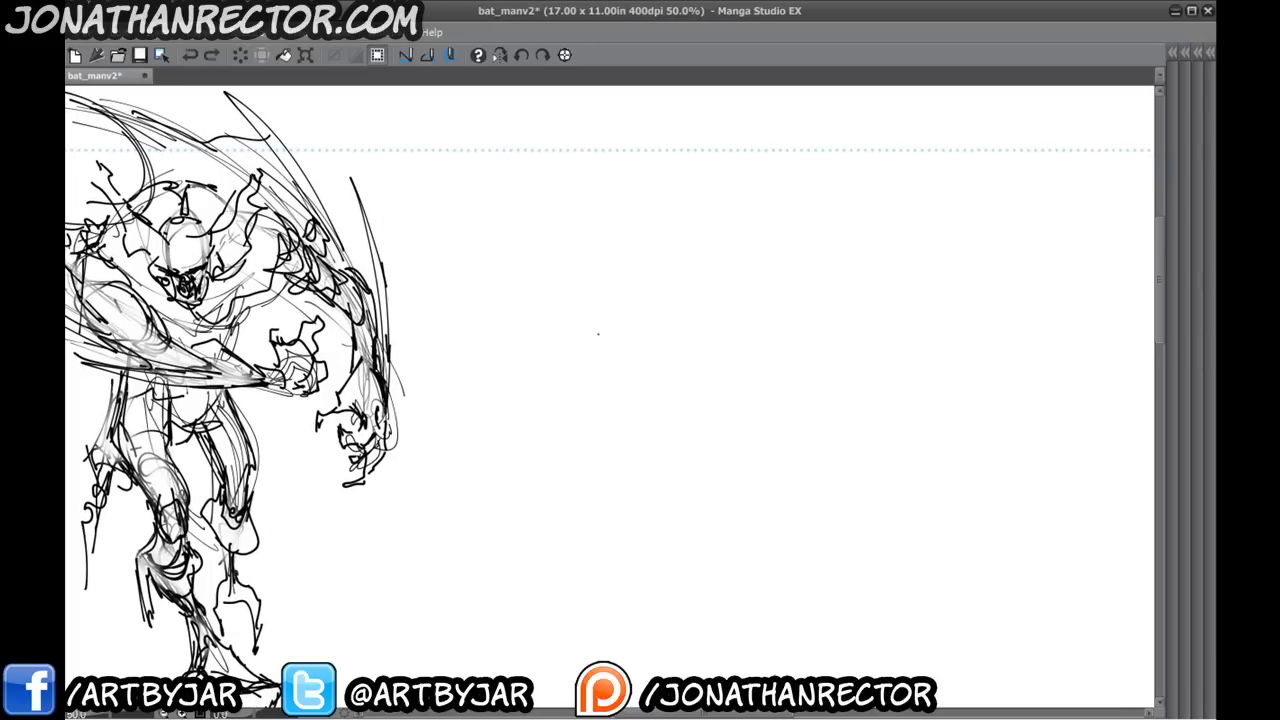
pyautogui.hotkey('ctrl', 'z')
# - Sketch a long slanted line of action for a third figure beside the second, with a curved ground line crossing its lower end
pyautogui.moveTo(633, 284)
pyautogui.mouseDown()
pyautogui.moveTo(606, 332)
pyautogui.moveTo(645, 371)
pyautogui.mouseUp()
pyautogui.moveTo(630, 252)
pyautogui.mouseDown()
pyautogui.moveTo(583, 294)
pyautogui.moveTo(660, 303)
pyautogui.moveTo(551, 271)
pyautogui.mouseUp()
pyautogui.moveTo(672, 472); pyautogui.dragTo(664, 442)
pyautogui.moveTo(677, 510); pyautogui.dragTo(683, 557)
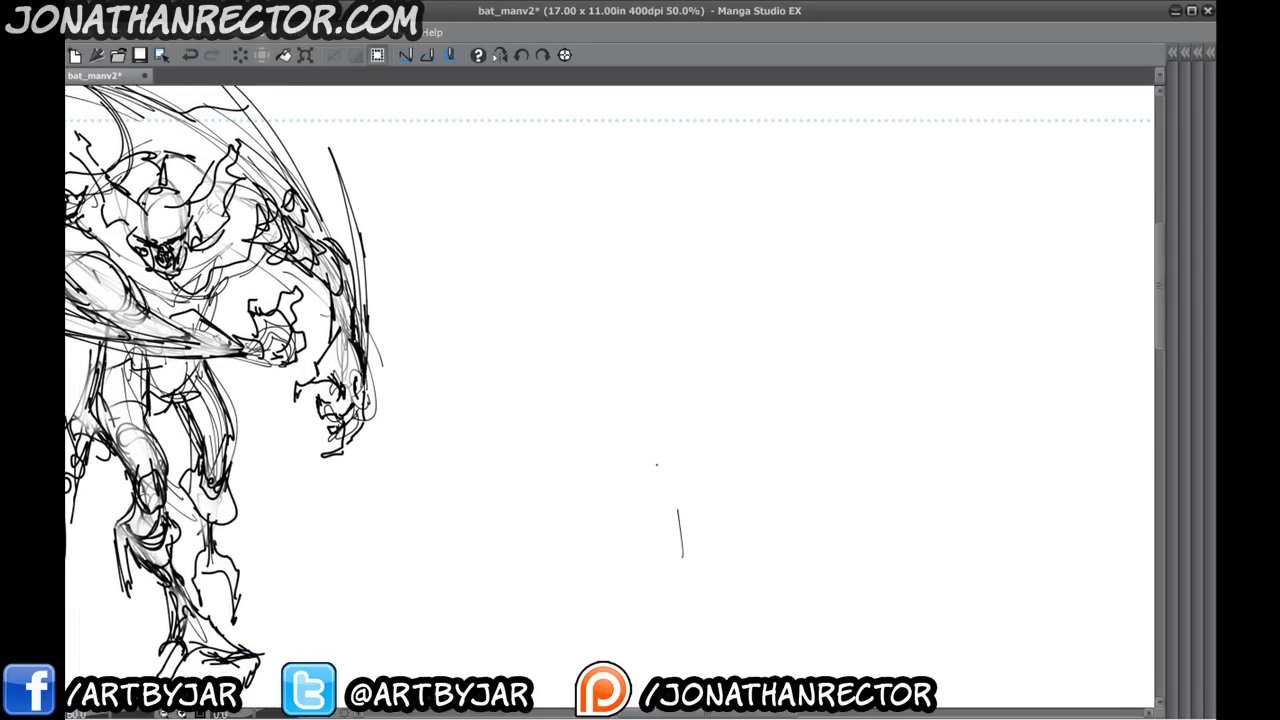
pyautogui.moveTo(590, 153); pyautogui.dragTo(699, 630)
pyautogui.moveTo(608, 213); pyautogui.dragTo(706, 607)
pyautogui.moveTo(699, 620); pyautogui.dragTo(747, 632)
pyautogui.moveTo(581, 610); pyautogui.dragTo(766, 556)
pyautogui.moveTo(523, 609)
pyautogui.mouseDown()
pyautogui.moveTo(556, 530)
pyautogui.moveTo(517, 544)
pyautogui.mouseUp()
pyautogui.moveTo(553, 367); pyautogui.dragTo(555, 369)
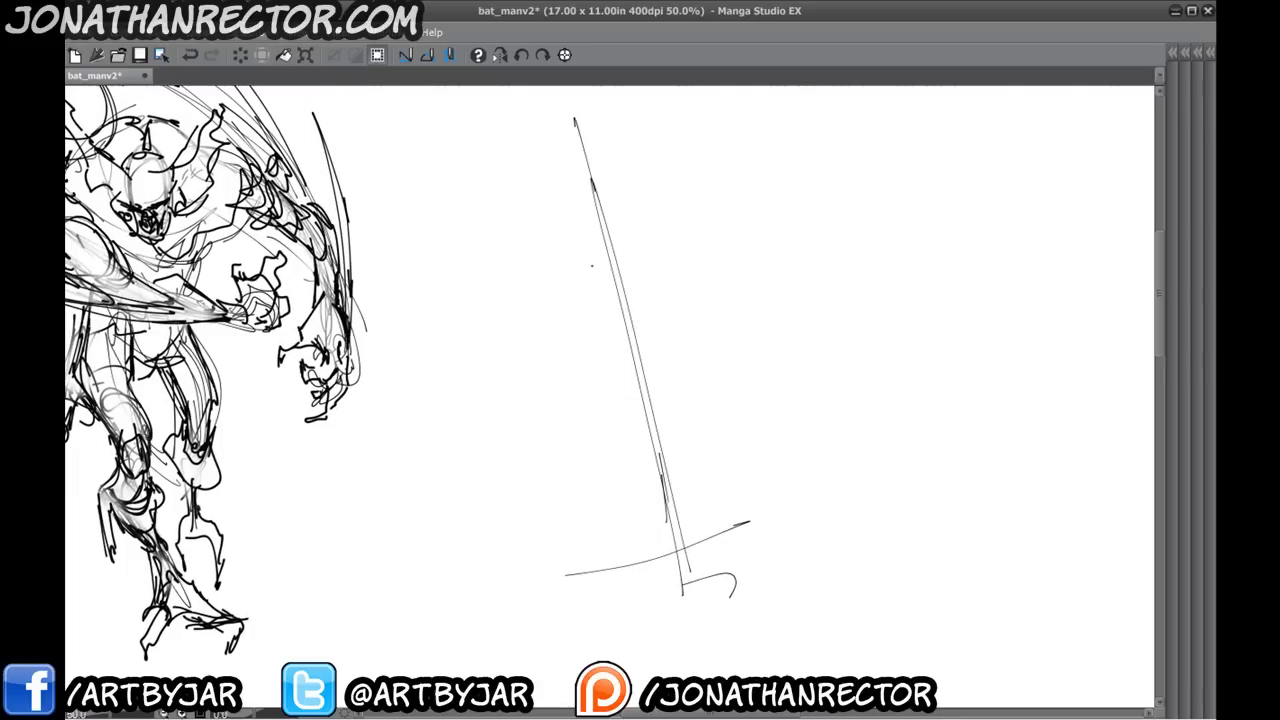
# - Rough in the third figure's oval head at the upper end of the action line, with a pointed chin and tall ears
pyautogui.moveTo(589, 205); pyautogui.dragTo(597, 205)
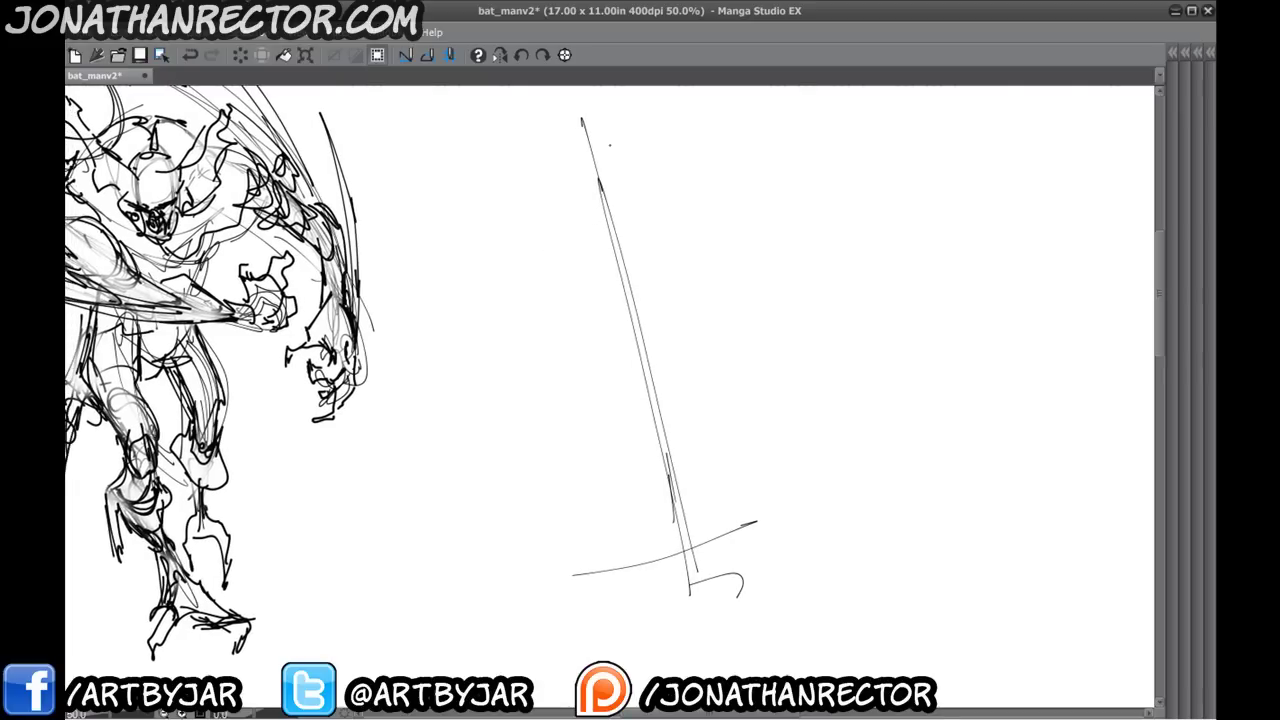
pyautogui.moveTo(608, 248); pyautogui.dragTo(608, 259)
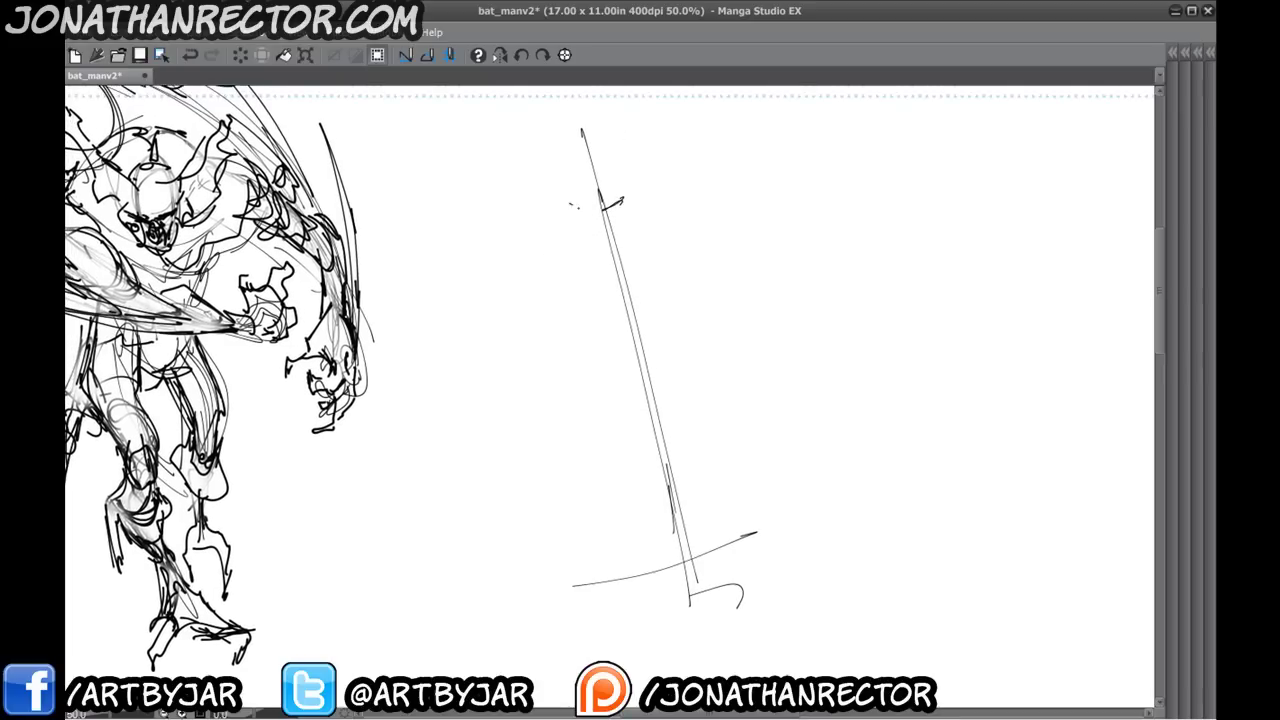
pyautogui.moveTo(570, 204); pyautogui.dragTo(583, 210)
pyautogui.moveTo(558, 200); pyautogui.dragTo(599, 195)
pyautogui.moveTo(612, 147)
pyautogui.mouseDown()
pyautogui.moveTo(597, 164)
pyautogui.moveTo(607, 195)
pyautogui.mouseUp()
pyautogui.moveTo(569, 150); pyautogui.dragTo(574, 193)
pyautogui.moveTo(569, 160); pyautogui.dragTo(588, 144)
pyautogui.moveTo(594, 141)
pyautogui.mouseDown()
pyautogui.moveTo(619, 181)
pyautogui.moveTo(607, 210)
pyautogui.mouseUp()
pyautogui.moveTo(590, 143); pyautogui.dragTo(576, 188)
pyautogui.moveTo(600, 165); pyautogui.dragTo(604, 180)
pyautogui.moveTo(616, 106)
pyautogui.mouseDown()
pyautogui.moveTo(592, 146)
pyautogui.moveTo(622, 160)
pyautogui.mouseUp()
pyautogui.moveTo(558, 112)
pyautogui.mouseDown()
pyautogui.moveTo(592, 152)
pyautogui.moveTo(570, 202)
pyautogui.mouseUp()
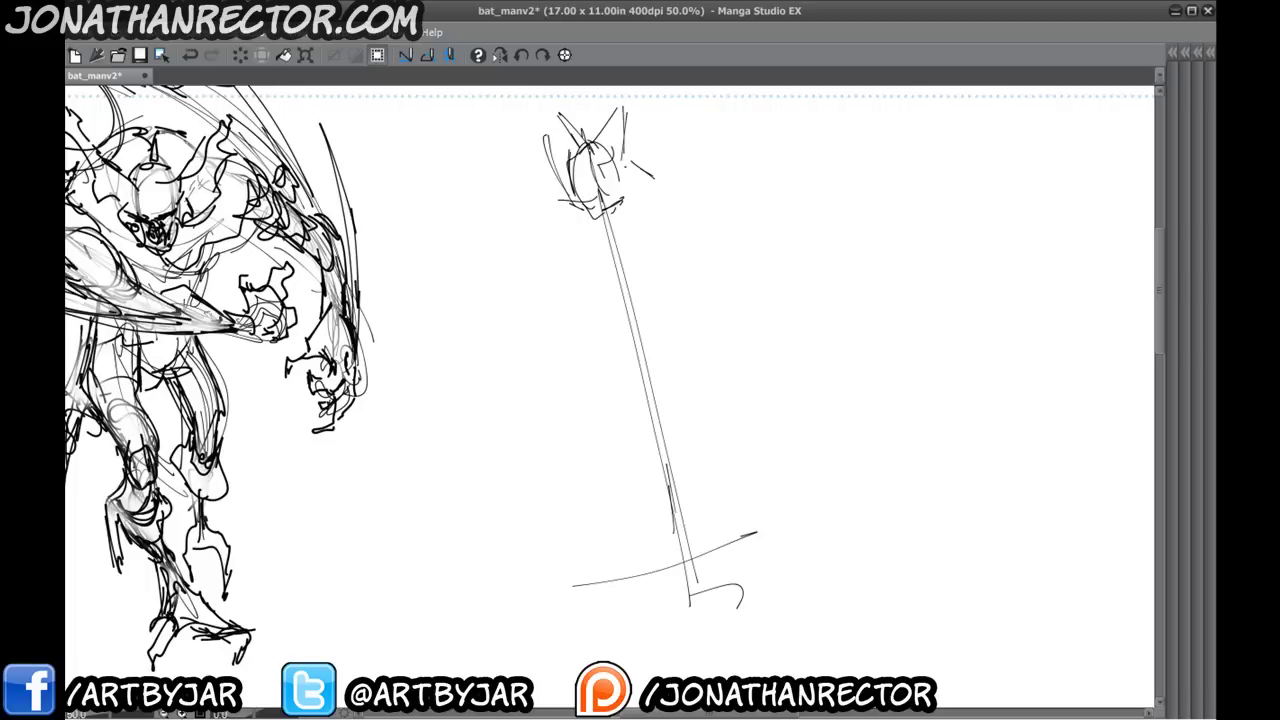
# - Sketch the third figure's sloping shoulders, curved chest and tapering ribcage below the head
pyautogui.moveTo(626, 166); pyautogui.dragTo(660, 198)
pyautogui.moveTo(622, 170); pyautogui.dragTo(698, 222)
pyautogui.moveTo(638, 192); pyautogui.dragTo(714, 237)
pyautogui.moveTo(616, 240); pyautogui.dragTo(652, 258)
pyautogui.moveTo(594, 226)
pyautogui.mouseDown()
pyautogui.moveTo(660, 262)
pyautogui.moveTo(646, 255)
pyautogui.mouseUp()
pyautogui.moveTo(570, 222)
pyautogui.mouseDown()
pyautogui.moveTo(646, 272)
pyautogui.moveTo(712, 242)
pyautogui.mouseUp()
pyautogui.moveTo(712, 243); pyautogui.dragTo(660, 316)
pyautogui.moveTo(589, 259); pyautogui.dragTo(662, 316)
pyautogui.moveTo(630, 286)
pyautogui.mouseDown()
pyautogui.moveTo(705, 260)
pyautogui.moveTo(698, 285)
pyautogui.mouseUp()
pyautogui.moveTo(580, 286); pyautogui.dragTo(598, 274)
pyautogui.moveTo(687, 262)
pyautogui.mouseDown()
pyautogui.moveTo(680, 358)
pyautogui.moveTo(660, 376)
pyautogui.moveTo(646, 364)
pyautogui.mouseUp()
# - Block in the third figure's thigh extending outward to the left and the inner line of its straight leg
pyautogui.moveTo(628, 368); pyautogui.dragTo(472, 496)
pyautogui.moveTo(654, 406); pyautogui.dragTo(480, 494)
pyautogui.moveTo(612, 432); pyautogui.dragTo(596, 450)
pyautogui.moveTo(614, 364)
pyautogui.mouseDown()
pyautogui.moveTo(602, 424)
pyautogui.moveTo(630, 496)
pyautogui.mouseUp()
pyautogui.moveTo(616, 430); pyautogui.dragTo(650, 526)
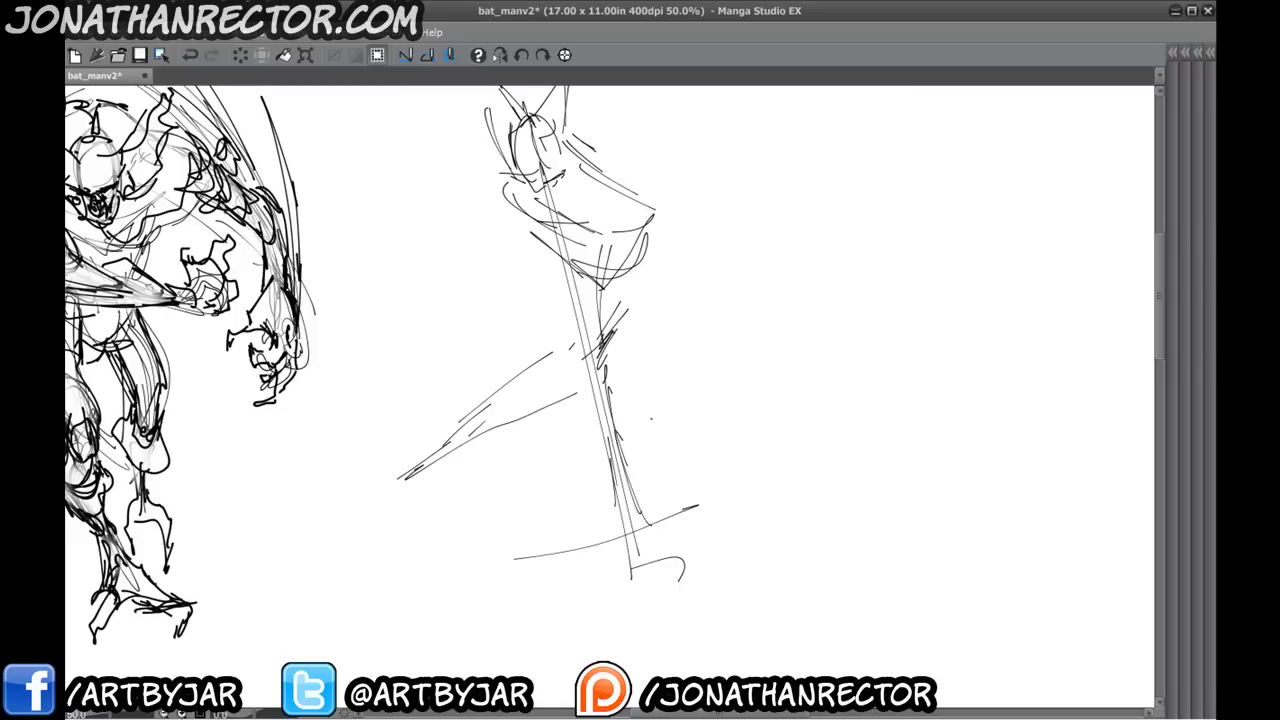
# - Draw the outer contour of the third figure's straight leg and its long pointed foot
pyautogui.moveTo(636, 334); pyautogui.dragTo(640, 474)
pyautogui.moveTo(640, 440); pyautogui.dragTo(656, 552)
pyautogui.moveTo(652, 520)
pyautogui.mouseDown()
pyautogui.moveTo(705, 584)
pyautogui.moveTo(706, 614)
pyautogui.mouseUp()
pyautogui.moveTo(644, 512); pyautogui.dragTo(700, 640)
pyautogui.moveTo(664, 538); pyautogui.dragTo(714, 658)
pyautogui.moveTo(634, 384); pyautogui.dragTo(666, 544)
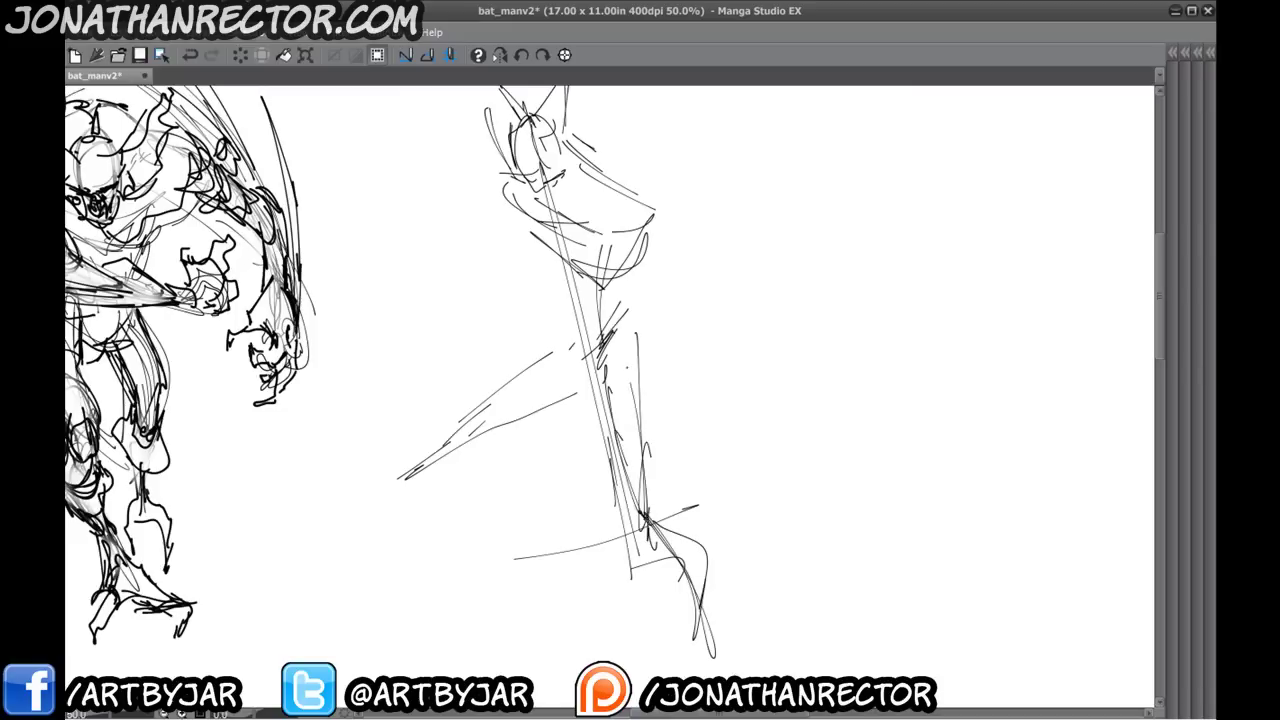
# - Sketch the sides of the third figure's waist and the curve flowing from its hip into the outstretched thigh
pyautogui.moveTo(632, 330); pyautogui.dragTo(630, 384)
pyautogui.moveTo(642, 262); pyautogui.dragTo(622, 336)
pyautogui.moveTo(640, 270)
pyautogui.mouseDown()
pyautogui.moveTo(620, 366)
pyautogui.moveTo(594, 394)
pyautogui.mouseUp()
pyautogui.moveTo(564, 246); pyautogui.dragTo(550, 338)
pyautogui.moveTo(566, 292); pyautogui.dragTo(524, 378)
pyautogui.moveTo(560, 304); pyautogui.dragTo(440, 422)
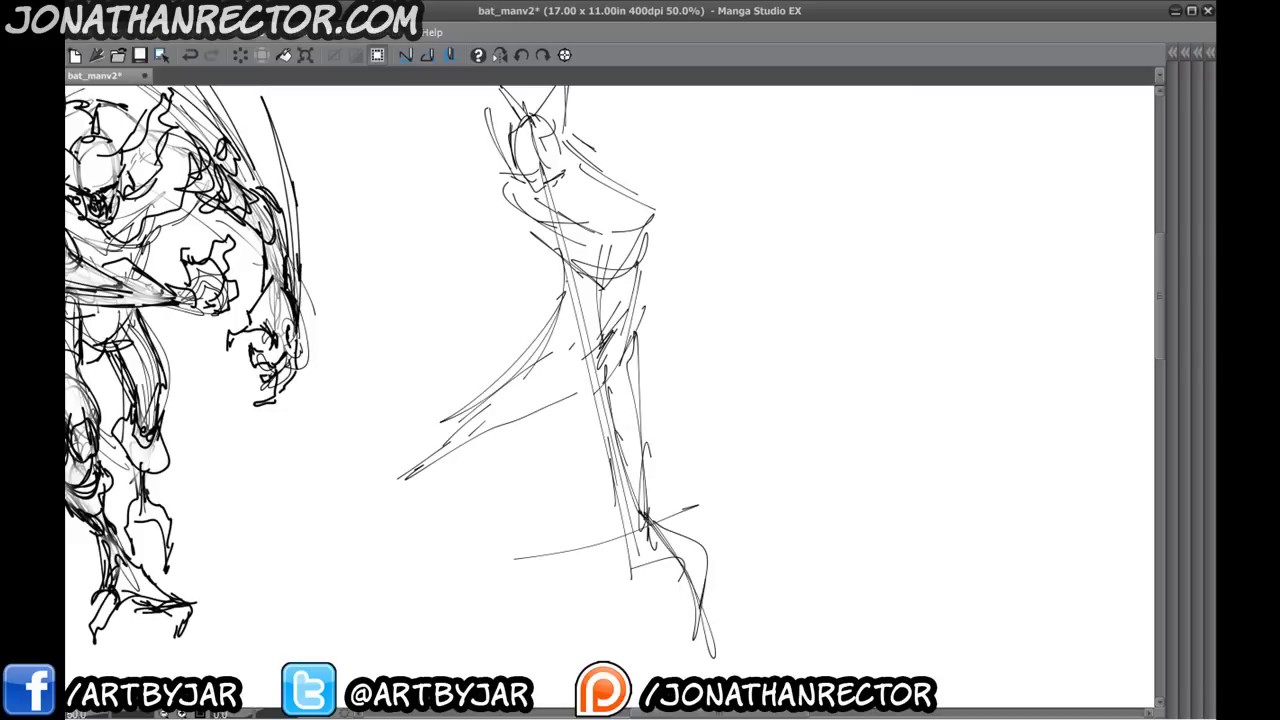
# - Build up both edges of the third figure's outstretched thigh down to the knee
pyautogui.moveTo(566, 276); pyautogui.dragTo(450, 438)
pyautogui.moveTo(446, 438); pyautogui.dragTo(432, 446)
pyautogui.moveTo(645, 304); pyautogui.dragTo(532, 428)
pyautogui.moveTo(590, 388); pyautogui.dragTo(378, 496)
pyautogui.moveTo(512, 412); pyautogui.dragTo(446, 462)
pyautogui.moveTo(426, 458); pyautogui.dragTo(379, 508)
pyautogui.moveTo(463, 433); pyautogui.dragTo(474, 430)
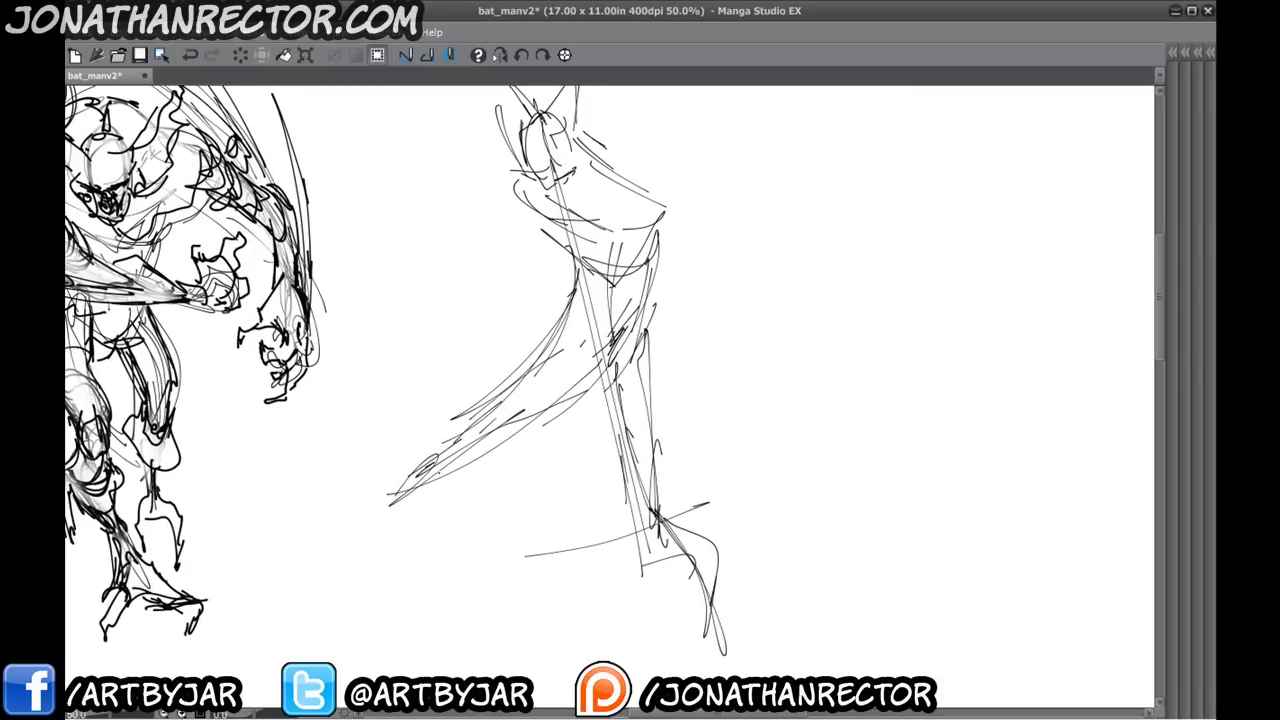
# - Sketch the third figure's bent shin folding back with a rough foot, and refine the straight leg's foot
pyautogui.moveTo(438, 472); pyautogui.dragTo(582, 535)
pyautogui.moveTo(440, 462); pyautogui.dragTo(608, 542)
pyautogui.moveTo(474, 442); pyautogui.dragTo(574, 526)
pyautogui.moveTo(582, 534)
pyautogui.mouseDown()
pyautogui.moveTo(618, 550)
pyautogui.moveTo(558, 585)
pyautogui.mouseUp()
pyautogui.moveTo(598, 574); pyautogui.dragTo(538, 621)
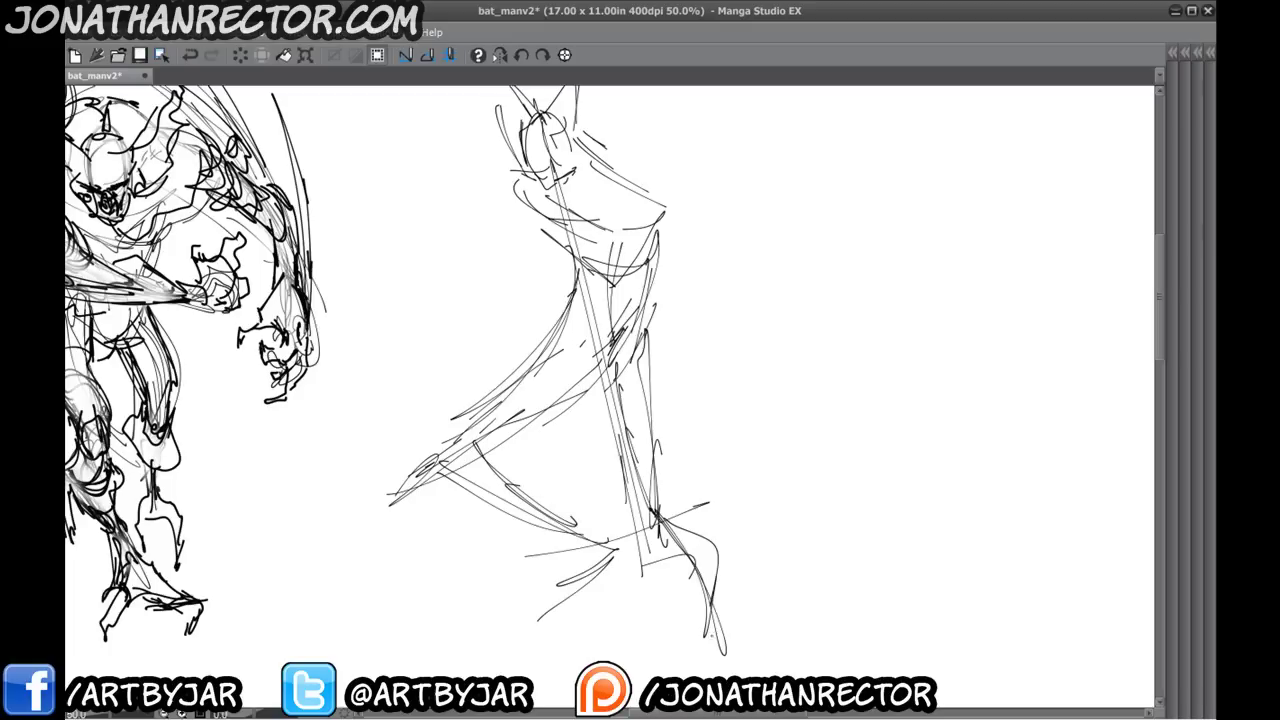
pyautogui.moveTo(711, 636); pyautogui.dragTo(726, 624)
pyautogui.moveTo(706, 636); pyautogui.dragTo(681, 578)
# - Draw the third figure's rounded right shoulder with a short pointed form trailing outward below it
pyautogui.moveTo(527, 350); pyautogui.dragTo(543, 372)
pyautogui.moveTo(637, 253); pyautogui.dragTo(690, 250)
pyautogui.moveTo(668, 243); pyautogui.dragTo(698, 290)
pyautogui.moveTo(685, 288)
pyautogui.mouseDown()
pyautogui.moveTo(738, 338)
pyautogui.moveTo(728, 328)
pyautogui.mouseUp()
pyautogui.moveTo(720, 308); pyautogui.dragTo(742, 345)
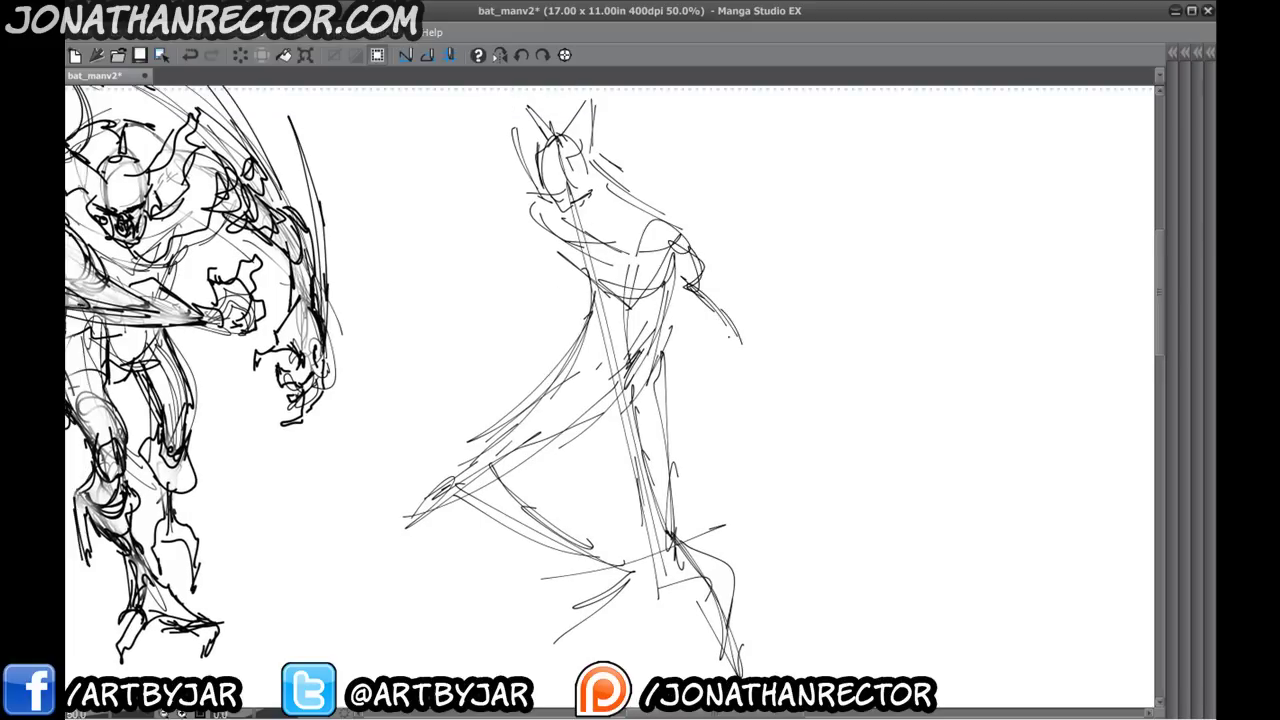
# - Sketch the third figure's left shoulder, with short arm strokes and an arc beside it
pyautogui.moveTo(580, 300); pyautogui.dragTo(618, 348)
pyautogui.moveTo(561, 222)
pyautogui.mouseDown()
pyautogui.moveTo(549, 245)
pyautogui.moveTo(564, 270)
pyautogui.mouseUp()
pyautogui.moveTo(555, 228); pyautogui.dragTo(570, 280)
pyautogui.moveTo(575, 286); pyautogui.dragTo(562, 334)
pyautogui.moveTo(570, 304); pyautogui.dragTo(553, 336)
pyautogui.moveTo(548, 260); pyautogui.dragTo(504, 300)
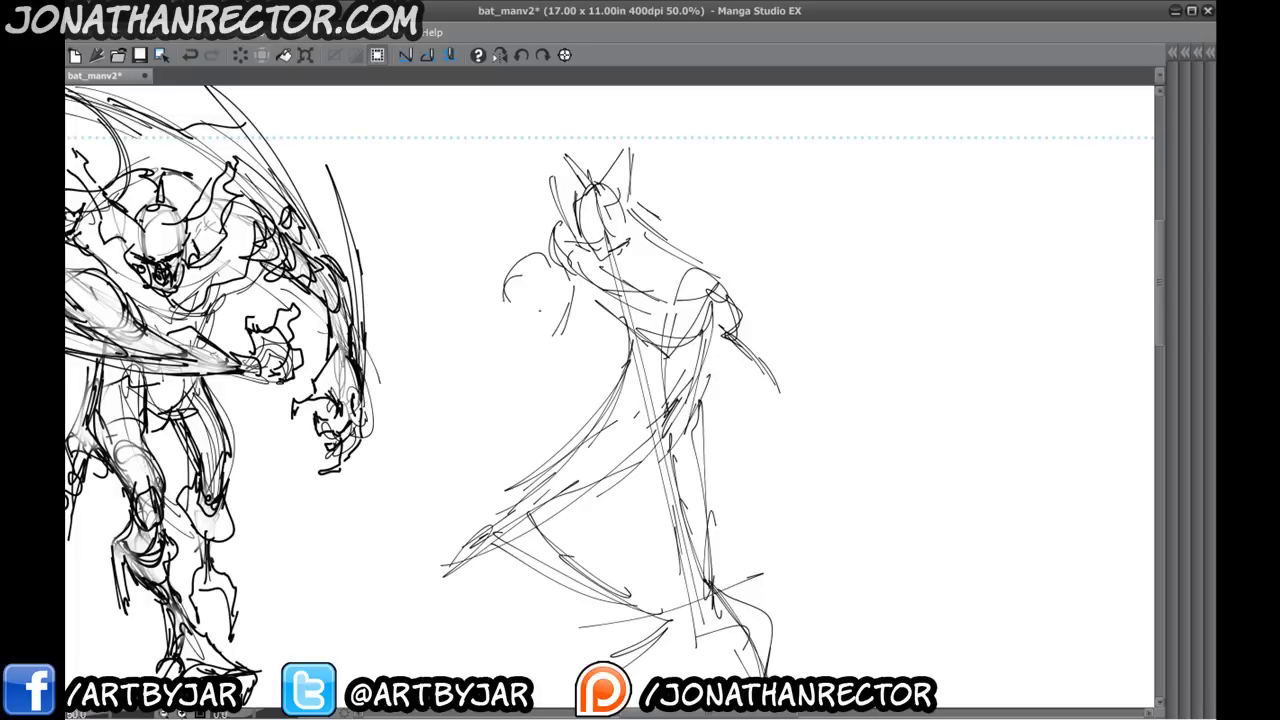
# - Draw the third figure's arms as long lines converging into clawed hands in front of the legs
pyautogui.moveTo(569, 270); pyautogui.dragTo(604, 394)
pyautogui.moveTo(678, 288)
pyautogui.mouseDown()
pyautogui.moveTo(660, 298)
pyautogui.moveTo(658, 362)
pyautogui.mouseUp()
pyautogui.moveTo(674, 342); pyautogui.dragTo(646, 482)
pyautogui.moveTo(666, 406)
pyautogui.mouseDown()
pyautogui.moveTo(638, 580)
pyautogui.moveTo(618, 582)
pyautogui.mouseUp()
pyautogui.moveTo(582, 332); pyautogui.dragTo(628, 552)
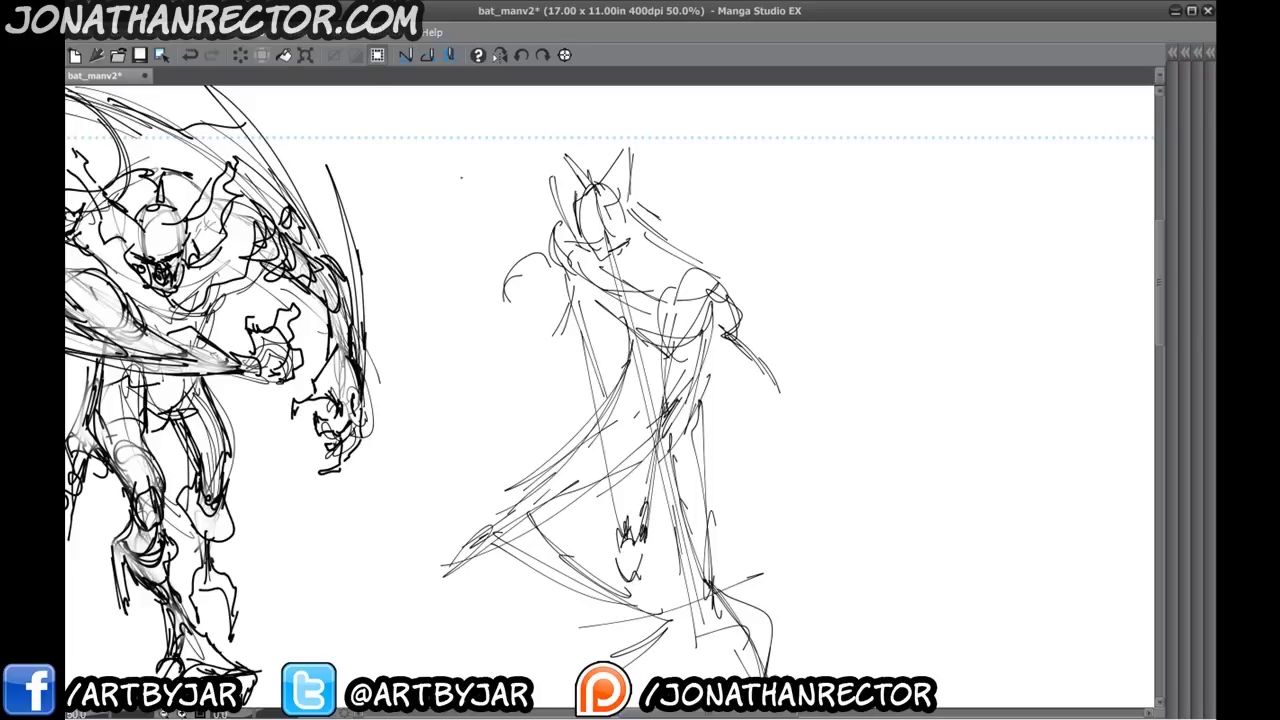
# - Define the third figure's chest, abdomen and pelvis, and add contour strokes to its upper thighs
pyautogui.moveTo(624, 280)
pyautogui.mouseDown()
pyautogui.moveTo(660, 298)
pyautogui.moveTo(660, 355)
pyautogui.mouseUp()
pyautogui.moveTo(582, 262); pyautogui.dragTo(622, 298)
pyautogui.moveTo(584, 280); pyautogui.dragTo(638, 326)
pyautogui.moveTo(592, 294)
pyautogui.mouseDown()
pyautogui.moveTo(650, 342)
pyautogui.moveTo(622, 354)
pyautogui.mouseUp()
pyautogui.moveTo(664, 348)
pyautogui.mouseDown()
pyautogui.moveTo(636, 372)
pyautogui.moveTo(628, 420)
pyautogui.mouseUp()
pyautogui.moveTo(678, 422)
pyautogui.mouseDown()
pyautogui.moveTo(658, 442)
pyautogui.moveTo(674, 470)
pyautogui.mouseUp()
pyautogui.moveTo(622, 400); pyautogui.dragTo(646, 450)
pyautogui.moveTo(569, 377)
pyautogui.mouseDown()
pyautogui.moveTo(588, 371)
pyautogui.moveTo(512, 511)
pyautogui.mouseUp()
pyautogui.moveTo(598, 424); pyautogui.dragTo(547, 500)
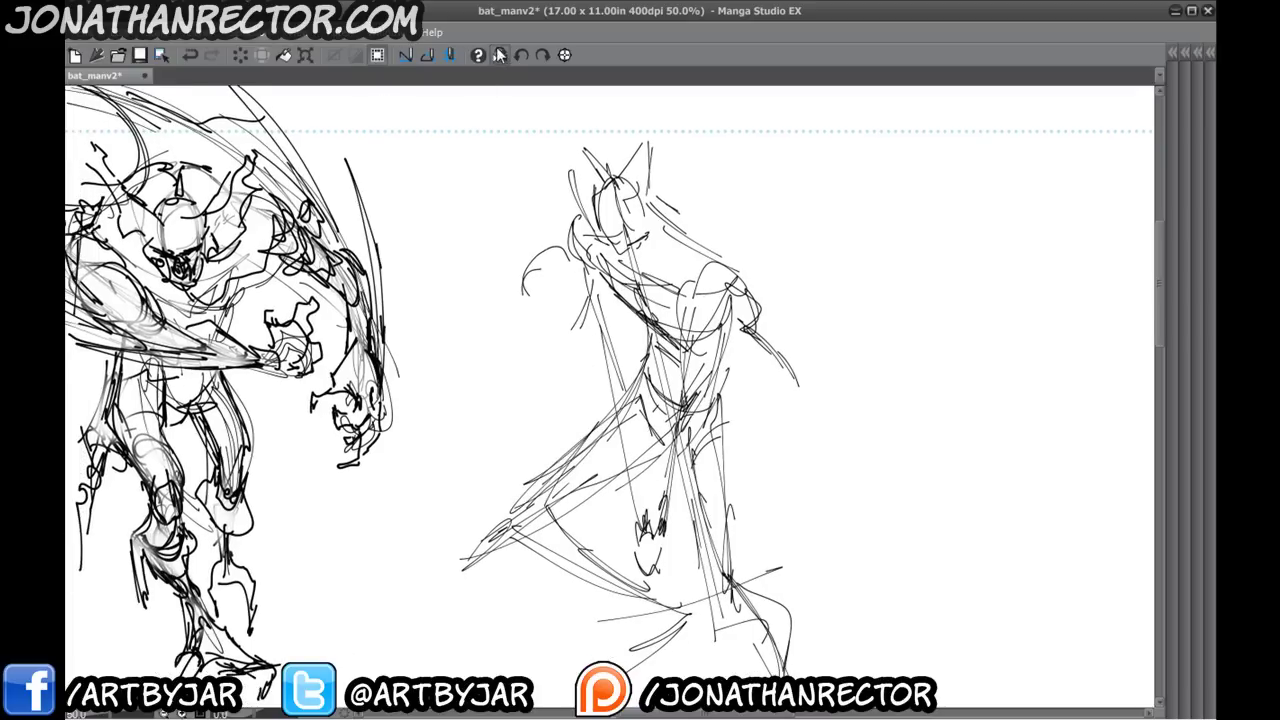
# - Flip the canvas view horizontally and reinforce the third figure's outstretched thigh, arm and head lines
pyautogui.click(500, 56)
pyautogui.moveTo(409, 432); pyautogui.dragTo(465, 410)
pyautogui.moveTo(570, 376); pyautogui.dragTo(682, 476)
pyautogui.moveTo(618, 414); pyautogui.dragTo(714, 488)
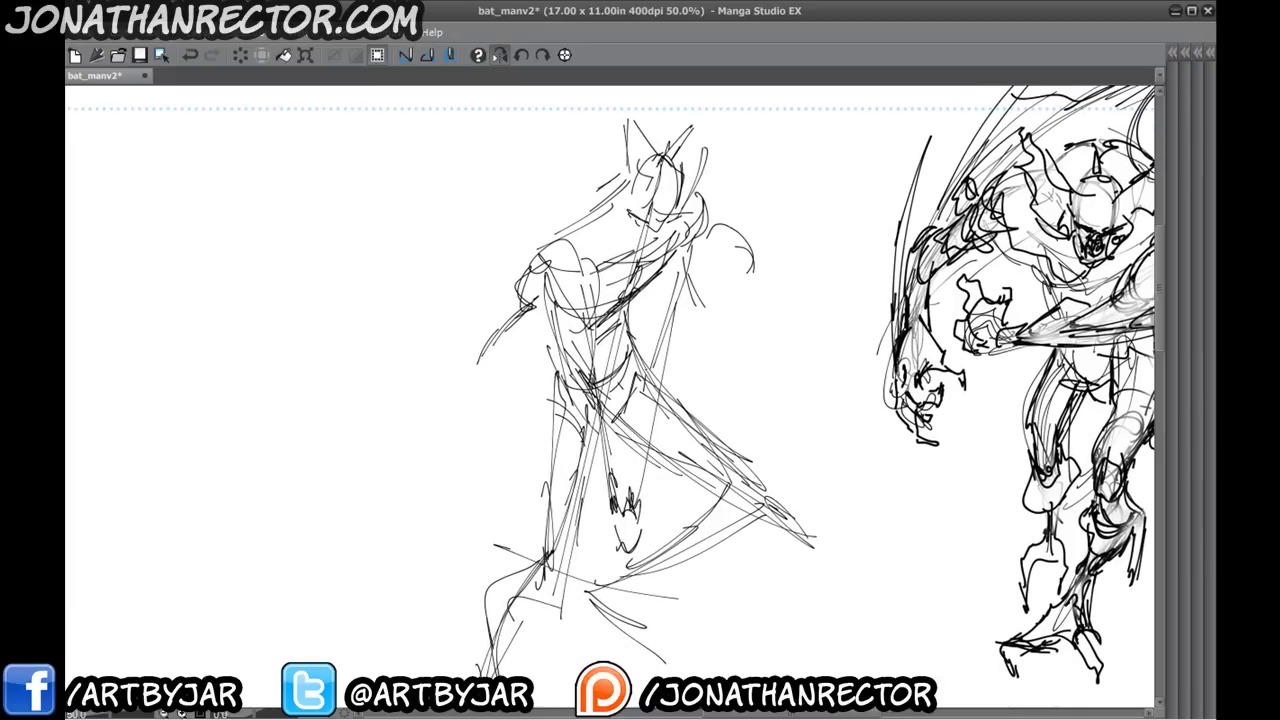
pyautogui.moveTo(658, 266)
pyautogui.mouseDown()
pyautogui.moveTo(632, 502)
pyautogui.moveTo(658, 310)
pyautogui.mouseUp()
pyautogui.moveTo(562, 256); pyautogui.dragTo(570, 260)
pyautogui.moveTo(676, 158); pyautogui.dragTo(654, 240)
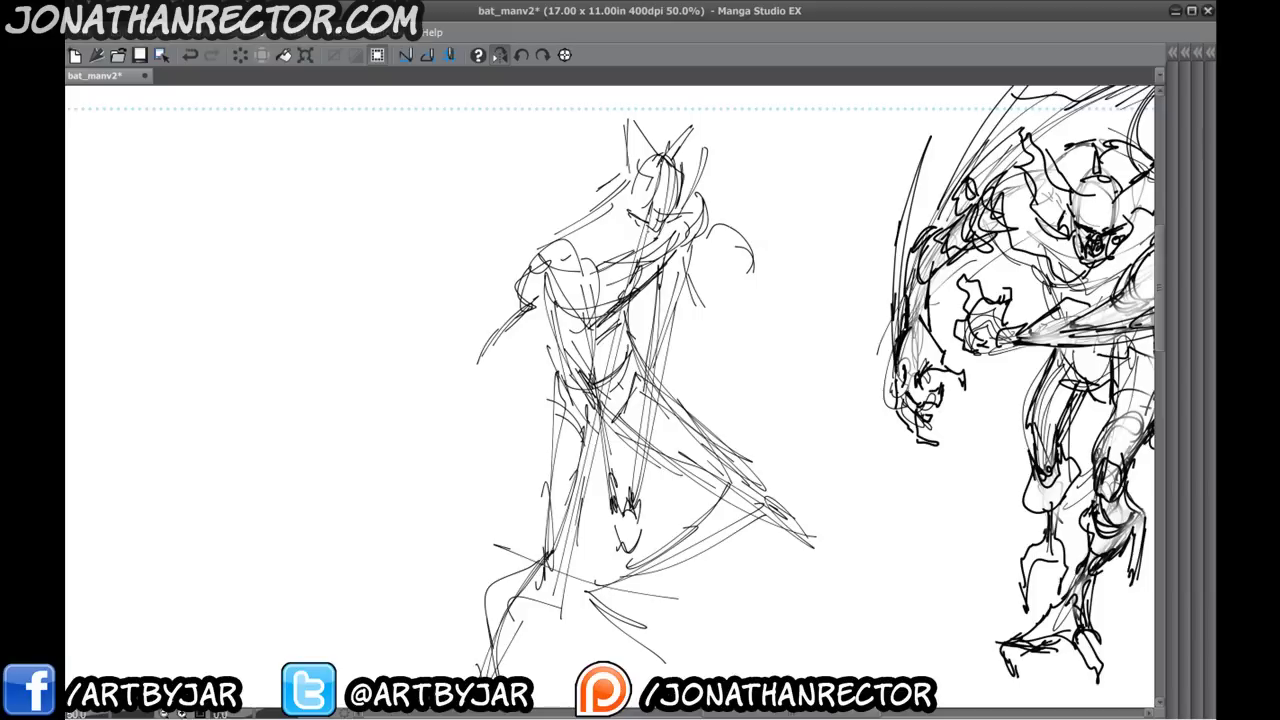
# - Redraw the third figure's slope from neck to left shoulder and strengthen the side of its torso
pyautogui.moveTo(568, 210)
pyautogui.mouseDown()
pyautogui.moveTo(664, 152)
pyautogui.moveTo(582, 222)
pyautogui.moveTo(624, 220)
pyautogui.moveTo(599, 247)
pyautogui.mouseUp()
pyautogui.hotkey('ctrl', 'z')
pyautogui.moveTo(632, 197)
pyautogui.mouseDown()
pyautogui.moveTo(598, 244)
pyautogui.moveTo(552, 244)
pyautogui.mouseUp()
pyautogui.moveTo(590, 202); pyautogui.dragTo(536, 247)
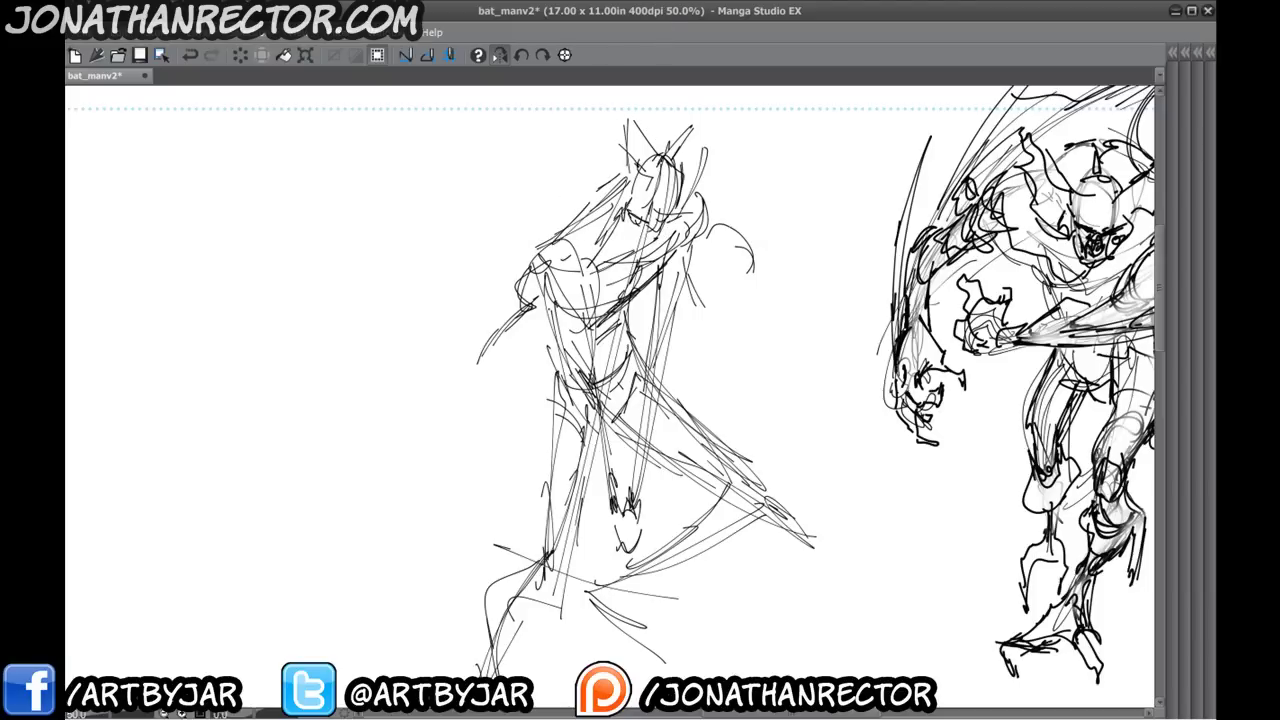
pyautogui.moveTo(534, 296); pyautogui.dragTo(560, 340)
pyautogui.moveTo(548, 322)
pyautogui.mouseDown()
pyautogui.moveTo(562, 378)
pyautogui.moveTo(561, 348)
pyautogui.mouseUp()
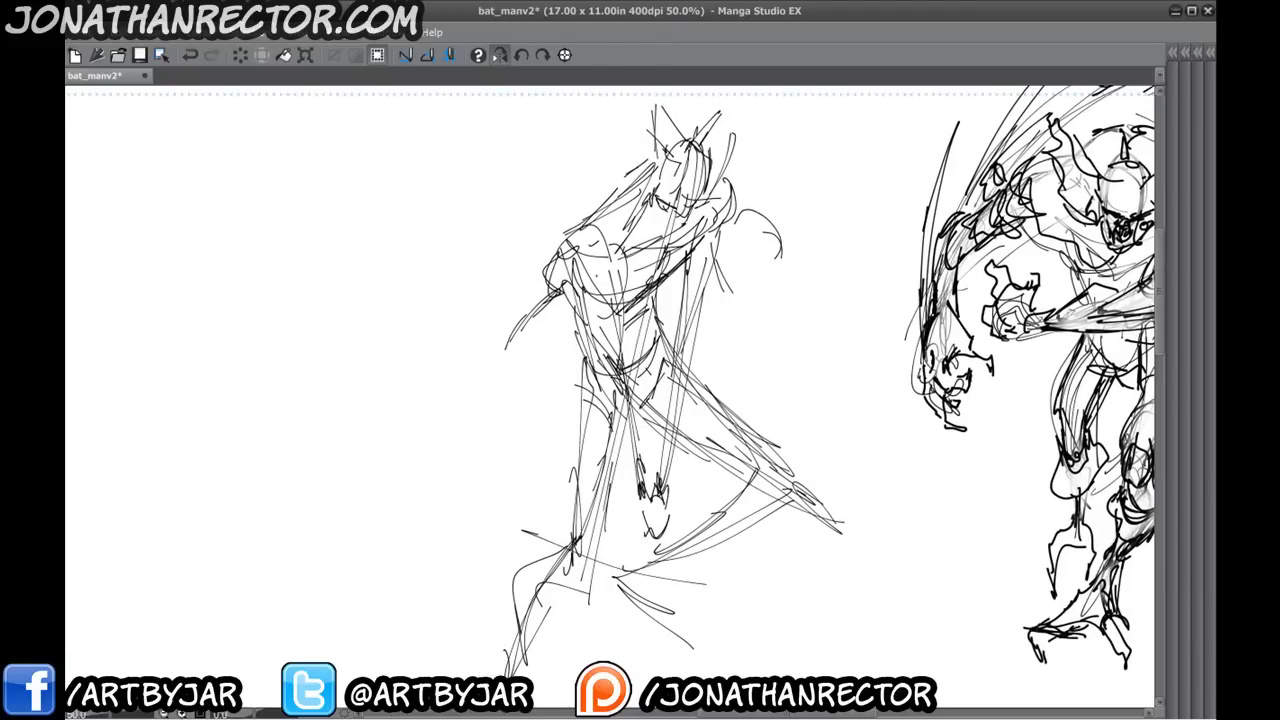
# - Add flame-like spikes rising from the third figure's left shoulder and a jagged contour down its straight leg
pyautogui.moveTo(562, 236)
pyautogui.mouseDown()
pyautogui.moveTo(620, 276)
pyautogui.moveTo(558, 200)
pyautogui.mouseUp()
pyautogui.moveTo(562, 203); pyautogui.dragTo(523, 141)
pyautogui.moveTo(524, 142); pyautogui.dragTo(592, 226)
pyautogui.moveTo(610, 207)
pyautogui.mouseDown()
pyautogui.moveTo(581, 133)
pyautogui.moveTo(617, 175)
pyautogui.mouseUp()
pyautogui.moveTo(574, 250); pyautogui.dragTo(541, 275)
pyautogui.moveTo(523, 262)
pyautogui.mouseDown()
pyautogui.moveTo(490, 237)
pyautogui.moveTo(562, 295)
pyautogui.mouseUp()
pyautogui.moveTo(536, 302)
pyautogui.mouseDown()
pyautogui.moveTo(570, 315)
pyautogui.moveTo(578, 342)
pyautogui.mouseUp()
pyautogui.moveTo(580, 240)
pyautogui.mouseDown()
pyautogui.moveTo(570, 287)
pyautogui.moveTo(550, 204)
pyautogui.mouseUp()
pyautogui.moveTo(554, 212); pyautogui.dragTo(542, 171)
pyautogui.moveTo(563, 253); pyautogui.dragTo(559, 277)
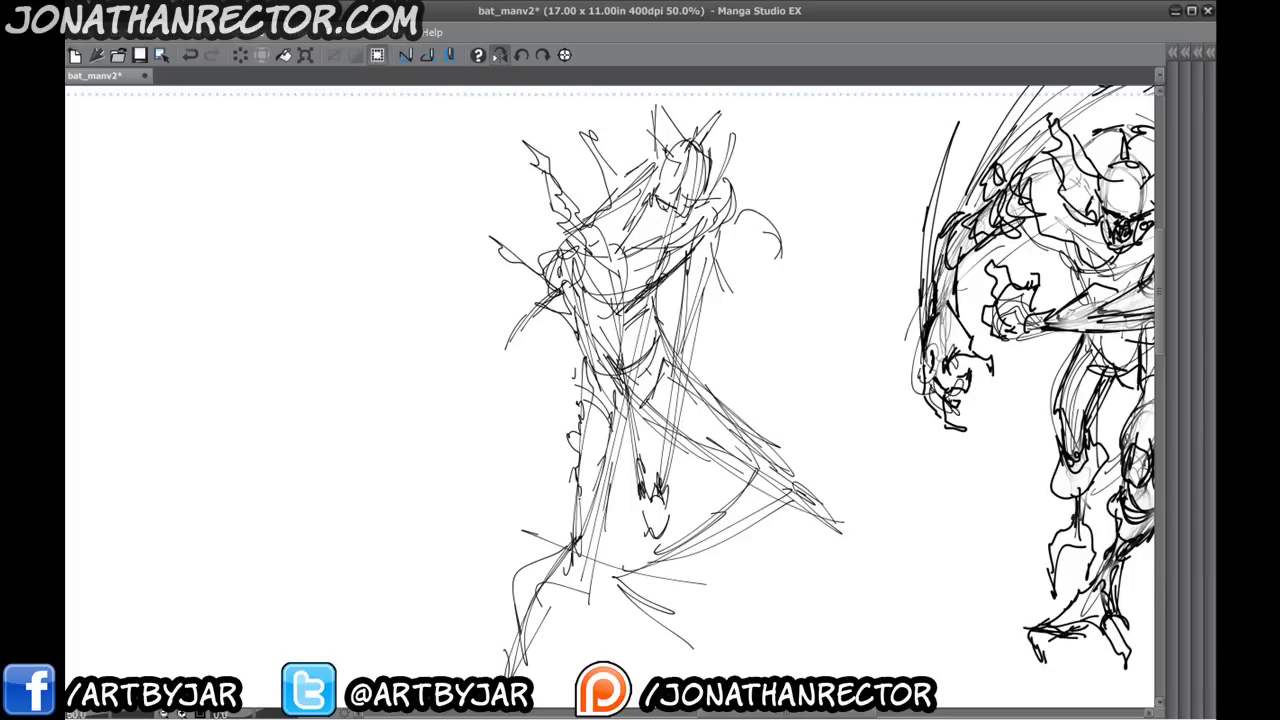
# - Sketch an arched knee and shin contours on the third figure's straight leg
pyautogui.moveTo(600, 450)
pyautogui.mouseDown()
pyautogui.moveTo(624, 389)
pyautogui.moveTo(636, 412)
pyautogui.mouseUp()
pyautogui.moveTo(606, 398)
pyautogui.mouseDown()
pyautogui.moveTo(635, 416)
pyautogui.moveTo(594, 424)
pyautogui.mouseUp()
pyautogui.moveTo(626, 380)
pyautogui.mouseDown()
pyautogui.moveTo(598, 418)
pyautogui.moveTo(598, 488)
pyautogui.mouseUp()
pyautogui.moveTo(618, 440); pyautogui.dragTo(595, 492)
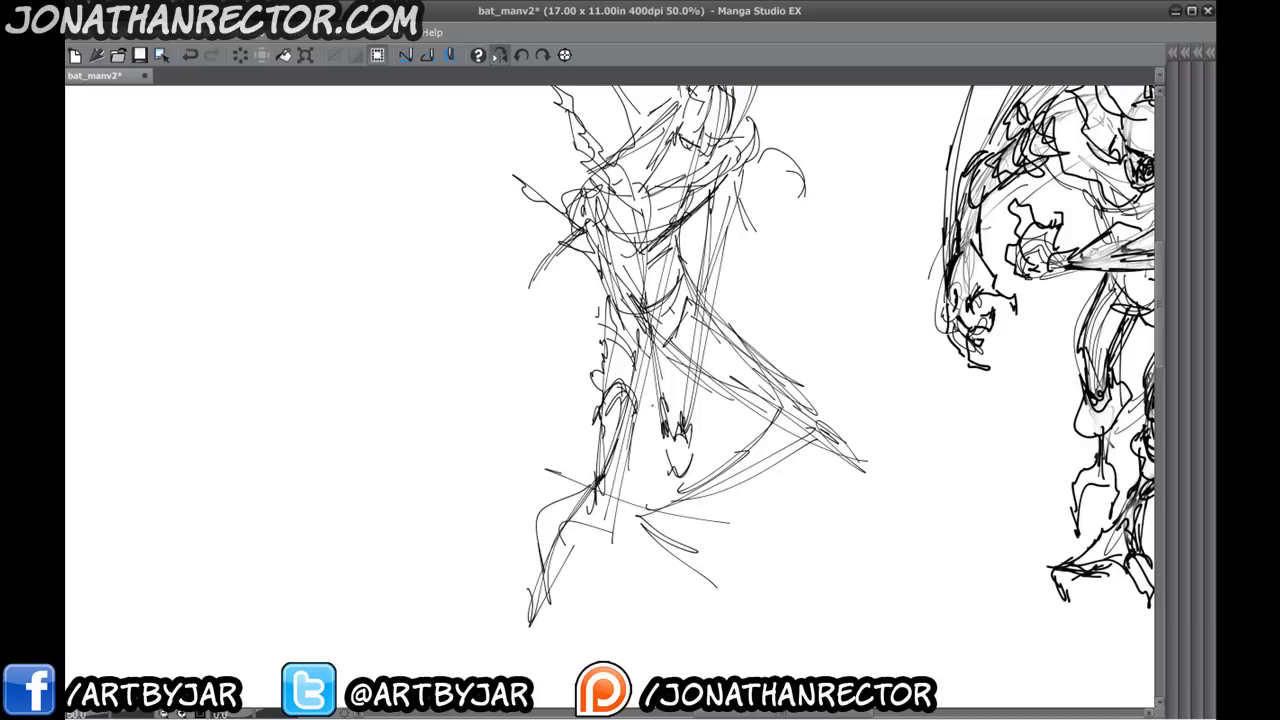
# - Darken the third figure's outstretched thigh and the inner edge of its bent shin
pyautogui.moveTo(700, 316); pyautogui.dragTo(822, 446)
pyautogui.moveTo(770, 410); pyautogui.dragTo(780, 420)
pyautogui.moveTo(700, 368)
pyautogui.mouseDown()
pyautogui.moveTo(782, 434)
pyautogui.moveTo(752, 432)
pyautogui.moveTo(741, 456)
pyautogui.mouseUp()
pyautogui.moveTo(786, 416); pyautogui.dragTo(752, 432)
pyautogui.moveTo(758, 428); pyautogui.dragTo(692, 490)
pyautogui.moveTo(822, 430); pyautogui.dragTo(696, 506)
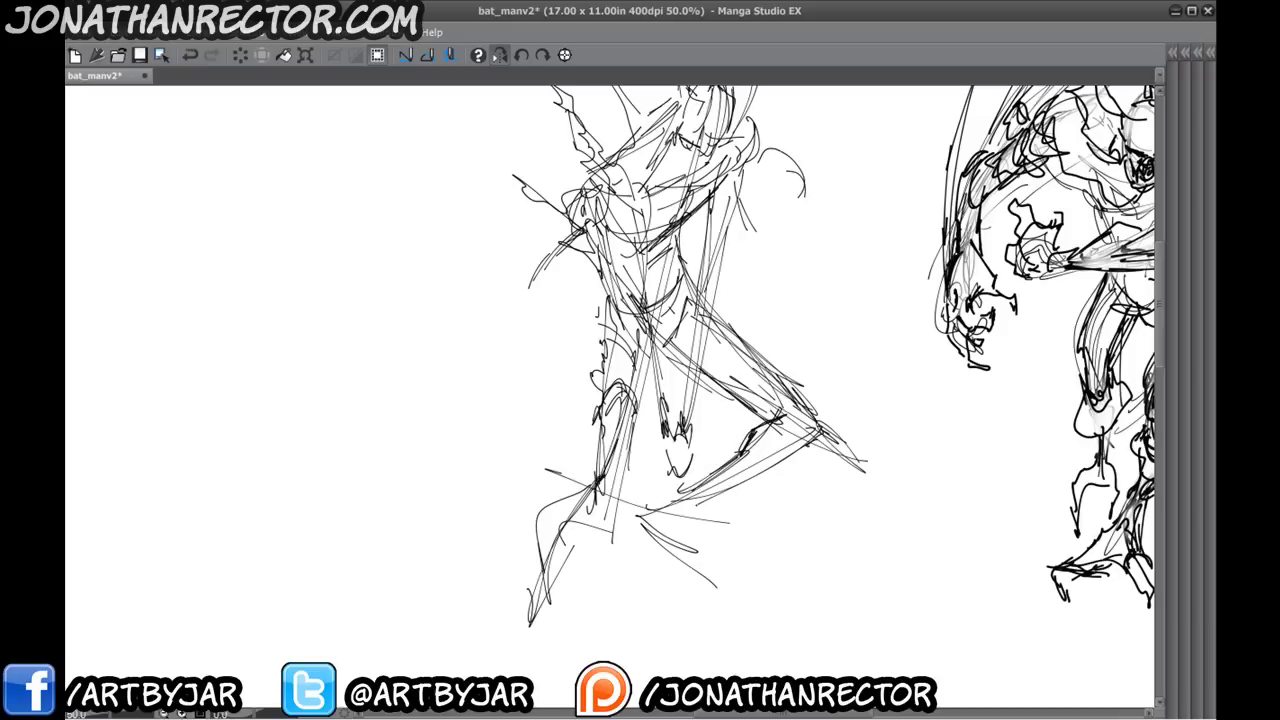
# - Add calf curves to the third figure's bent leg and draw its ankle and long clawed foot
pyautogui.moveTo(782, 464); pyautogui.dragTo(666, 518)
pyautogui.moveTo(820, 394)
pyautogui.mouseDown()
pyautogui.moveTo(746, 446)
pyautogui.moveTo(730, 494)
pyautogui.mouseUp()
pyautogui.moveTo(730, 442); pyautogui.dragTo(698, 506)
pyautogui.moveTo(700, 486)
pyautogui.mouseDown()
pyautogui.moveTo(672, 516)
pyautogui.moveTo(766, 558)
pyautogui.moveTo(796, 604)
pyautogui.mouseUp()
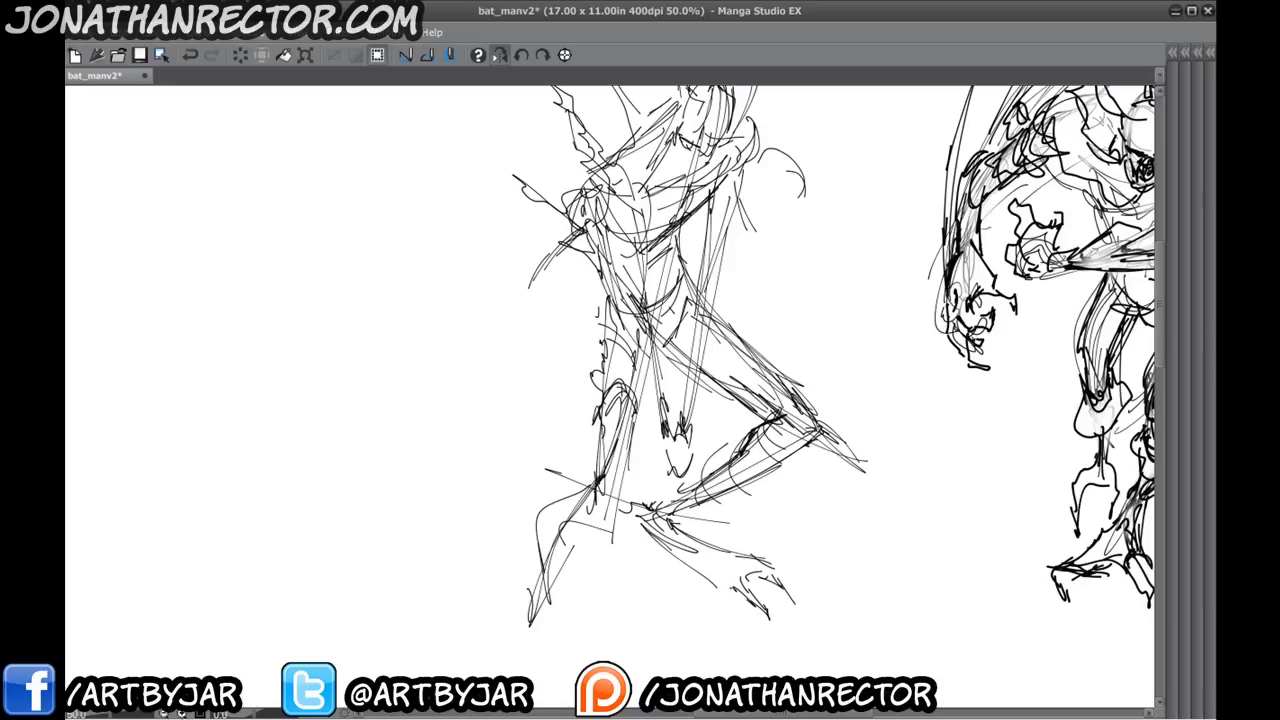
# - Add clawed toes to the third figure's bent-leg foot and more contour strokes to the shin and ankle of its straight leg
pyautogui.moveTo(706, 600); pyautogui.dragTo(726, 618)
pyautogui.moveTo(654, 538); pyautogui.dragTo(714, 594)
pyautogui.moveTo(628, 516); pyautogui.dragTo(684, 566)
pyautogui.moveTo(588, 538); pyautogui.dragTo(628, 452)
pyautogui.moveTo(616, 450)
pyautogui.mouseDown()
pyautogui.moveTo(590, 502)
pyautogui.moveTo(571, 670)
pyautogui.mouseUp()
pyautogui.moveTo(578, 622)
pyautogui.mouseDown()
pyautogui.moveTo(494, 637)
pyautogui.moveTo(580, 506)
pyautogui.mouseUp()
# - Fade the old construction lines along the centre of the third figure's torso
pyautogui.moveTo(523, 243); pyautogui.dragTo(420, 421)
pyautogui.moveTo(533, 346); pyautogui.dragTo(555, 303)
pyautogui.moveTo(620, 430); pyautogui.dragTo(645, 475)
pyautogui.moveTo(587, 278)
pyautogui.mouseDown()
pyautogui.moveTo(598, 321)
pyautogui.moveTo(599, 264)
pyautogui.moveTo(630, 444)
pyautogui.mouseUp()
pyautogui.moveTo(612, 337); pyautogui.dragTo(635, 456)
pyautogui.moveTo(602, 262); pyautogui.dragTo(623, 400)
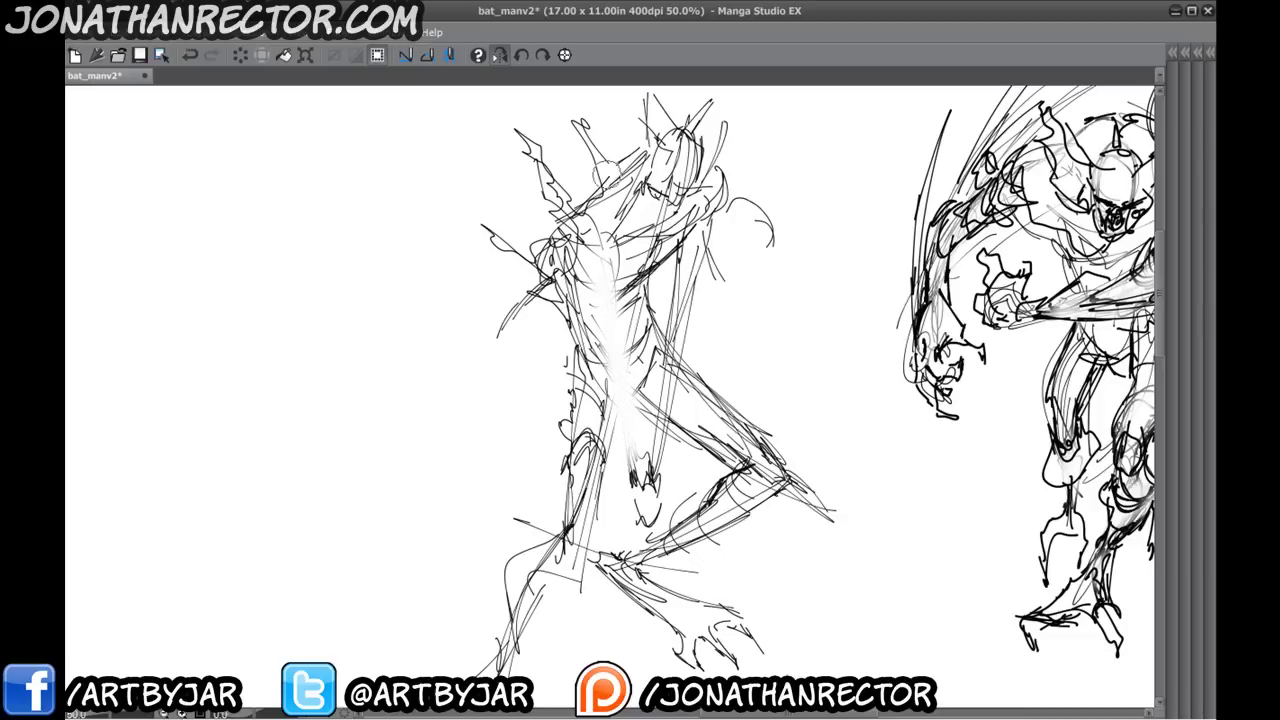
# - Draw a rounded near shoulder with an upper arm tapering to the elbow across the third figure's cleared torso
pyautogui.moveTo(615, 262); pyautogui.dragTo(617, 292)
pyautogui.moveTo(623, 295); pyautogui.dragTo(610, 325)
pyautogui.moveTo(610, 325)
pyautogui.mouseDown()
pyautogui.moveTo(574, 298)
pyautogui.moveTo(576, 236)
pyautogui.mouseUp()
pyautogui.moveTo(582, 234)
pyautogui.mouseDown()
pyautogui.moveTo(617, 284)
pyautogui.moveTo(612, 240)
pyautogui.mouseUp()
pyautogui.moveTo(582, 234)
pyautogui.mouseDown()
pyautogui.moveTo(620, 294)
pyautogui.moveTo(578, 294)
pyautogui.mouseUp()
pyautogui.moveTo(578, 294); pyautogui.dragTo(612, 367)
# - Draw both edges of the third figure's near forearm down to the wrist between its legs
pyautogui.moveTo(583, 319)
pyautogui.mouseDown()
pyautogui.moveTo(619, 382)
pyautogui.moveTo(598, 390)
pyautogui.mouseUp()
pyautogui.moveTo(620, 370); pyautogui.dragTo(616, 396)
pyautogui.moveTo(622, 316); pyautogui.dragTo(614, 350)
pyautogui.moveTo(632, 334)
pyautogui.mouseDown()
pyautogui.moveTo(620, 384)
pyautogui.moveTo(642, 430)
pyautogui.mouseUp()
pyautogui.moveTo(624, 356)
pyautogui.mouseDown()
pyautogui.moveTo(648, 458)
pyautogui.moveTo(618, 420)
pyautogui.moveTo(634, 466)
pyautogui.mouseUp()
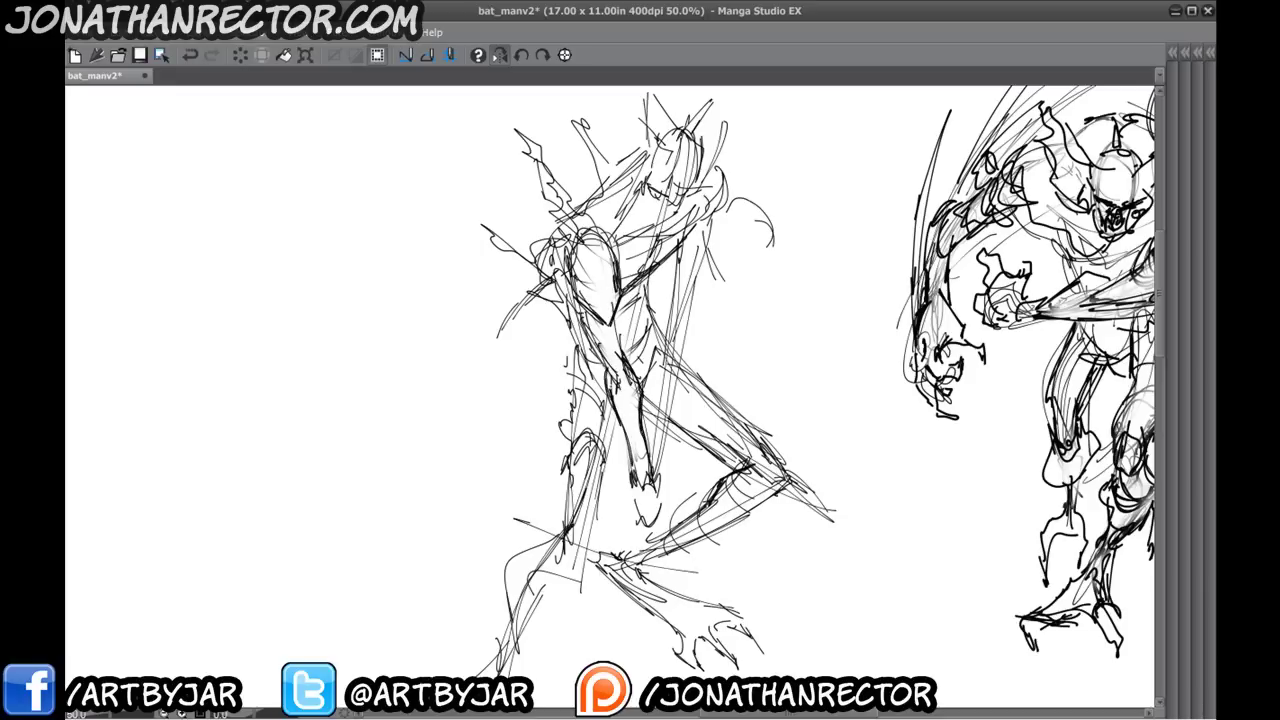
pyautogui.moveTo(592, 340); pyautogui.dragTo(612, 394)
pyautogui.moveTo(622, 428); pyautogui.dragTo(638, 468)
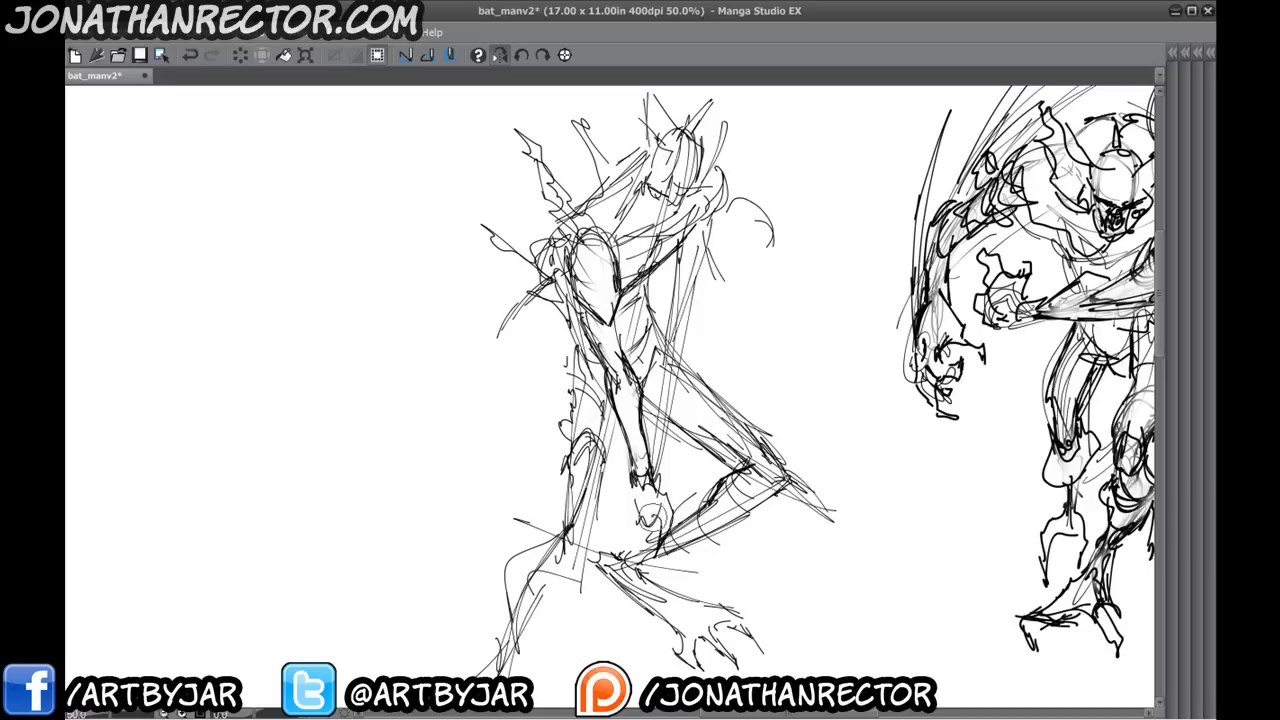
# - Draw the curled fingers of the third figure's near hand and reinforce the wrist and forearm edges
pyautogui.moveTo(653, 517); pyautogui.dragTo(632, 546)
pyautogui.moveTo(622, 502); pyautogui.dragTo(630, 542)
pyautogui.moveTo(632, 460); pyautogui.dragTo(630, 502)
pyautogui.moveTo(626, 442); pyautogui.dragTo(630, 472)
pyautogui.moveTo(612, 400); pyautogui.dragTo(624, 452)
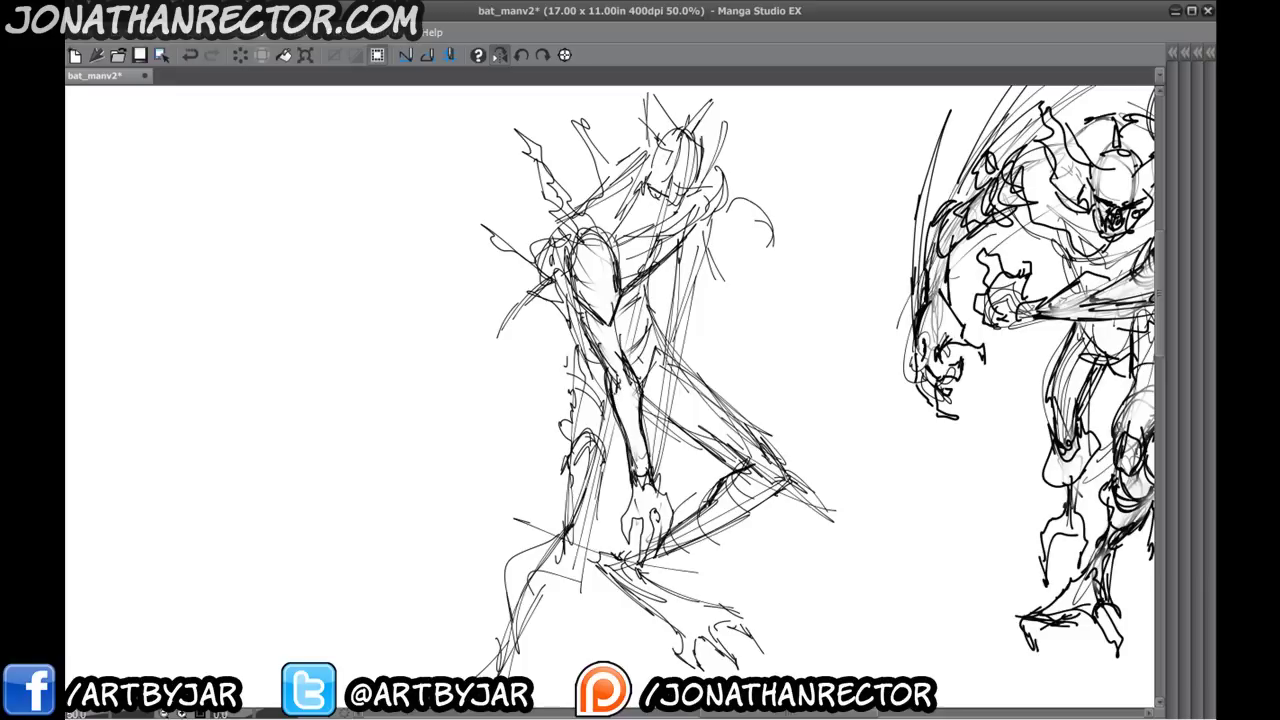
# - Add contours around the near elbow and chest, and start the upper part of the third figure's far arm
pyautogui.moveTo(630, 304); pyautogui.dragTo(618, 340)
pyautogui.moveTo(631, 302); pyautogui.dragTo(620, 334)
pyautogui.moveTo(570, 296); pyautogui.dragTo(590, 342)
pyautogui.moveTo(560, 264)
pyautogui.mouseDown()
pyautogui.moveTo(588, 350)
pyautogui.moveTo(690, 320)
pyautogui.moveTo(682, 336)
pyautogui.mouseUp()
pyautogui.moveTo(688, 344)
pyautogui.mouseDown()
pyautogui.moveTo(650, 379)
pyautogui.moveTo(681, 346)
pyautogui.mouseUp()
pyautogui.moveTo(716, 286); pyautogui.dragTo(693, 321)
pyautogui.moveTo(727, 290); pyautogui.dragTo(674, 362)
# - Draw the third figure's far arm with a dark upper arm, pointed elbow and forearm converging on the near wrist
pyautogui.moveTo(750, 262); pyautogui.dragTo(703, 415)
pyautogui.moveTo(711, 333)
pyautogui.mouseDown()
pyautogui.moveTo(696, 411)
pyautogui.moveTo(698, 399)
pyautogui.mouseUp()
pyautogui.moveTo(709, 345)
pyautogui.mouseDown()
pyautogui.moveTo(696, 403)
pyautogui.moveTo(678, 346)
pyautogui.moveTo(696, 386)
pyautogui.moveTo(682, 456)
pyautogui.mouseUp()
pyautogui.moveTo(695, 386); pyautogui.dragTo(673, 476)
pyautogui.moveTo(686, 334); pyautogui.dragTo(664, 452)
pyautogui.moveTo(683, 358)
pyautogui.mouseDown()
pyautogui.moveTo(671, 420)
pyautogui.moveTo(670, 382)
pyautogui.mouseUp()
pyautogui.moveTo(686, 342)
pyautogui.mouseDown()
pyautogui.moveTo(674, 442)
pyautogui.moveTo(668, 410)
pyautogui.mouseUp()
pyautogui.moveTo(694, 352)
pyautogui.mouseDown()
pyautogui.moveTo(672, 450)
pyautogui.moveTo(682, 374)
pyautogui.mouseUp()
pyautogui.moveTo(685, 326); pyautogui.dragTo(666, 430)
pyautogui.moveTo(685, 330)
pyautogui.mouseDown()
pyautogui.moveTo(662, 454)
pyautogui.moveTo(671, 425)
pyautogui.mouseUp()
pyautogui.moveTo(682, 362); pyautogui.dragTo(664, 458)
pyautogui.moveTo(700, 374); pyautogui.dragTo(674, 470)
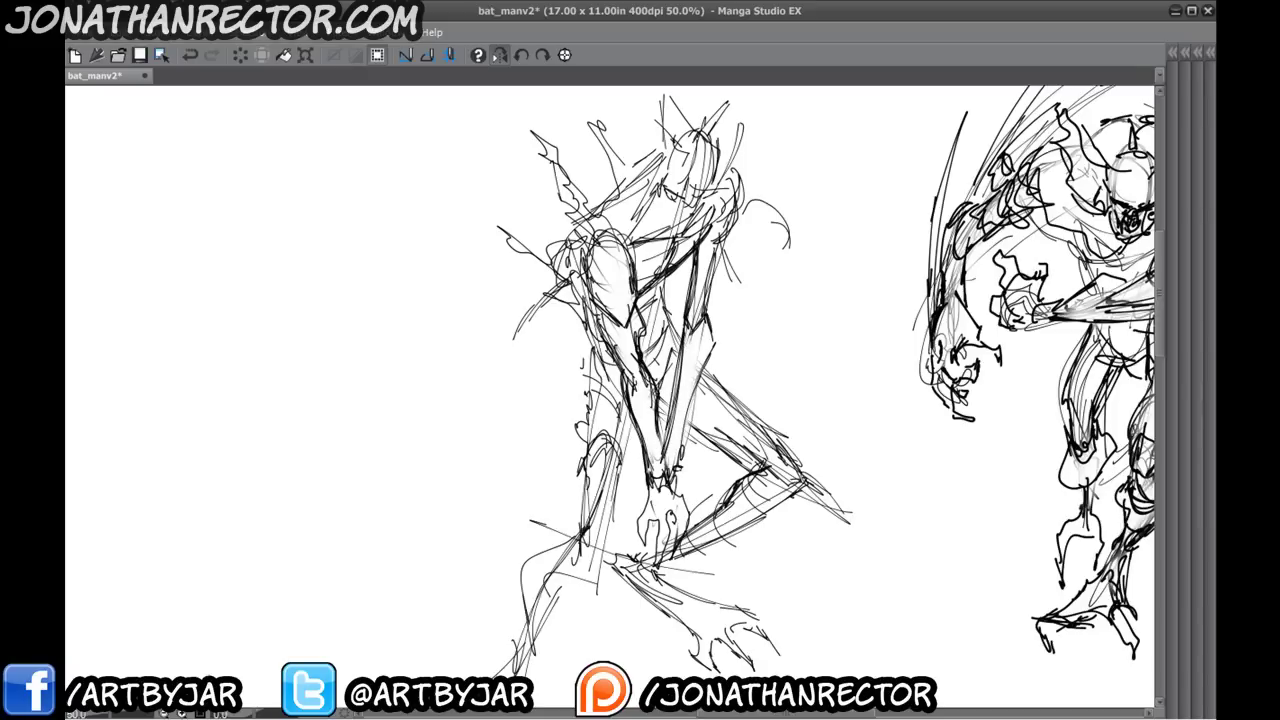
# - Soften the lines between the third figure's arms and draw the lower chest contour there
pyautogui.moveTo(551, 401); pyautogui.dragTo(520, 472)
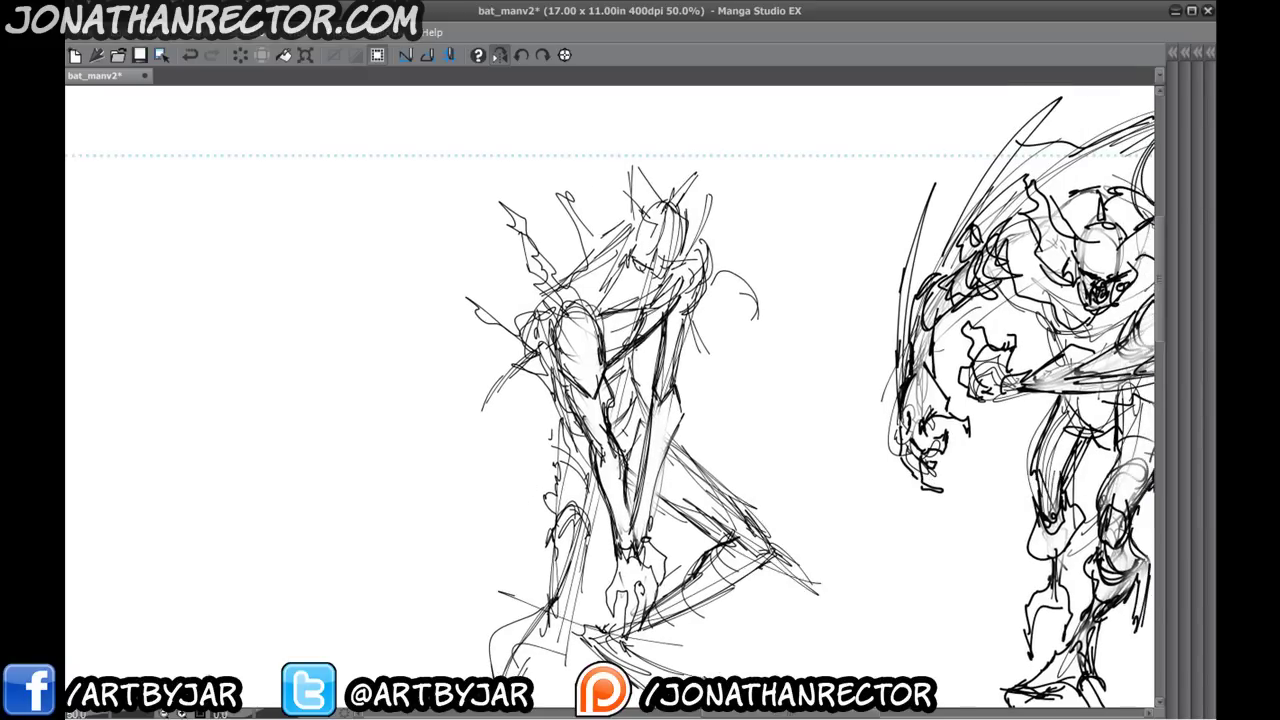
pyautogui.moveTo(609, 361); pyautogui.dragTo(635, 345)
pyautogui.moveTo(634, 329); pyautogui.dragTo(630, 354)
pyautogui.moveTo(630, 348)
pyautogui.mouseDown()
pyautogui.moveTo(602, 380)
pyautogui.moveTo(644, 406)
pyautogui.mouseUp()
pyautogui.moveTo(633, 367); pyautogui.dragTo(638, 399)
pyautogui.moveTo(639, 361); pyautogui.dragTo(626, 379)
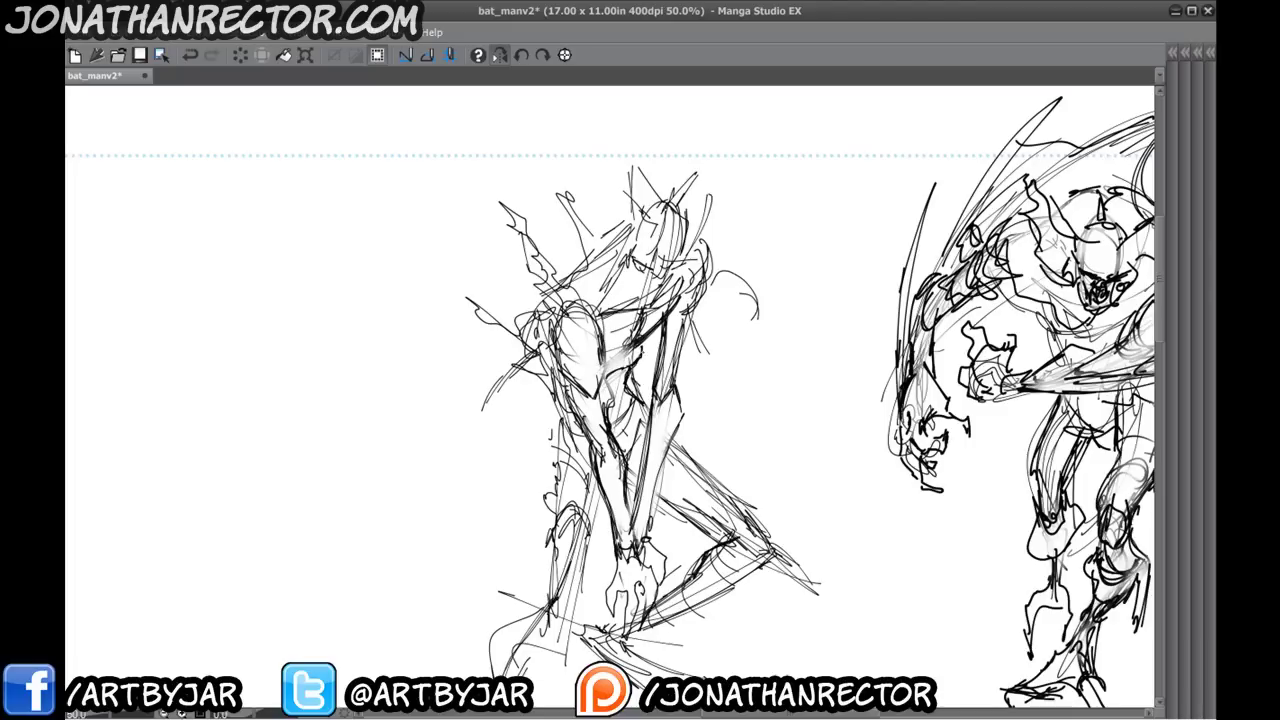
# - Flip the canvas view horizontally and replace the third figure's faint head lines with round eyes, a nose and an upper mouth line
pyautogui.click(500, 55)
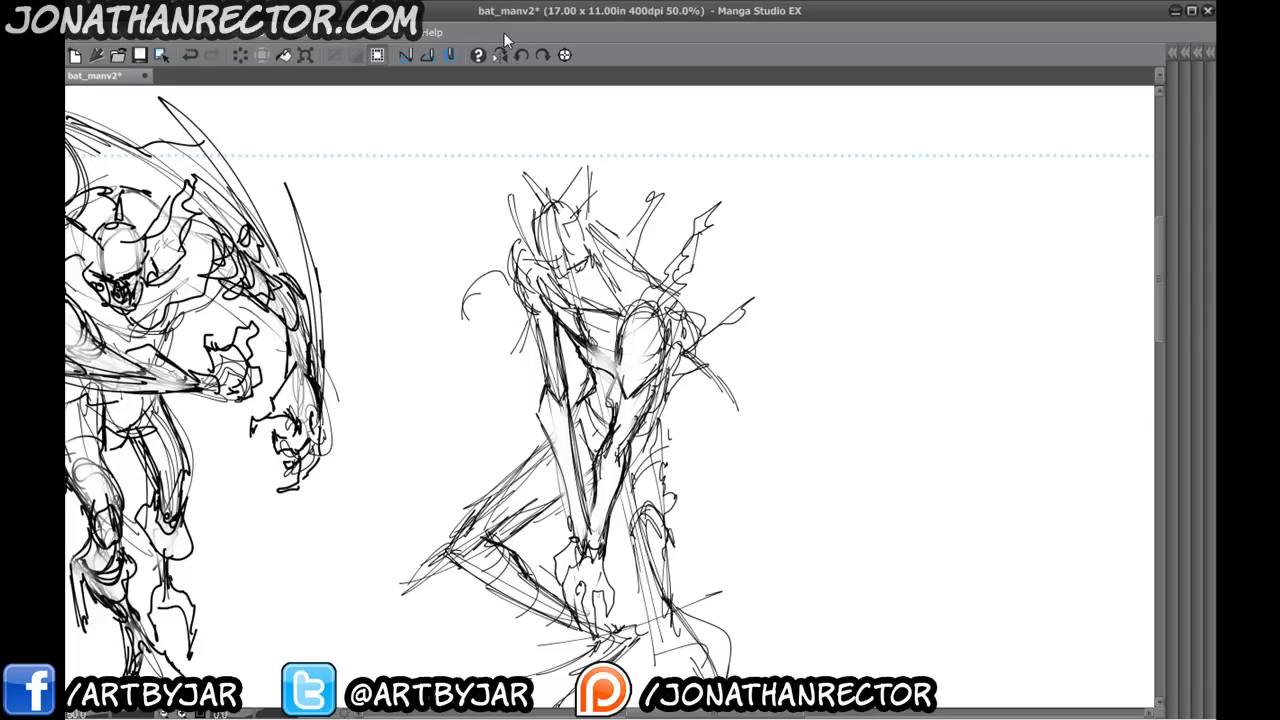
pyautogui.moveTo(548, 335); pyautogui.dragTo(564, 391)
pyautogui.moveTo(572, 303)
pyautogui.mouseDown()
pyautogui.moveTo(570, 322)
pyautogui.moveTo(601, 278)
pyautogui.moveTo(565, 330)
pyautogui.moveTo(594, 326)
pyautogui.mouseUp()
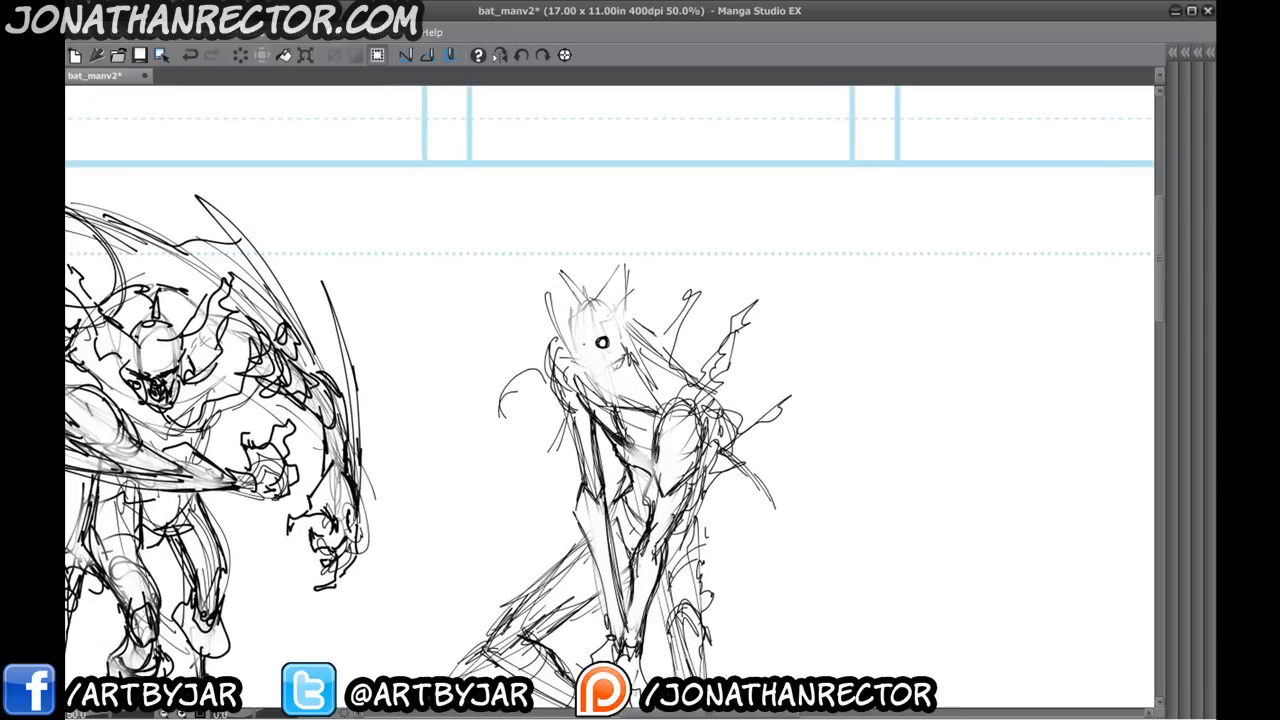
pyautogui.moveTo(556, 352); pyautogui.dragTo(576, 378)
pyautogui.moveTo(593, 351); pyautogui.dragTo(594, 345)
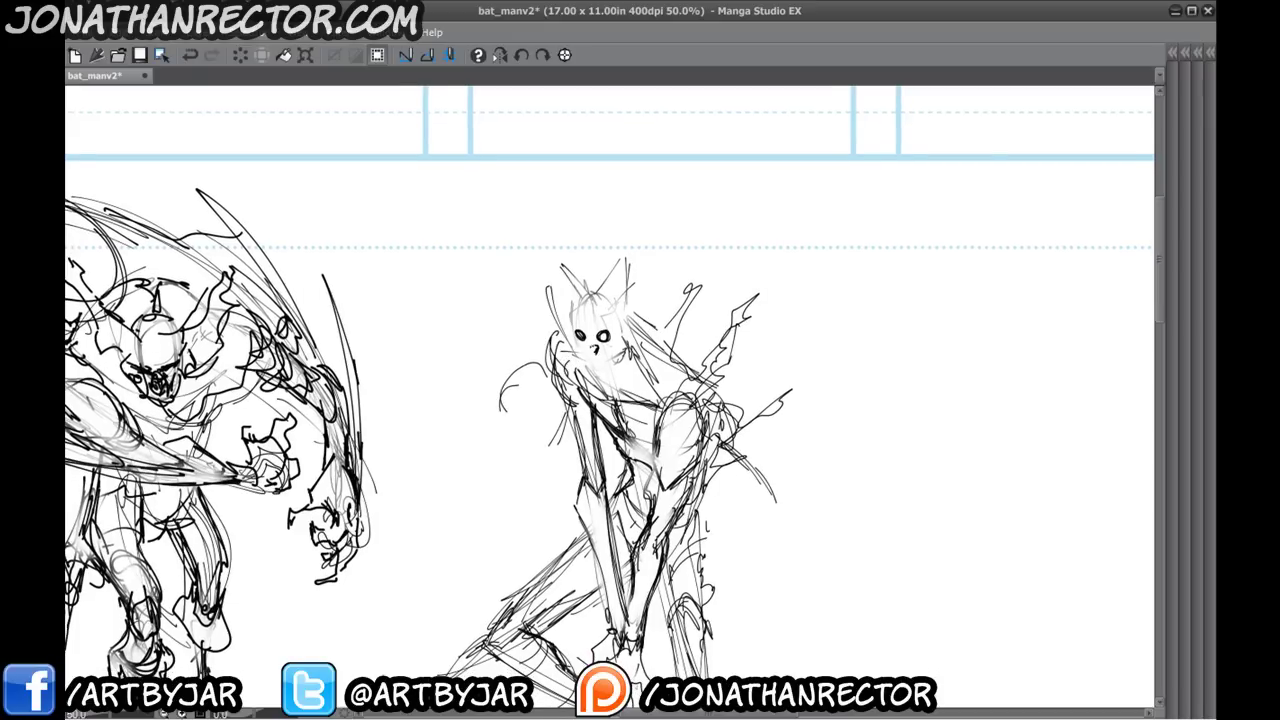
pyautogui.moveTo(563, 350)
pyautogui.mouseDown()
pyautogui.moveTo(577, 362)
pyautogui.moveTo(594, 344)
pyautogui.mouseUp()
pyautogui.moveTo(587, 355)
pyautogui.mouseDown()
pyautogui.moveTo(597, 365)
pyautogui.moveTo(603, 348)
pyautogui.moveTo(594, 377)
pyautogui.mouseUp()
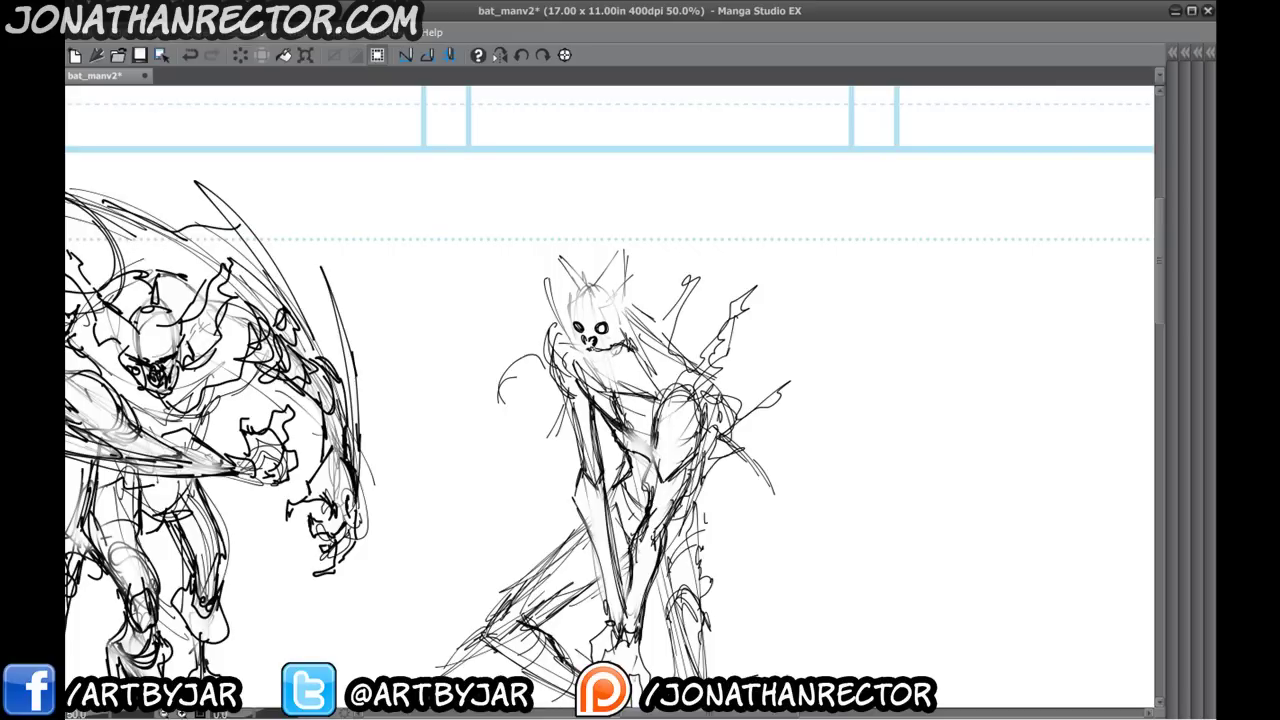
# - Draw a gaping fanged jaw on the third figure with ragged fur along its edge and a furrowed brow
pyautogui.moveTo(574, 345); pyautogui.dragTo(586, 376)
pyautogui.moveTo(576, 349); pyautogui.dragTo(590, 394)
pyautogui.moveTo(577, 351)
pyautogui.mouseDown()
pyautogui.moveTo(604, 412)
pyautogui.moveTo(611, 374)
pyautogui.moveTo(622, 376)
pyautogui.mouseUp()
pyautogui.moveTo(627, 346)
pyautogui.mouseDown()
pyautogui.moveTo(613, 404)
pyautogui.moveTo(600, 408)
pyautogui.mouseUp()
pyautogui.moveTo(596, 382); pyautogui.dragTo(600, 410)
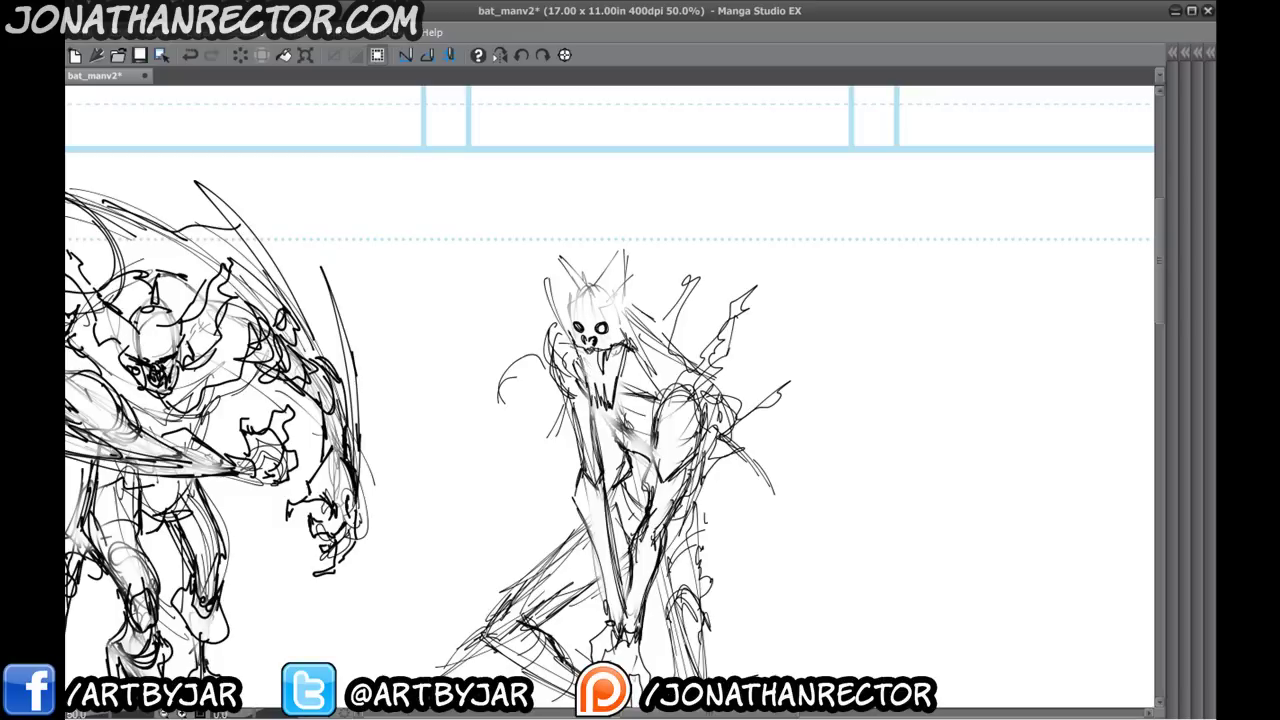
pyautogui.moveTo(594, 420); pyautogui.dragTo(618, 408)
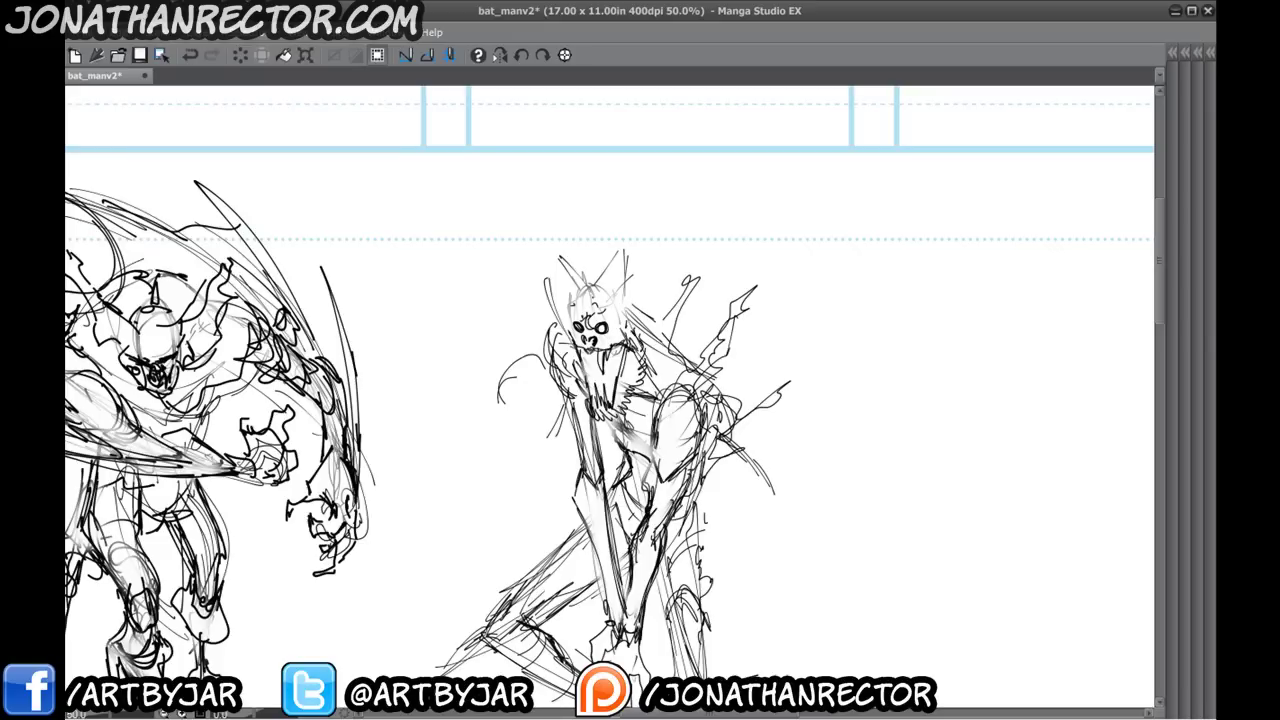
pyautogui.moveTo(589, 291)
pyautogui.mouseDown()
pyautogui.moveTo(570, 328)
pyautogui.moveTo(586, 341)
pyautogui.mouseUp()
# - Draw two tall bat ears on the third figure, one with a ragged notch, and add inner-ear strokes
pyautogui.moveTo(612, 400); pyautogui.dragTo(600, 441)
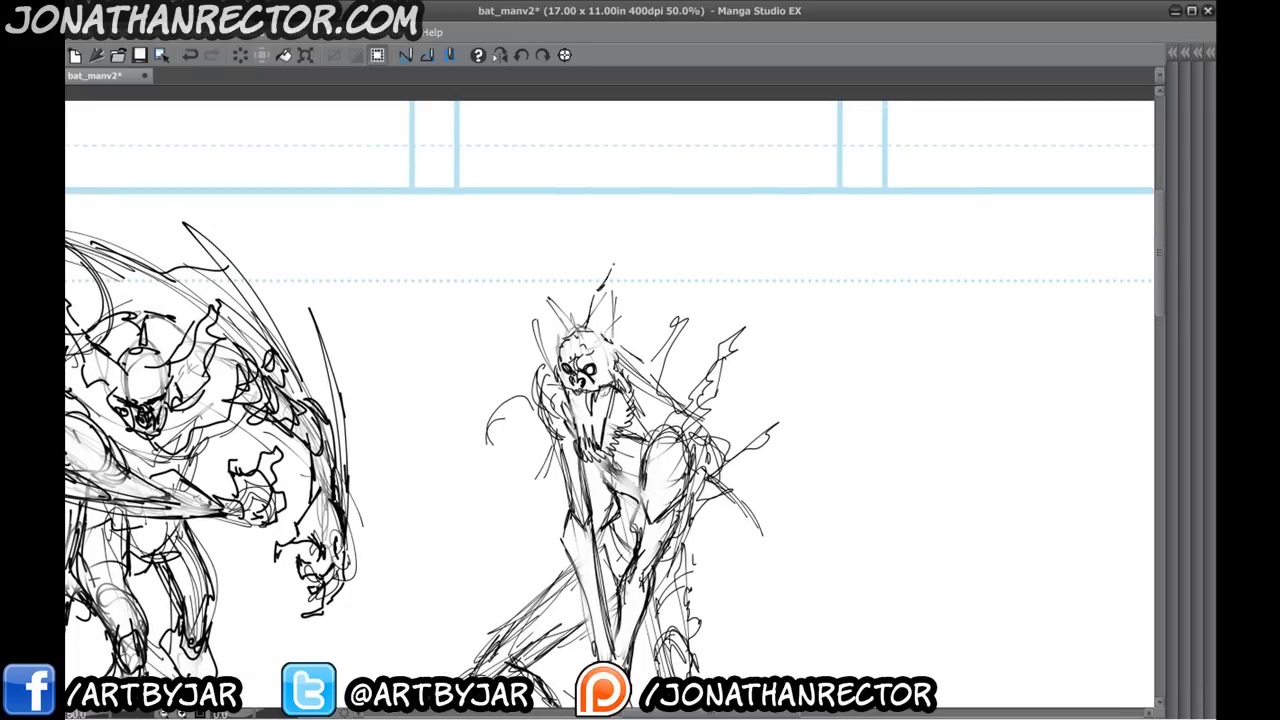
pyautogui.moveTo(612, 268)
pyautogui.mouseDown()
pyautogui.moveTo(644, 306)
pyautogui.moveTo(636, 370)
pyautogui.mouseUp()
pyautogui.moveTo(570, 330)
pyautogui.mouseDown()
pyautogui.moveTo(555, 272)
pyautogui.moveTo(540, 370)
pyautogui.moveTo(545, 275)
pyautogui.moveTo(614, 296)
pyautogui.moveTo(617, 342)
pyautogui.moveTo(606, 303)
pyautogui.moveTo(558, 340)
pyautogui.mouseUp()
pyautogui.moveTo(606, 274); pyautogui.dragTo(604, 251)
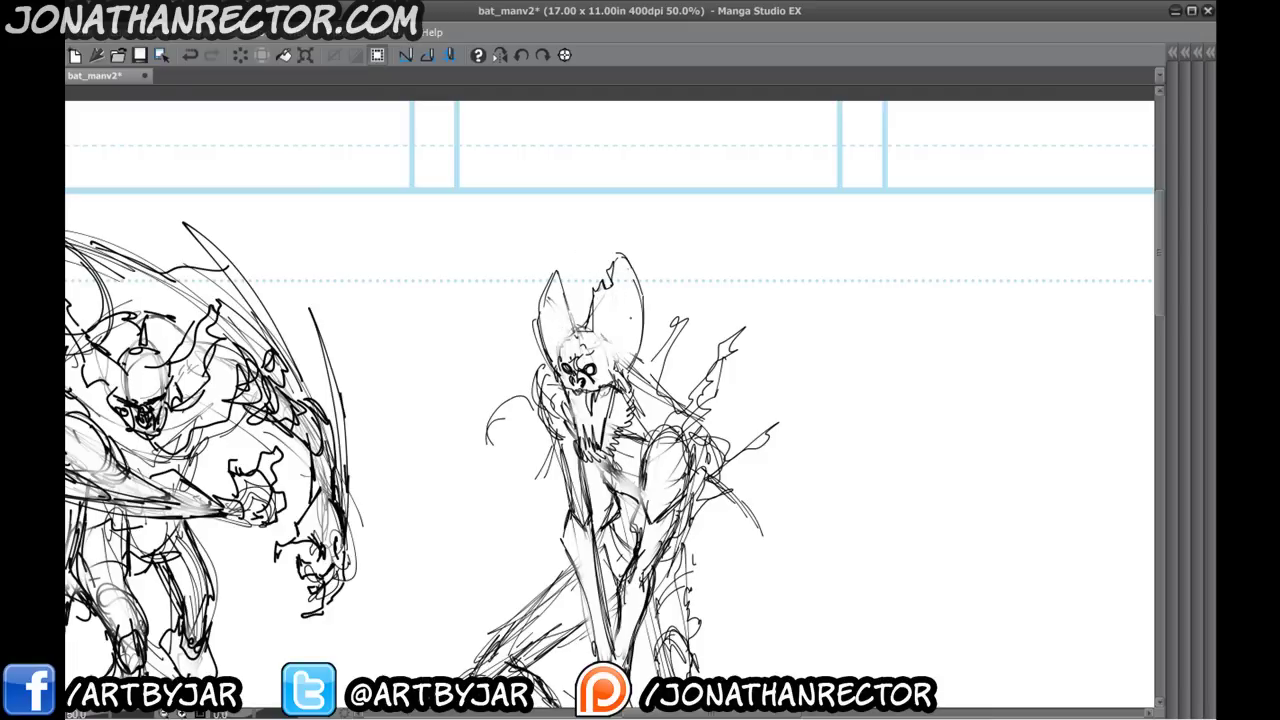
pyautogui.moveTo(606, 340); pyautogui.dragTo(620, 278)
pyautogui.moveTo(618, 278)
pyautogui.mouseDown()
pyautogui.moveTo(634, 294)
pyautogui.moveTo(622, 374)
pyautogui.moveTo(612, 308)
pyautogui.moveTo(610, 354)
pyautogui.mouseUp()
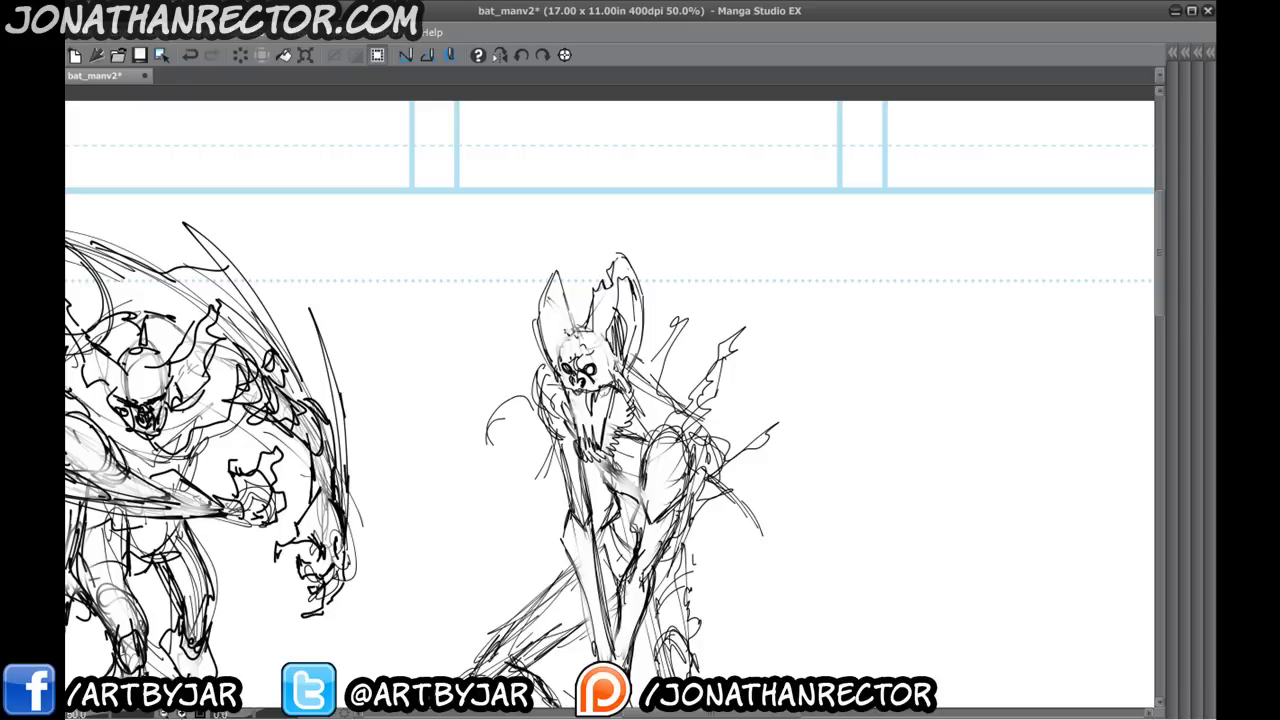
pyautogui.moveTo(548, 280); pyautogui.dragTo(562, 348)
# - Darken the third figure's far shoulder and upper arm, and fade the stray lines between its neck and near shoulder
pyautogui.moveTo(549, 461); pyautogui.dragTo(539, 475)
pyautogui.moveTo(548, 440); pyautogui.dragTo(564, 382)
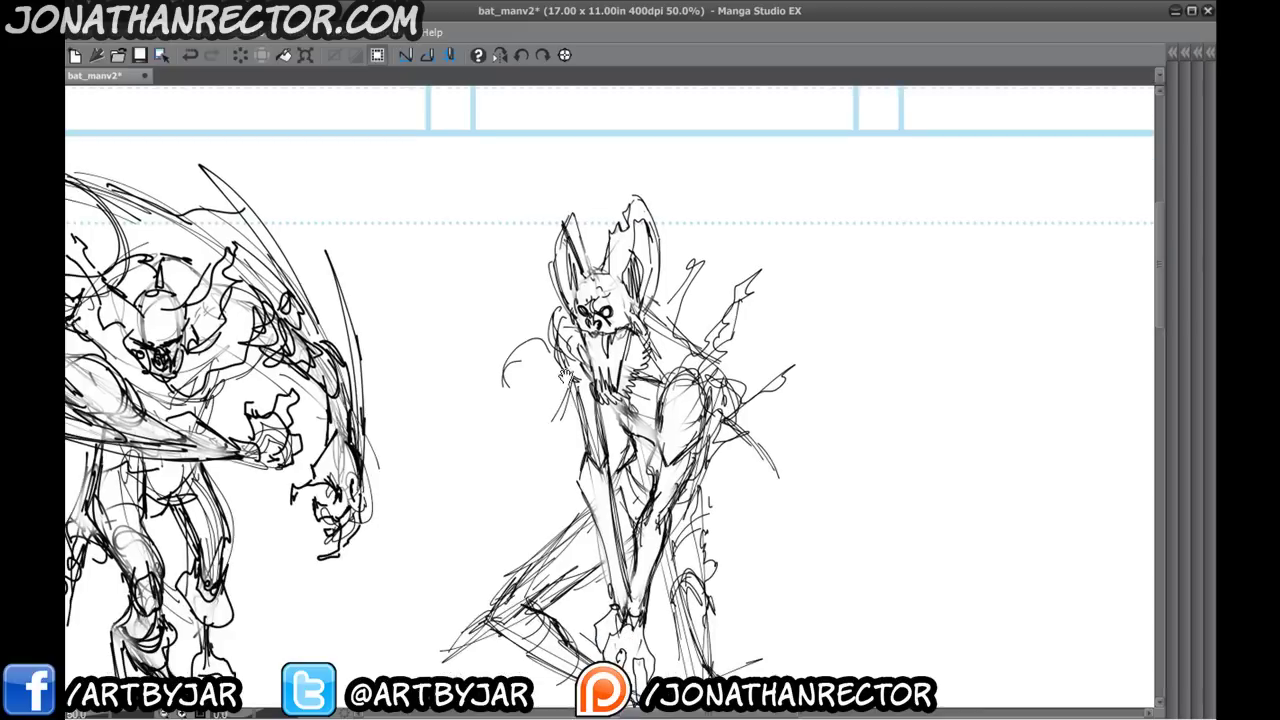
pyautogui.moveTo(564, 317); pyautogui.dragTo(553, 356)
pyautogui.moveTo(554, 330); pyautogui.dragTo(592, 461)
pyautogui.moveTo(598, 442); pyautogui.dragTo(598, 461)
pyautogui.moveTo(570, 374); pyautogui.dragTo(582, 449)
pyautogui.moveTo(630, 450)
pyautogui.mouseDown()
pyautogui.moveTo(582, 392)
pyautogui.moveTo(612, 232)
pyautogui.mouseUp()
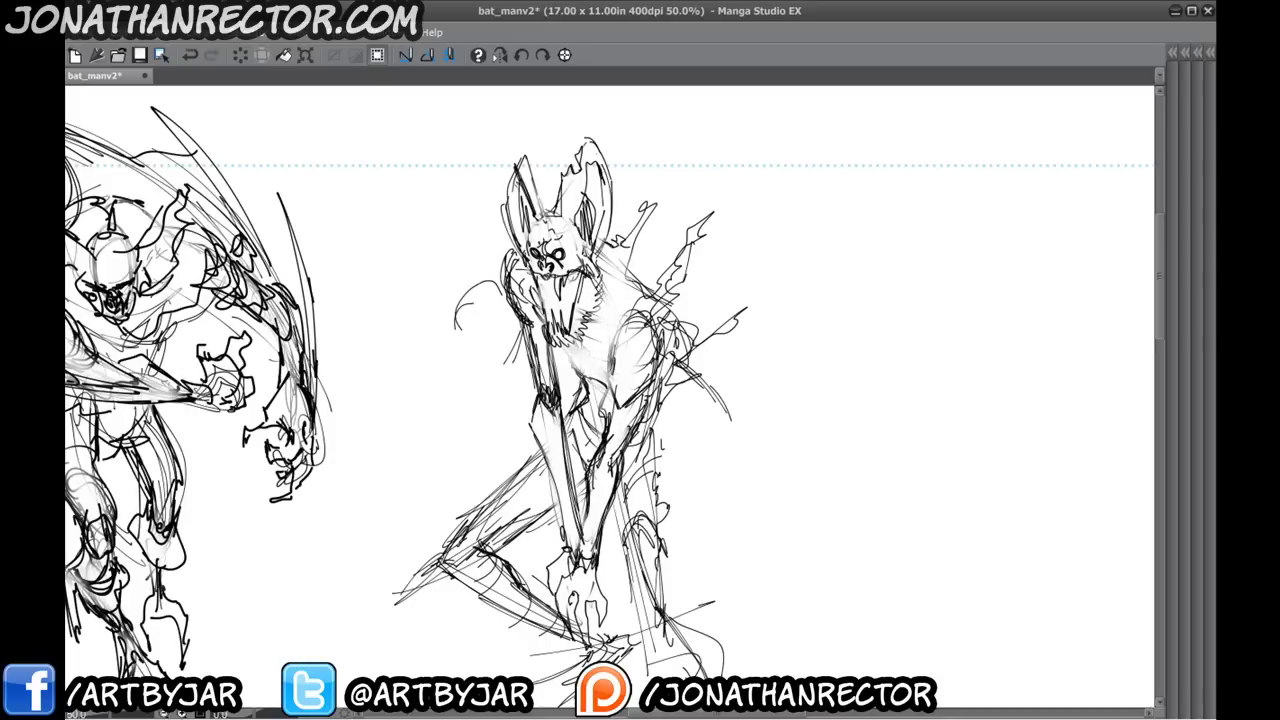
# - Draw the neck and collar lines beside the third figure's jaw and small jagged spikes along the top of its shoulder
pyautogui.moveTo(583, 332); pyautogui.dragTo(598, 311)
pyautogui.moveTo(595, 317)
pyautogui.mouseDown()
pyautogui.moveTo(604, 298)
pyautogui.moveTo(578, 374)
pyautogui.mouseUp()
pyautogui.moveTo(580, 338); pyautogui.dragTo(568, 362)
pyautogui.moveTo(608, 306); pyautogui.dragTo(602, 364)
pyautogui.moveTo(608, 256)
pyautogui.mouseDown()
pyautogui.moveTo(609, 348)
pyautogui.moveTo(610, 284)
pyautogui.mouseUp()
pyautogui.moveTo(604, 260)
pyautogui.mouseDown()
pyautogui.moveTo(624, 300)
pyautogui.moveTo(630, 274)
pyautogui.mouseUp()
pyautogui.moveTo(614, 264)
pyautogui.mouseDown()
pyautogui.moveTo(644, 282)
pyautogui.moveTo(640, 264)
pyautogui.mouseUp()
pyautogui.moveTo(634, 250)
pyautogui.mouseDown()
pyautogui.moveTo(678, 262)
pyautogui.moveTo(670, 292)
pyautogui.mouseUp()
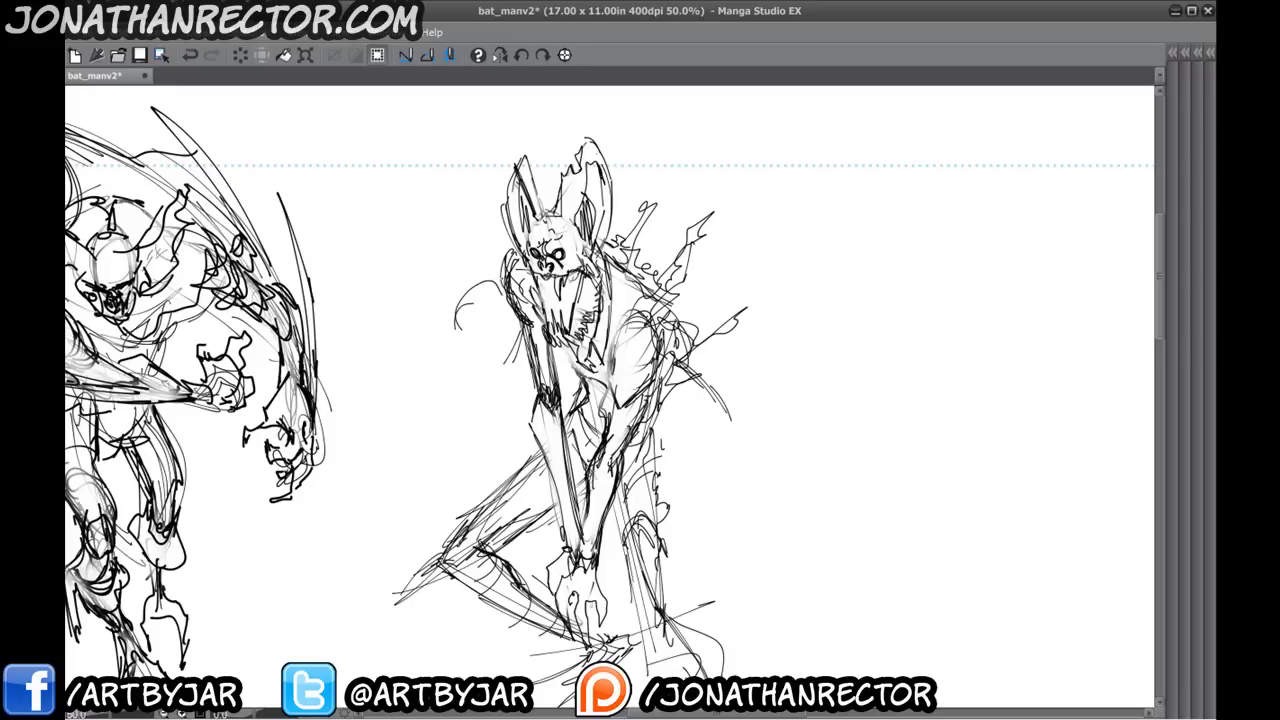
# - Redraw the third figure's far shoulder with a pointed top and a dark outer edge running into the upper arm
pyautogui.moveTo(510, 280); pyautogui.dragTo(528, 308)
pyautogui.moveTo(490, 244); pyautogui.dragTo(504, 272)
pyautogui.moveTo(510, 278); pyautogui.dragTo(528, 308)
pyautogui.moveTo(500, 250)
pyautogui.mouseDown()
pyautogui.moveTo(544, 338)
pyautogui.moveTo(532, 370)
pyautogui.moveTo(554, 428)
pyautogui.mouseUp()
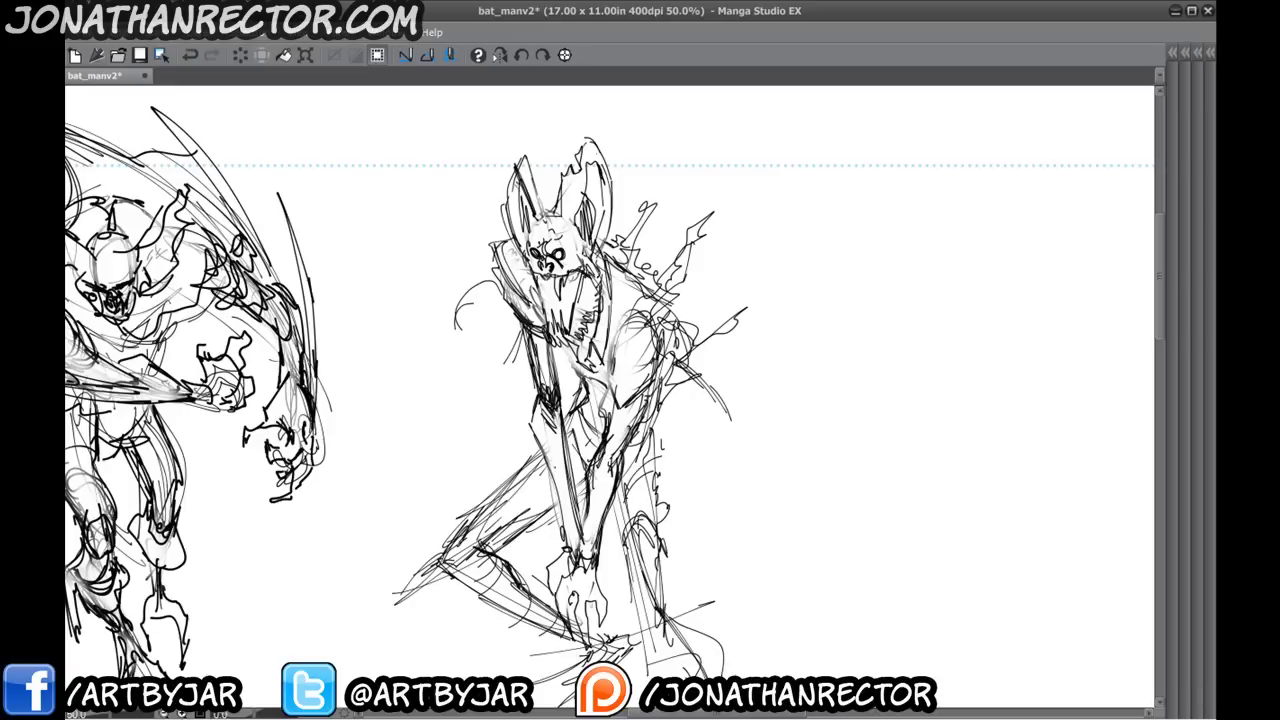
# - Add jagged spikes and slanted bands to the third figure's far forearm below the elbow
pyautogui.moveTo(564, 492)
pyautogui.mouseDown()
pyautogui.moveTo(544, 462)
pyautogui.moveTo(578, 496)
pyautogui.moveTo(552, 494)
pyautogui.mouseUp()
pyautogui.moveTo(536, 436); pyautogui.dragTo(546, 466)
pyautogui.moveTo(534, 430)
pyautogui.mouseDown()
pyautogui.moveTo(568, 466)
pyautogui.moveTo(560, 450)
pyautogui.mouseUp()
pyautogui.moveTo(544, 406); pyautogui.dragTo(554, 430)
pyautogui.moveTo(566, 270); pyautogui.dragTo(551, 128)
# - Fade the old rounded lines of the third figure's near shoulder and sketch a scalloped contour along its inner side
pyautogui.moveTo(550, 180); pyautogui.dragTo(562, 192)
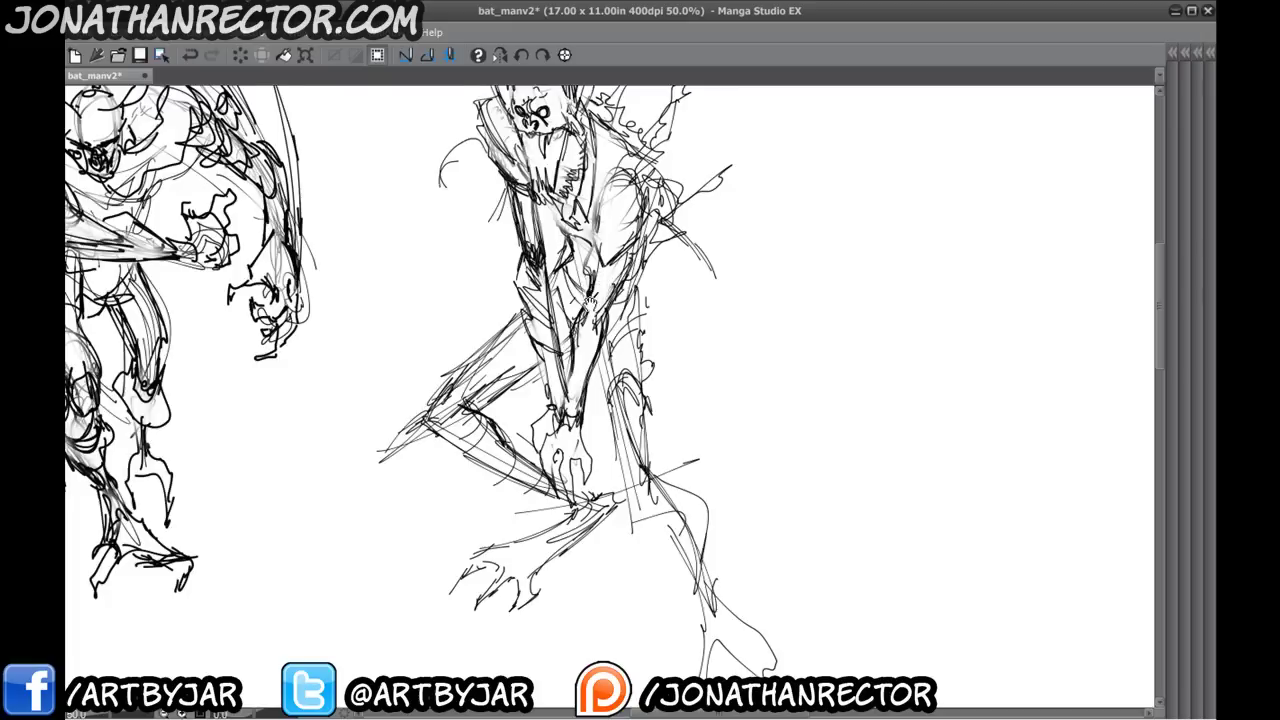
pyautogui.moveTo(596, 280)
pyautogui.mouseDown()
pyautogui.moveTo(582, 368)
pyautogui.moveTo(625, 318)
pyautogui.moveTo(584, 316)
pyautogui.mouseUp()
pyautogui.moveTo(618, 262); pyautogui.dragTo(586, 310)
pyautogui.moveTo(594, 232)
pyautogui.mouseDown()
pyautogui.moveTo(632, 266)
pyautogui.moveTo(638, 254)
pyautogui.moveTo(656, 302)
pyautogui.moveTo(680, 220)
pyautogui.moveTo(650, 208)
pyautogui.moveTo(662, 214)
pyautogui.moveTo(636, 254)
pyautogui.mouseUp()
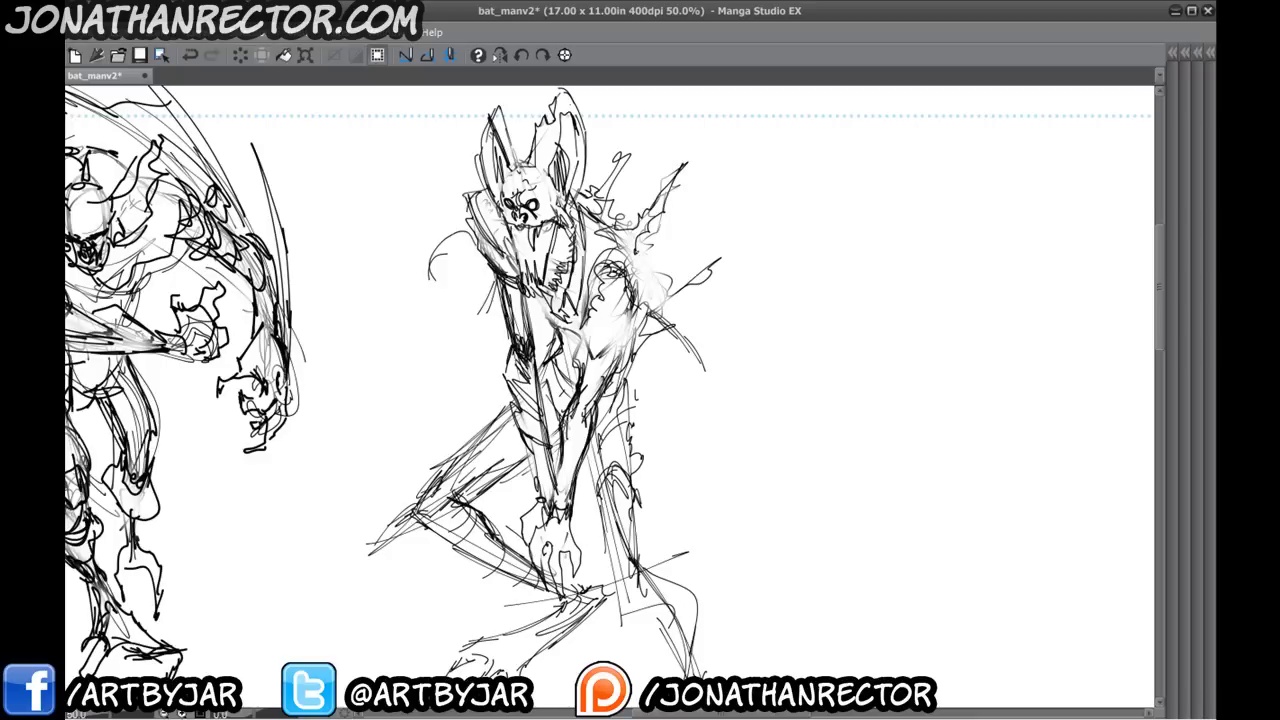
# - Darken the tall spike on the third figure's near shoulder and draw a wavy contour down the shoulder's outer edge
pyautogui.moveTo(659, 204)
pyautogui.mouseDown()
pyautogui.moveTo(687, 156)
pyautogui.moveTo(669, 194)
pyautogui.mouseUp()
pyautogui.moveTo(650, 228)
pyautogui.mouseDown()
pyautogui.moveTo(653, 326)
pyautogui.moveTo(635, 332)
pyautogui.moveTo(645, 327)
pyautogui.mouseUp()
pyautogui.moveTo(645, 318)
pyautogui.mouseDown()
pyautogui.moveTo(655, 340)
pyautogui.moveTo(638, 350)
pyautogui.mouseUp()
pyautogui.moveTo(648, 324)
pyautogui.mouseDown()
pyautogui.moveTo(624, 348)
pyautogui.moveTo(646, 322)
pyautogui.moveTo(634, 328)
pyautogui.mouseUp()
pyautogui.moveTo(634, 290)
pyautogui.mouseDown()
pyautogui.moveTo(604, 272)
pyautogui.moveTo(634, 310)
pyautogui.mouseUp()
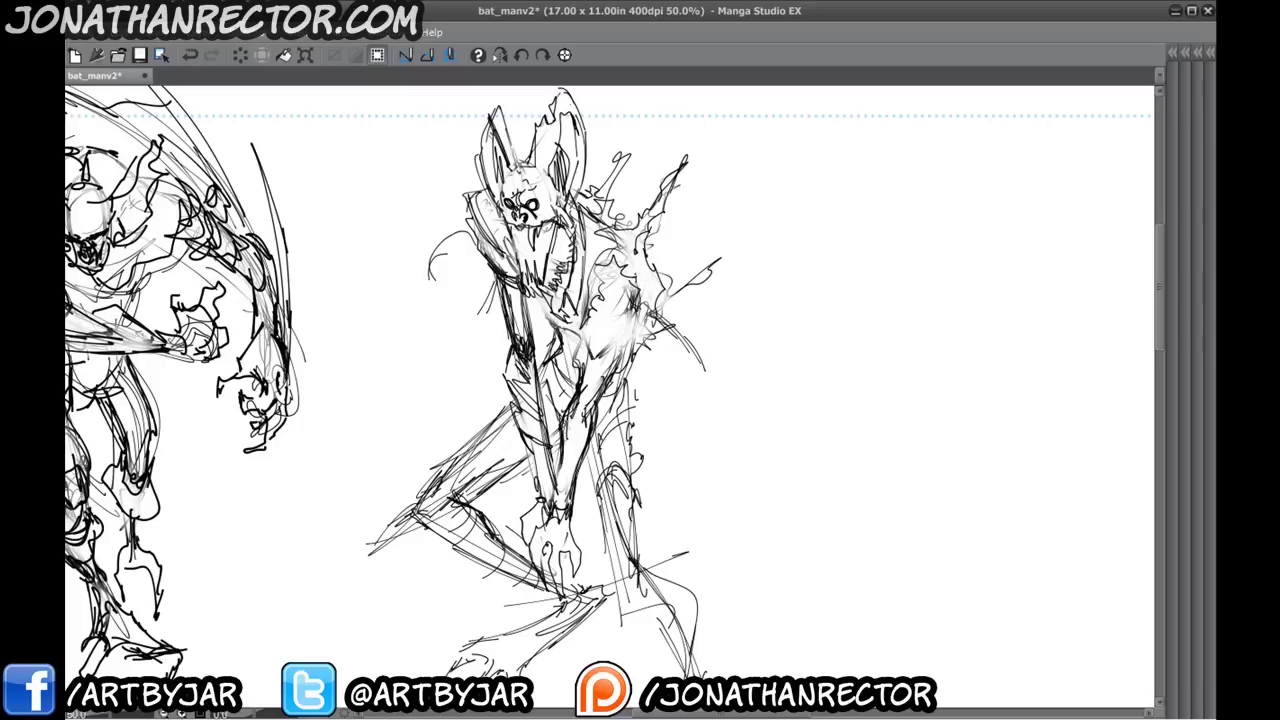
# - Add ragged strokes to the third figure's near upper arm and elbow, and small scallops at the wrist
pyautogui.moveTo(626, 252)
pyautogui.mouseDown()
pyautogui.moveTo(594, 292)
pyautogui.moveTo(614, 341)
pyautogui.mouseUp()
pyautogui.moveTo(630, 333)
pyautogui.mouseDown()
pyautogui.moveTo(607, 349)
pyautogui.moveTo(589, 411)
pyautogui.mouseUp()
pyautogui.moveTo(566, 500); pyautogui.dragTo(557, 514)
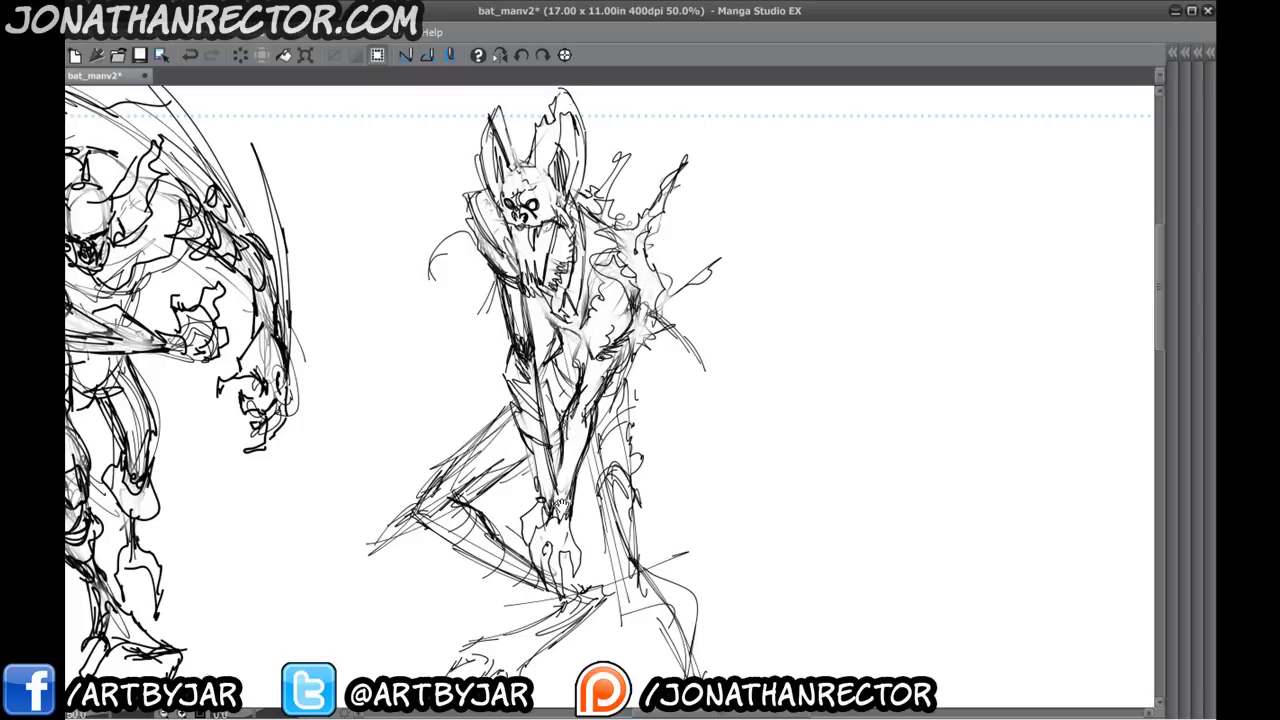
# - Draw the third figure's curved back contour behind the near shoulder and redraw the outer edge of its straight leg
pyautogui.moveTo(464, 281); pyautogui.dragTo(458, 258)
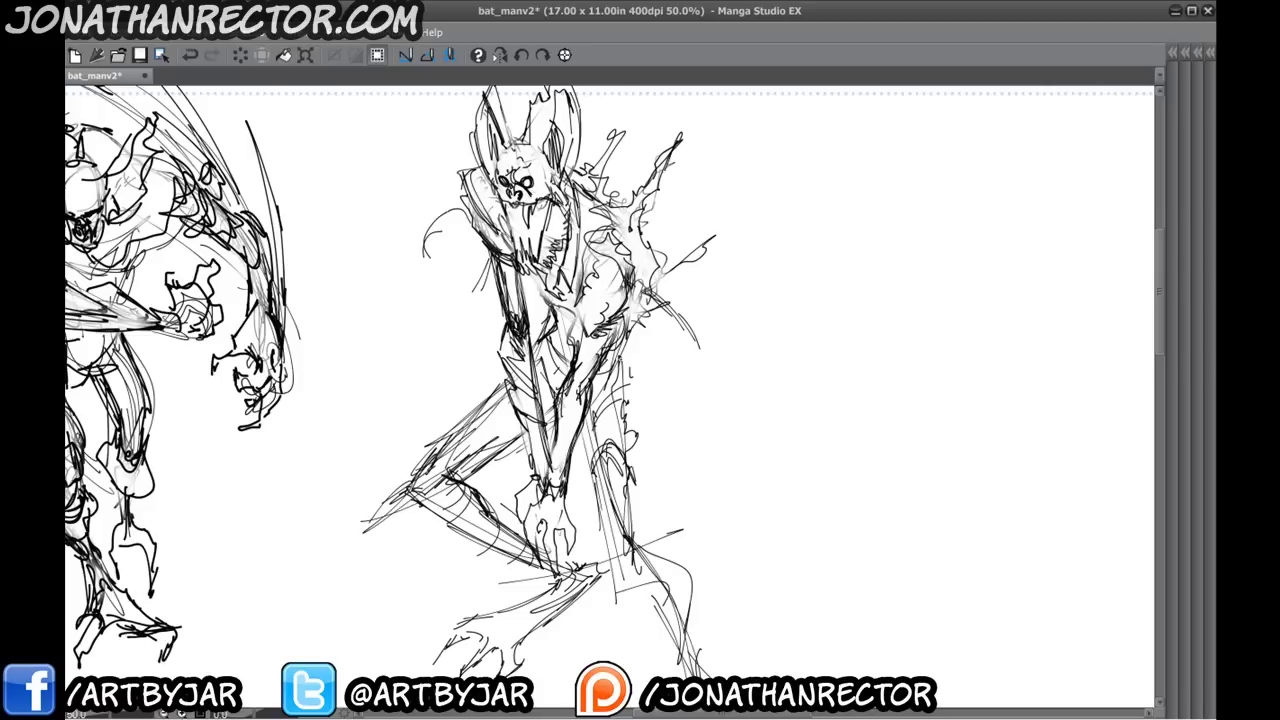
pyautogui.moveTo(631, 351); pyautogui.dragTo(617, 363)
pyautogui.moveTo(658, 288); pyautogui.dragTo(630, 351)
pyautogui.moveTo(642, 223); pyautogui.dragTo(619, 359)
pyautogui.moveTo(651, 285); pyautogui.dragTo(633, 355)
pyautogui.moveTo(617, 191); pyautogui.dragTo(634, 323)
pyautogui.moveTo(575, 157); pyautogui.dragTo(638, 228)
pyautogui.moveTo(631, 349)
pyautogui.mouseDown()
pyautogui.moveTo(619, 379)
pyautogui.moveTo(644, 508)
pyautogui.moveTo(640, 566)
pyautogui.mouseUp()
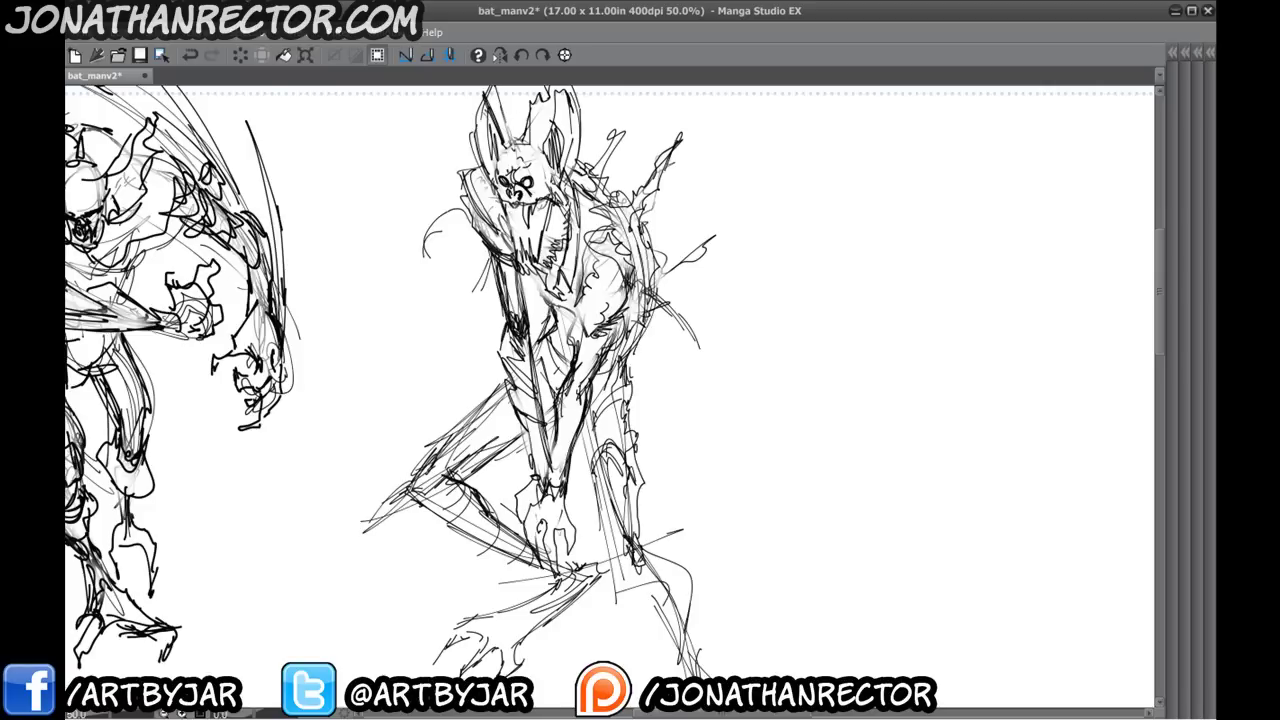
# - Add contour strokes to the inner knee and shin of the third figure's bent leg
pyautogui.moveTo(450, 466)
pyautogui.mouseDown()
pyautogui.moveTo(436, 422)
pyautogui.moveTo(483, 503)
pyautogui.mouseUp()
pyautogui.moveTo(481, 497); pyautogui.dragTo(519, 517)
pyautogui.moveTo(539, 537)
pyautogui.mouseDown()
pyautogui.moveTo(555, 555)
pyautogui.moveTo(491, 391)
pyautogui.moveTo(566, 506)
pyautogui.mouseUp()
# - Flip the canvas view back and start a fourth figure in the blank area beside the third with short framing strokes
pyautogui.moveTo(331, 195); pyautogui.dragTo(479, 472)
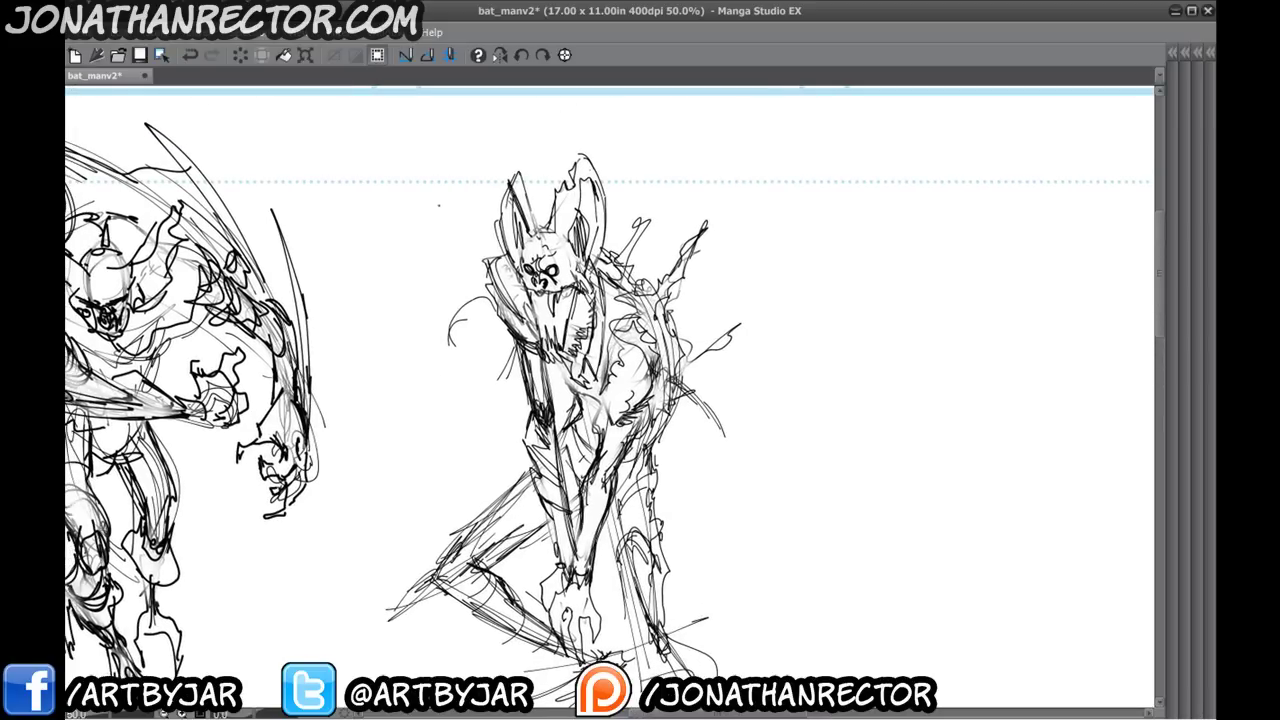
pyautogui.moveTo(342, 502); pyautogui.dragTo(240, 390)
pyautogui.moveTo(629, 420); pyautogui.dragTo(525, 464)
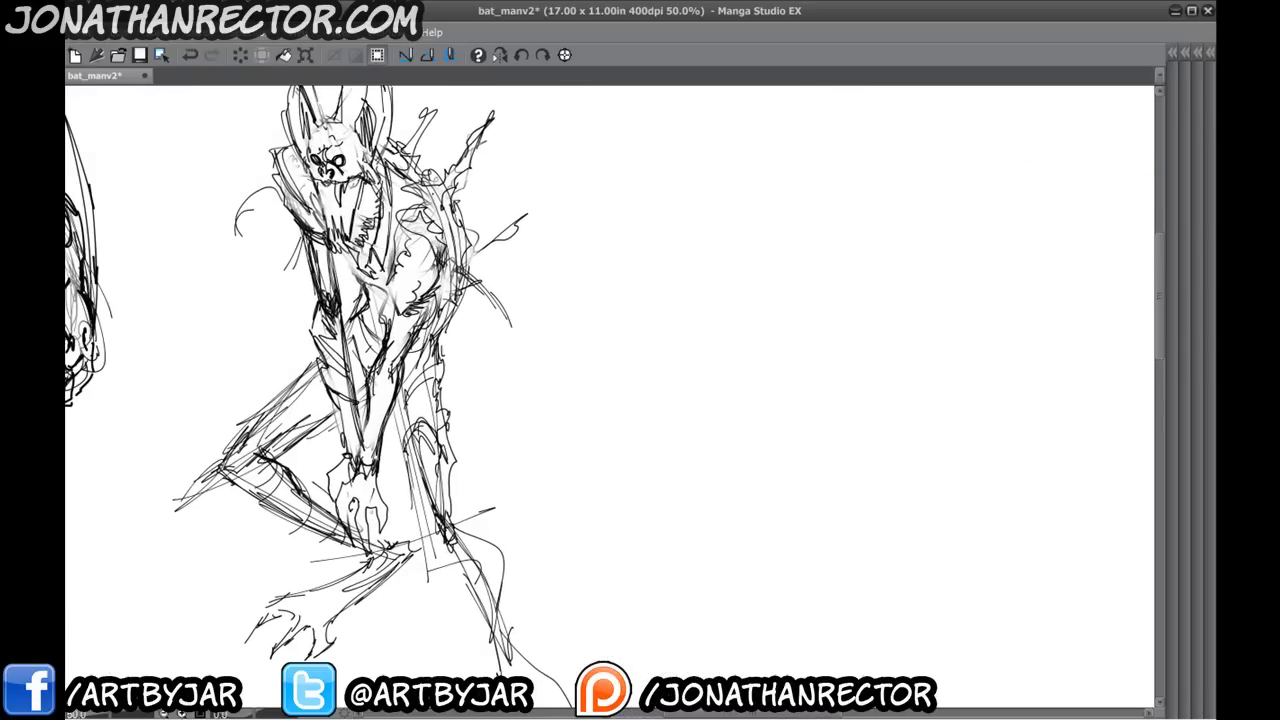
pyautogui.click(493, 50)
pyautogui.moveTo(426, 274); pyautogui.dragTo(491, 328)
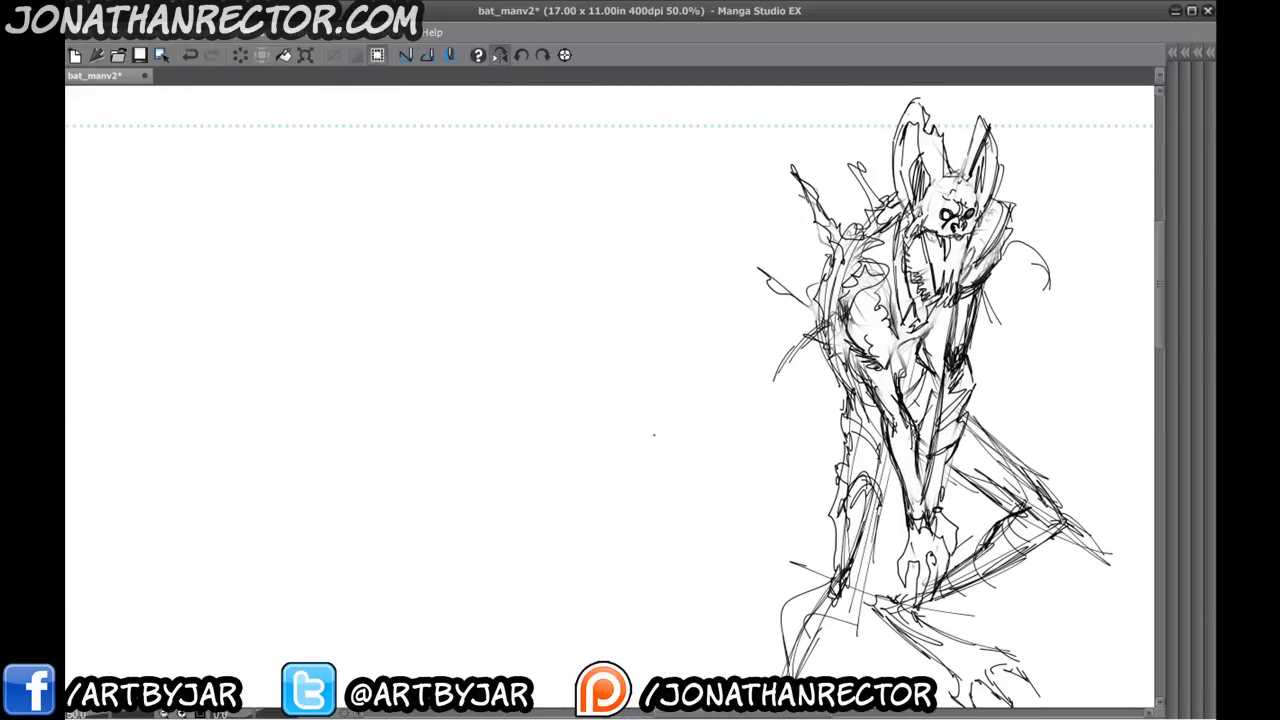
pyautogui.moveTo(527, 286); pyautogui.dragTo(593, 256)
pyautogui.moveTo(640, 203); pyautogui.dragTo(555, 153)
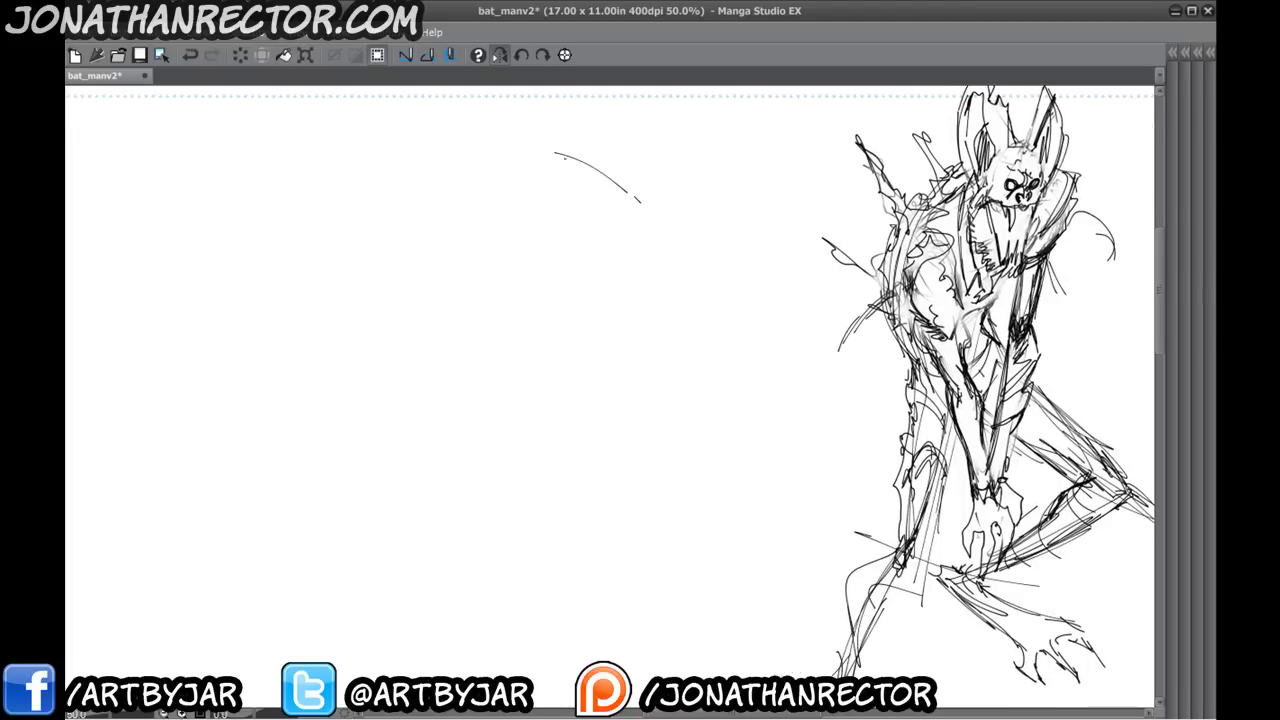
pyautogui.moveTo(614, 183)
pyautogui.mouseDown()
pyautogui.moveTo(562, 159)
pyautogui.moveTo(611, 238)
pyautogui.mouseUp()
pyautogui.moveTo(566, 210); pyautogui.dragTo(606, 246)
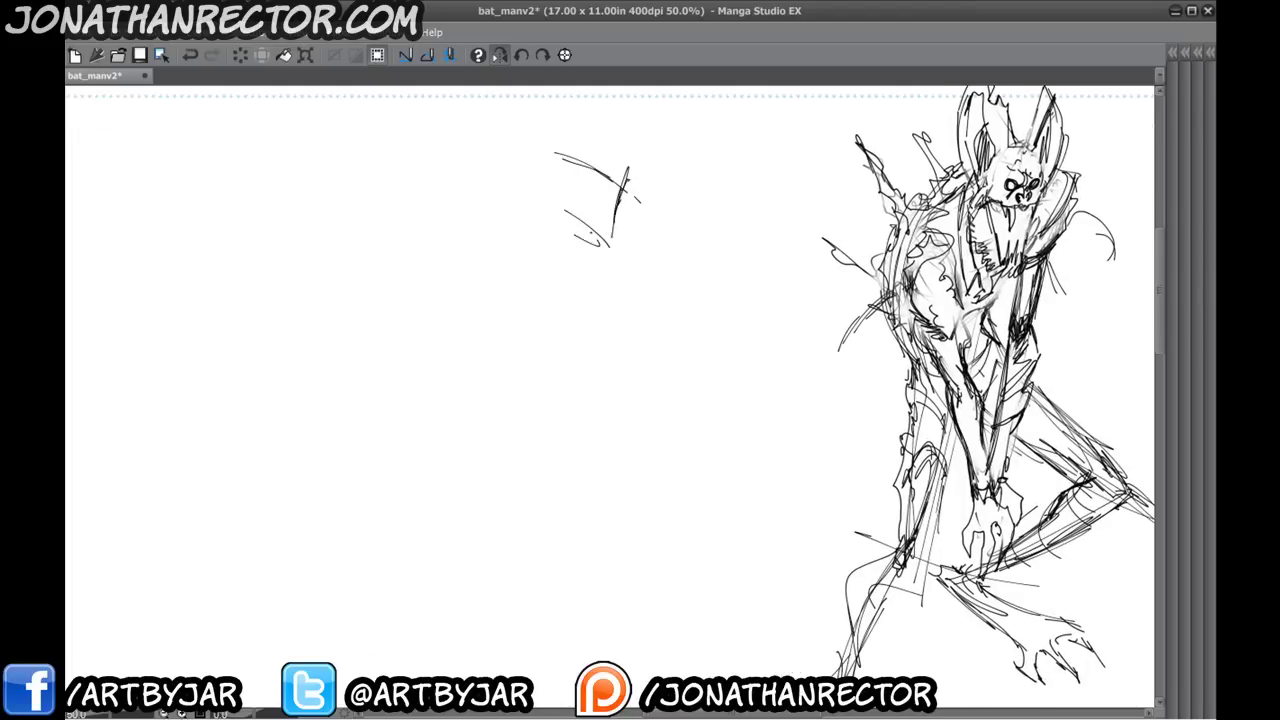
# - Sketch a large arched outer contour for the fourth figure and a curve trailing down from its inner strokes
pyautogui.moveTo(530, 196); pyautogui.dragTo(604, 244)
pyautogui.moveTo(622, 156)
pyautogui.mouseDown()
pyautogui.moveTo(467, 224)
pyautogui.moveTo(502, 290)
pyautogui.mouseUp()
pyautogui.moveTo(467, 222); pyautogui.dragTo(513, 302)
pyautogui.moveTo(566, 224); pyautogui.dragTo(646, 307)
pyautogui.moveTo(658, 336); pyautogui.dragTo(675, 368)
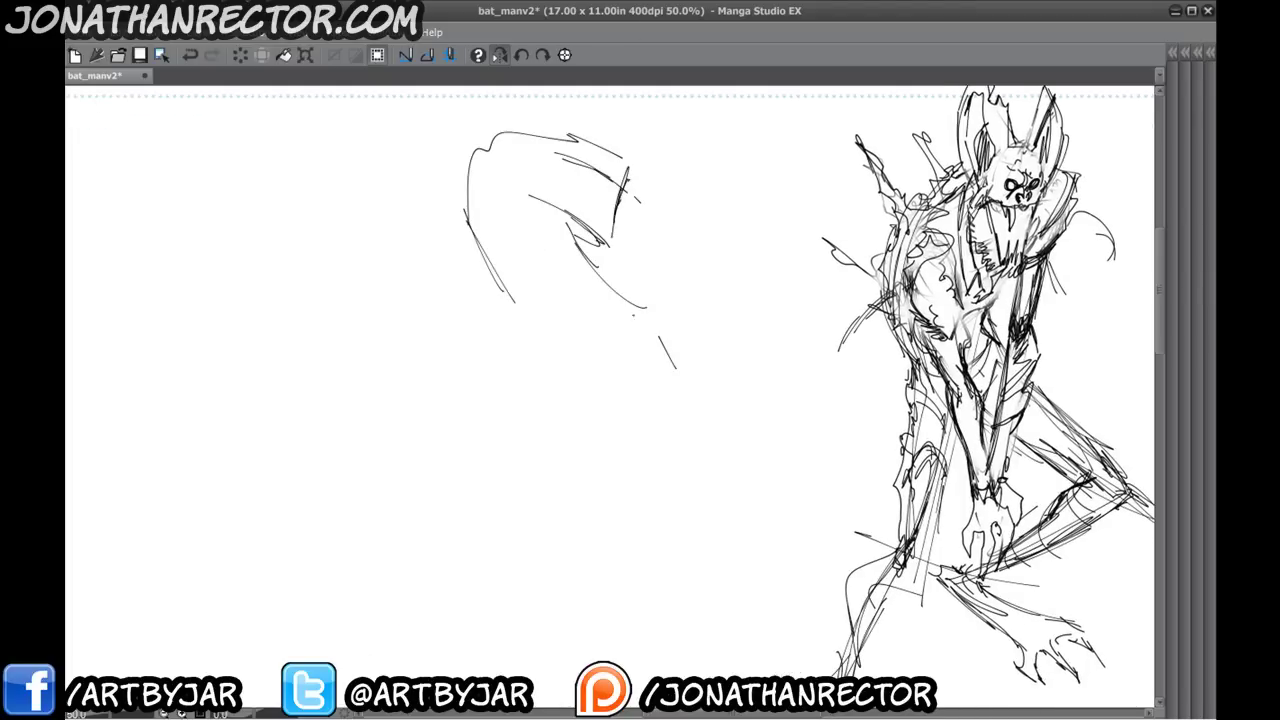
# - Sketch slanted strokes across the fourth figure's middle and long tapering curves descending beneath them
pyautogui.moveTo(526, 298); pyautogui.dragTo(626, 309)
pyautogui.moveTo(454, 263); pyautogui.dragTo(543, 298)
pyautogui.moveTo(461, 303); pyautogui.dragTo(547, 319)
pyautogui.moveTo(497, 272)
pyautogui.mouseDown()
pyautogui.moveTo(505, 252)
pyautogui.moveTo(680, 310)
pyautogui.moveTo(654, 352)
pyautogui.mouseUp()
pyautogui.moveTo(590, 290)
pyautogui.mouseDown()
pyautogui.moveTo(632, 366)
pyautogui.moveTo(618, 447)
pyautogui.mouseUp()
pyautogui.moveTo(572, 317)
pyautogui.mouseDown()
pyautogui.moveTo(614, 375)
pyautogui.moveTo(591, 449)
pyautogui.mouseUp()
pyautogui.moveTo(582, 425); pyautogui.dragTo(569, 476)
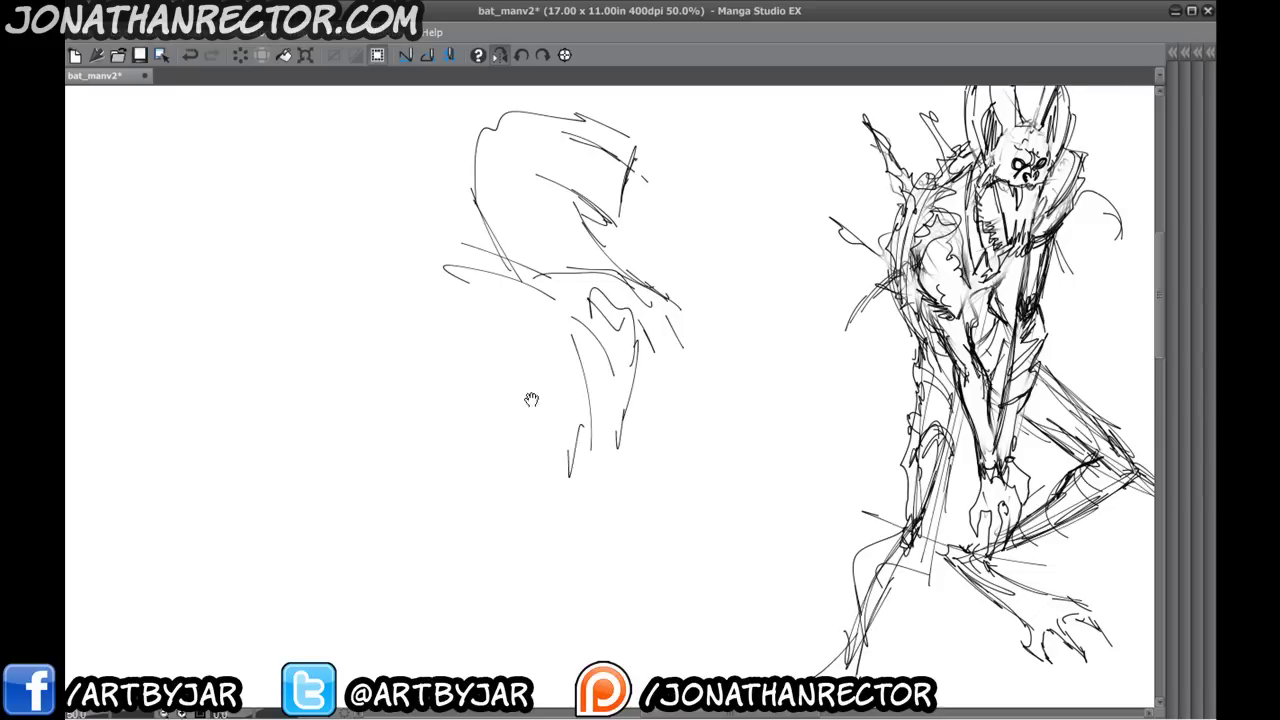
# - Add small loops at the fourth figure's middle and two long curves spreading outward below it
pyautogui.moveTo(531, 400); pyautogui.dragTo(539, 392)
pyautogui.moveTo(632, 318); pyautogui.dragTo(614, 350)
pyautogui.moveTo(639, 329); pyautogui.dragTo(657, 336)
pyautogui.moveTo(663, 345); pyautogui.dragTo(750, 440)
pyautogui.moveTo(590, 378); pyautogui.dragTo(538, 460)
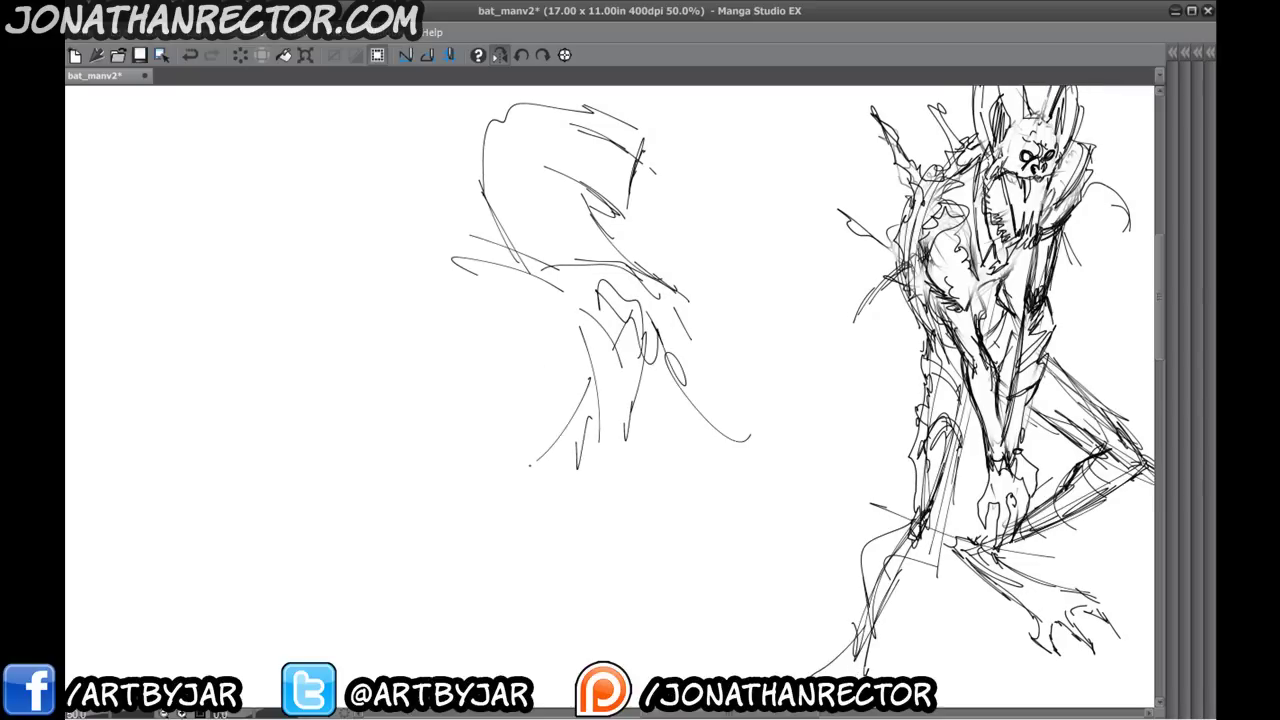
# - Build up a sweeping limb on the fourth figure with long diagonal curves ending in an arched tip
pyautogui.moveTo(564, 410); pyautogui.dragTo(508, 474)
pyautogui.moveTo(542, 270); pyautogui.dragTo(498, 476)
pyautogui.moveTo(540, 352); pyautogui.dragTo(448, 492)
pyautogui.moveTo(578, 344); pyautogui.dragTo(518, 442)
pyautogui.moveTo(548, 412); pyautogui.dragTo(384, 550)
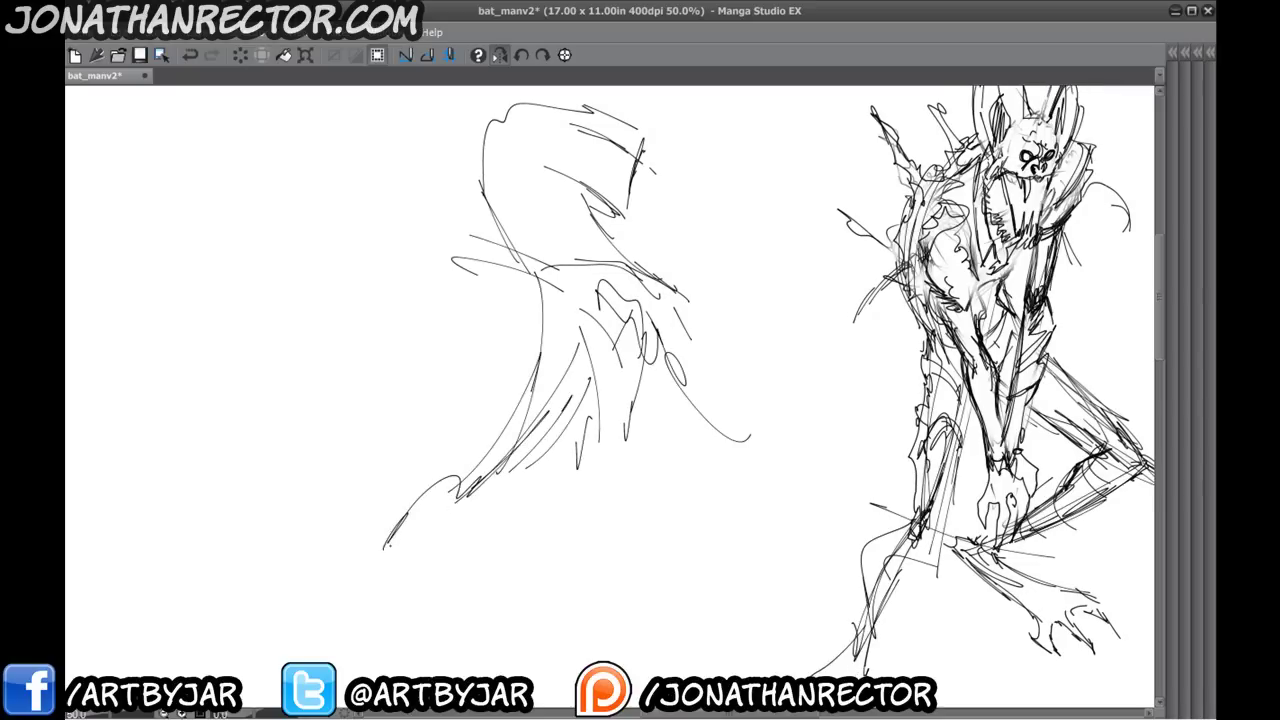
# - Sketch the fourth figure's legs with long thigh strokes and tapering lower-leg contours on both sides
pyautogui.moveTo(432, 506); pyautogui.dragTo(384, 552)
pyautogui.moveTo(618, 300); pyautogui.dragTo(736, 480)
pyautogui.moveTo(654, 326); pyautogui.dragTo(738, 492)
pyautogui.moveTo(706, 442)
pyautogui.mouseDown()
pyautogui.moveTo(698, 522)
pyautogui.moveTo(736, 550)
pyautogui.mouseUp()
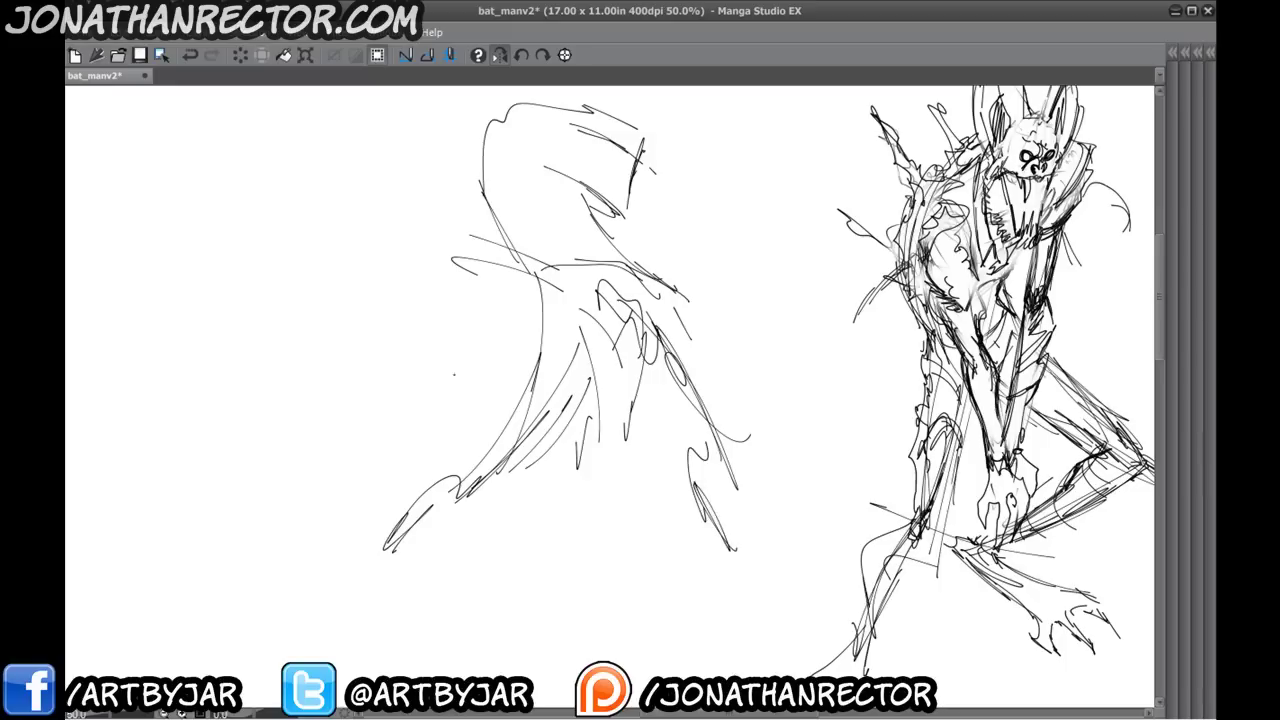
pyautogui.moveTo(400, 524); pyautogui.dragTo(346, 596)
pyautogui.moveTo(385, 551); pyautogui.dragTo(353, 621)
pyautogui.moveTo(417, 487); pyautogui.dragTo(401, 501)
# - Sketch the fourth figure's torso curves, a slanted shoulder line and a small loop at the neck
pyautogui.moveTo(501, 325); pyautogui.dragTo(483, 391)
pyautogui.moveTo(471, 267); pyautogui.dragTo(532, 390)
pyautogui.moveTo(606, 359); pyautogui.dragTo(597, 419)
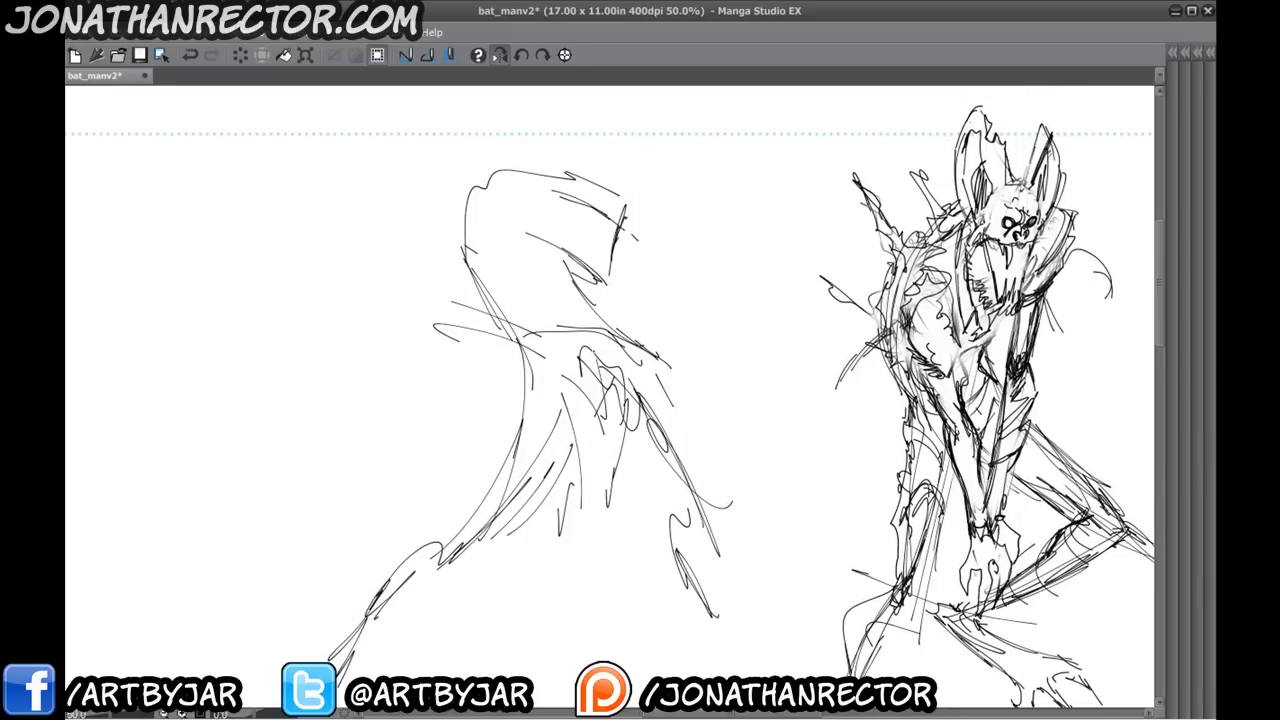
pyautogui.moveTo(530, 265); pyautogui.dragTo(597, 359)
pyautogui.moveTo(523, 182)
pyautogui.mouseDown()
pyautogui.moveTo(535, 269)
pyautogui.moveTo(594, 320)
pyautogui.moveTo(585, 208)
pyautogui.mouseUp()
pyautogui.moveTo(554, 184)
pyautogui.mouseDown()
pyautogui.moveTo(564, 155)
pyautogui.moveTo(548, 195)
pyautogui.mouseUp()
pyautogui.moveTo(545, 182)
pyautogui.mouseDown()
pyautogui.moveTo(537, 222)
pyautogui.moveTo(456, 252)
pyautogui.moveTo(516, 198)
pyautogui.moveTo(626, 236)
pyautogui.mouseUp()
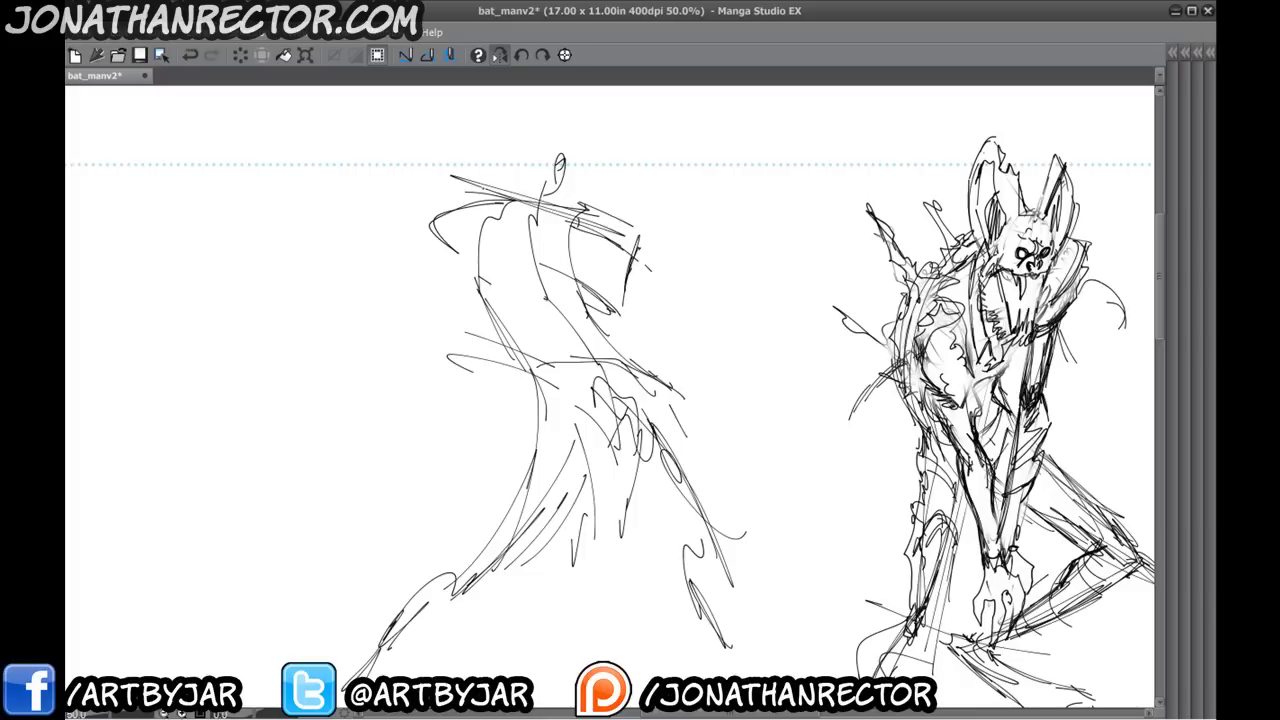
# - Sketch the fourth figure's lowered upper arm with a rounded shoulder and a circle marking the elbow
pyautogui.moveTo(448, 178)
pyautogui.mouseDown()
pyautogui.moveTo(428, 230)
pyautogui.moveTo(428, 296)
pyautogui.mouseUp()
pyautogui.moveTo(436, 224); pyautogui.dragTo(428, 336)
pyautogui.moveTo(464, 254); pyautogui.dragTo(452, 350)
pyautogui.moveTo(440, 328)
pyautogui.mouseDown()
pyautogui.moveTo(414, 350)
pyautogui.moveTo(458, 352)
pyautogui.moveTo(416, 414)
pyautogui.mouseUp()
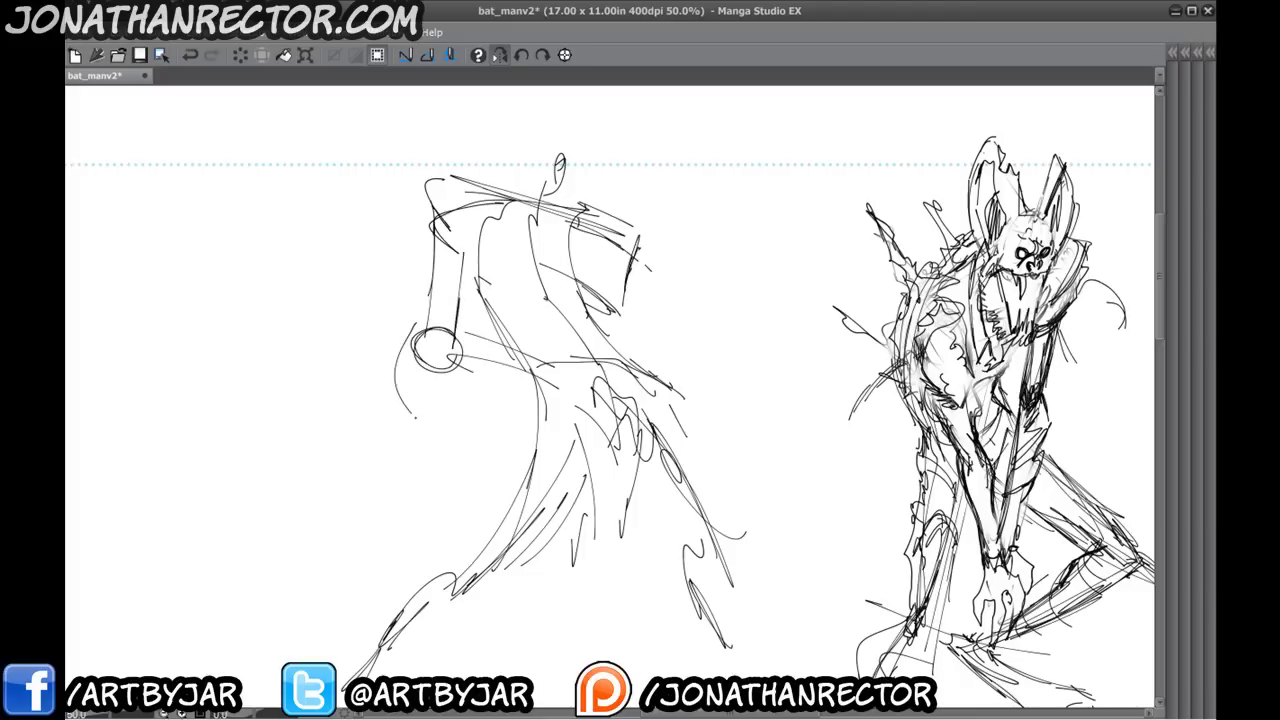
# - Add the tapering forearm below the elbow circle and a small hooked curve beside it
pyautogui.moveTo(398, 328)
pyautogui.mouseDown()
pyautogui.moveTo(436, 440)
pyautogui.moveTo(456, 458)
pyautogui.mouseUp()
pyautogui.moveTo(440, 414); pyautogui.dragTo(456, 514)
pyautogui.moveTo(452, 450); pyautogui.dragTo(453, 503)
pyautogui.moveTo(435, 457)
pyautogui.mouseDown()
pyautogui.moveTo(463, 509)
pyautogui.moveTo(496, 443)
pyautogui.mouseUp()
pyautogui.moveTo(423, 347); pyautogui.dragTo(365, 359)
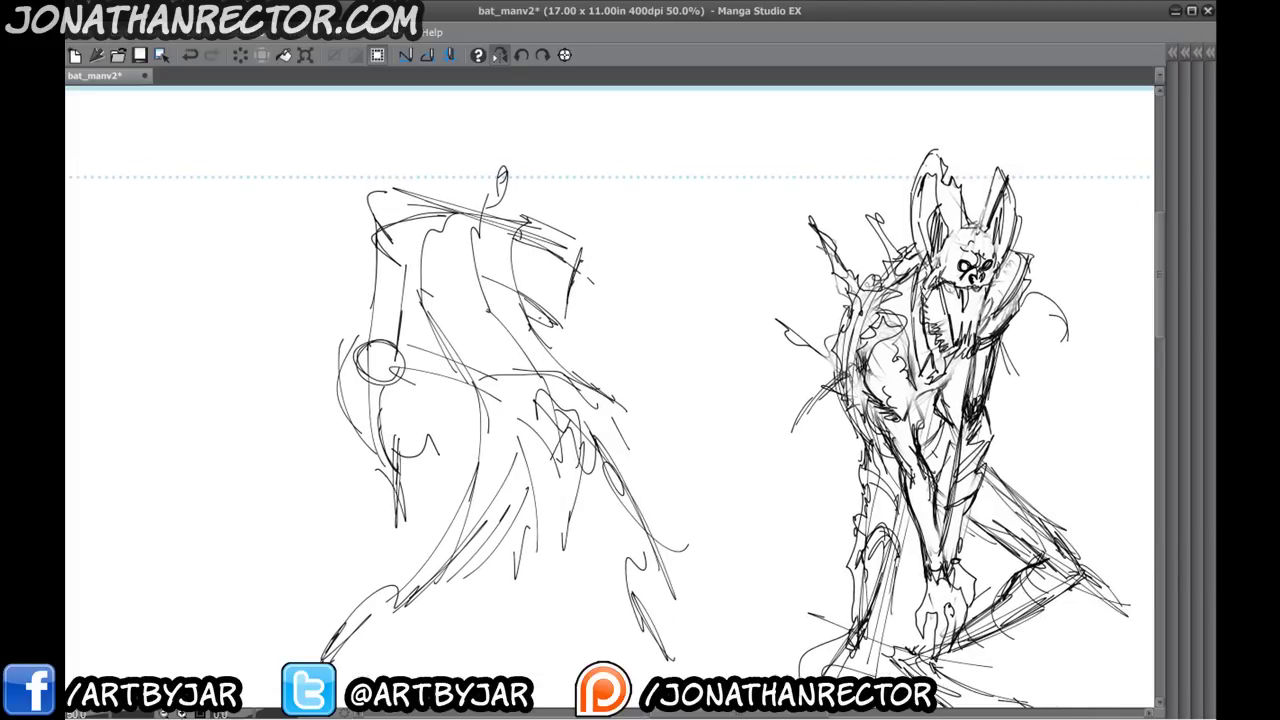
# - Sketch the fourth figure's other arm bent upward from the waist, ending in an angular raised fist
pyautogui.moveTo(537, 297); pyautogui.dragTo(543, 335)
pyautogui.moveTo(622, 328); pyautogui.dragTo(580, 378)
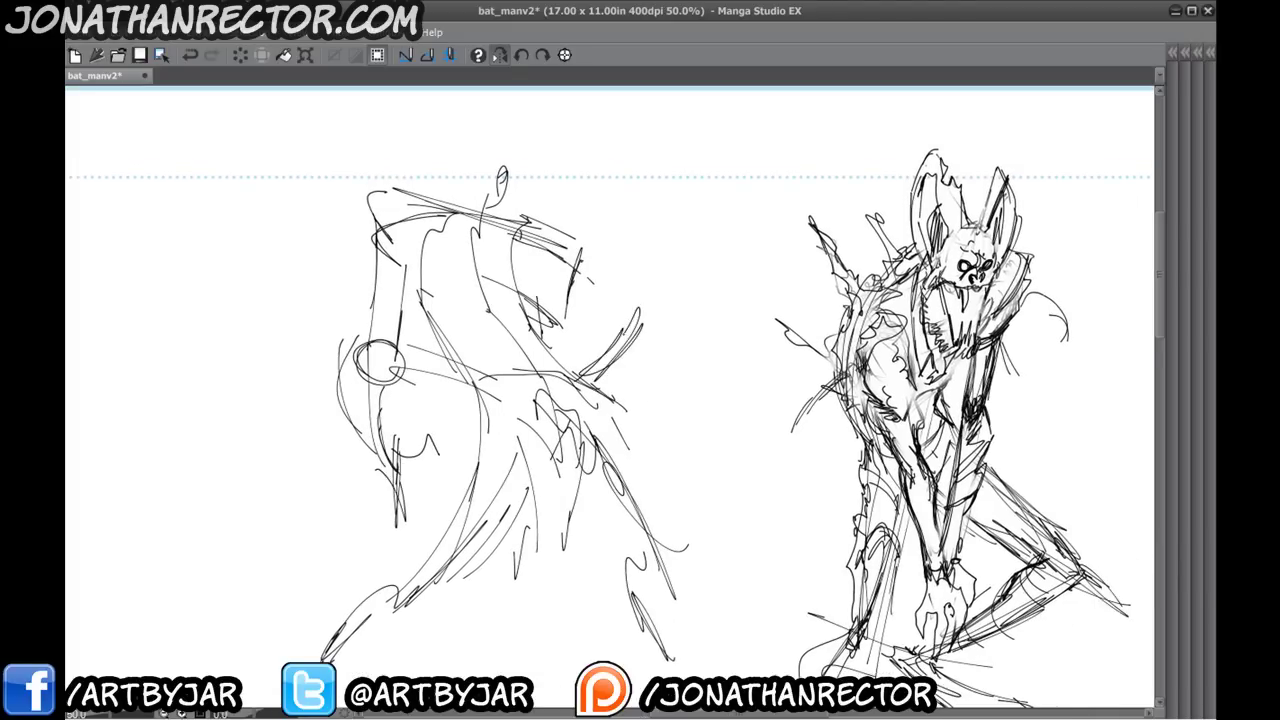
pyautogui.moveTo(638, 306); pyautogui.dragTo(594, 382)
pyautogui.moveTo(634, 298); pyautogui.dragTo(622, 334)
pyautogui.moveTo(642, 246); pyautogui.dragTo(648, 308)
pyautogui.moveTo(640, 238)
pyautogui.mouseDown()
pyautogui.moveTo(648, 298)
pyautogui.moveTo(608, 282)
pyautogui.mouseUp()
pyautogui.moveTo(608, 282)
pyautogui.mouseDown()
pyautogui.moveTo(626, 312)
pyautogui.moveTo(606, 238)
pyautogui.mouseUp()
pyautogui.moveTo(583, 250)
pyautogui.mouseDown()
pyautogui.moveTo(616, 235)
pyautogui.moveTo(638, 266)
pyautogui.mouseUp()
pyautogui.moveTo(602, 222); pyautogui.dragTo(636, 224)
# - Add a drooping hand to the lowered arm and sketch over its forearm and shoulder contours
pyautogui.moveTo(480, 440); pyautogui.dragTo(500, 399)
pyautogui.moveTo(406, 428)
pyautogui.mouseDown()
pyautogui.moveTo(394, 488)
pyautogui.moveTo(416, 517)
pyautogui.mouseUp()
pyautogui.moveTo(412, 446); pyautogui.dragTo(454, 520)
pyautogui.moveTo(454, 440)
pyautogui.mouseDown()
pyautogui.moveTo(474, 499)
pyautogui.moveTo(432, 390)
pyautogui.mouseUp()
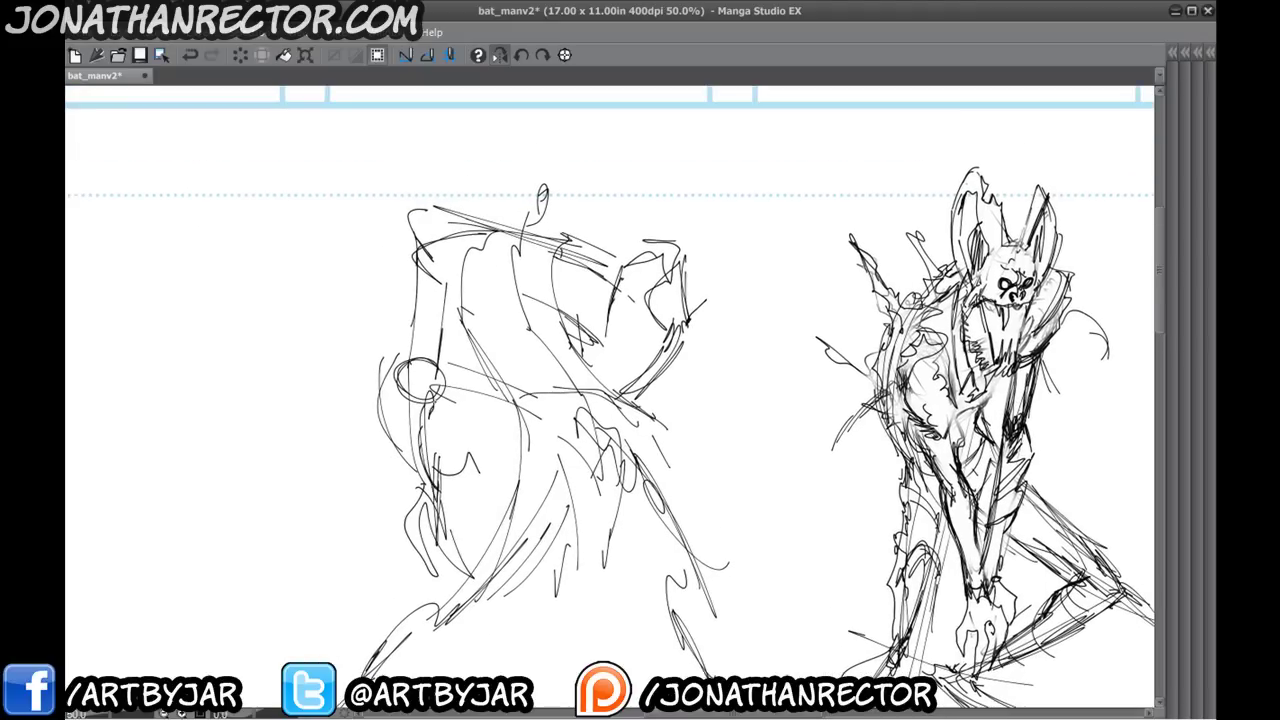
pyautogui.moveTo(446, 344)
pyautogui.mouseDown()
pyautogui.moveTo(426, 472)
pyautogui.moveTo(392, 382)
pyautogui.mouseUp()
pyautogui.moveTo(414, 262)
pyautogui.mouseDown()
pyautogui.moveTo(412, 342)
pyautogui.moveTo(440, 260)
pyautogui.mouseUp()
pyautogui.moveTo(458, 256)
pyautogui.mouseDown()
pyautogui.moveTo(416, 278)
pyautogui.moveTo(460, 218)
pyautogui.mouseUp()
pyautogui.moveTo(418, 240)
pyautogui.mouseDown()
pyautogui.moveTo(462, 222)
pyautogui.moveTo(578, 266)
pyautogui.mouseUp()
pyautogui.moveTo(490, 300); pyautogui.dragTo(501, 253)
pyautogui.hotkey('ctrl', 'z')
# - Reinforce the lowered arm from shoulder to wrist with repeated darker contour strokes
pyautogui.moveTo(434, 450)
pyautogui.mouseDown()
pyautogui.moveTo(419, 293)
pyautogui.moveTo(430, 447)
pyautogui.mouseUp()
pyautogui.moveTo(426, 298); pyautogui.dragTo(426, 447)
pyautogui.moveTo(428, 422)
pyautogui.mouseDown()
pyautogui.moveTo(439, 461)
pyautogui.moveTo(440, 440)
pyautogui.mouseUp()
pyautogui.moveTo(442, 366)
pyautogui.mouseDown()
pyautogui.moveTo(441, 436)
pyautogui.moveTo(438, 403)
pyautogui.mouseUp()
pyautogui.moveTo(447, 288); pyautogui.dragTo(446, 360)
pyautogui.moveTo(450, 234); pyautogui.dragTo(448, 292)
pyautogui.moveTo(414, 302); pyautogui.dragTo(423, 185)
pyautogui.moveTo(426, 189); pyautogui.dragTo(506, 182)
pyautogui.moveTo(583, 316); pyautogui.dragTo(595, 461)
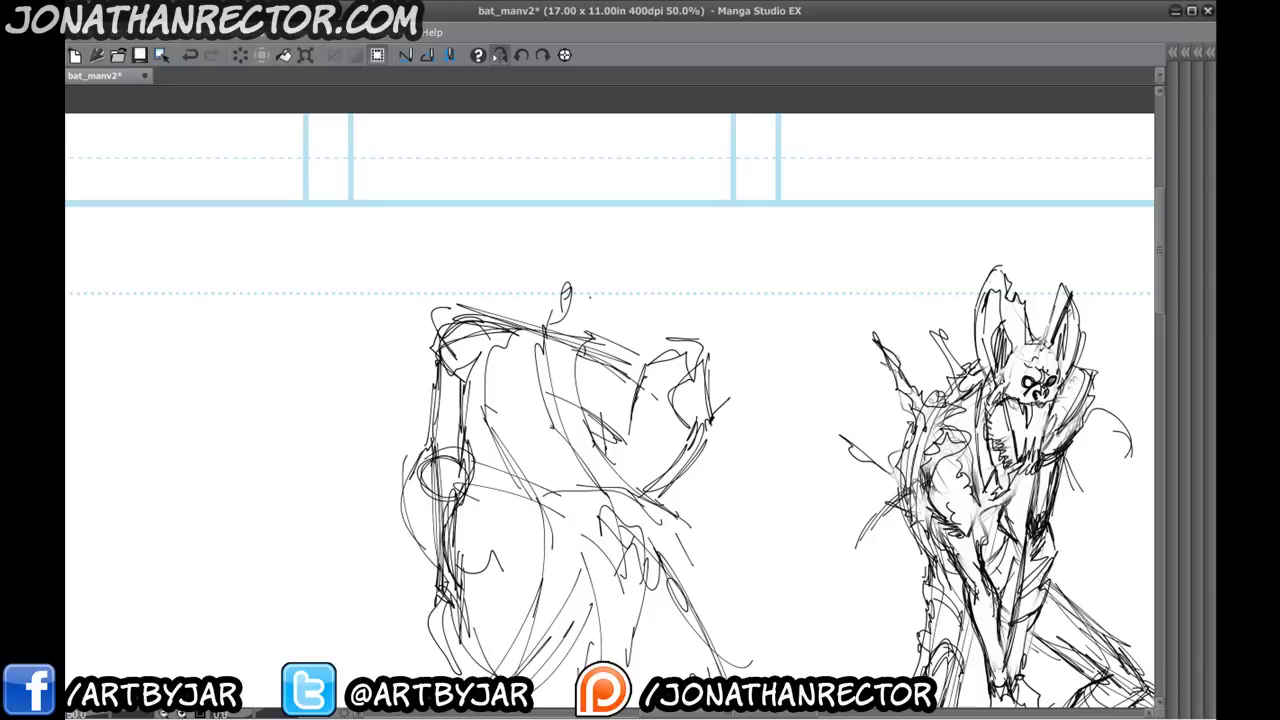
pyautogui.moveTo(546, 298)
pyautogui.mouseDown()
pyautogui.moveTo(556, 284)
pyautogui.moveTo(559, 298)
pyautogui.mouseUp()
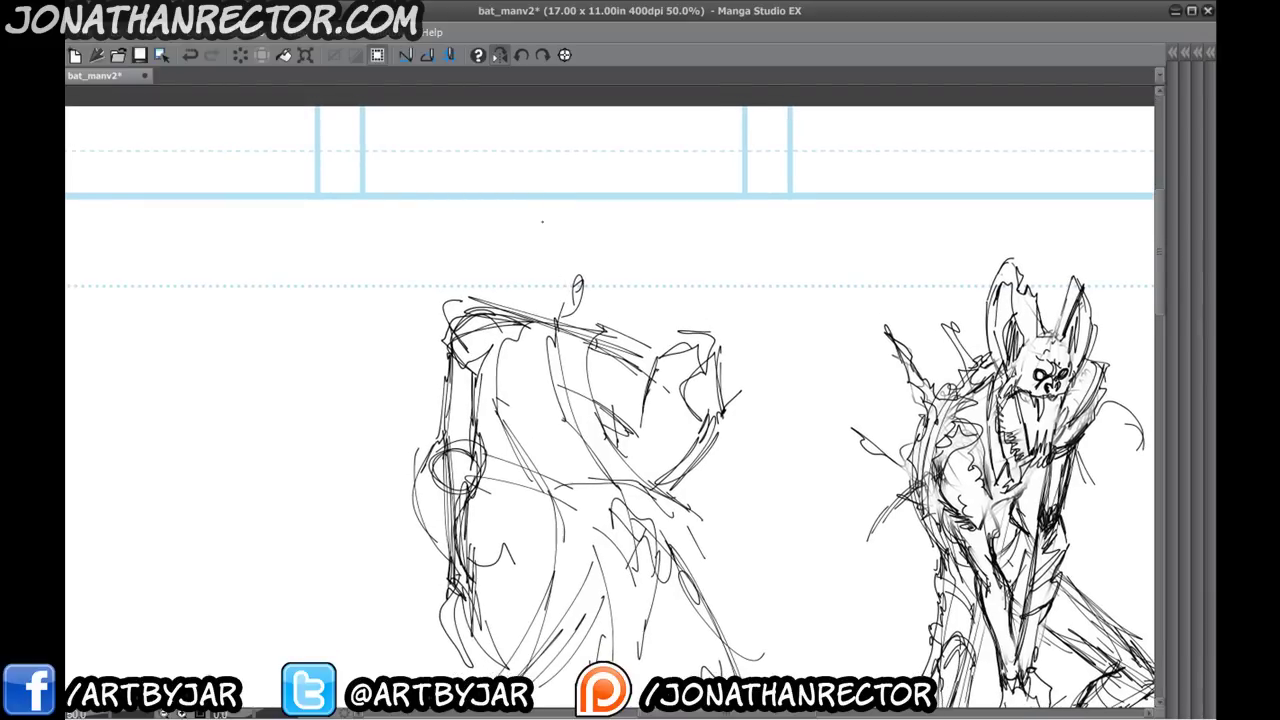
pyautogui.moveTo(588, 237); pyautogui.dragTo(660, 280)
pyautogui.moveTo(596, 140); pyautogui.dragTo(674, 113)
pyautogui.moveTo(722, 251)
pyautogui.mouseDown()
pyautogui.moveTo(653, 242)
pyautogui.moveTo(652, 356)
pyautogui.moveTo(688, 254)
pyautogui.mouseUp()
pyautogui.moveTo(630, 330); pyautogui.dragTo(622, 302)
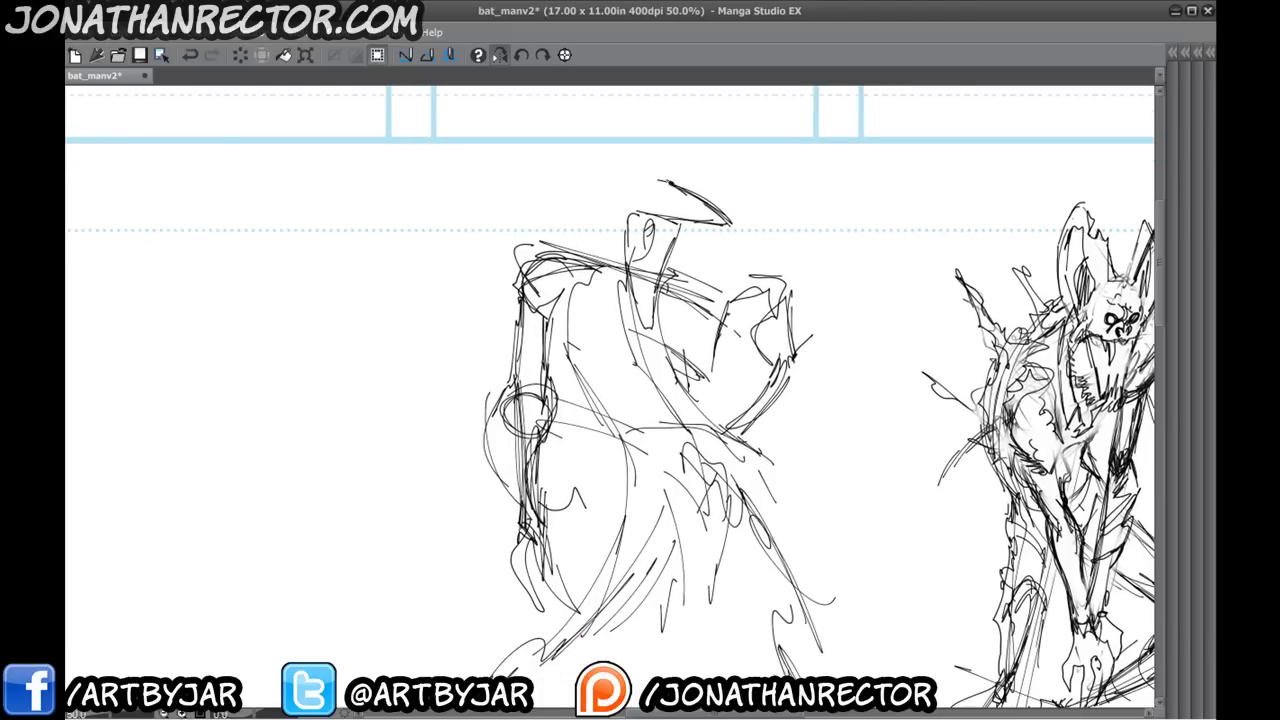
pyautogui.moveTo(656, 186)
pyautogui.mouseDown()
pyautogui.moveTo(620, 157)
pyautogui.moveTo(636, 160)
pyautogui.mouseUp()
pyautogui.moveTo(662, 174)
pyautogui.mouseDown()
pyautogui.moveTo(690, 188)
pyautogui.moveTo(682, 212)
pyautogui.moveTo(662, 214)
pyautogui.mouseUp()
pyautogui.moveTo(682, 206)
pyautogui.mouseDown()
pyautogui.moveTo(700, 216)
pyautogui.moveTo(650, 338)
pyautogui.mouseUp()
pyautogui.moveTo(596, 264)
pyautogui.mouseDown()
pyautogui.moveTo(570, 182)
pyautogui.moveTo(521, 157)
pyautogui.moveTo(562, 219)
pyautogui.mouseUp()
pyautogui.moveTo(548, 208); pyautogui.dragTo(586, 170)
pyautogui.moveTo(667, 168)
pyautogui.mouseDown()
pyautogui.moveTo(687, 161)
pyautogui.moveTo(710, 194)
pyautogui.mouseUp()
pyautogui.moveTo(417, 473); pyautogui.dragTo(338, 499)
pyautogui.hotkey('ctrl', 'z')
pyautogui.hotkey('ctrl', 'z')
pyautogui.hotkey('ctrl', 'z')
pyautogui.hotkey('ctrl', 'z')
pyautogui.hotkey('ctrl', 'z')
pyautogui.hotkey('ctrl', 'z')
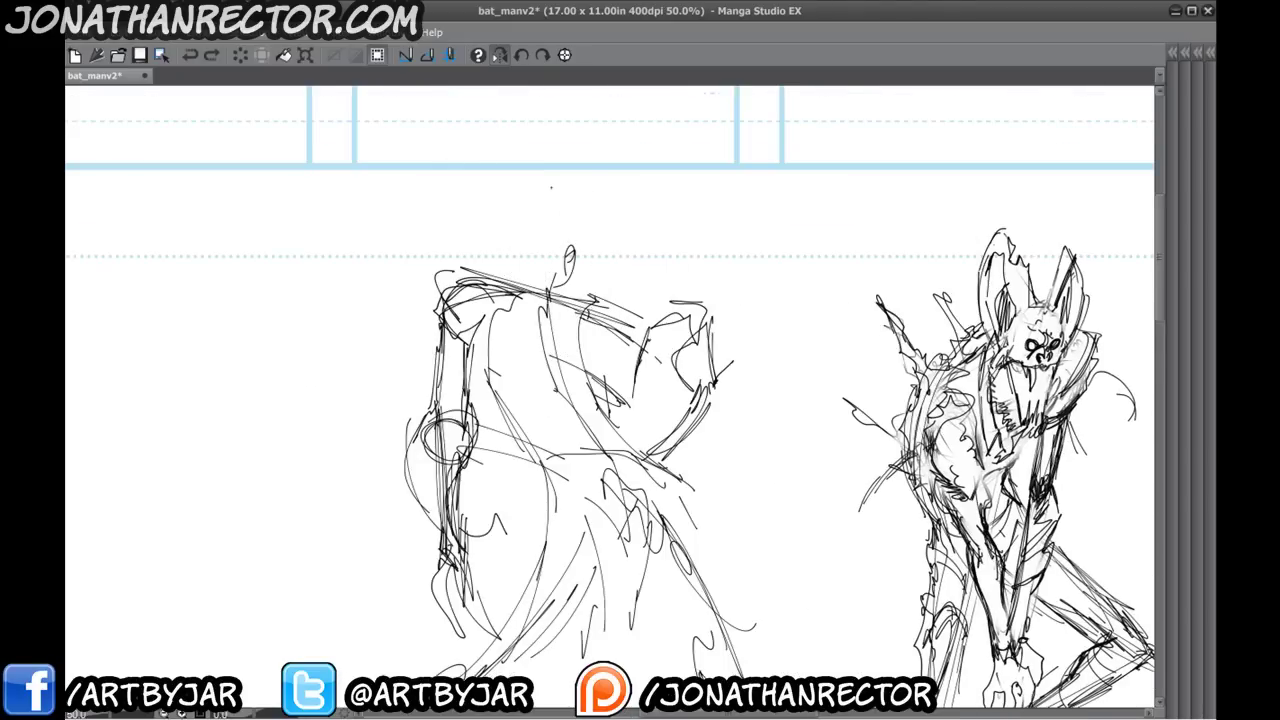
# - Sketch the fourth figure's head in profile above the shoulders, with a domed skull, angular face and sloping neck lines
pyautogui.moveTo(535, 332); pyautogui.dragTo(555, 367)
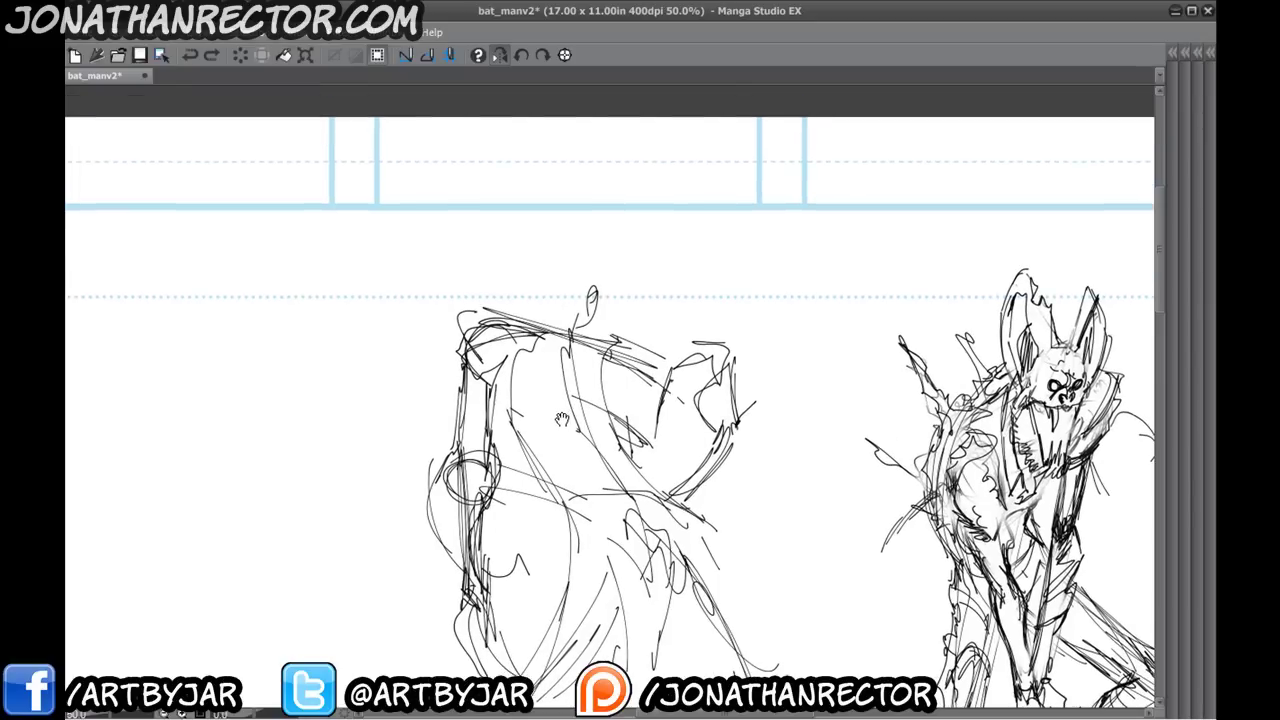
pyautogui.moveTo(561, 423); pyautogui.dragTo(553, 370)
pyautogui.moveTo(653, 222); pyautogui.dragTo(655, 245)
pyautogui.moveTo(658, 221); pyautogui.dragTo(656, 291)
pyautogui.moveTo(665, 252); pyautogui.dragTo(656, 291)
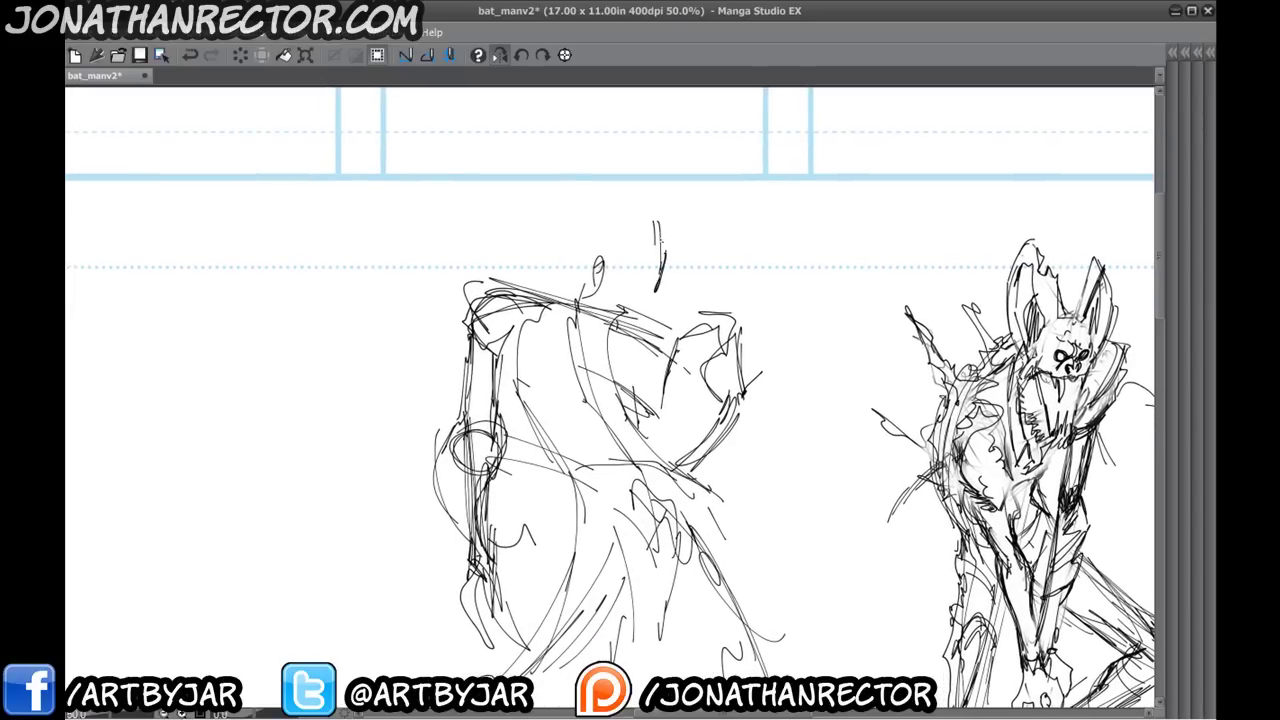
pyautogui.moveTo(648, 221); pyautogui.dragTo(657, 262)
pyautogui.moveTo(659, 257); pyautogui.dragTo(653, 289)
pyautogui.moveTo(633, 278); pyautogui.dragTo(653, 291)
pyautogui.moveTo(654, 274); pyautogui.dragTo(646, 209)
pyautogui.moveTo(651, 217); pyautogui.dragTo(613, 198)
pyautogui.moveTo(596, 252)
pyautogui.mouseDown()
pyautogui.moveTo(626, 316)
pyautogui.moveTo(602, 318)
pyautogui.mouseUp()
pyautogui.moveTo(580, 232); pyautogui.dragTo(496, 292)
pyautogui.moveTo(507, 450)
pyautogui.mouseDown()
pyautogui.moveTo(450, 355)
pyautogui.moveTo(469, 503)
pyautogui.mouseUp()
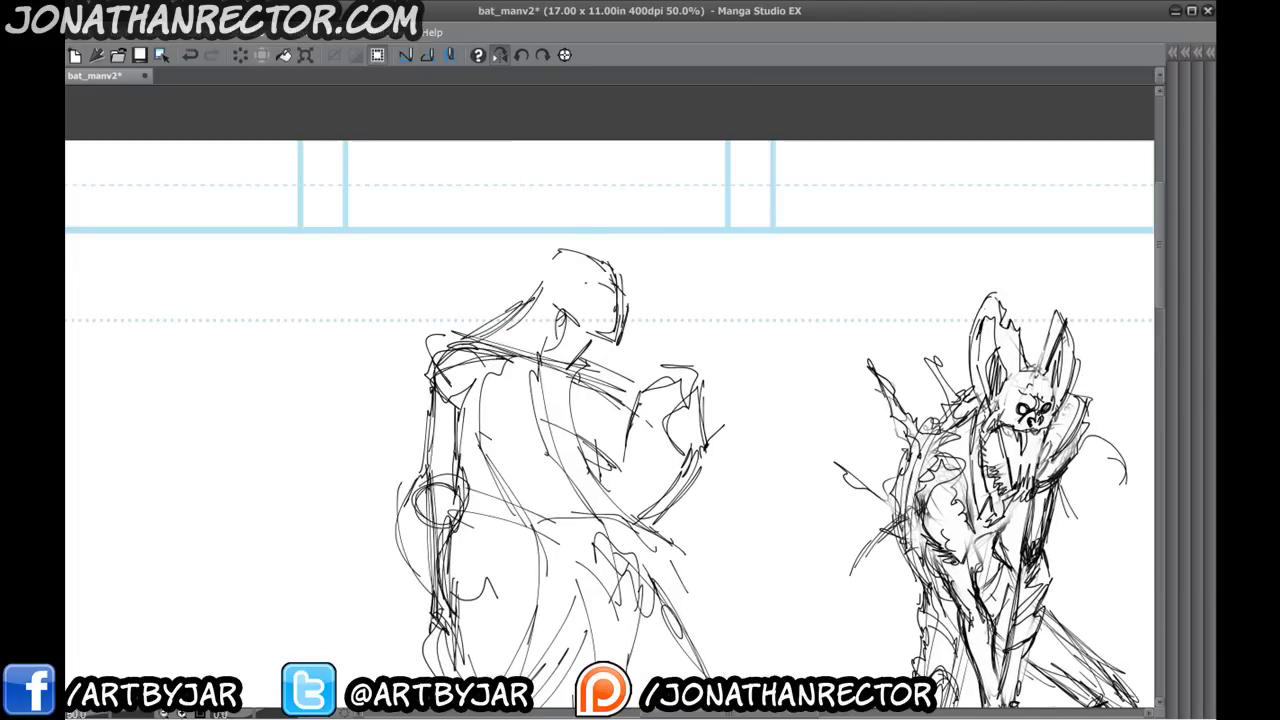
# - Add a brow line, two tall pointed ears and a dark eye and nose to the fourth figure's head
pyautogui.moveTo(562, 272); pyautogui.dragTo(614, 294)
pyautogui.moveTo(592, 250); pyautogui.dragTo(572, 274)
pyautogui.moveTo(580, 320); pyautogui.dragTo(591, 327)
pyautogui.moveTo(582, 260)
pyautogui.mouseDown()
pyautogui.moveTo(604, 285)
pyautogui.moveTo(573, 293)
pyautogui.mouseUp()
pyautogui.moveTo(557, 257)
pyautogui.mouseDown()
pyautogui.moveTo(545, 276)
pyautogui.moveTo(564, 206)
pyautogui.mouseUp()
pyautogui.moveTo(560, 232)
pyautogui.mouseDown()
pyautogui.moveTo(566, 171)
pyautogui.moveTo(593, 272)
pyautogui.mouseUp()
pyautogui.moveTo(569, 209); pyautogui.dragTo(569, 255)
pyautogui.moveTo(566, 290); pyautogui.dragTo(589, 305)
pyautogui.moveTo(623, 252); pyautogui.dragTo(610, 161)
pyautogui.moveTo(611, 163); pyautogui.dragTo(615, 274)
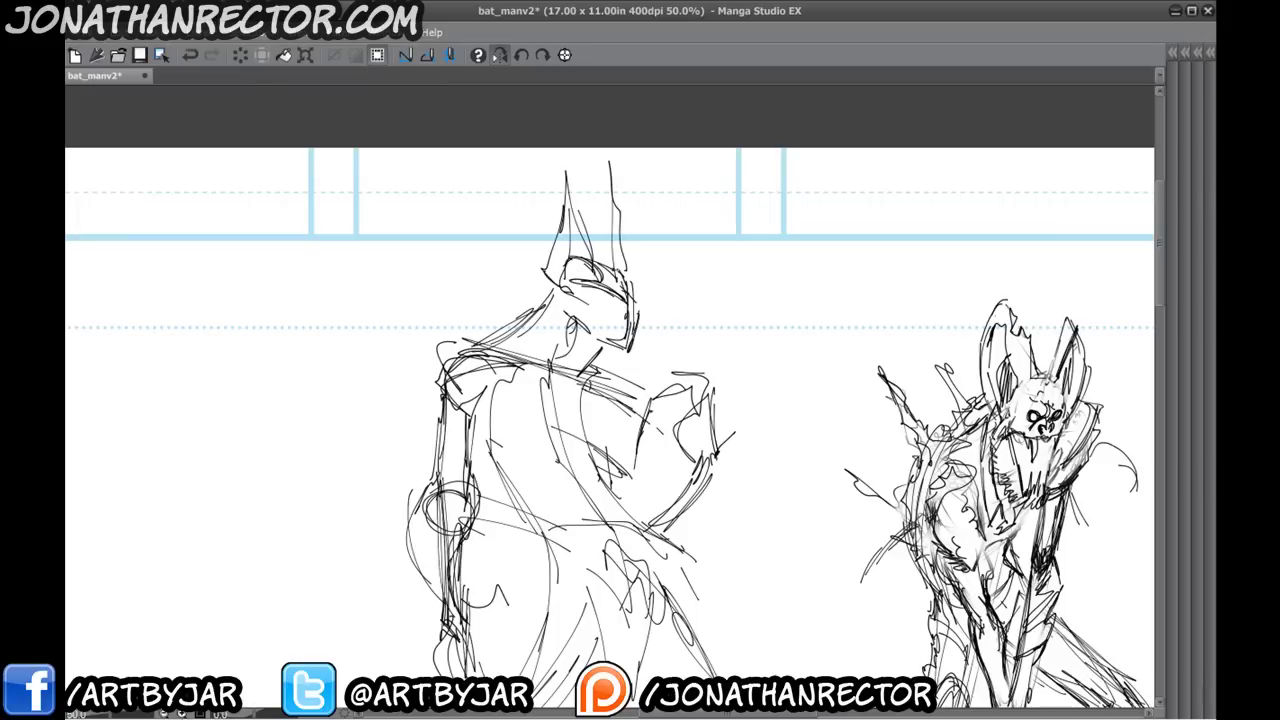
pyautogui.moveTo(618, 320); pyautogui.dragTo(625, 281)
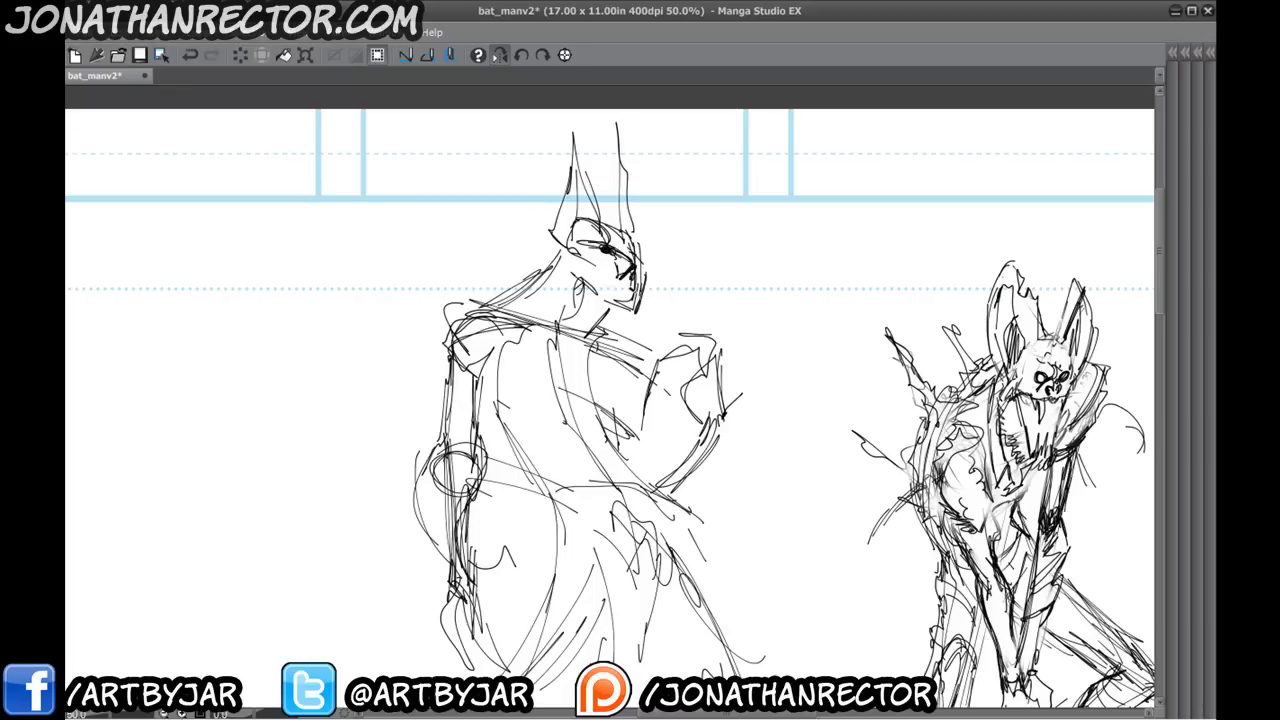
pyautogui.moveTo(624, 318)
pyautogui.mouseDown()
pyautogui.moveTo(579, 291)
pyautogui.moveTo(590, 282)
pyautogui.mouseUp()
pyautogui.moveTo(596, 278); pyautogui.dragTo(606, 284)
pyautogui.moveTo(582, 274)
pyautogui.mouseDown()
pyautogui.moveTo(560, 292)
pyautogui.moveTo(580, 296)
pyautogui.mouseUp()
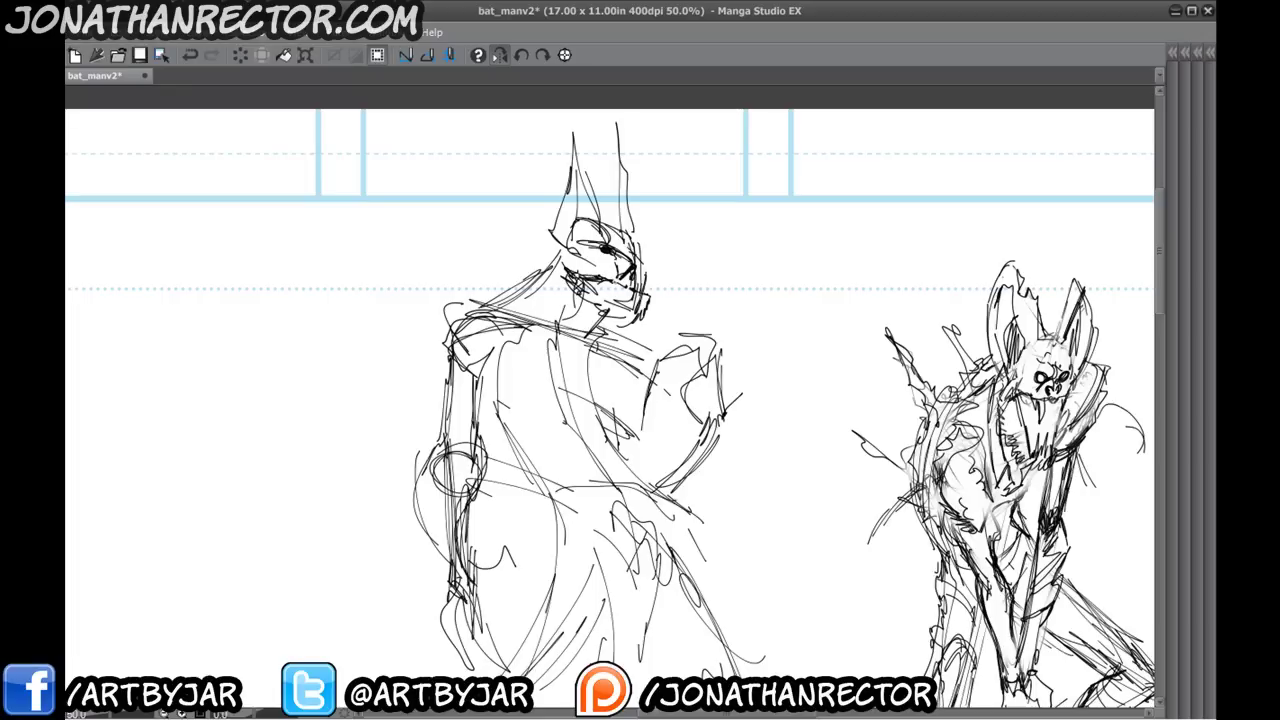
pyautogui.moveTo(600, 340); pyautogui.dragTo(618, 354)
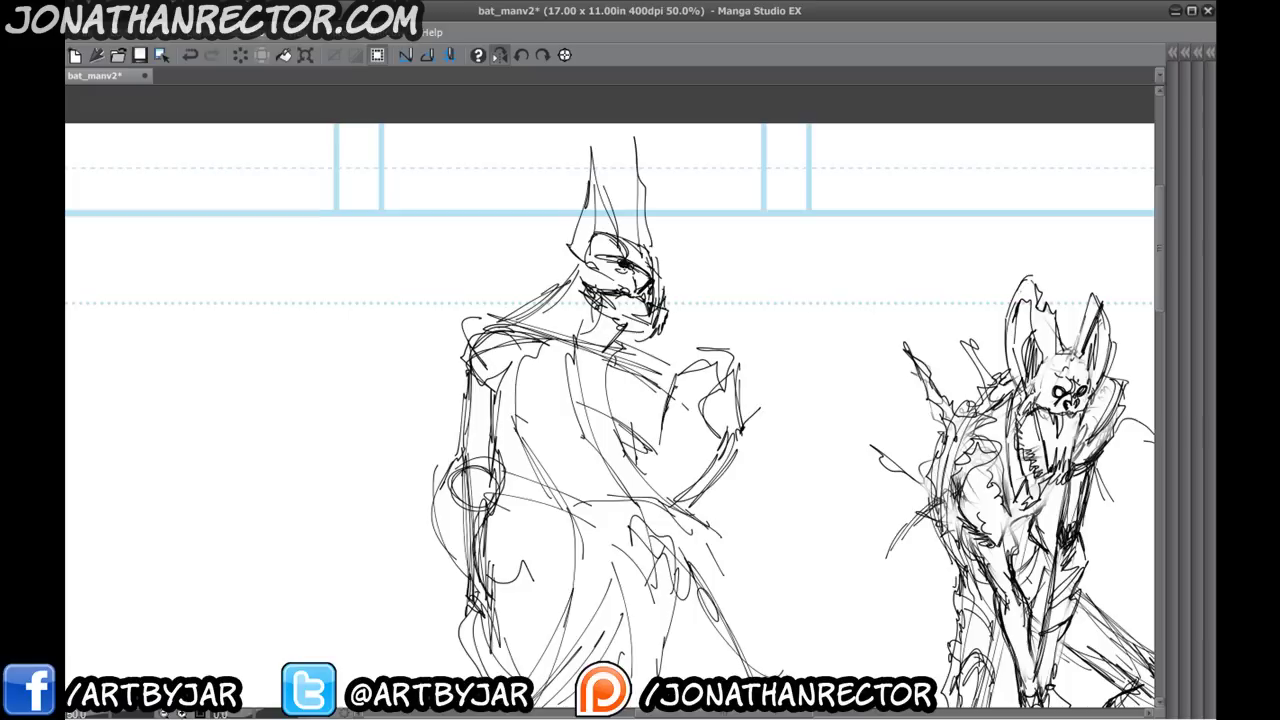
pyautogui.moveTo(610, 400); pyautogui.dragTo(694, 332)
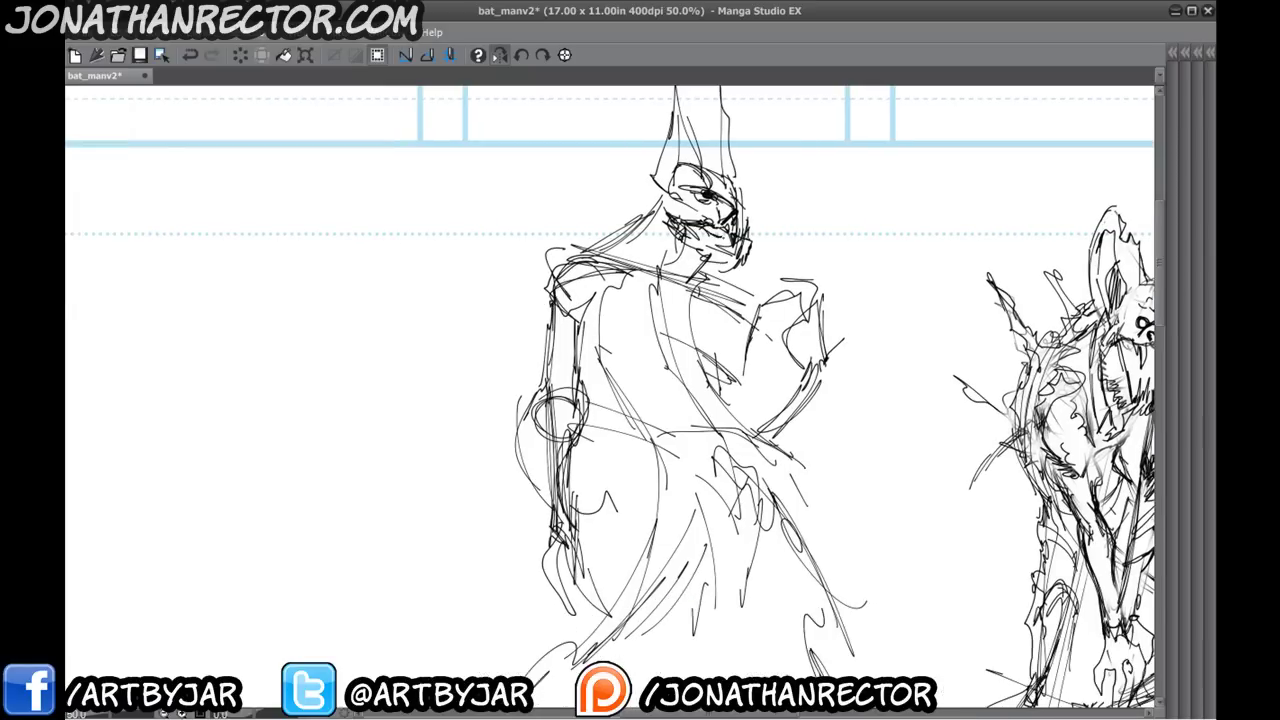
pyautogui.moveTo(610, 400); pyautogui.dragTo(512, 436)
pyautogui.hotkey('ctrl', 'z')
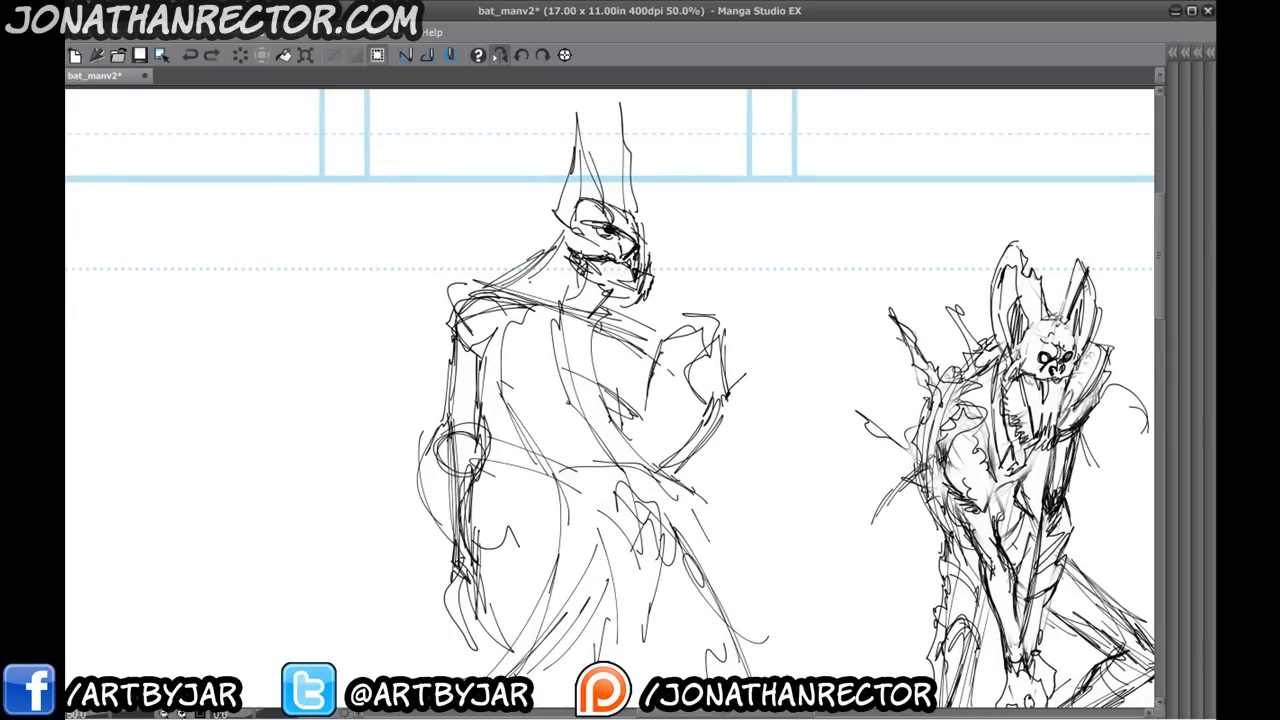
pyautogui.hotkey('ctrl', 'z')
pyautogui.hotkey('ctrl', 'z')
pyautogui.hotkey('ctrl', 'z')
pyautogui.hotkey('ctrl', 'z')
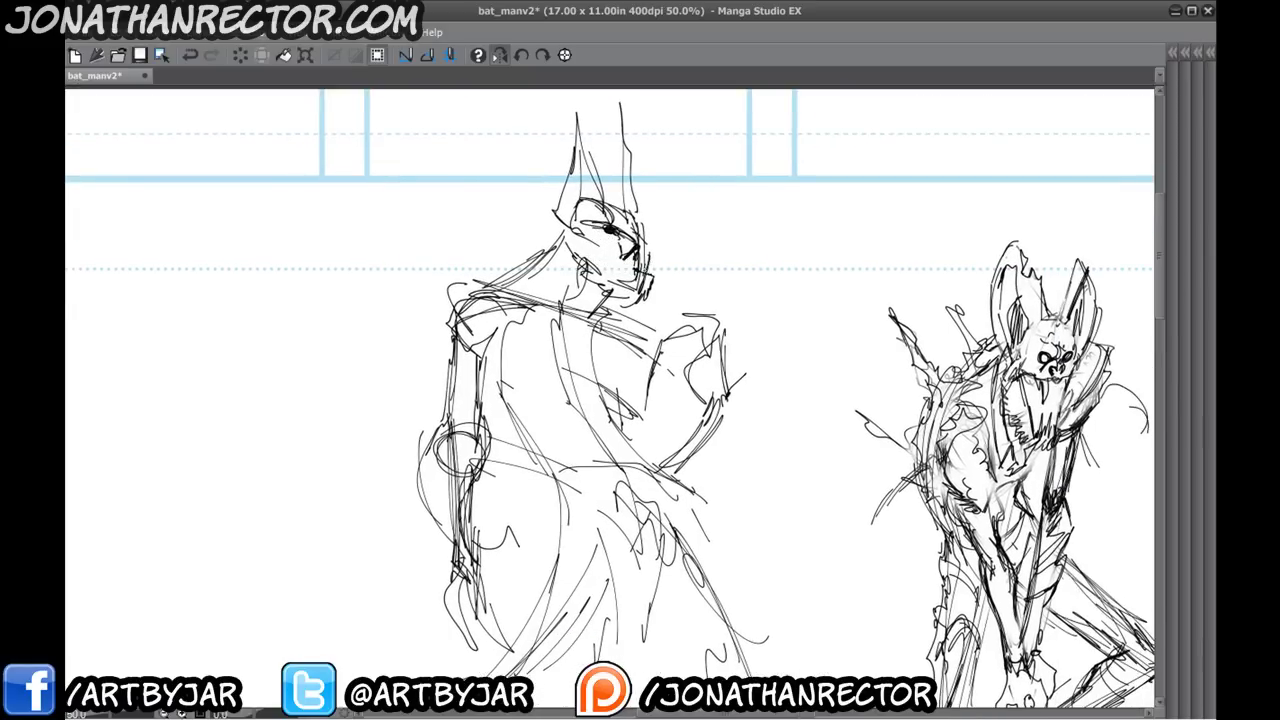
pyautogui.hotkey('ctrl', 'z')
# - Draw the fourth figure's snout and a gaping mouth with long fangs reaching down to the neck
pyautogui.moveTo(615, 231); pyautogui.dragTo(624, 241)
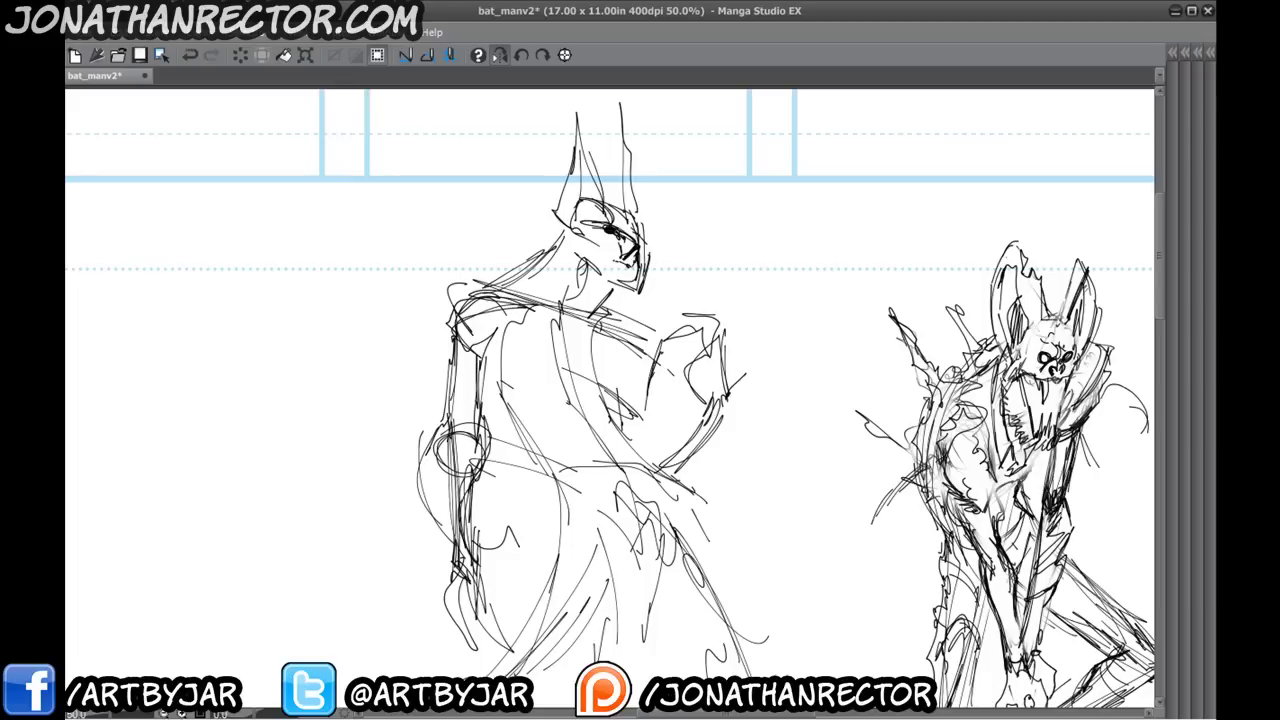
pyautogui.moveTo(589, 264); pyautogui.dragTo(609, 259)
pyautogui.moveTo(572, 246); pyautogui.dragTo(588, 278)
pyautogui.moveTo(590, 266)
pyautogui.mouseDown()
pyautogui.moveTo(574, 292)
pyautogui.moveTo(586, 314)
pyautogui.mouseUp()
pyautogui.moveTo(600, 278)
pyautogui.mouseDown()
pyautogui.moveTo(590, 322)
pyautogui.moveTo(600, 296)
pyautogui.mouseUp()
pyautogui.moveTo(612, 266); pyautogui.dragTo(598, 318)
pyautogui.moveTo(624, 266); pyautogui.dragTo(610, 310)
pyautogui.moveTo(610, 304)
pyautogui.mouseDown()
pyautogui.moveTo(588, 334)
pyautogui.moveTo(570, 334)
pyautogui.mouseUp()
# - Sketch jagged fur tufts along the back of the fourth figure's neck and head
pyautogui.moveTo(576, 286)
pyautogui.mouseDown()
pyautogui.moveTo(564, 326)
pyautogui.moveTo(554, 292)
pyautogui.mouseUp()
pyautogui.moveTo(556, 242)
pyautogui.mouseDown()
pyautogui.moveTo(526, 280)
pyautogui.moveTo(518, 252)
pyautogui.mouseUp()
pyautogui.moveTo(530, 210)
pyautogui.mouseDown()
pyautogui.moveTo(516, 228)
pyautogui.moveTo(520, 194)
pyautogui.mouseUp()
pyautogui.moveTo(542, 204)
pyautogui.mouseDown()
pyautogui.moveTo(526, 178)
pyautogui.moveTo(552, 168)
pyautogui.mouseUp()
pyautogui.moveTo(552, 180)
pyautogui.mouseDown()
pyautogui.moveTo(566, 166)
pyautogui.moveTo(606, 180)
pyautogui.moveTo(690, 137)
pyautogui.mouseUp()
pyautogui.moveTo(624, 212)
pyautogui.mouseDown()
pyautogui.moveTo(580, 228)
pyautogui.moveTo(566, 250)
pyautogui.moveTo(584, 219)
pyautogui.moveTo(594, 230)
pyautogui.moveTo(475, 214)
pyautogui.mouseUp()
pyautogui.hotkey('ctrl', 'z')
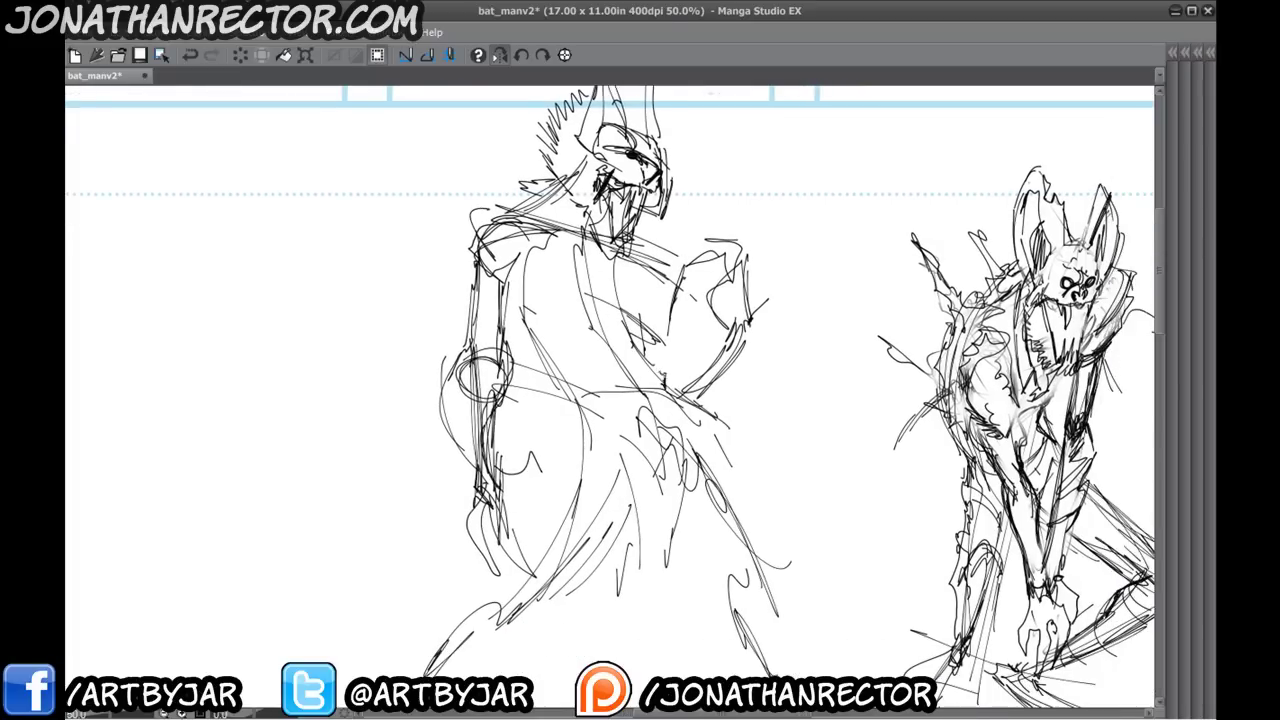
# - Define the fourth figure's waist with hip strokes and draw the arched lower edge of the ribcage
pyautogui.moveTo(644, 384)
pyautogui.mouseDown()
pyautogui.moveTo(566, 374)
pyautogui.moveTo(662, 448)
pyautogui.mouseUp()
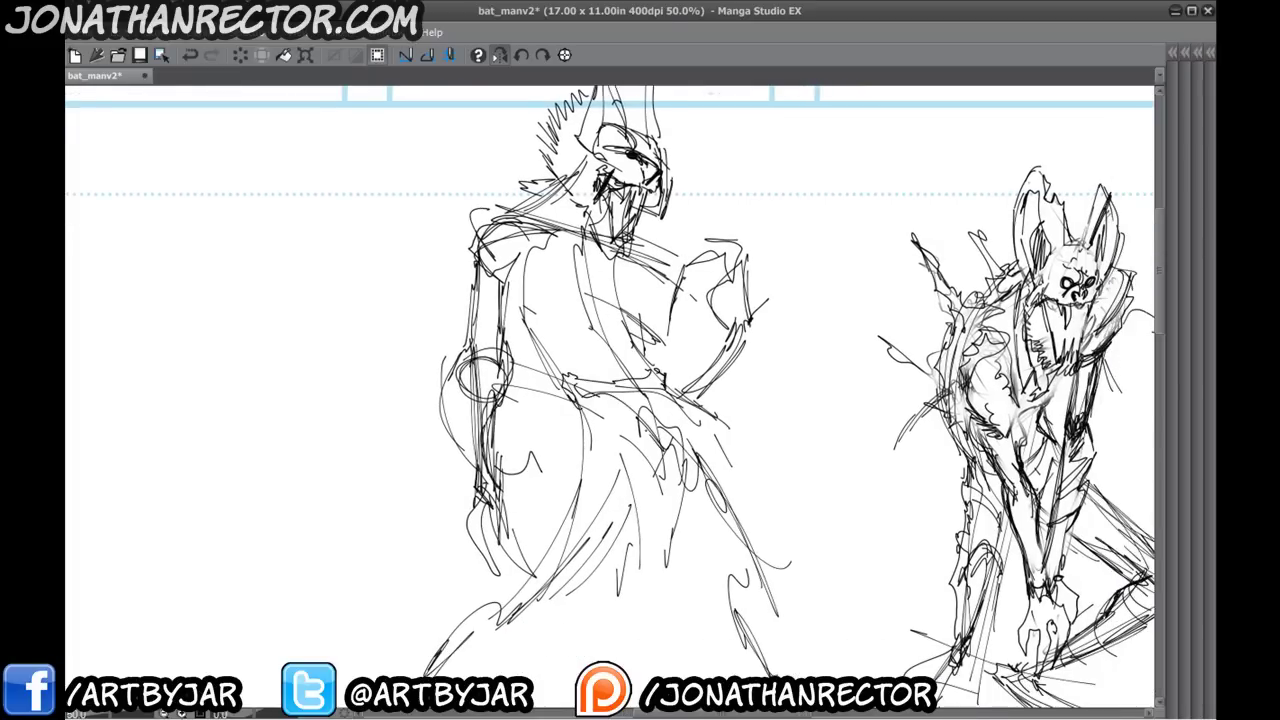
pyautogui.moveTo(590, 394); pyautogui.dragTo(650, 448)
pyautogui.moveTo(668, 386); pyautogui.dragTo(662, 450)
pyautogui.moveTo(628, 382); pyautogui.dragTo(634, 324)
pyautogui.moveTo(600, 342)
pyautogui.mouseDown()
pyautogui.moveTo(590, 309)
pyautogui.moveTo(532, 338)
pyautogui.moveTo(629, 332)
pyautogui.moveTo(621, 259)
pyautogui.mouseUp()
pyautogui.moveTo(540, 234); pyautogui.dragTo(530, 348)
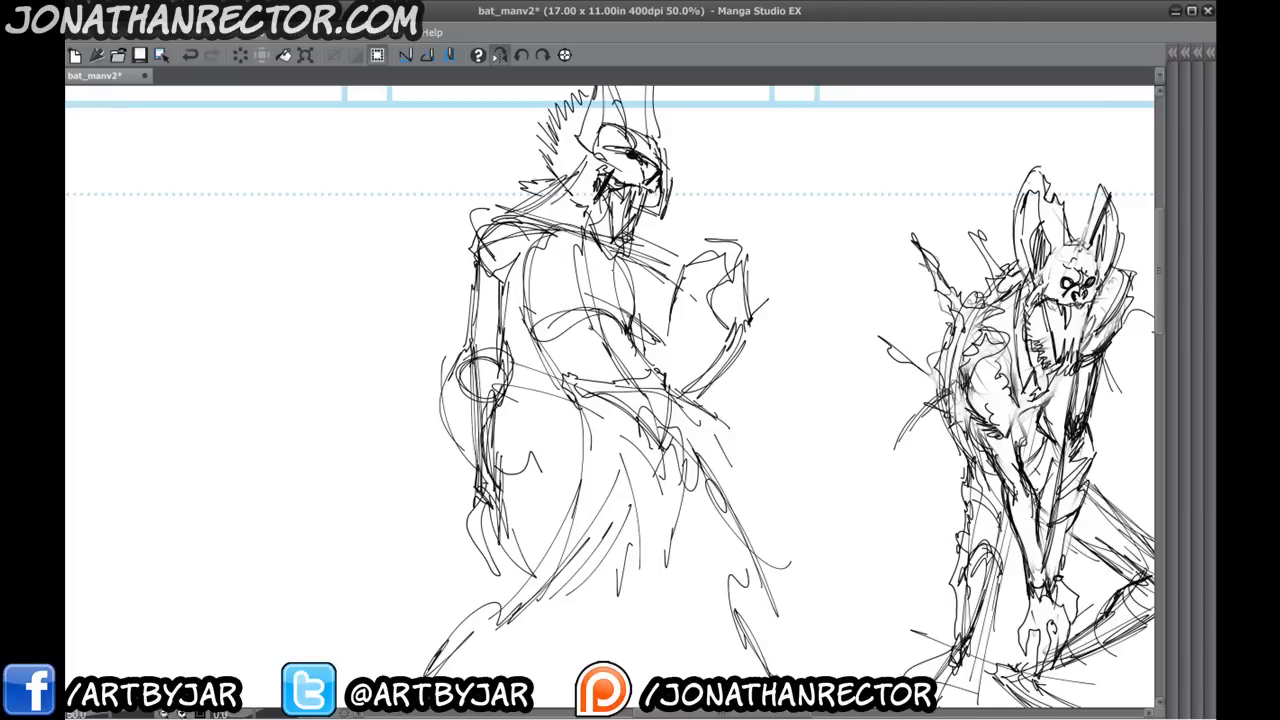
# - Refine the fourth figure's chest and shoulder contours and lighten the construction lines on the chest and elbow
pyautogui.moveTo(594, 254)
pyautogui.mouseDown()
pyautogui.moveTo(576, 236)
pyautogui.moveTo(482, 214)
pyautogui.moveTo(498, 246)
pyautogui.mouseUp()
pyautogui.moveTo(654, 272); pyautogui.dragTo(638, 297)
pyautogui.moveTo(462, 352)
pyautogui.mouseDown()
pyautogui.moveTo(443, 341)
pyautogui.moveTo(445, 356)
pyautogui.moveTo(543, 298)
pyautogui.mouseUp()
pyautogui.moveTo(530, 242); pyautogui.dragTo(495, 412)
pyautogui.moveTo(612, 194)
pyautogui.mouseDown()
pyautogui.moveTo(626, 246)
pyautogui.moveTo(604, 350)
pyautogui.mouseUp()
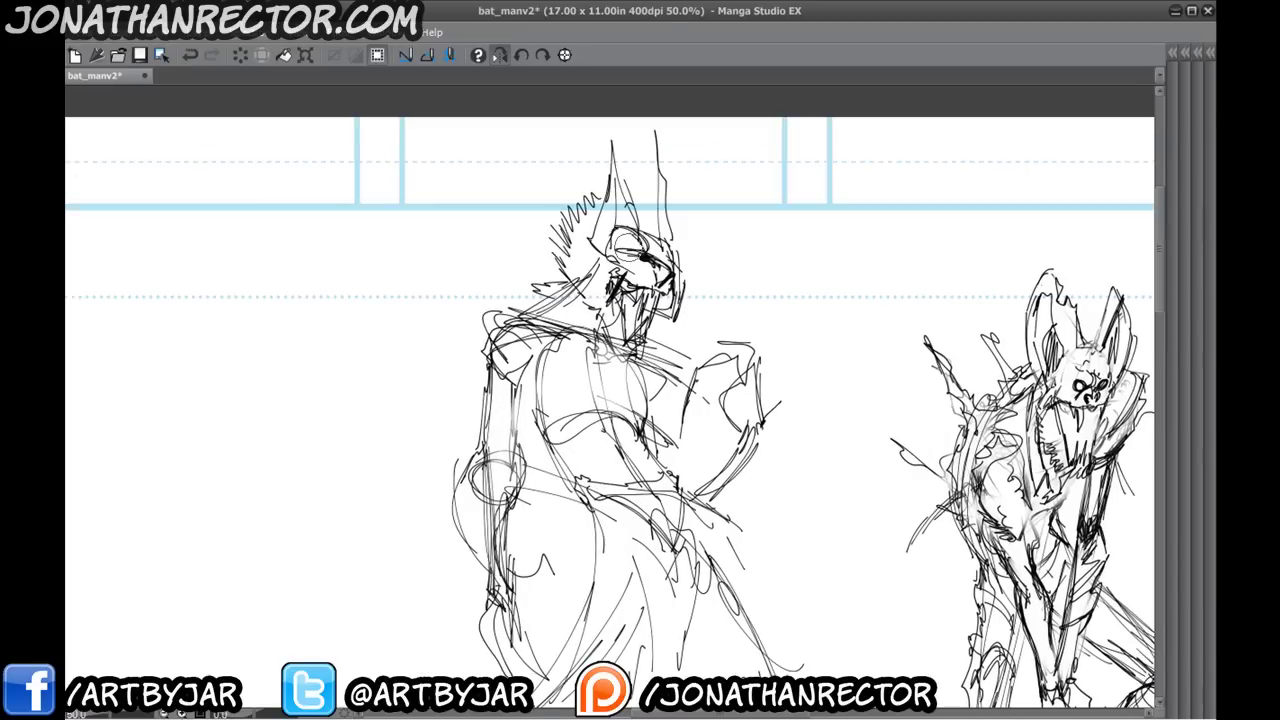
# - Fade the fourth figure's rough face lines and redraw the eye, nose, snout and fangs over them
pyautogui.moveTo(630, 236)
pyautogui.mouseDown()
pyautogui.moveTo(664, 306)
pyautogui.moveTo(596, 212)
pyautogui.moveTo(568, 298)
pyautogui.moveTo(544, 320)
pyautogui.mouseUp()
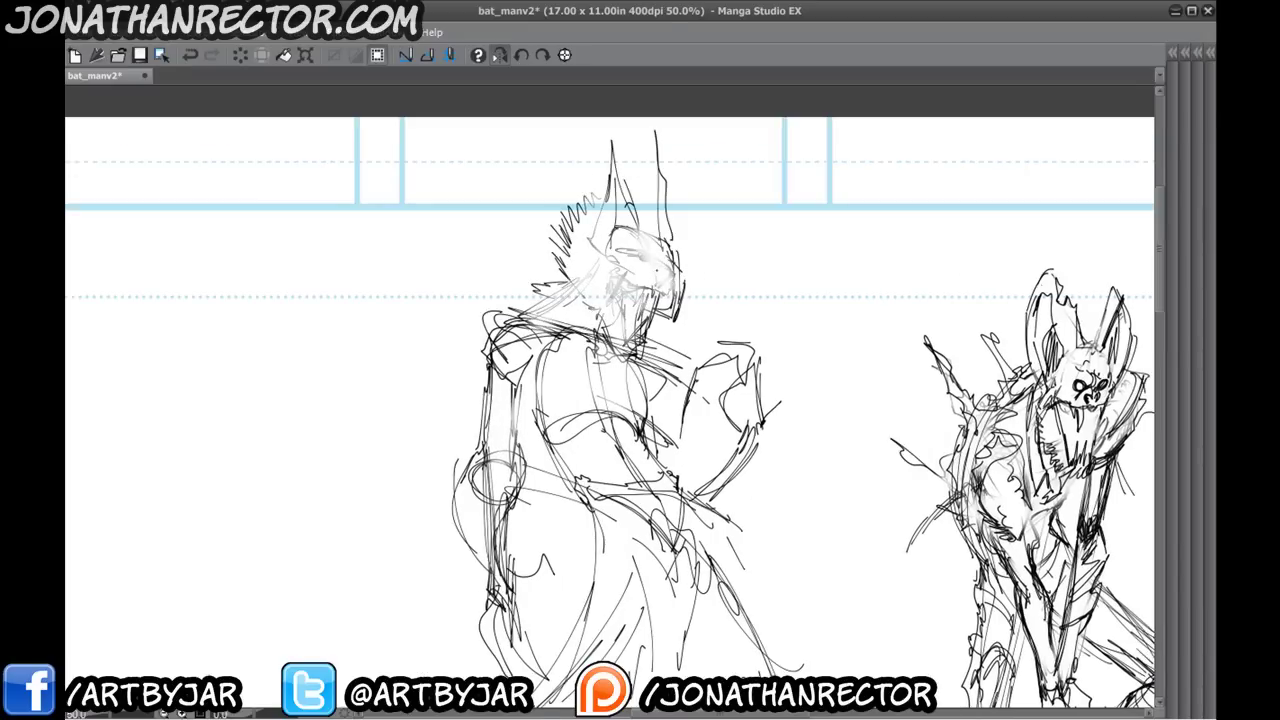
pyautogui.moveTo(654, 274); pyautogui.dragTo(662, 282)
pyautogui.moveTo(658, 283)
pyautogui.mouseDown()
pyautogui.moveTo(646, 298)
pyautogui.moveTo(659, 277)
pyautogui.mouseUp()
pyautogui.hotkey('ctrl', 'z')
pyautogui.hotkey('ctrl', 'z')
pyautogui.hotkey('ctrl', 'z')
pyautogui.hotkey('ctrl', 'z')
pyautogui.moveTo(650, 273); pyautogui.dragTo(657, 270)
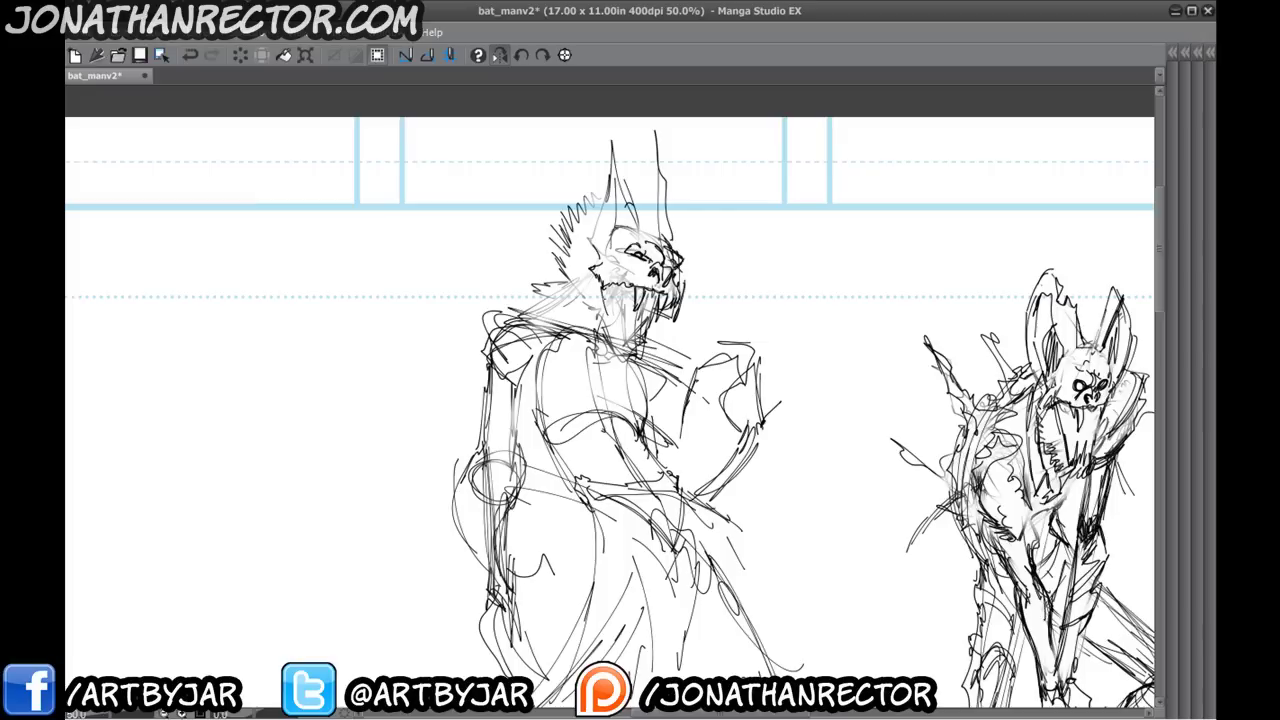
# - Refine the open jaw and neck lines and add spiky fur around the base of the rear ear
pyautogui.moveTo(602, 289)
pyautogui.mouseDown()
pyautogui.moveTo(618, 350)
pyautogui.moveTo(640, 352)
pyautogui.mouseUp()
pyautogui.moveTo(655, 326)
pyautogui.mouseDown()
pyautogui.moveTo(638, 384)
pyautogui.moveTo(574, 290)
pyautogui.moveTo(562, 296)
pyautogui.mouseUp()
pyautogui.moveTo(596, 234); pyautogui.dragTo(588, 254)
pyautogui.moveTo(604, 190); pyautogui.dragTo(590, 232)
pyautogui.moveTo(618, 210); pyautogui.dragTo(604, 230)
pyautogui.moveTo(596, 196); pyautogui.dragTo(602, 132)
pyautogui.moveTo(590, 222); pyautogui.dragTo(574, 140)
pyautogui.moveTo(584, 254); pyautogui.dragTo(572, 210)
# - Add pointed fur strokes between the fourth figure's ears and build up the forward ear
pyautogui.moveTo(606, 214); pyautogui.dragTo(610, 148)
pyautogui.moveTo(620, 244); pyautogui.dragTo(664, 226)
pyautogui.moveTo(660, 244); pyautogui.dragTo(636, 156)
pyautogui.moveTo(642, 240); pyautogui.dragTo(646, 166)
pyautogui.moveTo(542, 250)
pyautogui.mouseDown()
pyautogui.moveTo(561, 186)
pyautogui.moveTo(463, 294)
pyautogui.moveTo(507, 265)
pyautogui.mouseUp()
# - Lasso the fourth figure's head, scale it to 81%, shift it forward over the chest, and deselect it
pyautogui.press('Tab')
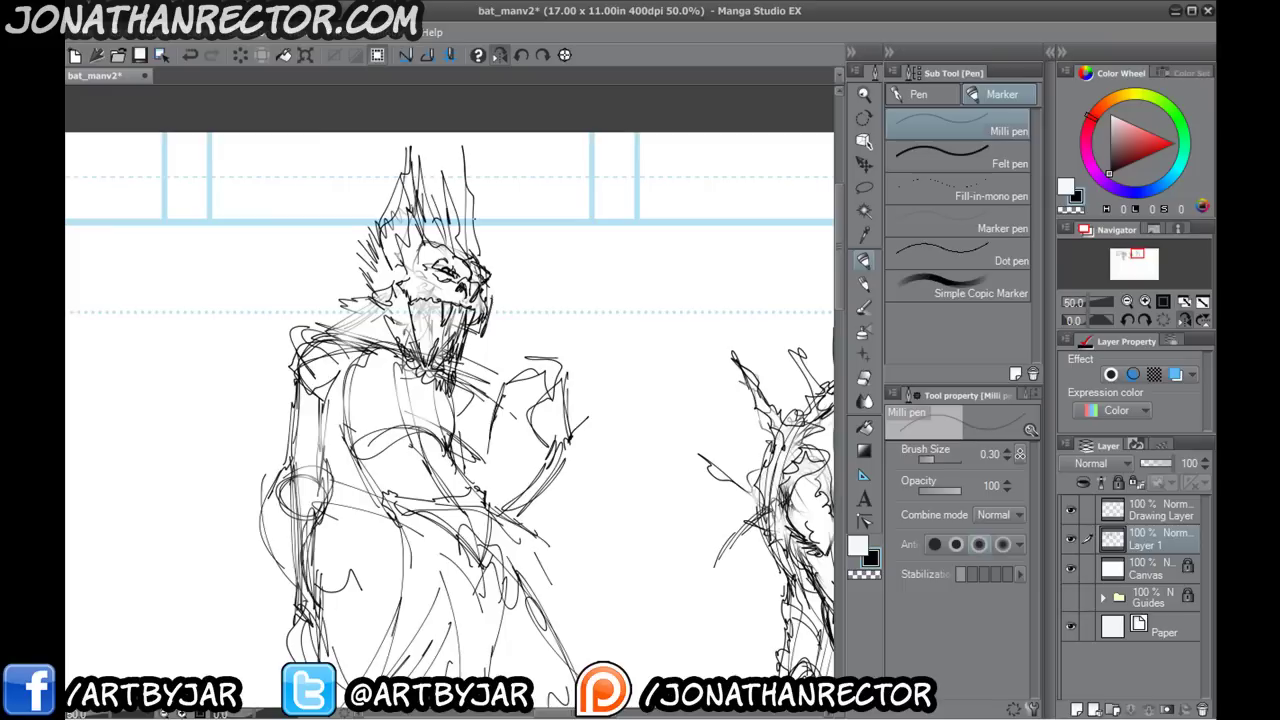
pyautogui.click(864, 187)
pyautogui.moveTo(436, 138)
pyautogui.mouseDown()
pyautogui.moveTo(463, 119)
pyautogui.moveTo(518, 263)
pyautogui.moveTo(471, 360)
pyautogui.moveTo(393, 372)
pyautogui.moveTo(351, 192)
pyautogui.moveTo(432, 134)
pyautogui.mouseUp()
pyautogui.click(462, 424)
pyautogui.moveTo(345, 133); pyautogui.dragTo(406, 177)
pyautogui.moveTo(433, 263); pyautogui.dragTo(428, 258)
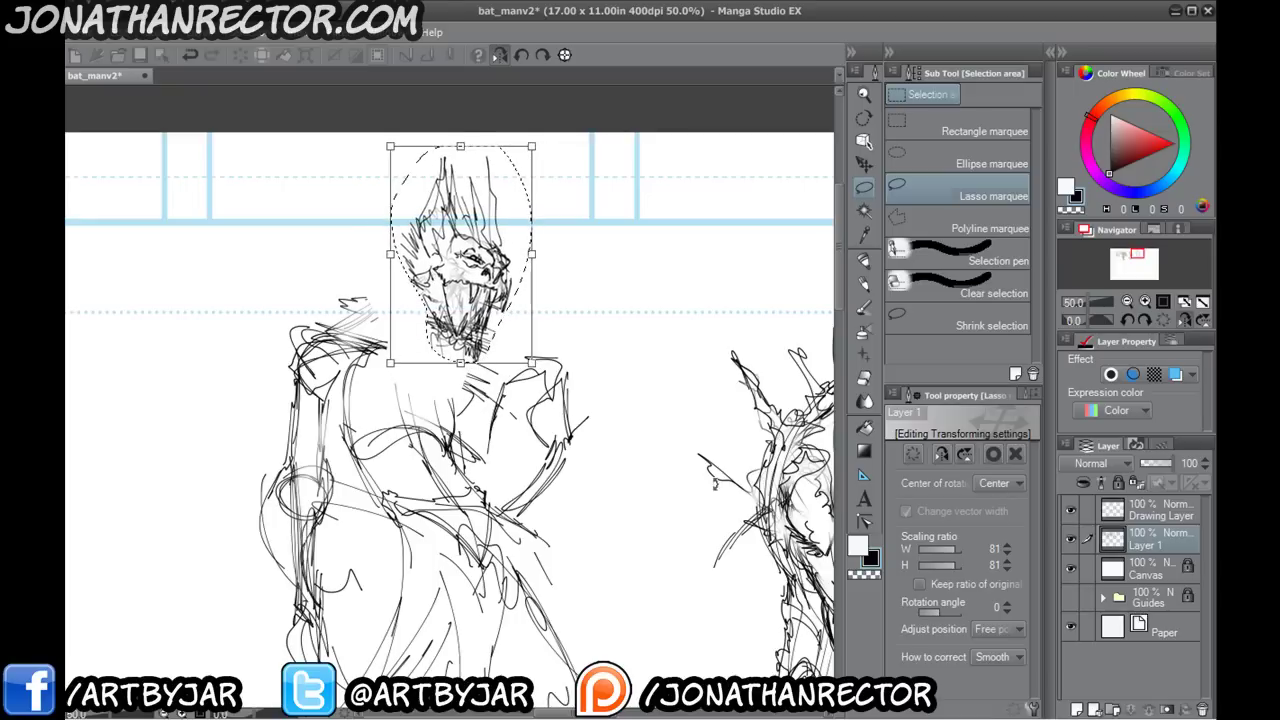
pyautogui.click(863, 303)
pyautogui.hotkey('ctrl', 'd')
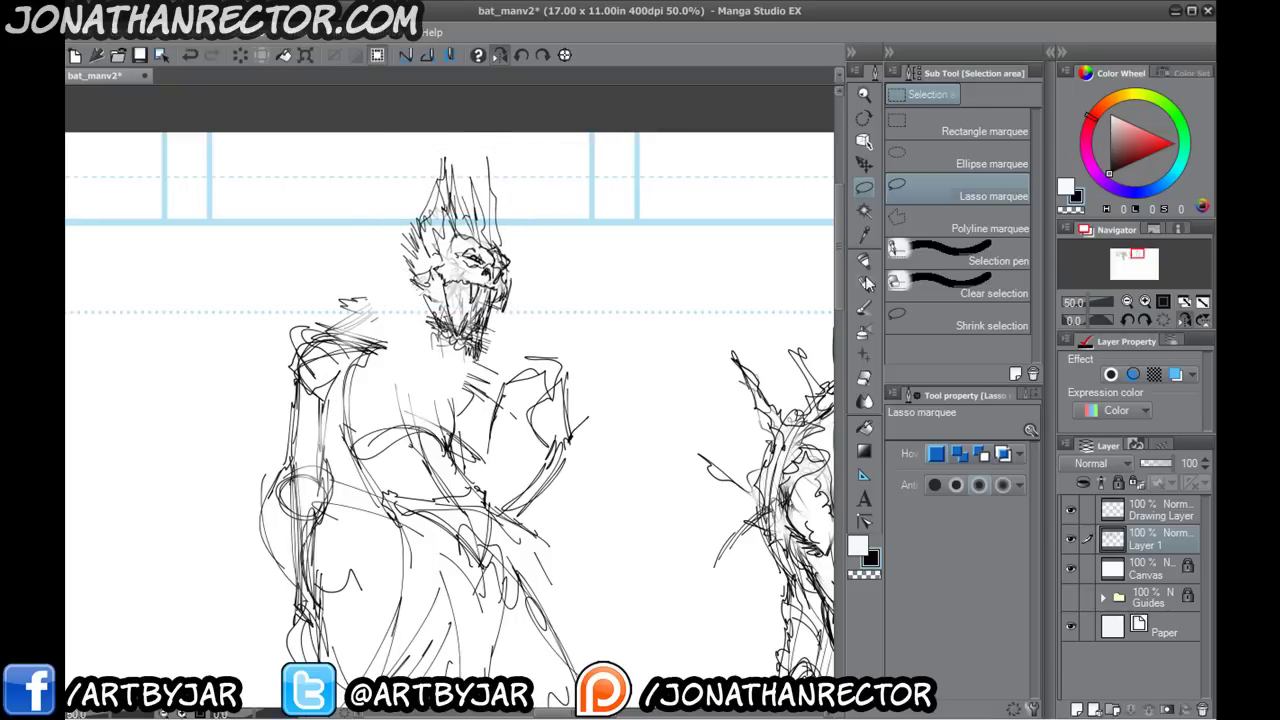
# - Sketch a hanging strand from behind the fourth figure's jaw to the chest with the Milli pen, ending in an oval ring
pyautogui.click(866, 279)
pyautogui.click(864, 260)
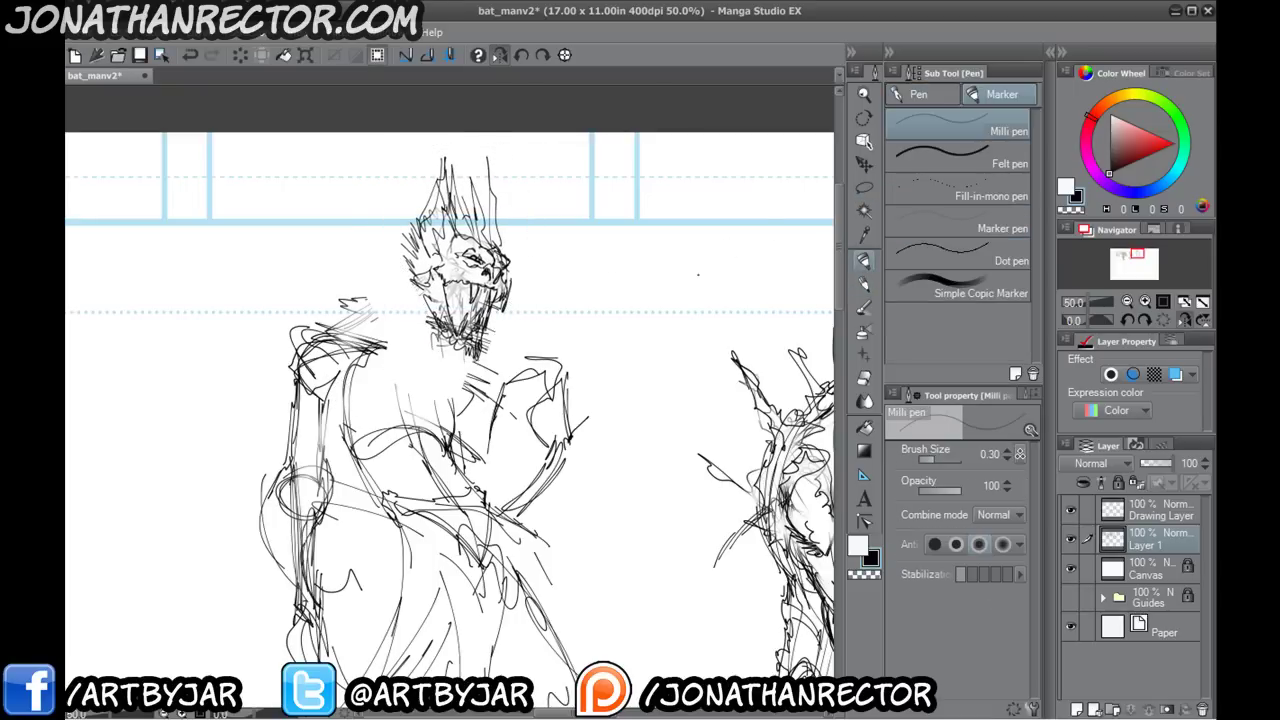
pyautogui.press('Tab')
pyautogui.moveTo(460, 335); pyautogui.dragTo(497, 238)
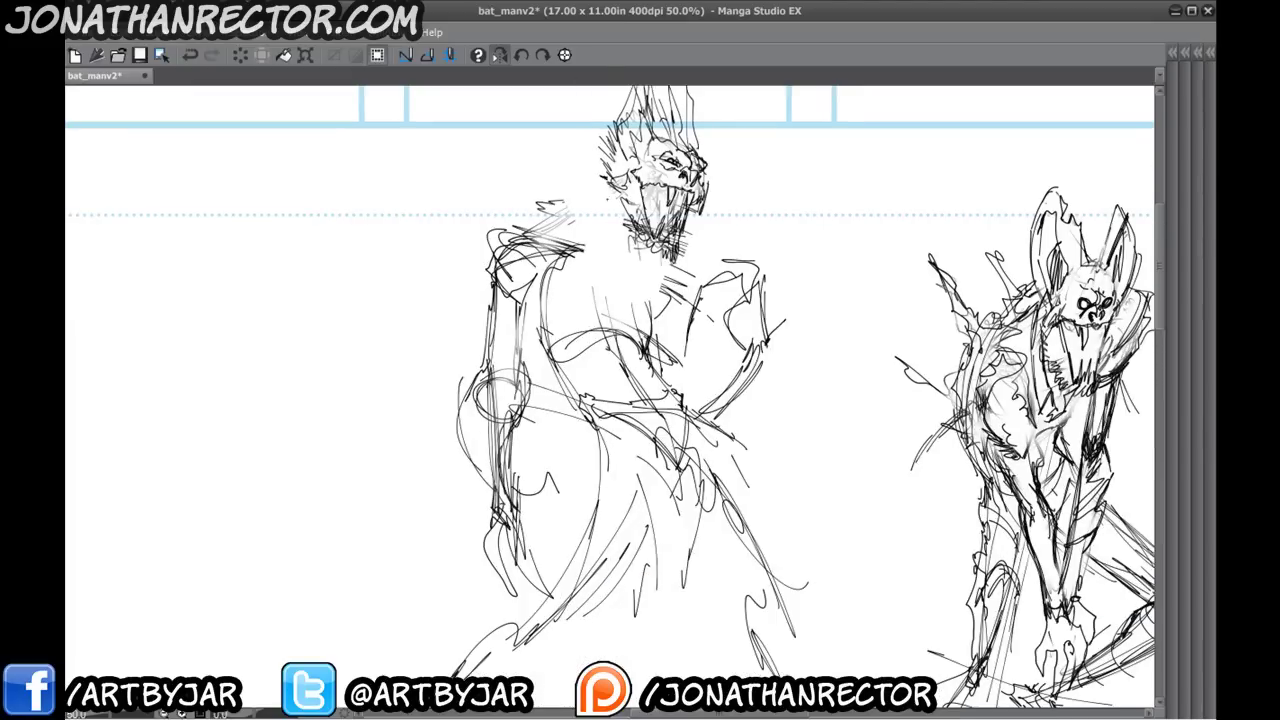
pyautogui.moveTo(574, 180)
pyautogui.mouseDown()
pyautogui.moveTo(606, 190)
pyautogui.moveTo(632, 262)
pyautogui.mouseUp()
pyautogui.moveTo(638, 208); pyautogui.dragTo(634, 300)
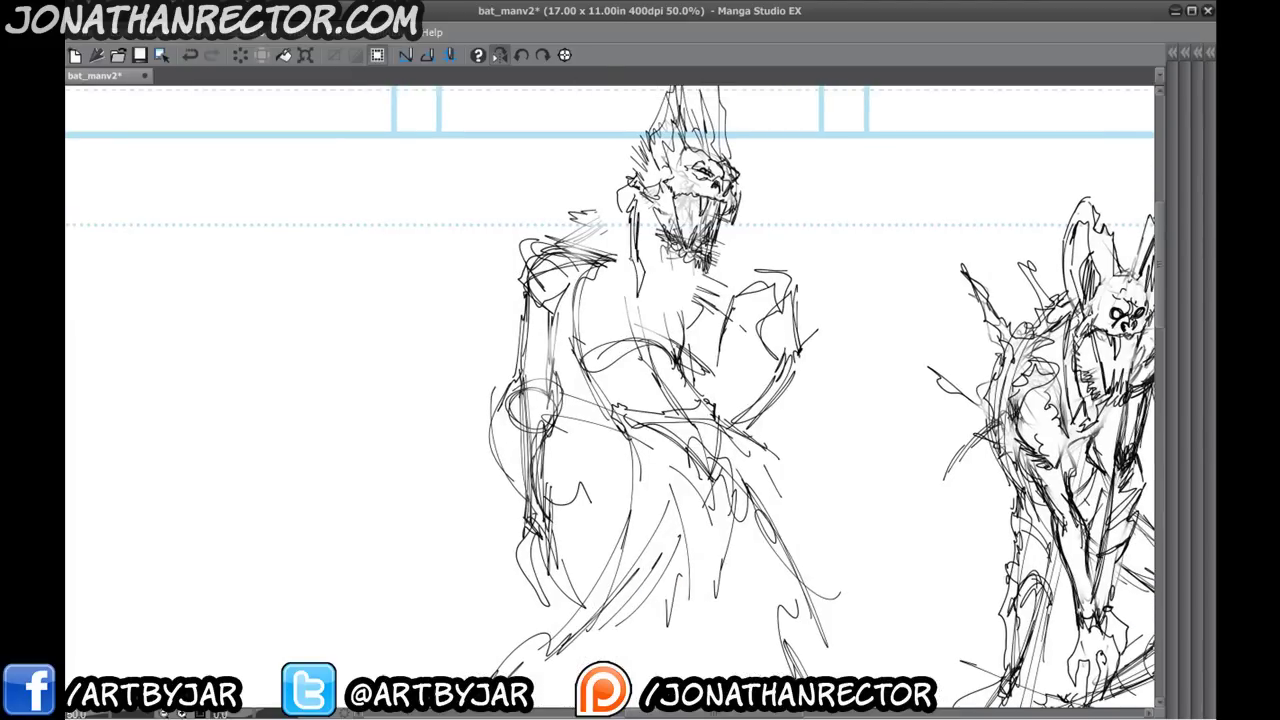
pyautogui.moveTo(622, 230); pyautogui.dragTo(635, 296)
pyautogui.moveTo(621, 196); pyautogui.dragTo(634, 296)
pyautogui.moveTo(642, 293)
pyautogui.mouseDown()
pyautogui.moveTo(624, 332)
pyautogui.moveTo(633, 316)
pyautogui.mouseUp()
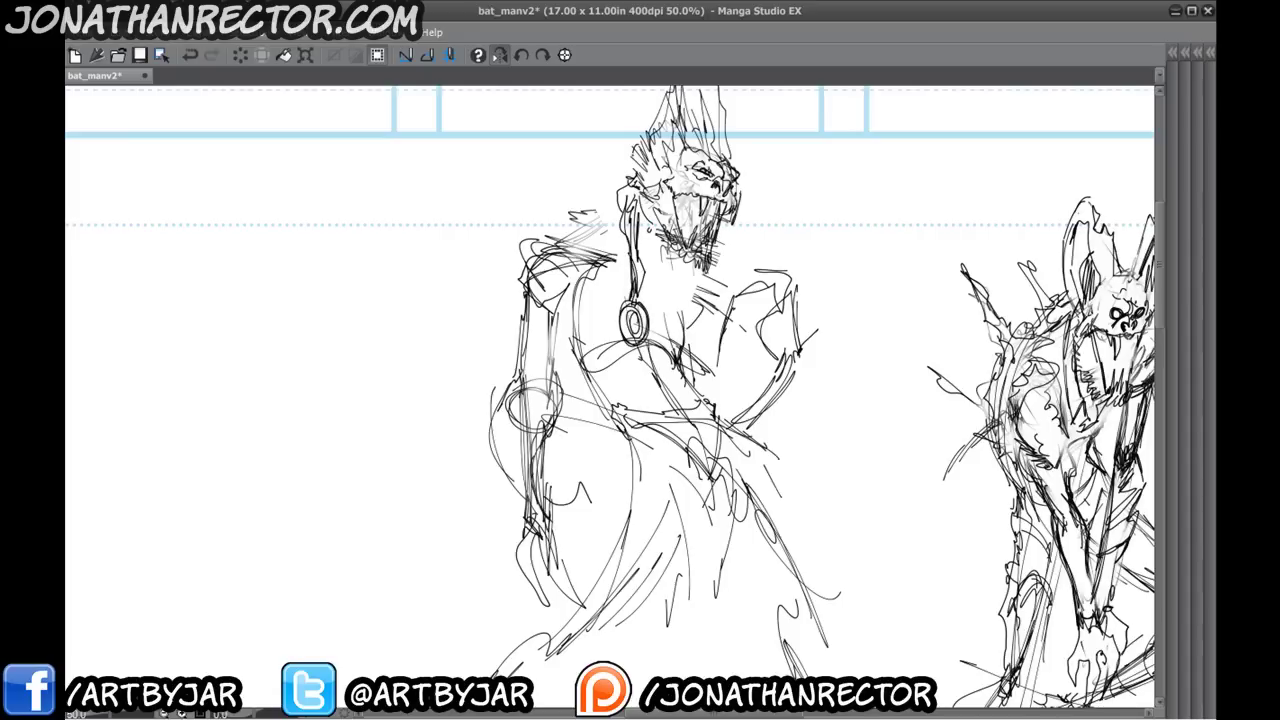
# - Redraw the fourth figure's two pointed ears with darker, sharper contour strokes
pyautogui.moveTo(649, 127)
pyautogui.mouseDown()
pyautogui.moveTo(622, 160)
pyautogui.moveTo(590, 304)
pyautogui.mouseUp()
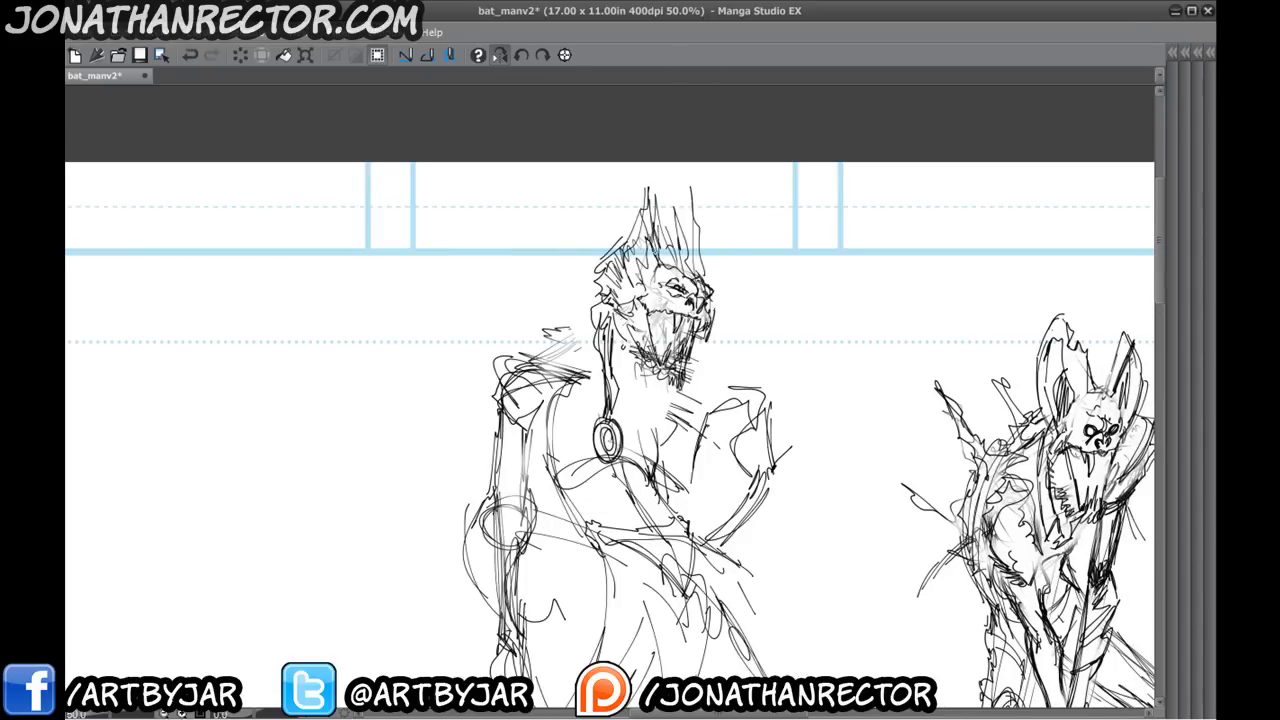
pyautogui.moveTo(656, 254)
pyautogui.mouseDown()
pyautogui.moveTo(646, 184)
pyautogui.moveTo(620, 286)
pyautogui.moveTo(675, 204)
pyautogui.moveTo(690, 280)
pyautogui.mouseUp()
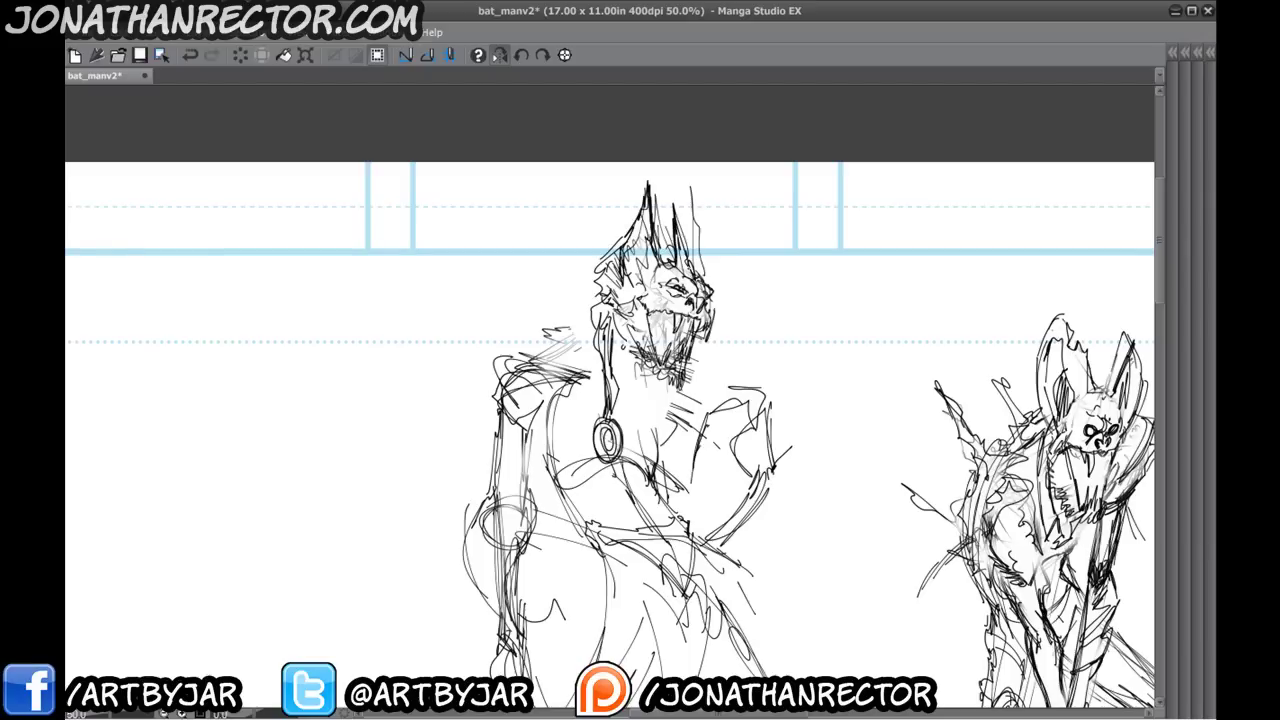
pyautogui.moveTo(680, 222); pyautogui.dragTo(690, 268)
pyautogui.moveTo(667, 224)
pyautogui.mouseDown()
pyautogui.moveTo(663, 184)
pyautogui.moveTo(707, 255)
pyautogui.moveTo(674, 237)
pyautogui.moveTo(672, 196)
pyautogui.moveTo(702, 282)
pyautogui.mouseUp()
# - Add spiky fur to the near shoulder and connect the fourth figure's neck to both shoulders
pyautogui.moveTo(535, 333)
pyautogui.mouseDown()
pyautogui.moveTo(559, 285)
pyautogui.moveTo(528, 298)
pyautogui.moveTo(500, 338)
pyautogui.mouseUp()
pyautogui.moveTo(703, 326); pyautogui.dragTo(753, 339)
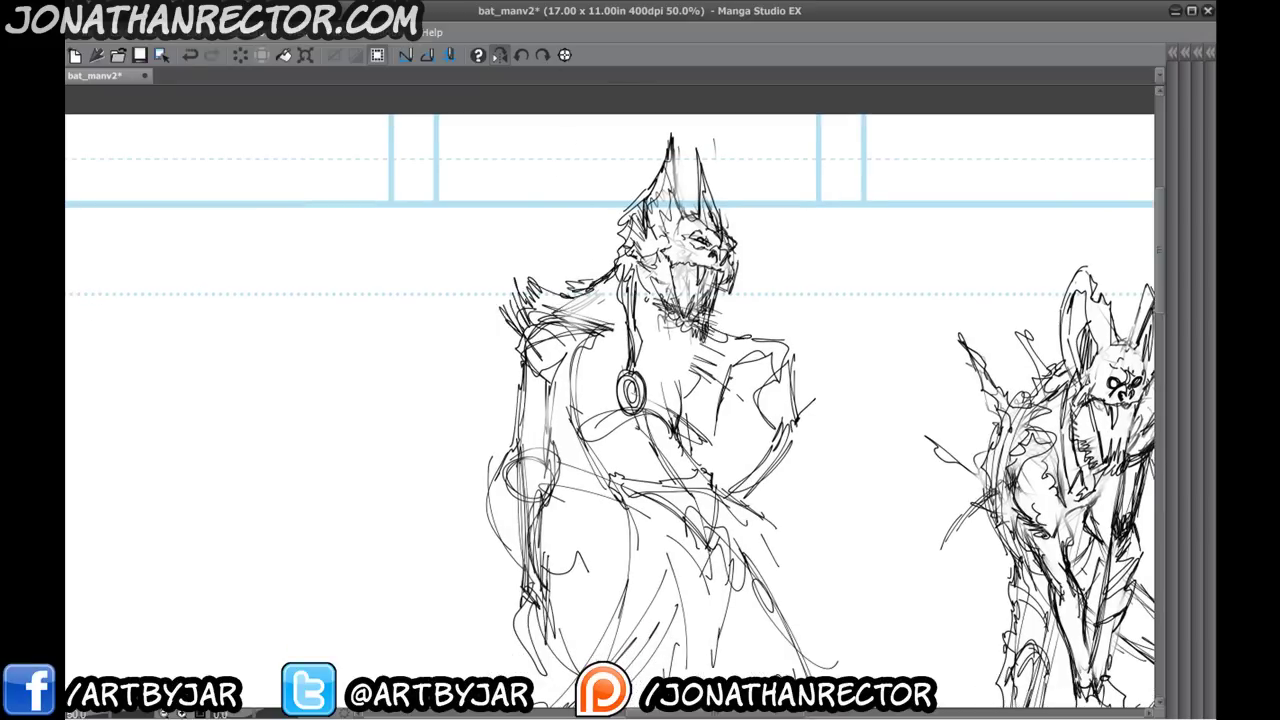
pyautogui.moveTo(684, 320); pyautogui.dragTo(647, 331)
pyautogui.moveTo(684, 325); pyautogui.dragTo(661, 337)
pyautogui.moveTo(660, 460); pyautogui.dragTo(632, 382)
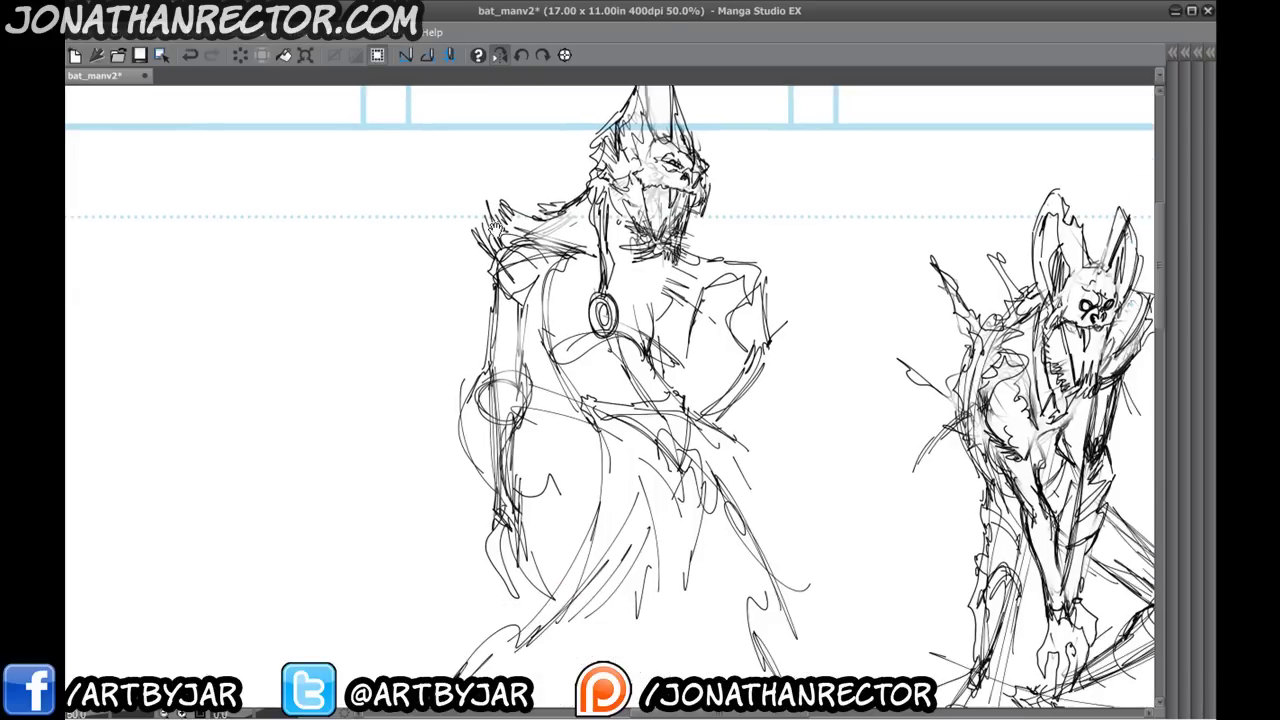
pyautogui.moveTo(489, 221); pyautogui.dragTo(503, 237)
# - Draw the lower edges of the fourth figure's chest muscles on both sides of the oval pendant
pyautogui.moveTo(679, 303); pyautogui.dragTo(646, 337)
pyautogui.moveTo(682, 301); pyautogui.dragTo(648, 331)
pyautogui.moveTo(680, 302)
pyautogui.mouseDown()
pyautogui.moveTo(640, 335)
pyautogui.moveTo(550, 316)
pyautogui.moveTo(572, 340)
pyautogui.mouseUp()
pyautogui.moveTo(608, 254); pyautogui.dragTo(626, 344)
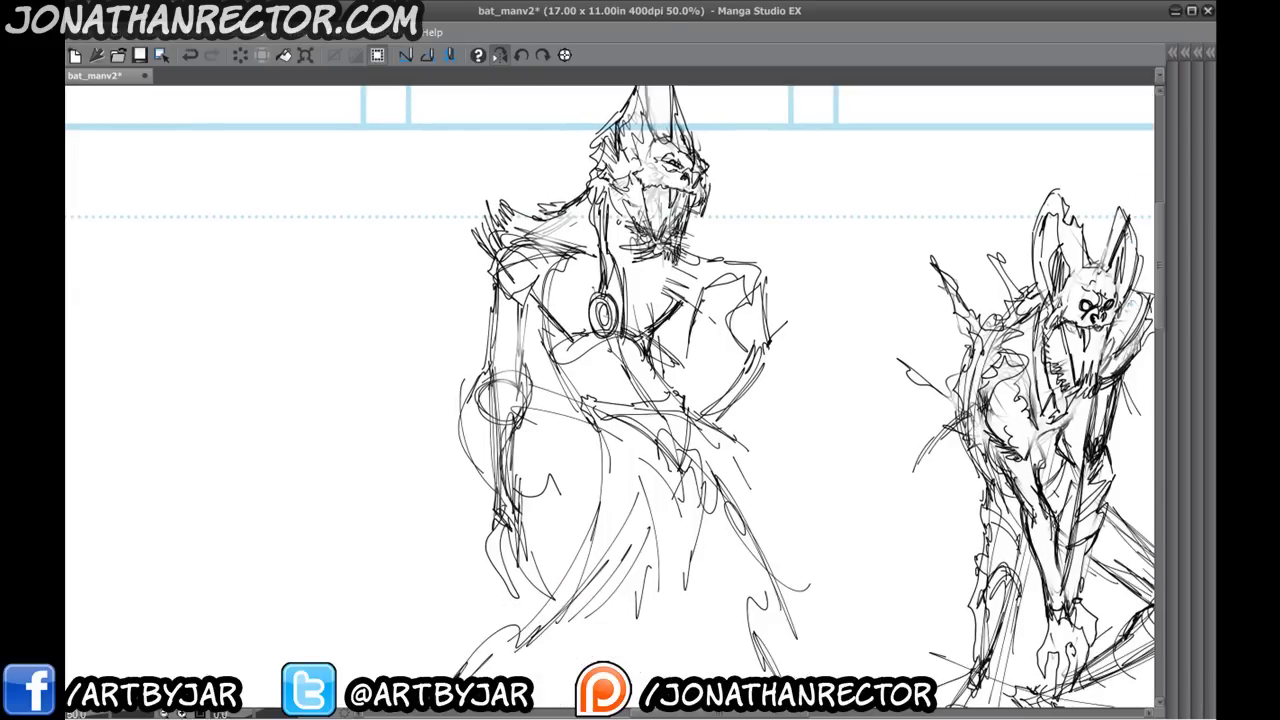
pyautogui.moveTo(640, 400); pyautogui.dragTo(667, 389)
pyautogui.moveTo(584, 240)
pyautogui.mouseDown()
pyautogui.moveTo(624, 247)
pyautogui.moveTo(590, 244)
pyautogui.mouseUp()
pyautogui.moveTo(640, 400); pyautogui.dragTo(652, 376)
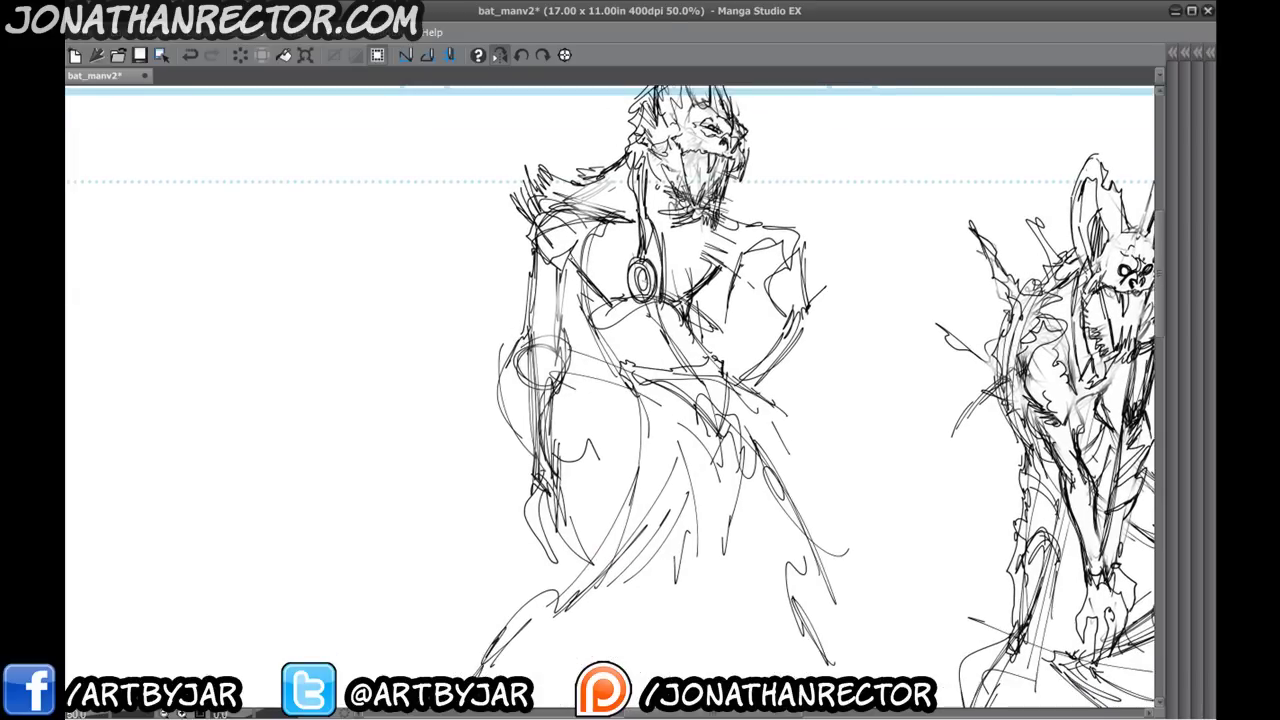
# - Strengthen the near shoulder's contour and define the upper arm down to the elbow
pyautogui.moveTo(526, 276); pyautogui.dragTo(580, 254)
pyautogui.moveTo(538, 214)
pyautogui.mouseDown()
pyautogui.moveTo(530, 288)
pyautogui.moveTo(558, 214)
pyautogui.mouseUp()
pyautogui.moveTo(572, 200)
pyautogui.mouseDown()
pyautogui.moveTo(626, 230)
pyautogui.moveTo(606, 209)
pyautogui.mouseUp()
pyautogui.moveTo(640, 400); pyautogui.dragTo(644, 378)
pyautogui.moveTo(570, 243); pyautogui.dragTo(557, 321)
pyautogui.moveTo(563, 245); pyautogui.dragTo(556, 337)
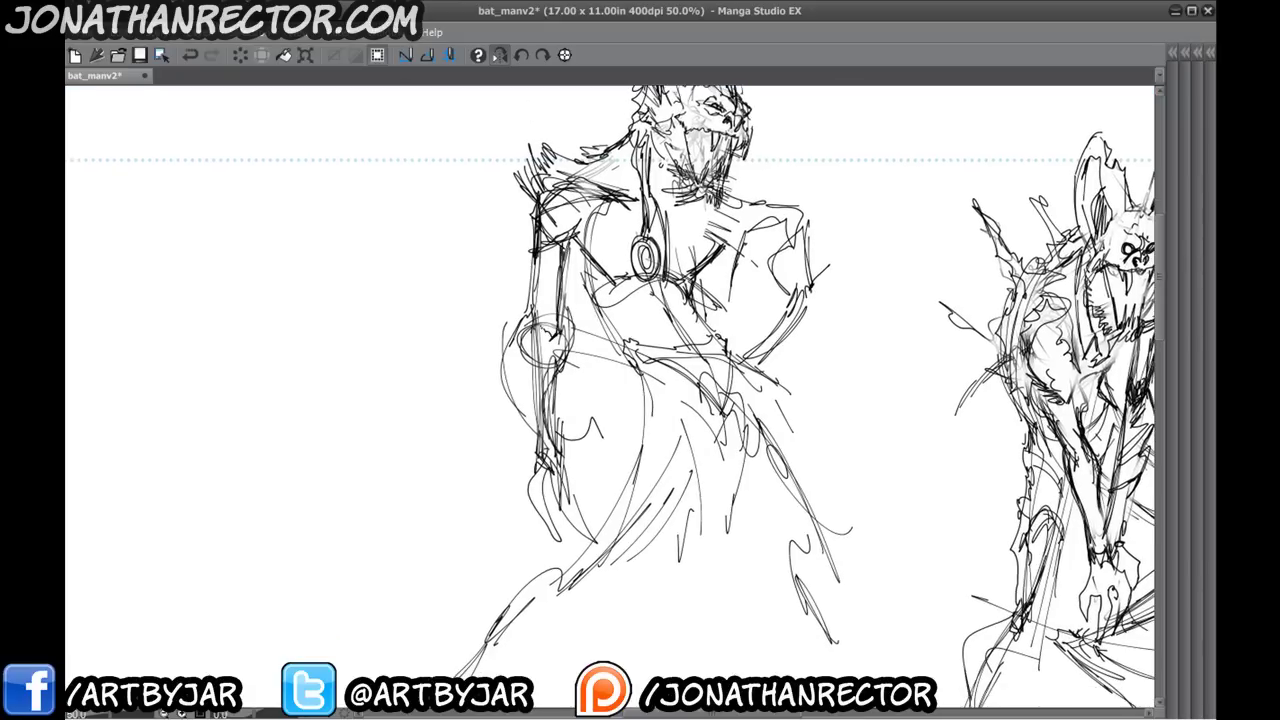
pyautogui.moveTo(543, 256); pyautogui.dragTo(543, 335)
# - Erase the outer upper-arm and elbow lines on the near arm and redraw its inner contour
pyautogui.press('e')
pyautogui.moveTo(528, 281)
pyautogui.mouseDown()
pyautogui.moveTo(526, 268)
pyautogui.moveTo(541, 336)
pyautogui.mouseUp()
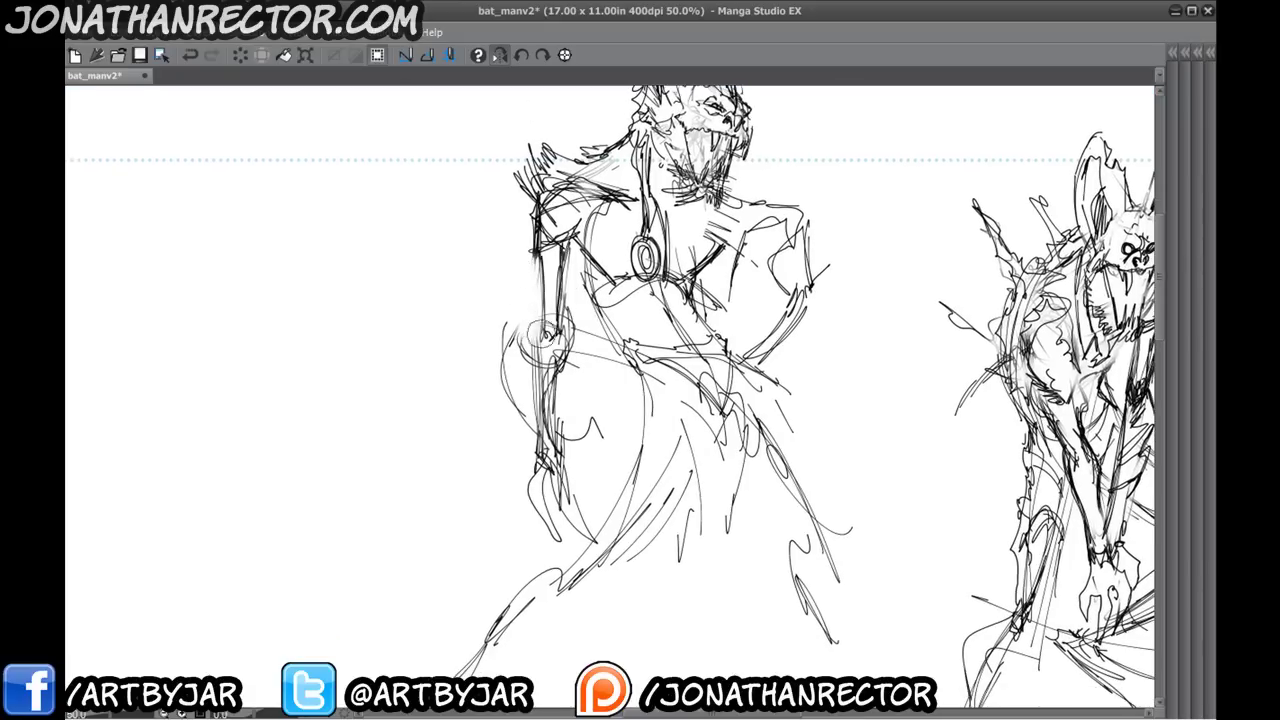
pyautogui.moveTo(570, 252); pyautogui.dragTo(556, 344)
pyautogui.moveTo(566, 244); pyautogui.dragTo(560, 314)
# - Draw the fourth figure's side contour from the armpit down to the waist
pyautogui.moveTo(572, 236)
pyautogui.mouseDown()
pyautogui.moveTo(564, 276)
pyautogui.moveTo(626, 338)
pyautogui.moveTo(680, 358)
pyautogui.mouseUp()
pyautogui.moveTo(702, 296); pyautogui.dragTo(726, 342)
pyautogui.moveTo(548, 378); pyautogui.dragTo(560, 452)
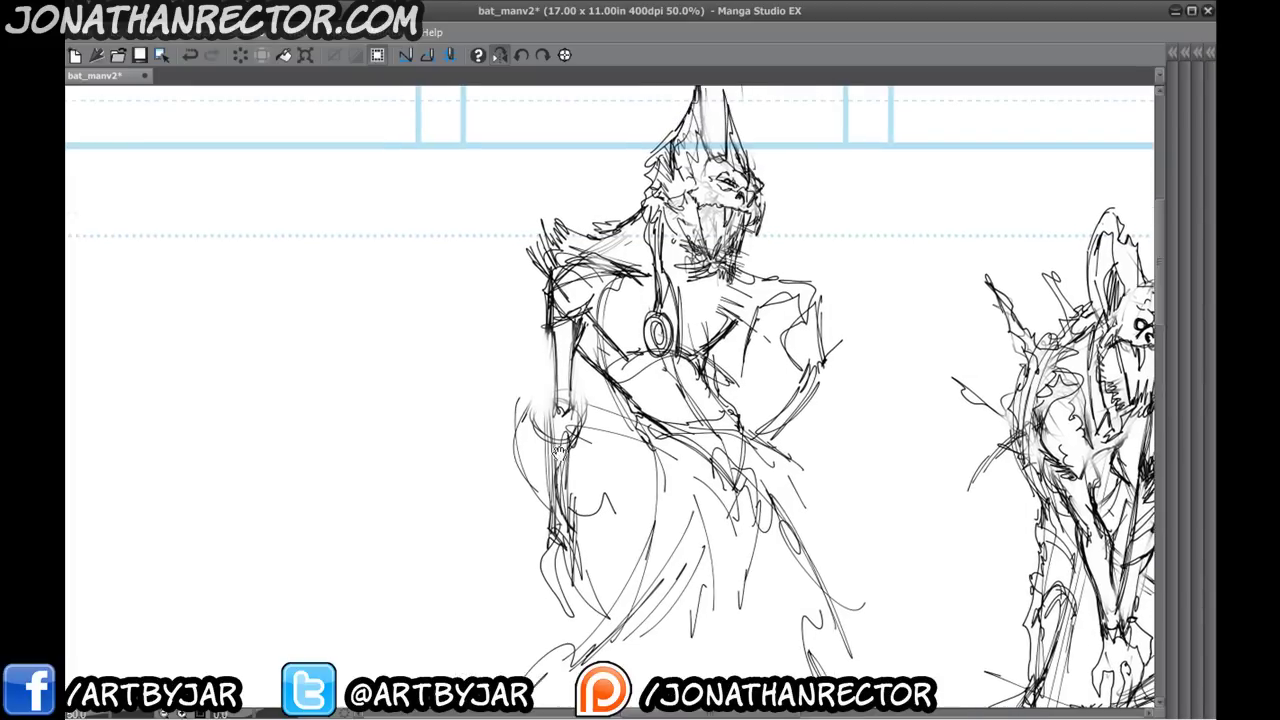
pyautogui.moveTo(512, 318); pyautogui.dragTo(500, 282)
# - Darken the waist and groin lines where the fourth figure's torso meets the legs
pyautogui.moveTo(724, 372); pyautogui.dragTo(746, 408)
pyautogui.moveTo(724, 382); pyautogui.dragTo(756, 463)
pyautogui.moveTo(751, 441); pyautogui.dragTo(739, 461)
pyautogui.moveTo(739, 451); pyautogui.dragTo(719, 485)
pyautogui.moveTo(724, 462)
pyautogui.mouseDown()
pyautogui.moveTo(702, 490)
pyautogui.moveTo(744, 426)
pyautogui.mouseUp()
pyautogui.moveTo(746, 422); pyautogui.dragTo(714, 466)
pyautogui.moveTo(726, 442); pyautogui.dragTo(696, 476)
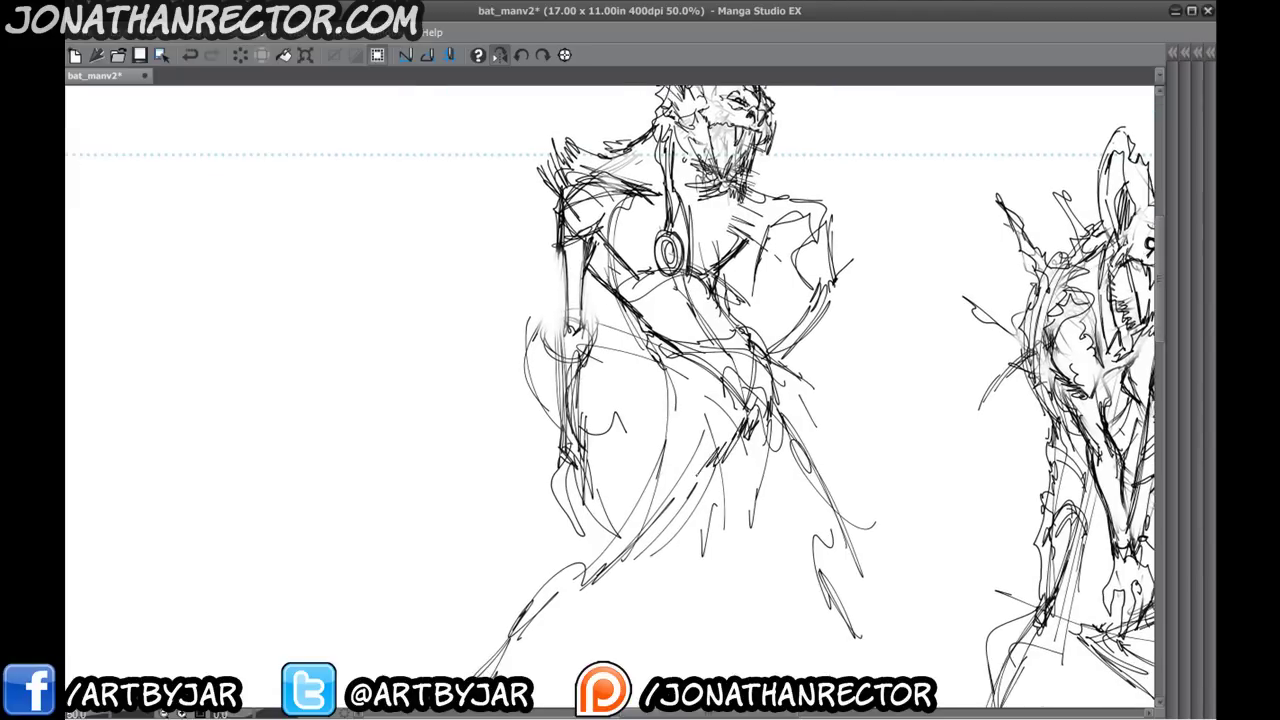
# - Add jagged fur contours to the near hip and thigh and build up the abdomen's muscle lines
pyautogui.moveTo(652, 384); pyautogui.dragTo(660, 412)
pyautogui.moveTo(662, 410)
pyautogui.mouseDown()
pyautogui.moveTo(642, 494)
pyautogui.moveTo(704, 460)
pyautogui.mouseUp()
pyautogui.moveTo(718, 448); pyautogui.dragTo(654, 538)
pyautogui.moveTo(704, 400)
pyautogui.mouseDown()
pyautogui.moveTo(688, 485)
pyautogui.moveTo(704, 424)
pyautogui.mouseUp()
pyautogui.moveTo(682, 362); pyautogui.dragTo(686, 394)
pyautogui.moveTo(692, 314); pyautogui.dragTo(683, 382)
pyautogui.moveTo(710, 280); pyautogui.dragTo(692, 330)
pyautogui.moveTo(686, 398)
pyautogui.mouseDown()
pyautogui.moveTo(698, 434)
pyautogui.moveTo(682, 436)
pyautogui.mouseUp()
pyautogui.moveTo(646, 368); pyautogui.dragTo(651, 404)
pyautogui.moveTo(637, 320); pyautogui.dragTo(636, 354)
pyautogui.moveTo(638, 268); pyautogui.dragTo(637, 318)
# - Fade the near arm's hanging forearm and rough in a bent forearm reaching outward from the elbow
pyautogui.moveTo(545, 281); pyautogui.dragTo(518, 240)
pyautogui.moveTo(542, 316); pyautogui.dragTo(536, 378)
pyautogui.moveTo(542, 354); pyautogui.dragTo(543, 526)
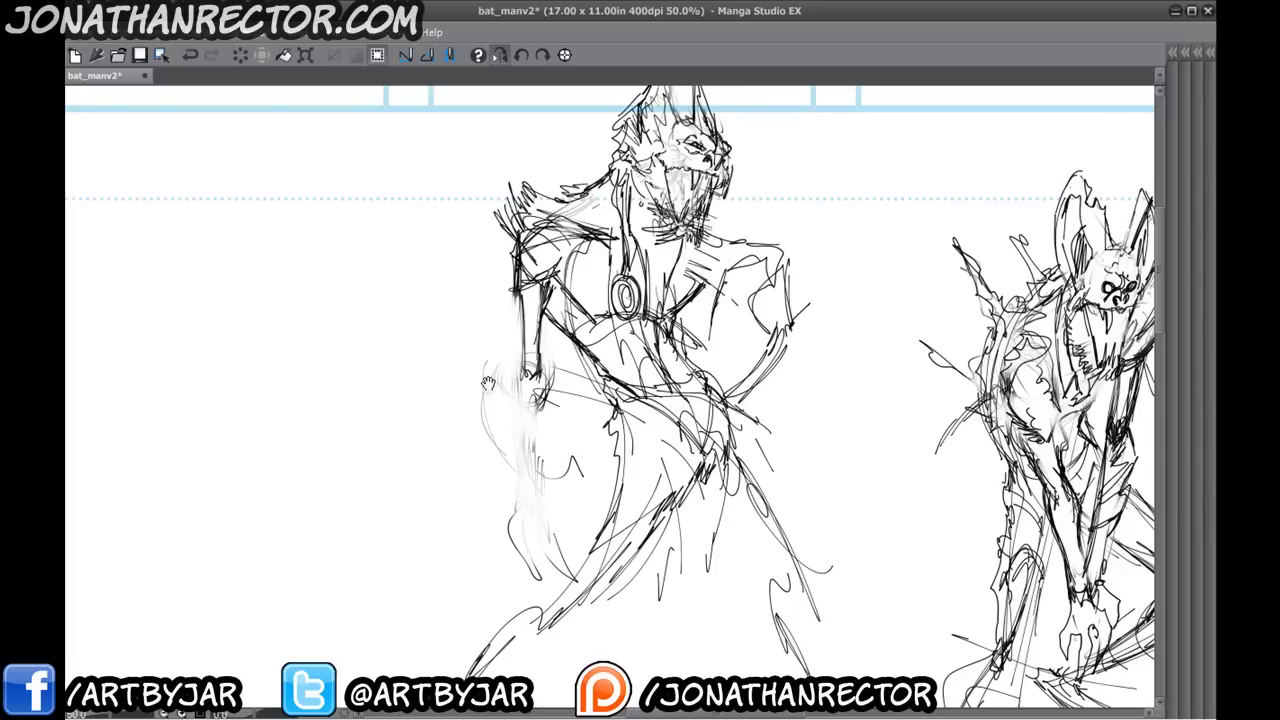
pyautogui.moveTo(488, 383)
pyautogui.mouseDown()
pyautogui.moveTo(514, 349)
pyautogui.moveTo(530, 390)
pyautogui.mouseUp()
pyautogui.moveTo(568, 345)
pyautogui.mouseDown()
pyautogui.moveTo(535, 385)
pyautogui.moveTo(505, 380)
pyautogui.moveTo(474, 350)
pyautogui.moveTo(472, 292)
pyautogui.moveTo(519, 327)
pyautogui.mouseUp()
pyautogui.moveTo(473, 296)
pyautogui.mouseDown()
pyautogui.moveTo(513, 325)
pyautogui.moveTo(516, 375)
pyautogui.moveTo(511, 342)
pyautogui.moveTo(468, 325)
pyautogui.mouseUp()
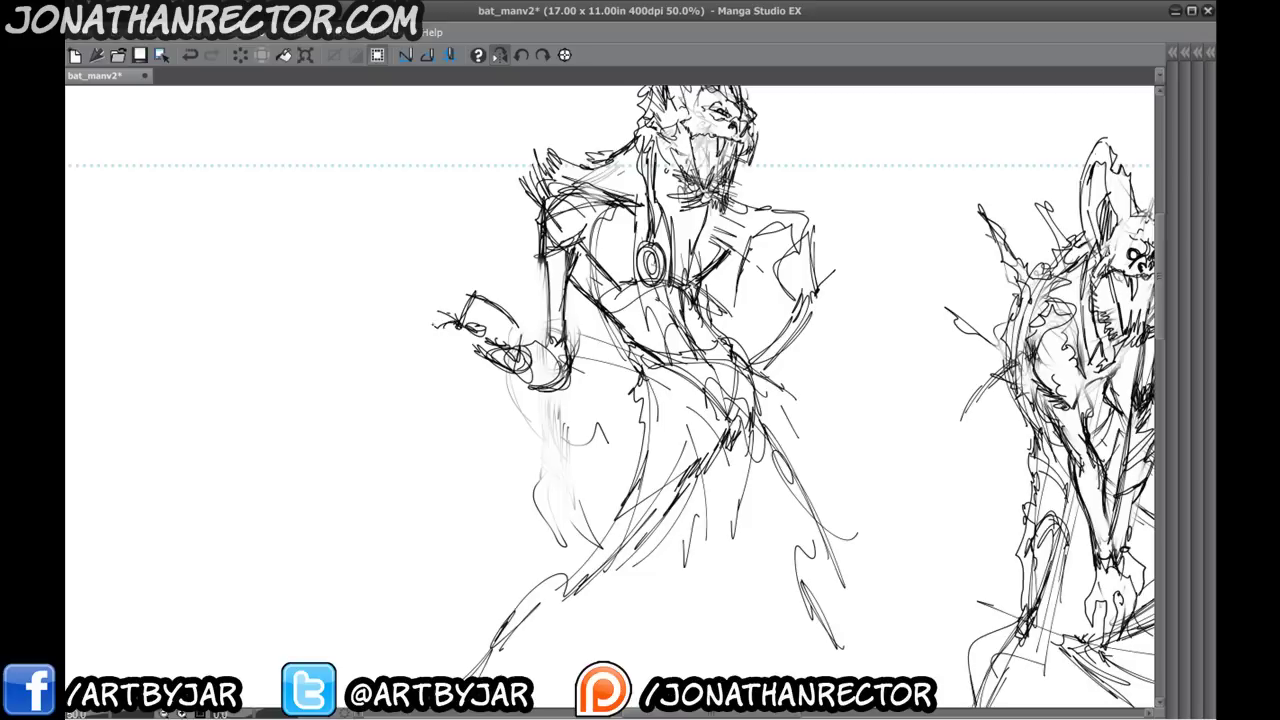
# - Rough in the near hand's upturned palm with long, curved clawed fingers
pyautogui.moveTo(440, 324); pyautogui.dragTo(436, 256)
pyautogui.moveTo(458, 325)
pyautogui.mouseDown()
pyautogui.moveTo(477, 318)
pyautogui.moveTo(498, 360)
pyautogui.mouseUp()
pyautogui.moveTo(494, 338)
pyautogui.mouseDown()
pyautogui.moveTo(509, 278)
pyautogui.moveTo(500, 340)
pyautogui.mouseUp()
pyautogui.moveTo(508, 312); pyautogui.dragTo(526, 350)
pyautogui.moveTo(524, 291); pyautogui.dragTo(527, 343)
pyautogui.moveTo(502, 348); pyautogui.dragTo(518, 366)
pyautogui.moveTo(472, 320); pyautogui.dragTo(509, 339)
pyautogui.moveTo(470, 322)
pyautogui.mouseDown()
pyautogui.moveTo(514, 346)
pyautogui.moveTo(474, 350)
pyautogui.mouseUp()
pyautogui.moveTo(486, 360)
pyautogui.mouseDown()
pyautogui.moveTo(441, 334)
pyautogui.moveTo(461, 343)
pyautogui.mouseUp()
pyautogui.moveTo(454, 326)
pyautogui.mouseDown()
pyautogui.moveTo(446, 290)
pyautogui.moveTo(464, 236)
pyautogui.mouseUp()
# - Draw the forearm's underside back to a pointed elbow and fade the rough lines across the palm
pyautogui.moveTo(464, 238)
pyautogui.mouseDown()
pyautogui.moveTo(454, 308)
pyautogui.moveTo(518, 330)
pyautogui.moveTo(586, 390)
pyautogui.mouseUp()
pyautogui.moveTo(500, 370); pyautogui.dragTo(598, 410)
pyautogui.moveTo(571, 334); pyautogui.dragTo(588, 401)
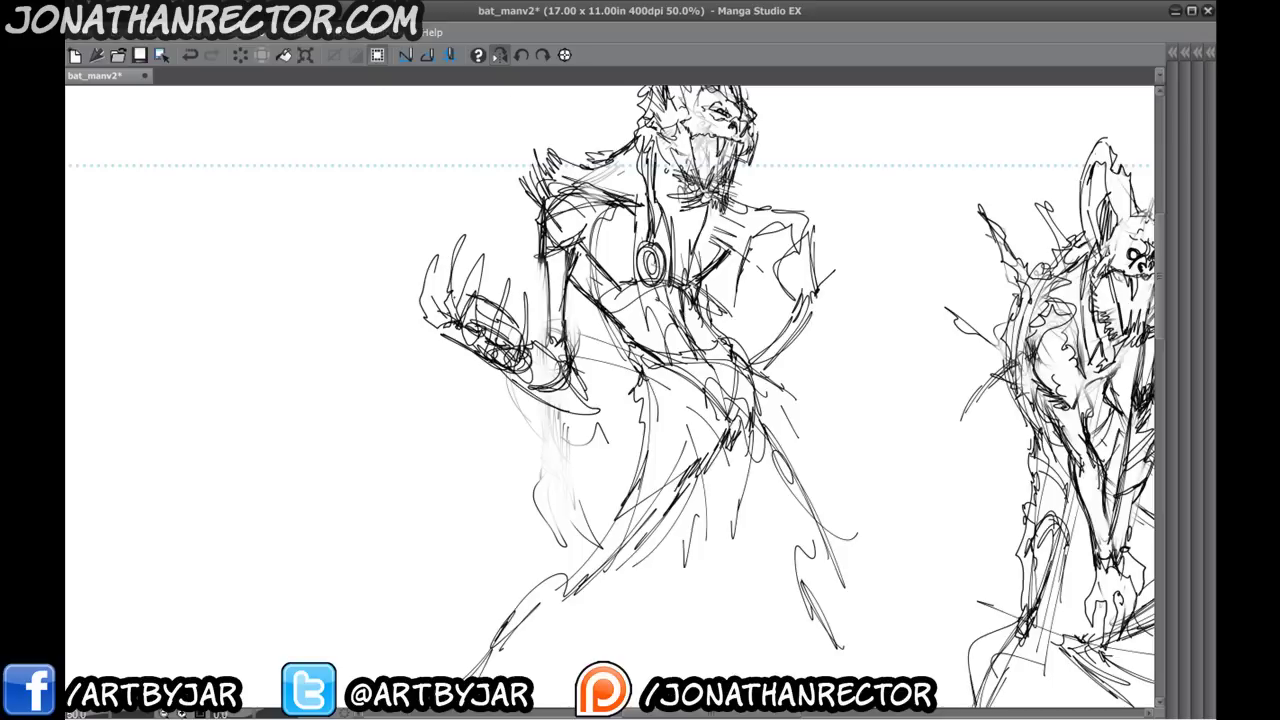
pyautogui.moveTo(478, 332)
pyautogui.mouseDown()
pyautogui.moveTo(452, 324)
pyautogui.moveTo(509, 320)
pyautogui.moveTo(526, 286)
pyautogui.mouseUp()
pyautogui.moveTo(478, 346); pyautogui.dragTo(508, 320)
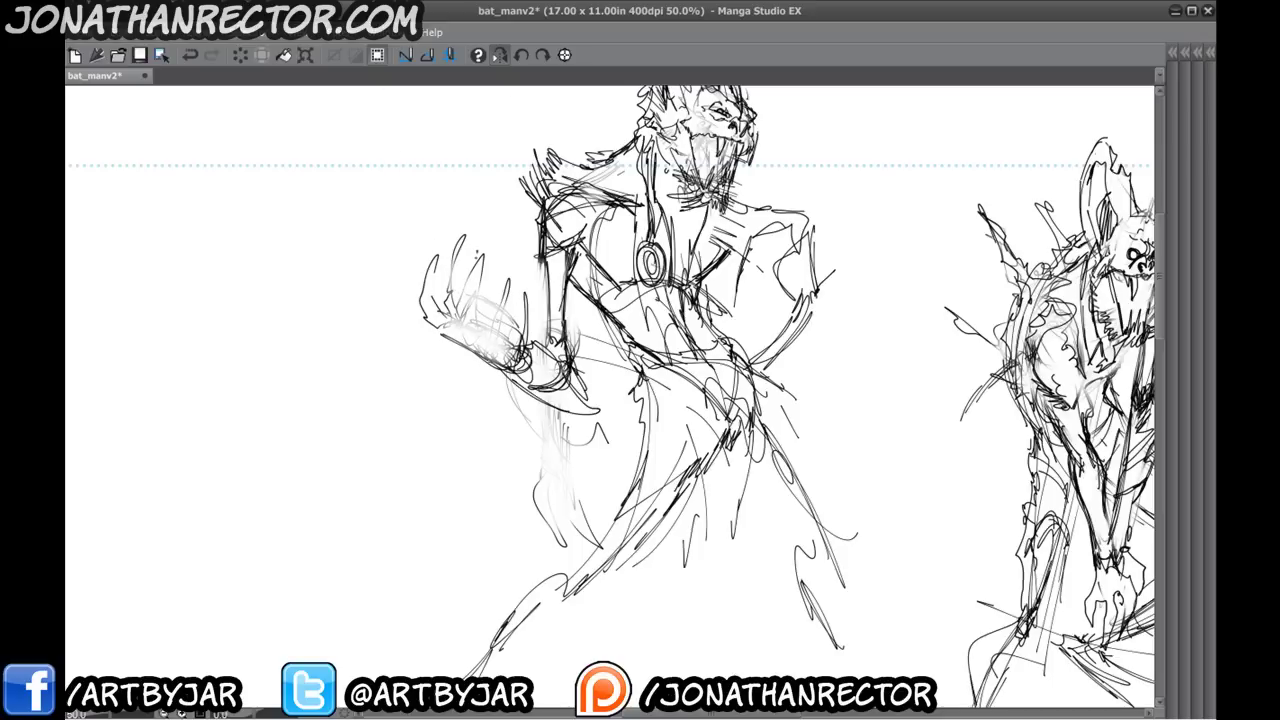
# - Redraw the raised hand's middle fingers as sharp, tapering claws over the faded palm
pyautogui.moveTo(478, 254); pyautogui.dragTo(458, 295)
pyautogui.moveTo(476, 256); pyautogui.dragTo(454, 303)
pyautogui.moveTo(454, 303); pyautogui.dragTo(462, 319)
pyautogui.moveTo(478, 258); pyautogui.dragTo(466, 310)
pyautogui.moveTo(484, 236); pyautogui.dragTo(468, 352)
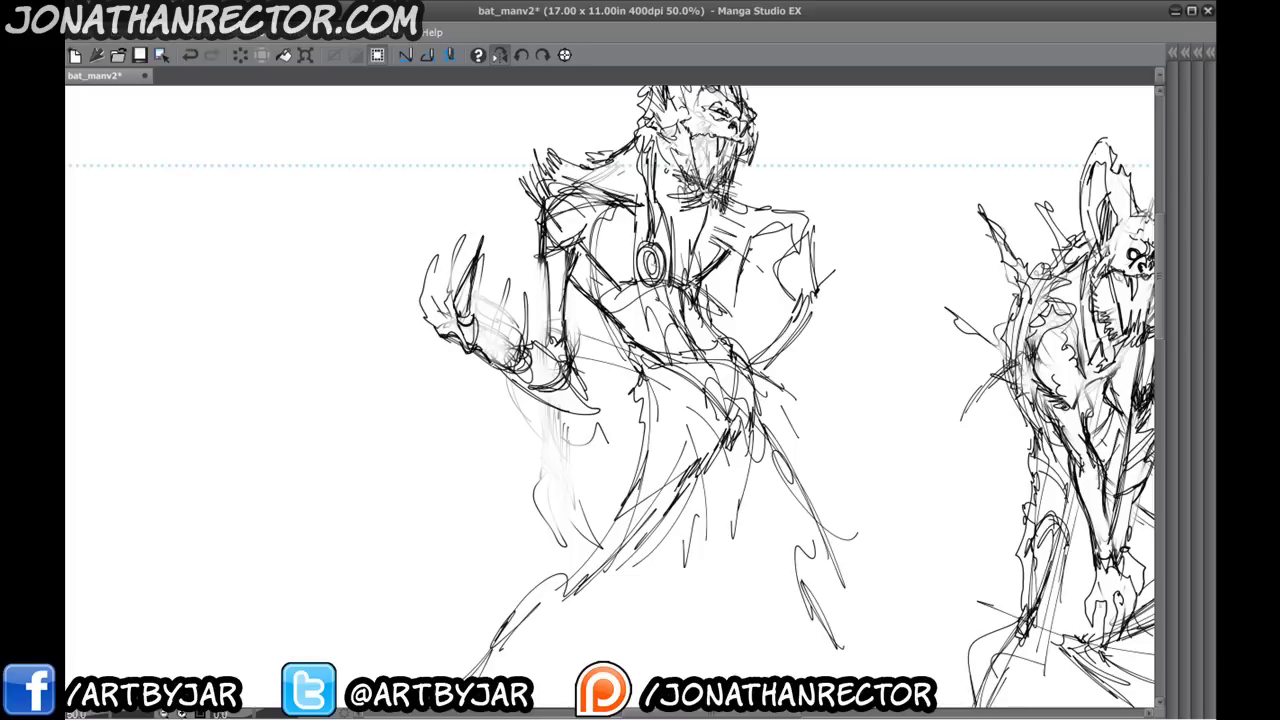
pyautogui.moveTo(510, 280); pyautogui.dragTo(488, 322)
pyautogui.moveTo(516, 263); pyautogui.dragTo(503, 327)
# - Refine the outer fingers and their knuckles and add the claw nearest the wrist
pyautogui.moveTo(436, 302); pyautogui.dragTo(424, 322)
pyautogui.moveTo(462, 242)
pyautogui.mouseDown()
pyautogui.moveTo(422, 304)
pyautogui.moveTo(438, 292)
pyautogui.mouseUp()
pyautogui.moveTo(446, 290); pyautogui.dragTo(438, 330)
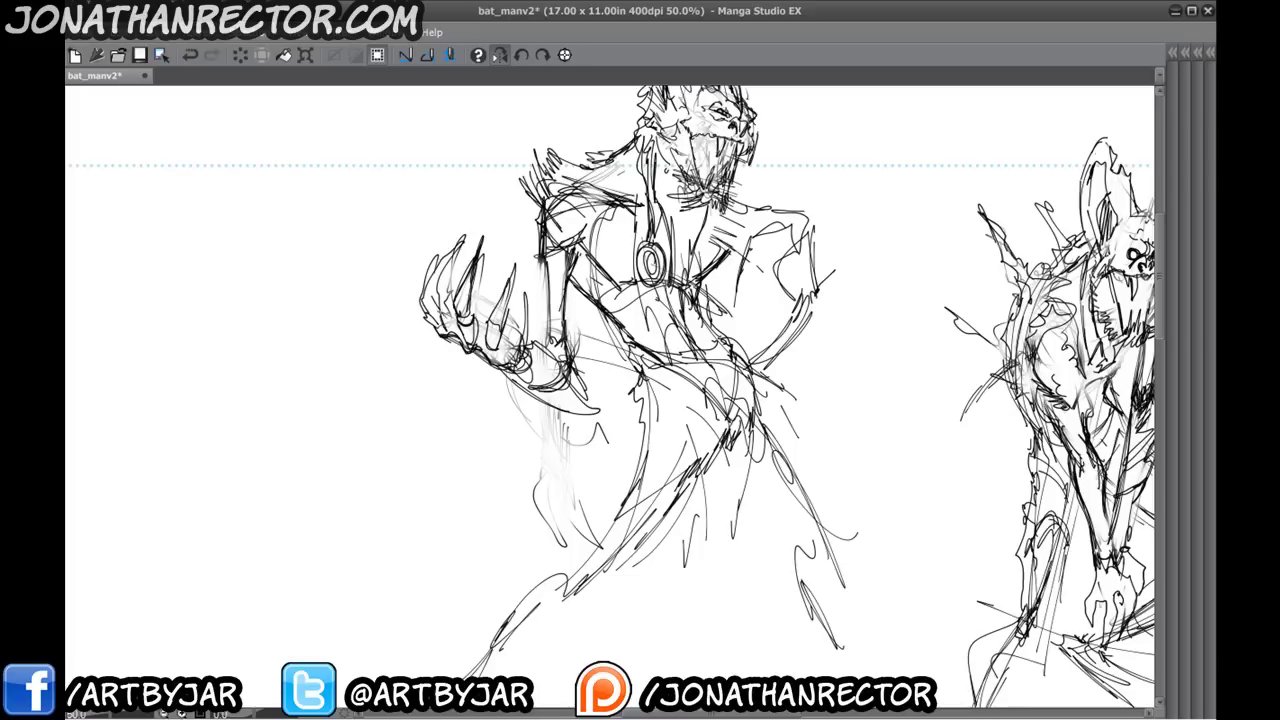
pyautogui.moveTo(454, 246); pyautogui.dragTo(436, 314)
pyautogui.moveTo(442, 258); pyautogui.dragTo(430, 310)
pyautogui.moveTo(526, 318); pyautogui.dragTo(524, 358)
pyautogui.moveTo(526, 280); pyautogui.dragTo(512, 352)
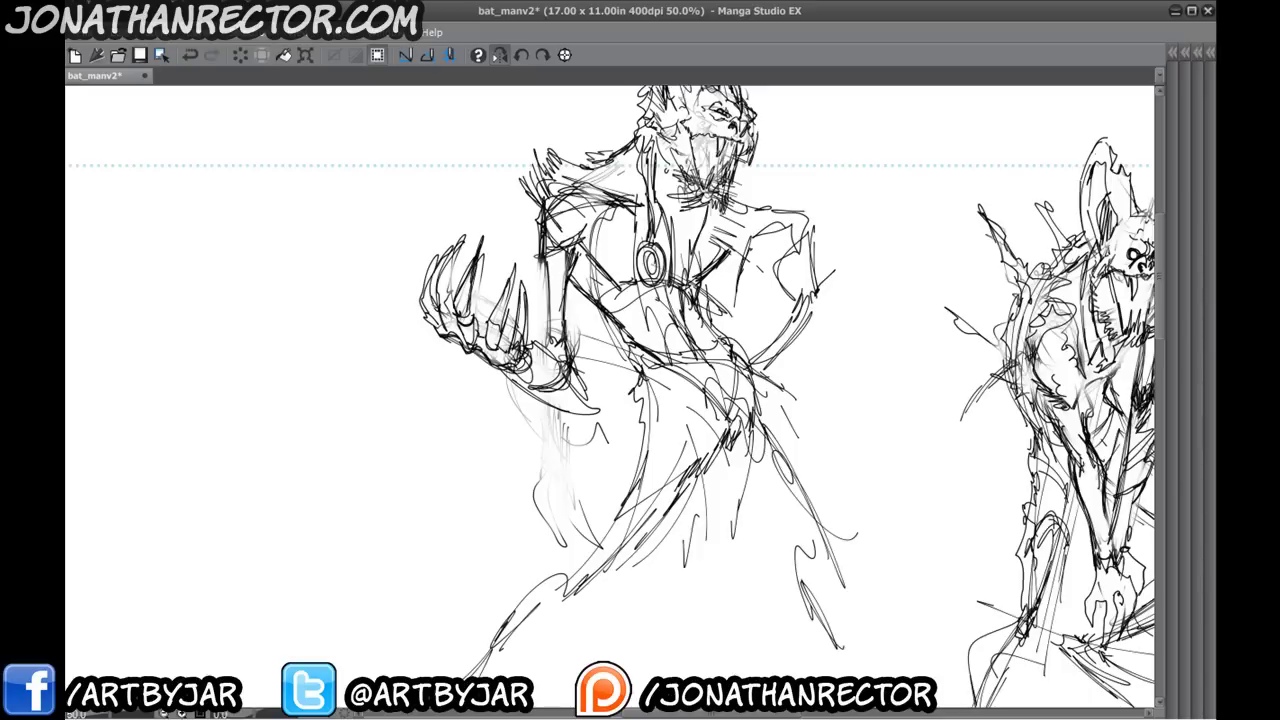
# - Lengthen the outermost claw, add jagged fur at the near elbow, and reinforce the upper arm's contours
pyautogui.moveTo(445, 207); pyautogui.dragTo(448, 254)
pyautogui.moveTo(560, 360); pyautogui.dragTo(569, 389)
pyautogui.moveTo(554, 378); pyautogui.dragTo(591, 391)
pyautogui.moveTo(569, 383)
pyautogui.mouseDown()
pyautogui.moveTo(591, 394)
pyautogui.moveTo(550, 406)
pyautogui.moveTo(504, 376)
pyautogui.mouseUp()
pyautogui.moveTo(562, 344); pyautogui.dragTo(578, 236)
pyautogui.moveTo(560, 322); pyautogui.dragTo(574, 242)
pyautogui.moveTo(540, 190); pyautogui.dragTo(544, 302)
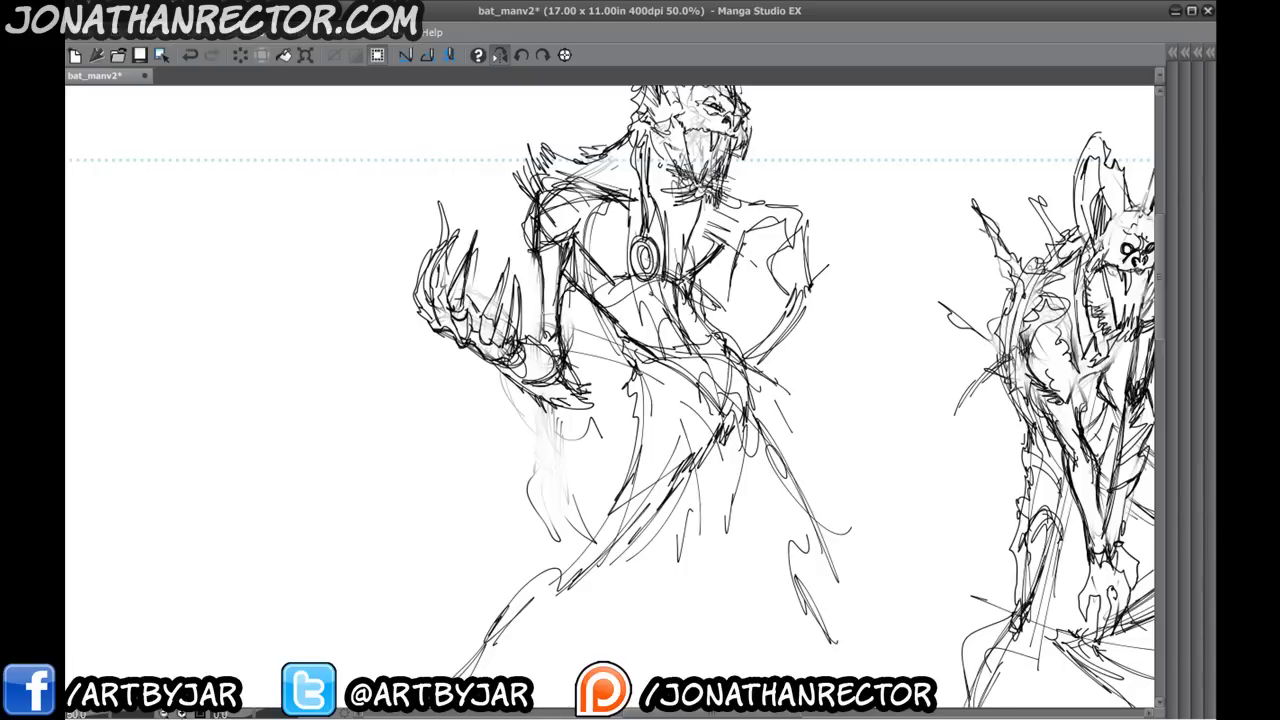
# - Fade the far arm's rough lines and redraw its shoulder and bent arm with firmer contours
pyautogui.moveTo(519, 371); pyautogui.dragTo(365, 418)
pyautogui.moveTo(582, 250); pyautogui.dragTo(566, 297)
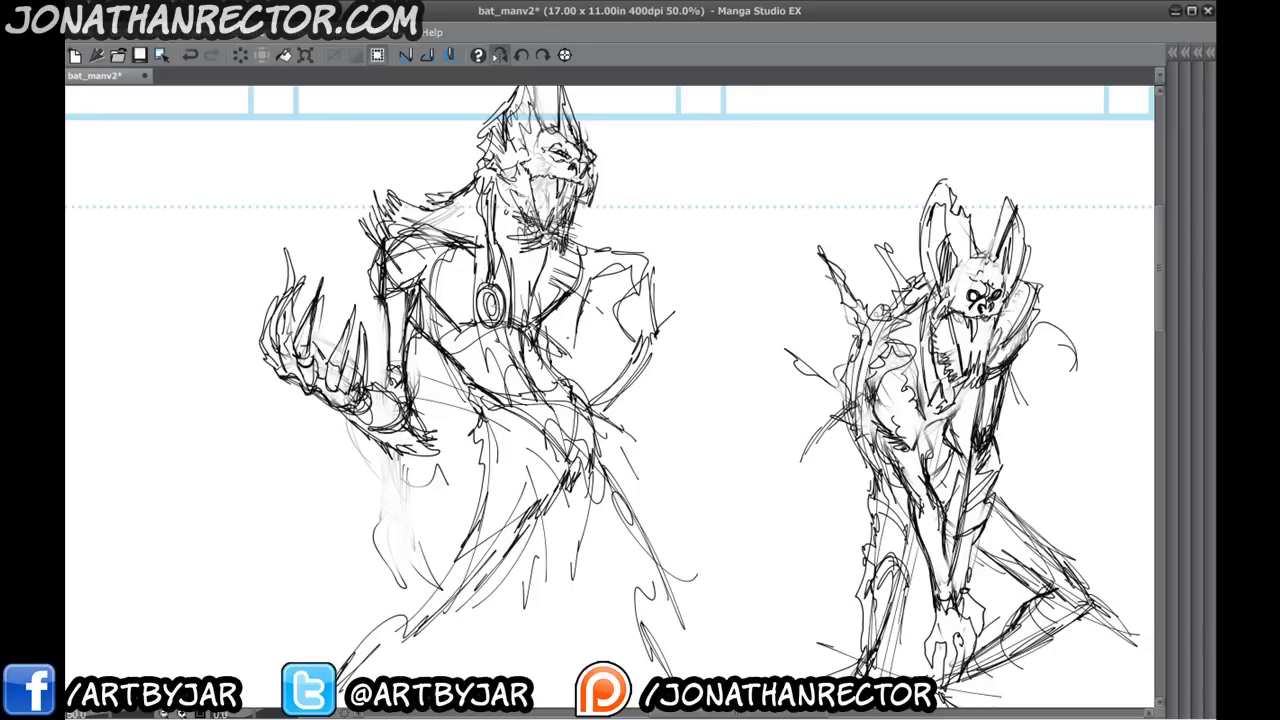
pyautogui.moveTo(574, 340)
pyautogui.mouseDown()
pyautogui.moveTo(627, 291)
pyautogui.moveTo(601, 327)
pyautogui.mouseUp()
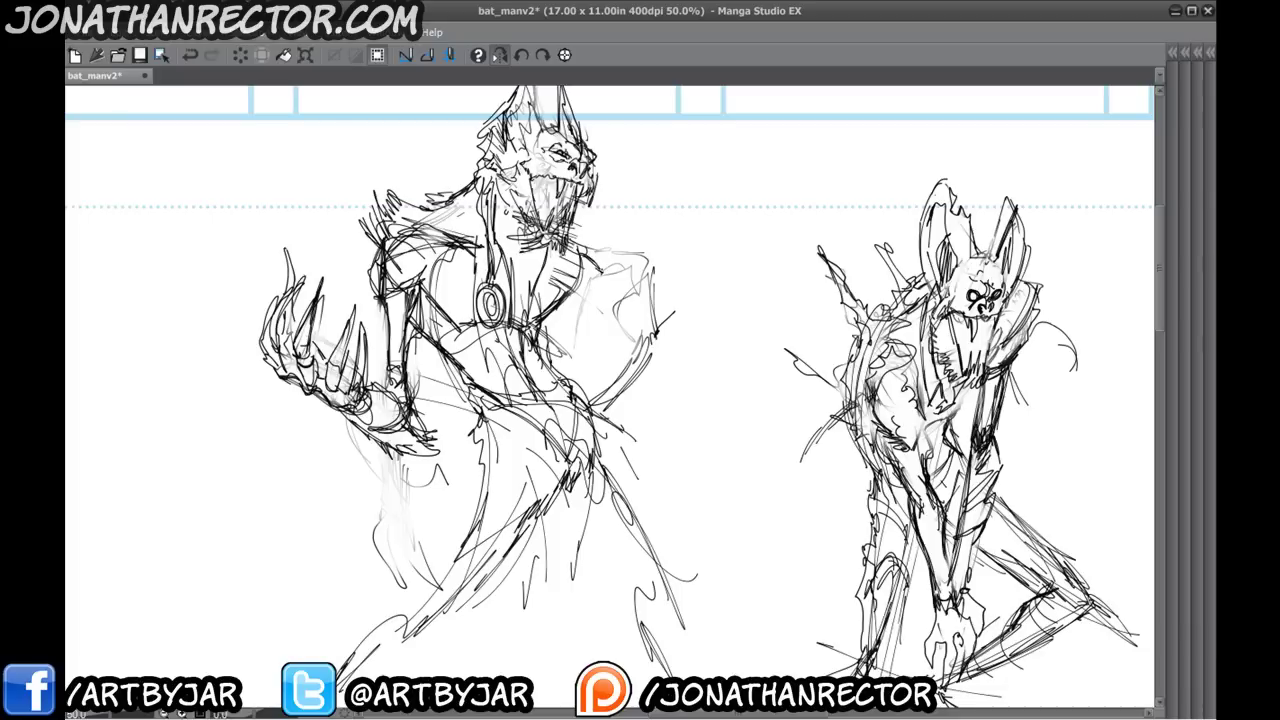
pyautogui.moveTo(591, 260); pyautogui.dragTo(608, 276)
pyautogui.moveTo(602, 286)
pyautogui.mouseDown()
pyautogui.moveTo(550, 330)
pyautogui.moveTo(560, 362)
pyautogui.mouseUp()
pyautogui.moveTo(655, 338); pyautogui.dragTo(602, 405)
pyautogui.moveTo(633, 377); pyautogui.dragTo(596, 416)
pyautogui.moveTo(654, 301)
pyautogui.mouseDown()
pyautogui.moveTo(657, 343)
pyautogui.moveTo(634, 336)
pyautogui.moveTo(619, 297)
pyautogui.moveTo(634, 301)
pyautogui.mouseUp()
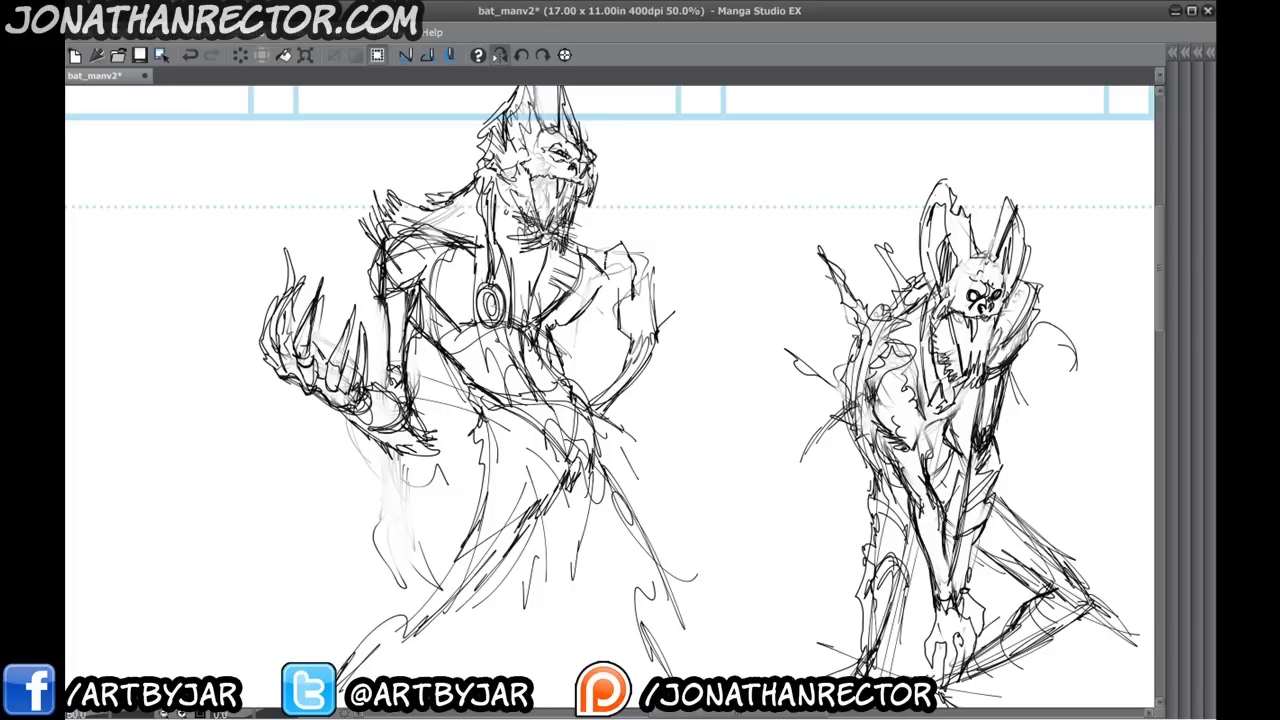
pyautogui.moveTo(624, 236); pyautogui.dragTo(646, 296)
pyautogui.moveTo(647, 266); pyautogui.dragTo(650, 295)
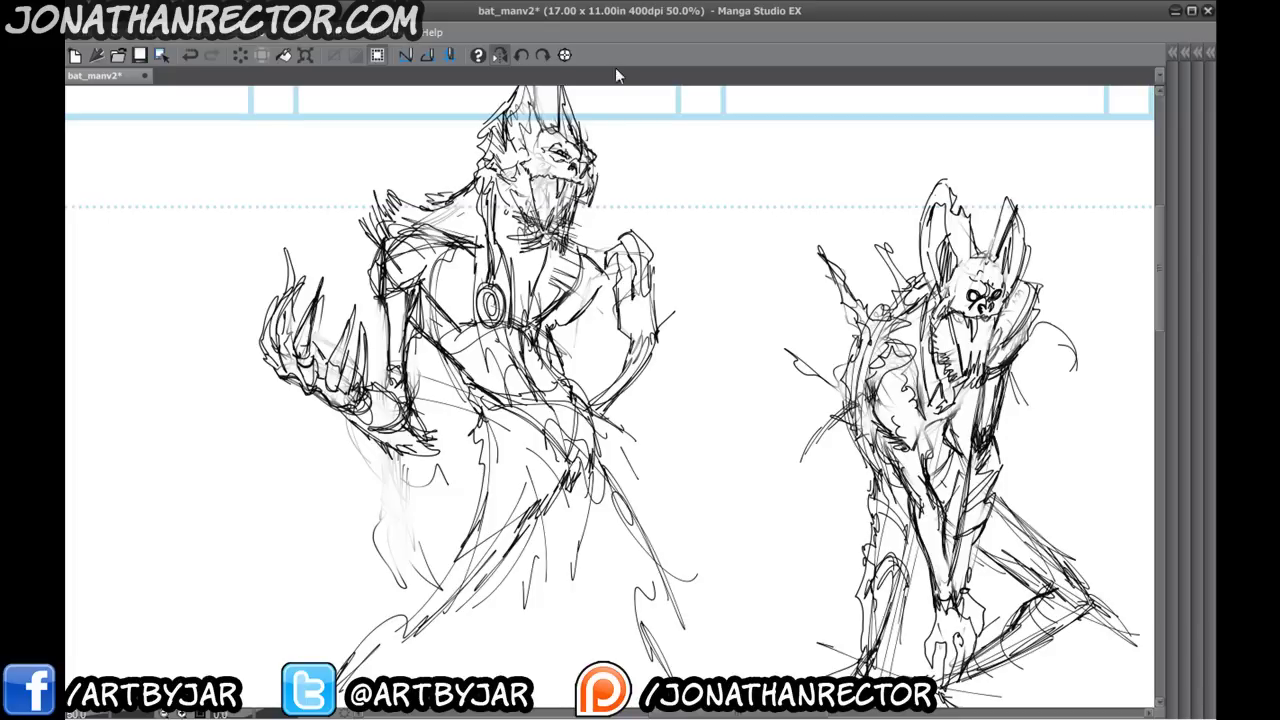
# - Compare the fourth figure with the neighbouring poses, undo the stray mark, and flip the canvas view horizontally
pyautogui.hotkey('ctrl', '-')
pyautogui.hotkey('ctrl', '-')
pyautogui.moveTo(530, 445); pyautogui.dragTo(379, 337)
pyautogui.scroll(1, 224, 219)
pyautogui.moveTo(224, 219); pyautogui.dragTo(276, 259)
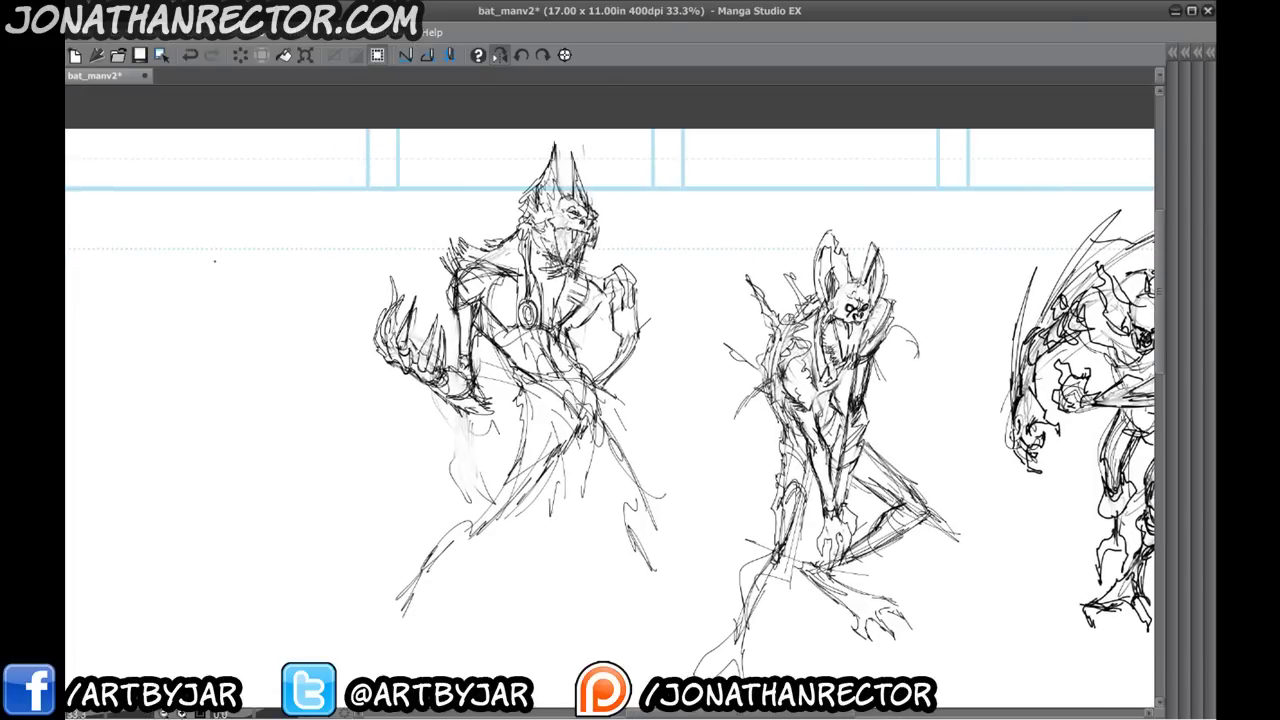
pyautogui.hotkey('ctrl', '+')
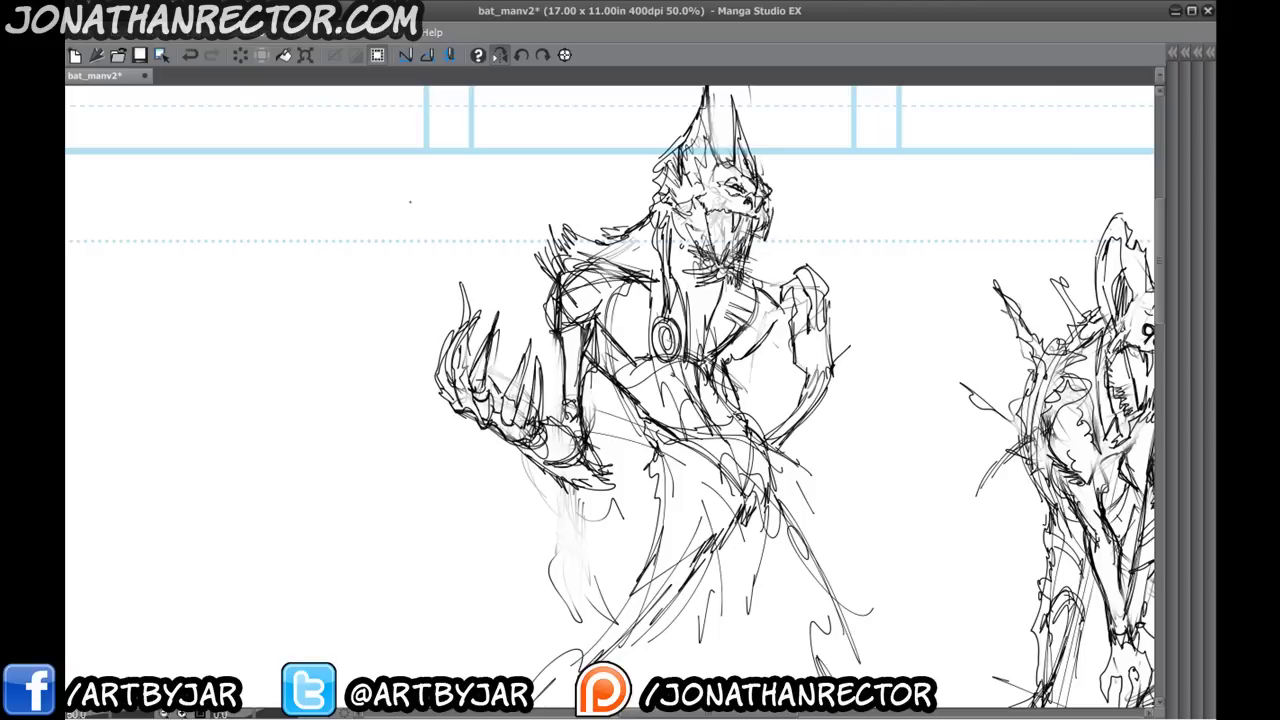
pyautogui.hotkey('ctrl', 'z')
pyautogui.click(499, 54)
pyautogui.moveTo(588, 417)
pyautogui.mouseDown()
pyautogui.moveTo(458, 340)
pyautogui.moveTo(408, 292)
pyautogui.mouseUp()
pyautogui.moveTo(634, 335); pyautogui.dragTo(531, 328)
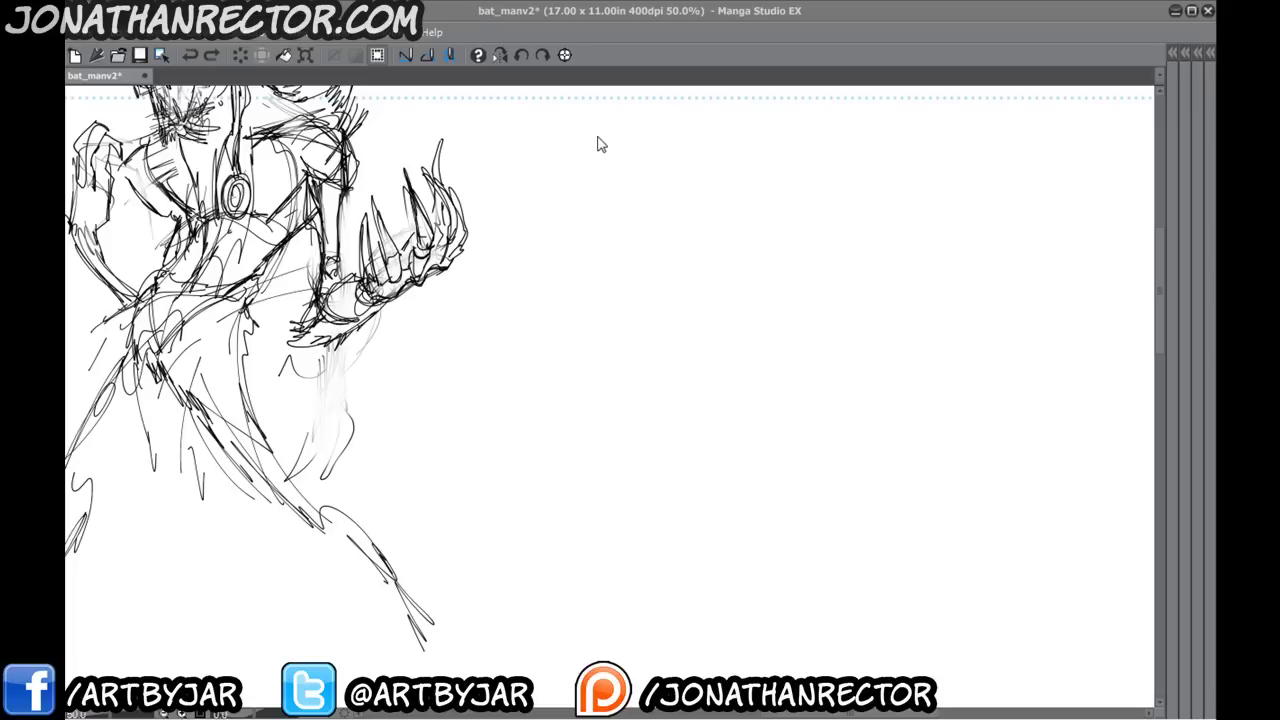
pyautogui.moveTo(583, 153)
pyautogui.mouseDown()
pyautogui.moveTo(663, 281)
pyautogui.moveTo(652, 302)
pyautogui.mouseUp()
pyautogui.press('space')
pyautogui.moveTo(636, 356); pyautogui.dragTo(570, 365)
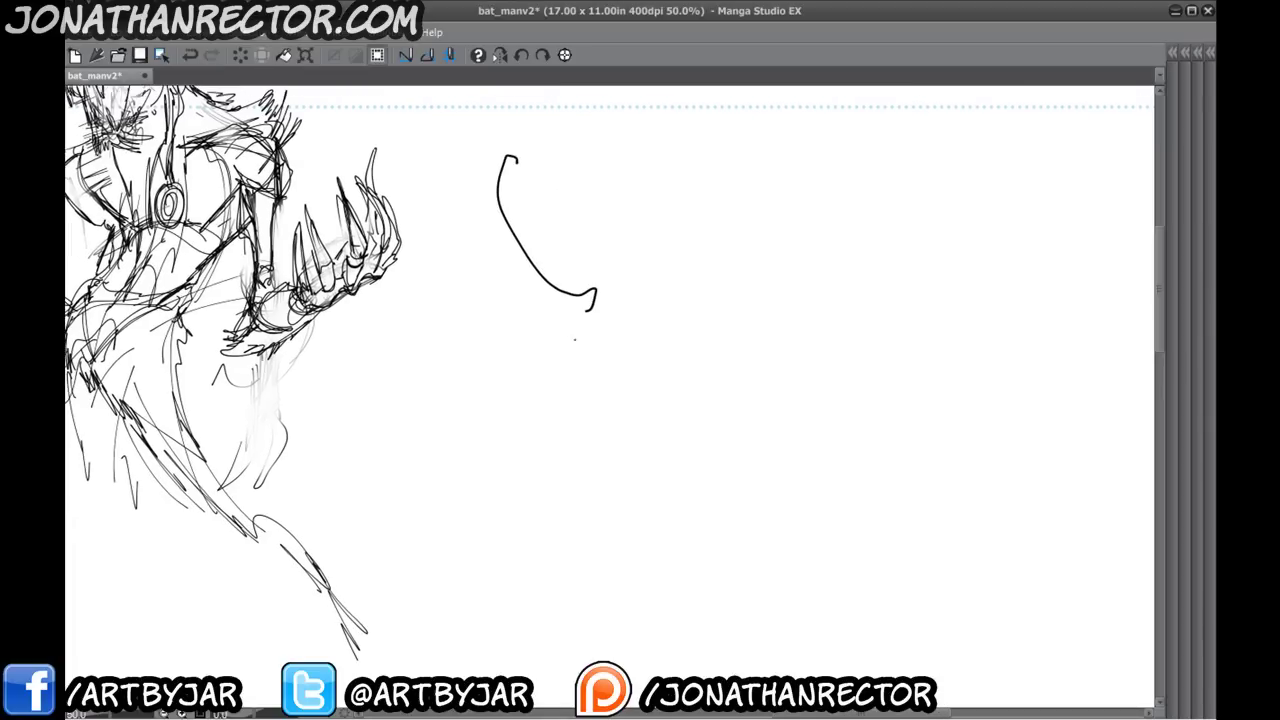
pyautogui.hotkey('ctrl', 'z')
# - Start a larger creature head in the blank space beside the fourth figure with an angled brow, eye, and snout
pyautogui.press('space')
pyautogui.moveTo(569, 267); pyautogui.dragTo(534, 312)
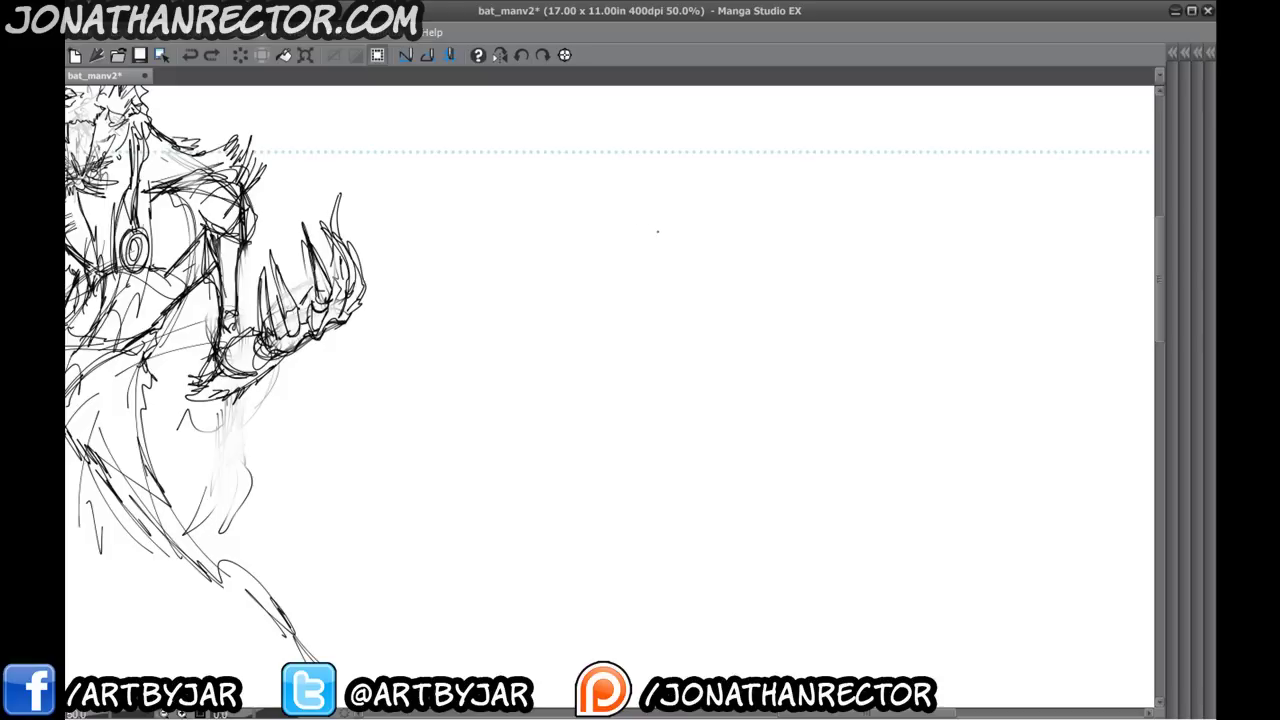
pyautogui.moveTo(686, 251)
pyautogui.mouseDown()
pyautogui.moveTo(651, 241)
pyautogui.moveTo(693, 251)
pyautogui.moveTo(723, 222)
pyautogui.moveTo(760, 227)
pyautogui.moveTo(703, 261)
pyautogui.moveTo(689, 298)
pyautogui.moveTo(669, 272)
pyautogui.moveTo(664, 290)
pyautogui.moveTo(664, 266)
pyautogui.moveTo(711, 299)
pyautogui.mouseUp()
pyautogui.moveTo(707, 304); pyautogui.dragTo(692, 324)
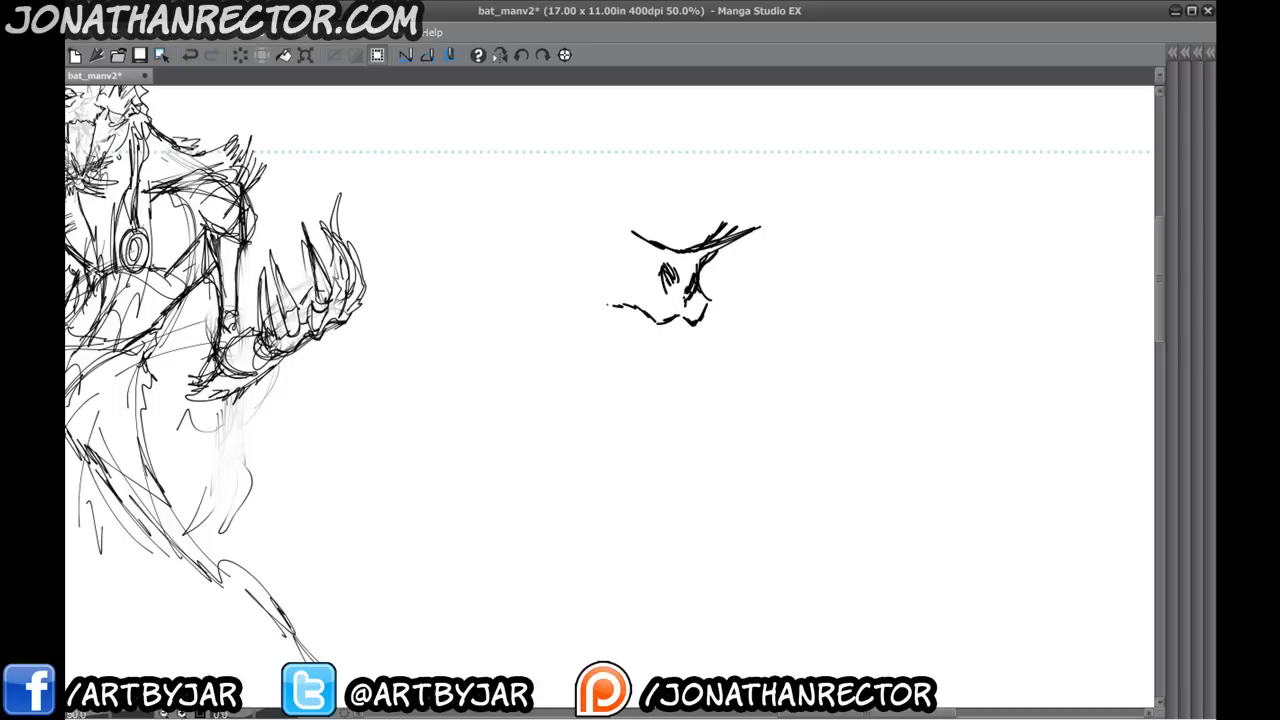
# - Extend the new head's mouth line back to a fur tuft and add fangs, a lower jaw, and jagged chin fur
pyautogui.moveTo(614, 305)
pyautogui.mouseDown()
pyautogui.moveTo(544, 292)
pyautogui.moveTo(535, 252)
pyautogui.mouseUp()
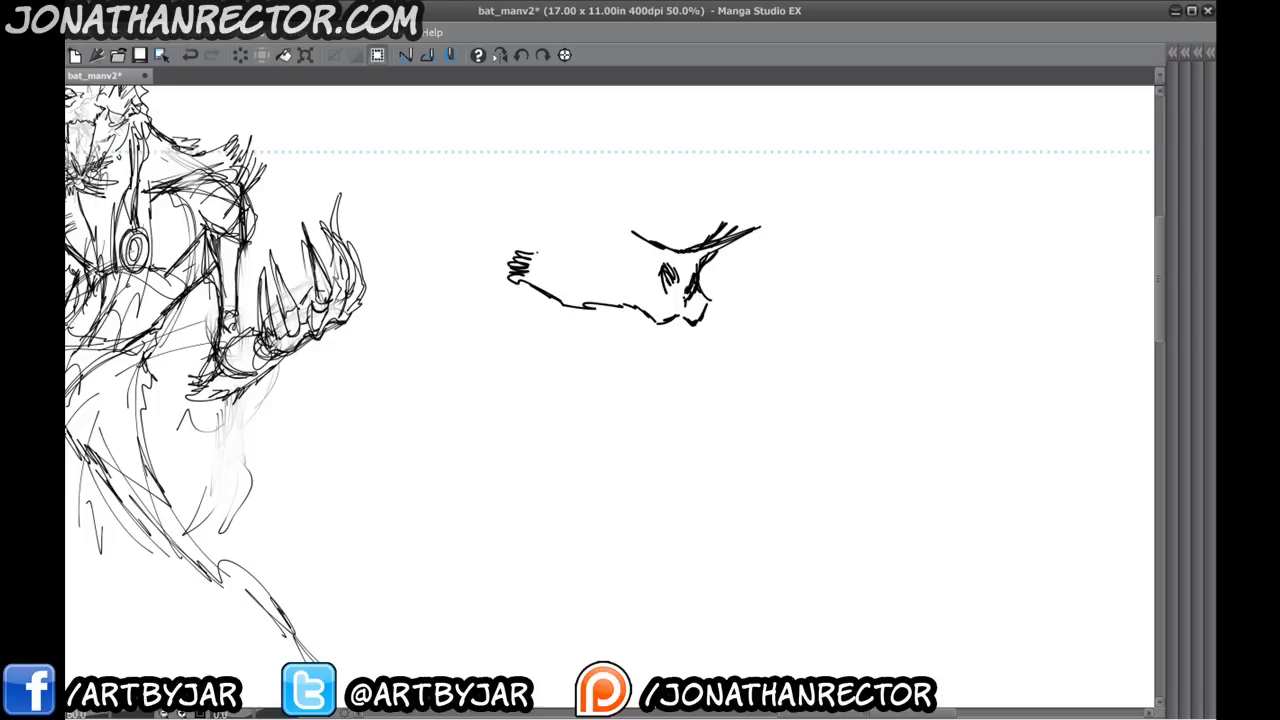
pyautogui.moveTo(643, 314); pyautogui.dragTo(621, 349)
pyautogui.moveTo(562, 388); pyautogui.dragTo(592, 371)
pyautogui.moveTo(572, 272); pyautogui.dragTo(578, 304)
pyautogui.moveTo(562, 304); pyautogui.dragTo(590, 335)
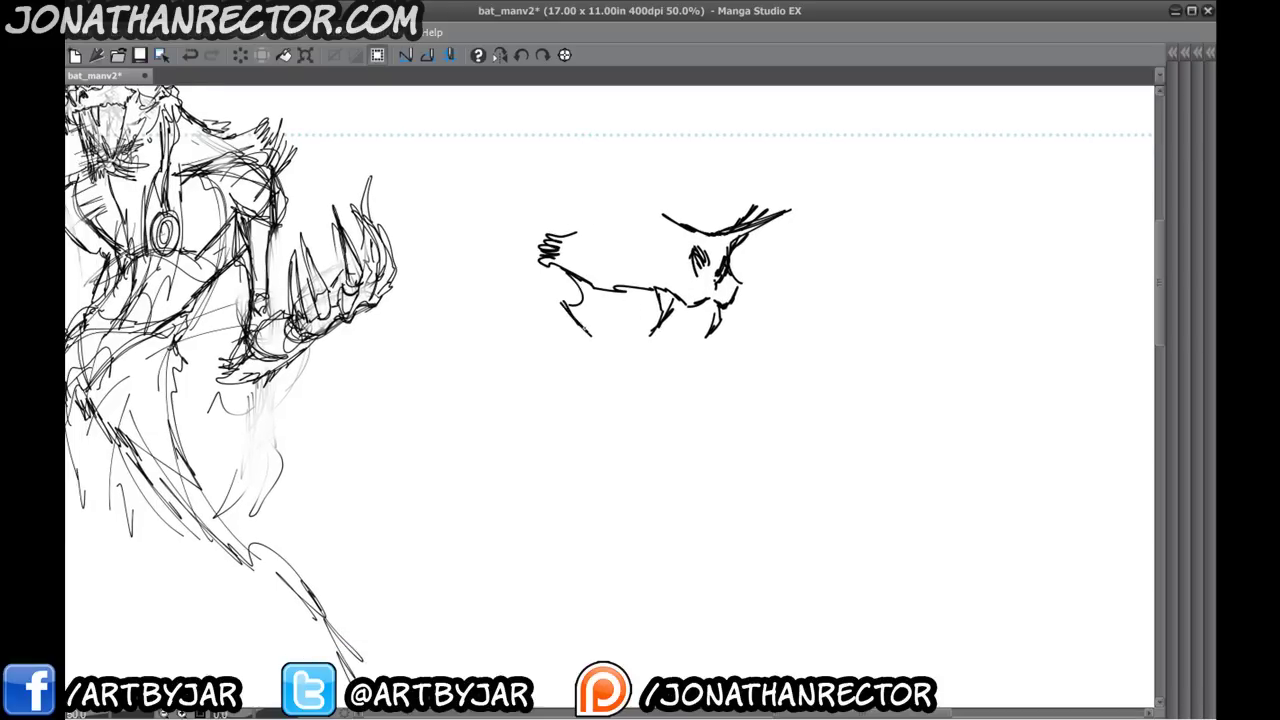
pyautogui.moveTo(661, 372)
pyautogui.mouseDown()
pyautogui.moveTo(683, 392)
pyautogui.moveTo(716, 370)
pyautogui.mouseUp()
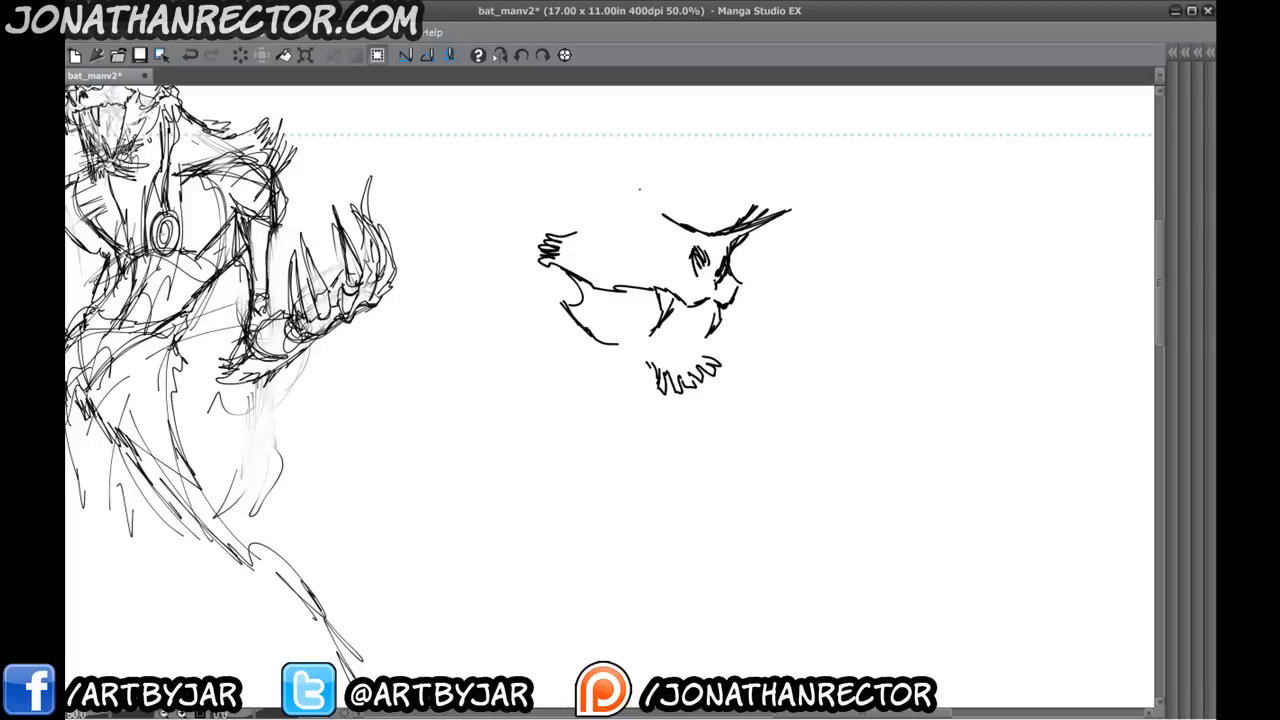
# - Add the lower lip line and rough teeth between the fangs of the larger head study
pyautogui.moveTo(638, 353); pyautogui.dragTo(650, 373)
pyautogui.moveTo(628, 312); pyautogui.dragTo(667, 334)
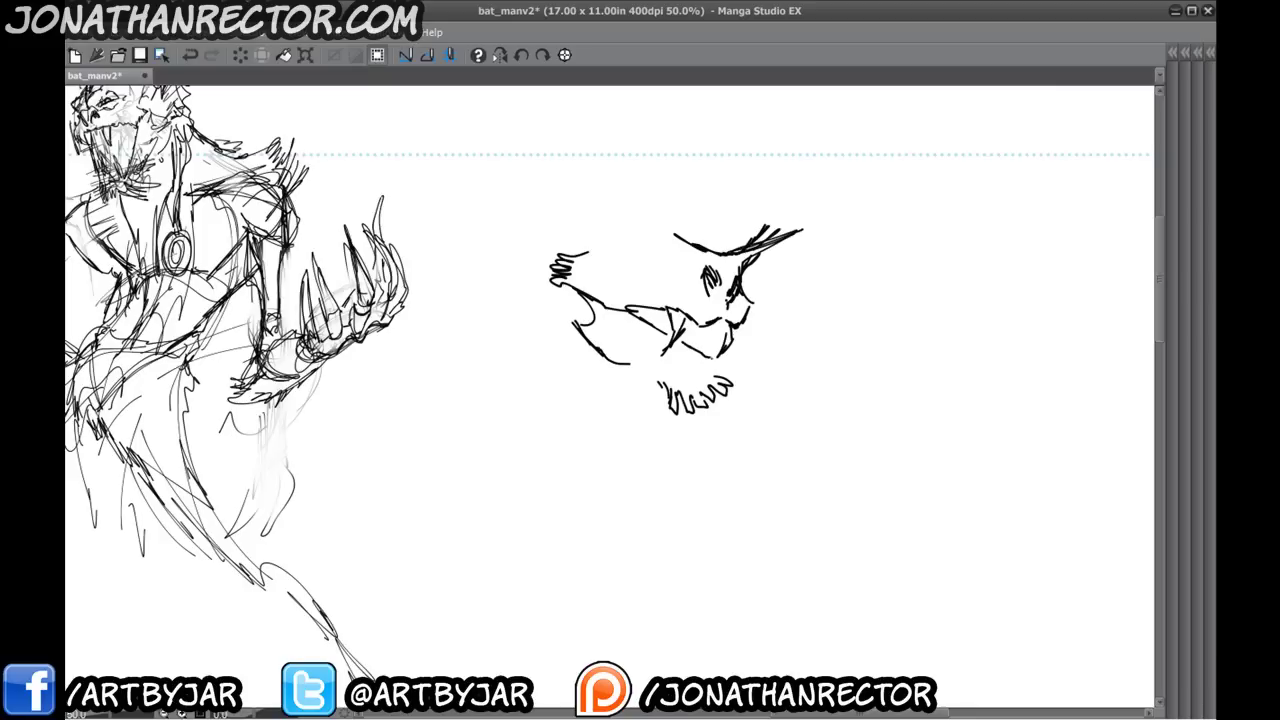
pyautogui.moveTo(717, 348); pyautogui.dragTo(694, 331)
# - Sketch a large curved arc rising from the brow of the head study and sweeping back over the skull
pyautogui.moveTo(678, 238)
pyautogui.mouseDown()
pyautogui.moveTo(665, 229)
pyautogui.moveTo(656, 277)
pyautogui.moveTo(716, 246)
pyautogui.mouseUp()
pyautogui.moveTo(719, 235); pyautogui.dragTo(703, 166)
pyautogui.moveTo(692, 148)
pyautogui.mouseDown()
pyautogui.moveTo(579, 113)
pyautogui.moveTo(544, 130)
pyautogui.mouseUp()
pyautogui.moveTo(556, 124); pyautogui.dragTo(708, 280)
pyautogui.moveTo(600, 118); pyautogui.dragTo(716, 266)
pyautogui.moveTo(568, 130); pyautogui.dragTo(600, 120)
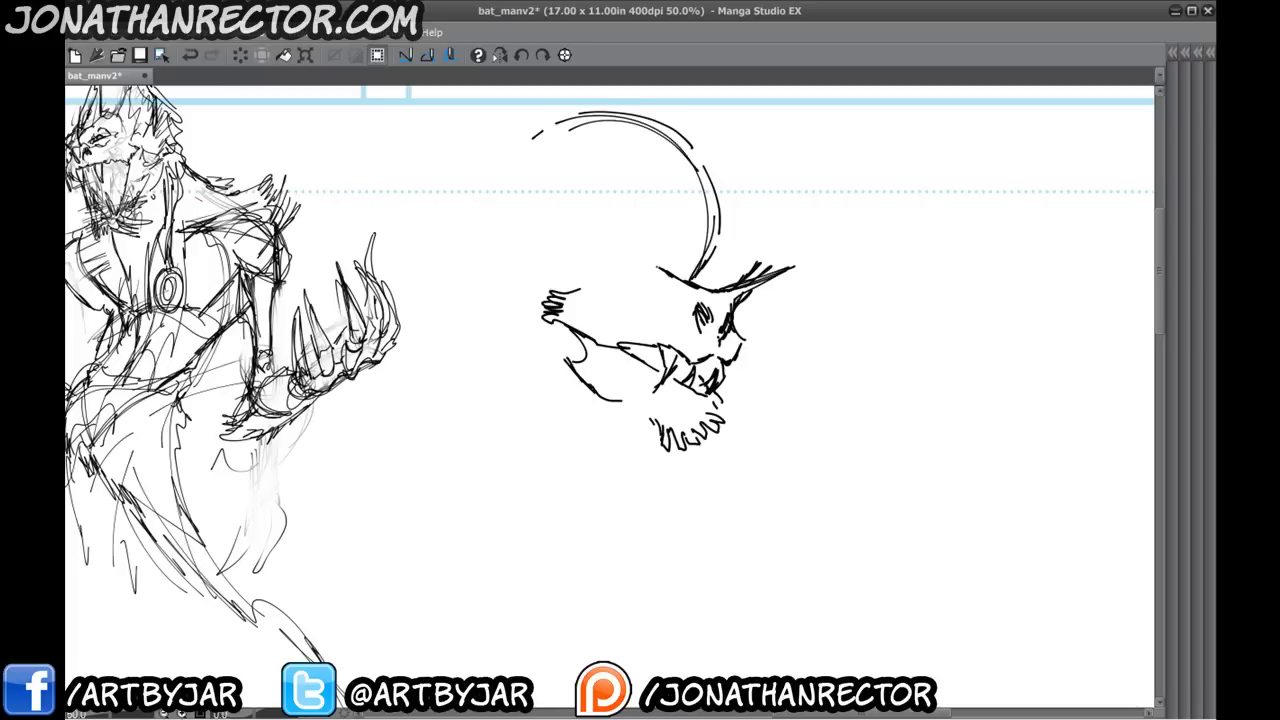
# - Draw the large pointed near ear with layered inner contours and firm up the arc beside it
pyautogui.moveTo(656, 262)
pyautogui.mouseDown()
pyautogui.moveTo(597, 163)
pyautogui.moveTo(489, 101)
pyautogui.moveTo(492, 250)
pyautogui.mouseUp()
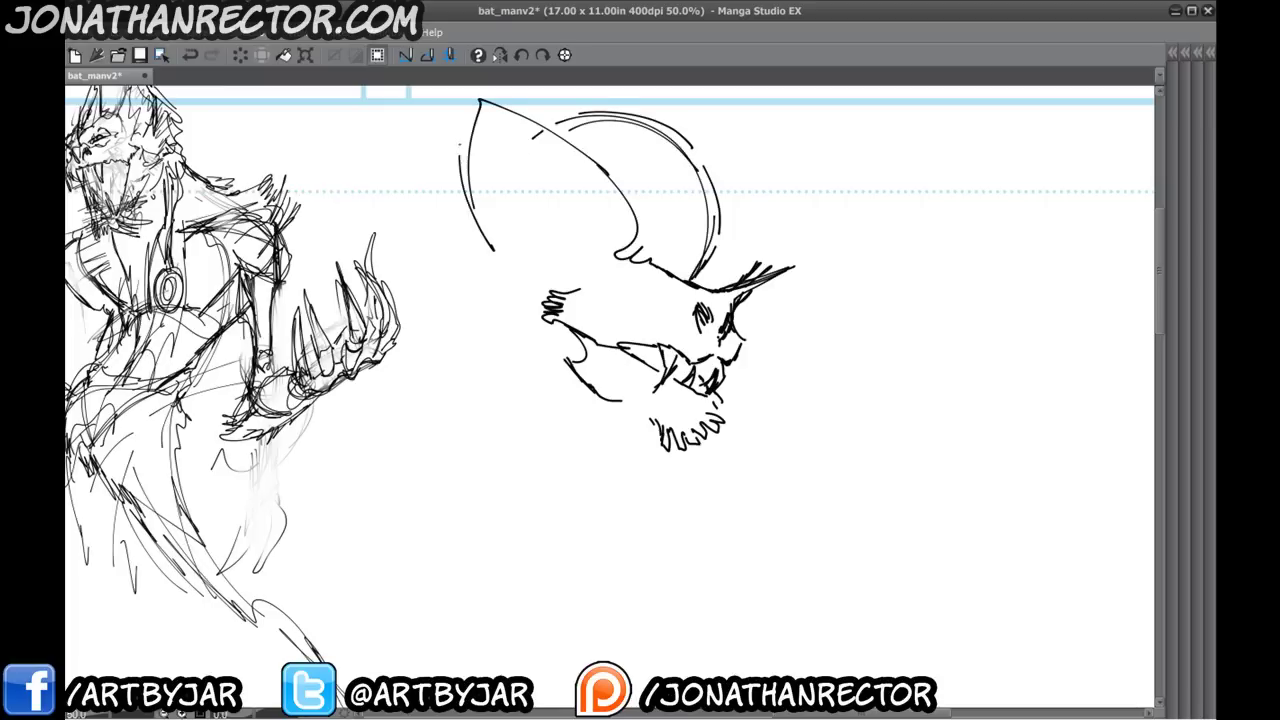
pyautogui.moveTo(482, 104)
pyautogui.mouseDown()
pyautogui.moveTo(564, 254)
pyautogui.moveTo(590, 240)
pyautogui.mouseUp()
pyautogui.moveTo(524, 118); pyautogui.dragTo(584, 240)
pyautogui.moveTo(470, 112); pyautogui.dragTo(506, 238)
pyautogui.moveTo(540, 126); pyautogui.dragTo(556, 114)
pyautogui.moveTo(552, 116)
pyautogui.mouseDown()
pyautogui.moveTo(701, 200)
pyautogui.moveTo(702, 276)
pyautogui.mouseUp()
# - Add the pointed far ear behind the brow and join the near ear's base to the cheek tuft
pyautogui.moveTo(714, 198)
pyautogui.mouseDown()
pyautogui.moveTo(698, 270)
pyautogui.moveTo(740, 182)
pyautogui.moveTo(826, 150)
pyautogui.mouseUp()
pyautogui.moveTo(826, 152)
pyautogui.mouseDown()
pyautogui.moveTo(808, 192)
pyautogui.moveTo(716, 262)
pyautogui.mouseUp()
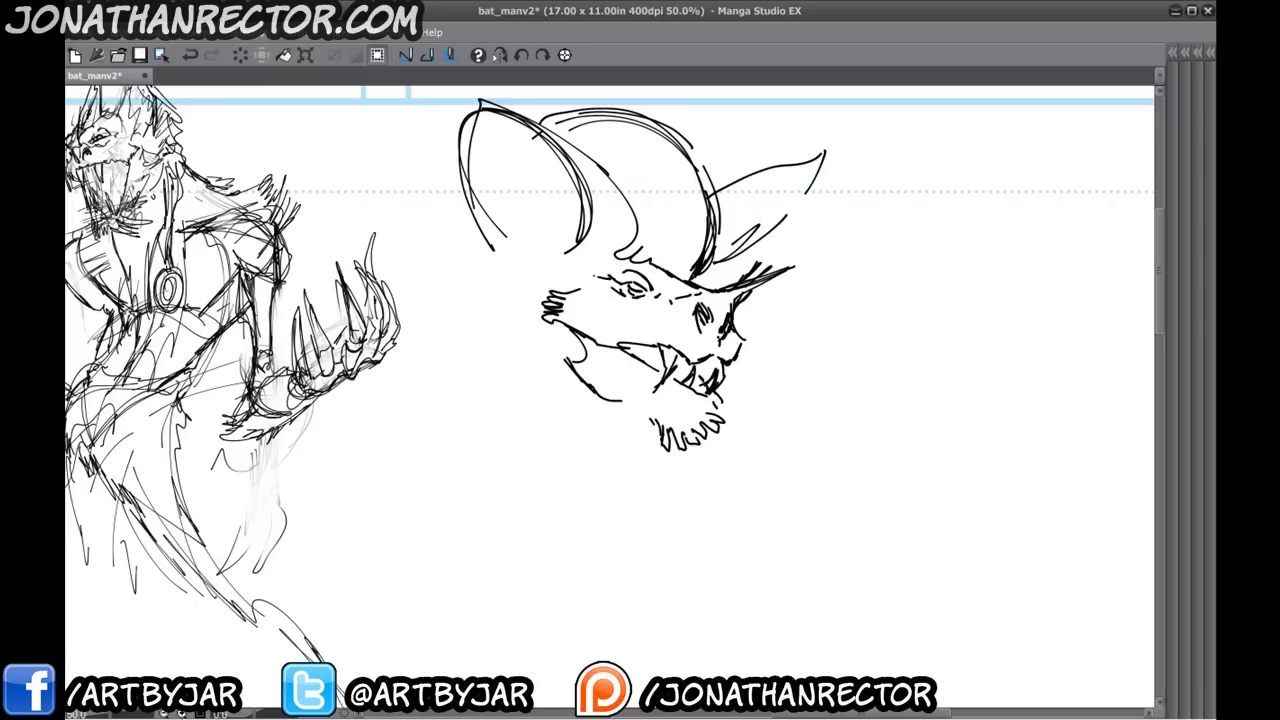
pyautogui.moveTo(555, 300); pyautogui.dragTo(497, 258)
pyautogui.moveTo(552, 120)
pyautogui.mouseDown()
pyautogui.moveTo(704, 250)
pyautogui.moveTo(704, 206)
pyautogui.mouseUp()
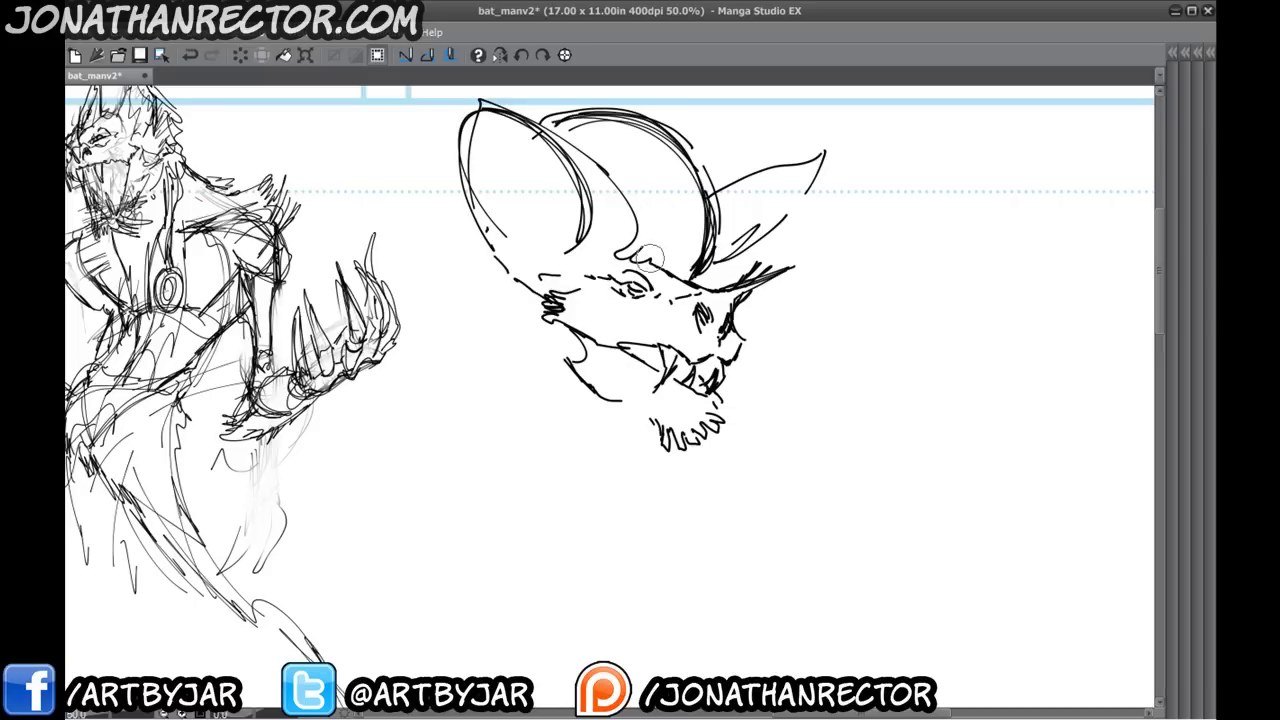
# - Soften the brow line, hatch short fur along it, and darken the head study's eye
pyautogui.moveTo(649, 258)
pyautogui.mouseDown()
pyautogui.moveTo(684, 284)
pyautogui.moveTo(648, 262)
pyautogui.mouseUp()
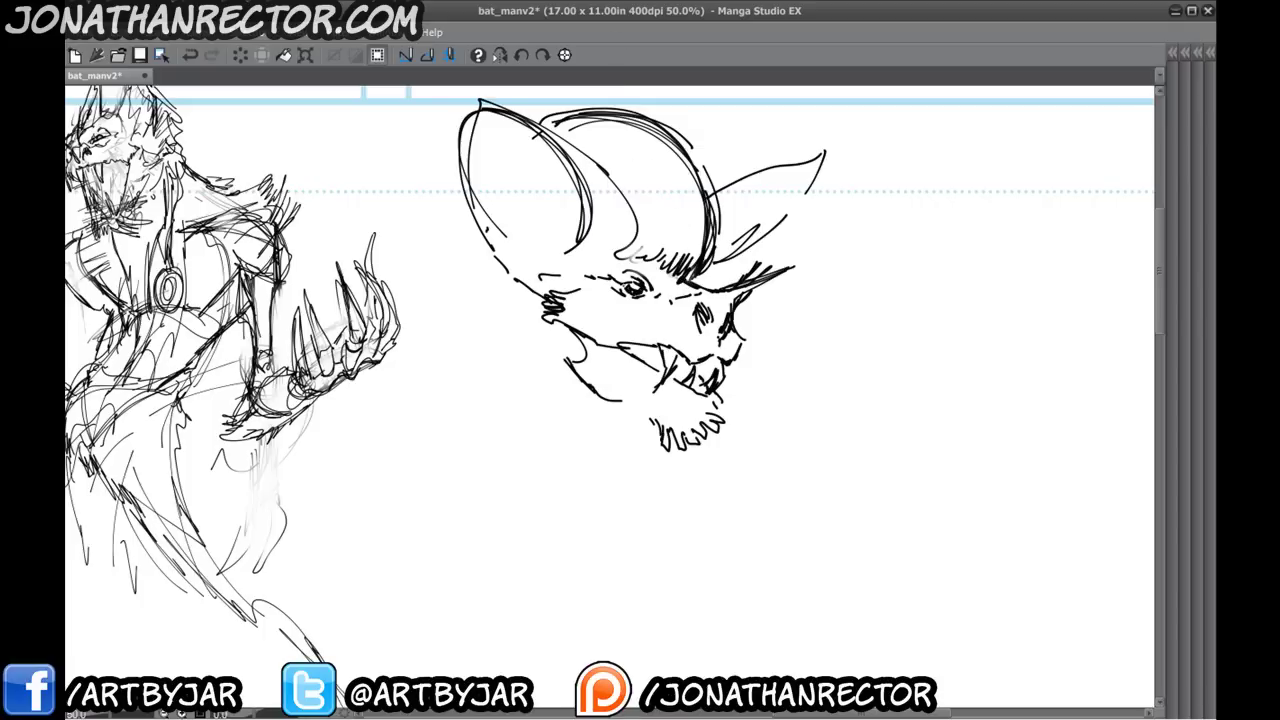
pyautogui.moveTo(618, 282); pyautogui.dragTo(663, 291)
pyautogui.moveTo(461, 322); pyautogui.dragTo(471, 318)
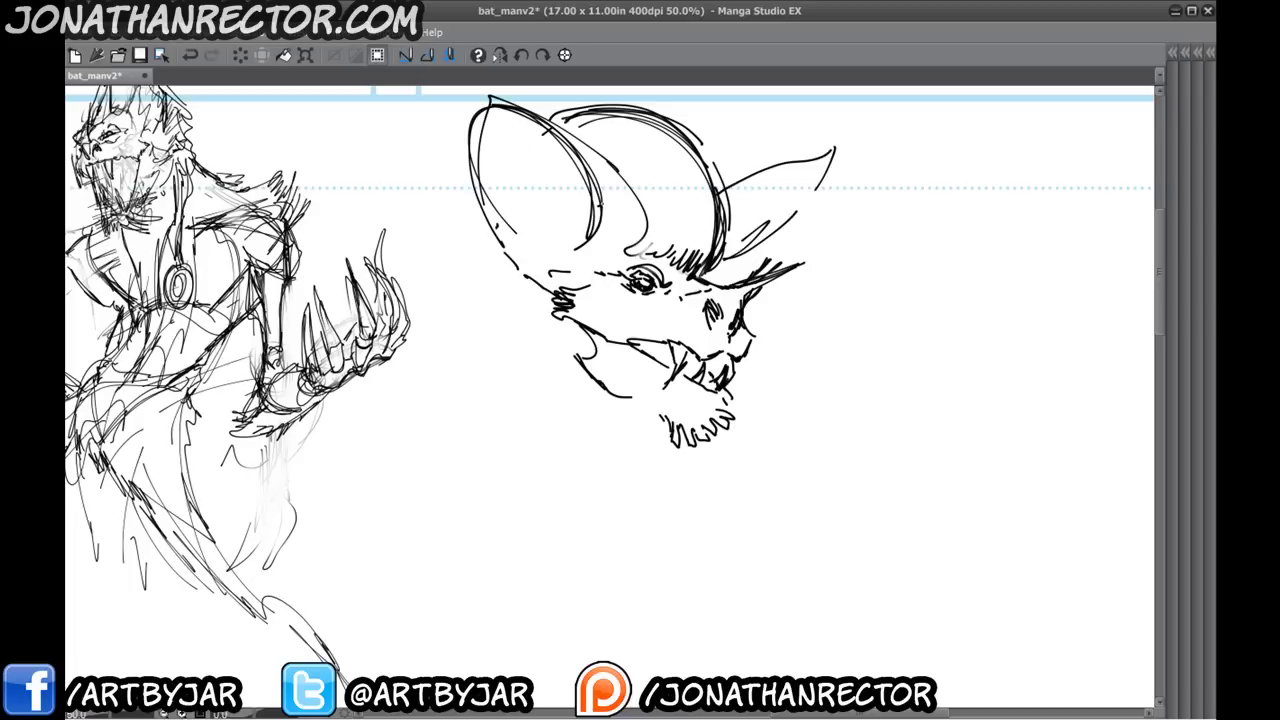
# - Reinforce the near ear's outline, adding a back edge behind it and curved folds inside
pyautogui.moveTo(499, 122); pyautogui.dragTo(602, 206)
pyautogui.moveTo(468, 120); pyautogui.dragTo(516, 250)
pyautogui.moveTo(474, 158); pyautogui.dragTo(516, 254)
pyautogui.moveTo(488, 148)
pyautogui.mouseDown()
pyautogui.moveTo(586, 196)
pyautogui.moveTo(592, 222)
pyautogui.mouseUp()
pyautogui.moveTo(516, 163); pyautogui.dragTo(592, 220)
pyautogui.moveTo(558, 176); pyautogui.dragTo(548, 207)
pyautogui.moveTo(484, 242); pyautogui.dragTo(498, 254)
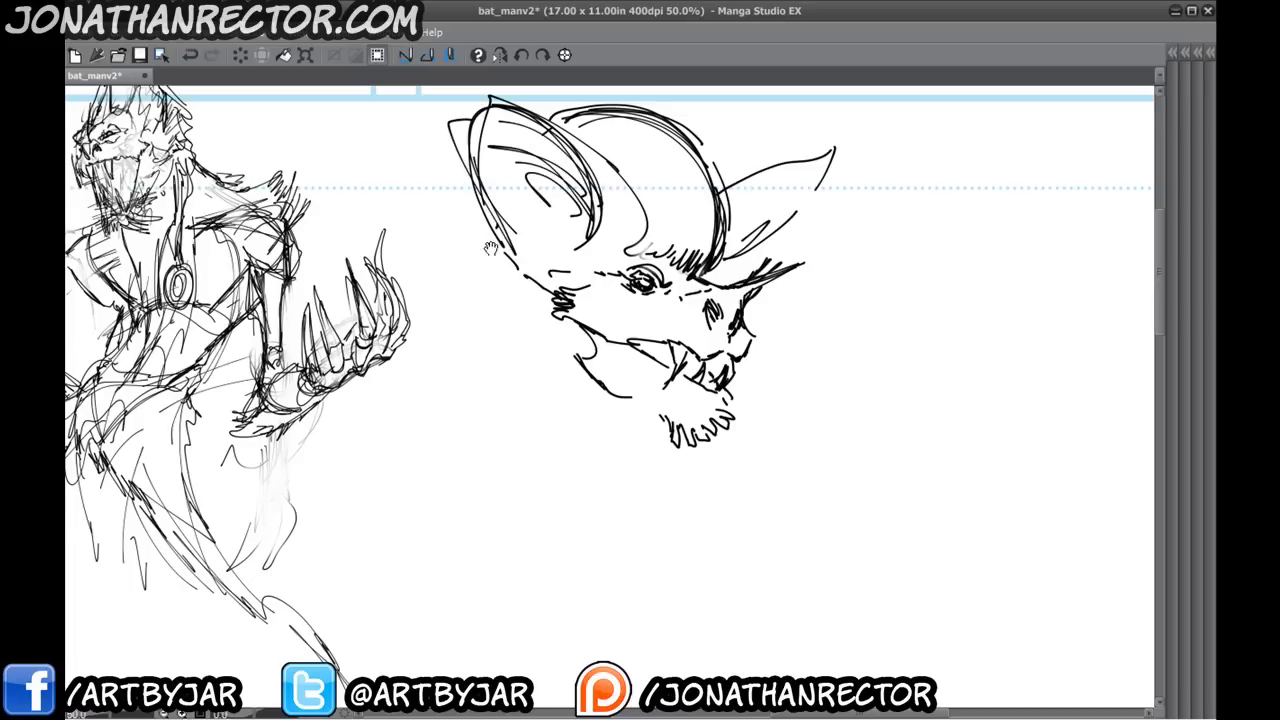
pyautogui.moveTo(522, 112)
pyautogui.mouseDown()
pyautogui.moveTo(564, 82)
pyautogui.moveTo(567, 134)
pyautogui.mouseUp()
# - Block in the head study's upper back, rounded near shoulder, and sloping chest line below the chin
pyautogui.moveTo(511, 211); pyautogui.dragTo(480, 281)
pyautogui.moveTo(500, 225)
pyautogui.mouseDown()
pyautogui.moveTo(473, 283)
pyautogui.moveTo(486, 272)
pyautogui.mouseUp()
pyautogui.moveTo(766, 410)
pyautogui.mouseDown()
pyautogui.moveTo(822, 456)
pyautogui.moveTo(890, 548)
pyautogui.moveTo(750, 489)
pyautogui.mouseUp()
pyautogui.moveTo(687, 476)
pyautogui.mouseDown()
pyautogui.moveTo(616, 446)
pyautogui.moveTo(612, 418)
pyautogui.mouseUp()
pyautogui.moveTo(612, 418); pyautogui.dragTo(548, 321)
pyautogui.moveTo(512, 306); pyautogui.dragTo(582, 336)
pyautogui.moveTo(630, 420)
pyautogui.mouseDown()
pyautogui.moveTo(494, 296)
pyautogui.moveTo(610, 484)
pyautogui.moveTo(646, 504)
pyautogui.mouseUp()
pyautogui.moveTo(516, 308)
pyautogui.mouseDown()
pyautogui.moveTo(612, 450)
pyautogui.moveTo(478, 352)
pyautogui.mouseUp()
pyautogui.moveTo(464, 420)
pyautogui.mouseDown()
pyautogui.moveTo(488, 452)
pyautogui.moveTo(470, 452)
pyautogui.mouseUp()
pyautogui.moveTo(452, 407); pyautogui.dragTo(464, 430)
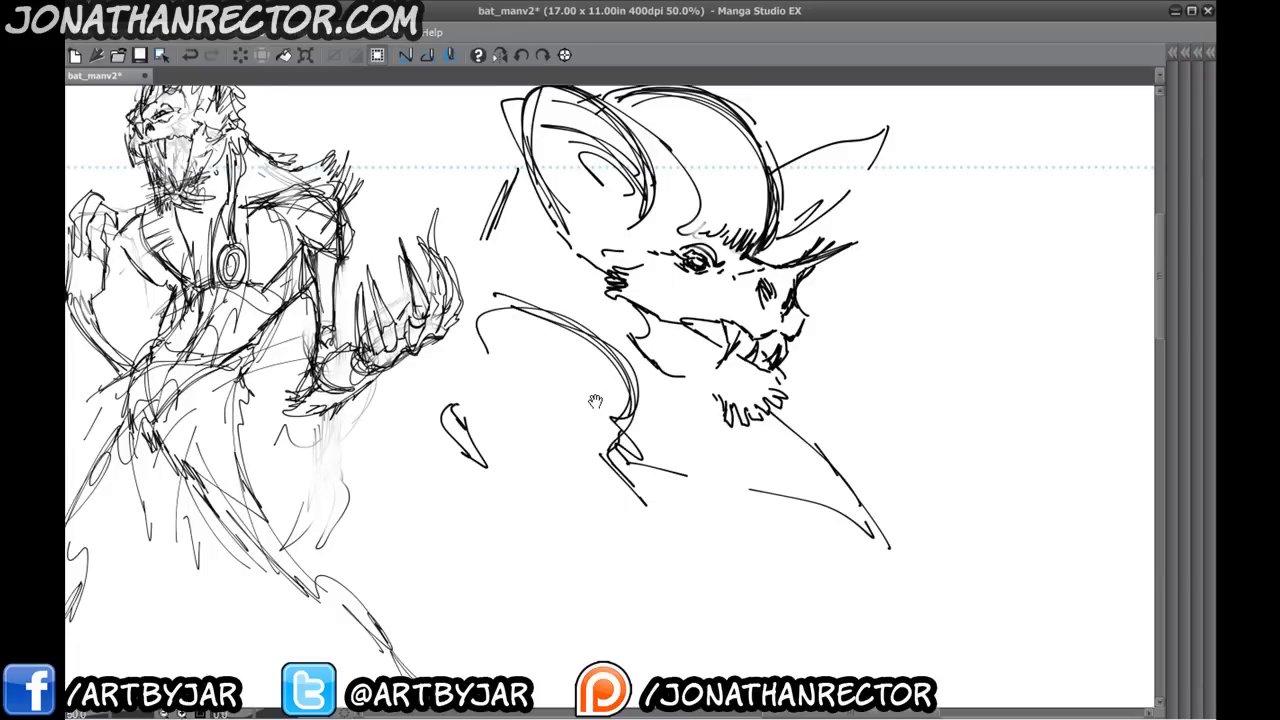
pyautogui.moveTo(964, 481); pyautogui.dragTo(508, 416)
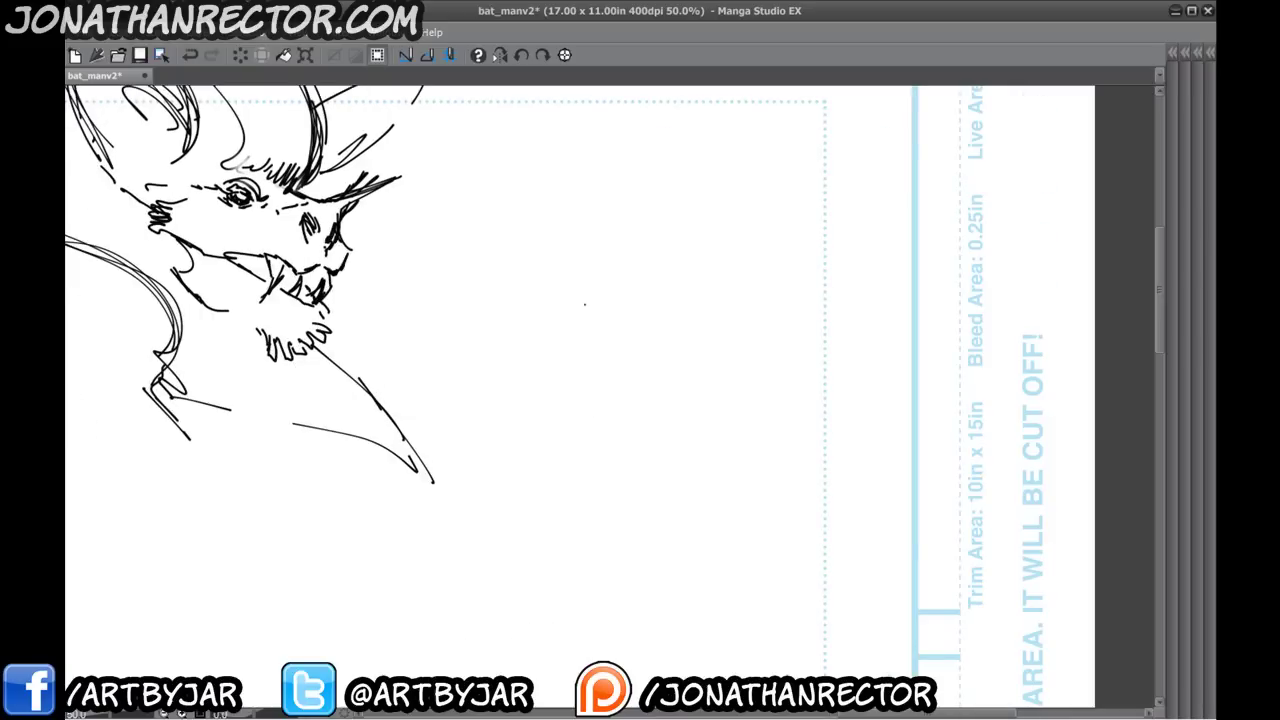
pyautogui.moveTo(566, 198); pyautogui.dragTo(588, 258)
pyautogui.hotkey('ctrl', 'z')
pyautogui.moveTo(555, 218)
pyautogui.mouseDown()
pyautogui.moveTo(515, 276)
pyautogui.moveTo(528, 296)
pyautogui.moveTo(563, 300)
pyautogui.moveTo(571, 320)
pyautogui.mouseUp()
pyautogui.hotkey('ctrl', 'z')
# - Sketch a small front-facing head in the blank space beside the head study, with a round skull, facial guidelines, and narrow jaw
pyautogui.moveTo(656, 216)
pyautogui.mouseDown()
pyautogui.moveTo(620, 191)
pyautogui.moveTo(632, 218)
pyautogui.mouseUp()
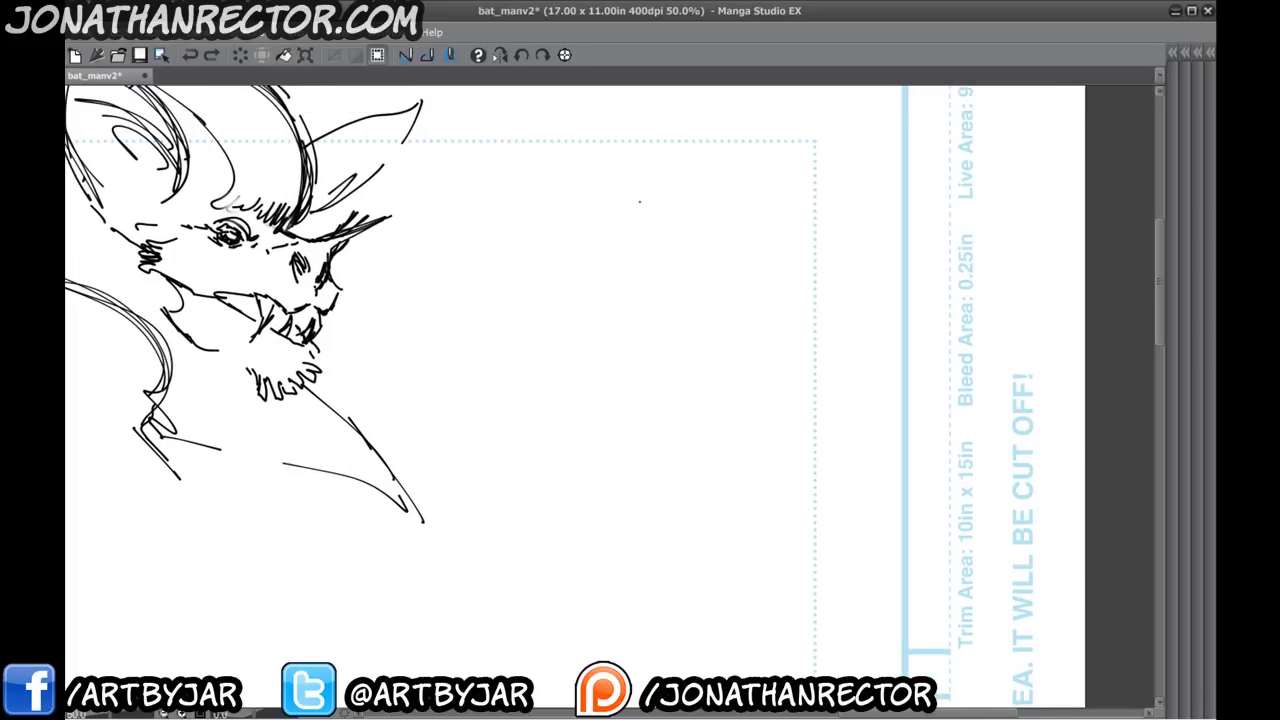
pyautogui.moveTo(643, 228)
pyautogui.mouseDown()
pyautogui.moveTo(644, 254)
pyautogui.moveTo(578, 214)
pyautogui.moveTo(584, 270)
pyautogui.mouseUp()
pyautogui.moveTo(632, 210)
pyautogui.mouseDown()
pyautogui.moveTo(650, 266)
pyautogui.moveTo(646, 228)
pyautogui.mouseUp()
pyautogui.moveTo(636, 228)
pyautogui.mouseDown()
pyautogui.moveTo(640, 262)
pyautogui.moveTo(610, 320)
pyautogui.moveTo(644, 324)
pyautogui.mouseUp()
pyautogui.moveTo(654, 282)
pyautogui.mouseDown()
pyautogui.moveTo(644, 330)
pyautogui.moveTo(606, 326)
pyautogui.mouseUp()
pyautogui.moveTo(582, 278); pyautogui.dragTo(602, 325)
pyautogui.moveTo(605, 231); pyautogui.dragTo(605, 281)
pyautogui.moveTo(609, 246)
pyautogui.mouseDown()
pyautogui.moveTo(617, 312)
pyautogui.moveTo(641, 297)
pyautogui.mouseUp()
pyautogui.moveTo(601, 297); pyautogui.dragTo(649, 282)
pyautogui.moveTo(589, 286); pyautogui.dragTo(643, 289)
pyautogui.moveTo(647, 232); pyautogui.dragTo(644, 285)
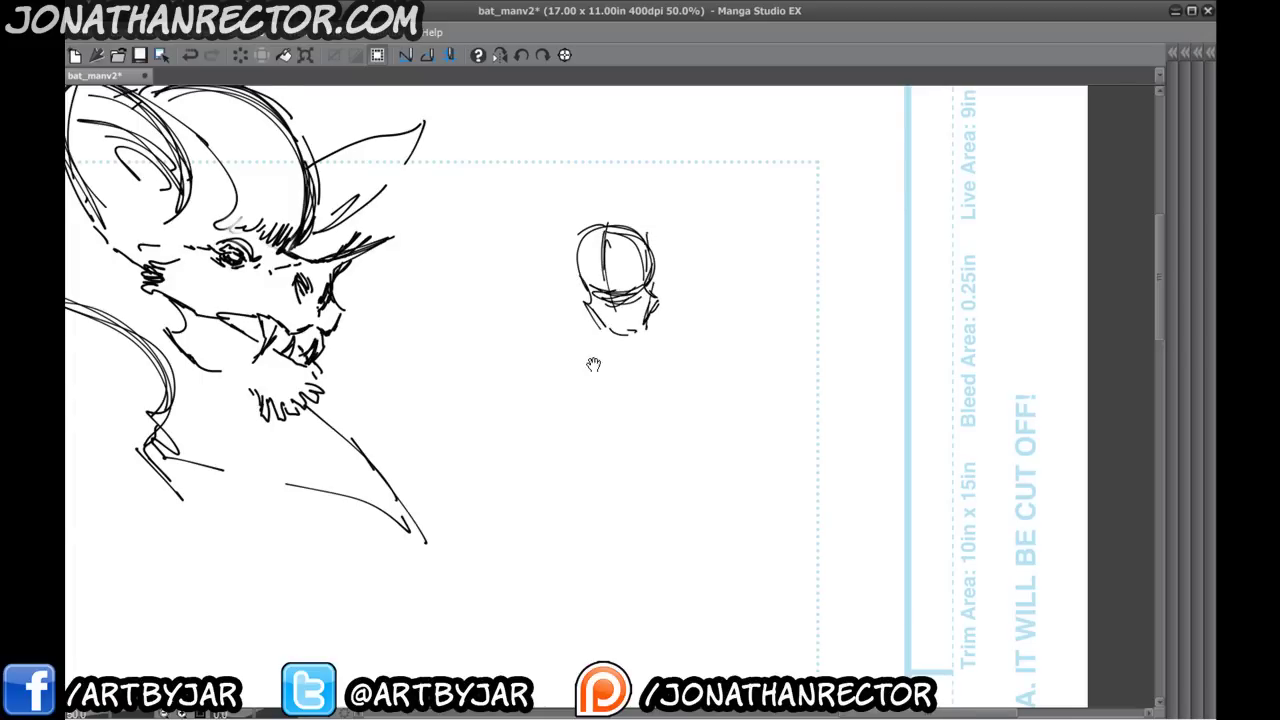
# - Add tall pointed ears to both sides of the small front-facing head
pyautogui.moveTo(593, 364); pyautogui.dragTo(643, 436)
pyautogui.moveTo(628, 322)
pyautogui.mouseDown()
pyautogui.moveTo(577, 296)
pyautogui.moveTo(608, 258)
pyautogui.mouseUp()
pyautogui.moveTo(622, 288); pyautogui.dragTo(636, 302)
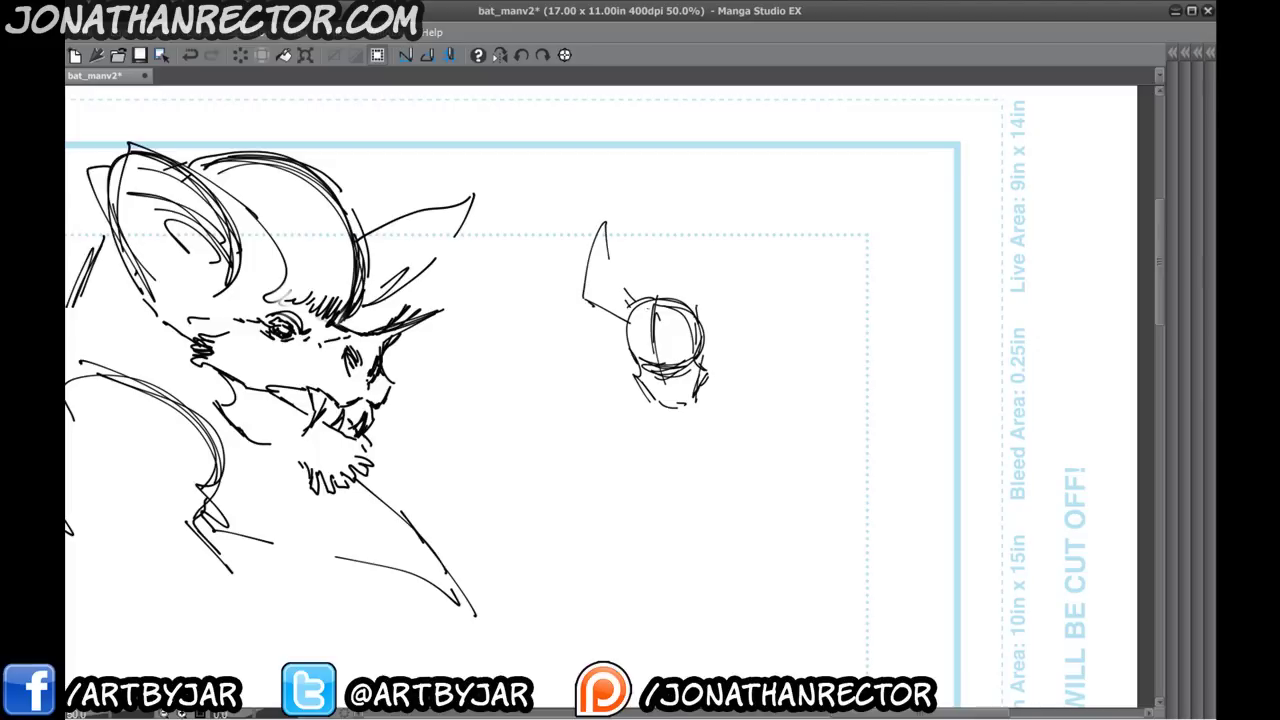
pyautogui.moveTo(714, 256)
pyautogui.mouseDown()
pyautogui.moveTo(688, 314)
pyautogui.moveTo(704, 358)
pyautogui.mouseUp()
# - Rough in the new figure's neck, sloping shoulder lines, and collarbones beneath the head
pyautogui.moveTo(614, 363)
pyautogui.mouseDown()
pyautogui.moveTo(618, 353)
pyautogui.moveTo(655, 381)
pyautogui.moveTo(625, 330)
pyautogui.mouseUp()
pyautogui.moveTo(682, 298)
pyautogui.mouseDown()
pyautogui.moveTo(729, 329)
pyautogui.moveTo(720, 354)
pyautogui.mouseUp()
pyautogui.moveTo(710, 348); pyautogui.dragTo(636, 372)
pyautogui.moveTo(635, 366); pyautogui.dragTo(558, 351)
pyautogui.moveTo(556, 354); pyautogui.dragTo(723, 337)
pyautogui.moveTo(605, 321)
pyautogui.mouseDown()
pyautogui.moveTo(573, 349)
pyautogui.moveTo(583, 331)
pyautogui.mouseUp()
pyautogui.moveTo(663, 354)
pyautogui.mouseDown()
pyautogui.moveTo(626, 280)
pyautogui.moveTo(738, 296)
pyautogui.mouseUp()
pyautogui.moveTo(741, 318)
pyautogui.mouseDown()
pyautogui.moveTo(734, 350)
pyautogui.moveTo(612, 454)
pyautogui.moveTo(628, 466)
pyautogui.mouseUp()
pyautogui.moveTo(537, 389); pyautogui.dragTo(566, 509)
pyautogui.moveTo(566, 500); pyautogui.dragTo(564, 492)
pyautogui.moveTo(650, 414); pyautogui.dragTo(653, 454)
pyautogui.moveTo(542, 423); pyautogui.dragTo(528, 450)
pyautogui.hotkey('ctrl', 'z')
pyautogui.hotkey('ctrl', 'z')
pyautogui.hotkey('ctrl', 'z')
pyautogui.hotkey('ctrl', 'z')
pyautogui.hotkey('ctrl', 'z')
pyautogui.hotkey('ctrl', 'z')
pyautogui.hotkey('ctrl', 'z')
pyautogui.hotkey('ctrl', 'z')
pyautogui.hotkey('ctrl', 'z')
pyautogui.hotkey('ctrl', 'z')
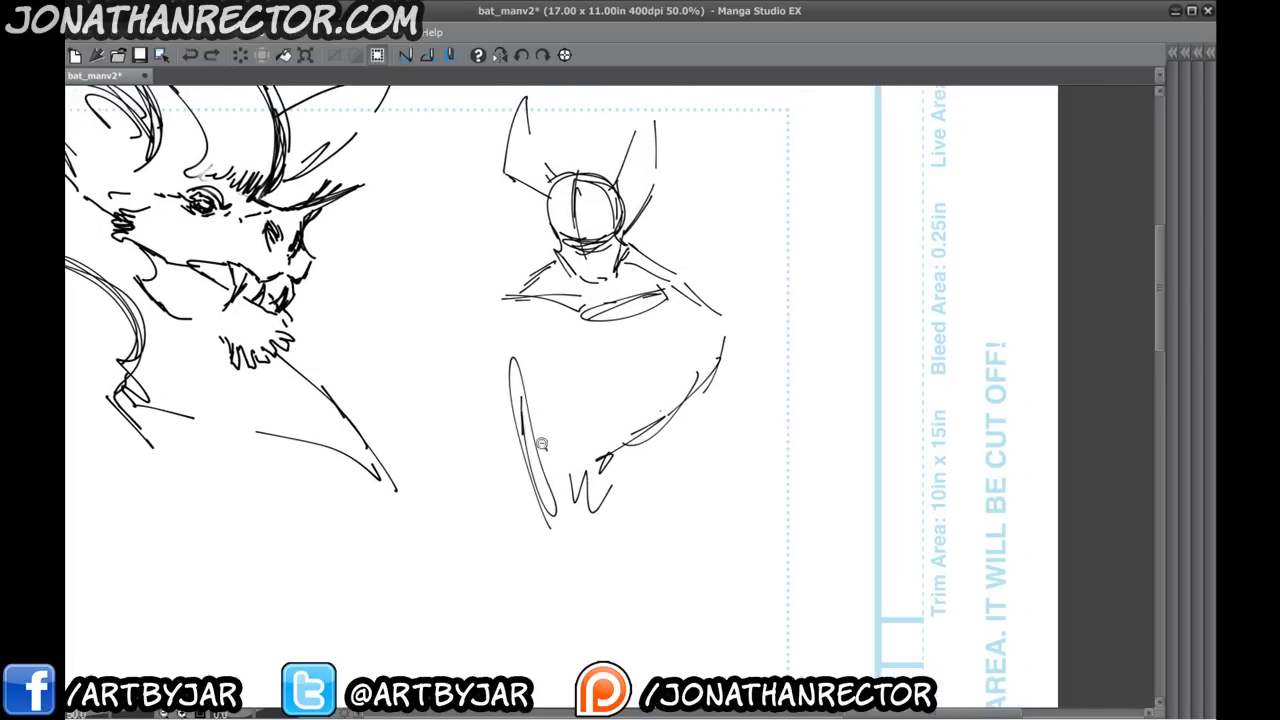
# - Draw the new figure's sloping neck muscles and round off both shoulders and the outer chest edge
pyautogui.moveTo(628, 224); pyautogui.dragTo(682, 248)
pyautogui.moveTo(636, 222); pyautogui.dragTo(718, 278)
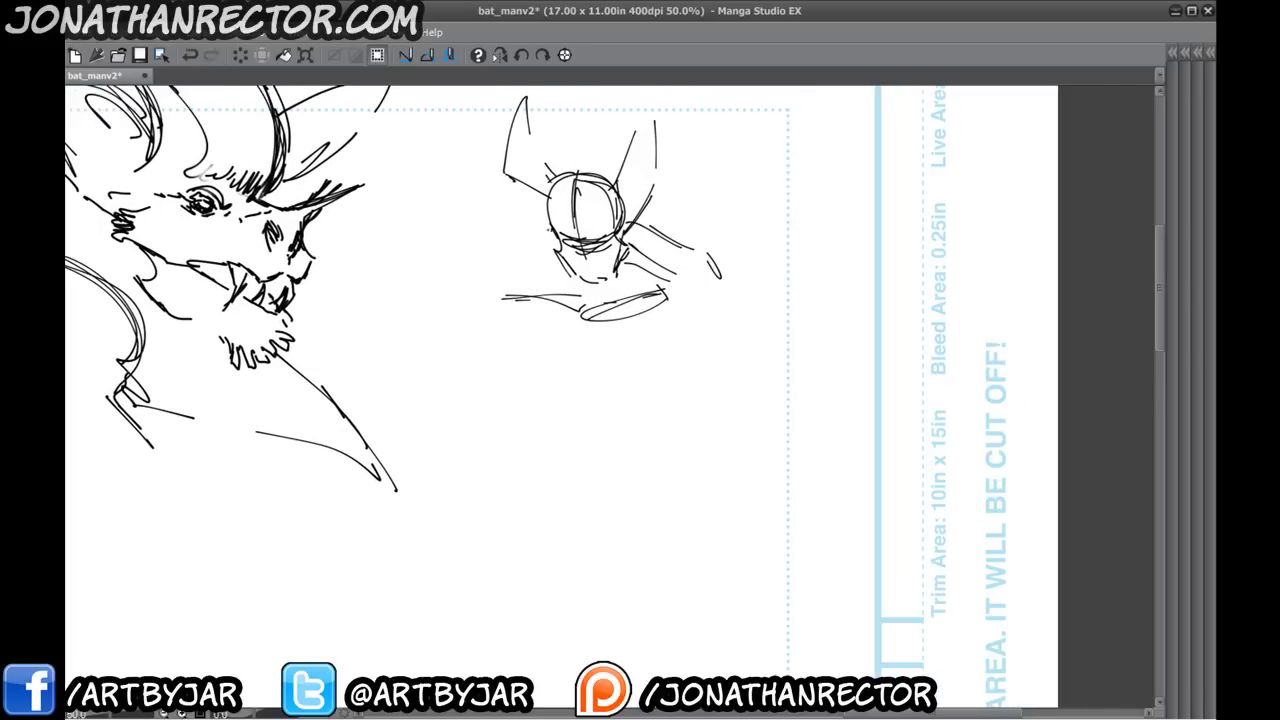
pyautogui.moveTo(550, 232); pyautogui.dragTo(486, 298)
pyautogui.moveTo(624, 344); pyautogui.dragTo(674, 350)
pyautogui.moveTo(478, 282); pyautogui.dragTo(500, 306)
pyautogui.moveTo(706, 282)
pyautogui.mouseDown()
pyautogui.moveTo(712, 308)
pyautogui.moveTo(656, 378)
pyautogui.mouseUp()
# - Outline the broad rib cage tapering into a narrow waist and start the torso's centre line
pyautogui.moveTo(674, 362); pyautogui.dragTo(558, 380)
pyautogui.moveTo(501, 326); pyautogui.dragTo(582, 392)
pyautogui.moveTo(504, 331)
pyautogui.mouseDown()
pyautogui.moveTo(578, 388)
pyautogui.moveTo(660, 408)
pyautogui.mouseUp()
pyautogui.moveTo(565, 408)
pyautogui.mouseDown()
pyautogui.moveTo(658, 397)
pyautogui.moveTo(648, 420)
pyautogui.mouseUp()
pyautogui.moveTo(610, 430)
pyautogui.mouseDown()
pyautogui.moveTo(614, 404)
pyautogui.moveTo(621, 417)
pyautogui.mouseUp()
pyautogui.moveTo(570, 390); pyautogui.dragTo(588, 412)
pyautogui.moveTo(564, 264); pyautogui.dragTo(570, 352)
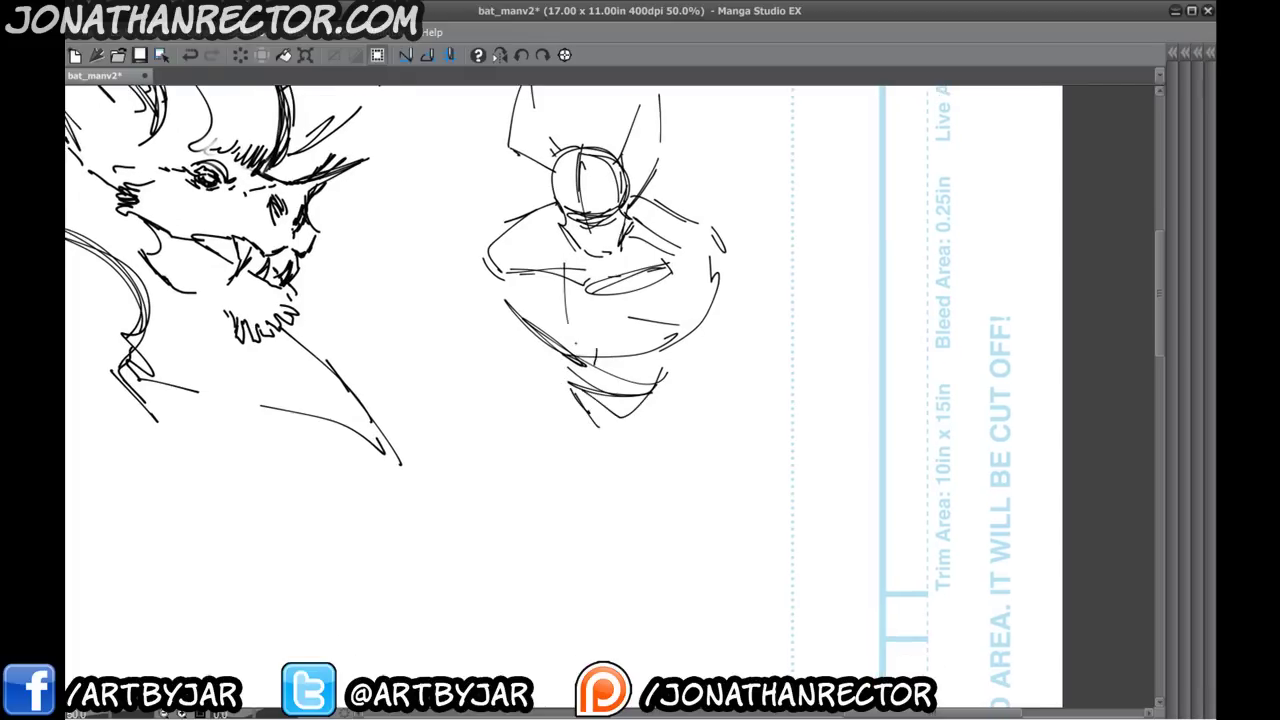
# - Extend the centre line through the abdomen and sketch a V-shaped pelvis below the waist
pyautogui.moveTo(594, 300); pyautogui.dragTo(598, 366)
pyautogui.moveTo(590, 354); pyautogui.dragTo(632, 482)
pyautogui.moveTo(646, 418); pyautogui.dragTo(632, 488)
pyautogui.moveTo(570, 400); pyautogui.dragTo(604, 462)
pyautogui.moveTo(600, 300); pyautogui.dragTo(653, 354)
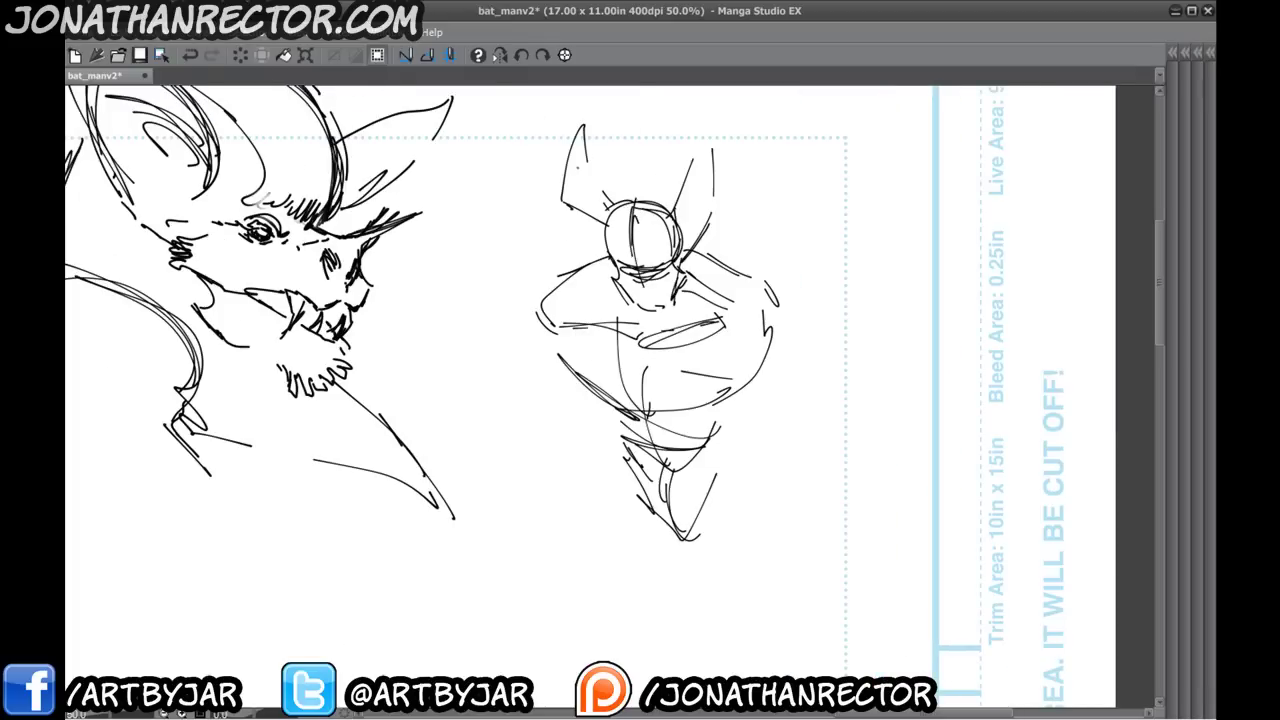
# - Sketch hunched, raised shoulders and bulky upper arms on both sides of the torso
pyautogui.moveTo(604, 234)
pyautogui.mouseDown()
pyautogui.moveTo(548, 257)
pyautogui.moveTo(511, 300)
pyautogui.mouseUp()
pyautogui.moveTo(506, 322)
pyautogui.mouseDown()
pyautogui.moveTo(522, 340)
pyautogui.moveTo(514, 352)
pyautogui.mouseUp()
pyautogui.moveTo(514, 352); pyautogui.dragTo(544, 418)
pyautogui.moveTo(731, 228)
pyautogui.mouseDown()
pyautogui.moveTo(798, 259)
pyautogui.moveTo(812, 326)
pyautogui.mouseUp()
pyautogui.moveTo(827, 313); pyautogui.dragTo(808, 358)
pyautogui.moveTo(721, 287); pyautogui.dragTo(809, 325)
pyautogui.moveTo(617, 339); pyautogui.dragTo(583, 309)
pyautogui.moveTo(712, 288); pyautogui.dragTo(776, 382)
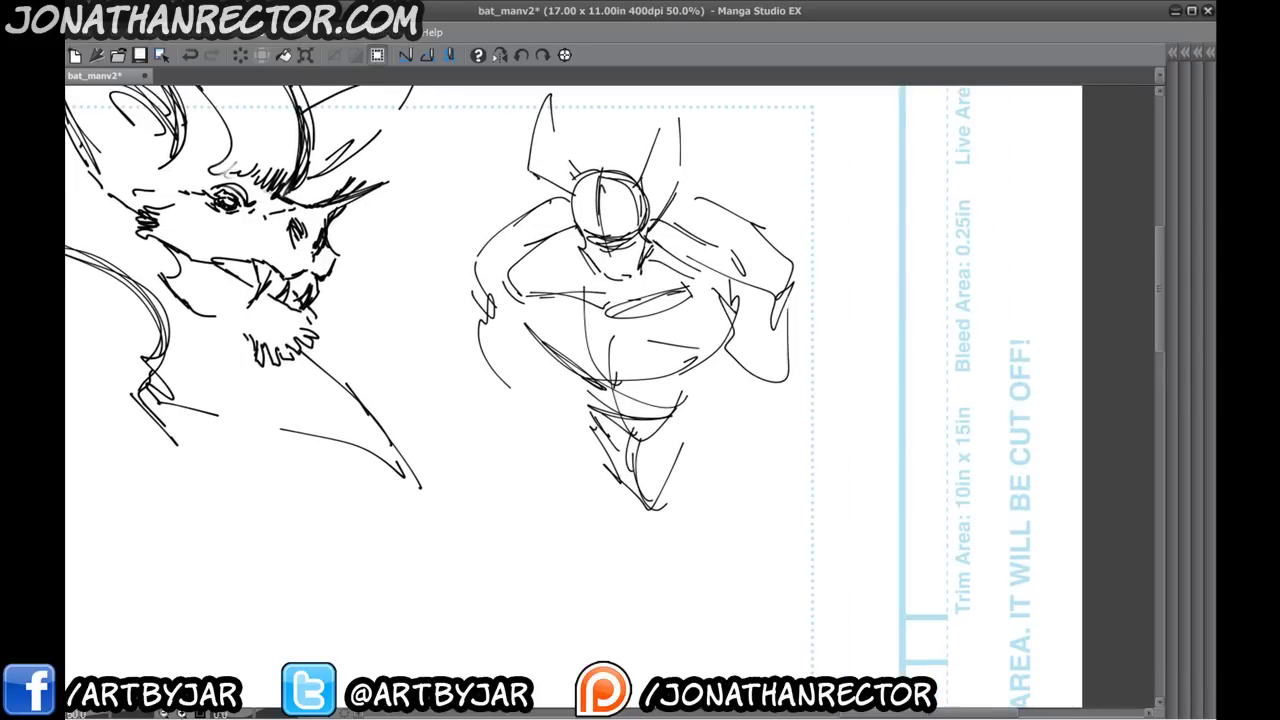
# - Build up the outer curves of both upper arms and close them off at the elbows
pyautogui.moveTo(790, 280); pyautogui.dragTo(782, 380)
pyautogui.moveTo(726, 324); pyautogui.dragTo(808, 308)
pyautogui.moveTo(528, 330); pyautogui.dragTo(500, 372)
pyautogui.moveTo(456, 292); pyautogui.dragTo(496, 364)
pyautogui.moveTo(500, 238); pyautogui.dragTo(448, 294)
pyautogui.moveTo(493, 219); pyautogui.dragTo(466, 340)
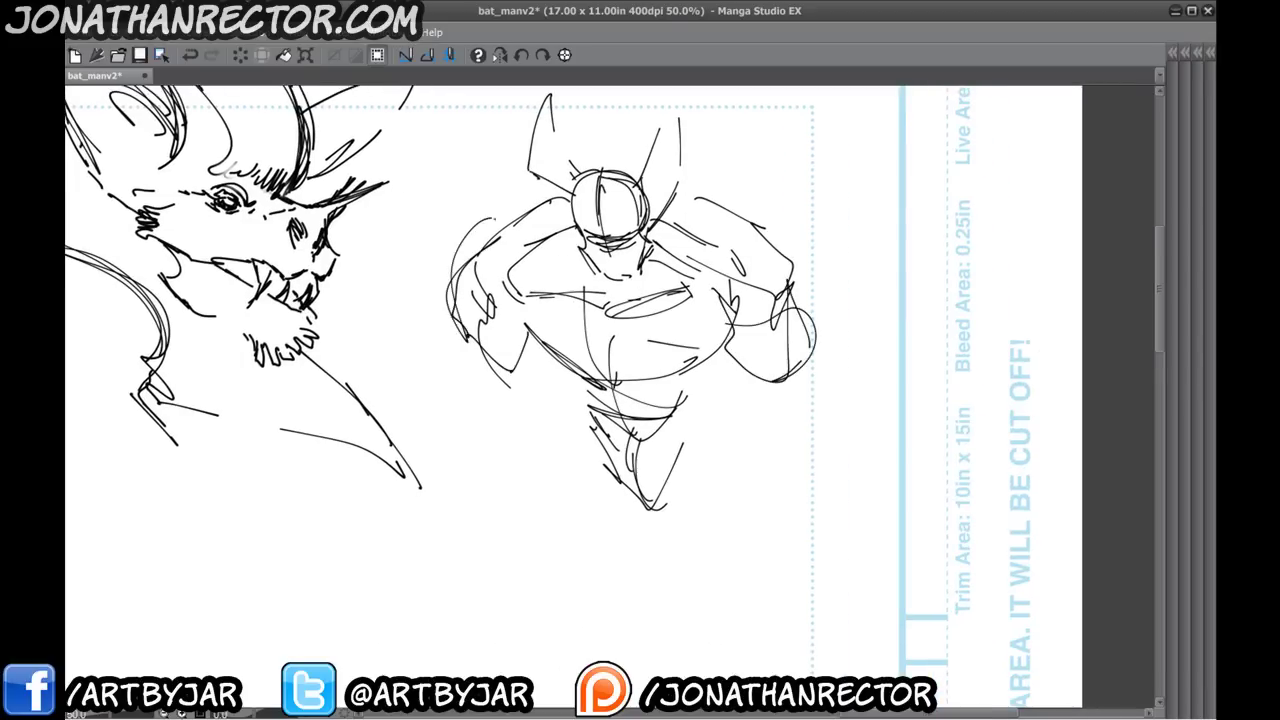
pyautogui.moveTo(476, 242); pyautogui.dragTo(458, 322)
pyautogui.moveTo(508, 391); pyautogui.dragTo(499, 365)
# - Connect the chest to the hip with short contour strokes along the side of the waist
pyautogui.moveTo(717, 325); pyautogui.dragTo(690, 357)
pyautogui.moveTo(684, 344); pyautogui.dragTo(669, 383)
pyautogui.moveTo(662, 384); pyautogui.dragTo(665, 410)
# - Rough in the figure's wide-set legs with thigh contours and a bent knee and calf on one side
pyautogui.moveTo(635, 287); pyautogui.dragTo(644, 196)
pyautogui.moveTo(645, 386); pyautogui.dragTo(576, 486)
pyautogui.moveTo(572, 423); pyautogui.dragTo(576, 486)
pyautogui.moveTo(586, 313); pyautogui.dragTo(574, 488)
pyautogui.moveTo(562, 484)
pyautogui.mouseDown()
pyautogui.moveTo(536, 546)
pyautogui.moveTo(560, 600)
pyautogui.mouseUp()
pyautogui.moveTo(642, 382); pyautogui.dragTo(602, 442)
pyautogui.moveTo(642, 380)
pyautogui.mouseDown()
pyautogui.moveTo(712, 446)
pyautogui.moveTo(746, 576)
pyautogui.mouseUp()
pyautogui.moveTo(686, 330); pyautogui.dragTo(752, 564)
pyautogui.moveTo(690, 338); pyautogui.dragTo(722, 583)
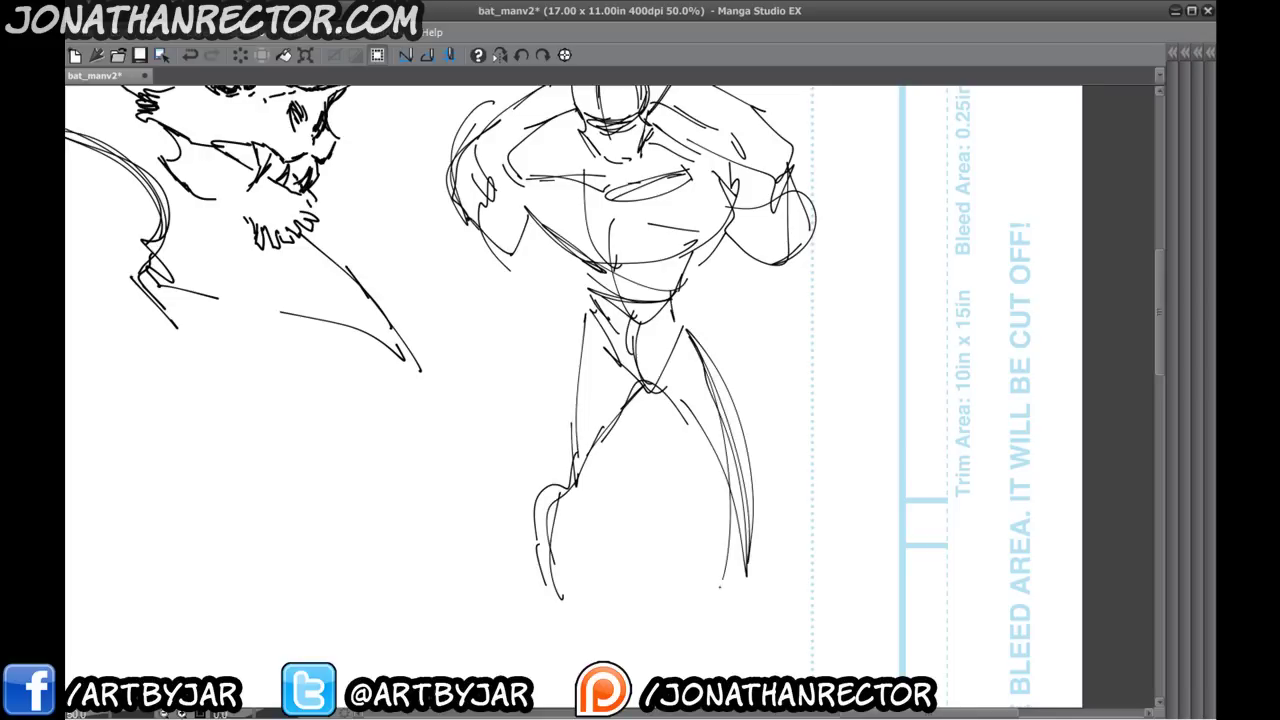
# - Sketch heavy forearms hanging from both arms using long curved outer and inner contours
pyautogui.moveTo(517, 416)
pyautogui.mouseDown()
pyautogui.moveTo(517, 491)
pyautogui.moveTo(521, 467)
pyautogui.mouseUp()
pyautogui.moveTo(549, 287); pyautogui.dragTo(528, 357)
pyautogui.moveTo(550, 287)
pyautogui.mouseDown()
pyautogui.moveTo(524, 366)
pyautogui.moveTo(507, 375)
pyautogui.mouseUp()
pyautogui.moveTo(499, 302); pyautogui.dragTo(476, 362)
pyautogui.moveTo(491, 334); pyautogui.dragTo(464, 361)
pyautogui.moveTo(458, 332)
pyautogui.mouseDown()
pyautogui.moveTo(446, 348)
pyautogui.moveTo(487, 483)
pyautogui.mouseUp()
pyautogui.moveTo(507, 388)
pyautogui.mouseDown()
pyautogui.moveTo(499, 414)
pyautogui.moveTo(524, 470)
pyautogui.mouseUp()
pyautogui.moveTo(812, 234); pyautogui.dragTo(848, 399)
pyautogui.click(828, 439)
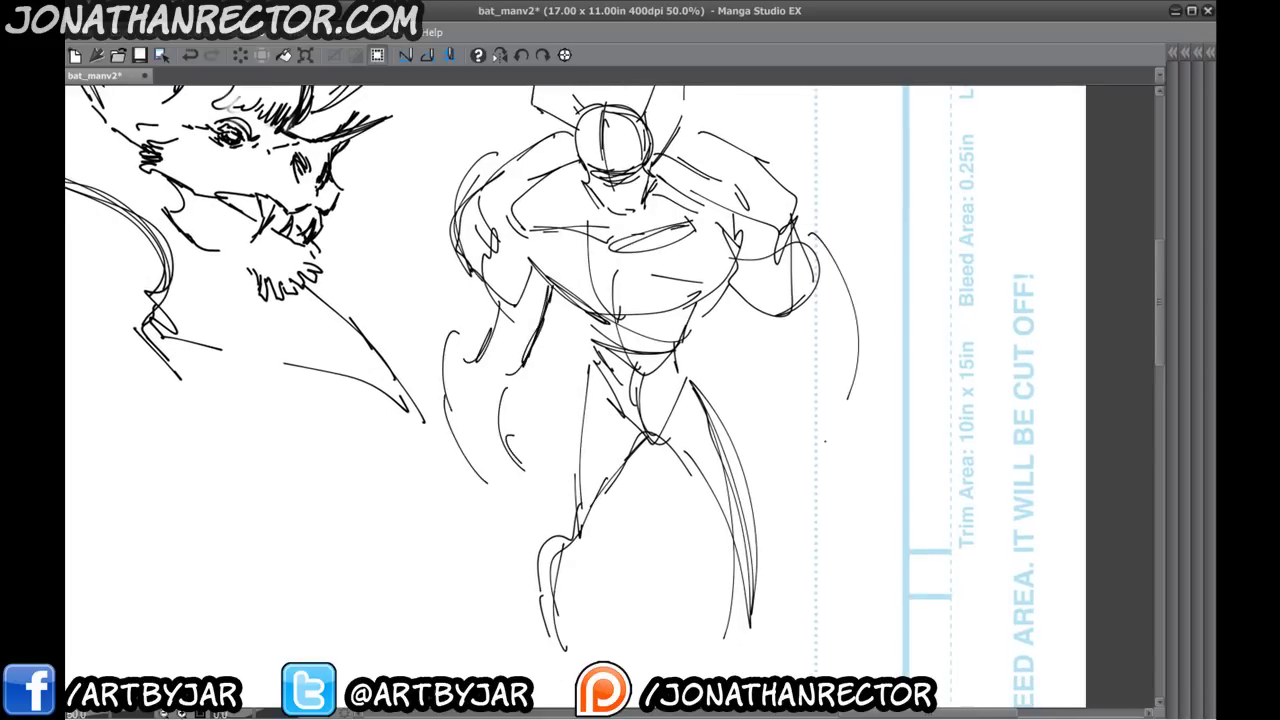
pyautogui.moveTo(769, 329); pyautogui.dragTo(807, 472)
pyautogui.moveTo(652, 391)
pyautogui.mouseDown()
pyautogui.moveTo(649, 485)
pyautogui.moveTo(643, 469)
pyautogui.mouseUp()
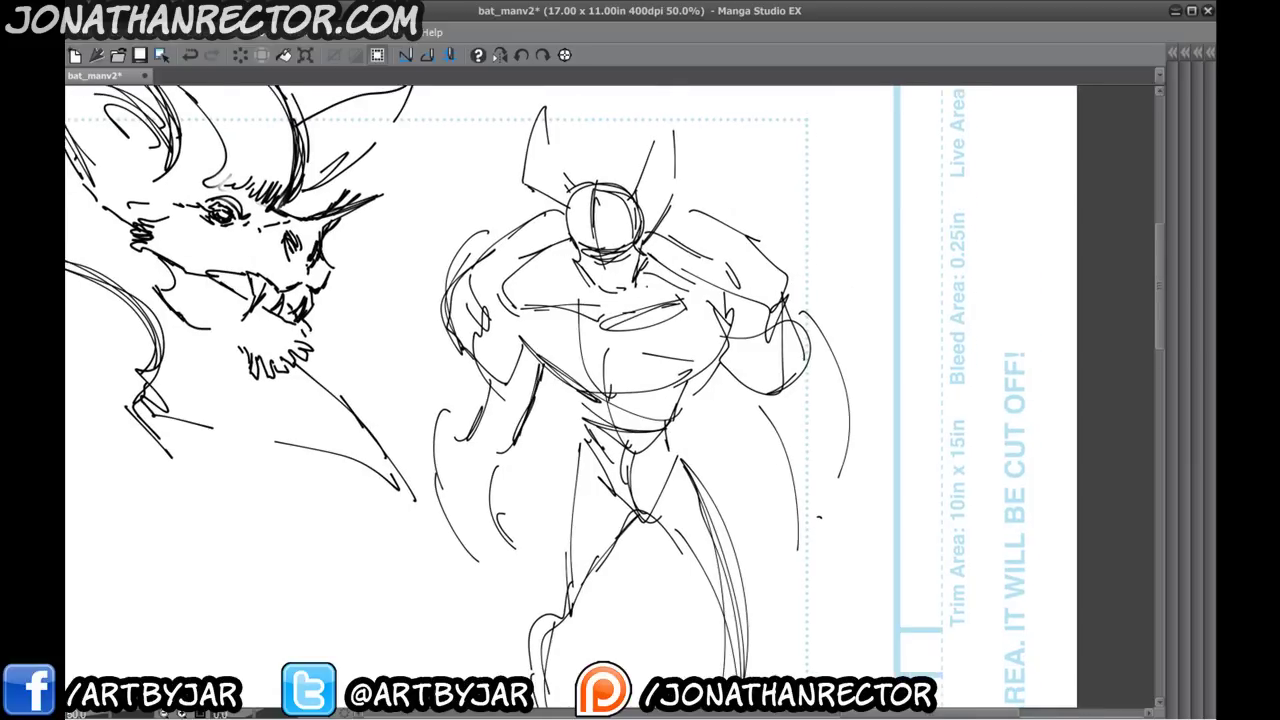
pyautogui.moveTo(646, 273); pyautogui.dragTo(799, 291)
pyautogui.moveTo(676, 260)
pyautogui.mouseDown()
pyautogui.moveTo(797, 301)
pyautogui.moveTo(828, 343)
pyautogui.mouseUp()
pyautogui.moveTo(665, 218); pyautogui.dragTo(790, 279)
pyautogui.moveTo(573, 264); pyautogui.dragTo(461, 262)
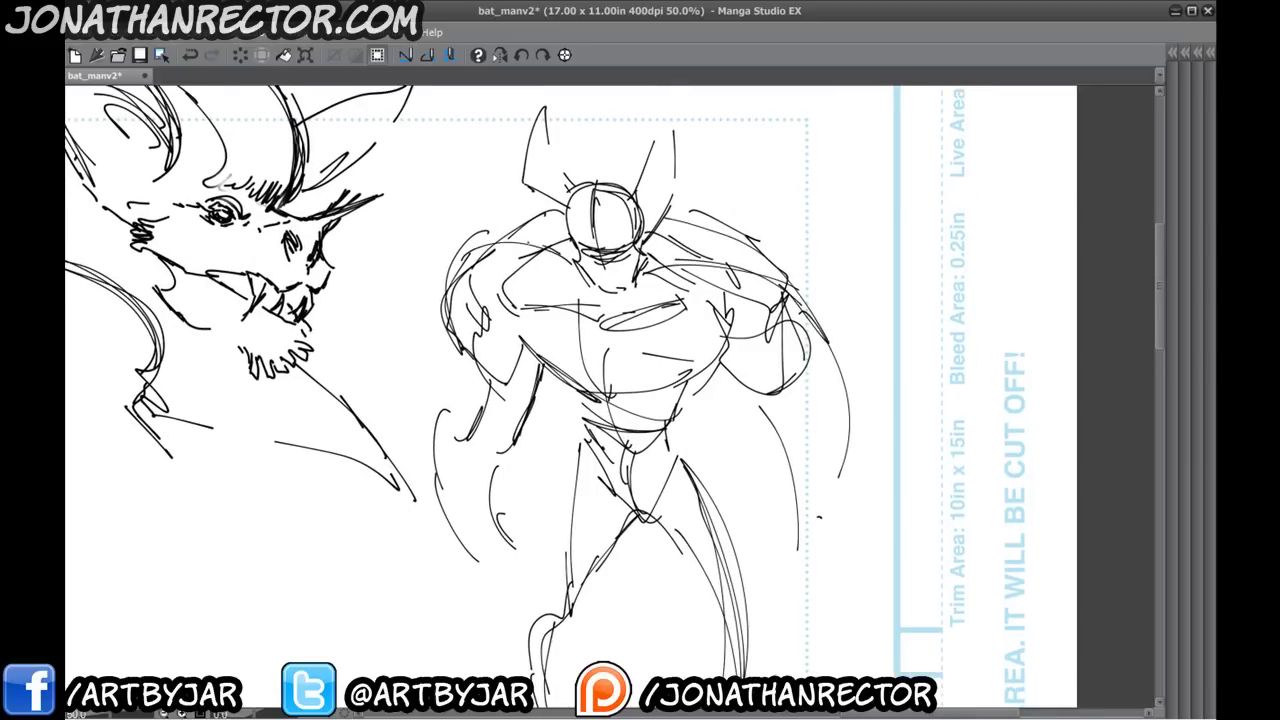
pyautogui.moveTo(543, 243); pyautogui.dragTo(446, 258)
pyautogui.moveTo(570, 207); pyautogui.dragTo(473, 256)
pyautogui.moveTo(505, 378)
pyautogui.mouseDown()
pyautogui.moveTo(519, 344)
pyautogui.moveTo(570, 408)
pyautogui.moveTo(587, 387)
pyautogui.mouseUp()
pyautogui.moveTo(585, 391); pyautogui.dragTo(566, 540)
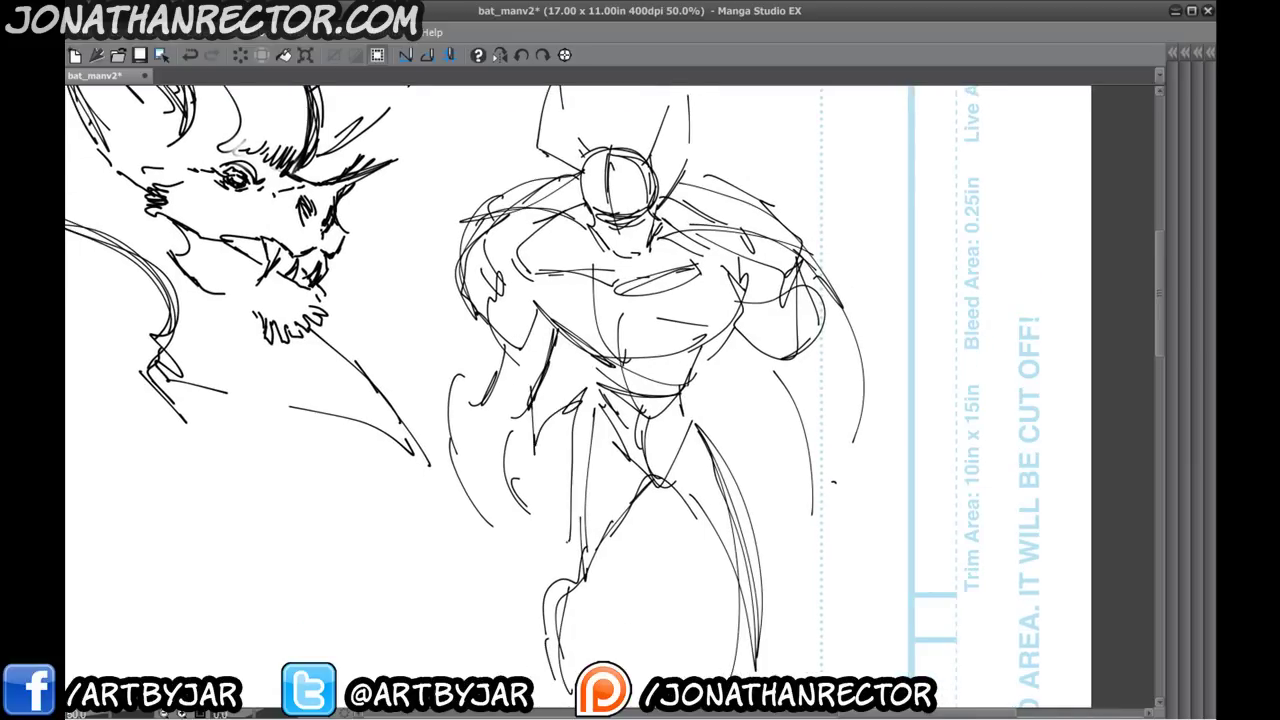
pyautogui.hotkey('ctrl', 'z')
pyautogui.hotkey('ctrl', 'z')
pyautogui.hotkey('ctrl', 'z')
pyautogui.hotkey('ctrl', 'z')
pyautogui.hotkey('ctrl', 'z')
pyautogui.hotkey('ctrl', 'z')
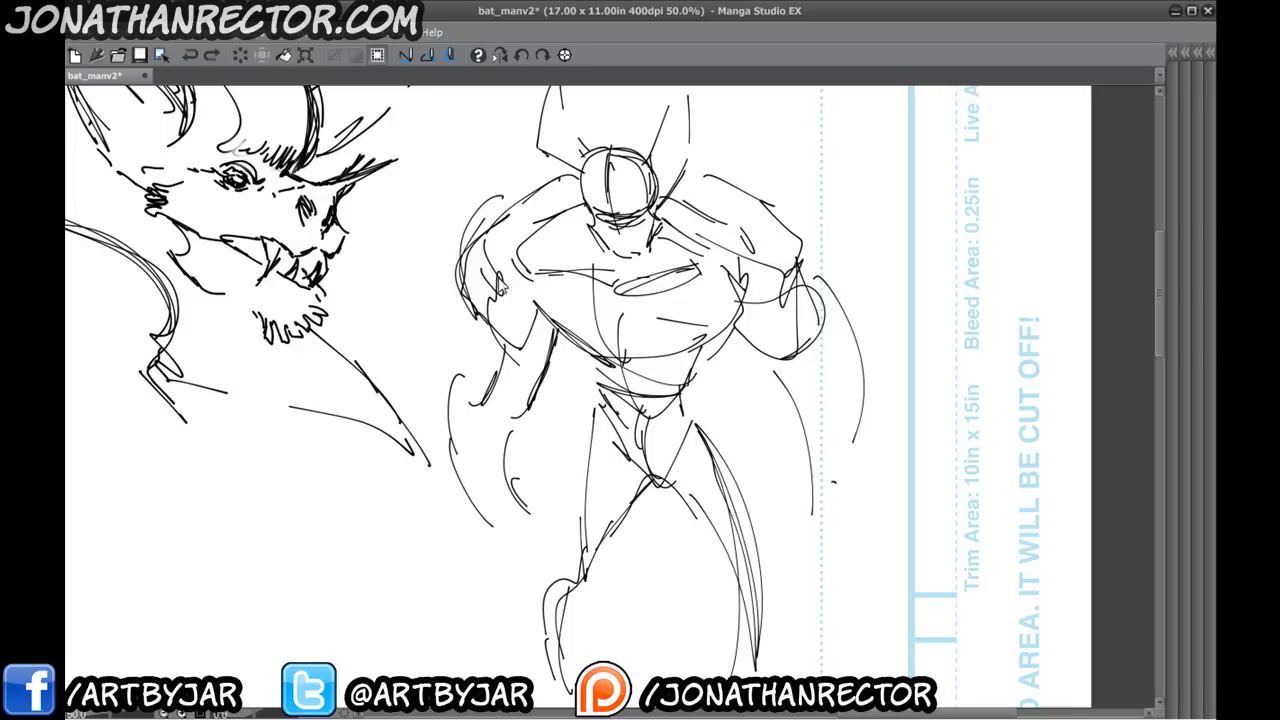
# - Sketch jagged, scalloped wing-membrane edges hanging from both arms and across the legs, with a long pointed tip on the outer side
pyautogui.moveTo(510, 287)
pyautogui.mouseDown()
pyautogui.moveTo(572, 356)
pyautogui.moveTo(552, 226)
pyautogui.mouseUp()
pyautogui.moveTo(550, 362)
pyautogui.mouseDown()
pyautogui.moveTo(535, 284)
pyautogui.moveTo(590, 509)
pyautogui.moveTo(594, 460)
pyautogui.mouseUp()
pyautogui.moveTo(598, 458)
pyautogui.mouseDown()
pyautogui.moveTo(617, 388)
pyautogui.moveTo(650, 399)
pyautogui.mouseUp()
pyautogui.moveTo(690, 468)
pyautogui.mouseDown()
pyautogui.moveTo(740, 466)
pyautogui.moveTo(773, 436)
pyautogui.mouseUp()
pyautogui.moveTo(837, 462); pyautogui.dragTo(876, 371)
pyautogui.moveTo(909, 234)
pyautogui.mouseDown()
pyautogui.moveTo(992, 355)
pyautogui.moveTo(944, 452)
pyautogui.mouseUp()
pyautogui.moveTo(845, 297)
pyautogui.mouseDown()
pyautogui.moveTo(812, 361)
pyautogui.moveTo(799, 353)
pyautogui.mouseUp()
pyautogui.moveTo(842, 314); pyautogui.dragTo(775, 316)
pyautogui.moveTo(637, 304); pyautogui.dragTo(611, 334)
pyautogui.moveTo(543, 362); pyautogui.dragTo(476, 450)
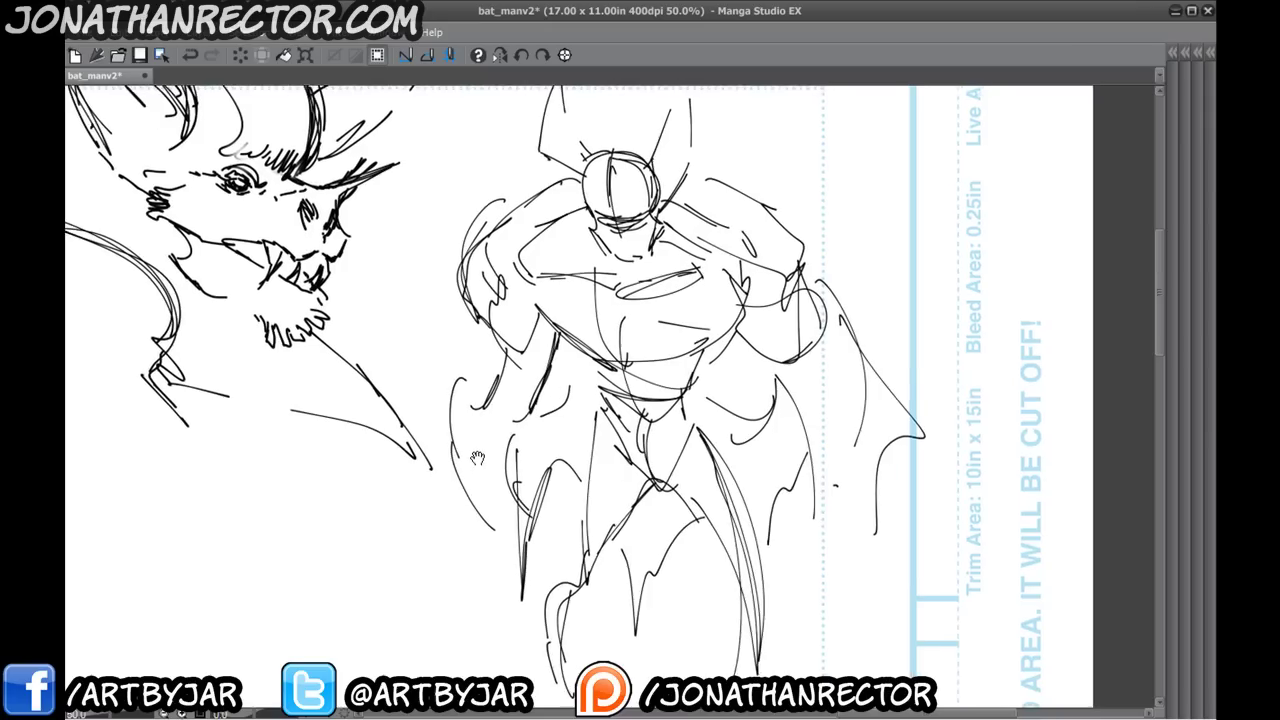
# - Draw a long horizontal ground line beneath the full-body figure, running out to the page edge
pyautogui.moveTo(502, 276); pyautogui.dragTo(488, 243)
pyautogui.moveTo(477, 314)
pyautogui.mouseDown()
pyautogui.moveTo(456, 254)
pyautogui.moveTo(397, 458)
pyautogui.moveTo(283, 264)
pyautogui.moveTo(241, 240)
pyautogui.mouseUp()
pyautogui.moveTo(349, 580); pyautogui.dragTo(824, 572)
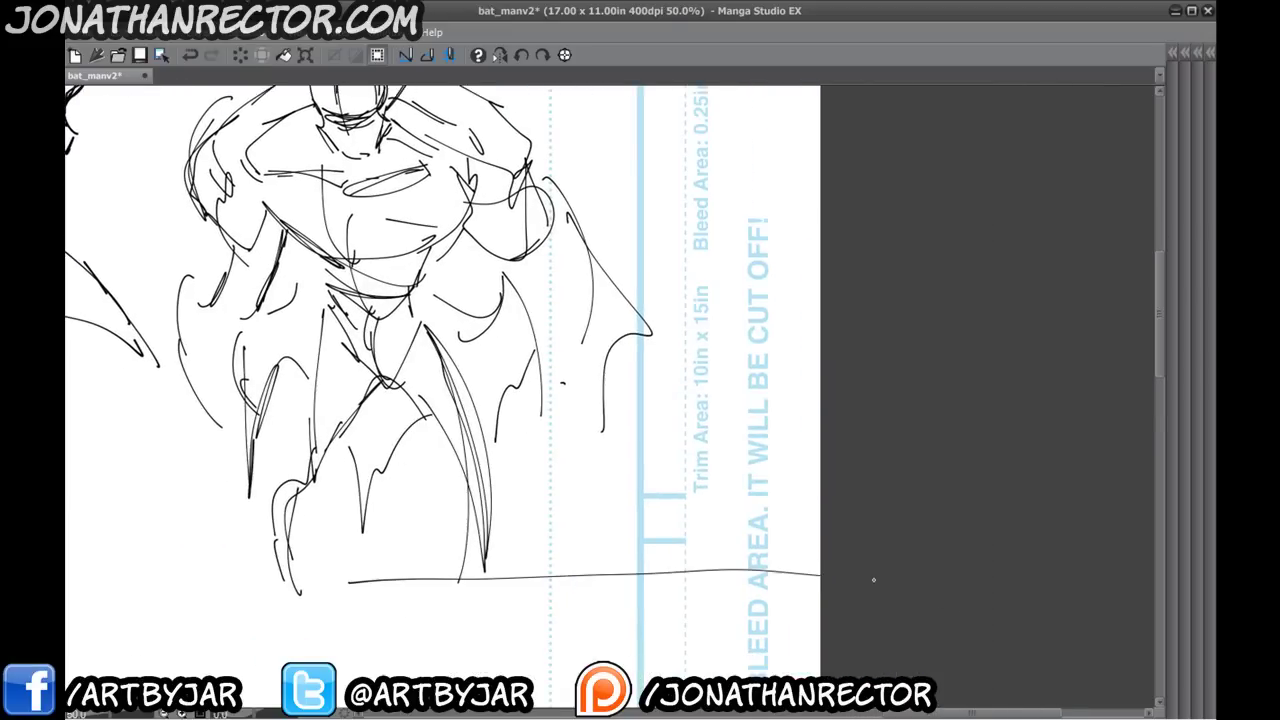
# - Outline a small companion silhouette in the page margin, with a tall arched wing shape tapering to points at the ground line
pyautogui.moveTo(544, 536); pyautogui.dragTo(486, 528)
pyautogui.moveTo(680, 558)
pyautogui.mouseDown()
pyautogui.moveTo(676, 358)
pyautogui.moveTo(645, 270)
pyautogui.moveTo(594, 372)
pyautogui.mouseUp()
pyautogui.moveTo(568, 540)
pyautogui.mouseDown()
pyautogui.moveTo(570, 418)
pyautogui.moveTo(680, 452)
pyautogui.moveTo(670, 534)
pyautogui.mouseUp()
pyautogui.moveTo(664, 542); pyautogui.dragTo(636, 452)
pyautogui.moveTo(619, 447); pyautogui.dragTo(571, 556)
pyautogui.moveTo(571, 556)
pyautogui.mouseDown()
pyautogui.moveTo(597, 392)
pyautogui.moveTo(648, 465)
pyautogui.moveTo(664, 546)
pyautogui.mouseUp()
pyautogui.moveTo(348, 411)
pyautogui.mouseDown()
pyautogui.moveTo(336, 478)
pyautogui.moveTo(355, 478)
pyautogui.mouseUp()
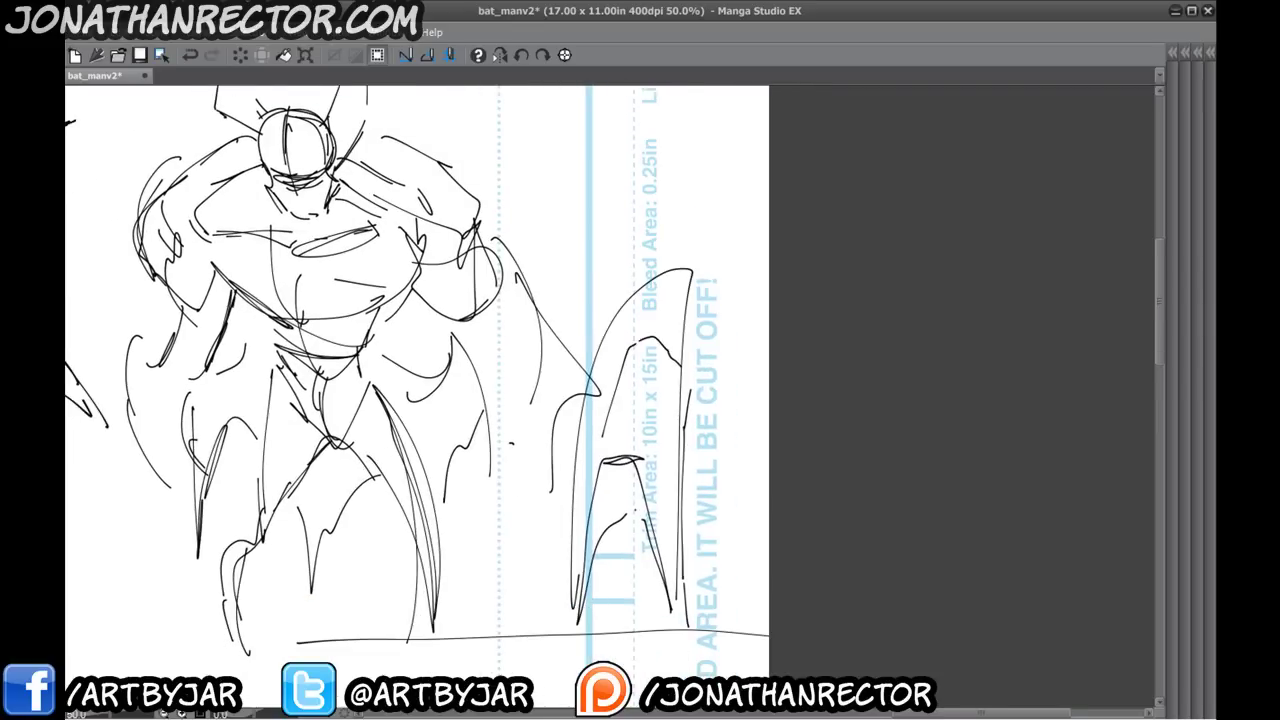
# - Complete the small silhouette with an oval head, hip and leg lines, and curved bands across the torso
pyautogui.moveTo(640, 476)
pyautogui.mouseDown()
pyautogui.moveTo(678, 520)
pyautogui.moveTo(606, 330)
pyautogui.moveTo(578, 584)
pyautogui.mouseUp()
pyautogui.moveTo(672, 264)
pyautogui.mouseDown()
pyautogui.moveTo(658, 204)
pyautogui.moveTo(670, 262)
pyautogui.mouseUp()
pyautogui.moveTo(664, 204); pyautogui.dragTo(662, 240)
pyautogui.moveTo(606, 462); pyautogui.dragTo(636, 456)
pyautogui.moveTo(680, 412); pyautogui.dragTo(638, 456)
pyautogui.moveTo(605, 460); pyautogui.dragTo(588, 417)
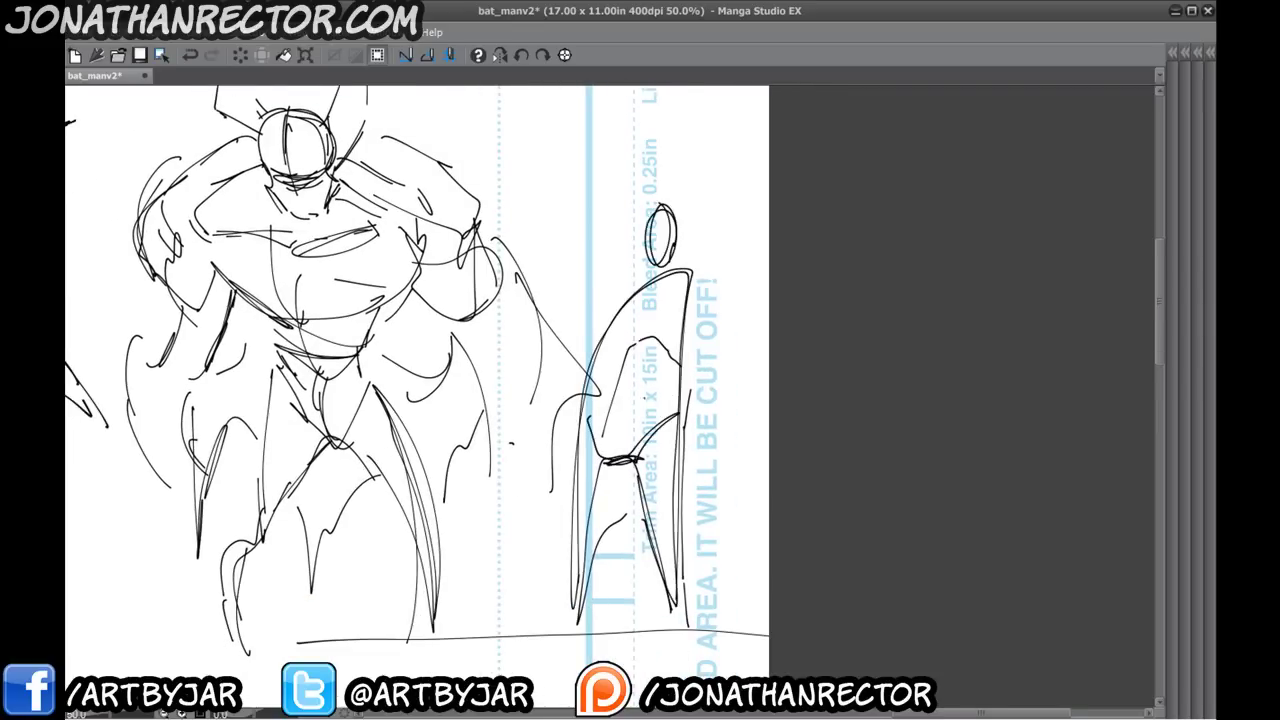
pyautogui.moveTo(671, 396); pyautogui.dragTo(592, 414)
pyautogui.moveTo(680, 365); pyautogui.dragTo(600, 381)
# - Fade the construction lines of the large figure's head and neck with a soft eraser
pyautogui.moveTo(233, 434)
pyautogui.mouseDown()
pyautogui.moveTo(380, 462)
pyautogui.moveTo(488, 520)
pyautogui.mouseUp()
pyautogui.moveTo(548, 214); pyautogui.dragTo(550, 290)
pyautogui.moveTo(544, 226); pyautogui.dragTo(556, 310)
pyautogui.moveTo(512, 222)
pyautogui.mouseDown()
pyautogui.moveTo(572, 298)
pyautogui.moveTo(503, 246)
pyautogui.mouseUp()
pyautogui.moveTo(618, 326); pyautogui.dragTo(576, 332)
pyautogui.moveTo(619, 271); pyautogui.dragTo(561, 231)
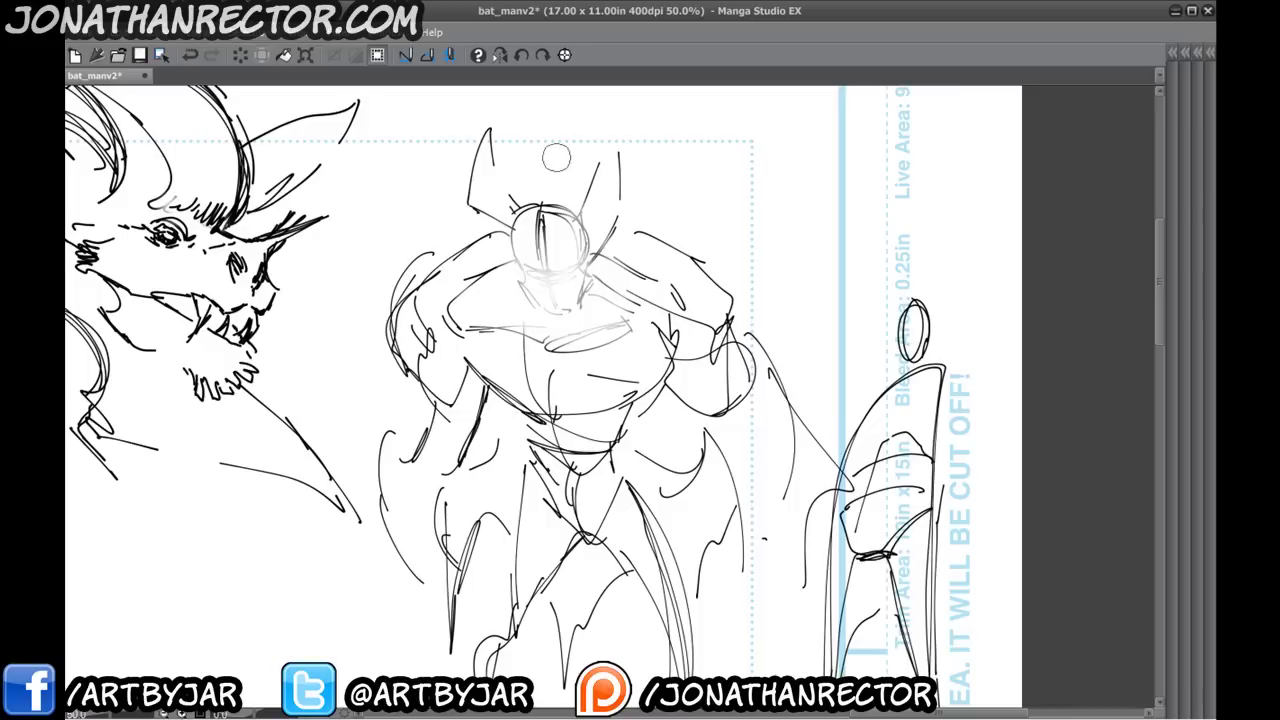
pyautogui.moveTo(732, 482); pyautogui.dragTo(750, 498)
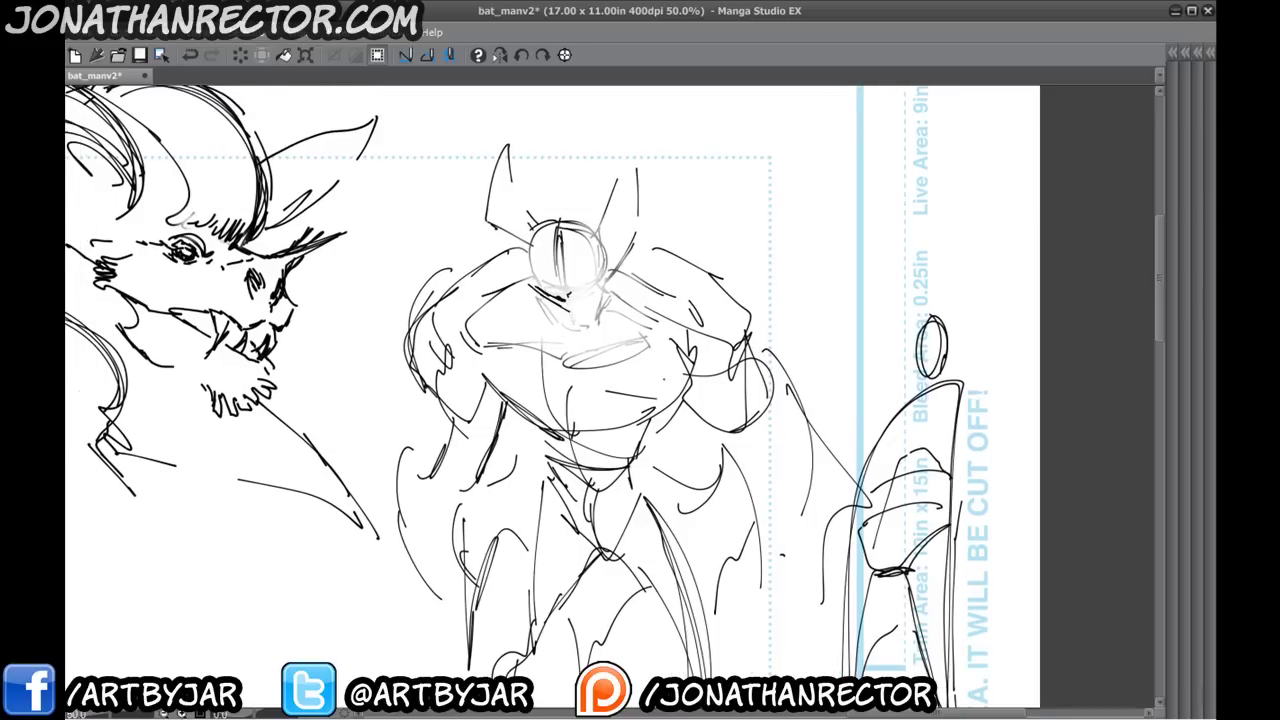
# - Draw the figure's face over the faded guides with a snout, scowling eyes, fangs and a ragged beard of fur
pyautogui.moveTo(597, 395); pyautogui.dragTo(580, 417)
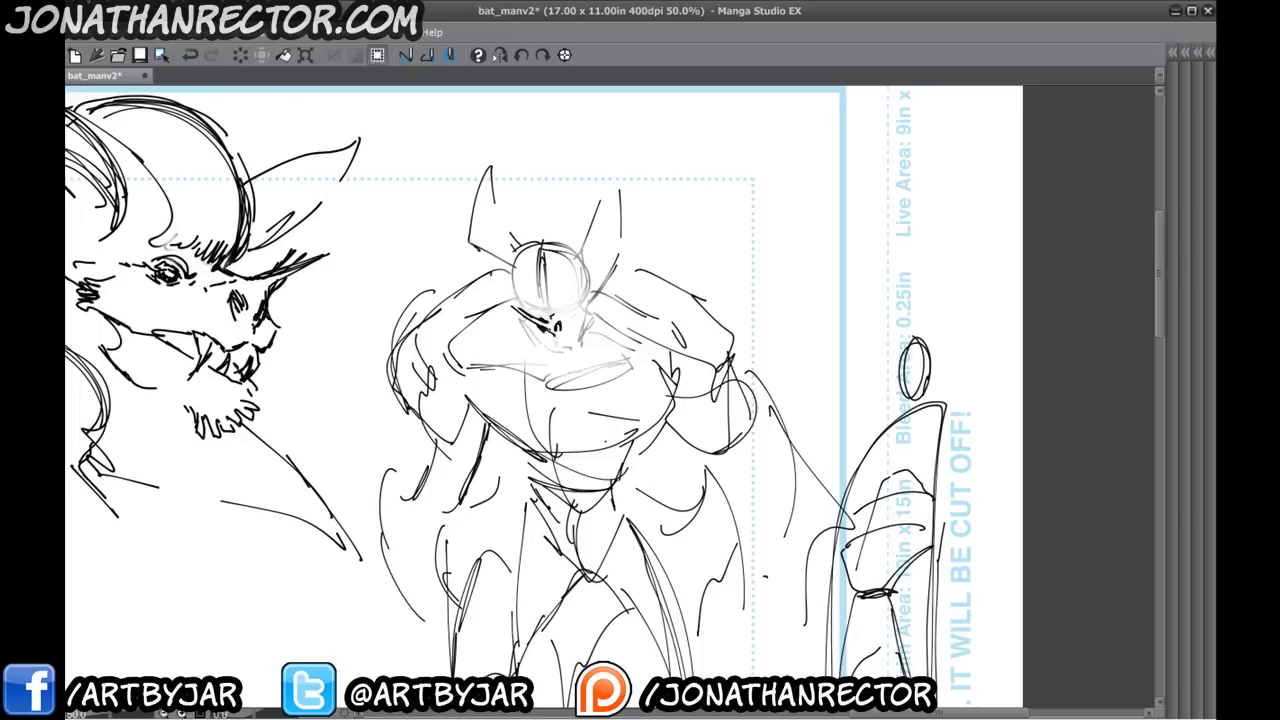
pyautogui.moveTo(540, 416); pyautogui.dragTo(536, 426)
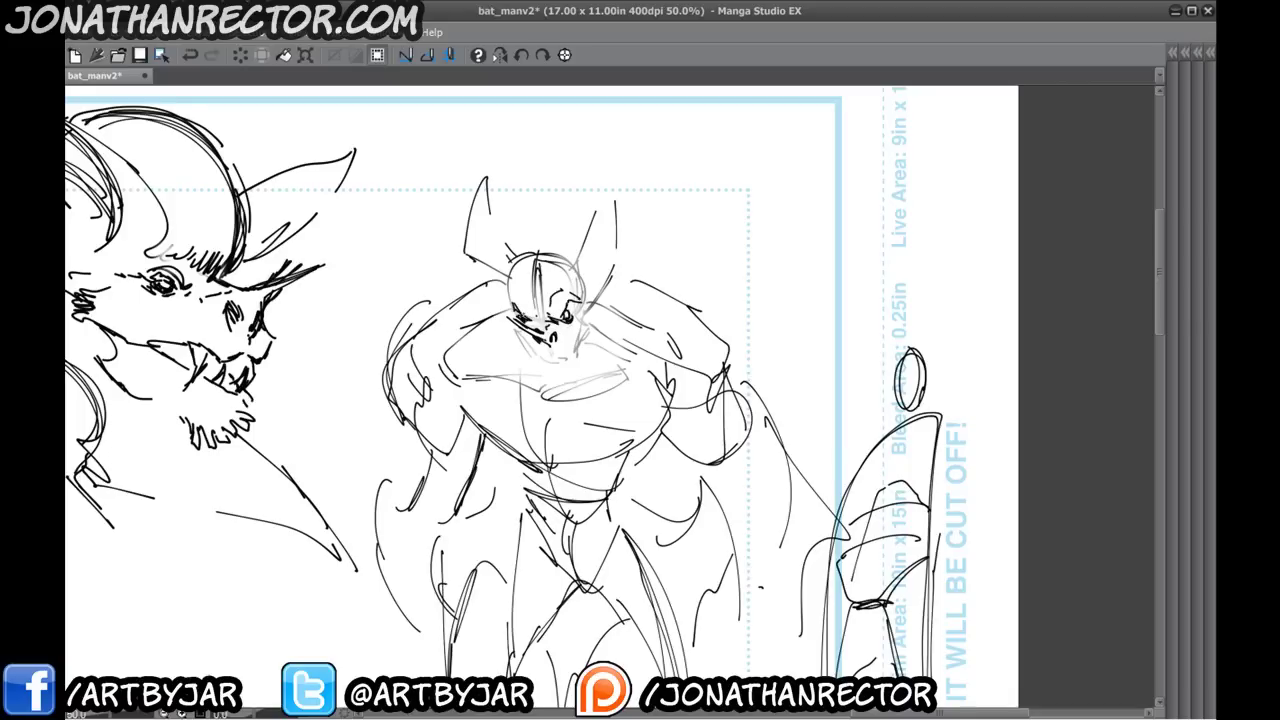
pyautogui.moveTo(515, 299); pyautogui.dragTo(520, 319)
pyautogui.moveTo(597, 454); pyautogui.dragTo(627, 478)
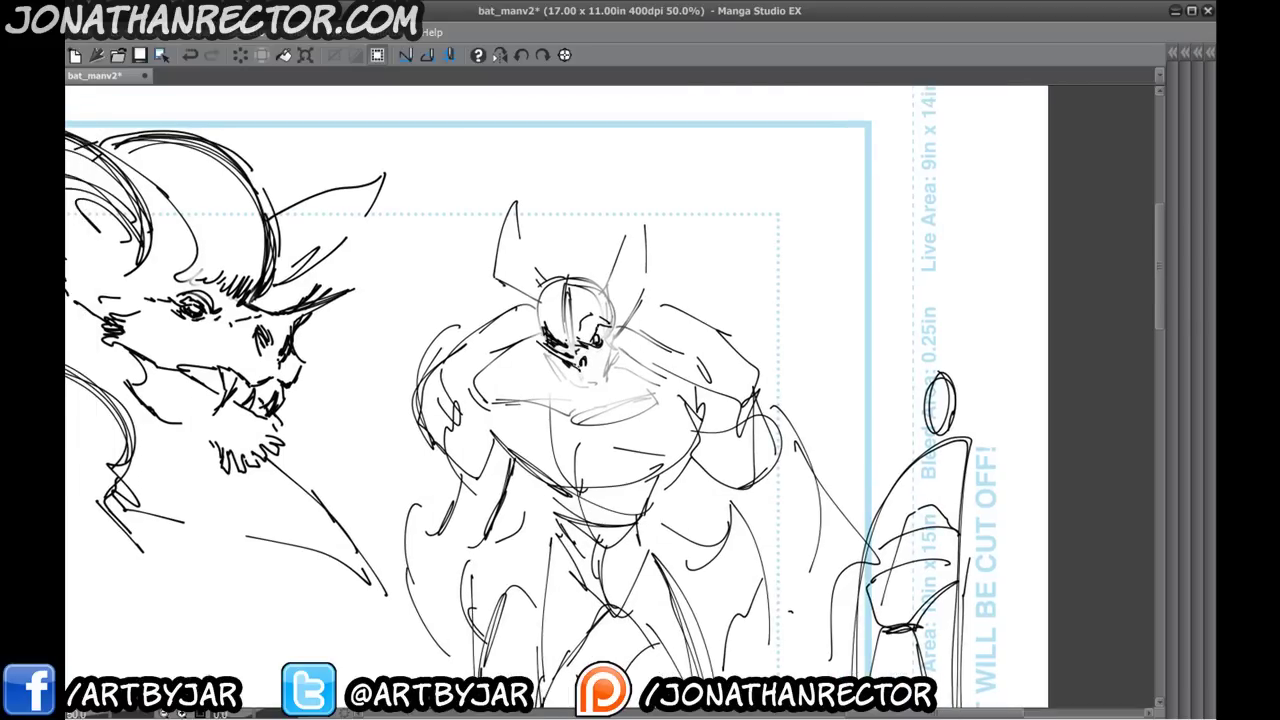
pyautogui.hotkey('ctrl', 'z')
pyautogui.moveTo(577, 371)
pyautogui.mouseDown()
pyautogui.moveTo(587, 387)
pyautogui.moveTo(597, 378)
pyautogui.mouseUp()
pyautogui.moveTo(578, 449); pyautogui.dragTo(673, 468)
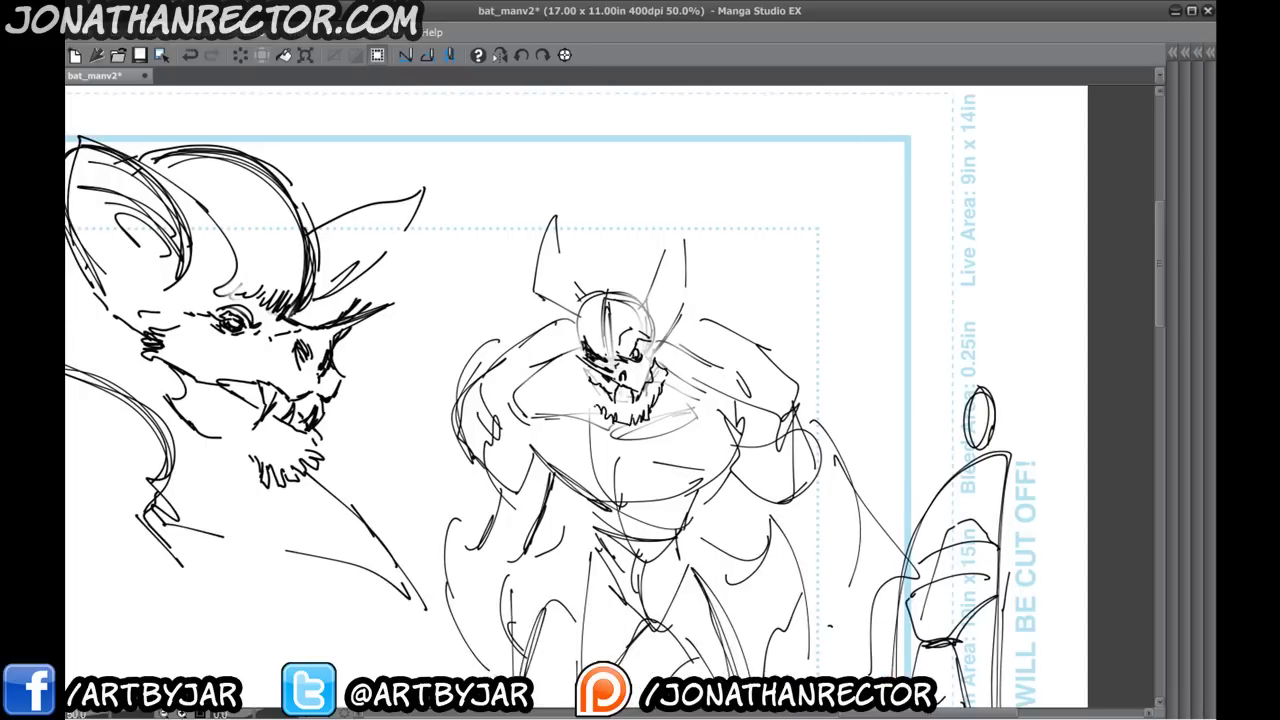
# - Redraw the figure's two pointed ears with firmer inner and outer contours
pyautogui.moveTo(561, 270)
pyautogui.mouseDown()
pyautogui.moveTo(571, 294)
pyautogui.moveTo(547, 346)
pyautogui.moveTo(587, 346)
pyautogui.mouseUp()
pyautogui.moveTo(555, 276); pyautogui.dragTo(539, 332)
pyautogui.moveTo(538, 350); pyautogui.dragTo(582, 400)
pyautogui.moveTo(538, 350); pyautogui.dragTo(586, 365)
pyautogui.moveTo(588, 348); pyautogui.dragTo(655, 370)
pyautogui.moveTo(594, 346); pyautogui.dragTo(662, 378)
pyautogui.moveTo(594, 350)
pyautogui.mouseDown()
pyautogui.moveTo(650, 350)
pyautogui.moveTo(638, 333)
pyautogui.moveTo(690, 280)
pyautogui.moveTo(688, 372)
pyautogui.mouseUp()
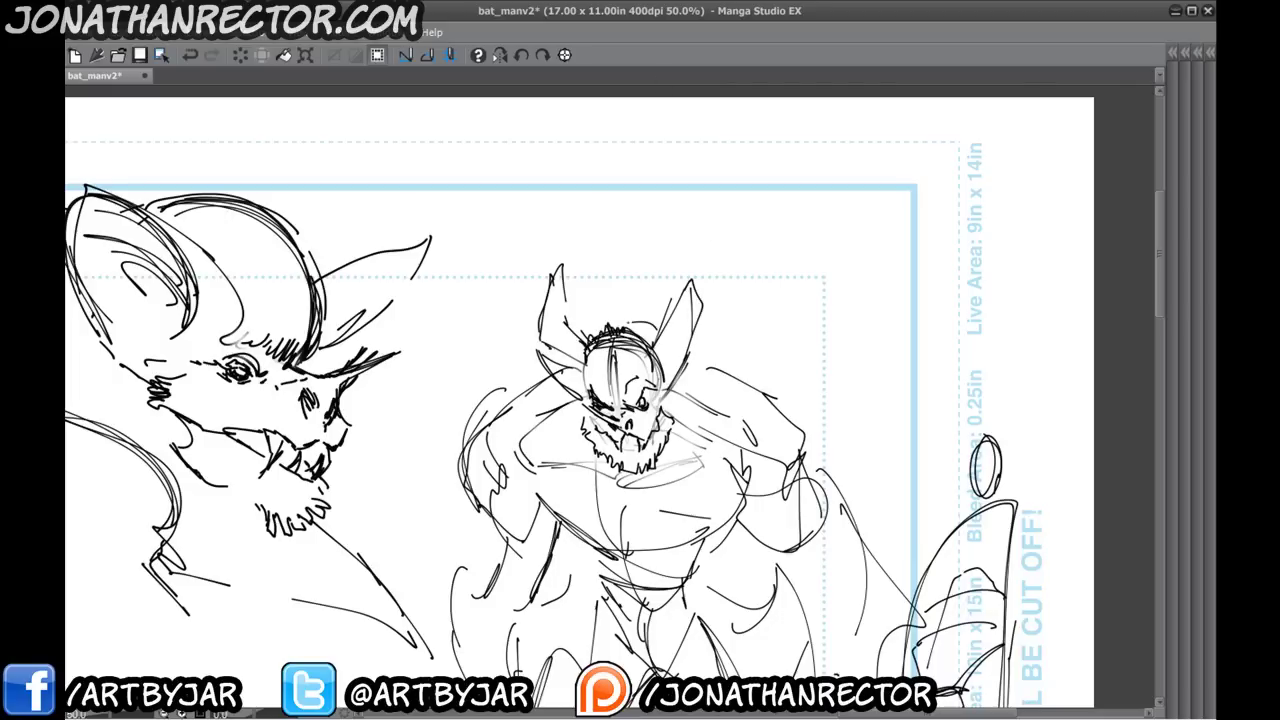
# - Add spiky hair between the ears and short fur strokes below the ears and along the jaw
pyautogui.moveTo(588, 338); pyautogui.dragTo(652, 326)
pyautogui.moveTo(690, 346); pyautogui.dragTo(712, 362)
pyautogui.moveTo(552, 366); pyautogui.dragTo(518, 396)
pyautogui.moveTo(538, 374); pyautogui.dragTo(518, 397)
pyautogui.moveTo(574, 494)
pyautogui.mouseDown()
pyautogui.moveTo(474, 380)
pyautogui.moveTo(508, 428)
pyautogui.mouseUp()
pyautogui.moveTo(592, 390); pyautogui.dragTo(616, 366)
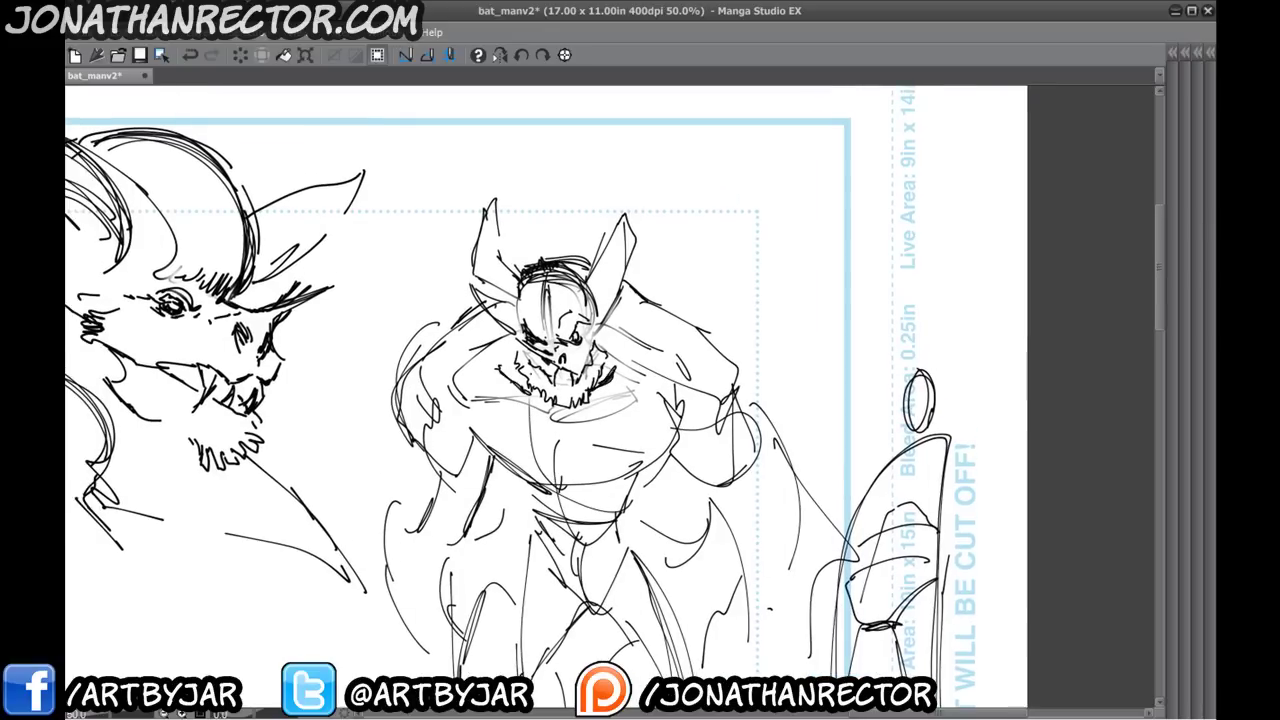
# - Define the chest with a centre line and ragged pectoral underside, and contour the rounded muscles of both shoulders
pyautogui.moveTo(608, 320)
pyautogui.mouseDown()
pyautogui.moveTo(656, 346)
pyautogui.moveTo(488, 397)
pyautogui.moveTo(530, 432)
pyautogui.moveTo(562, 432)
pyautogui.mouseUp()
pyautogui.moveTo(560, 440); pyautogui.dragTo(558, 469)
pyautogui.moveTo(553, 406)
pyautogui.mouseDown()
pyautogui.moveTo(590, 480)
pyautogui.moveTo(608, 474)
pyautogui.moveTo(668, 392)
pyautogui.moveTo(615, 360)
pyautogui.moveTo(656, 367)
pyautogui.moveTo(705, 341)
pyautogui.mouseUp()
pyautogui.moveTo(655, 301); pyautogui.dragTo(699, 333)
pyautogui.moveTo(619, 283); pyautogui.dragTo(697, 327)
pyautogui.moveTo(649, 297); pyautogui.dragTo(697, 331)
pyautogui.moveTo(641, 368); pyautogui.dragTo(689, 353)
pyautogui.moveTo(500, 377); pyautogui.dragTo(438, 360)
pyautogui.moveTo(434, 350); pyautogui.dragTo(487, 379)
pyautogui.moveTo(466, 317); pyautogui.dragTo(422, 364)
pyautogui.moveTo(422, 356)
pyautogui.mouseDown()
pyautogui.moveTo(477, 382)
pyautogui.moveTo(473, 369)
pyautogui.mouseUp()
# - Thicken the upper arm on the fanged-head side with repeated heavy contour strokes from the shoulder to the elbow
pyautogui.moveTo(446, 163); pyautogui.dragTo(484, 119)
pyautogui.moveTo(470, 314)
pyautogui.mouseDown()
pyautogui.moveTo(432, 358)
pyautogui.moveTo(440, 416)
pyautogui.mouseUp()
pyautogui.moveTo(454, 406); pyautogui.dragTo(470, 434)
pyautogui.moveTo(448, 342); pyautogui.dragTo(436, 404)
pyautogui.moveTo(472, 306); pyautogui.dragTo(438, 340)
pyautogui.moveTo(440, 344)
pyautogui.mouseDown()
pyautogui.moveTo(470, 430)
pyautogui.moveTo(446, 396)
pyautogui.mouseUp()
pyautogui.moveTo(448, 400); pyautogui.dragTo(484, 444)
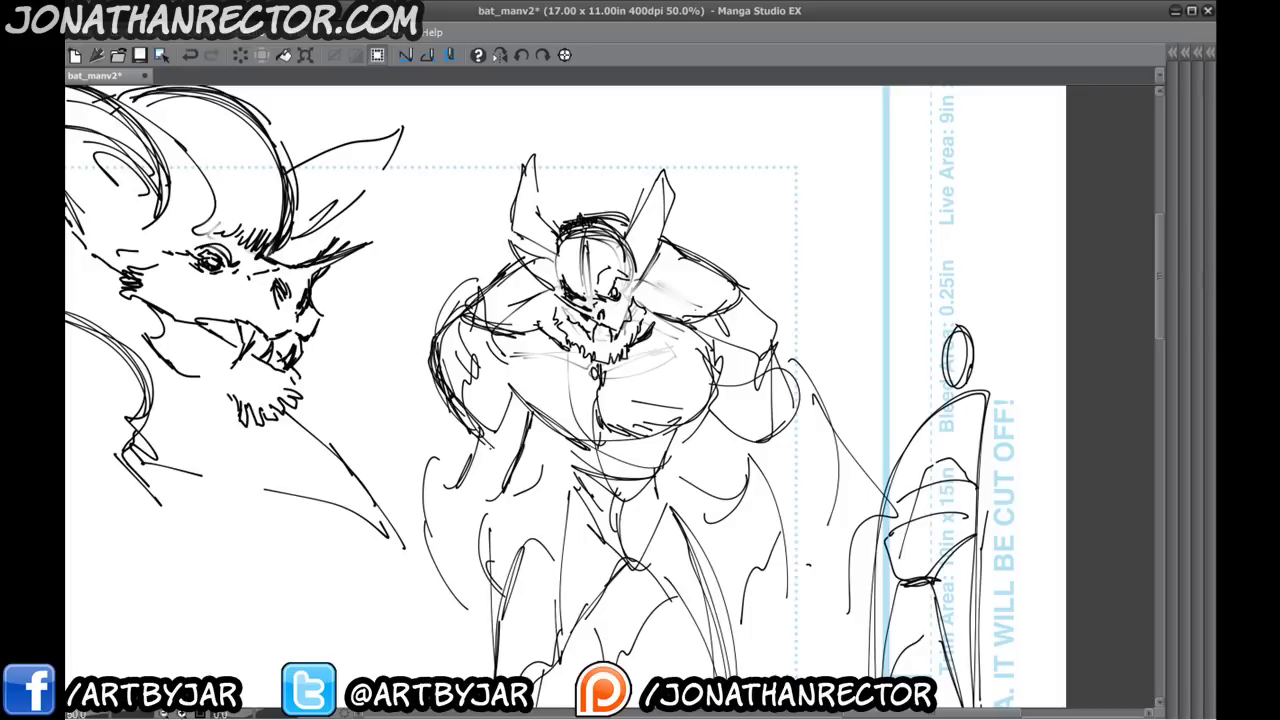
pyautogui.moveTo(514, 392); pyautogui.dragTo(486, 448)
pyautogui.moveTo(458, 314); pyautogui.dragTo(434, 370)
pyautogui.moveTo(490, 326); pyautogui.dragTo(456, 430)
pyautogui.moveTo(526, 258); pyautogui.dragTo(478, 300)
pyautogui.moveTo(458, 318); pyautogui.dragTo(440, 344)
pyautogui.moveTo(480, 298); pyautogui.dragTo(436, 344)
pyautogui.moveTo(434, 350); pyautogui.dragTo(460, 424)
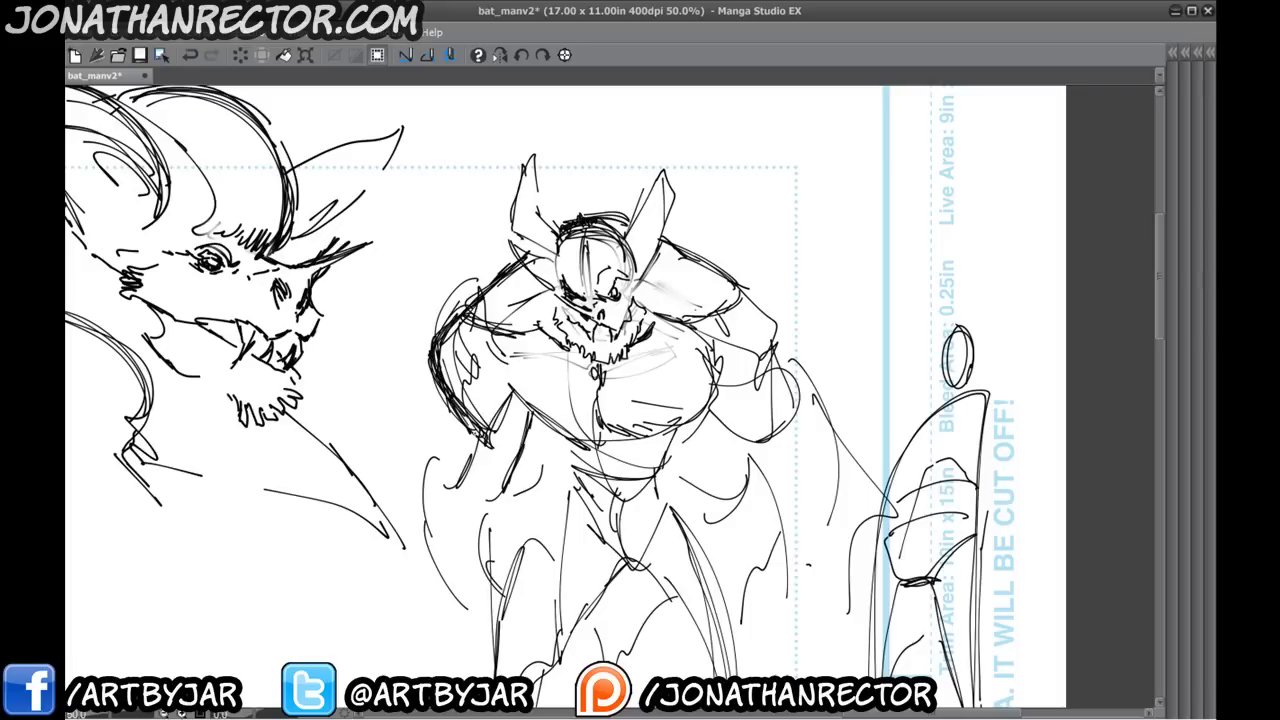
pyautogui.moveTo(496, 274); pyautogui.dragTo(436, 314)
pyautogui.moveTo(462, 362); pyautogui.dragTo(440, 404)
# - Darken the hair over the top of the head and the outer contour of the opposite shoulder and upper arm
pyautogui.moveTo(606, 206)
pyautogui.mouseDown()
pyautogui.moveTo(556, 232)
pyautogui.moveTo(562, 222)
pyautogui.mouseUp()
pyautogui.moveTo(630, 212)
pyautogui.mouseDown()
pyautogui.moveTo(588, 226)
pyautogui.moveTo(592, 212)
pyautogui.mouseUp()
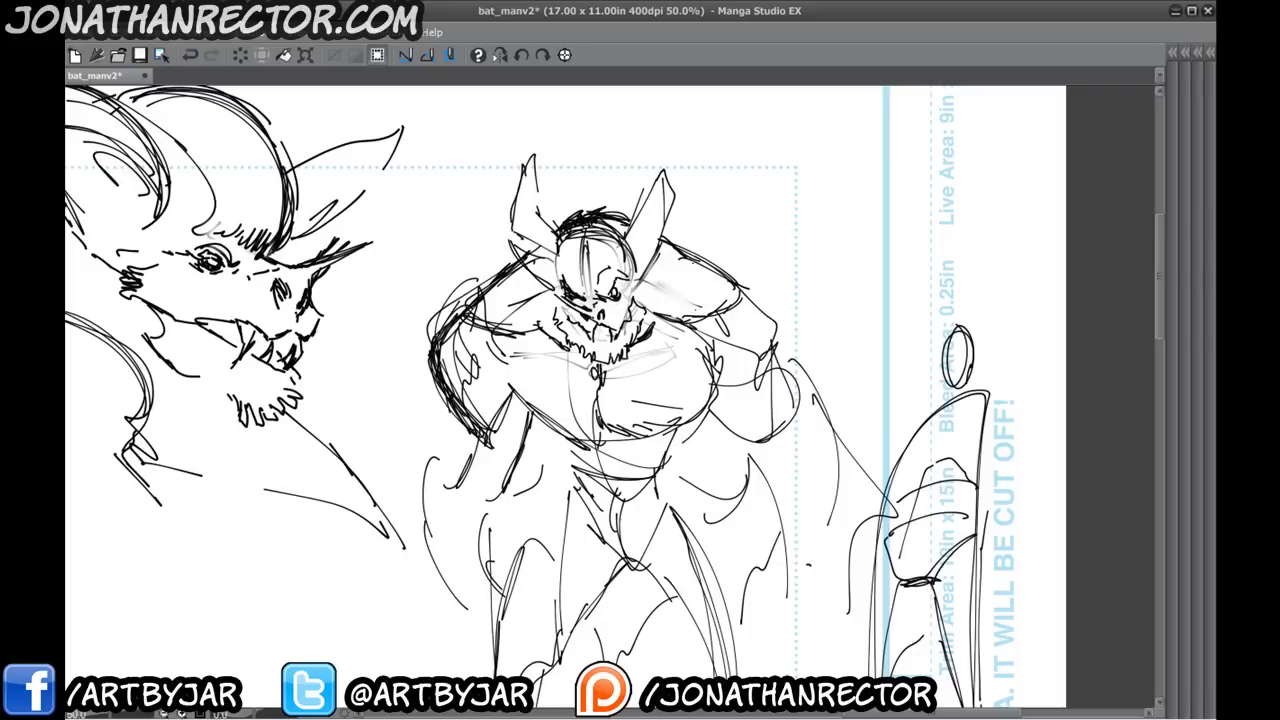
pyautogui.moveTo(668, 244); pyautogui.dragTo(774, 310)
pyautogui.moveTo(775, 316); pyautogui.dragTo(758, 380)
# - Reinforce the lower edge of the chest with heavy zigzag fur strokes running from the armpit across both pectorals
pyautogui.moveTo(378, 375); pyautogui.dragTo(340, 337)
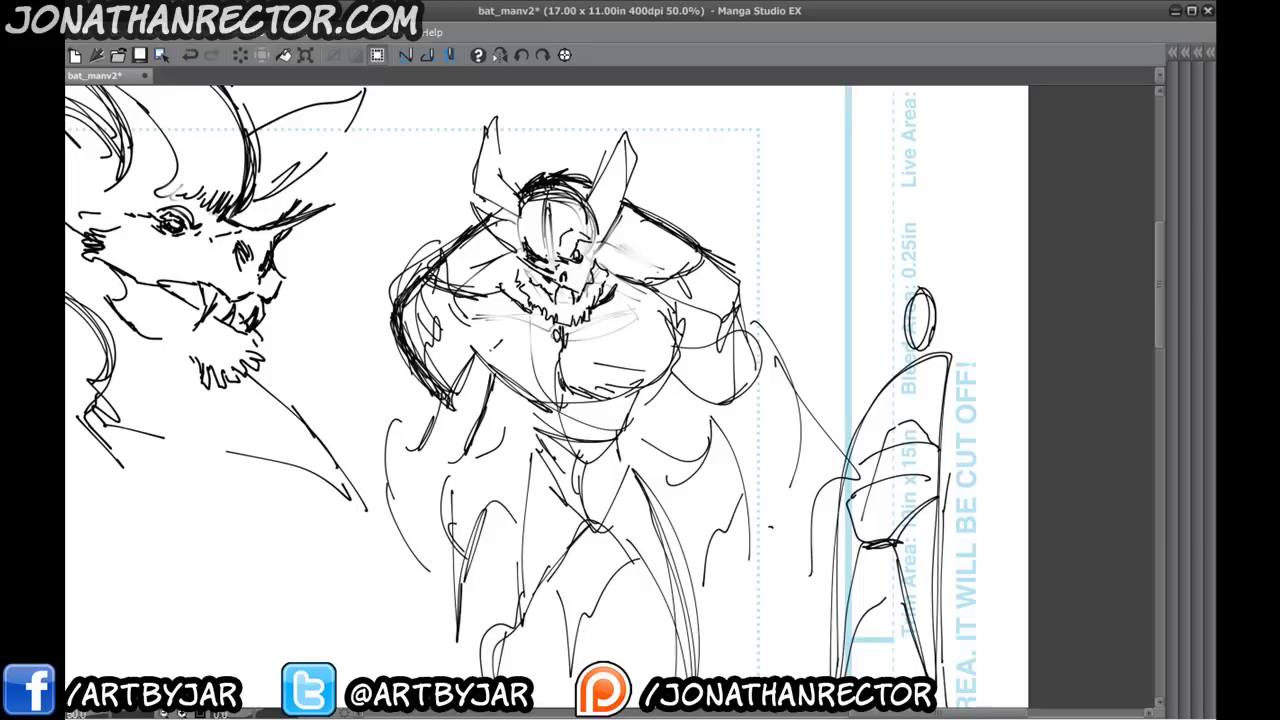
pyautogui.moveTo(498, 342); pyautogui.dragTo(450, 396)
pyautogui.moveTo(528, 358); pyautogui.dragTo(488, 390)
pyautogui.moveTo(546, 362); pyautogui.dragTo(516, 390)
pyautogui.moveTo(520, 362); pyautogui.dragTo(486, 390)
pyautogui.moveTo(572, 358); pyautogui.dragTo(526, 382)
pyautogui.moveTo(604, 364); pyautogui.dragTo(574, 386)
pyautogui.moveTo(658, 344); pyautogui.dragTo(614, 374)
pyautogui.moveTo(600, 358); pyautogui.dragTo(552, 384)
pyautogui.moveTo(482, 402); pyautogui.dragTo(464, 409)
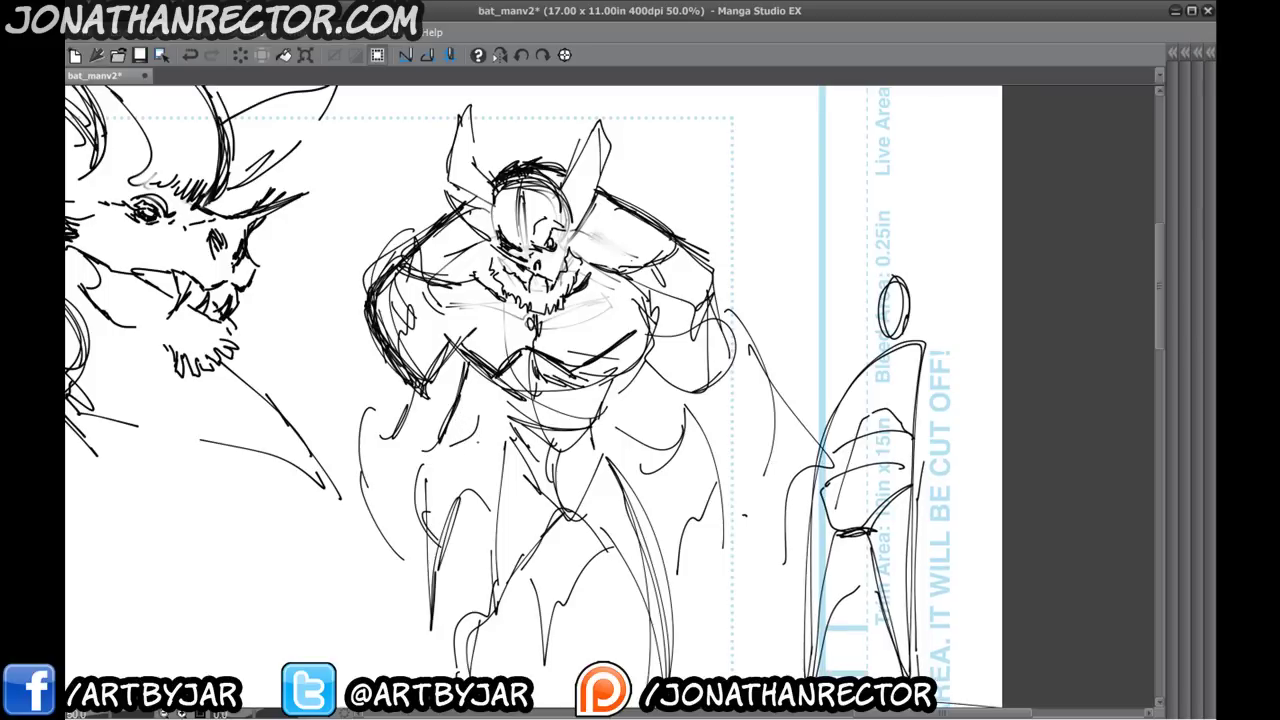
# - Draw a ragged fur trim around the figure's waist with tufts at both hips
pyautogui.moveTo(420, 442)
pyautogui.mouseDown()
pyautogui.moveTo(436, 454)
pyautogui.moveTo(551, 416)
pyautogui.moveTo(547, 476)
pyautogui.mouseUp()
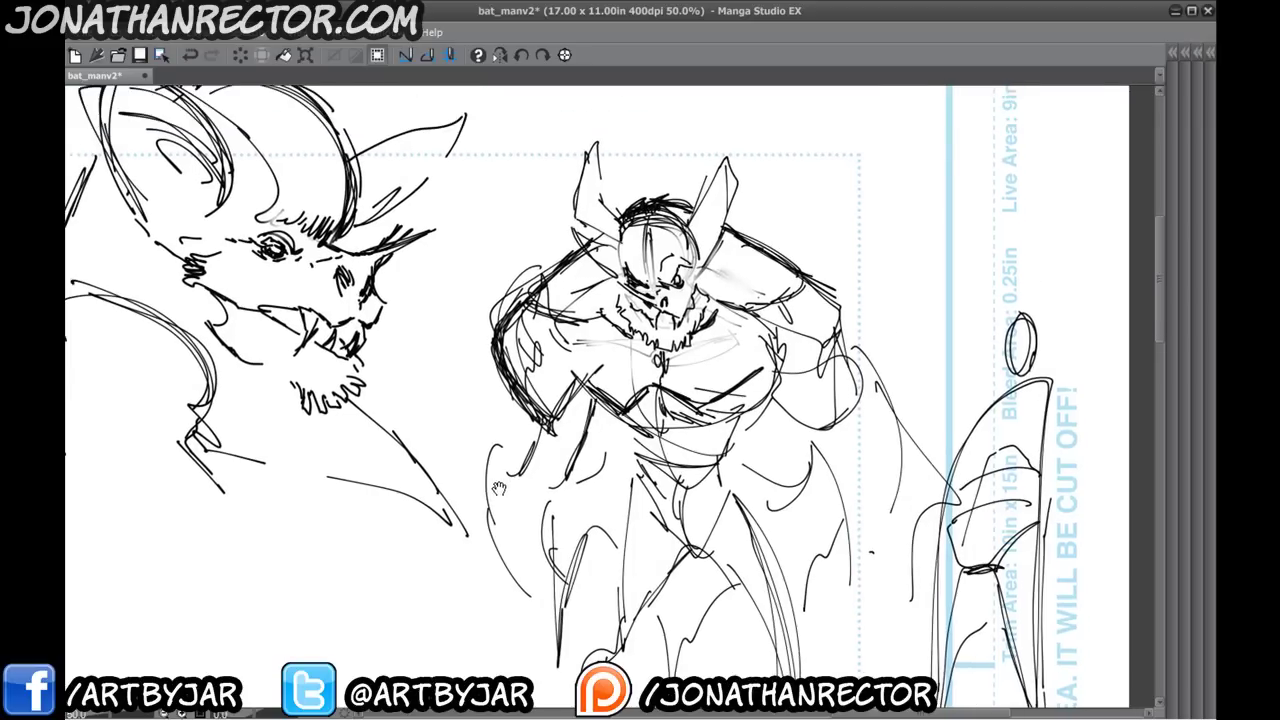
pyautogui.moveTo(590, 420); pyautogui.dragTo(577, 447)
pyautogui.moveTo(478, 481)
pyautogui.mouseDown()
pyautogui.moveTo(442, 415)
pyautogui.moveTo(412, 426)
pyautogui.mouseUp()
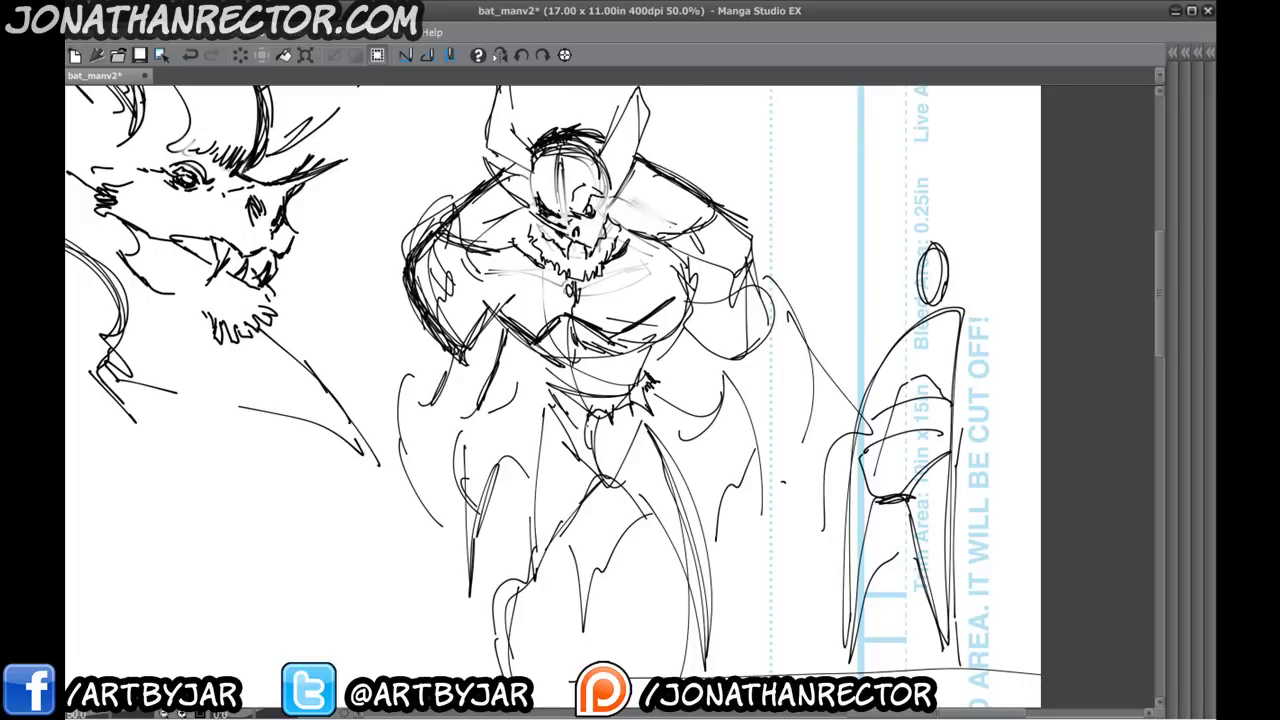
pyautogui.moveTo(588, 414); pyautogui.dragTo(533, 400)
pyautogui.moveTo(643, 374)
pyautogui.mouseDown()
pyautogui.moveTo(590, 400)
pyautogui.moveTo(533, 380)
pyautogui.moveTo(533, 391)
pyautogui.mouseUp()
pyautogui.moveTo(478, 348); pyautogui.dragTo(420, 400)
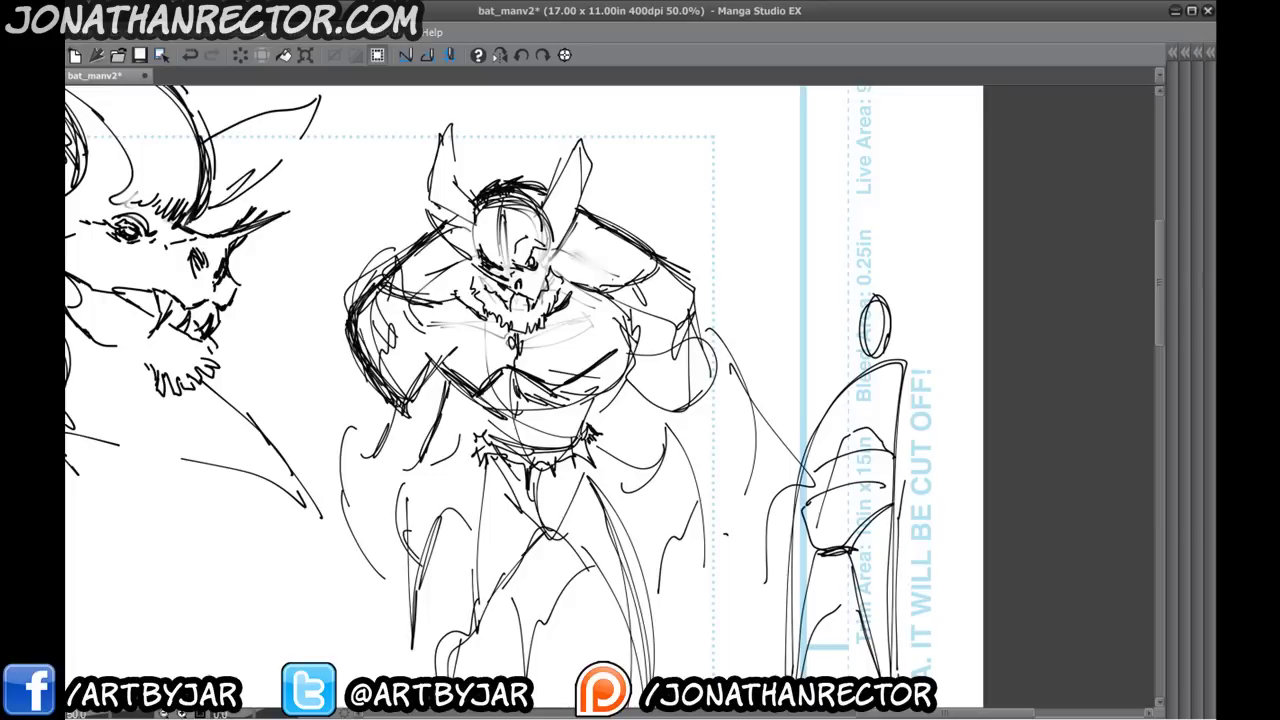
pyautogui.moveTo(575, 440)
pyautogui.mouseDown()
pyautogui.moveTo(604, 229)
pyautogui.moveTo(572, 444)
pyautogui.mouseUp()
# - Draw suspender straps down from both shoulders and a loose strap hanging from the waist over the thigh
pyautogui.moveTo(569, 347); pyautogui.dragTo(597, 229)
pyautogui.moveTo(597, 229); pyautogui.dragTo(569, 436)
pyautogui.moveTo(448, 216); pyautogui.dragTo(436, 328)
pyautogui.moveTo(446, 222); pyautogui.dragTo(440, 318)
pyautogui.moveTo(492, 448); pyautogui.dragTo(490, 572)
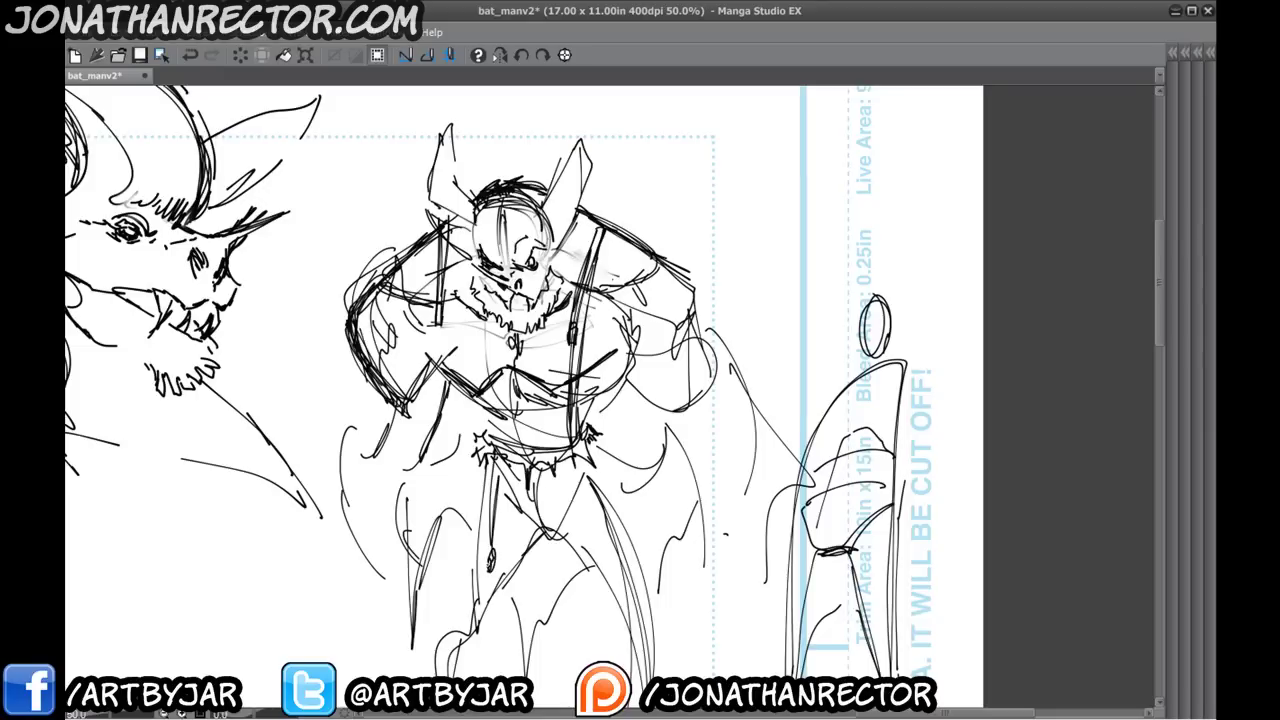
# - Erase the loose strap ends and redraw them, adding a square clip to the strap hanging from the waist
pyautogui.moveTo(438, 314); pyautogui.dragTo(438, 352)
pyautogui.moveTo(497, 566); pyautogui.dragTo(491, 522)
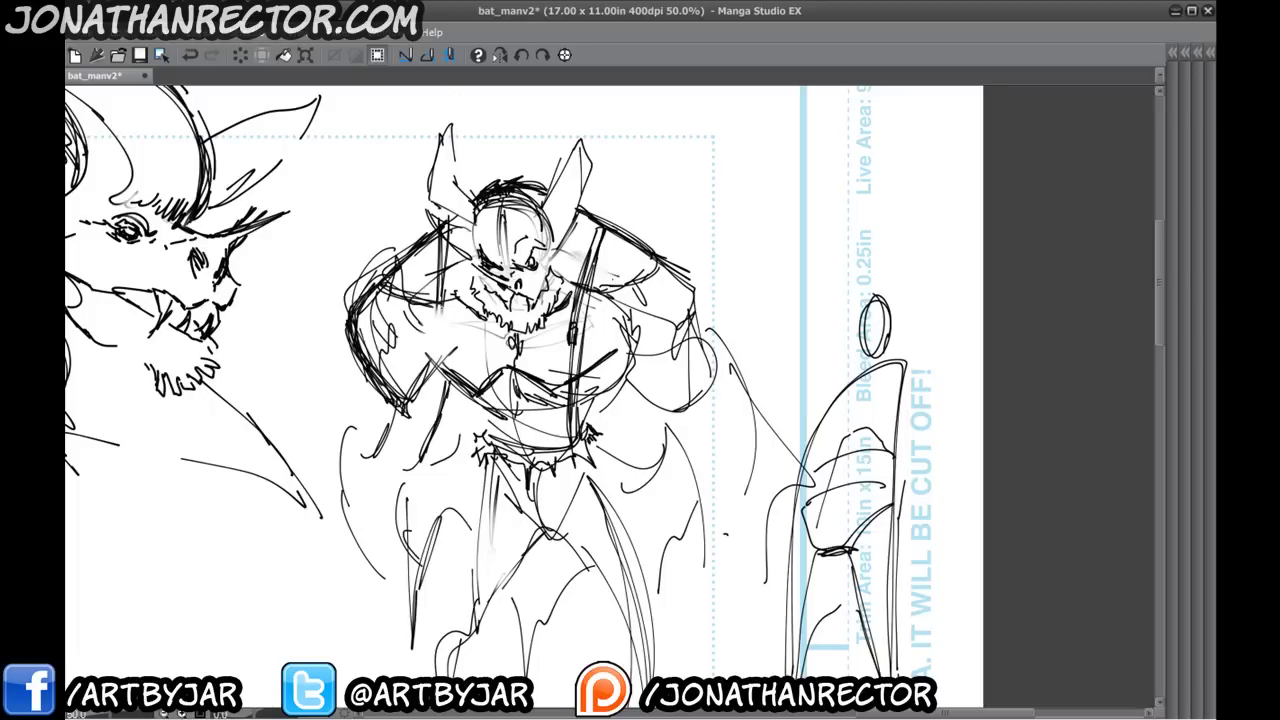
pyautogui.moveTo(436, 334); pyautogui.dragTo(435, 290)
pyautogui.moveTo(496, 460); pyautogui.dragTo(487, 534)
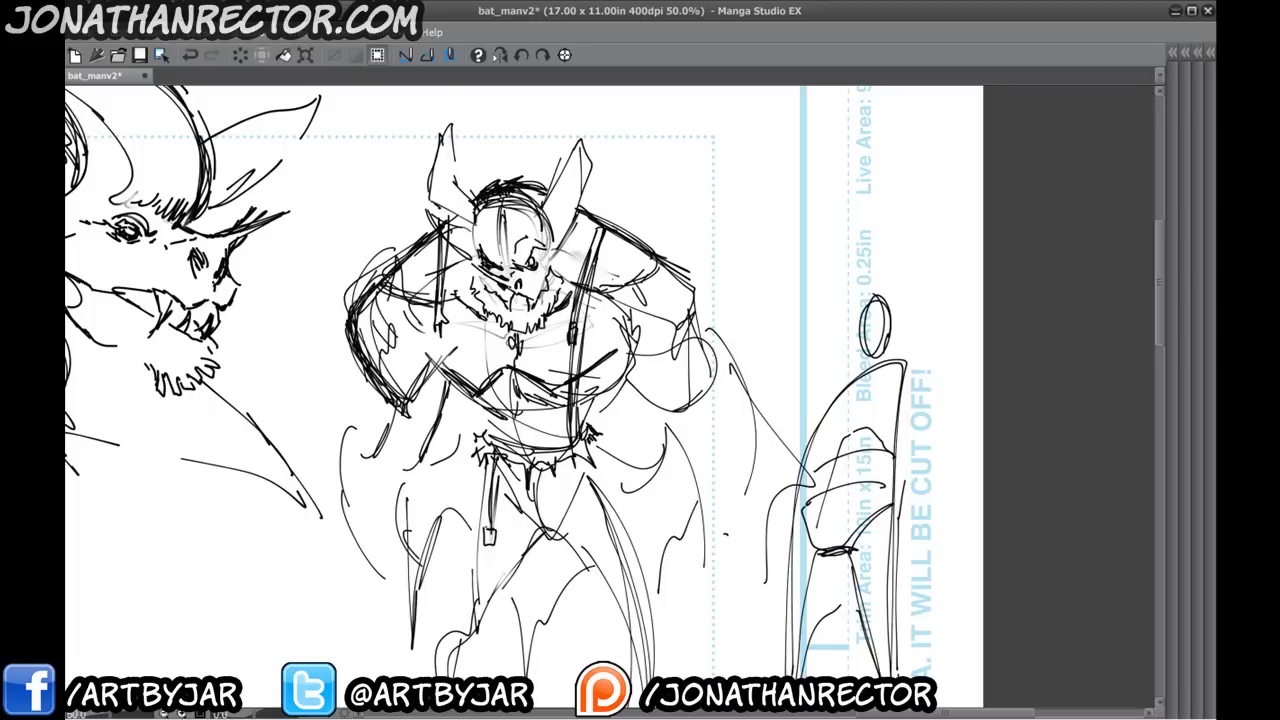
pyautogui.moveTo(489, 472); pyautogui.dragTo(485, 528)
pyautogui.moveTo(495, 438); pyautogui.dragTo(486, 522)
# - Draw a dark sloping line below the chest on the broken-strap side and extend it down toward the waist trim
pyautogui.moveTo(446, 403); pyautogui.dragTo(503, 424)
pyautogui.moveTo(446, 398); pyautogui.dragTo(500, 423)
pyautogui.moveTo(502, 418); pyautogui.dragTo(498, 435)
pyautogui.moveTo(448, 400); pyautogui.dragTo(492, 418)
pyautogui.moveTo(592, 403); pyautogui.dragTo(584, 429)
pyautogui.moveTo(593, 405)
pyautogui.mouseDown()
pyautogui.moveTo(633, 389)
pyautogui.moveTo(564, 390)
pyautogui.moveTo(629, 465)
pyautogui.mouseUp()
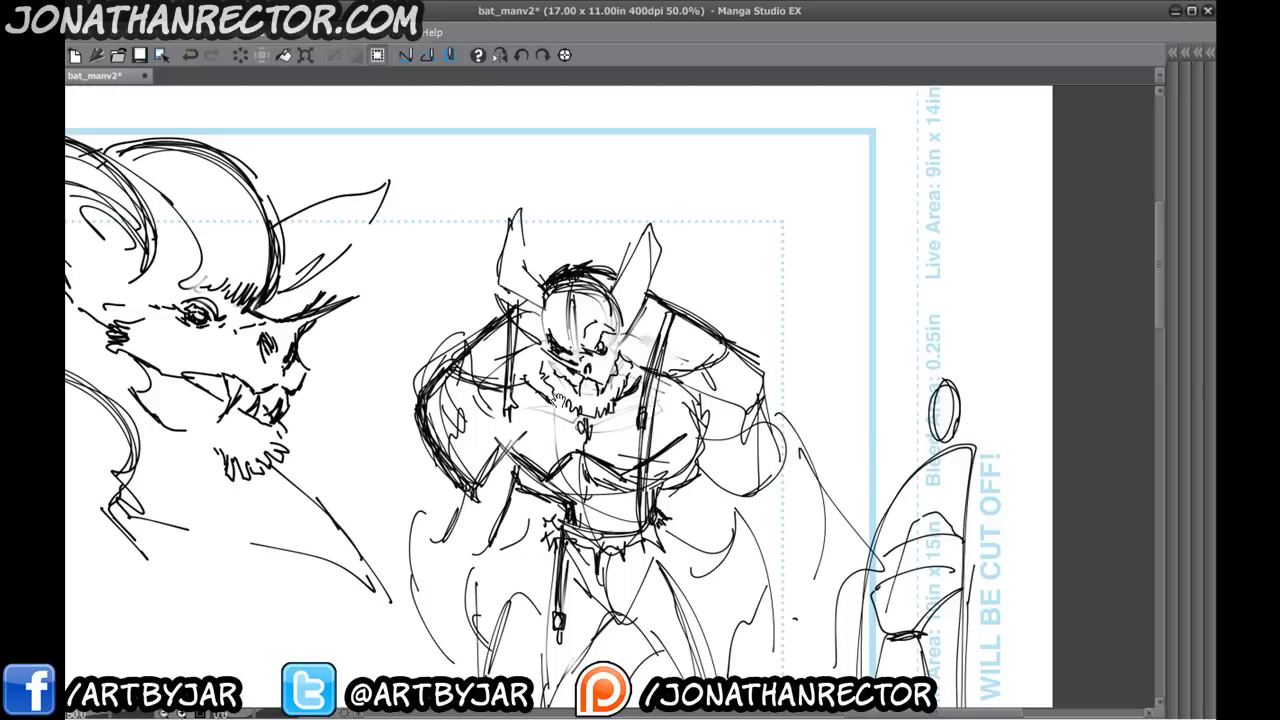
# - Clear the hair and draw a crown on the head with a tall centre spike, ball-tipped points and an oval gem
pyautogui.moveTo(551, 377); pyautogui.dragTo(563, 389)
pyautogui.moveTo(545, 375); pyautogui.dragTo(557, 393)
pyautogui.hotkey('ctrl', 'z')
pyautogui.moveTo(581, 361); pyautogui.dragTo(615, 364)
pyautogui.moveTo(625, 278)
pyautogui.mouseDown()
pyautogui.moveTo(590, 290)
pyautogui.moveTo(600, 315)
pyautogui.moveTo(575, 277)
pyautogui.moveTo(609, 277)
pyautogui.moveTo(586, 328)
pyautogui.moveTo(615, 322)
pyautogui.moveTo(590, 206)
pyautogui.moveTo(624, 282)
pyautogui.mouseUp()
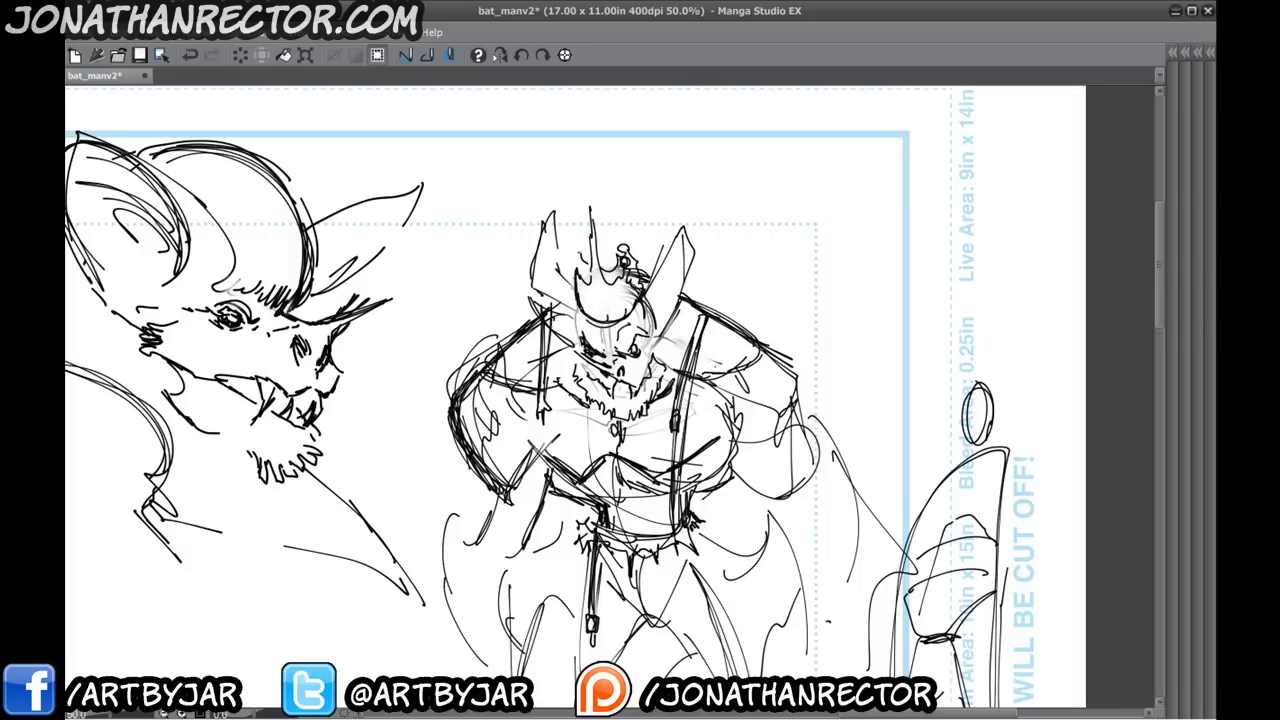
pyautogui.moveTo(566, 290); pyautogui.dragTo(588, 200)
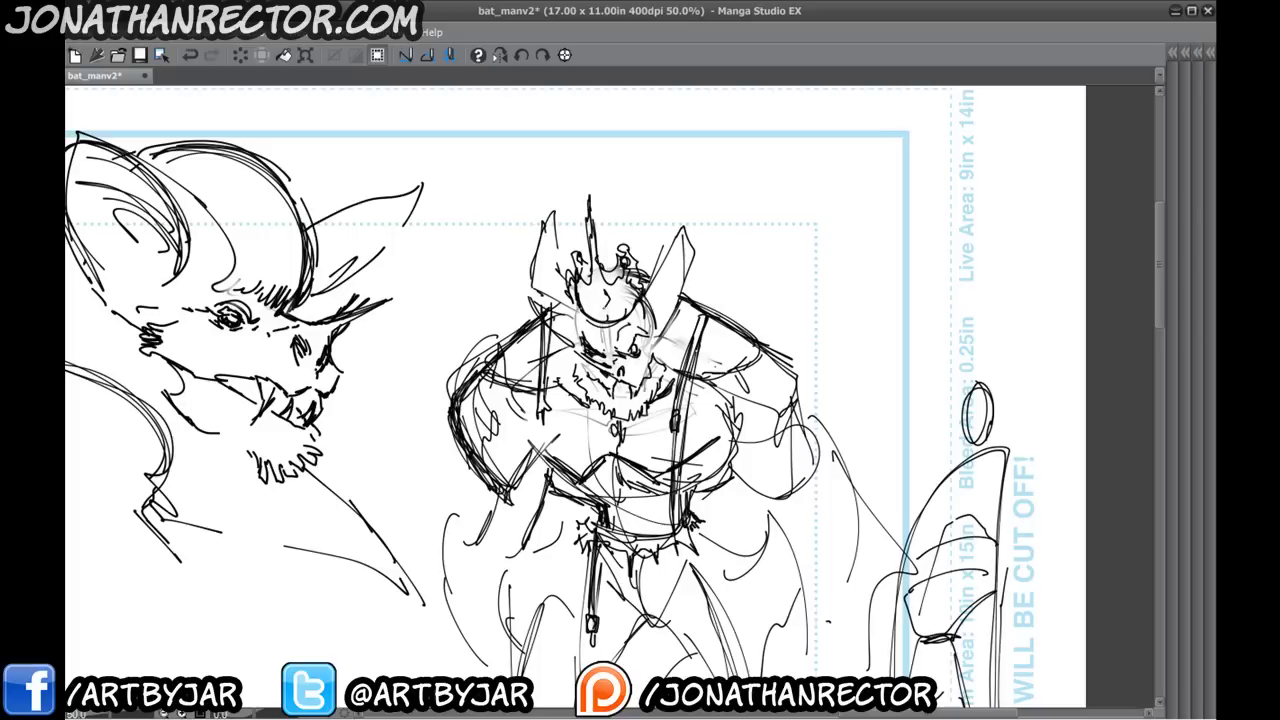
pyautogui.moveTo(601, 288); pyautogui.dragTo(597, 294)
pyautogui.moveTo(420, 451); pyautogui.dragTo(434, 423)
pyautogui.moveTo(567, 188); pyautogui.dragTo(583, 245)
pyautogui.moveTo(546, 242); pyautogui.dragTo(572, 286)
pyautogui.moveTo(573, 278)
pyautogui.mouseDown()
pyautogui.moveTo(584, 364)
pyautogui.moveTo(664, 368)
pyautogui.moveTo(698, 302)
pyautogui.mouseUp()
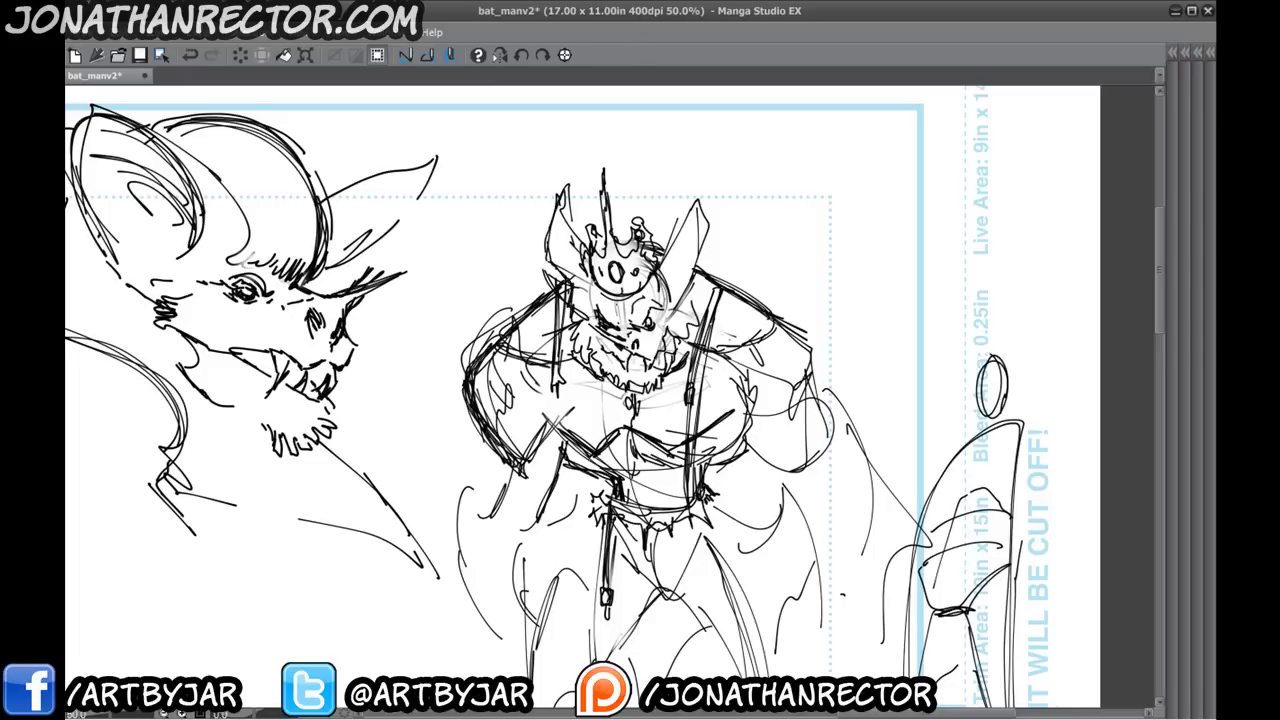
pyautogui.hotkey('ctrl', 'z')
pyautogui.hotkey('ctrl', 'z')
pyautogui.moveTo(640, 380); pyautogui.dragTo(638, 399)
pyautogui.hotkey('ctrl', 'z')
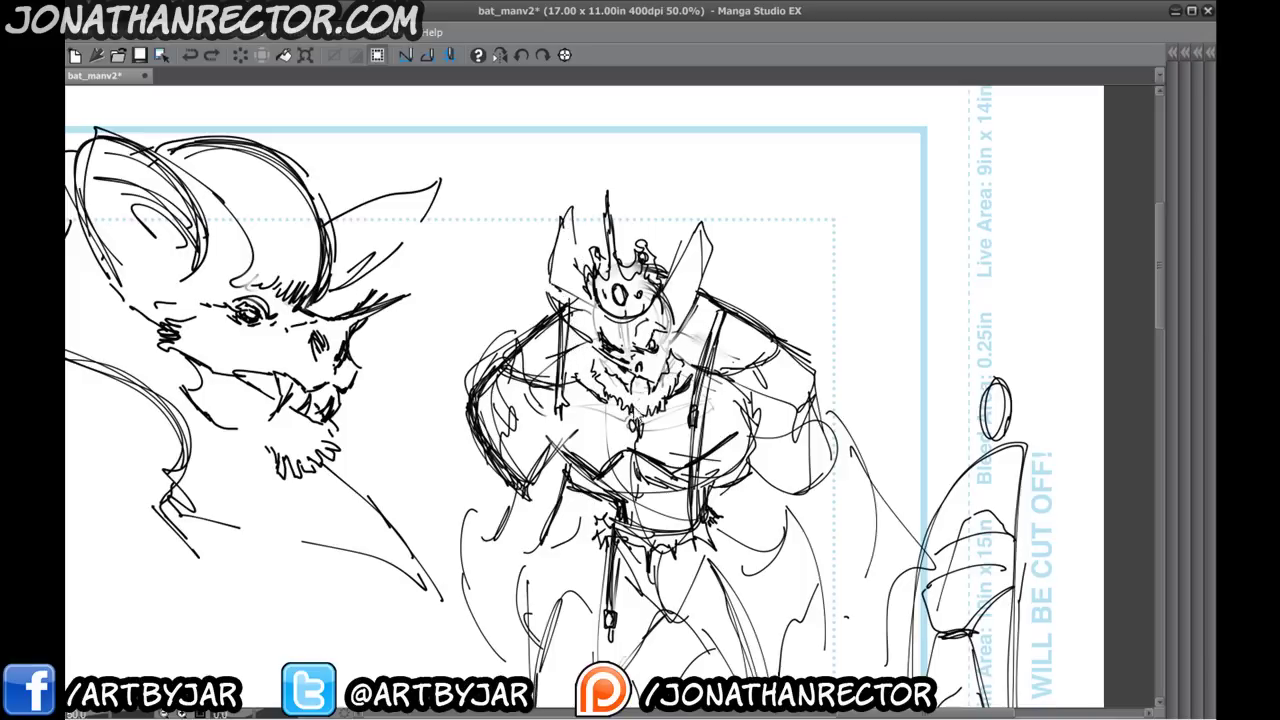
# - Redraw both ears taller with sharp tips and fur at one base, and thicken the shoulder contours
pyautogui.moveTo(675, 330); pyautogui.dragTo(692, 344)
pyautogui.moveTo(682, 352); pyautogui.dragTo(702, 374)
pyautogui.moveTo(674, 334); pyautogui.dragTo(688, 346)
pyautogui.moveTo(684, 330)
pyautogui.mouseDown()
pyautogui.moveTo(698, 340)
pyautogui.moveTo(683, 339)
pyautogui.mouseUp()
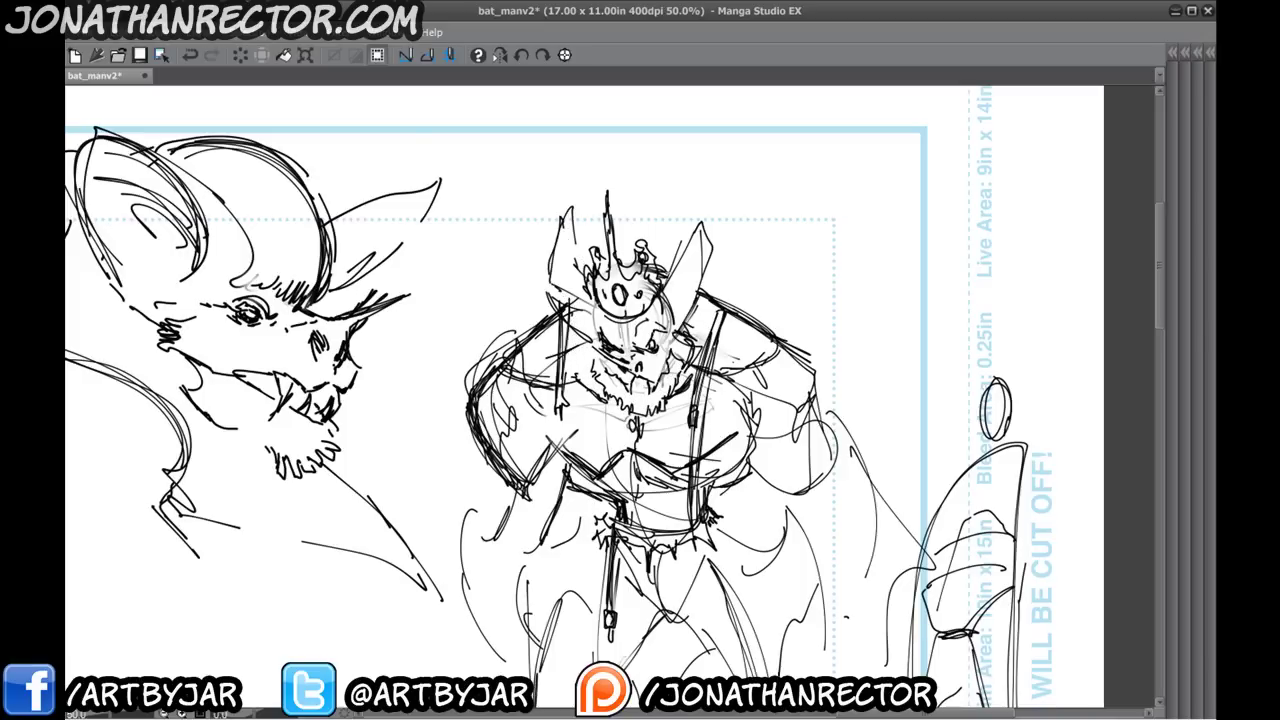
pyautogui.moveTo(658, 287)
pyautogui.mouseDown()
pyautogui.moveTo(706, 218)
pyautogui.moveTo(712, 266)
pyautogui.moveTo(688, 320)
pyautogui.mouseUp()
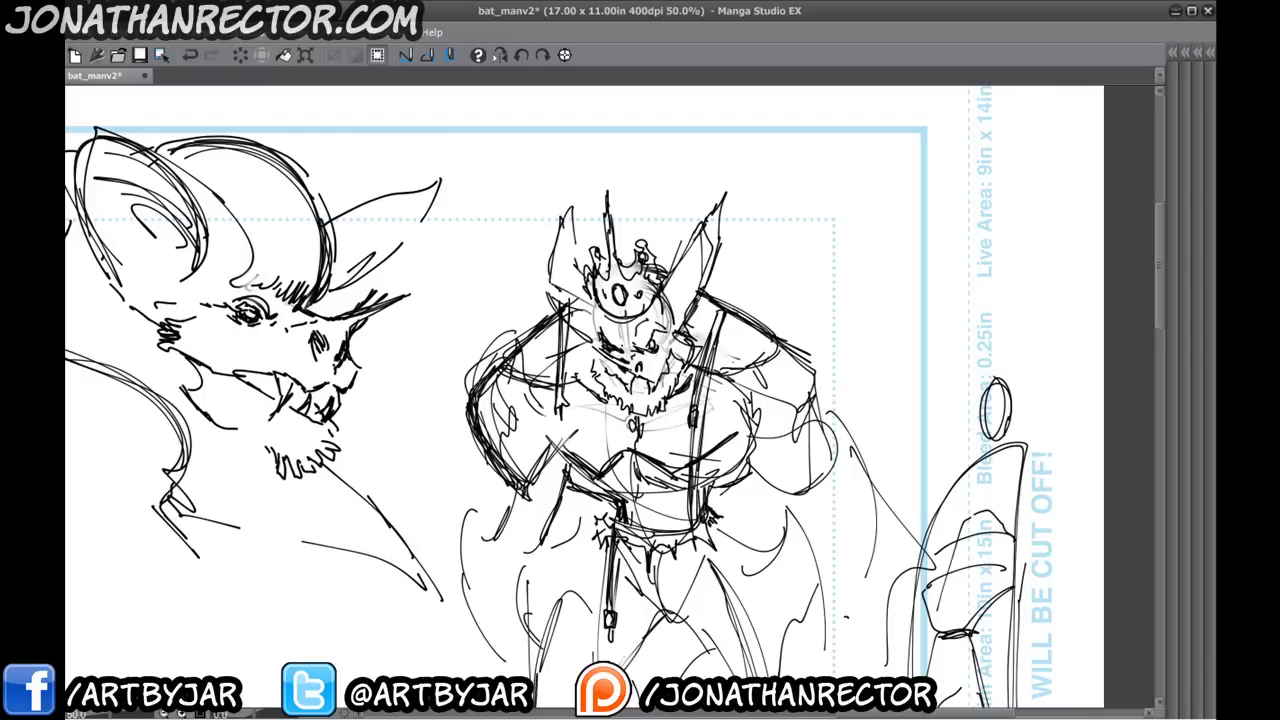
pyautogui.moveTo(724, 198); pyautogui.dragTo(668, 274)
pyautogui.moveTo(566, 194); pyautogui.dragTo(587, 263)
pyautogui.moveTo(566, 189)
pyautogui.mouseDown()
pyautogui.moveTo(551, 267)
pyautogui.moveTo(565, 303)
pyautogui.mouseUp()
pyautogui.moveTo(550, 284)
pyautogui.mouseDown()
pyautogui.moveTo(586, 322)
pyautogui.moveTo(505, 359)
pyautogui.mouseUp()
pyautogui.moveTo(682, 283); pyautogui.dragTo(796, 356)
# - Flip the canvas view horizontally and touch up the shoulder and arm contours nearest the small silhouette
pyautogui.moveTo(360, 344); pyautogui.dragTo(399, 233)
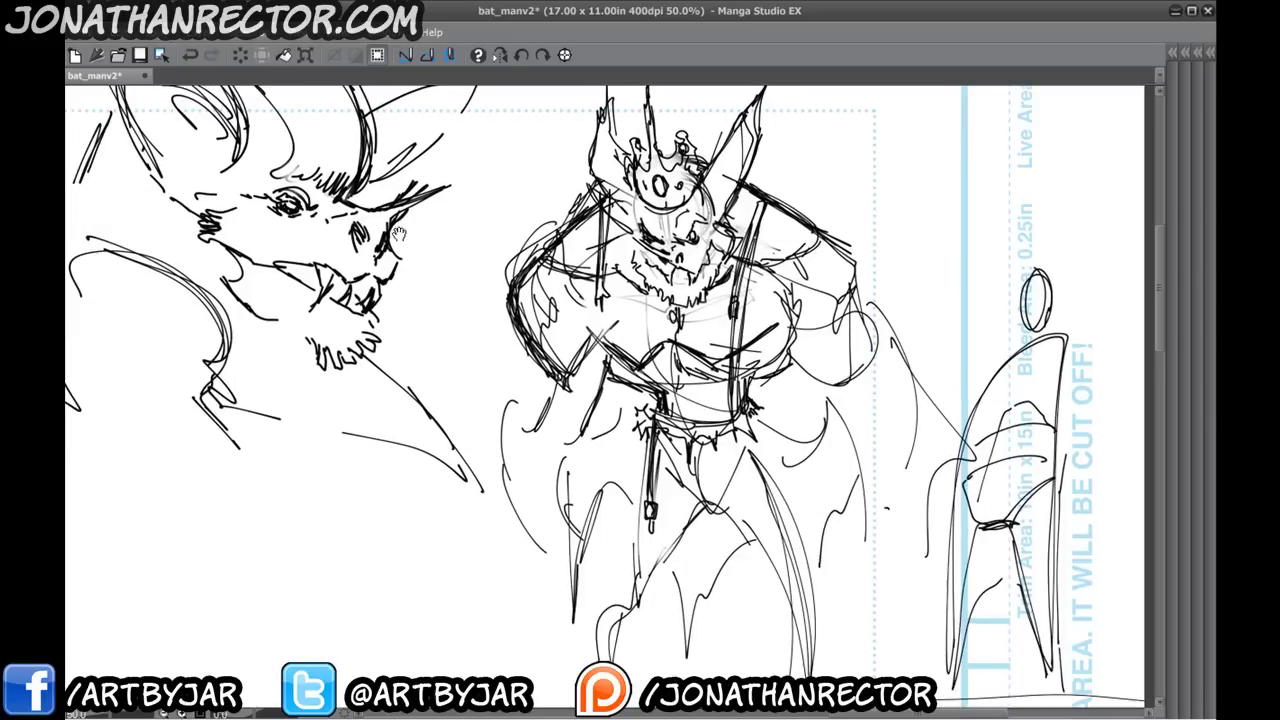
pyautogui.click(499, 58)
pyautogui.moveTo(300, 441); pyautogui.dragTo(461, 414)
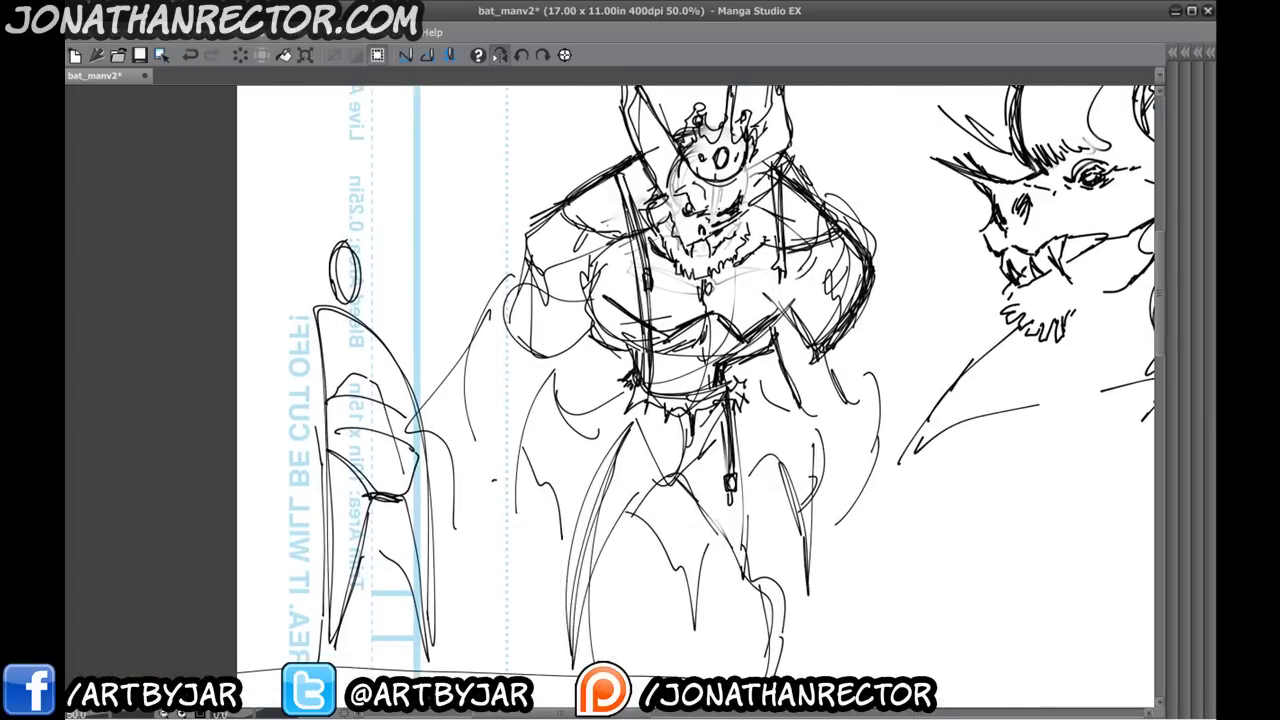
pyautogui.moveTo(483, 278); pyautogui.dragTo(529, 286)
pyautogui.moveTo(610, 226)
pyautogui.mouseDown()
pyautogui.moveTo(565, 248)
pyautogui.moveTo(578, 307)
pyautogui.mouseUp()
pyautogui.moveTo(529, 238); pyautogui.dragTo(519, 233)
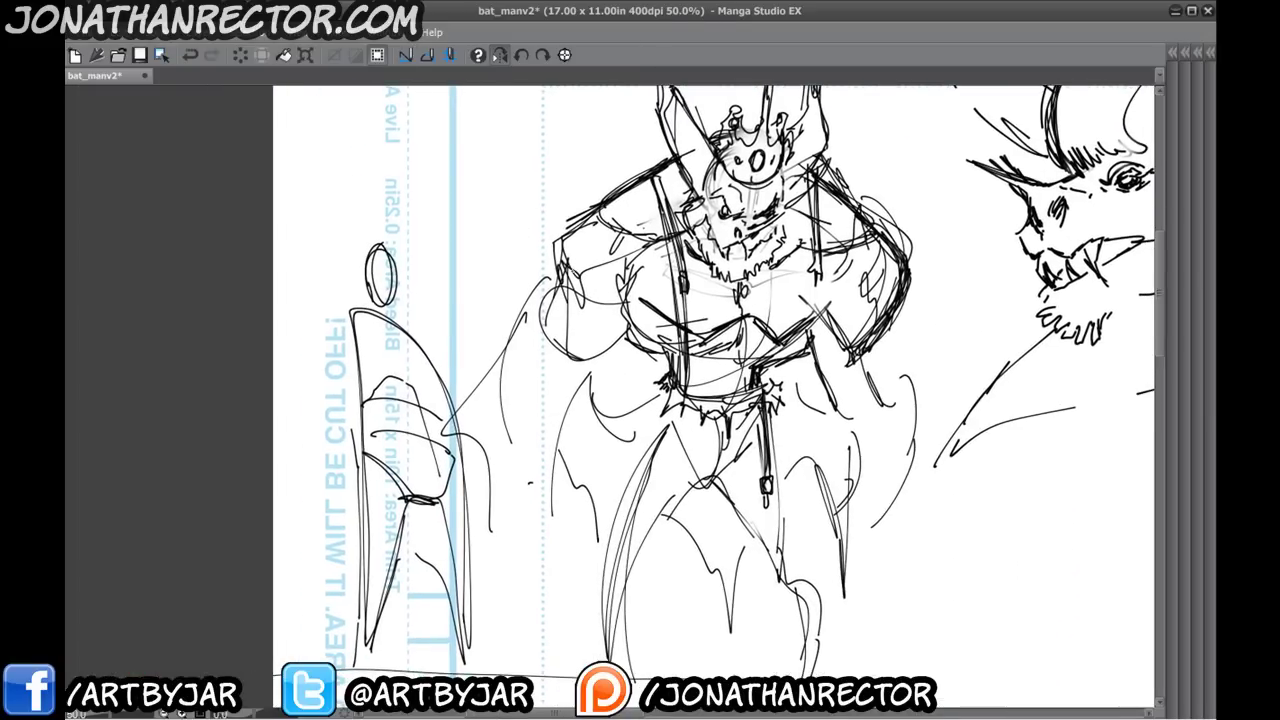
pyautogui.moveTo(580, 306); pyautogui.dragTo(498, 393)
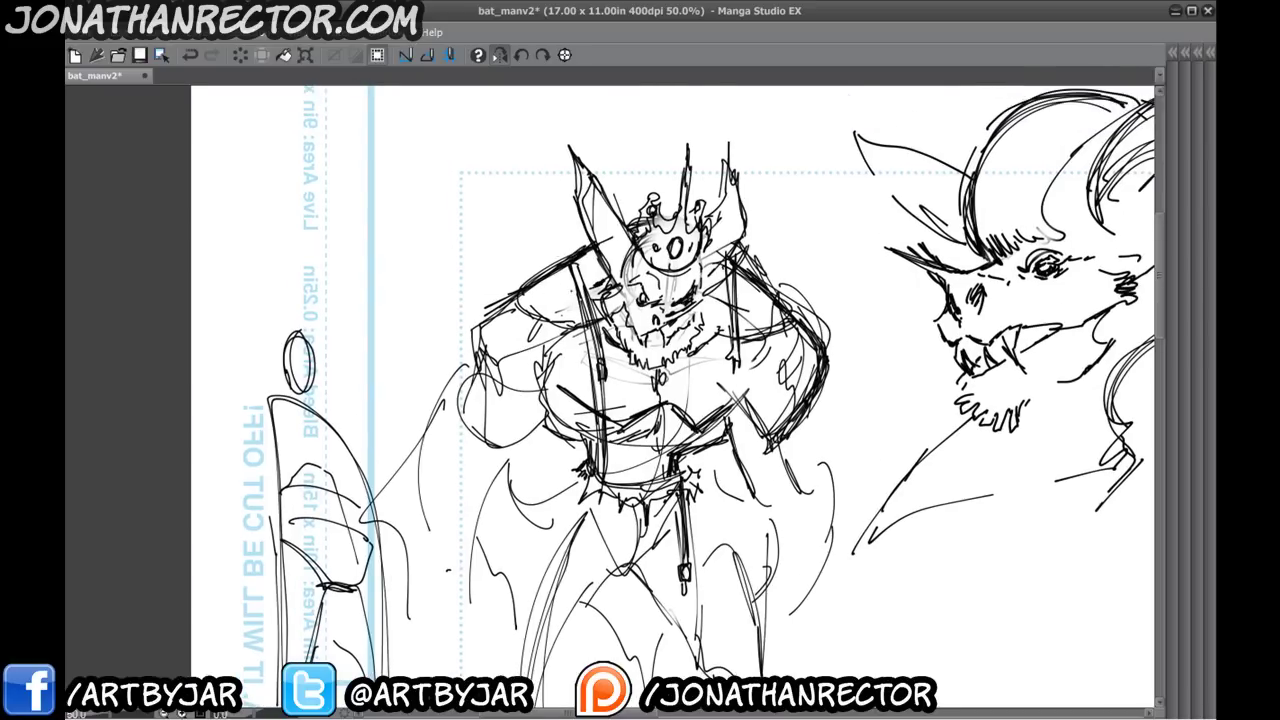
# - Add spiky fur tufts along the tops of both shoulders
pyautogui.moveTo(579, 290); pyautogui.dragTo(475, 317)
pyautogui.moveTo(713, 298); pyautogui.dragTo(716, 325)
pyautogui.moveTo(712, 298)
pyautogui.mouseDown()
pyautogui.moveTo(731, 308)
pyautogui.moveTo(780, 280)
pyautogui.moveTo(796, 302)
pyautogui.mouseUp()
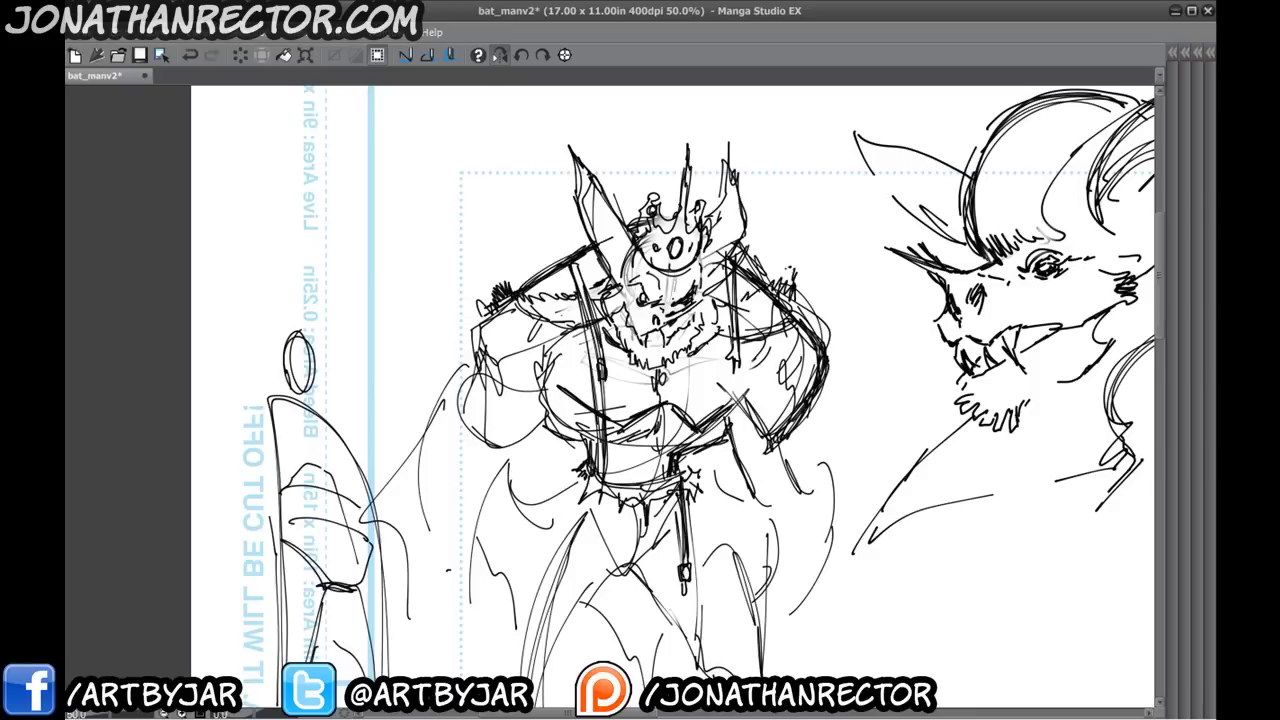
# - Fill out the fur on both shoulders and fade the strap and contour lines running through it
pyautogui.moveTo(754, 254); pyautogui.dragTo(772, 242)
pyautogui.moveTo(548, 256); pyautogui.dragTo(580, 240)
pyautogui.moveTo(504, 270); pyautogui.dragTo(530, 260)
pyautogui.moveTo(494, 290)
pyautogui.mouseDown()
pyautogui.moveTo(516, 268)
pyautogui.moveTo(548, 272)
pyautogui.moveTo(596, 248)
pyautogui.moveTo(584, 218)
pyautogui.mouseUp()
pyautogui.moveTo(740, 282)
pyautogui.mouseDown()
pyautogui.moveTo(760, 262)
pyautogui.moveTo(748, 250)
pyautogui.mouseUp()
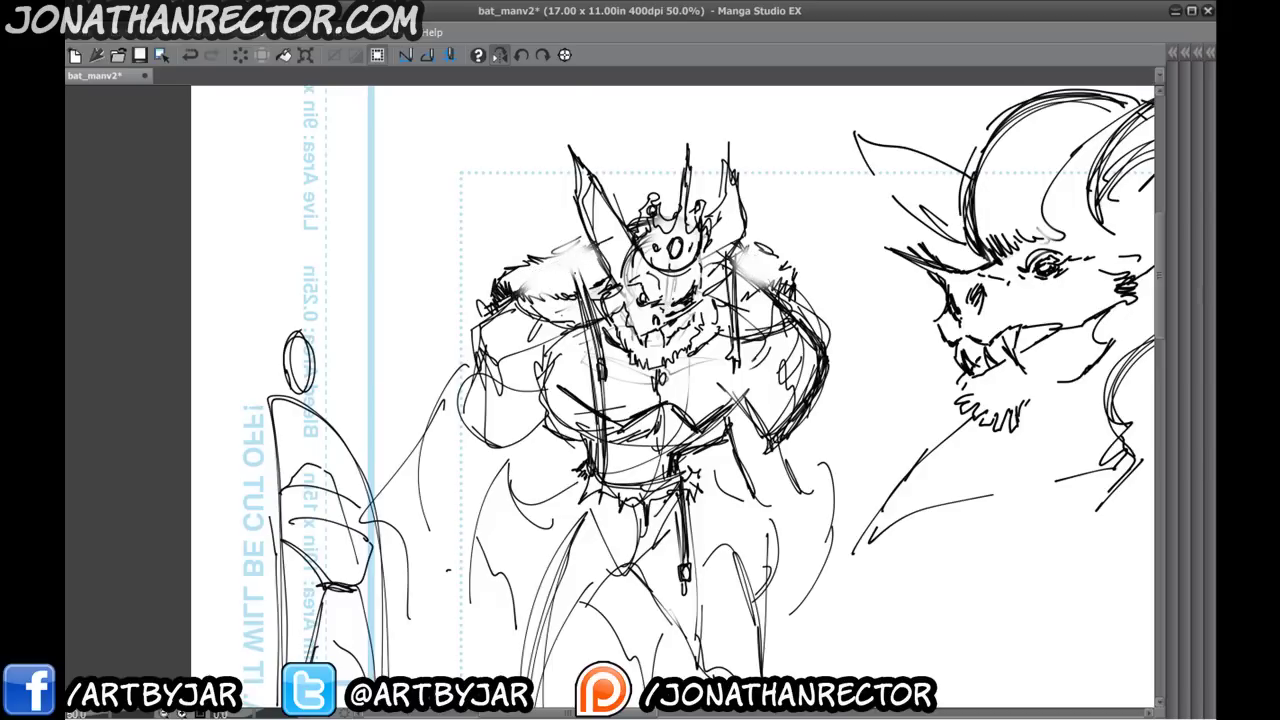
pyautogui.moveTo(556, 244)
pyautogui.mouseDown()
pyautogui.moveTo(574, 278)
pyautogui.moveTo(582, 246)
pyautogui.mouseUp()
pyautogui.moveTo(518, 319)
pyautogui.mouseDown()
pyautogui.moveTo(573, 207)
pyautogui.moveTo(540, 218)
pyautogui.moveTo(550, 297)
pyautogui.moveTo(604, 272)
pyautogui.moveTo(469, 307)
pyautogui.mouseUp()
# - Draw the hanging forearm on the side nearest the large head study, with an angular elbow and tapered wrist
pyautogui.moveTo(638, 313)
pyautogui.mouseDown()
pyautogui.moveTo(670, 406)
pyautogui.moveTo(701, 420)
pyautogui.mouseUp()
pyautogui.moveTo(698, 344); pyautogui.dragTo(717, 398)
pyautogui.moveTo(700, 390); pyautogui.dragTo(646, 330)
pyautogui.moveTo(704, 360); pyautogui.dragTo(684, 448)
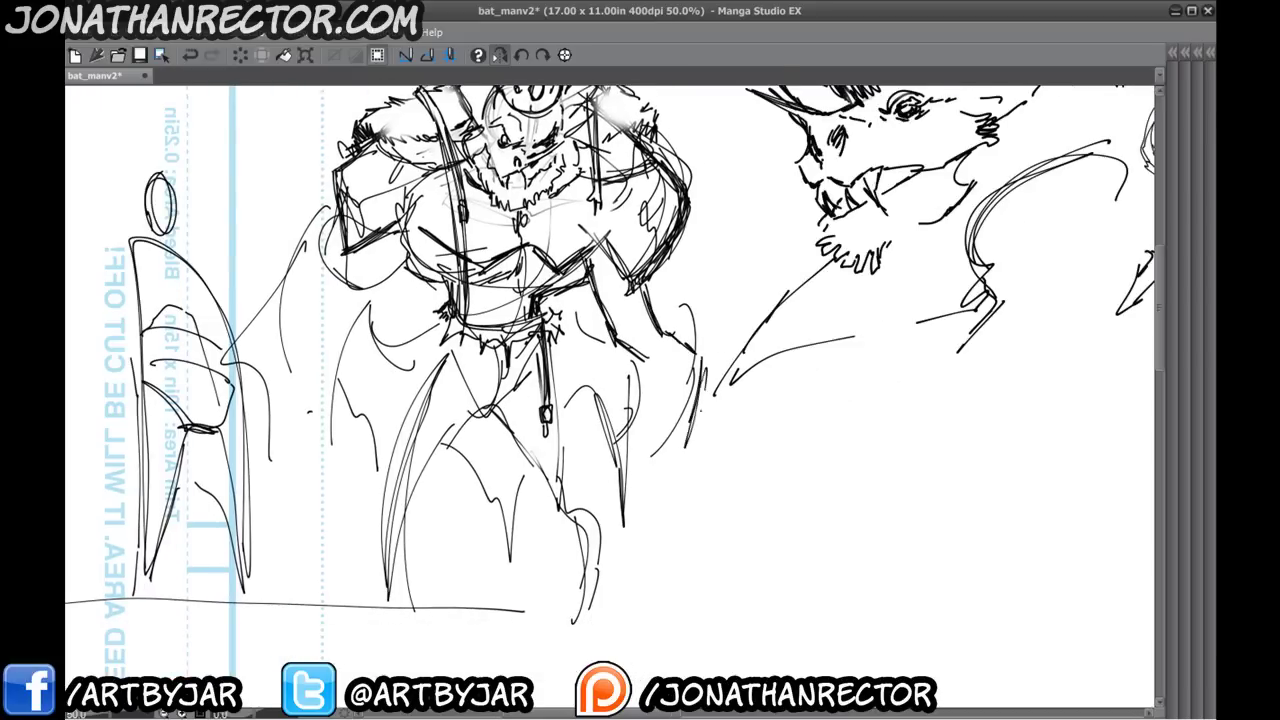
pyautogui.moveTo(700, 395); pyautogui.dragTo(680, 480)
pyautogui.moveTo(664, 336); pyautogui.dragTo(654, 450)
pyautogui.moveTo(654, 386); pyautogui.dragTo(624, 404)
pyautogui.moveTo(638, 344); pyautogui.dragTo(636, 404)
pyautogui.moveTo(660, 410); pyautogui.dragTo(652, 444)
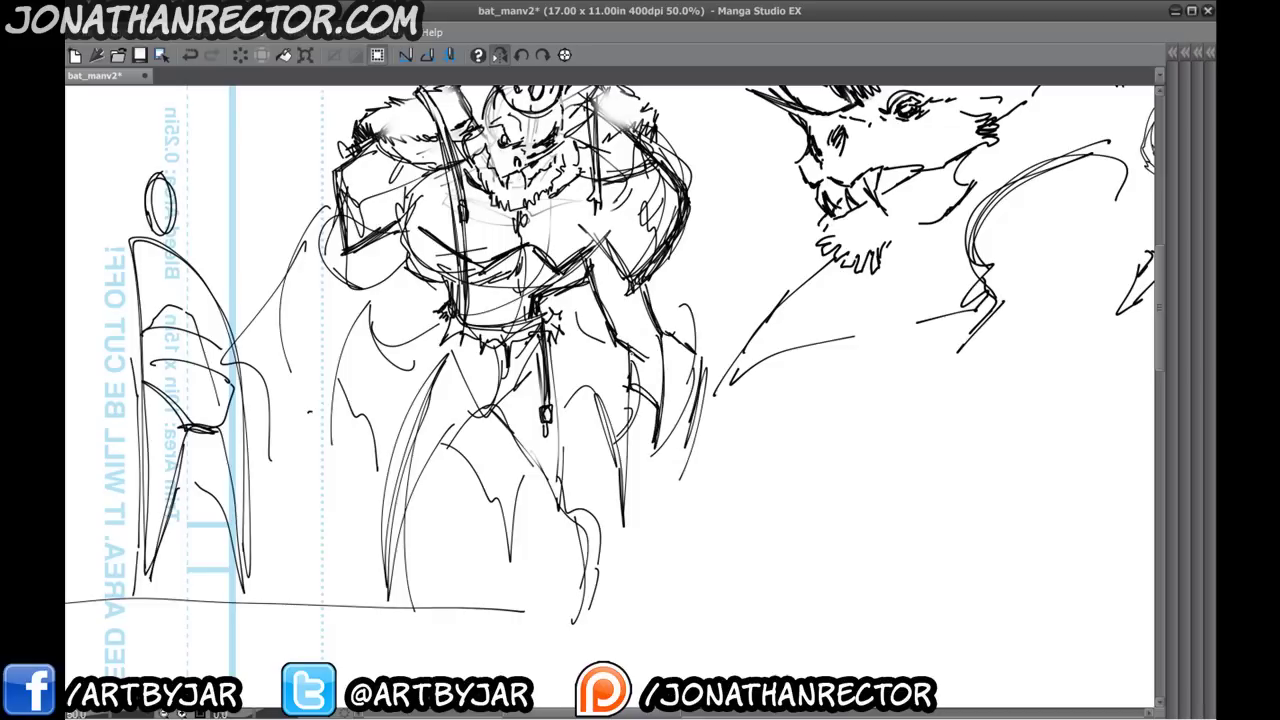
pyautogui.moveTo(634, 354); pyautogui.dragTo(630, 404)
pyautogui.moveTo(658, 432); pyautogui.dragTo(652, 458)
pyautogui.moveTo(696, 398); pyautogui.dragTo(682, 462)
# - Rough in a clawed hand with long curved fingers at the end of that forearm
pyautogui.moveTo(686, 448)
pyautogui.mouseDown()
pyautogui.moveTo(680, 480)
pyautogui.moveTo(660, 470)
pyautogui.mouseUp()
pyautogui.moveTo(668, 442)
pyautogui.mouseDown()
pyautogui.moveTo(648, 462)
pyautogui.moveTo(654, 486)
pyautogui.mouseUp()
pyautogui.moveTo(678, 482)
pyautogui.mouseDown()
pyautogui.moveTo(676, 522)
pyautogui.moveTo(640, 540)
pyautogui.moveTo(670, 522)
pyautogui.mouseUp()
pyautogui.moveTo(672, 466)
pyautogui.mouseDown()
pyautogui.moveTo(664, 526)
pyautogui.moveTo(700, 514)
pyautogui.mouseUp()
pyautogui.moveTo(700, 518); pyautogui.dragTo(660, 570)
pyautogui.moveTo(692, 532); pyautogui.dragTo(664, 562)
pyautogui.moveTo(682, 470); pyautogui.dragTo(692, 538)
pyautogui.moveTo(698, 476); pyautogui.dragTo(710, 522)
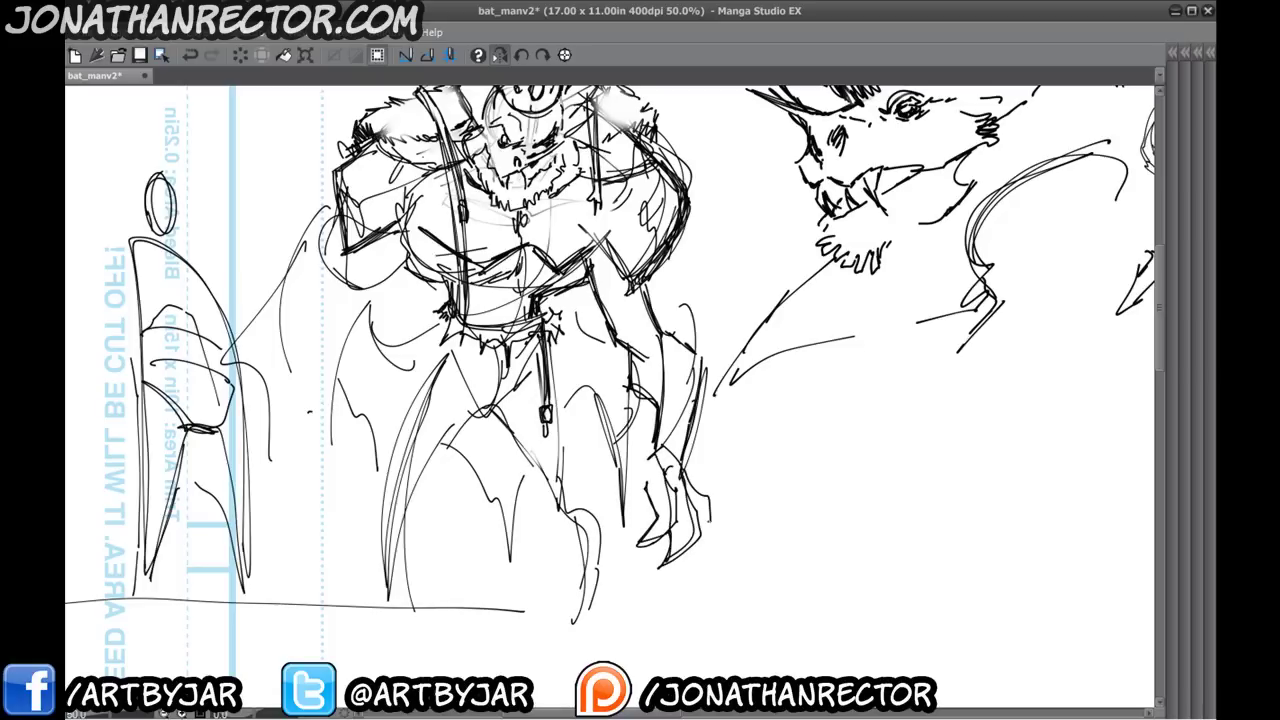
pyautogui.moveTo(632, 479); pyautogui.dragTo(647, 481)
pyautogui.moveTo(653, 444)
pyautogui.mouseDown()
pyautogui.moveTo(612, 460)
pyautogui.moveTo(604, 514)
pyautogui.mouseUp()
pyautogui.moveTo(604, 514); pyautogui.dragTo(624, 476)
# - Fade the rough hand with the eraser and redraw its wrist, palm, thumb and curled fingers
pyautogui.moveTo(313, 443)
pyautogui.mouseDown()
pyautogui.moveTo(382, 502)
pyautogui.moveTo(385, 440)
pyautogui.moveTo(343, 370)
pyautogui.mouseUp()
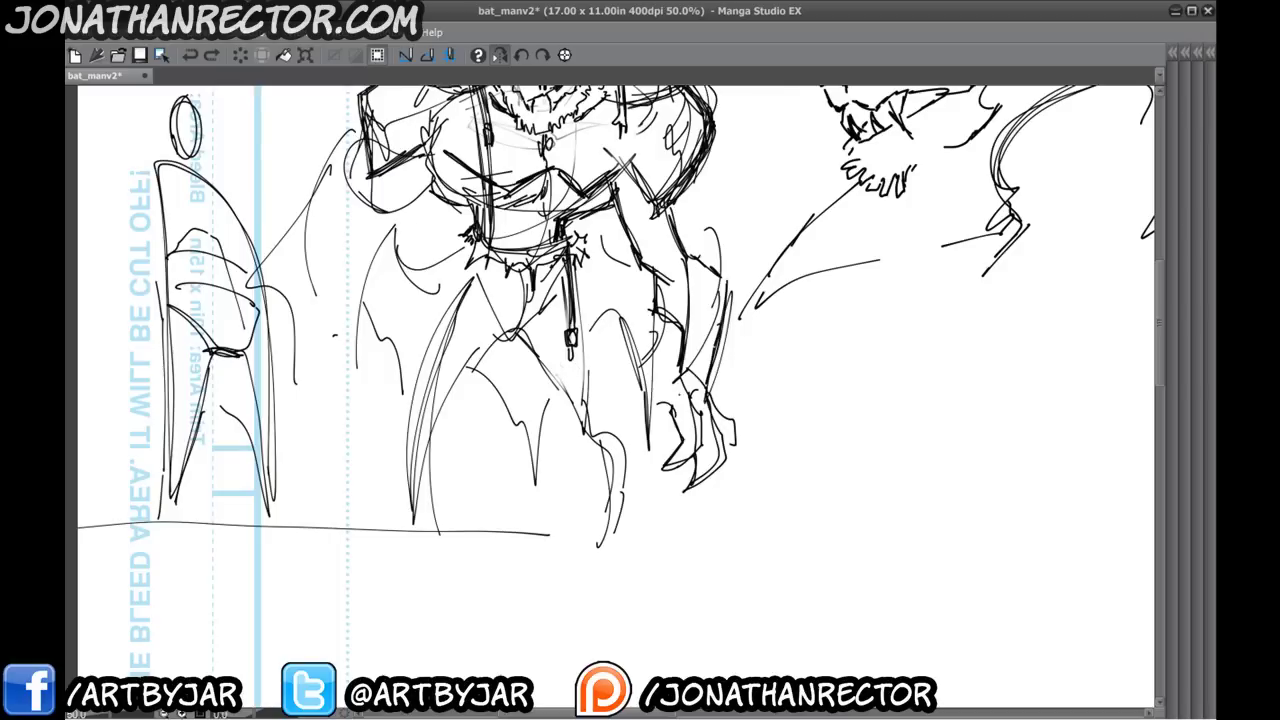
pyautogui.moveTo(688, 385)
pyautogui.mouseDown()
pyautogui.moveTo(702, 443)
pyautogui.moveTo(658, 480)
pyautogui.mouseUp()
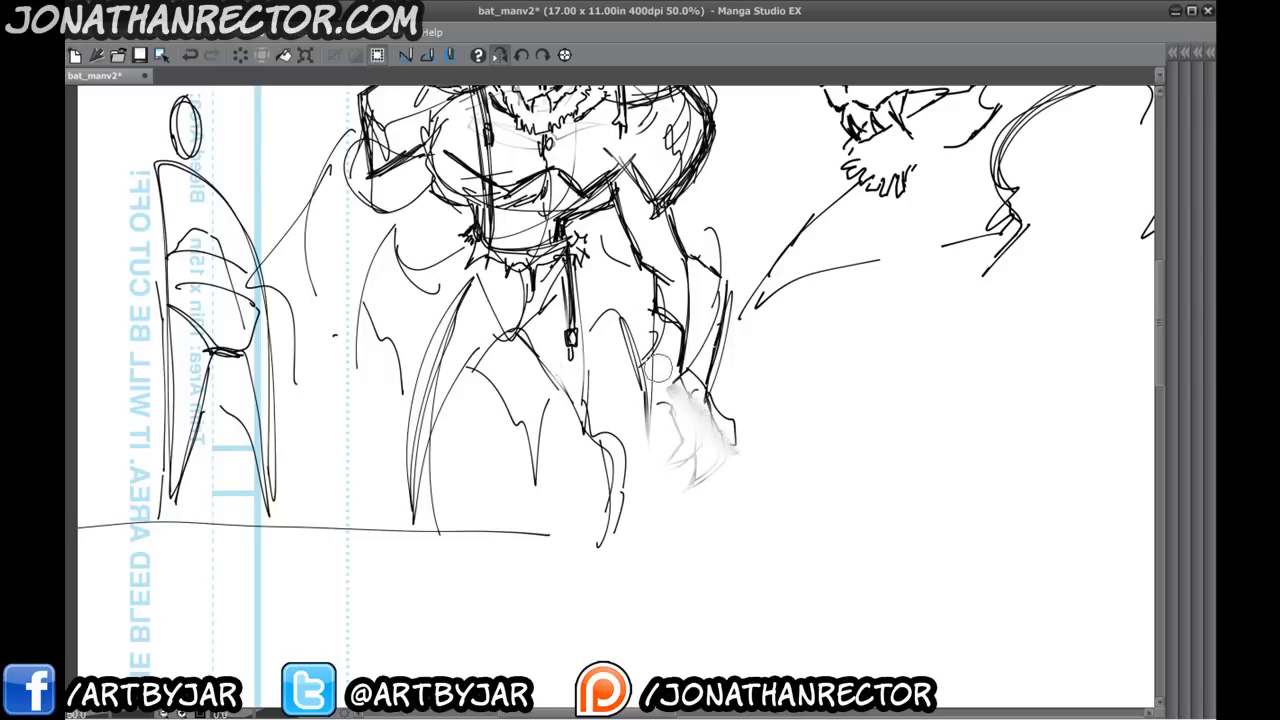
pyautogui.moveTo(715, 403)
pyautogui.mouseDown()
pyautogui.moveTo(707, 477)
pyautogui.moveTo(696, 465)
pyautogui.moveTo(703, 370)
pyautogui.moveTo(710, 378)
pyautogui.moveTo(726, 446)
pyautogui.moveTo(658, 408)
pyautogui.mouseUp()
pyautogui.moveTo(684, 352)
pyautogui.mouseDown()
pyautogui.moveTo(634, 402)
pyautogui.moveTo(702, 456)
pyautogui.mouseUp()
pyautogui.moveTo(690, 410); pyautogui.dragTo(672, 484)
pyautogui.moveTo(704, 452); pyautogui.dragTo(670, 492)
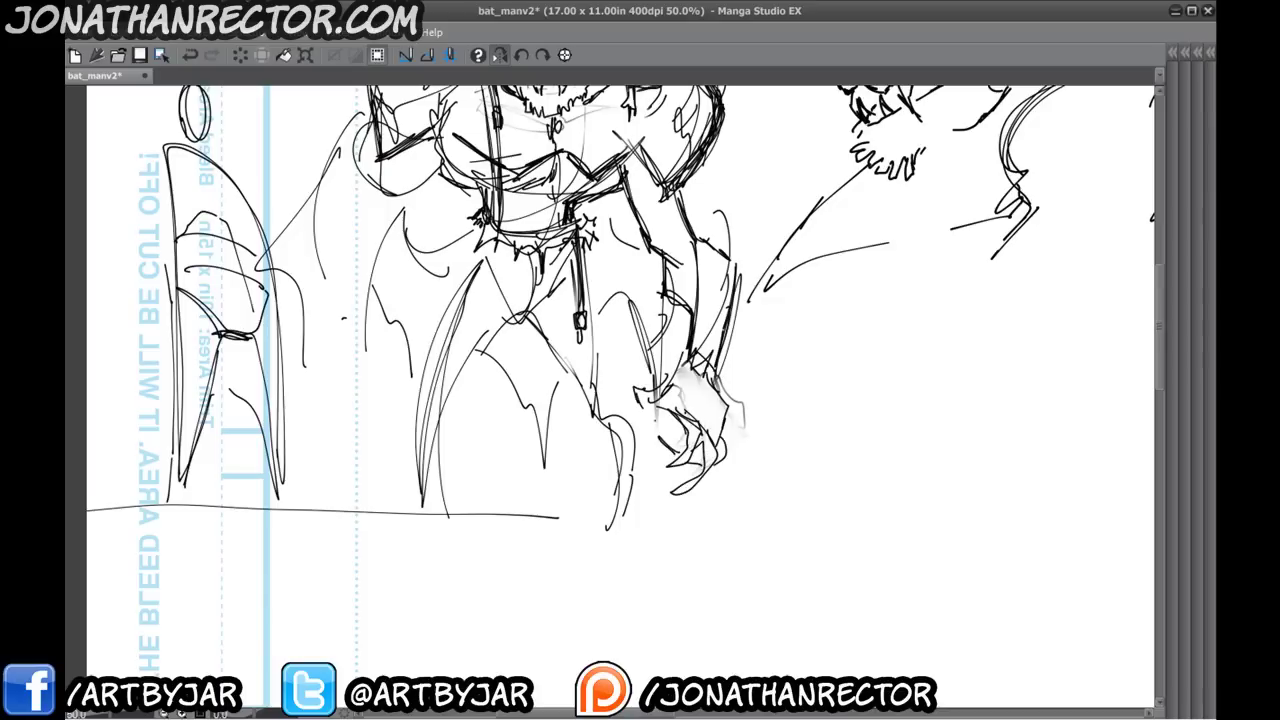
# - Undo the curled finger strokes and redraw the fingers as long, separated, hooked claws
pyautogui.hotkey('ctrl', 'z')
pyautogui.hotkey('ctrl', 'z')
pyautogui.hotkey('ctrl', 'z')
pyautogui.hotkey('ctrl', 'z')
pyautogui.moveTo(740, 436); pyautogui.dragTo(752, 482)
pyautogui.moveTo(722, 438); pyautogui.dragTo(748, 472)
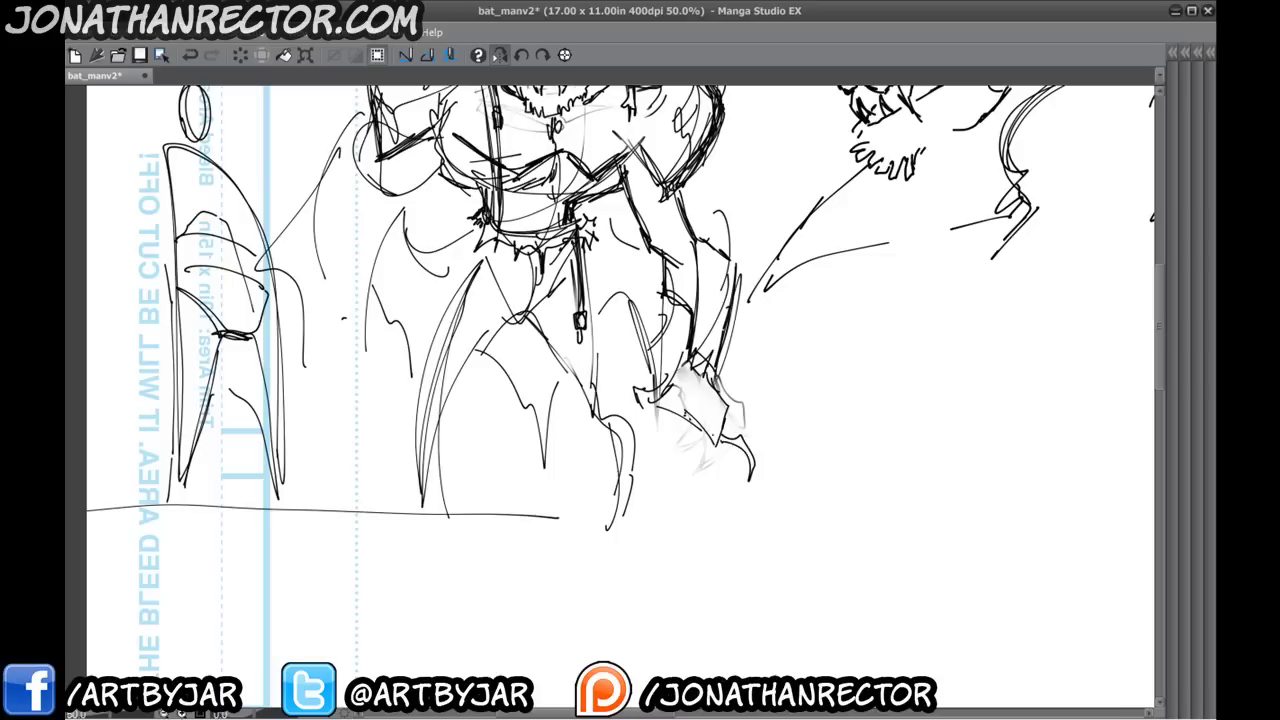
pyautogui.moveTo(700, 420); pyautogui.dragTo(714, 436)
pyautogui.moveTo(720, 432); pyautogui.dragTo(700, 494)
pyautogui.moveTo(680, 410)
pyautogui.mouseDown()
pyautogui.moveTo(702, 442)
pyautogui.moveTo(676, 462)
pyautogui.mouseUp()
pyautogui.moveTo(678, 408); pyautogui.dragTo(670, 460)
pyautogui.moveTo(686, 424)
pyautogui.mouseDown()
pyautogui.moveTo(686, 474)
pyautogui.moveTo(669, 487)
pyautogui.mouseUp()
pyautogui.moveTo(678, 412); pyautogui.dragTo(680, 470)
# - Rough in the second clawed hand beside the hip nearest the small silhouette, with a round knuckle area and long fingers
pyautogui.moveTo(345, 354)
pyautogui.mouseDown()
pyautogui.moveTo(309, 518)
pyautogui.moveTo(358, 484)
pyautogui.moveTo(444, 466)
pyautogui.mouseUp()
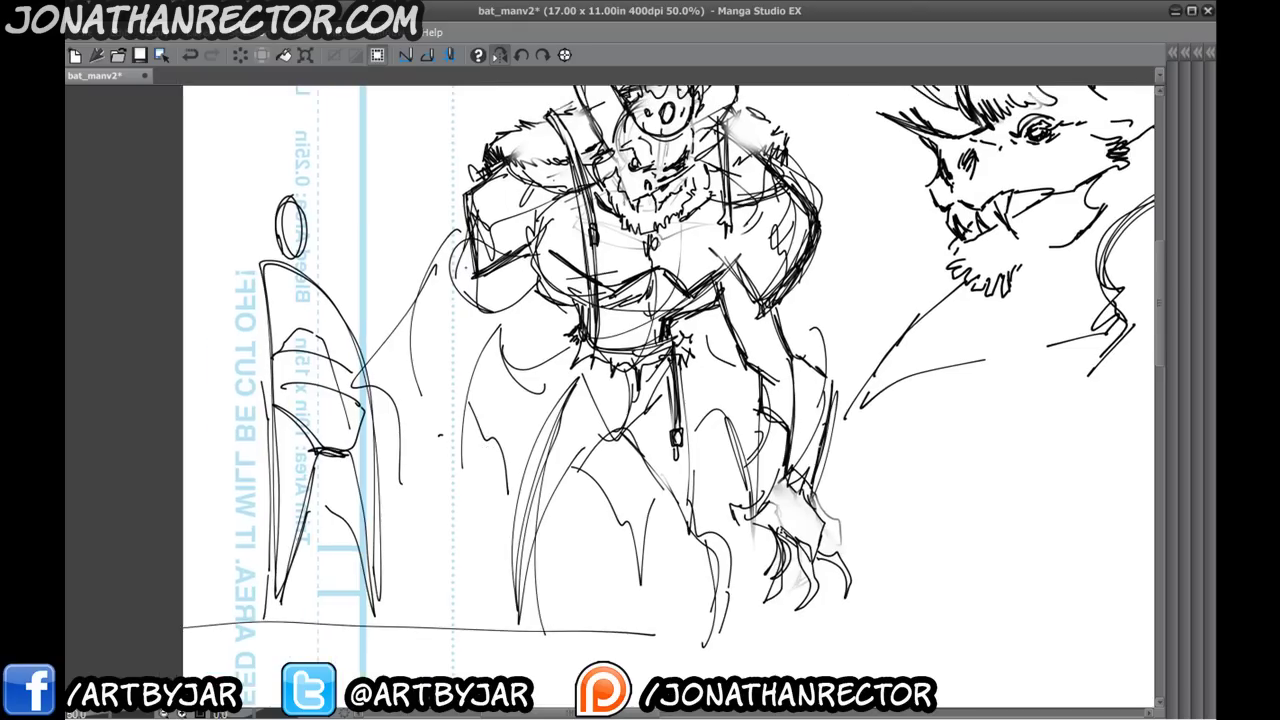
pyautogui.moveTo(456, 358); pyautogui.dragTo(482, 347)
pyautogui.moveTo(490, 357); pyautogui.dragTo(461, 358)
pyautogui.moveTo(492, 356)
pyautogui.mouseDown()
pyautogui.moveTo(450, 377)
pyautogui.moveTo(519, 441)
pyautogui.moveTo(499, 418)
pyautogui.mouseUp()
pyautogui.moveTo(470, 387)
pyautogui.mouseDown()
pyautogui.moveTo(474, 357)
pyautogui.moveTo(458, 404)
pyautogui.mouseUp()
pyautogui.moveTo(473, 416); pyautogui.dragTo(508, 457)
pyautogui.moveTo(474, 390); pyautogui.dragTo(463, 414)
pyautogui.moveTo(460, 402)
pyautogui.mouseDown()
pyautogui.moveTo(467, 452)
pyautogui.moveTo(516, 480)
pyautogui.mouseUp()
pyautogui.moveTo(474, 420)
pyautogui.mouseDown()
pyautogui.moveTo(458, 446)
pyautogui.moveTo(488, 488)
pyautogui.mouseUp()
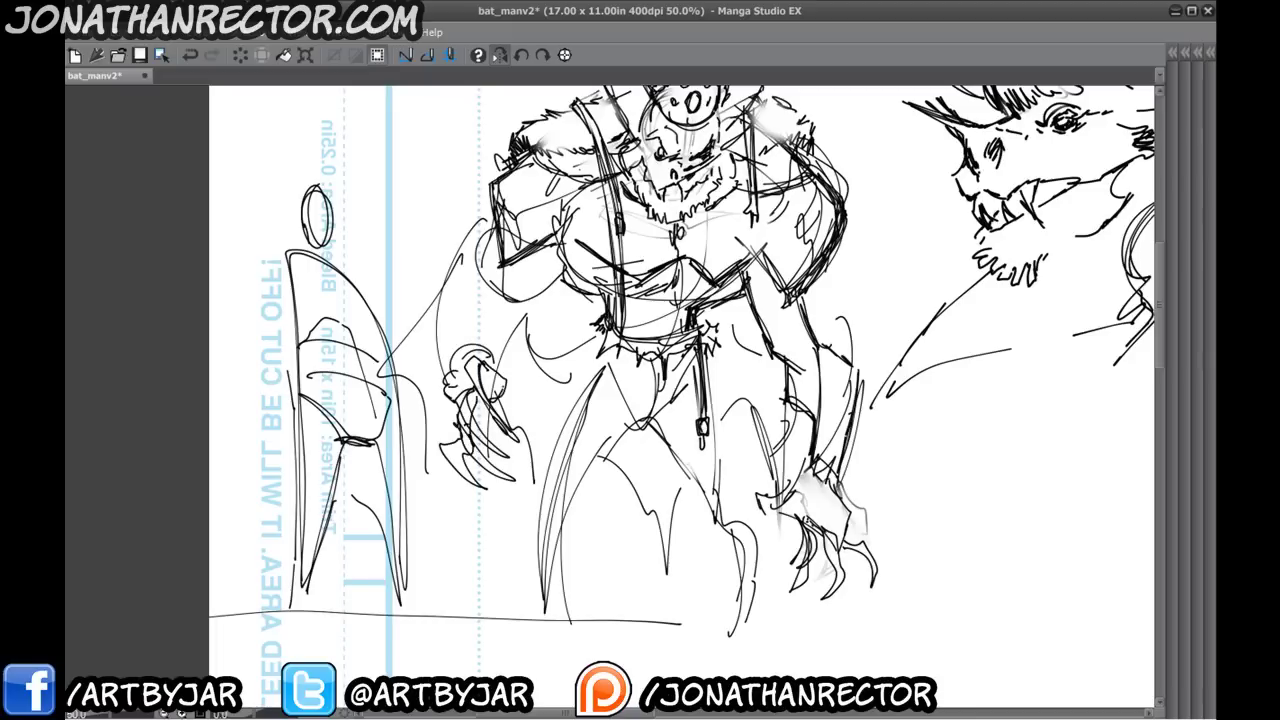
pyautogui.moveTo(508, 390); pyautogui.dragTo(520, 424)
pyautogui.moveTo(518, 425)
pyautogui.mouseDown()
pyautogui.moveTo(478, 431)
pyautogui.moveTo(554, 438)
pyautogui.moveTo(540, 476)
pyautogui.mouseUp()
pyautogui.moveTo(520, 422); pyautogui.dragTo(552, 470)
pyautogui.moveTo(494, 362); pyautogui.dragTo(504, 375)
# - Connect the second hand to the shoulder with a bent arm and spiked elbow, then fade the rough construction lines
pyautogui.moveTo(446, 380); pyautogui.dragTo(494, 360)
pyautogui.moveTo(466, 332)
pyautogui.mouseDown()
pyautogui.moveTo(503, 367)
pyautogui.moveTo(490, 354)
pyautogui.mouseUp()
pyautogui.moveTo(461, 275); pyautogui.dragTo(420, 314)
pyautogui.moveTo(426, 325); pyautogui.dragTo(455, 355)
pyautogui.moveTo(446, 279); pyautogui.dragTo(422, 312)
pyautogui.moveTo(447, 278); pyautogui.dragTo(498, 366)
pyautogui.moveTo(490, 314); pyautogui.dragTo(478, 350)
pyautogui.moveTo(558, 254); pyautogui.dragTo(484, 318)
pyautogui.moveTo(500, 256); pyautogui.dragTo(456, 288)
pyautogui.moveTo(498, 200)
pyautogui.mouseDown()
pyautogui.moveTo(496, 250)
pyautogui.moveTo(476, 232)
pyautogui.moveTo(515, 279)
pyautogui.moveTo(506, 321)
pyautogui.moveTo(460, 372)
pyautogui.moveTo(510, 450)
pyautogui.moveTo(478, 495)
pyautogui.moveTo(490, 505)
pyautogui.mouseUp()
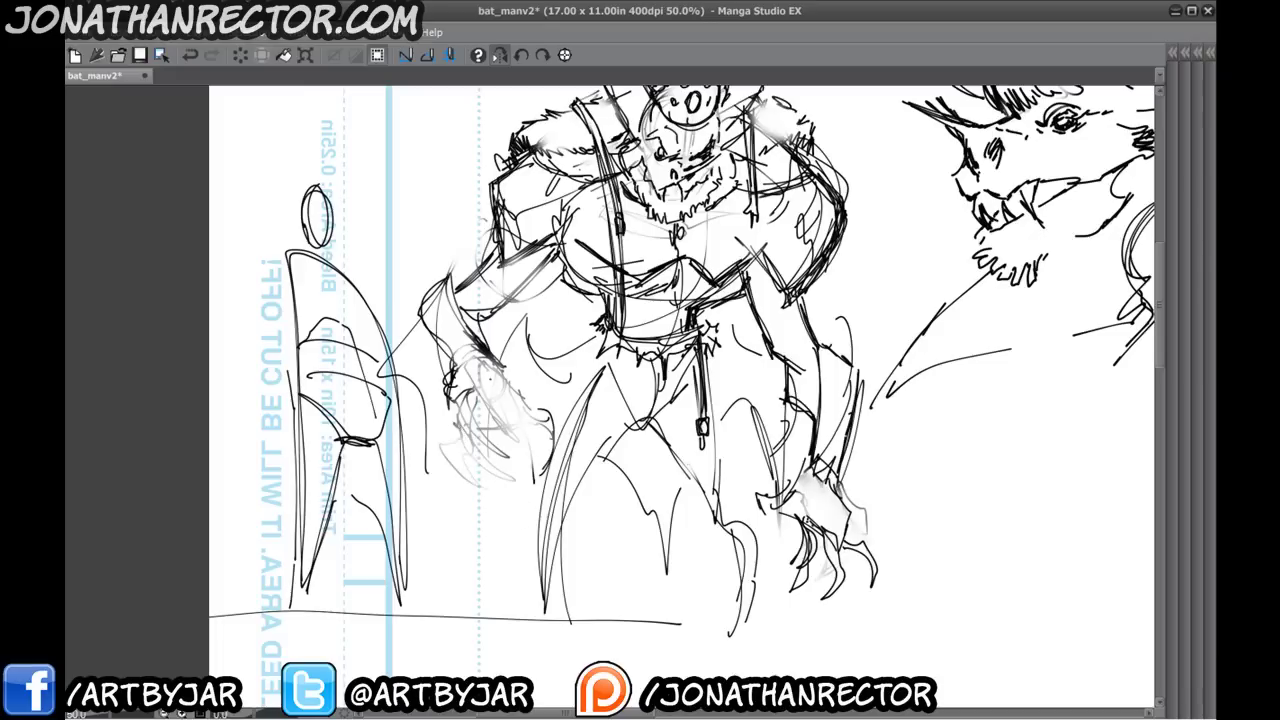
# - Redraw the second hand's pointed fingers and thumb in darker strokes and reinforce its wrist and forearm contours
pyautogui.moveTo(474, 392); pyautogui.dragTo(508, 436)
pyautogui.moveTo(478, 404); pyautogui.dragTo(526, 450)
pyautogui.moveTo(486, 382); pyautogui.dragTo(526, 450)
pyautogui.moveTo(480, 370); pyautogui.dragTo(520, 444)
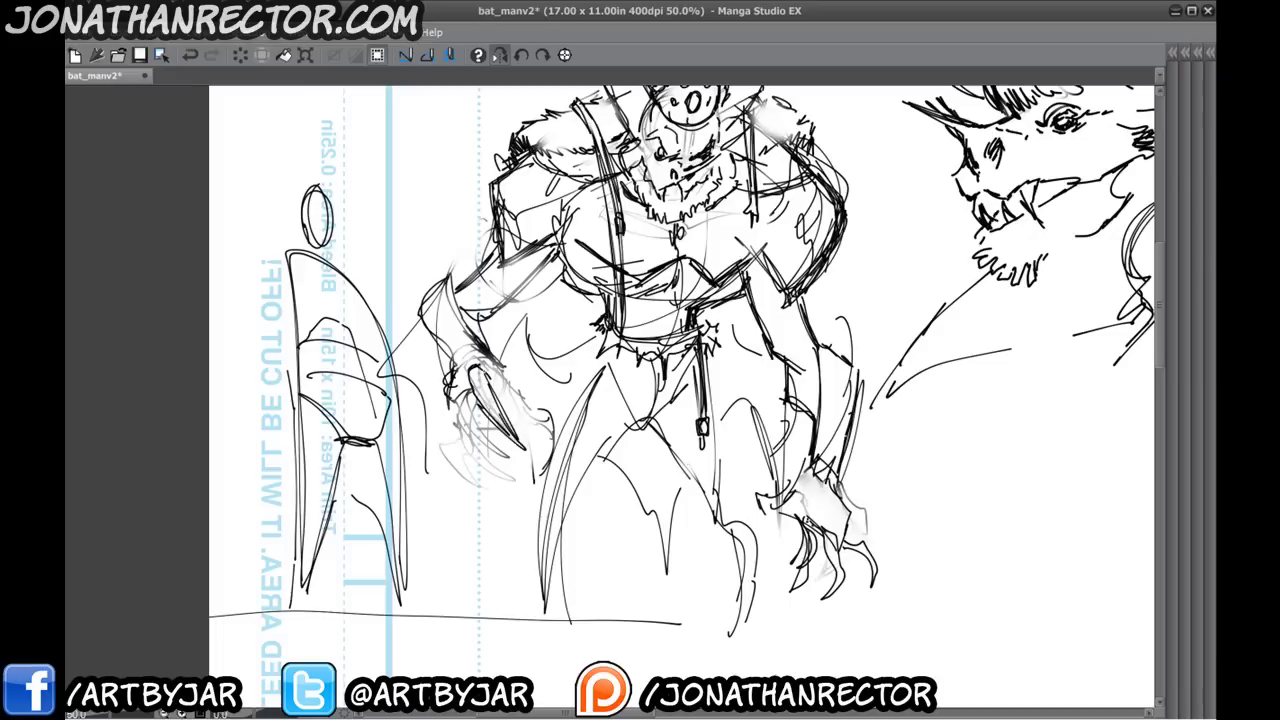
pyautogui.moveTo(462, 392)
pyautogui.mouseDown()
pyautogui.moveTo(500, 458)
pyautogui.moveTo(520, 466)
pyautogui.mouseUp()
pyautogui.moveTo(462, 436)
pyautogui.mouseDown()
pyautogui.moveTo(500, 476)
pyautogui.moveTo(478, 486)
pyautogui.mouseUp()
pyautogui.moveTo(452, 452); pyautogui.dragTo(484, 482)
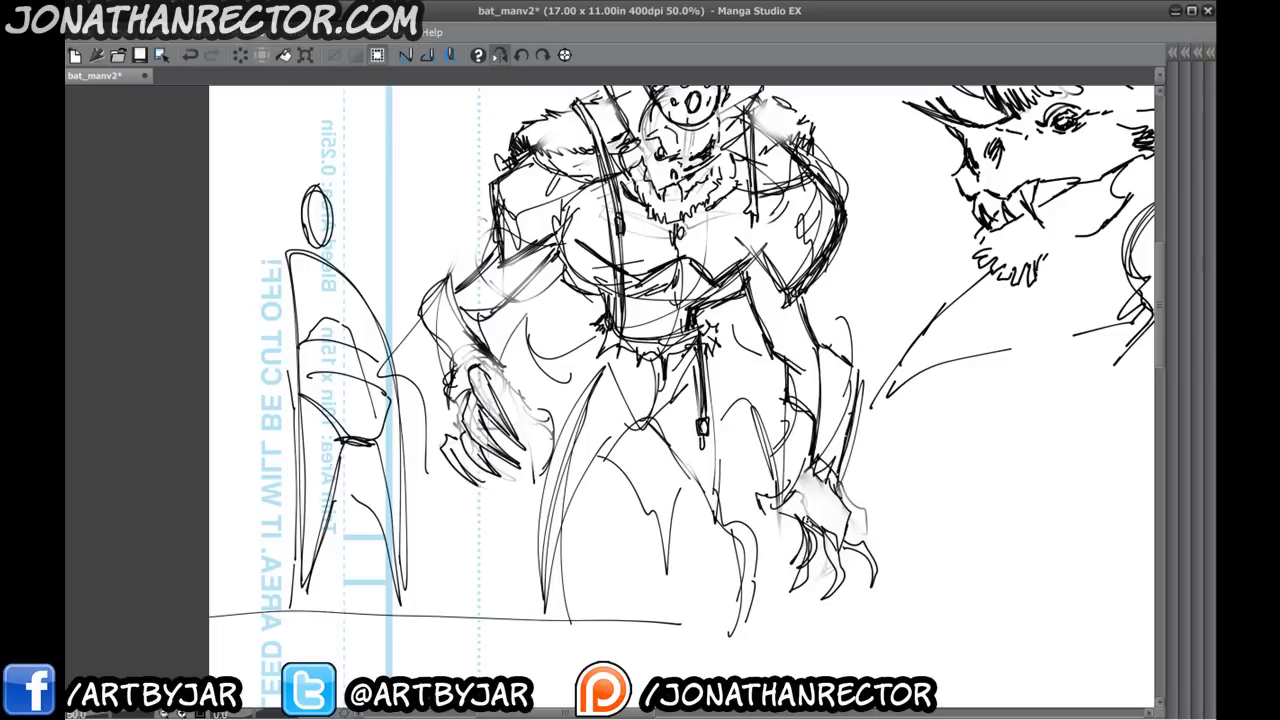
pyautogui.moveTo(486, 378)
pyautogui.mouseDown()
pyautogui.moveTo(520, 400)
pyautogui.moveTo(540, 484)
pyautogui.mouseUp()
pyautogui.moveTo(552, 400); pyautogui.dragTo(530, 496)
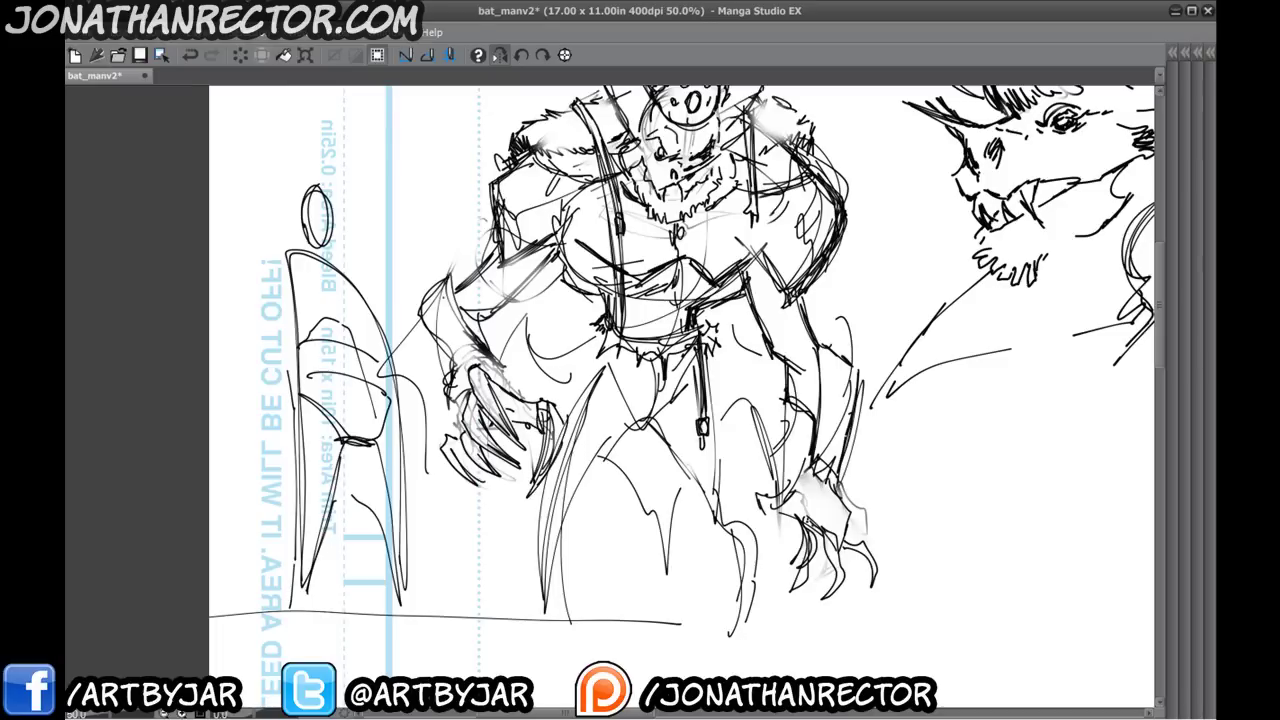
pyautogui.moveTo(482, 354)
pyautogui.mouseDown()
pyautogui.moveTo(514, 390)
pyautogui.moveTo(451, 400)
pyautogui.mouseUp()
pyautogui.moveTo(452, 366)
pyautogui.mouseDown()
pyautogui.moveTo(469, 350)
pyautogui.moveTo(502, 366)
pyautogui.mouseUp()
pyautogui.moveTo(426, 300); pyautogui.dragTo(462, 328)
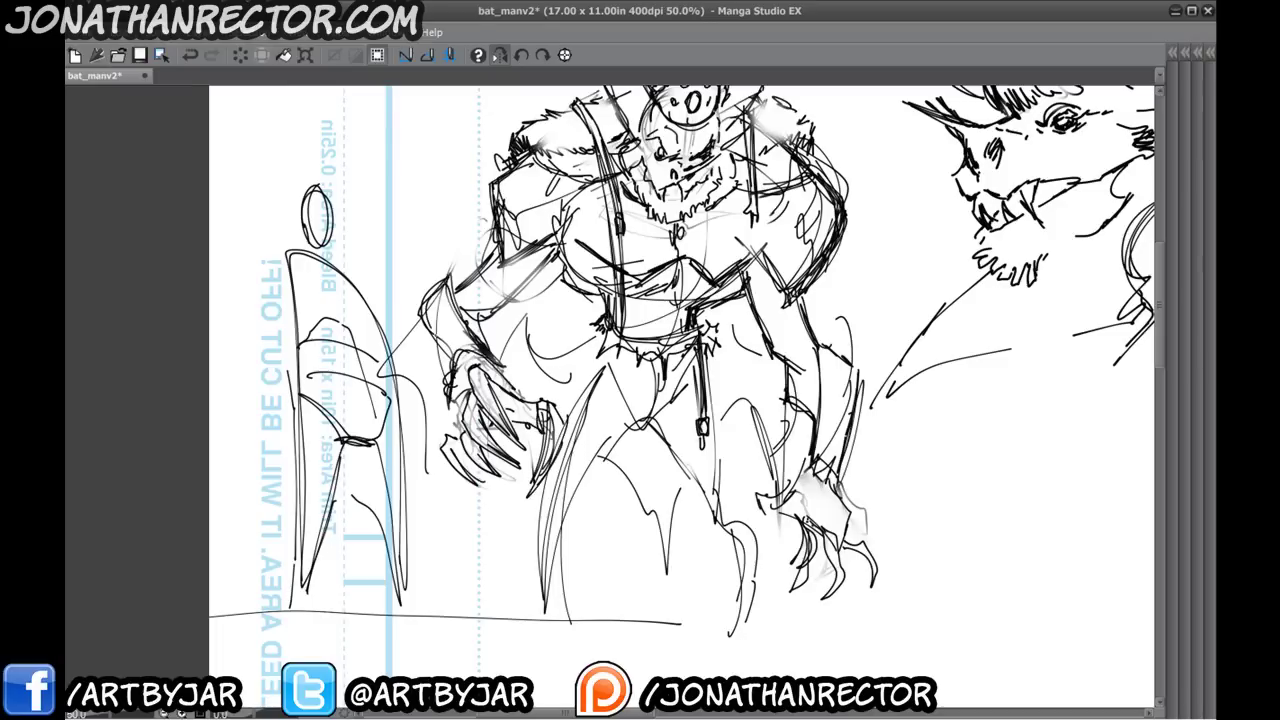
# - Flip the canvas view horizontally and draw curved wing membrane folds between the torso and both arms
pyautogui.click(505, 62)
pyautogui.moveTo(672, 250); pyautogui.dragTo(726, 306)
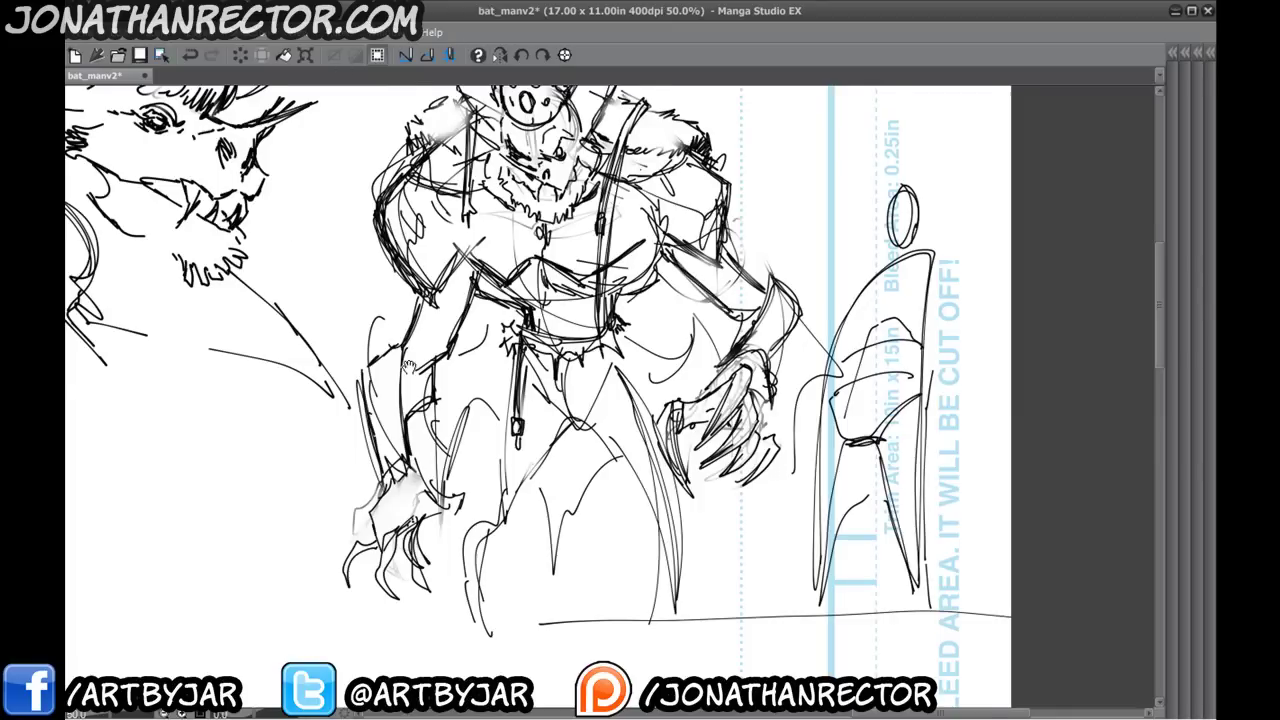
pyautogui.moveTo(410, 368); pyautogui.dragTo(398, 414)
pyautogui.moveTo(334, 280); pyautogui.dragTo(378, 227)
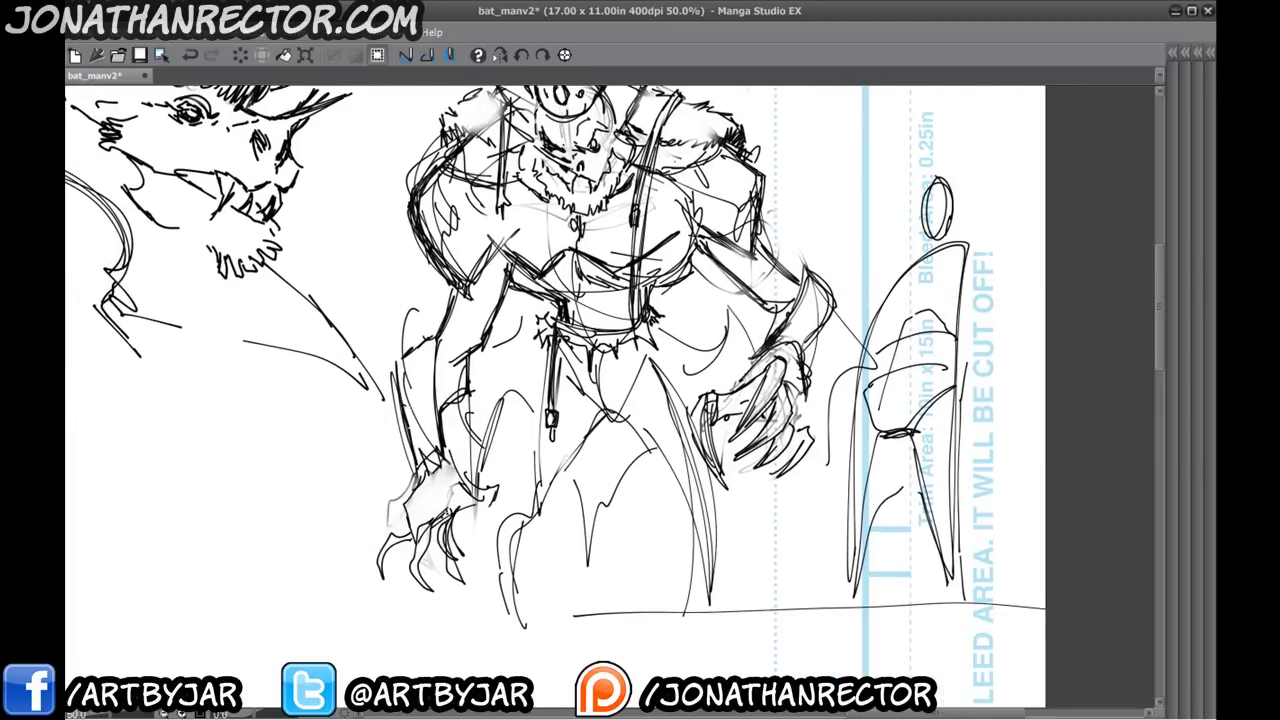
pyautogui.moveTo(392, 416)
pyautogui.mouseDown()
pyautogui.moveTo(429, 456)
pyautogui.moveTo(449, 511)
pyautogui.mouseUp()
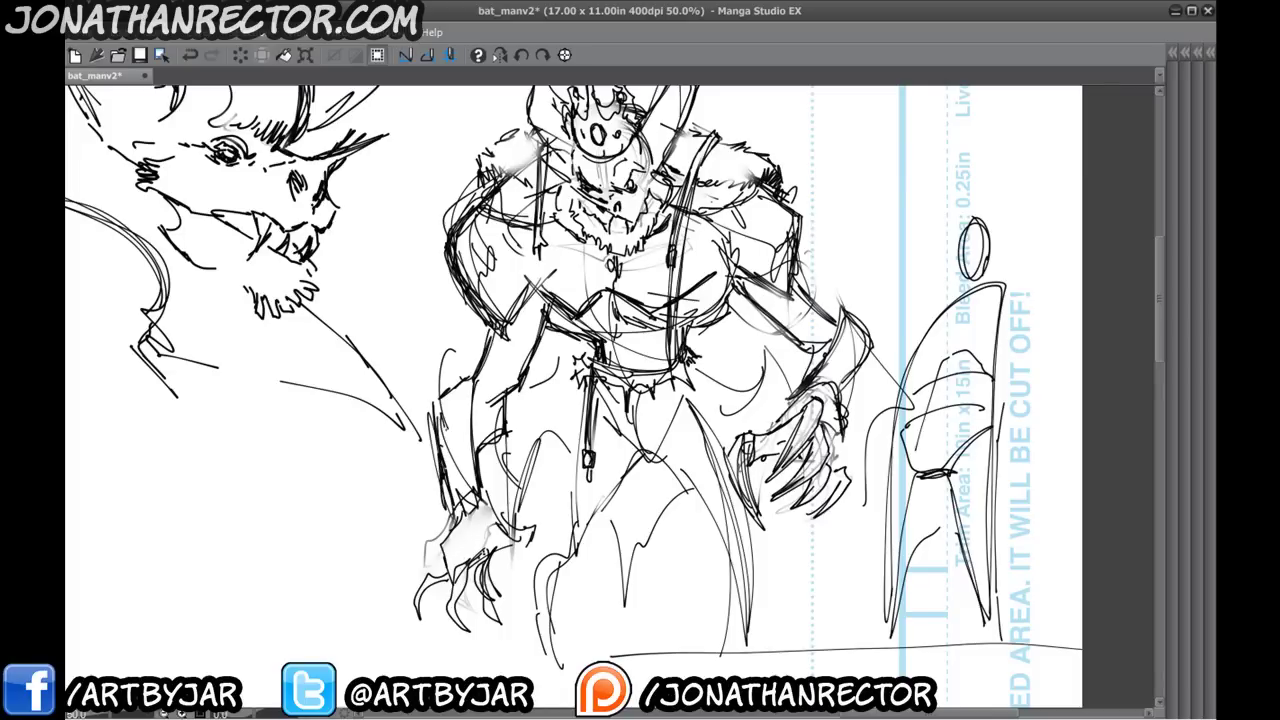
pyautogui.moveTo(562, 332)
pyautogui.mouseDown()
pyautogui.moveTo(526, 404)
pyautogui.moveTo(516, 400)
pyautogui.mouseUp()
pyautogui.moveTo(698, 324)
pyautogui.mouseDown()
pyautogui.moveTo(782, 378)
pyautogui.moveTo(784, 336)
pyautogui.mouseUp()
pyautogui.moveTo(710, 370); pyautogui.dragTo(776, 354)
pyautogui.moveTo(754, 372); pyautogui.dragTo(780, 342)
# - Extend the wing from the elbow toward the small silhouette with a dark strut and long pointed membrane folds
pyautogui.moveTo(862, 342); pyautogui.dragTo(922, 414)
pyautogui.moveTo(880, 366); pyautogui.dragTo(930, 430)
pyautogui.moveTo(872, 398); pyautogui.dragTo(884, 571)
pyautogui.moveTo(879, 508); pyautogui.dragTo(874, 583)
pyautogui.moveTo(866, 480)
pyautogui.mouseDown()
pyautogui.moveTo(848, 564)
pyautogui.moveTo(812, 618)
pyautogui.mouseUp()
pyautogui.moveTo(833, 526); pyautogui.dragTo(789, 640)
pyautogui.moveTo(838, 502); pyautogui.dragTo(807, 613)
pyautogui.moveTo(852, 372); pyautogui.dragTo(842, 423)
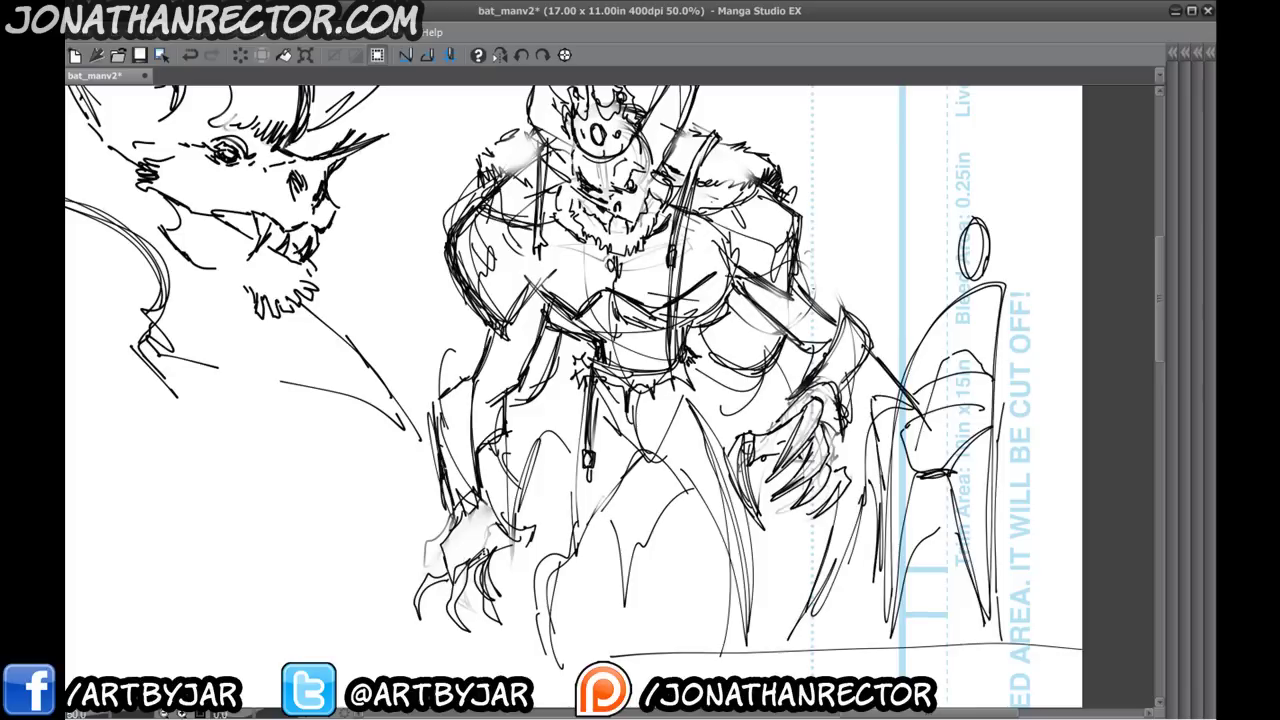
# - Reinforce the outer forearm and add folds beside the clawed hand nearest the large head study
pyautogui.moveTo(446, 417); pyautogui.dragTo(449, 475)
pyautogui.moveTo(442, 491); pyautogui.dragTo(451, 515)
pyautogui.moveTo(492, 564)
pyautogui.mouseDown()
pyautogui.moveTo(528, 614)
pyautogui.moveTo(526, 598)
pyautogui.mouseUp()
pyautogui.moveTo(514, 462); pyautogui.dragTo(509, 522)
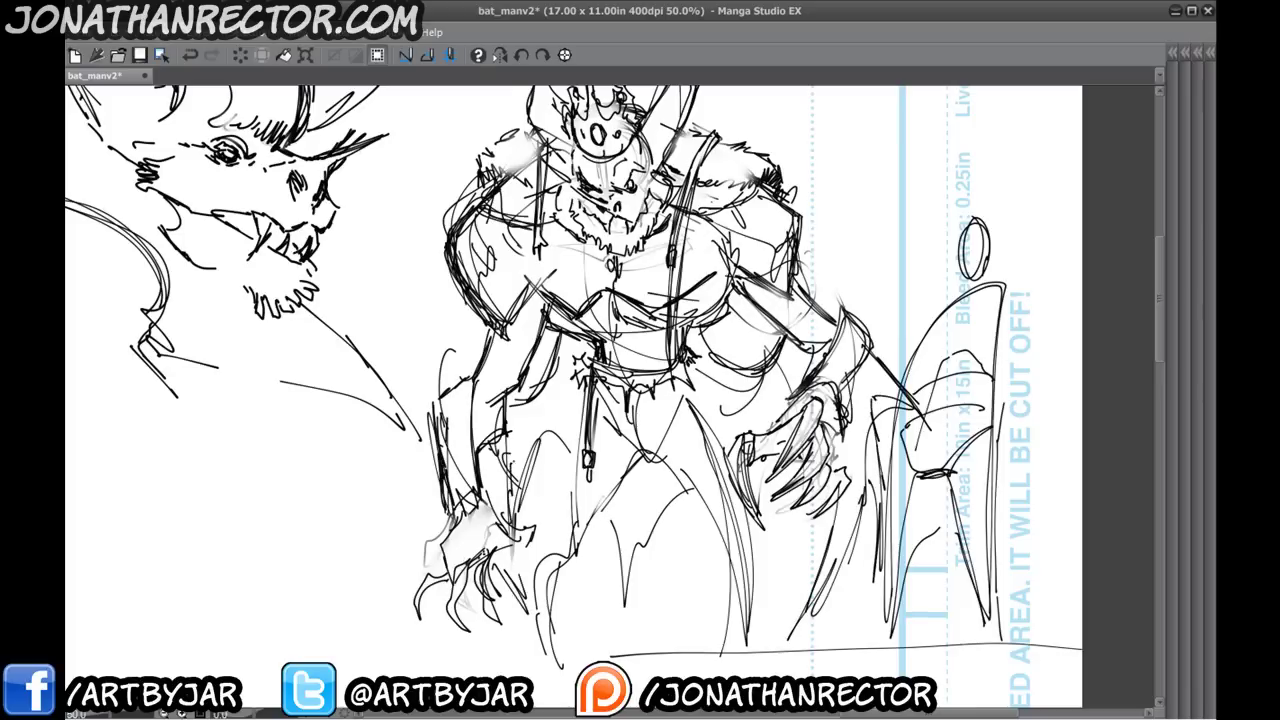
# - Draw the hip, crotch and thigh contours of both legs and mark the knee nearest the large head study
pyautogui.moveTo(566, 404)
pyautogui.mouseDown()
pyautogui.moveTo(515, 440)
pyautogui.moveTo(475, 422)
pyautogui.mouseUp()
pyautogui.moveTo(554, 355); pyautogui.dragTo(531, 473)
pyautogui.moveTo(531, 473); pyautogui.dragTo(522, 447)
pyautogui.moveTo(643, 329); pyautogui.dragTo(701, 491)
pyautogui.moveTo(548, 477); pyautogui.dragTo(542, 537)
pyautogui.moveTo(628, 392); pyautogui.dragTo(647, 429)
pyautogui.moveTo(551, 460); pyautogui.dragTo(545, 438)
pyautogui.moveTo(668, 442)
pyautogui.mouseDown()
pyautogui.moveTo(636, 476)
pyautogui.moveTo(640, 504)
pyautogui.moveTo(562, 388)
pyautogui.moveTo(536, 486)
pyautogui.moveTo(506, 494)
pyautogui.moveTo(482, 550)
pyautogui.mouseUp()
pyautogui.moveTo(522, 510); pyautogui.dragTo(484, 556)
pyautogui.moveTo(484, 552); pyautogui.dragTo(496, 582)
pyautogui.moveTo(508, 550)
pyautogui.mouseDown()
pyautogui.moveTo(494, 562)
pyautogui.moveTo(513, 515)
pyautogui.mouseUp()
# - Draw the knee, shin and flat pointed foot of the leg nearest the small silhouette, standing on the ground line
pyautogui.moveTo(644, 438); pyautogui.dragTo(656, 456)
pyautogui.moveTo(654, 506); pyautogui.dragTo(668, 516)
pyautogui.moveTo(660, 520)
pyautogui.mouseDown()
pyautogui.moveTo(643, 475)
pyautogui.moveTo(694, 515)
pyautogui.moveTo(692, 530)
pyautogui.mouseUp()
pyautogui.moveTo(678, 528)
pyautogui.mouseDown()
pyautogui.moveTo(700, 544)
pyautogui.moveTo(673, 537)
pyautogui.mouseUp()
pyautogui.moveTo(674, 538); pyautogui.dragTo(627, 541)
pyautogui.moveTo(637, 432); pyautogui.dragTo(633, 516)
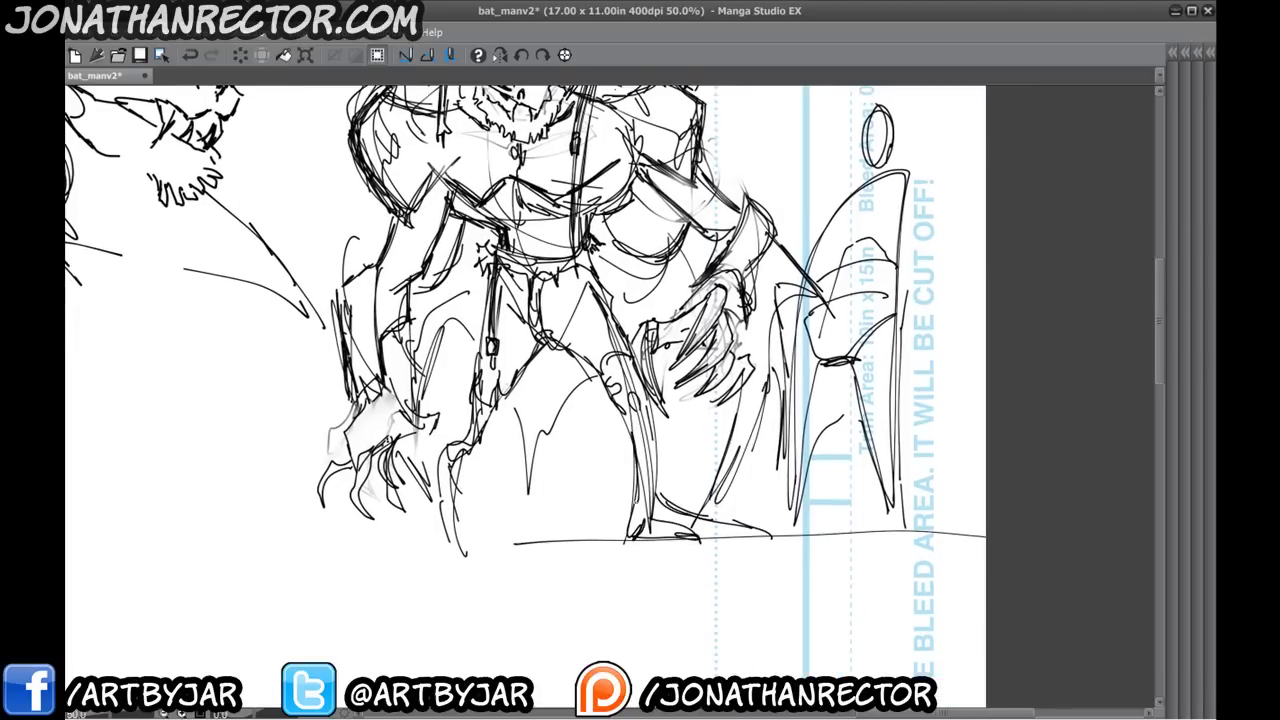
pyautogui.moveTo(616, 386); pyautogui.dragTo(637, 504)
pyautogui.moveTo(634, 380); pyautogui.dragTo(660, 494)
# - Darken the other leg's lower thigh and add a ragged knee with a tapering calf line
pyautogui.moveTo(316, 388); pyautogui.dragTo(334, 446)
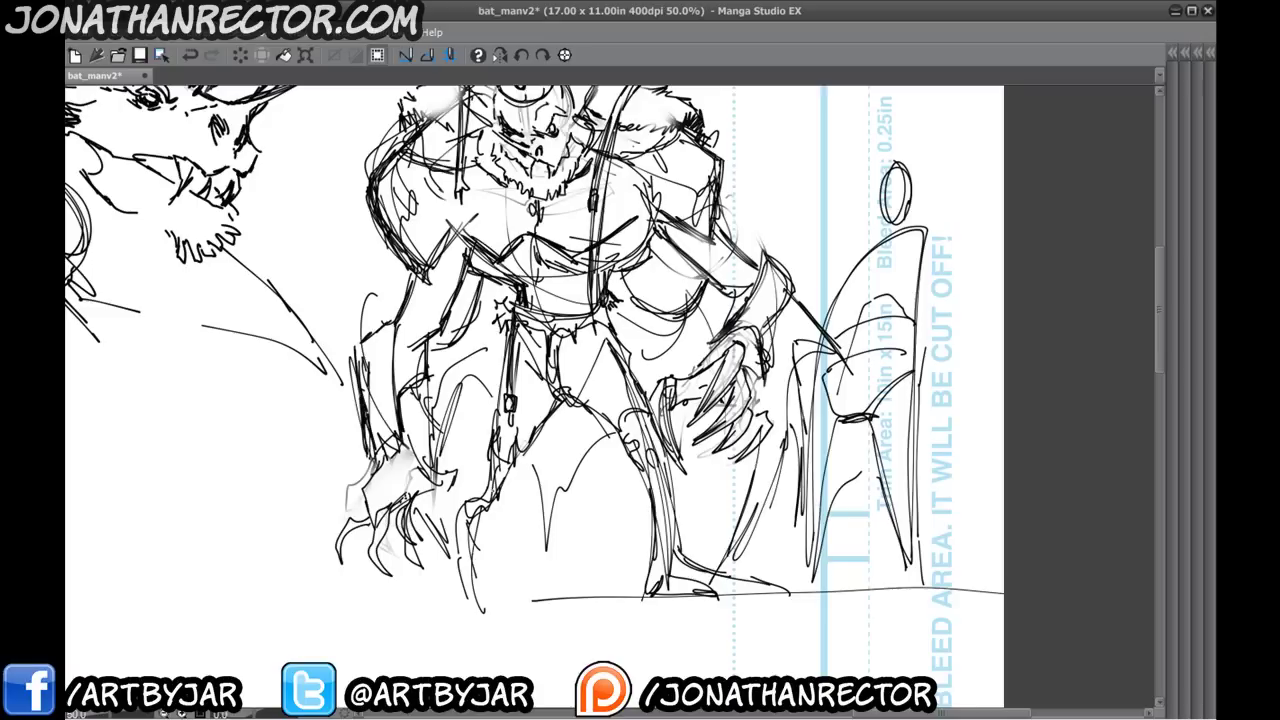
pyautogui.moveTo(500, 463); pyautogui.dragTo(496, 483)
pyautogui.moveTo(499, 413)
pyautogui.mouseDown()
pyautogui.moveTo(493, 479)
pyautogui.moveTo(491, 443)
pyautogui.mouseUp()
pyautogui.moveTo(542, 424); pyautogui.dragTo(504, 463)
pyautogui.moveTo(504, 450)
pyautogui.mouseDown()
pyautogui.moveTo(519, 472)
pyautogui.moveTo(530, 459)
pyautogui.mouseUp()
pyautogui.moveTo(541, 443); pyautogui.dragTo(506, 536)
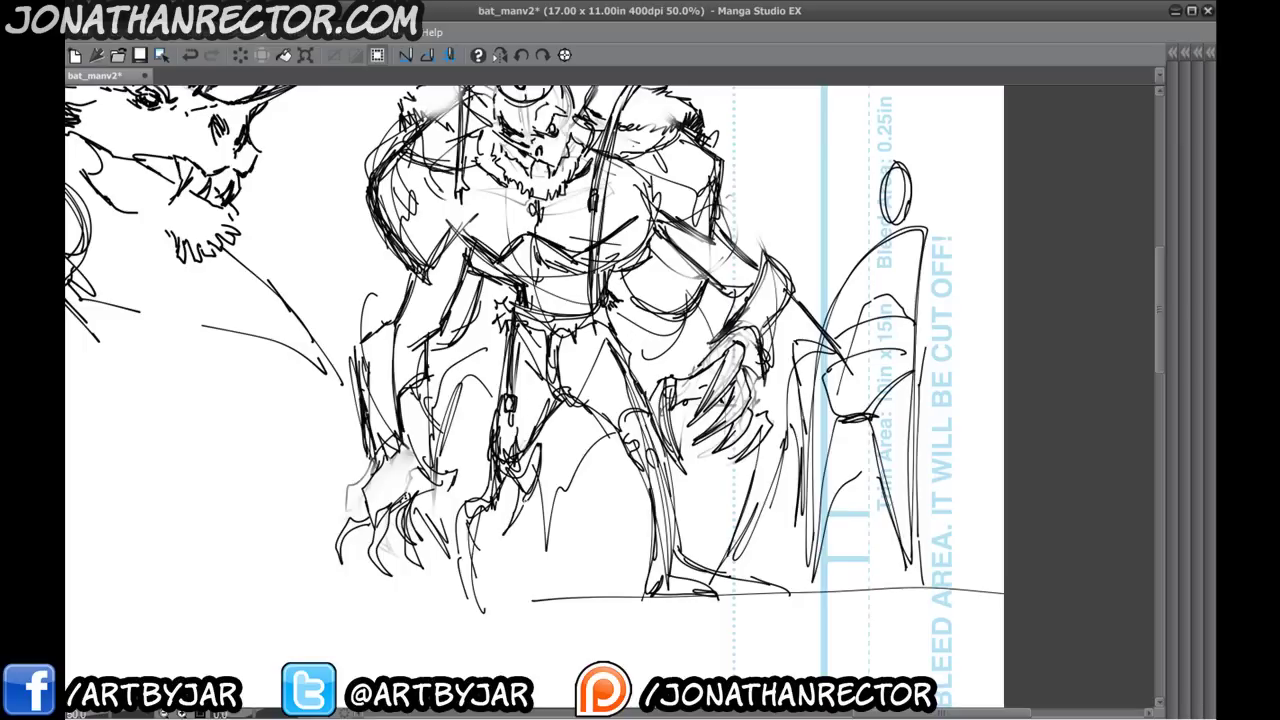
# - Draw a clawed foot under that leg and erase the old shin contour beside it
pyautogui.moveTo(528, 478); pyautogui.dragTo(540, 598)
pyautogui.moveTo(522, 550)
pyautogui.mouseDown()
pyautogui.moveTo(502, 588)
pyautogui.moveTo(468, 586)
pyautogui.mouseUp()
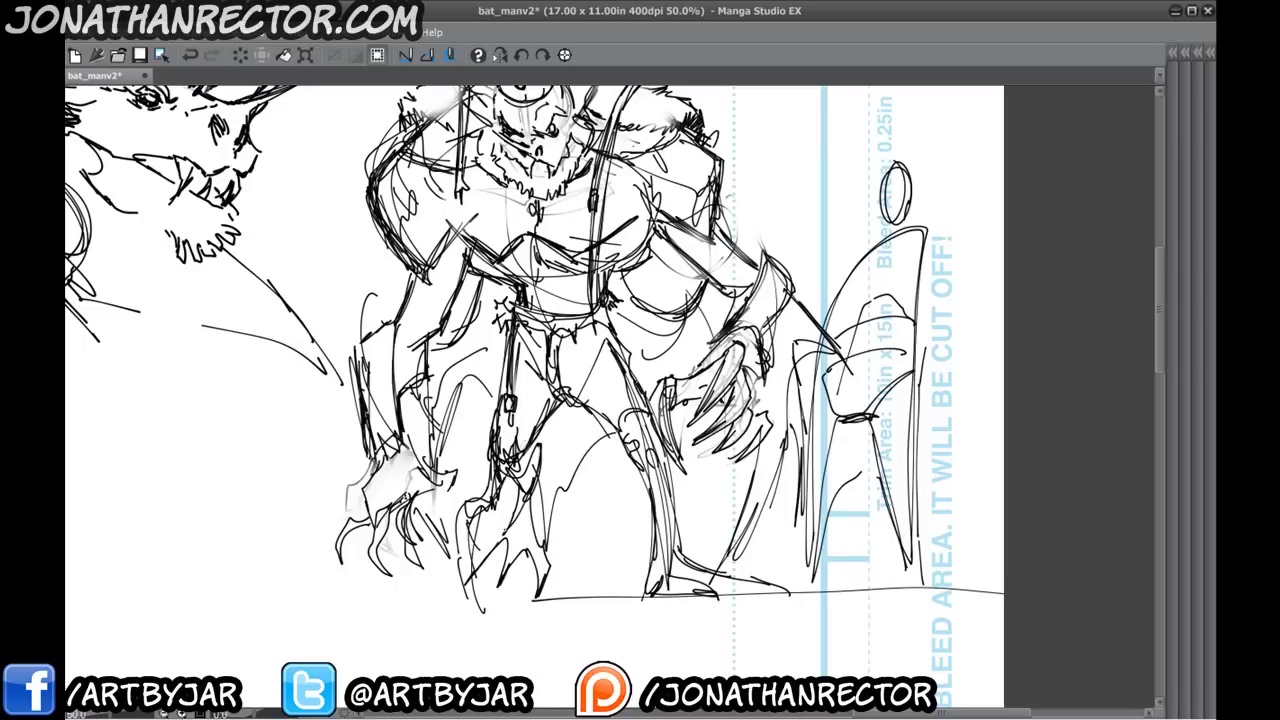
pyautogui.moveTo(514, 474); pyautogui.dragTo(478, 572)
pyautogui.moveTo(475, 510)
pyautogui.mouseDown()
pyautogui.moveTo(466, 552)
pyautogui.moveTo(454, 541)
pyautogui.mouseUp()
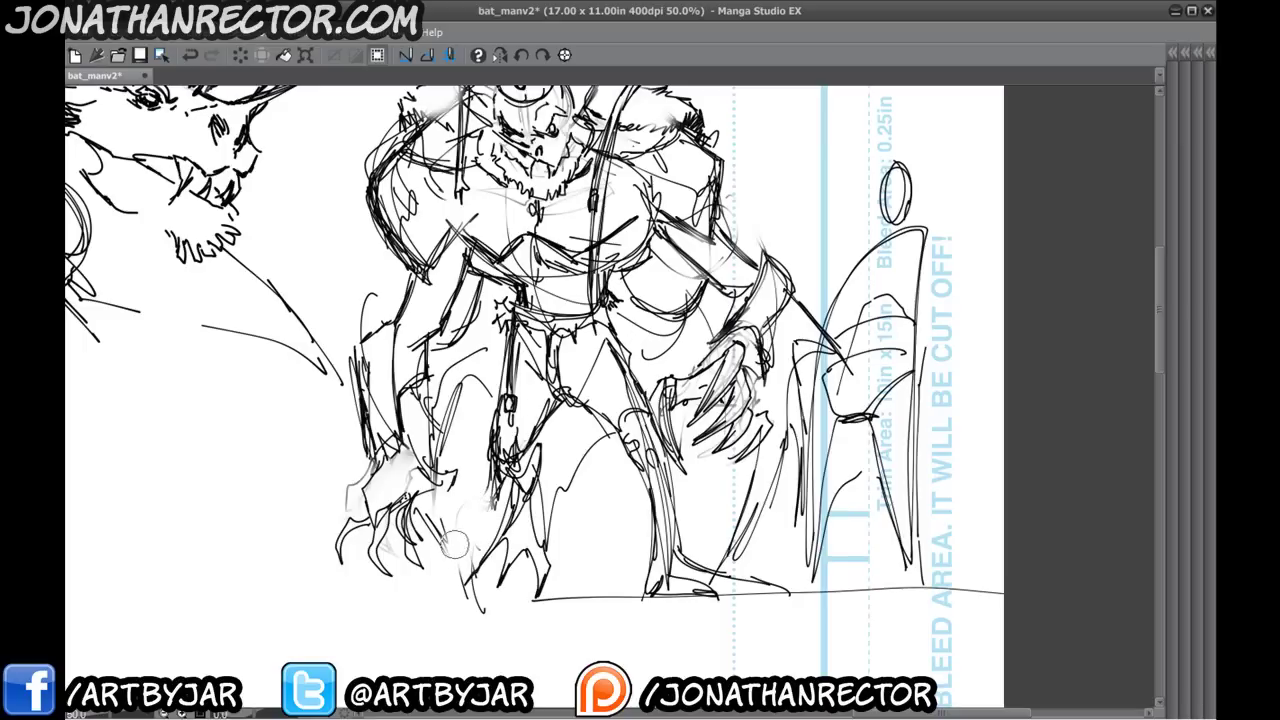
# - Add dark slanted strokes from the base of the ear across the side of the crowned figure's face
pyautogui.moveTo(294, 346); pyautogui.dragTo(304, 395)
pyautogui.moveTo(361, 354); pyautogui.dragTo(409, 416)
pyautogui.hotkey('ctrl', '-')
pyautogui.hotkey('ctrl', '-')
pyautogui.moveTo(341, 341); pyautogui.dragTo(682, 342)
pyautogui.moveTo(758, 528); pyautogui.dragTo(542, 506)
pyautogui.moveTo(434, 368); pyautogui.dragTo(376, 359)
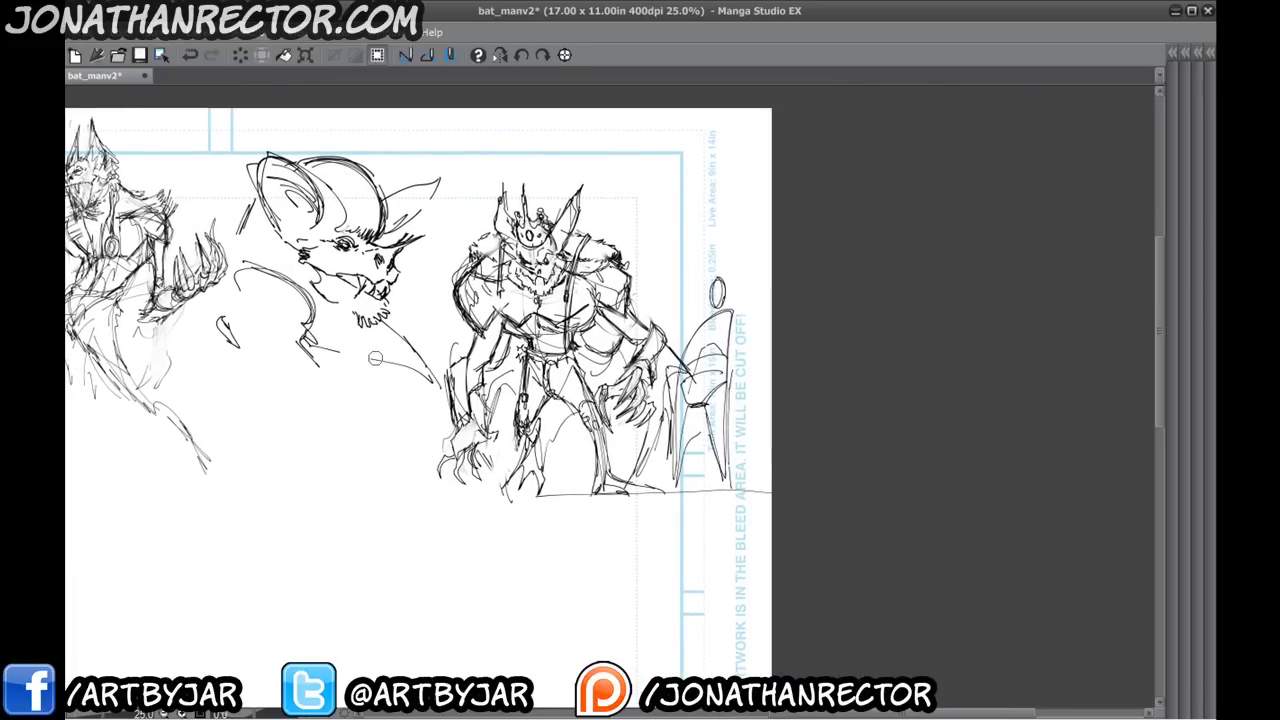
pyautogui.scroll(1, 376, 359)
pyautogui.moveTo(516, 385); pyautogui.dragTo(479, 474)
pyautogui.moveTo(492, 293)
pyautogui.mouseDown()
pyautogui.moveTo(494, 331)
pyautogui.moveTo(510, 330)
pyautogui.moveTo(492, 301)
pyautogui.mouseUp()
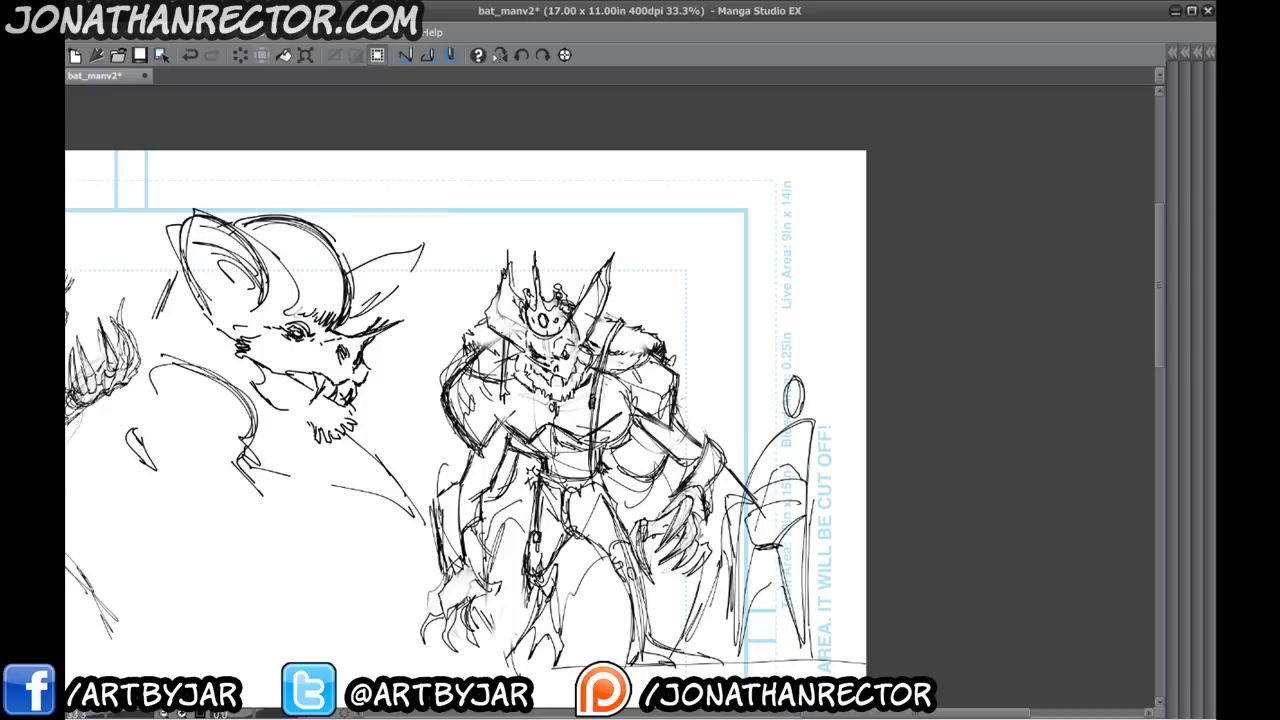
pyautogui.moveTo(495, 314); pyautogui.dragTo(525, 335)
pyautogui.moveTo(495, 322); pyautogui.dragTo(531, 347)
pyautogui.moveTo(353, 476); pyautogui.dragTo(388, 468)
pyautogui.moveTo(793, 317)
pyautogui.mouseDown()
pyautogui.moveTo(786, 391)
pyautogui.moveTo(810, 358)
pyautogui.mouseUp()
pyautogui.hotkey('ctrl', 'z')
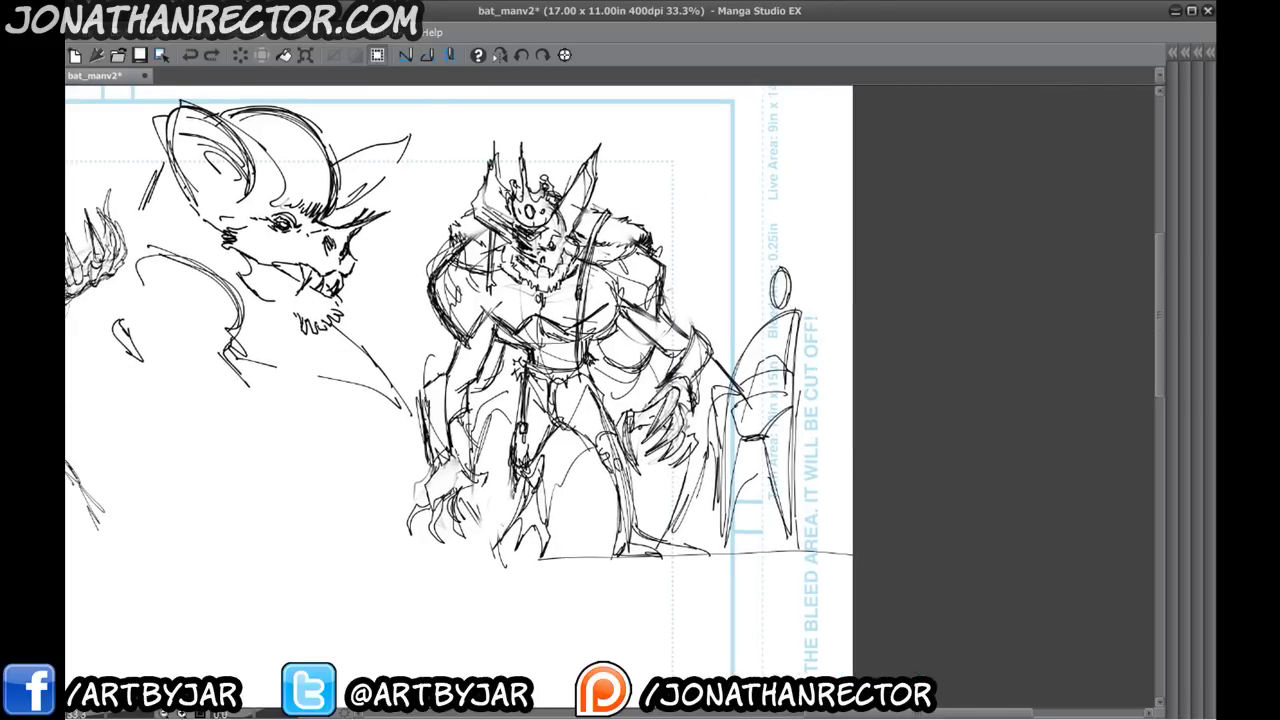
# - Examine the row of creature sketches across the page and the proportions of the crowned figure
pyautogui.moveTo(463, 550); pyautogui.dragTo(843, 535)
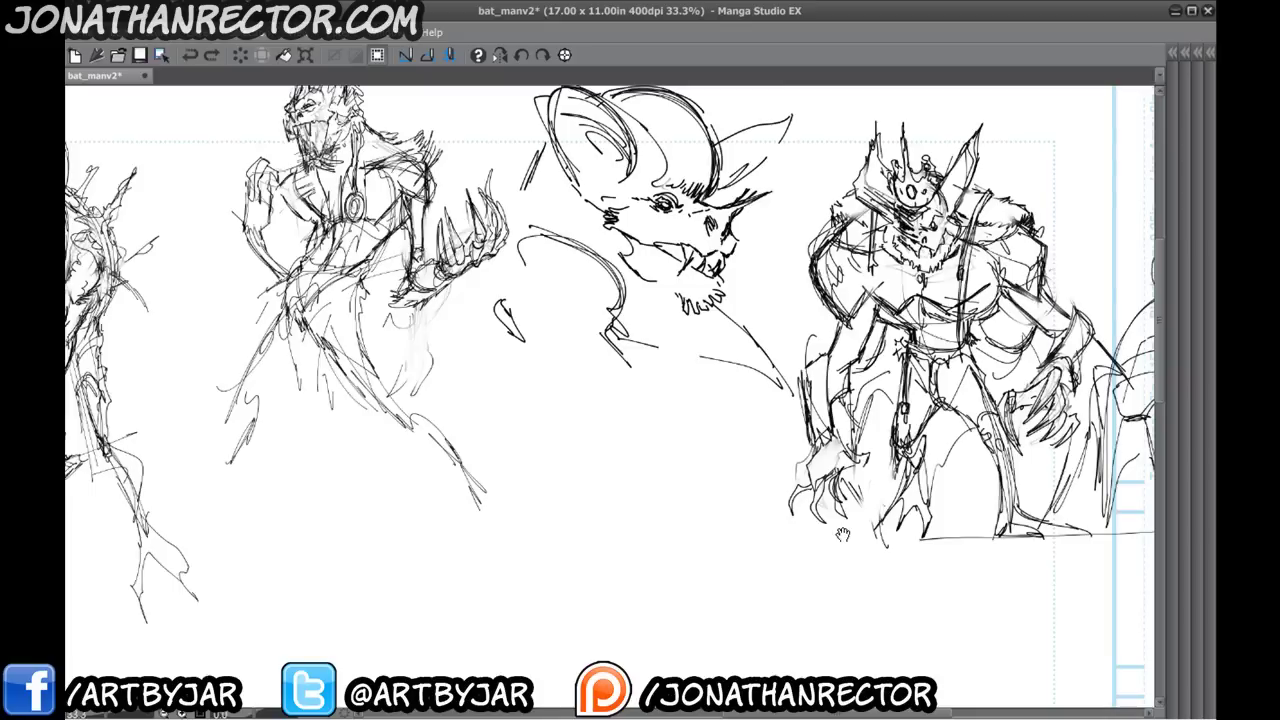
pyautogui.moveTo(411, 440); pyautogui.dragTo(688, 421)
pyautogui.moveTo(1008, 576); pyautogui.dragTo(380, 291)
pyautogui.moveTo(566, 388); pyautogui.dragTo(460, 367)
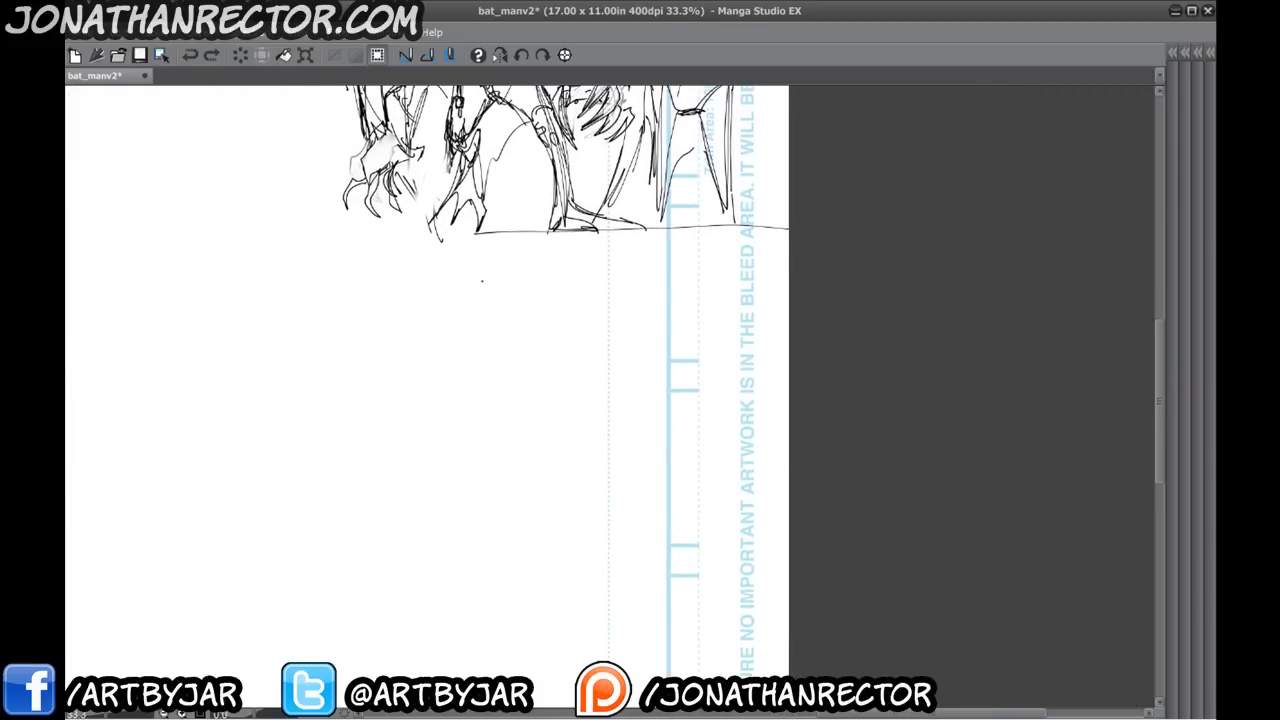
pyautogui.scroll(1, 482, 281)
pyautogui.moveTo(620, 373); pyautogui.dragTo(528, 384)
pyautogui.moveTo(611, 300); pyautogui.dragTo(677, 231)
pyautogui.moveTo(548, 341); pyautogui.dragTo(680, 617)
pyautogui.moveTo(378, 249); pyautogui.dragTo(483, 483)
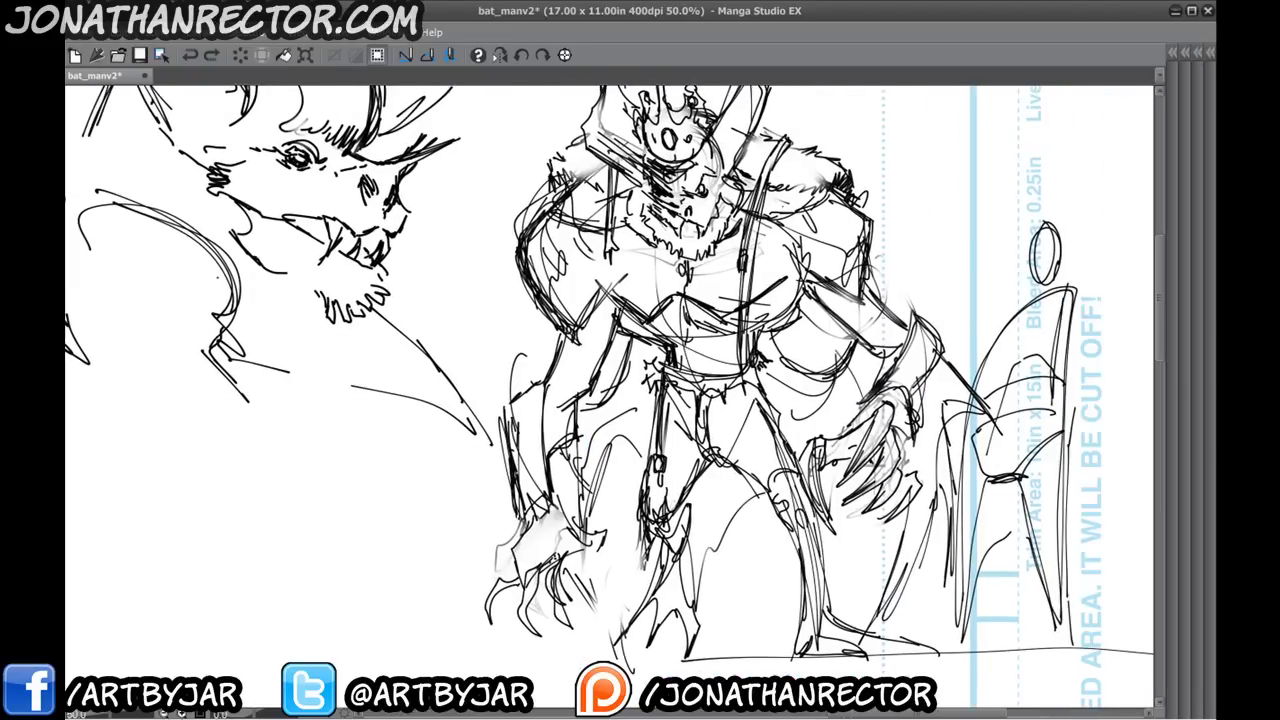
# - Show the hidden tool, color and layer palettes beside the canvas
pyautogui.scroll(-2, 222, 286)
pyautogui.press('Tab')
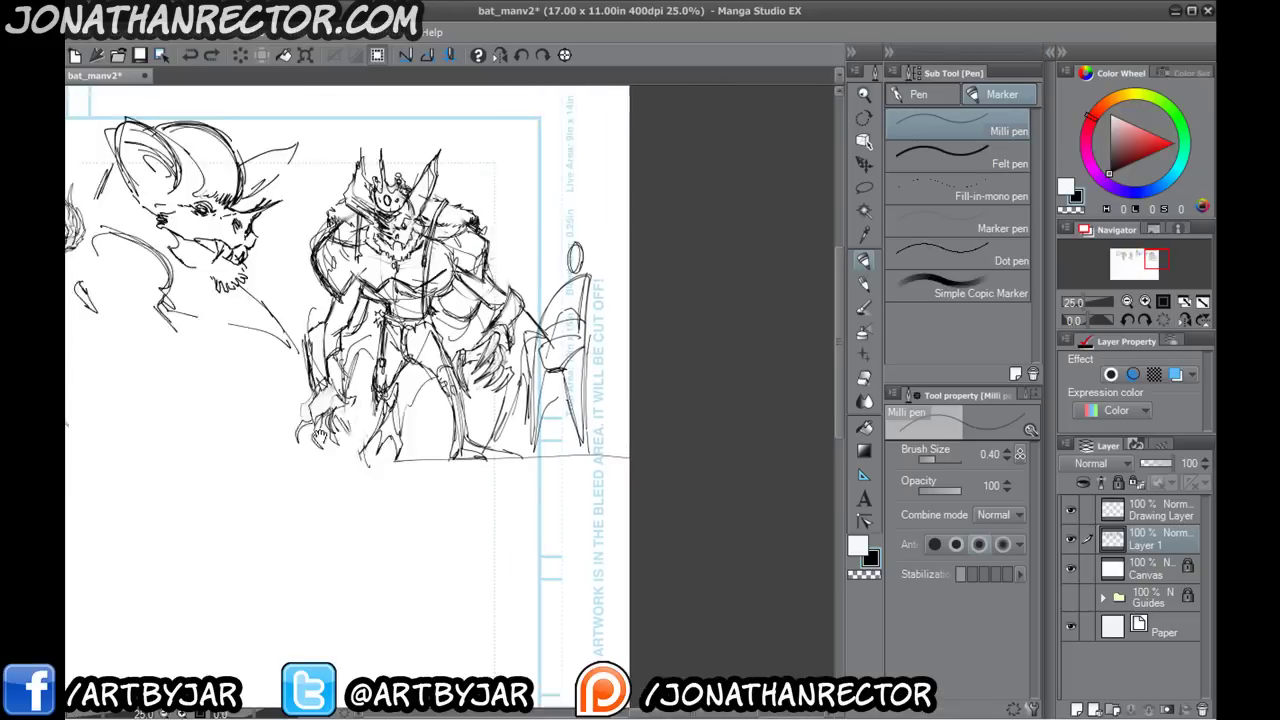
# - Lasso the crowned figure with the small human beside it and duplicate them onto a new layer
pyautogui.moveTo(319, 436); pyautogui.dragTo(746, 531)
pyautogui.moveTo(595, 515); pyautogui.dragTo(277, 403)
pyautogui.moveTo(423, 429); pyautogui.dragTo(408, 529)
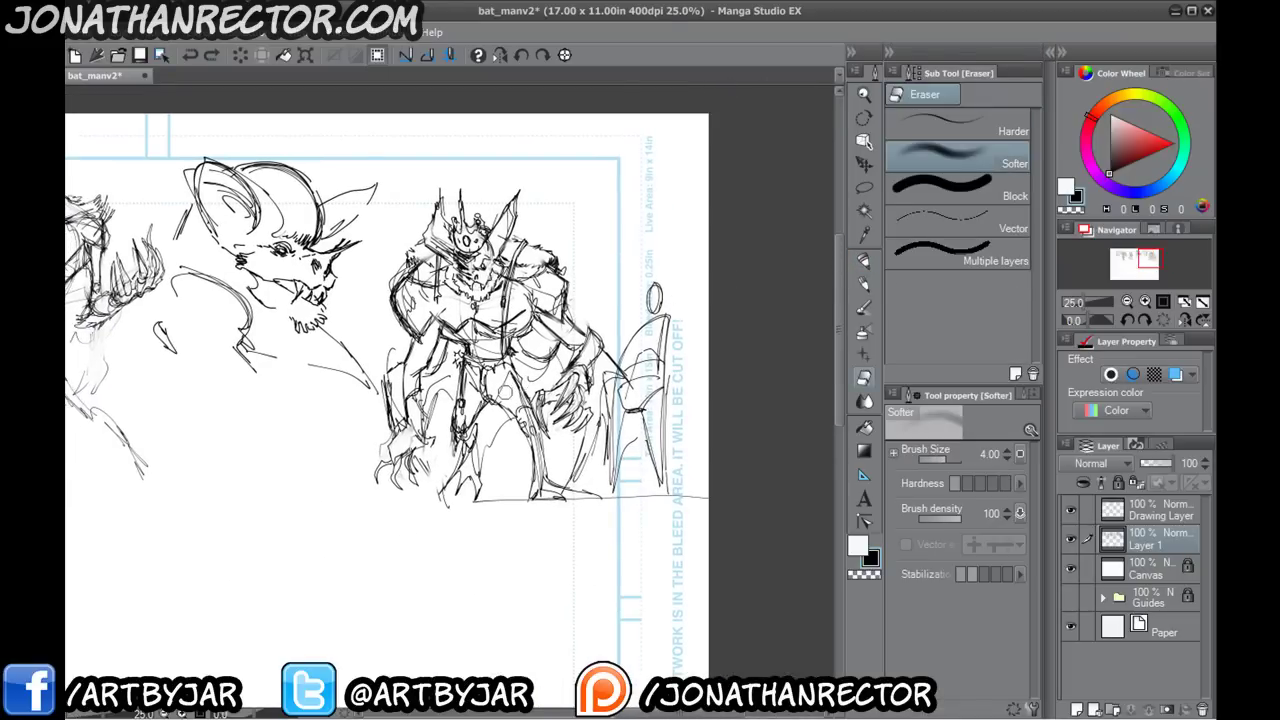
pyautogui.press('m')
pyautogui.moveTo(366, 503)
pyautogui.mouseDown()
pyautogui.moveTo(405, 165)
pyautogui.moveTo(598, 292)
pyautogui.moveTo(652, 247)
pyautogui.moveTo(550, 522)
pyautogui.moveTo(358, 530)
pyautogui.moveTo(646, 152)
pyautogui.mouseUp()
pyautogui.hotkey('ctrl', 'c')
pyautogui.hotkey('ctrl', 'v')
pyautogui.hotkey('ctrl', 'd')
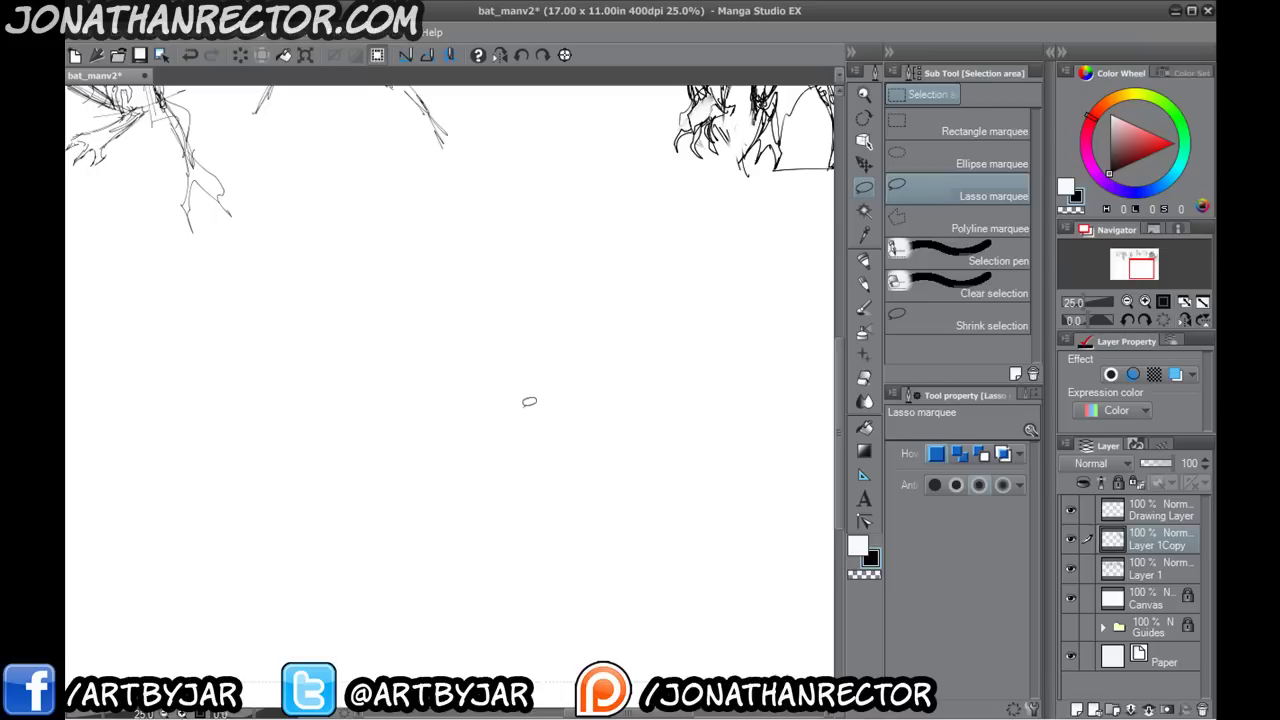
# - Move the copied figures to the empty lower-right area of the page and scale them up to 174%
pyautogui.click(864, 164)
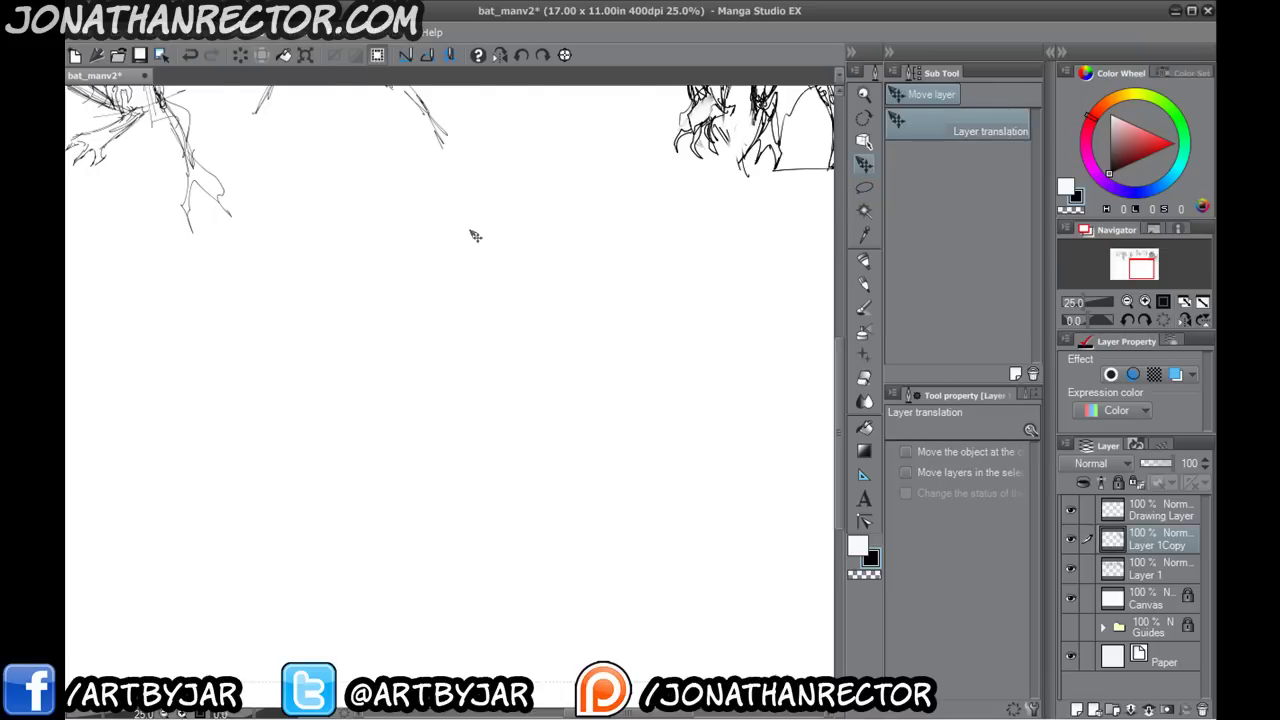
pyautogui.scroll(-6, 475, 236)
pyautogui.moveTo(572, 352)
pyautogui.mouseDown()
pyautogui.moveTo(540, 458)
pyautogui.moveTo(552, 478)
pyautogui.mouseUp()
pyautogui.hotkey('ctrl', 't')
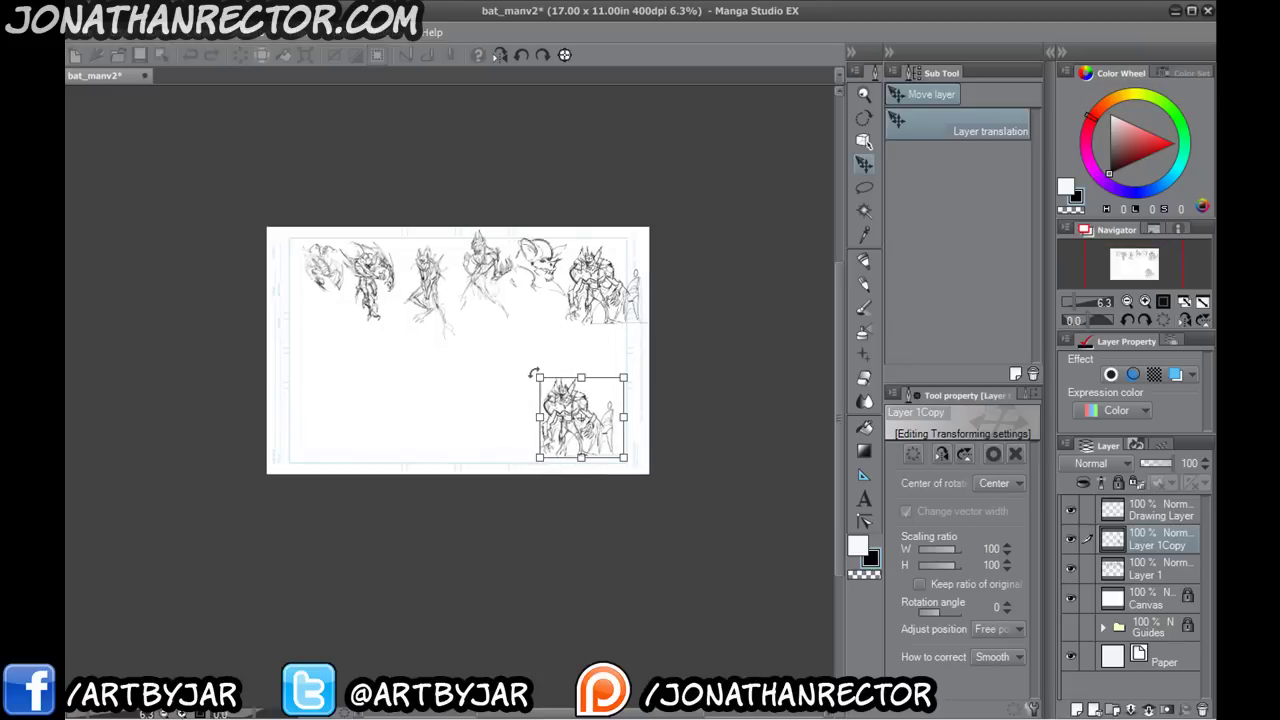
pyautogui.moveTo(534, 374); pyautogui.dragTo(474, 313)
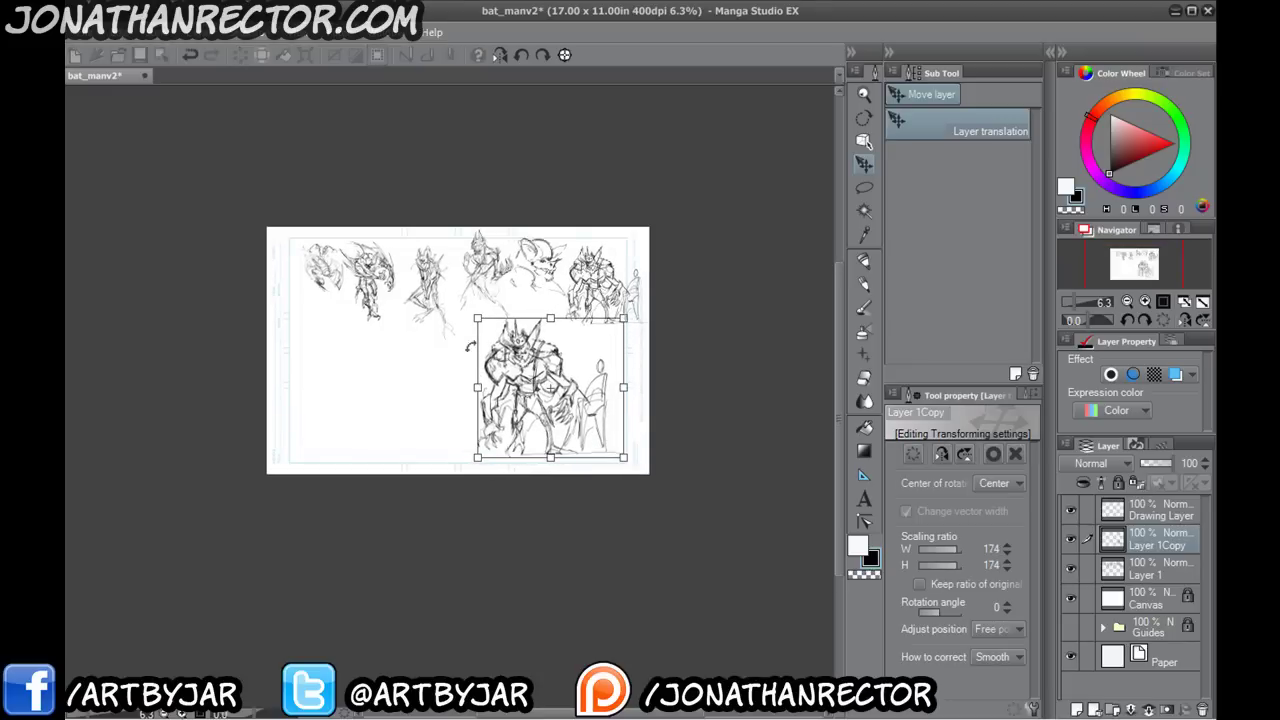
pyautogui.press('Return')
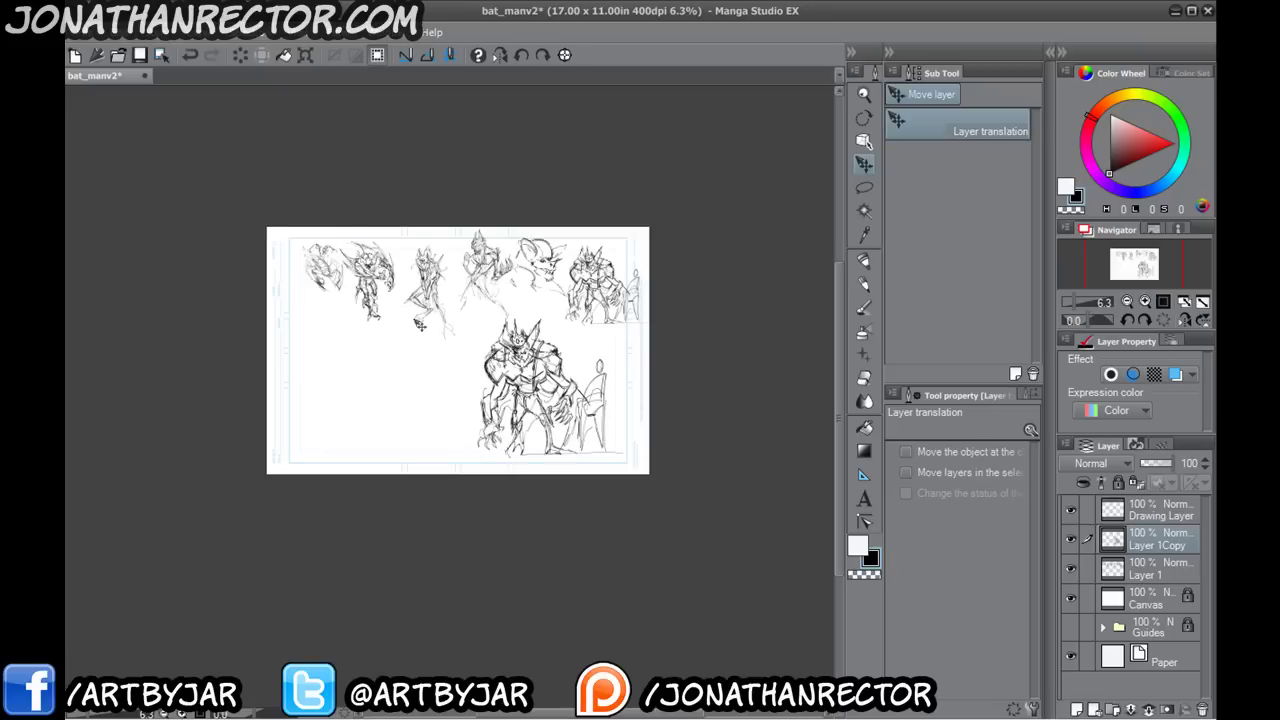
# - Select the Milli pen and hide the palettes around the enlarged crowned figure
pyautogui.scroll(6, 420, 322)
pyautogui.scroll(1, 420, 324)
pyautogui.moveTo(711, 449); pyautogui.dragTo(188, 208)
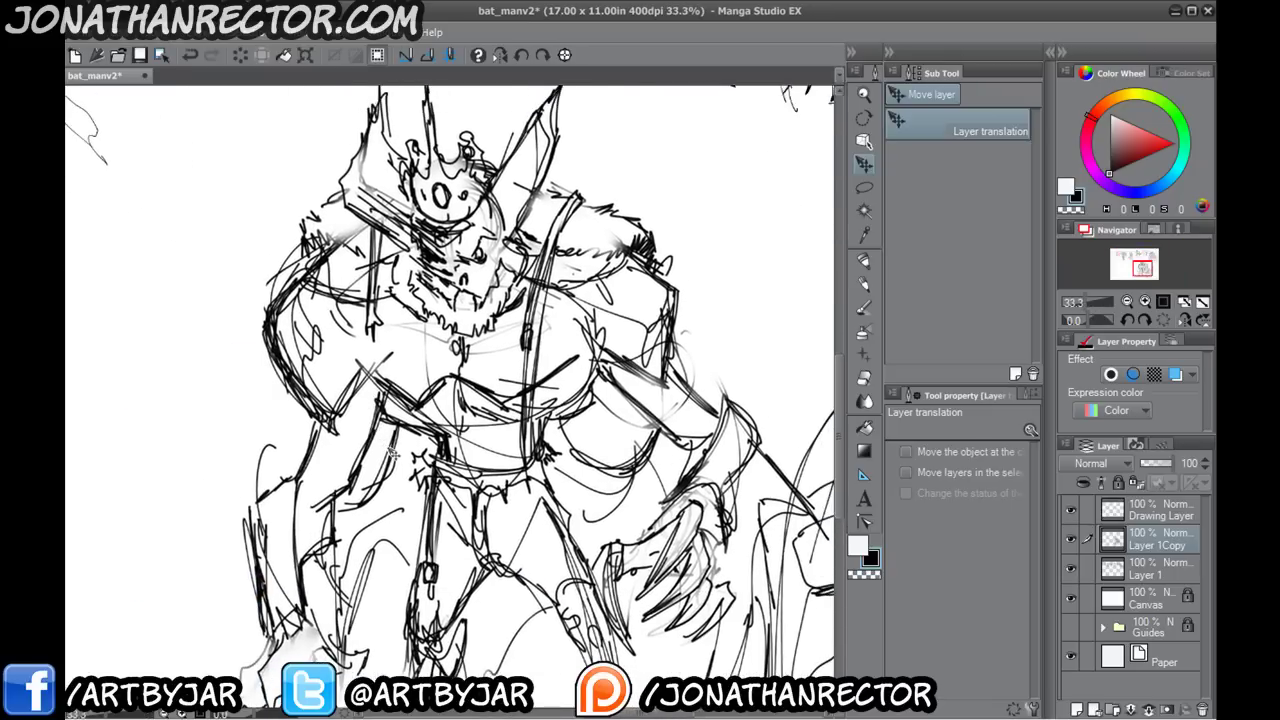
pyautogui.press('p')
pyautogui.press('p')
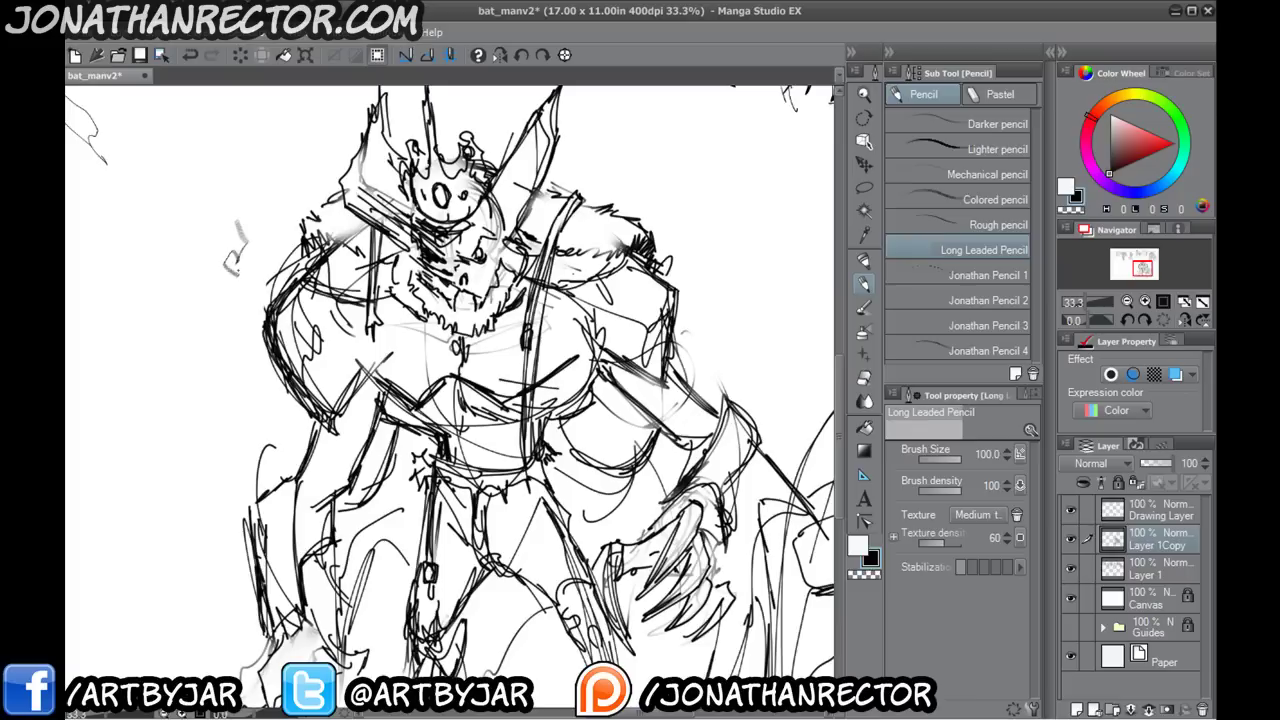
pyautogui.press('p')
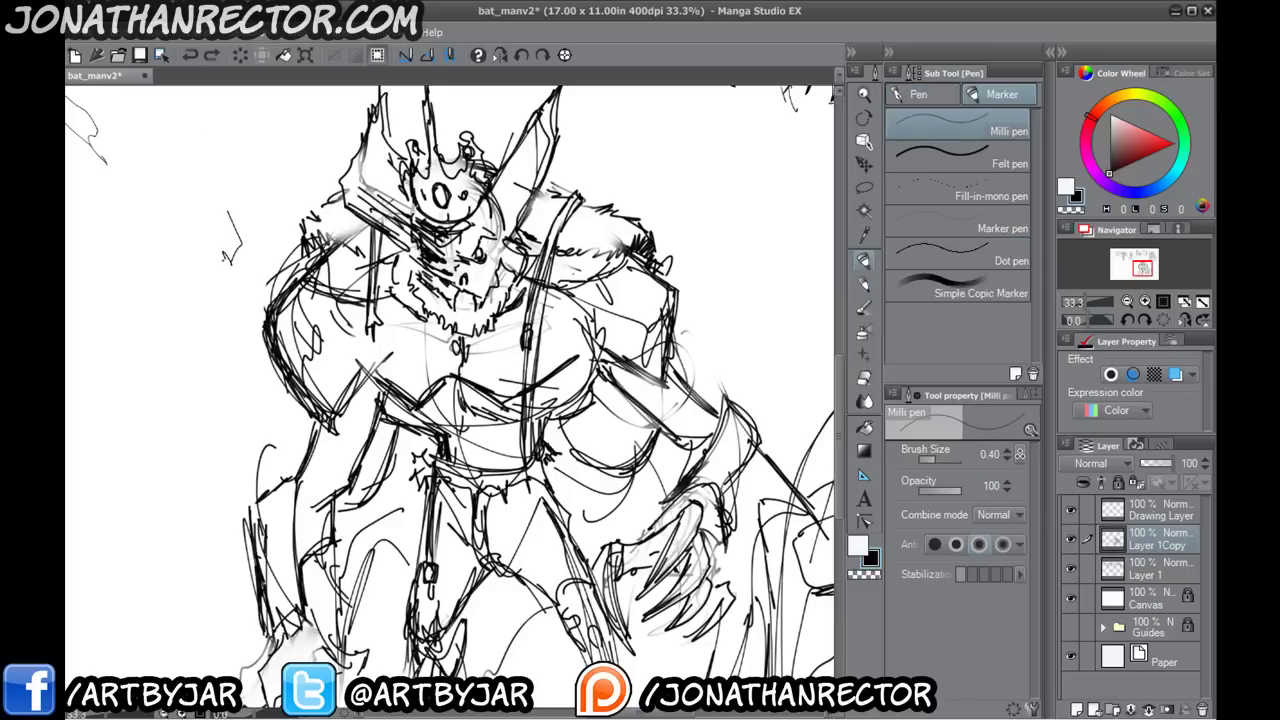
pyautogui.scroll(1, 228, 245)
pyautogui.press('Tab')
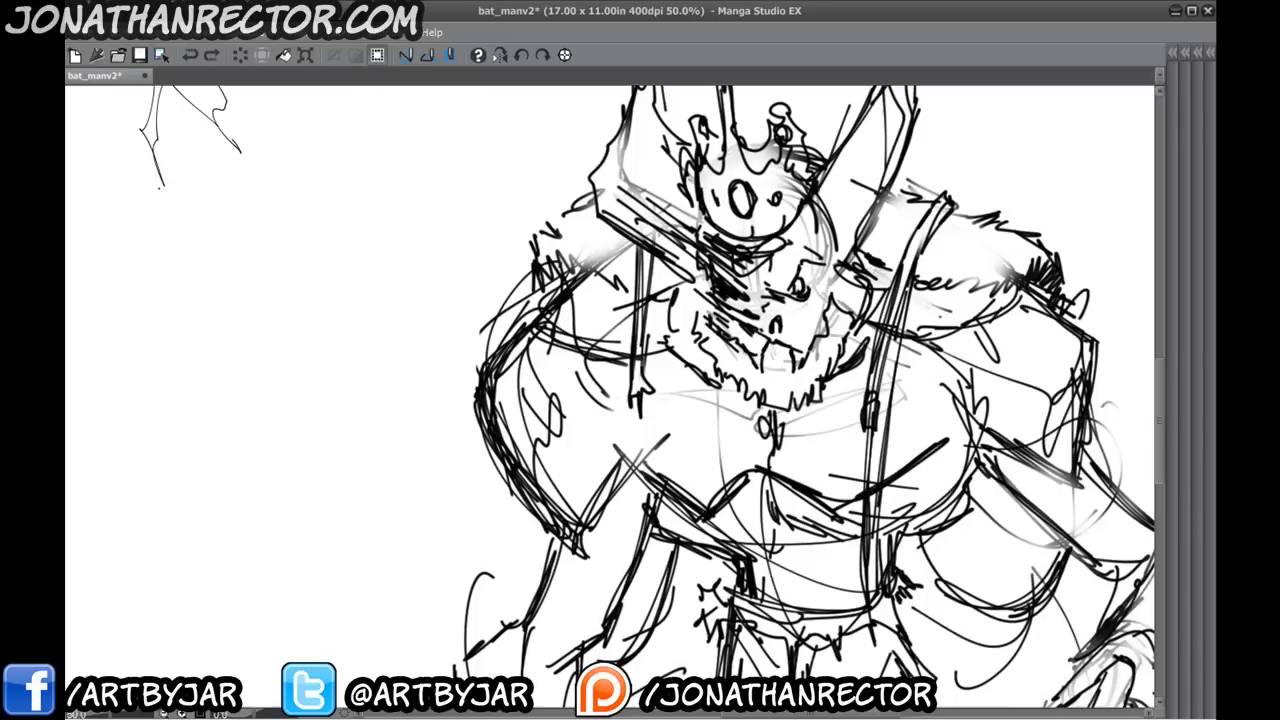
# - Fade the enlarged figure's old face and the dark strokes beside it with the eraser
pyautogui.moveTo(726, 415); pyautogui.dragTo(499, 474)
pyautogui.press('e')
pyautogui.moveTo(484, 353)
pyautogui.mouseDown()
pyautogui.moveTo(469, 375)
pyautogui.moveTo(501, 413)
pyautogui.moveTo(553, 345)
pyautogui.moveTo(580, 335)
pyautogui.moveTo(575, 410)
pyautogui.moveTo(502, 399)
pyautogui.moveTo(450, 335)
pyautogui.moveTo(430, 430)
pyautogui.moveTo(500, 330)
pyautogui.moveTo(493, 297)
pyautogui.mouseUp()
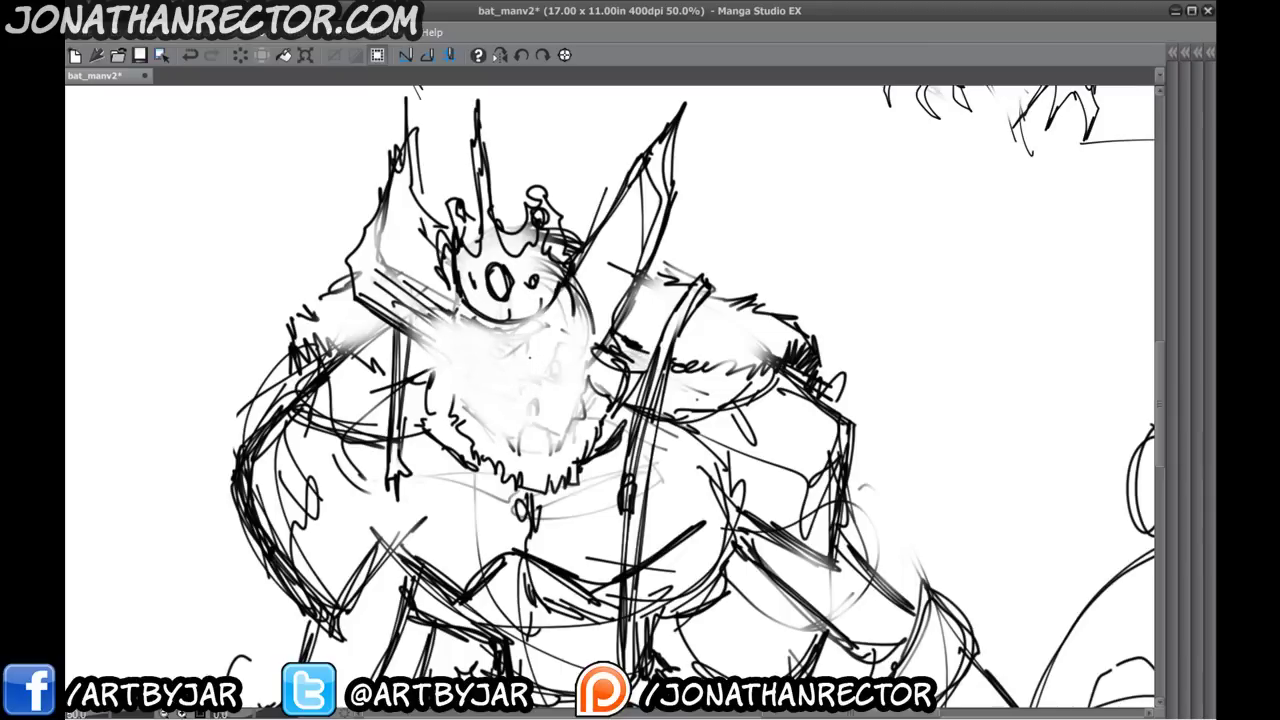
pyautogui.moveTo(522, 364); pyautogui.dragTo(586, 350)
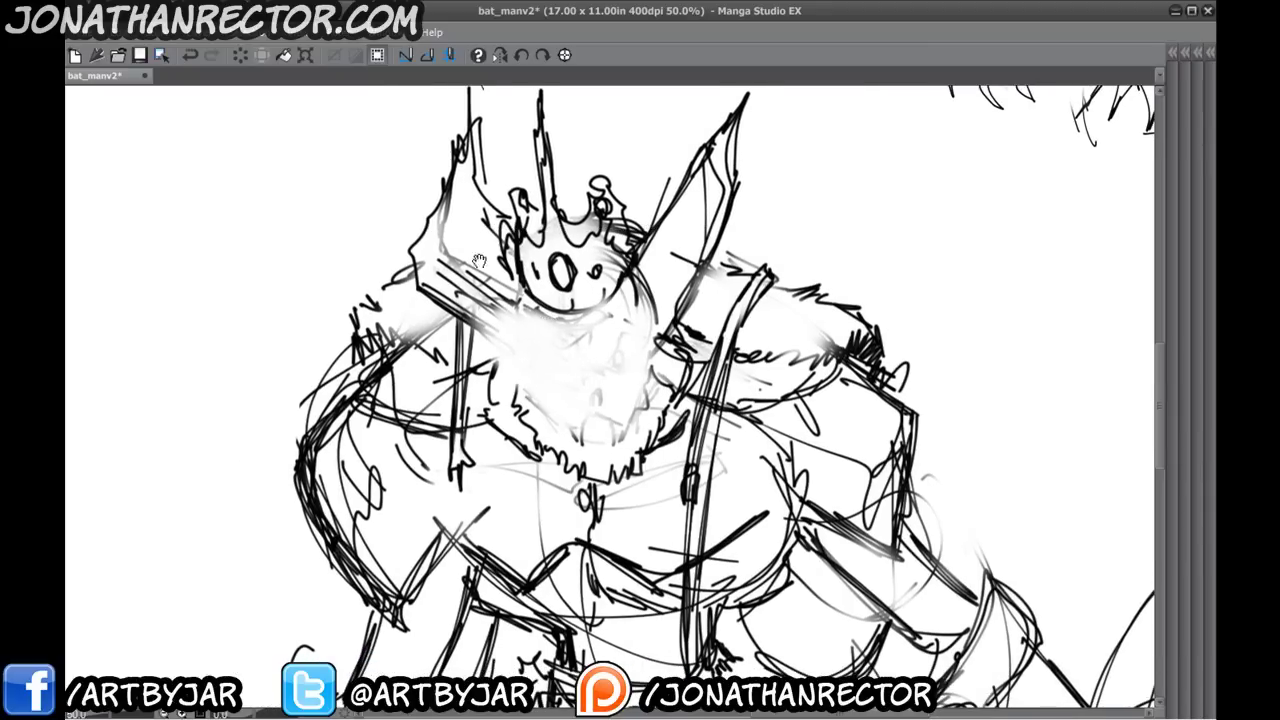
pyautogui.moveTo(479, 261); pyautogui.dragTo(507, 289)
# - Draw a slanted line across the faded face and small dark facial features beneath it
pyautogui.moveTo(614, 402); pyautogui.dragTo(661, 398)
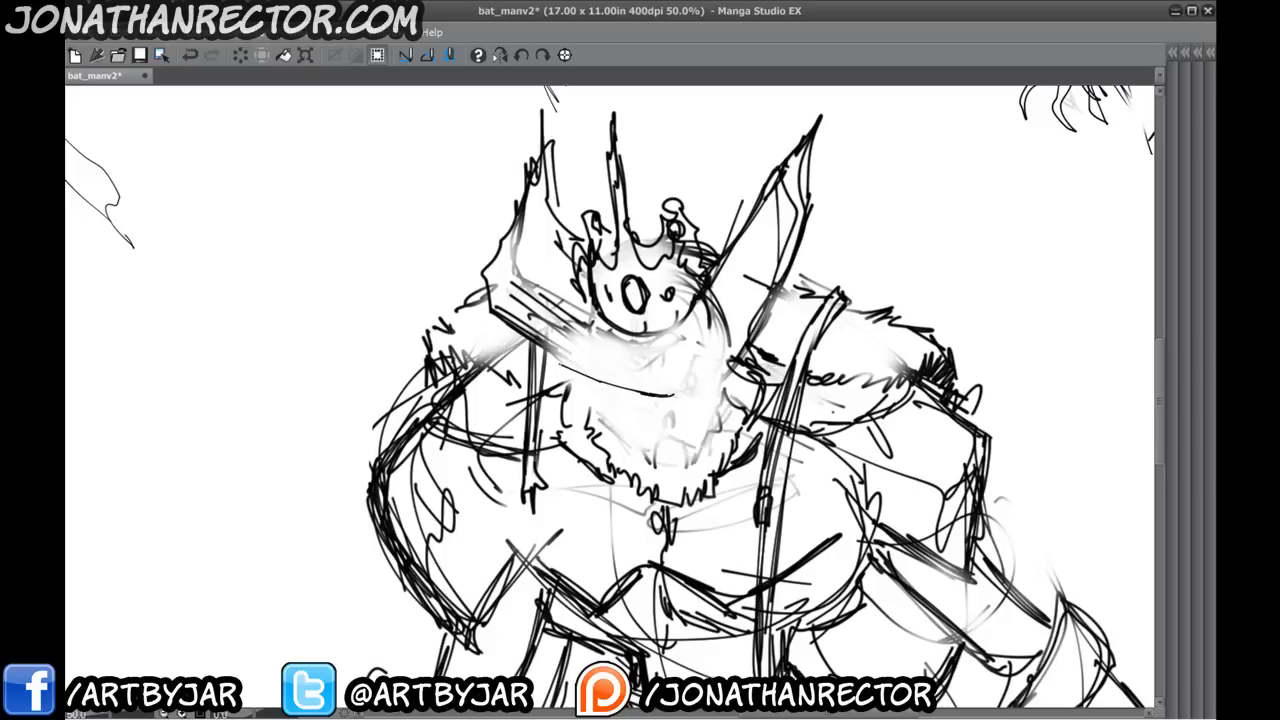
pyautogui.moveTo(528, 445); pyautogui.dragTo(403, 410)
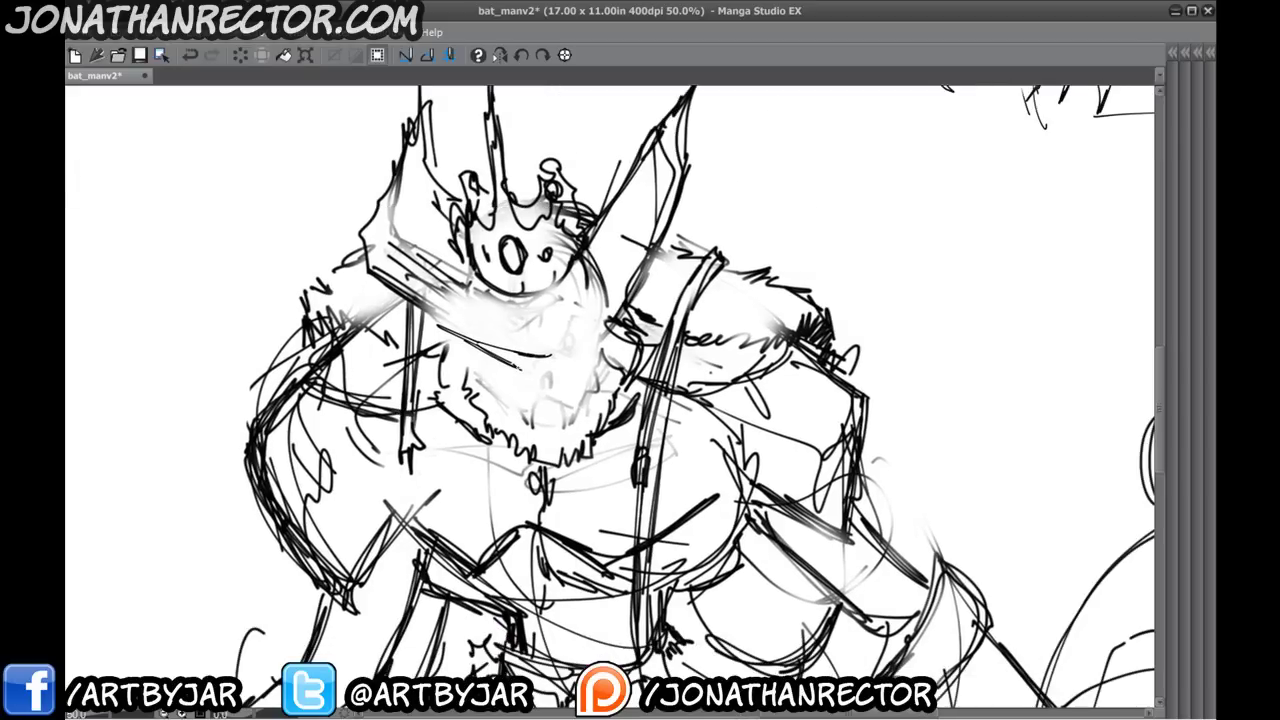
pyautogui.moveTo(441, 328); pyautogui.dragTo(510, 353)
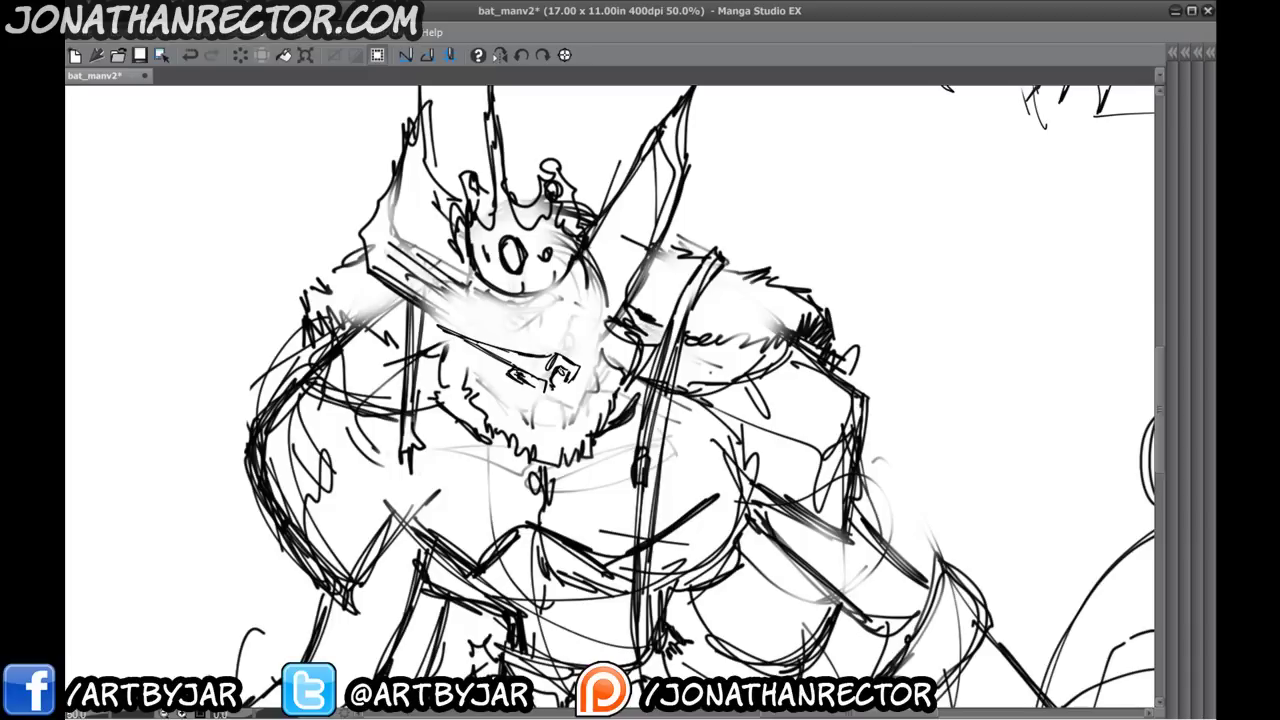
# - Draw a curved fold rising above the slanted face line, with a small dark mark at its base
pyautogui.moveTo(479, 336); pyautogui.dragTo(422, 472)
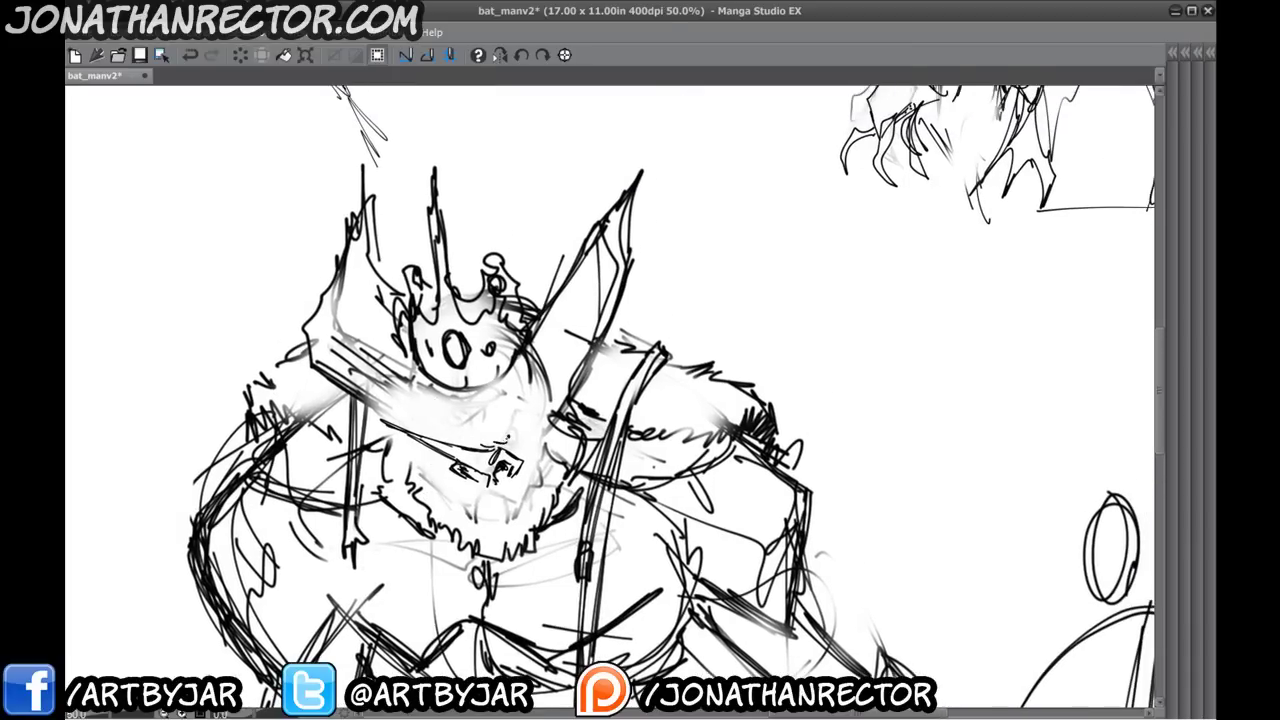
pyautogui.moveTo(527, 396); pyautogui.dragTo(494, 430)
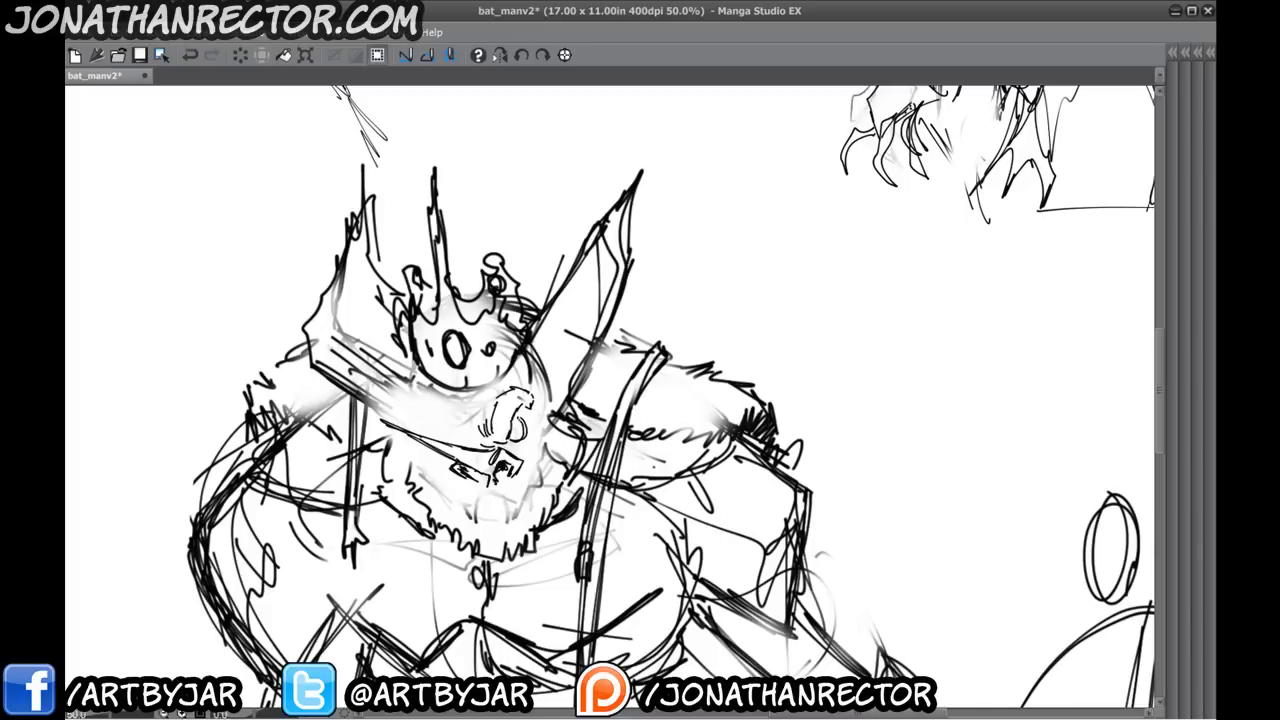
pyautogui.moveTo(369, 513); pyautogui.dragTo(340, 418)
pyautogui.hotkey('ctrl', 'z')
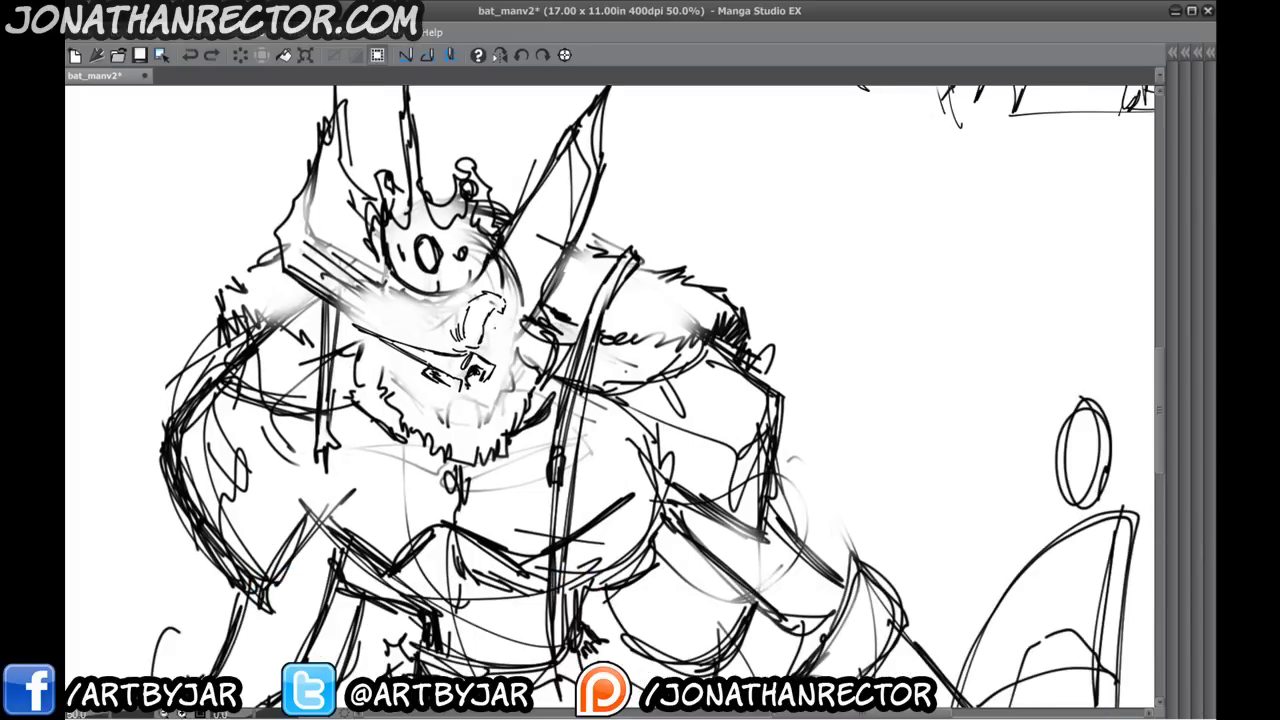
pyautogui.moveTo(494, 331); pyautogui.dragTo(486, 345)
pyautogui.moveTo(416, 337); pyautogui.dragTo(438, 331)
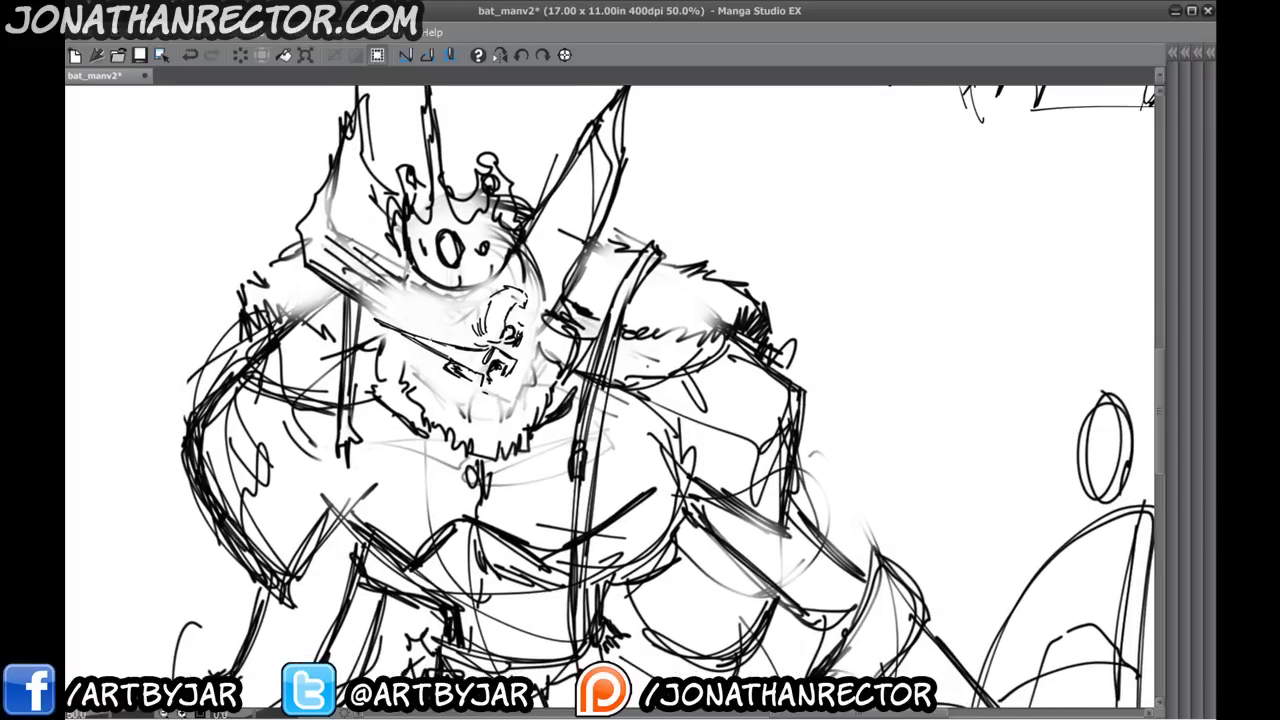
# - Outline the muzzle and fade the old beard fur and lower crown edge around the face
pyautogui.moveTo(512, 356); pyautogui.dragTo(468, 412)
pyautogui.moveTo(494, 322)
pyautogui.mouseDown()
pyautogui.moveTo(526, 408)
pyautogui.moveTo(446, 495)
pyautogui.moveTo(505, 465)
pyautogui.moveTo(385, 470)
pyautogui.moveTo(328, 347)
pyautogui.moveTo(400, 330)
pyautogui.moveTo(346, 328)
pyautogui.mouseUp()
pyautogui.moveTo(448, 448); pyautogui.dragTo(432, 416)
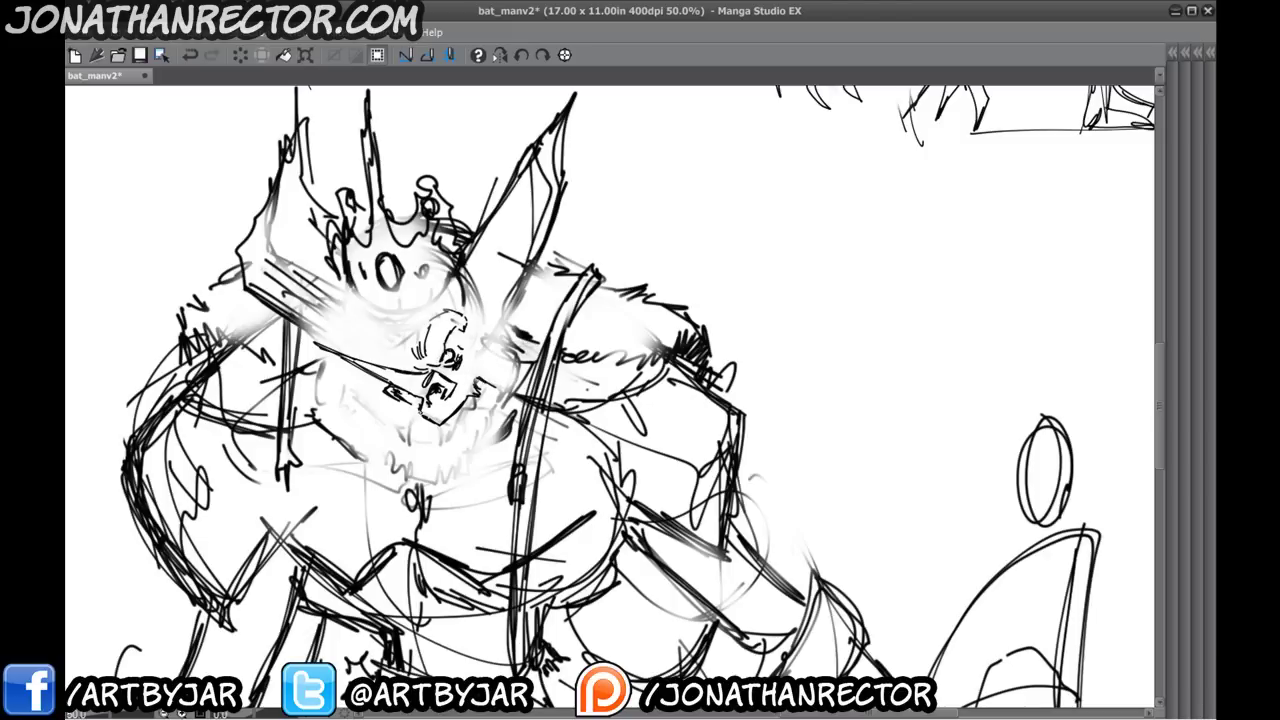
# - Draw the cheek edge beside the muzzle and wrinkle lines across the forehead
pyautogui.moveTo(380, 409); pyautogui.dragTo(359, 388)
pyautogui.moveTo(392, 366); pyautogui.dragTo(364, 324)
pyautogui.moveTo(379, 323); pyautogui.dragTo(405, 351)
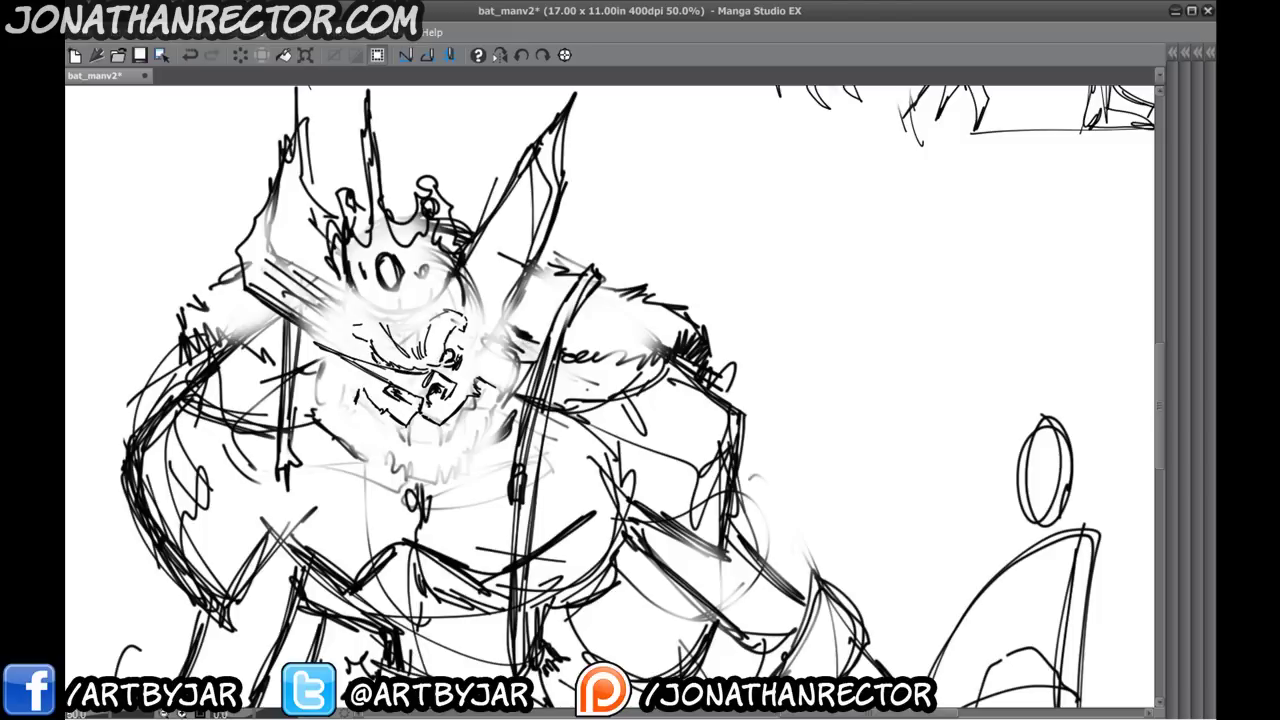
# - Undo the last mouth strokes and draw two long pointed fangs beneath the muzzle
pyautogui.moveTo(450, 400)
pyautogui.mouseDown()
pyautogui.moveTo(479, 327)
pyautogui.moveTo(458, 390)
pyautogui.moveTo(474, 358)
pyautogui.moveTo(466, 382)
pyautogui.mouseUp()
pyautogui.hotkey('ctrl', 'z')
pyautogui.hotkey('ctrl', 'z')
pyautogui.hotkey('ctrl', 'z')
pyautogui.hotkey('ctrl', 'z')
pyautogui.hotkey('ctrl', 'z')
pyautogui.hotkey('ctrl', 'z')
pyautogui.moveTo(421, 345)
pyautogui.mouseDown()
pyautogui.moveTo(436, 376)
pyautogui.moveTo(393, 389)
pyautogui.mouseUp()
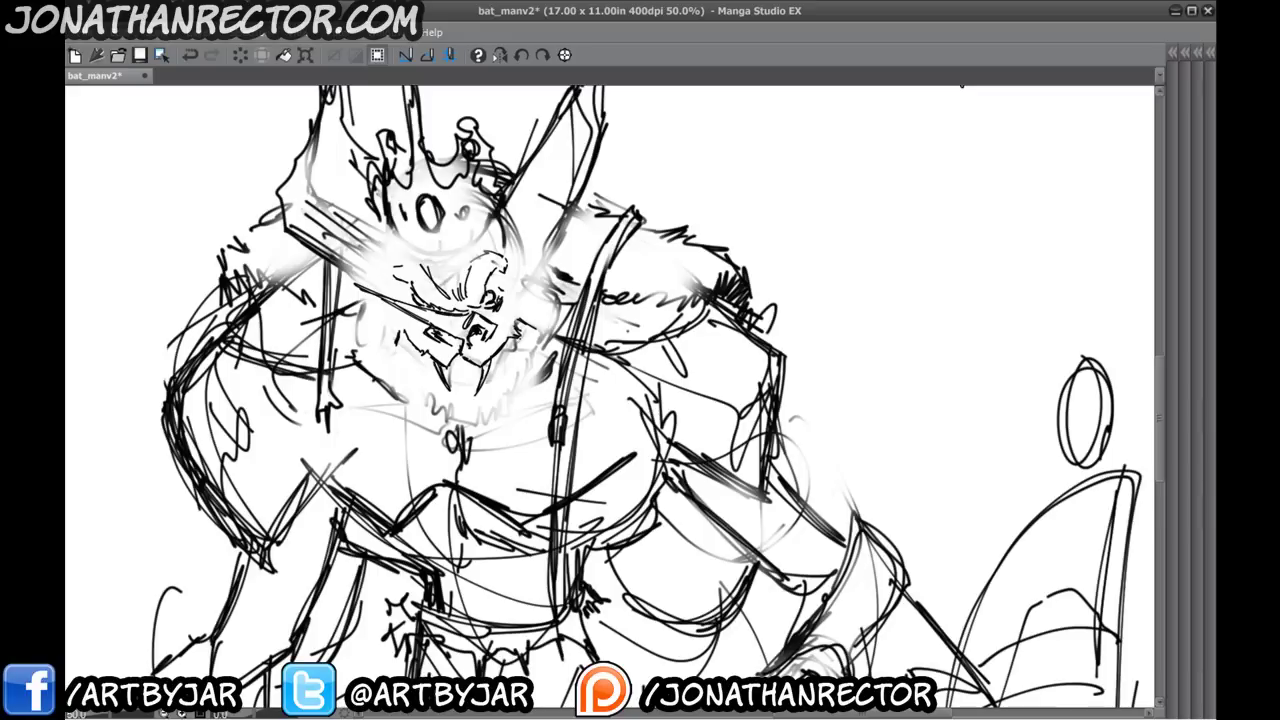
# - Add short fur strokes down the right side of the face and undo the jagged beard edge tried beneath the chin
pyautogui.moveTo(535, 282)
pyautogui.mouseDown()
pyautogui.moveTo(566, 314)
pyautogui.moveTo(493, 435)
pyautogui.mouseUp()
pyautogui.moveTo(497, 429)
pyautogui.mouseDown()
pyautogui.moveTo(460, 464)
pyautogui.moveTo(449, 424)
pyautogui.moveTo(472, 443)
pyautogui.moveTo(446, 442)
pyautogui.mouseUp()
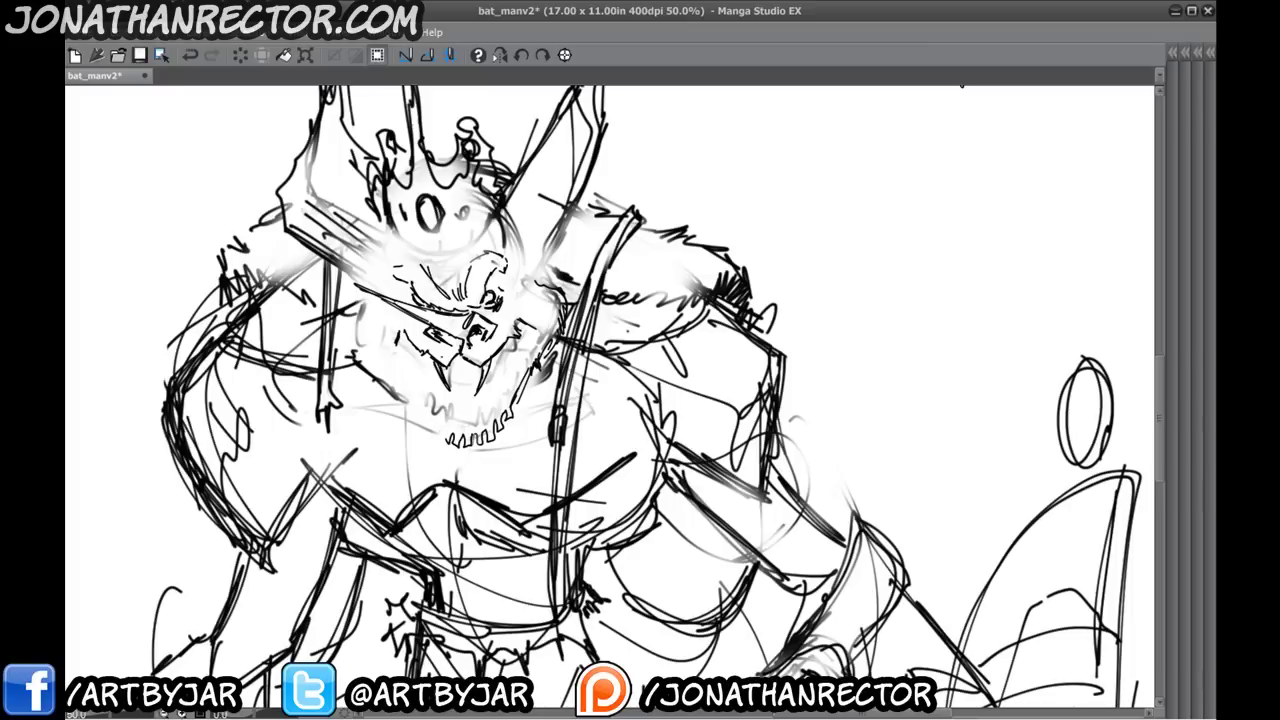
pyautogui.hotkey('ctrl', 'z')
pyautogui.hotkey('ctrl', 'z')
pyautogui.hotkey('ctrl', 'z')
pyautogui.hotkey('ctrl', 'z')
pyautogui.hotkey('ctrl', 'z')
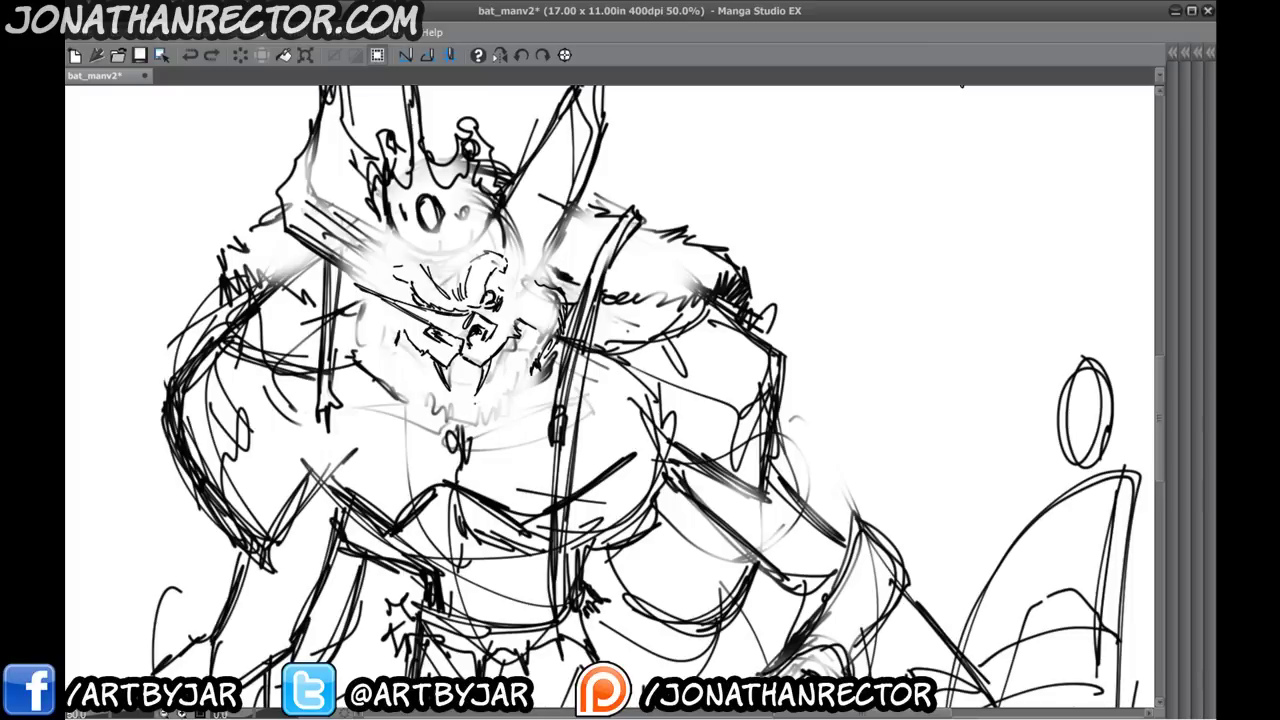
# - Fade the old clasp below the chin and draw a jagged fur beard around the lower face
pyautogui.moveTo(455, 440)
pyautogui.mouseDown()
pyautogui.moveTo(470, 455)
pyautogui.moveTo(440, 440)
pyautogui.mouseUp()
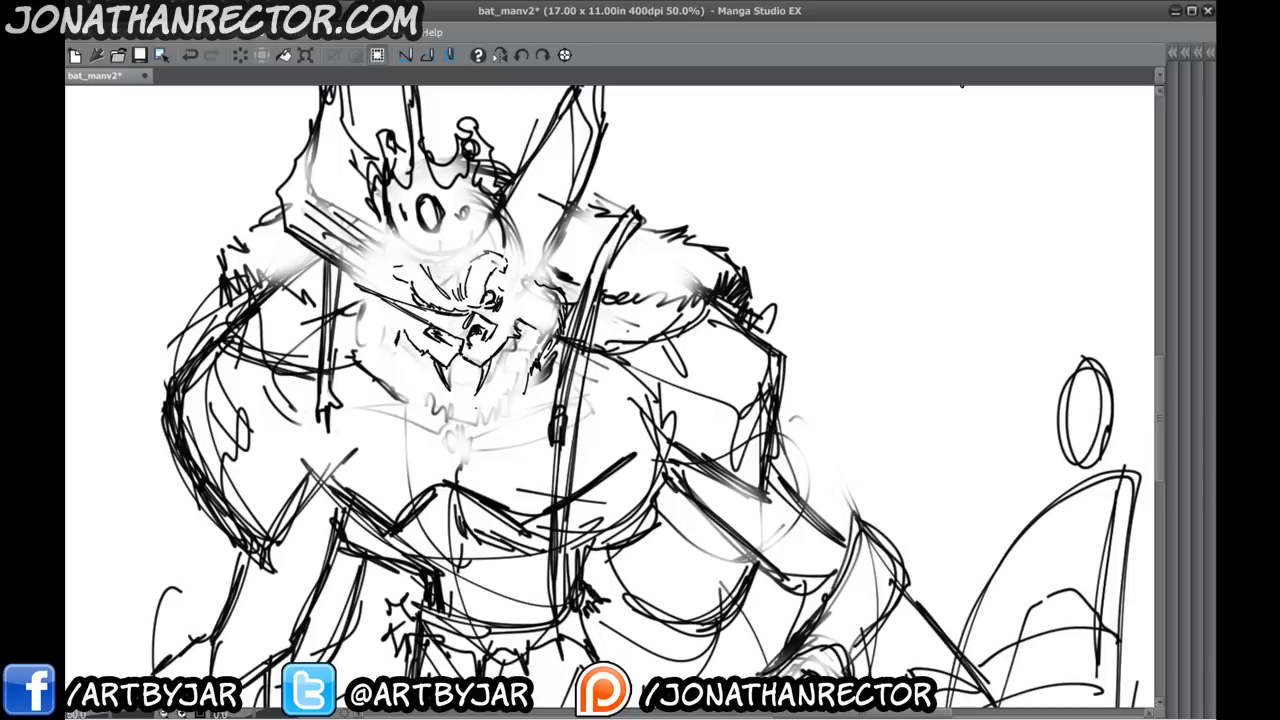
pyautogui.moveTo(512, 400)
pyautogui.mouseDown()
pyautogui.moveTo(470, 438)
pyautogui.moveTo(380, 390)
pyautogui.moveTo(388, 344)
pyautogui.moveTo(394, 386)
pyautogui.moveTo(384, 380)
pyautogui.mouseUp()
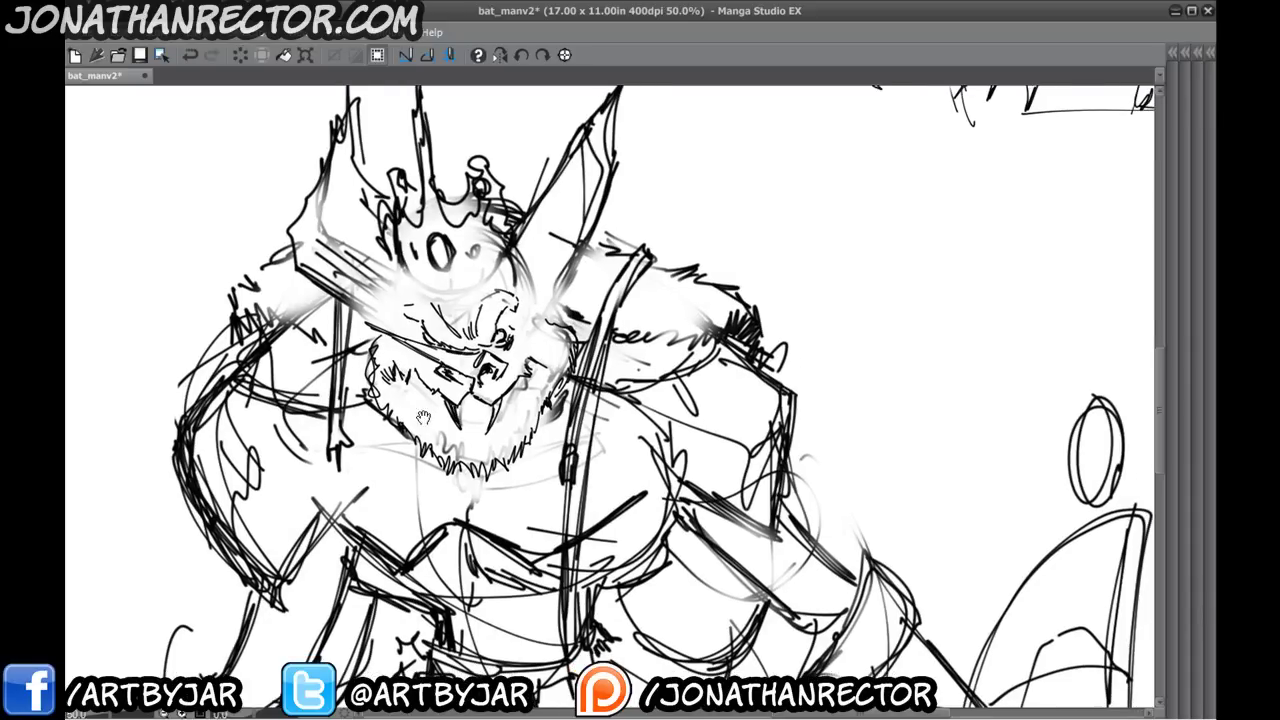
pyautogui.moveTo(424, 417); pyautogui.dragTo(429, 414)
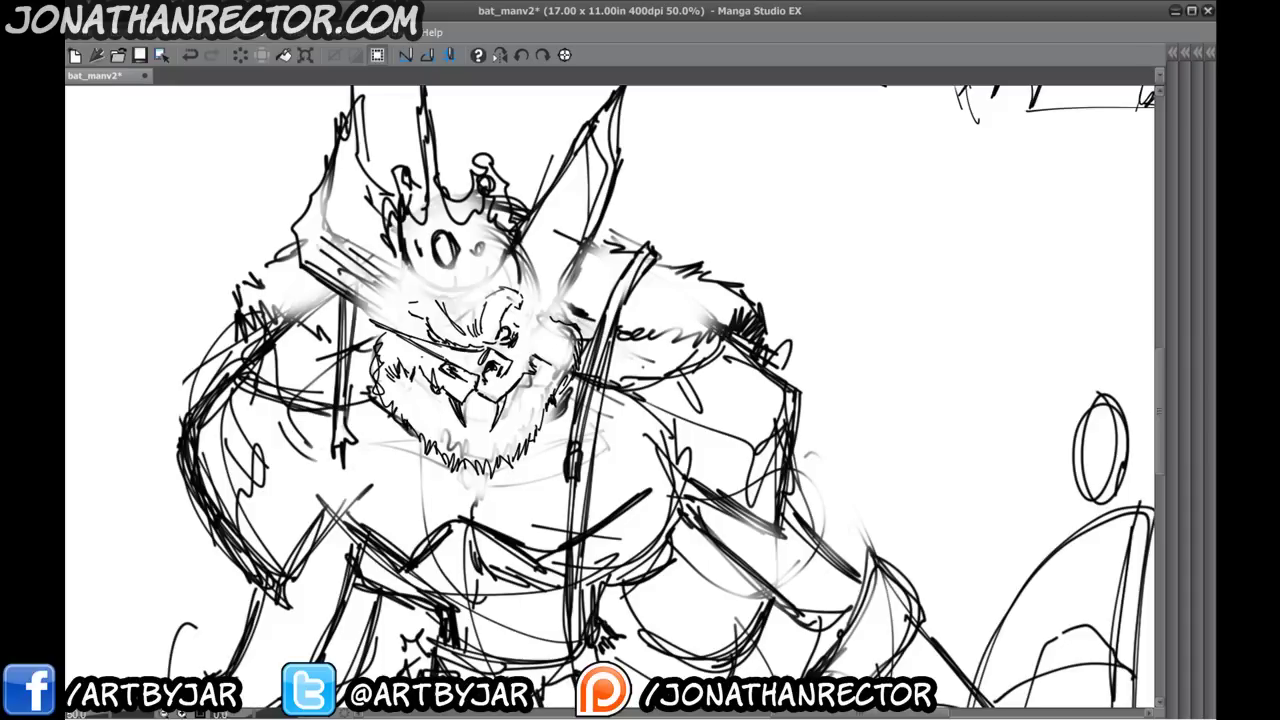
# - Fade the stray mark beside the muzzle and add dark strokes on that side of the face
pyautogui.moveTo(432, 382); pyautogui.dragTo(436, 392)
pyautogui.moveTo(516, 389); pyautogui.dragTo(519, 380)
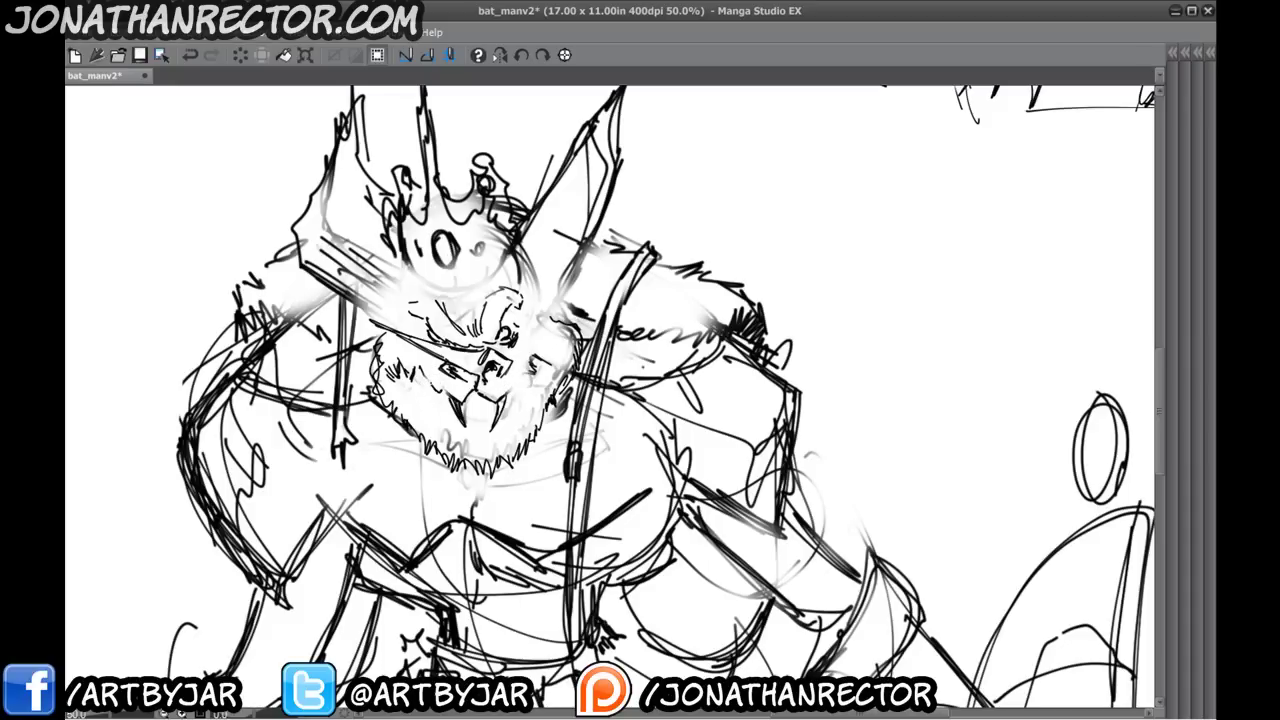
pyautogui.moveTo(430, 384); pyautogui.dragTo(437, 359)
pyautogui.moveTo(598, 551); pyautogui.dragTo(596, 601)
pyautogui.moveTo(527, 381); pyautogui.dragTo(538, 381)
pyautogui.moveTo(480, 440)
pyautogui.mouseDown()
pyautogui.moveTo(486, 424)
pyautogui.moveTo(496, 471)
pyautogui.mouseUp()
# - Fade the old crown details and redraw its band with three oval gems and a new lower rim
pyautogui.moveTo(525, 330)
pyautogui.mouseDown()
pyautogui.moveTo(488, 370)
pyautogui.moveTo(430, 358)
pyautogui.moveTo(410, 338)
pyautogui.moveTo(408, 298)
pyautogui.mouseUp()
pyautogui.moveTo(462, 326); pyautogui.dragTo(456, 350)
pyautogui.moveTo(498, 322)
pyautogui.mouseDown()
pyautogui.moveTo(488, 338)
pyautogui.moveTo(434, 342)
pyautogui.mouseUp()
pyautogui.moveTo(480, 275)
pyautogui.mouseDown()
pyautogui.moveTo(494, 325)
pyautogui.moveTo(540, 345)
pyautogui.moveTo(470, 305)
pyautogui.mouseUp()
# - Draw a tall central spike and thinner side spikes on the crown, and darken its left edge
pyautogui.moveTo(448, 196); pyautogui.dragTo(463, 328)
pyautogui.moveTo(432, 304)
pyautogui.mouseDown()
pyautogui.moveTo(440, 350)
pyautogui.moveTo(424, 370)
pyautogui.moveTo(451, 256)
pyautogui.moveTo(456, 344)
pyautogui.moveTo(448, 200)
pyautogui.mouseUp()
pyautogui.moveTo(486, 356)
pyautogui.mouseDown()
pyautogui.moveTo(518, 322)
pyautogui.moveTo(522, 288)
pyautogui.mouseUp()
pyautogui.moveTo(524, 344); pyautogui.dragTo(530, 268)
pyautogui.moveTo(438, 346); pyautogui.dragTo(407, 262)
pyautogui.moveTo(422, 380); pyautogui.dragTo(416, 342)
pyautogui.moveTo(424, 382)
pyautogui.mouseDown()
pyautogui.moveTo(414, 340)
pyautogui.moveTo(422, 348)
pyautogui.mouseUp()
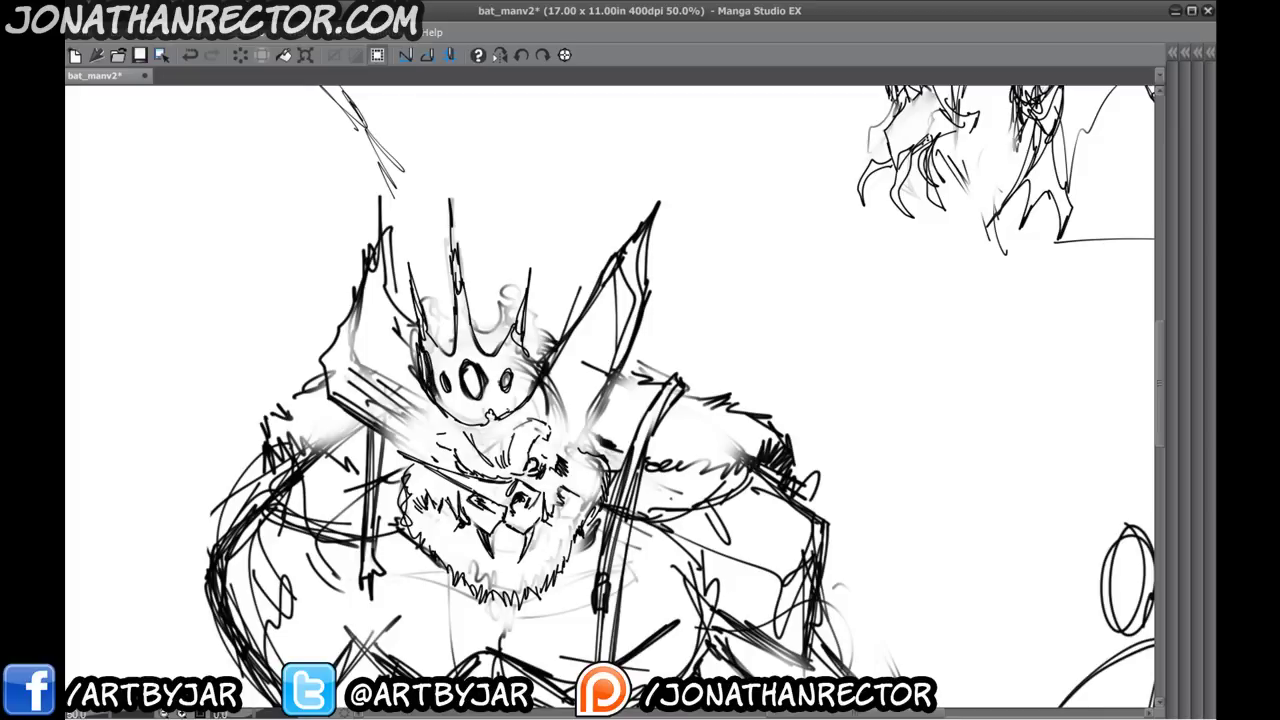
# - Draw the crown's back rim and add extra thin spikes between the existing ones
pyautogui.moveTo(536, 384); pyautogui.dragTo(508, 410)
pyautogui.moveTo(540, 383)
pyautogui.mouseDown()
pyautogui.moveTo(520, 397)
pyautogui.moveTo(542, 347)
pyautogui.mouseUp()
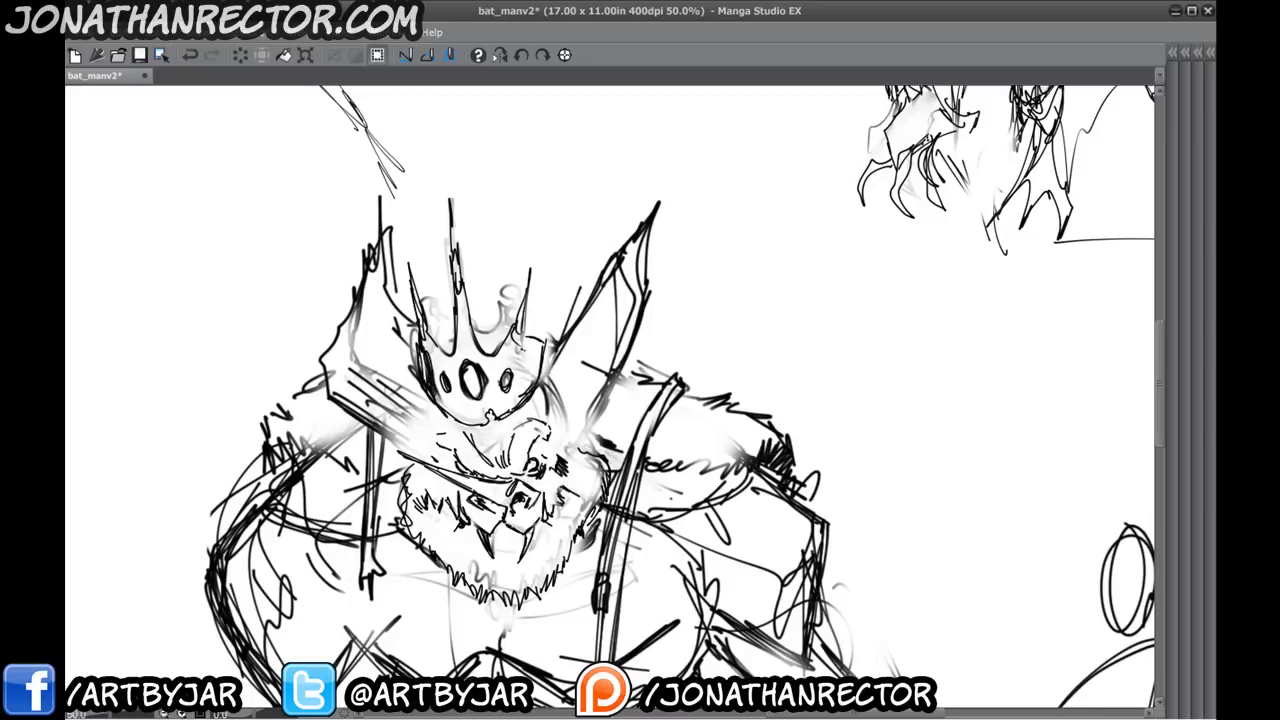
pyautogui.moveTo(522, 330); pyautogui.dragTo(541, 341)
pyautogui.moveTo(471, 318)
pyautogui.mouseDown()
pyautogui.moveTo(511, 325)
pyautogui.moveTo(448, 316)
pyautogui.moveTo(479, 265)
pyautogui.moveTo(474, 317)
pyautogui.moveTo(526, 311)
pyautogui.mouseUp()
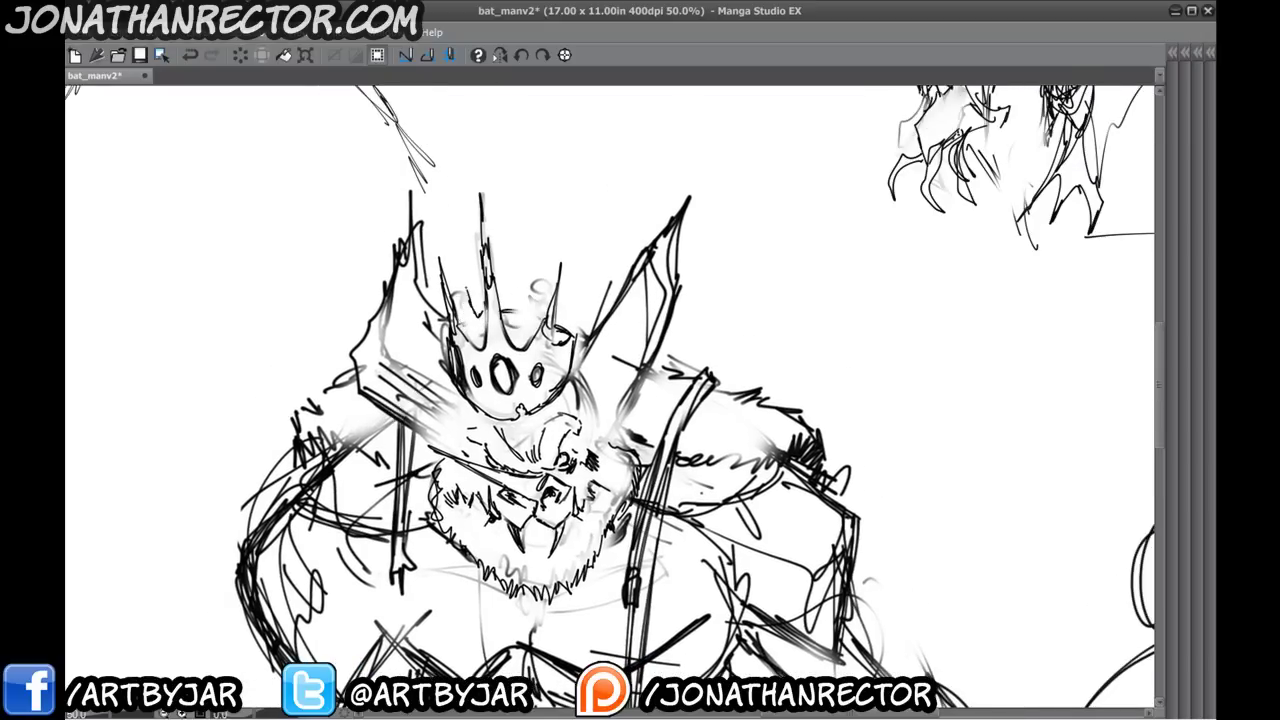
pyautogui.moveTo(458, 258)
pyautogui.mouseDown()
pyautogui.moveTo(462, 326)
pyautogui.moveTo(542, 300)
pyautogui.moveTo(544, 314)
pyautogui.mouseUp()
# - Fade the old outlines of both ears beside the crown with the eraser
pyautogui.moveTo(435, 415)
pyautogui.mouseDown()
pyautogui.moveTo(444, 317)
pyautogui.moveTo(486, 386)
pyautogui.moveTo(444, 322)
pyautogui.mouseUp()
pyautogui.moveTo(444, 322); pyautogui.dragTo(484, 380)
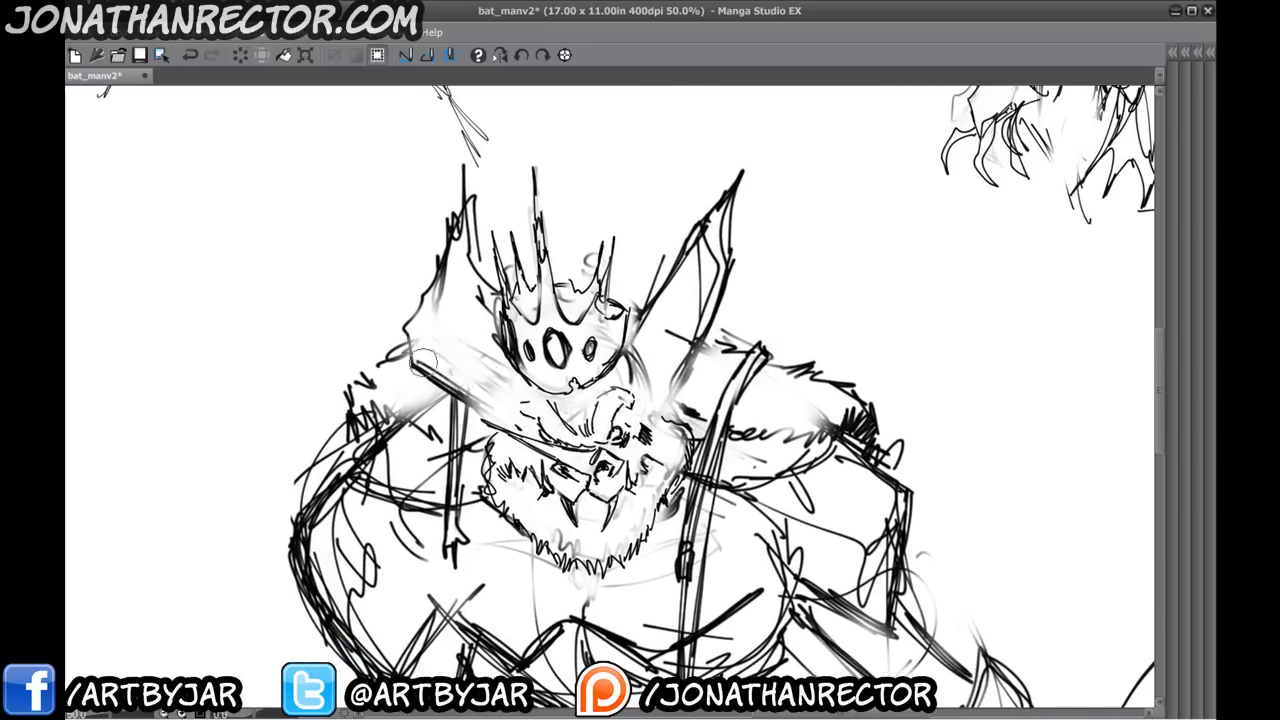
pyautogui.moveTo(412, 340); pyautogui.dragTo(446, 384)
pyautogui.moveTo(436, 300)
pyautogui.mouseDown()
pyautogui.moveTo(465, 263)
pyautogui.moveTo(460, 200)
pyautogui.mouseUp()
pyautogui.moveTo(698, 236)
pyautogui.mouseDown()
pyautogui.moveTo(665, 344)
pyautogui.moveTo(734, 178)
pyautogui.mouseUp()
pyautogui.moveTo(734, 178); pyautogui.dragTo(692, 368)
pyautogui.moveTo(714, 266); pyautogui.dragTo(674, 406)
pyautogui.moveTo(652, 318); pyautogui.dragTo(686, 248)
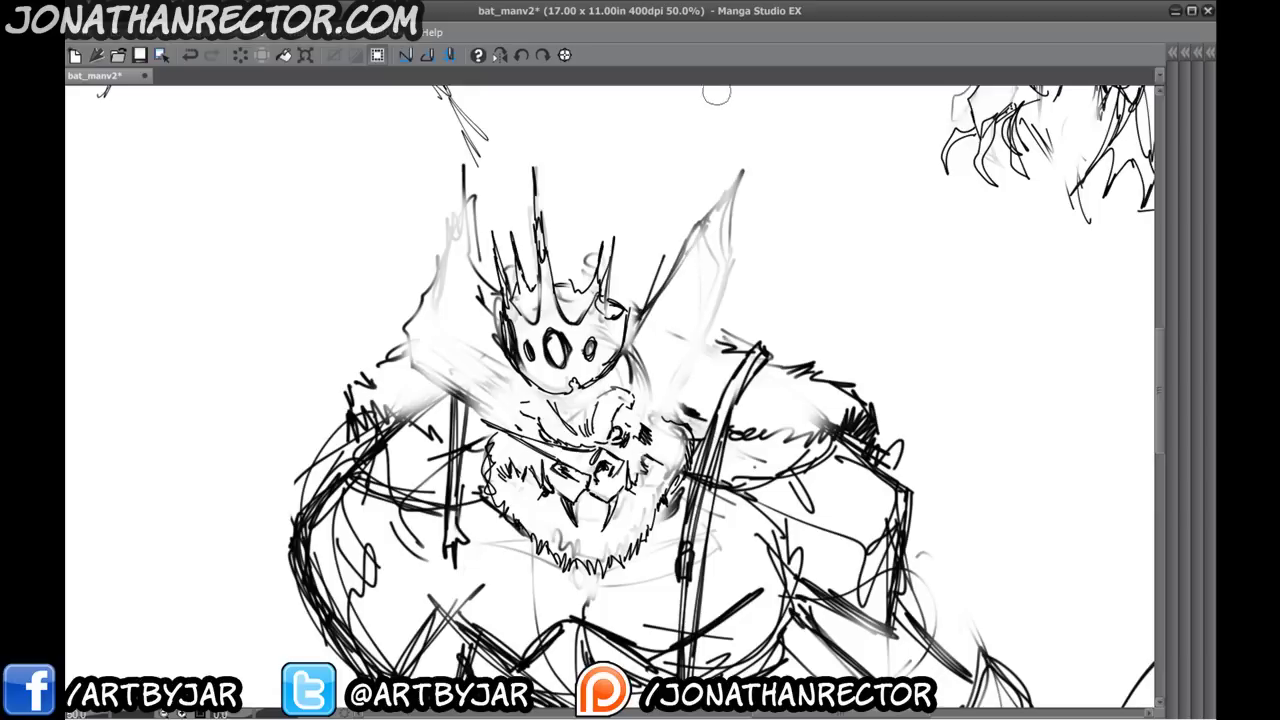
# - Redraw the right-hand ear as a tall pointed shape with a notched edge and an inner contour
pyautogui.moveTo(501, 356); pyautogui.dragTo(415, 348)
pyautogui.moveTo(569, 283)
pyautogui.mouseDown()
pyautogui.moveTo(557, 343)
pyautogui.moveTo(586, 243)
pyautogui.moveTo(568, 265)
pyautogui.moveTo(572, 290)
pyautogui.moveTo(598, 228)
pyautogui.moveTo(682, 143)
pyautogui.moveTo(643, 296)
pyautogui.moveTo(590, 415)
pyautogui.mouseUp()
pyautogui.moveTo(668, 170)
pyautogui.mouseDown()
pyautogui.moveTo(604, 264)
pyautogui.moveTo(576, 362)
pyautogui.moveTo(598, 368)
pyautogui.moveTo(646, 274)
pyautogui.moveTo(648, 222)
pyautogui.moveTo(602, 376)
pyautogui.moveTo(675, 451)
pyautogui.mouseUp()
pyautogui.moveTo(486, 366); pyautogui.dragTo(445, 274)
pyautogui.moveTo(434, 222)
pyautogui.mouseDown()
pyautogui.moveTo(420, 418)
pyautogui.moveTo(472, 482)
pyautogui.mouseUp()
pyautogui.moveTo(480, 498)
pyautogui.mouseDown()
pyautogui.moveTo(476, 525)
pyautogui.moveTo(426, 362)
pyautogui.moveTo(437, 293)
pyautogui.mouseUp()
pyautogui.moveTo(424, 373)
pyautogui.mouseDown()
pyautogui.moveTo(420, 399)
pyautogui.moveTo(447, 445)
pyautogui.mouseUp()
pyautogui.moveTo(387, 378); pyautogui.dragTo(372, 308)
pyautogui.hotkey('ctrl', 'z')
pyautogui.hotkey('ctrl', 'z')
pyautogui.hotkey('ctrl', 'z')
pyautogui.hotkey('ctrl', 'z')
pyautogui.hotkey('ctrl', 'z')
pyautogui.hotkey('ctrl', 'z')
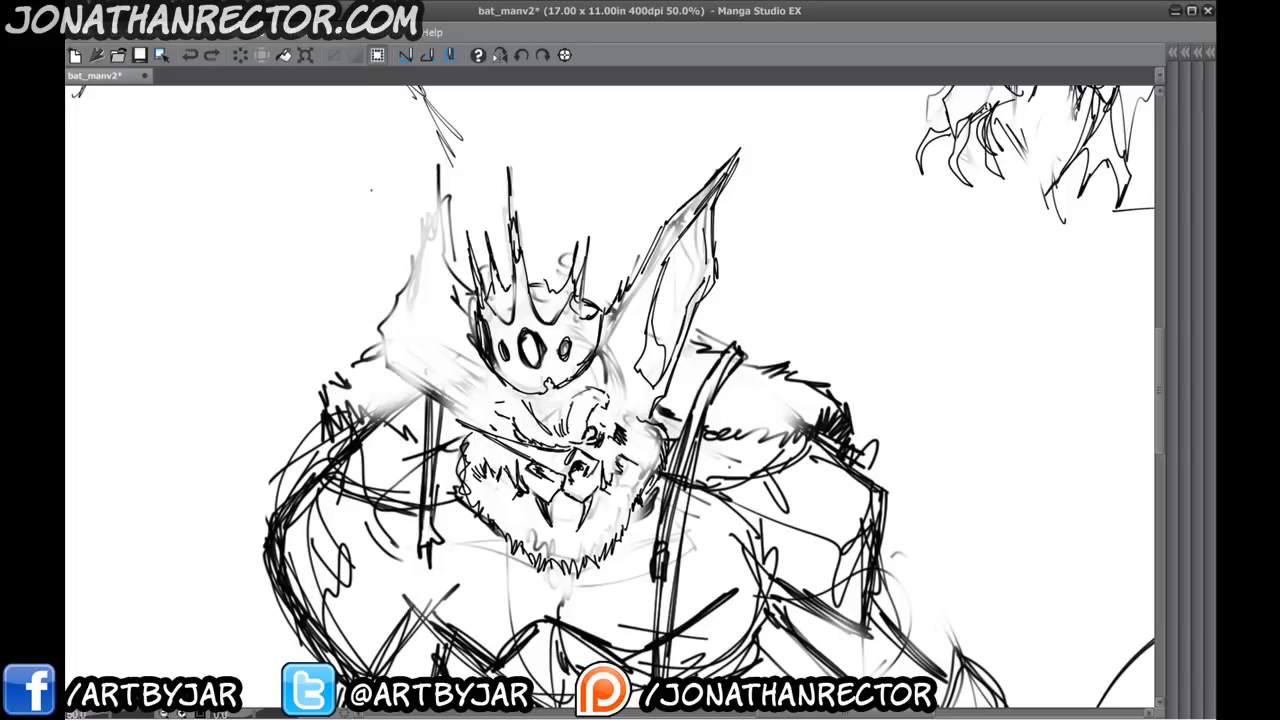
# - Redraw the left-hand ear with a pointed, angular outline and add the side of the head below the crown
pyautogui.moveTo(470, 293)
pyautogui.mouseDown()
pyautogui.moveTo(406, 225)
pyautogui.moveTo(418, 184)
pyautogui.mouseUp()
pyautogui.moveTo(424, 236)
pyautogui.mouseDown()
pyautogui.moveTo(416, 162)
pyautogui.moveTo(398, 306)
pyautogui.moveTo(426, 396)
pyautogui.mouseUp()
pyautogui.moveTo(474, 358)
pyautogui.mouseDown()
pyautogui.moveTo(494, 376)
pyautogui.moveTo(478, 414)
pyautogui.moveTo(490, 418)
pyautogui.mouseUp()
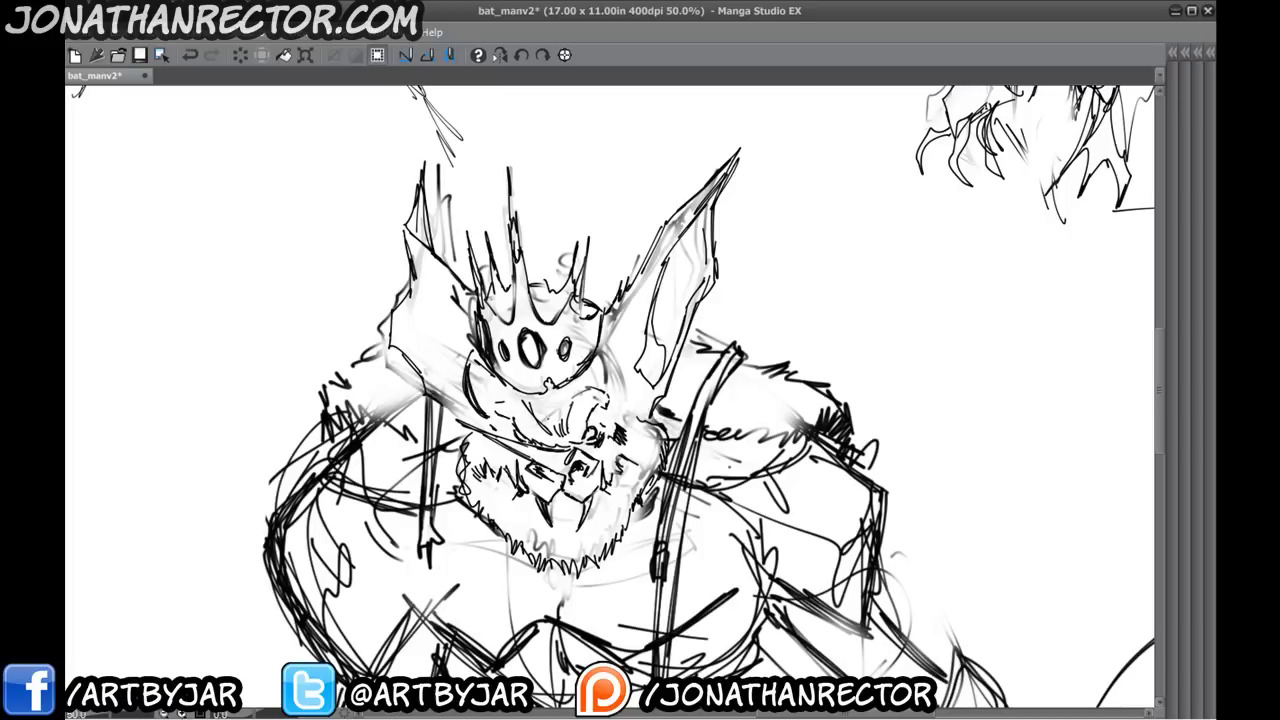
# - Draw the right-hand side of the head below the crown and save the drawing
pyautogui.moveTo(599, 350); pyautogui.dragTo(630, 406)
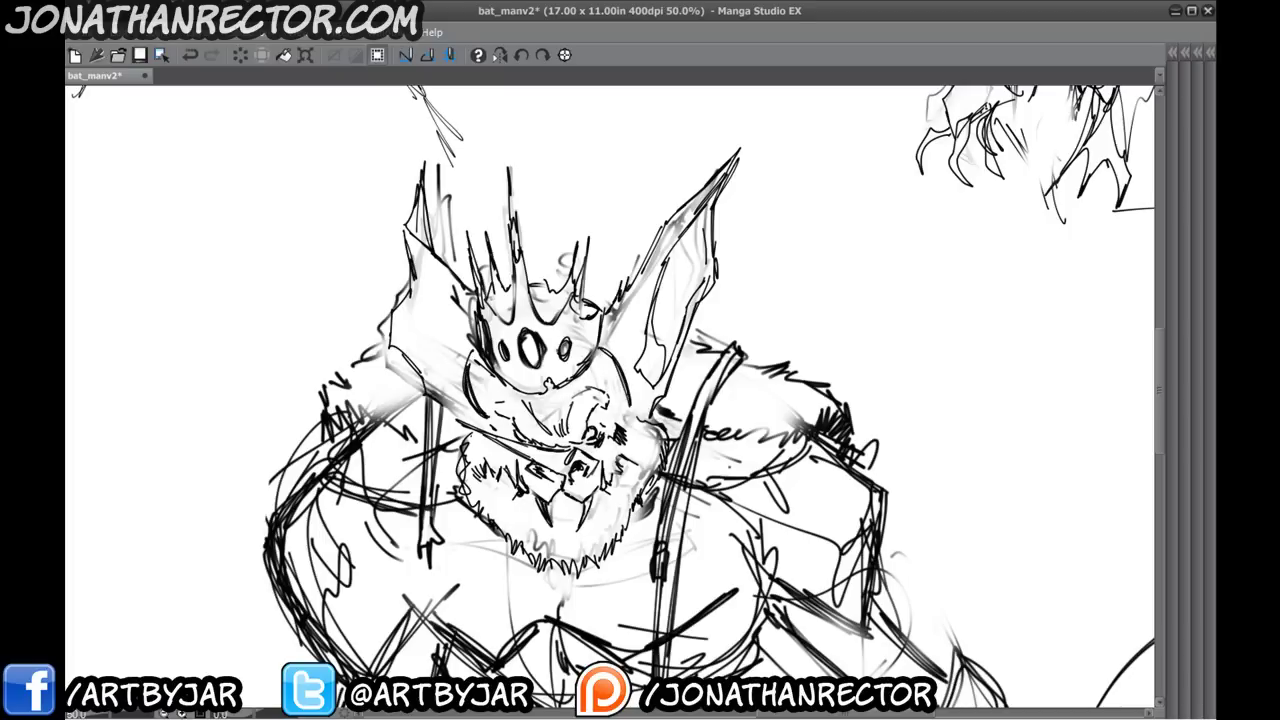
pyautogui.moveTo(395, 440); pyautogui.dragTo(387, 410)
pyautogui.moveTo(411, 344); pyautogui.dragTo(378, 336)
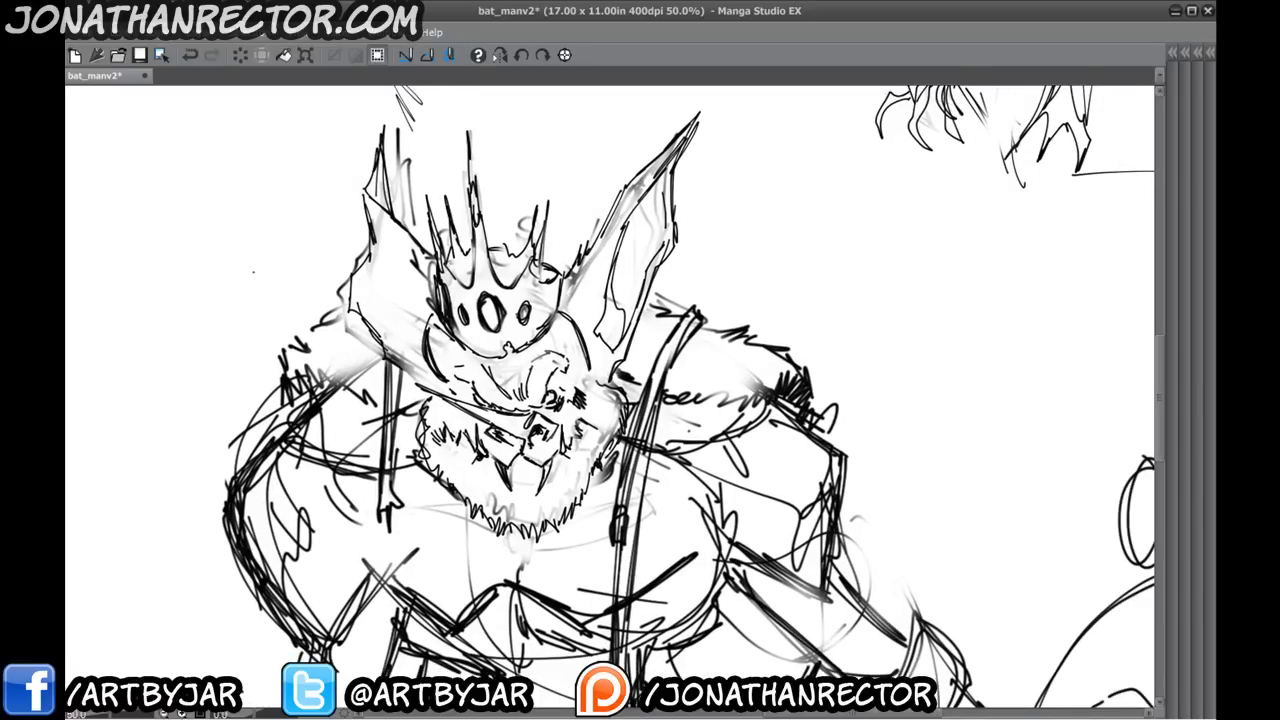
pyautogui.scroll(-1, 253, 270)
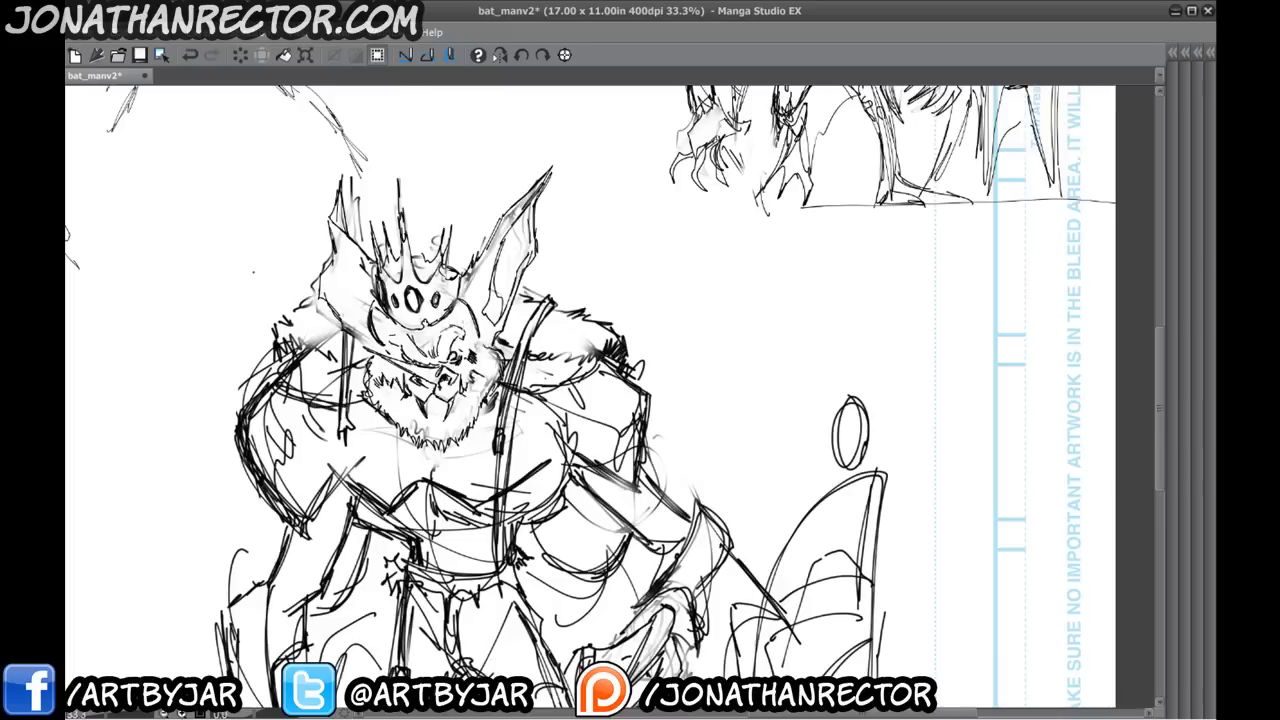
pyautogui.scroll(1, 253, 270)
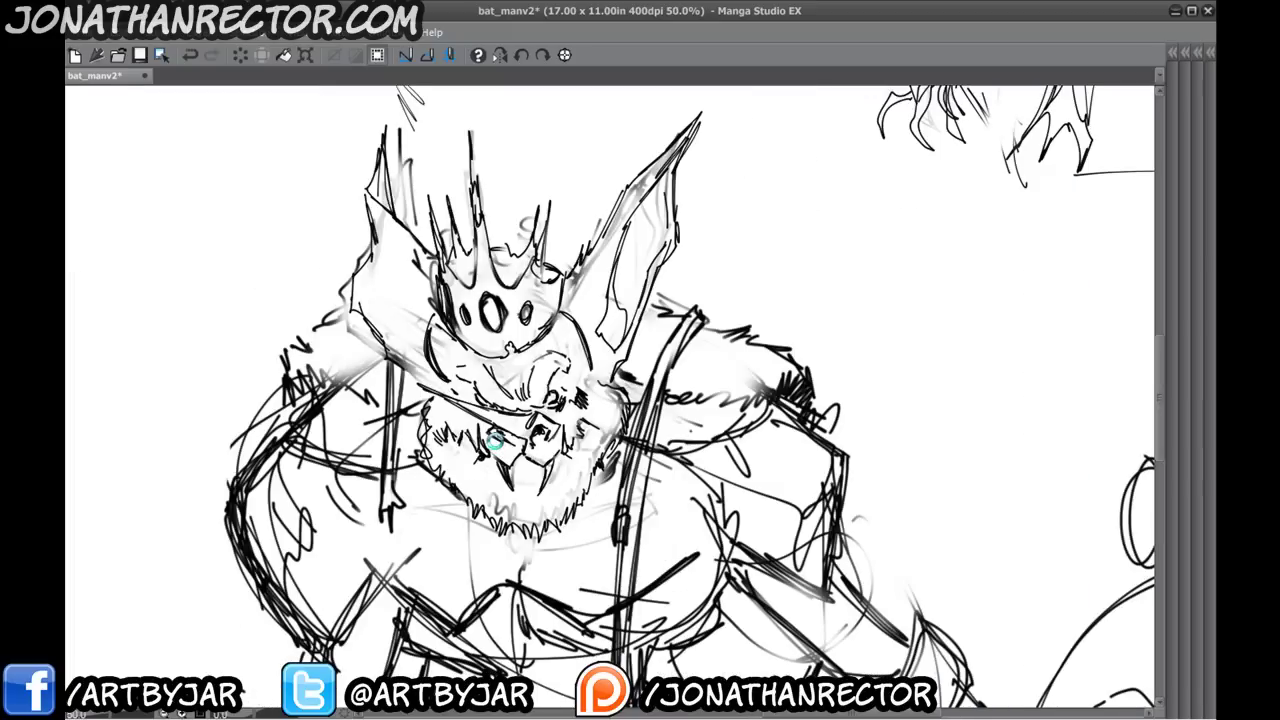
pyautogui.hotkey('ctrl', 's')
# - Fade the old slanted brow line across the face with the eraser
pyautogui.moveTo(474, 420); pyautogui.dragTo(494, 428)
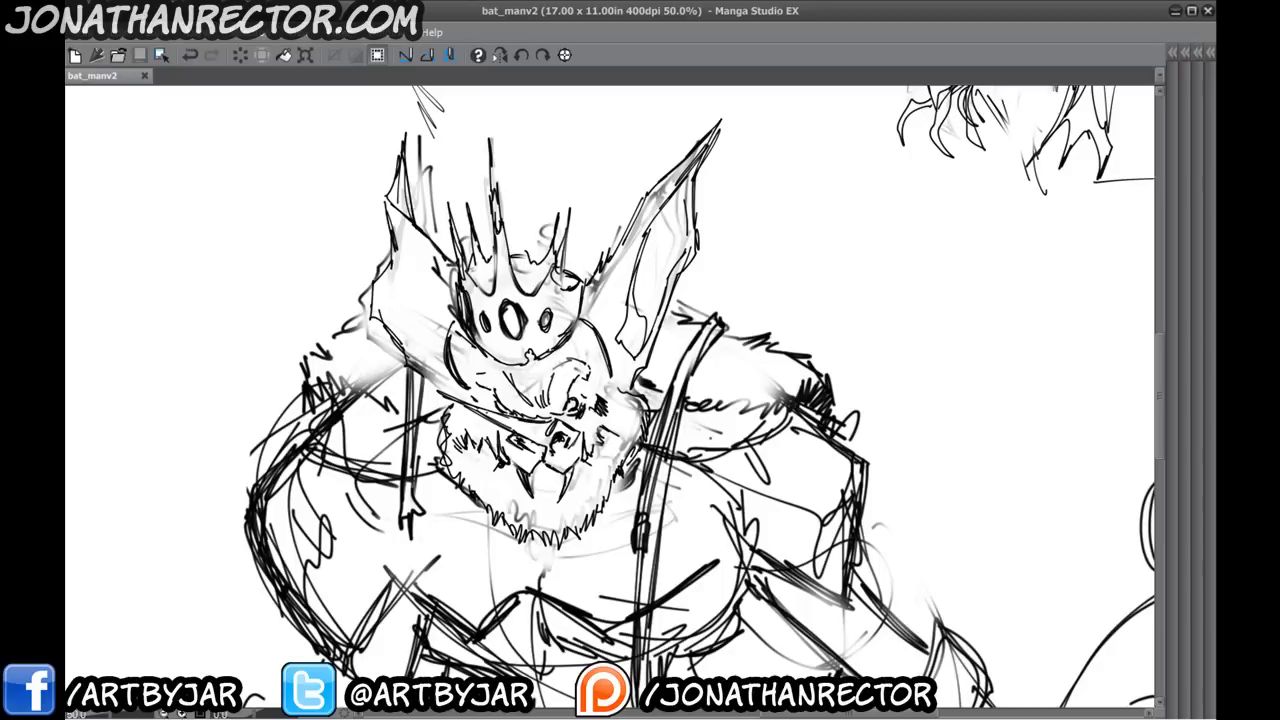
pyautogui.moveTo(439, 394)
pyautogui.mouseDown()
pyautogui.moveTo(514, 424)
pyautogui.moveTo(551, 422)
pyautogui.mouseUp()
pyautogui.click(422, 451)
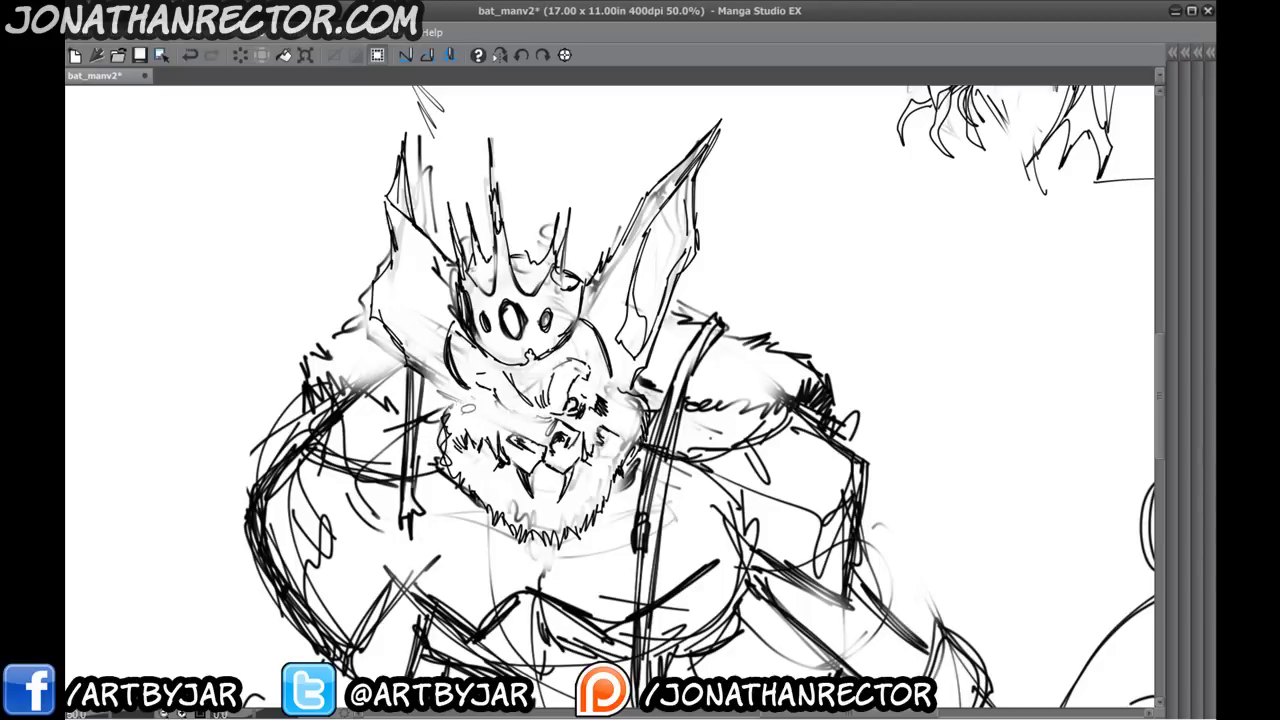
pyautogui.moveTo(534, 421); pyautogui.dragTo(474, 460)
pyautogui.moveTo(552, 422); pyautogui.dragTo(520, 442)
pyautogui.moveTo(516, 446)
pyautogui.mouseDown()
pyautogui.moveTo(468, 460)
pyautogui.moveTo(522, 442)
pyautogui.mouseUp()
pyautogui.moveTo(524, 442); pyautogui.dragTo(470, 460)
pyautogui.hotkey('ctrl', 'z')
pyautogui.hotkey('ctrl', 'z')
pyautogui.hotkey('ctrl', 'z')
pyautogui.hotkey('ctrl', 'z')
pyautogui.moveTo(547, 420)
pyautogui.mouseDown()
pyautogui.moveTo(532, 424)
pyautogui.moveTo(547, 511)
pyautogui.mouseUp()
pyautogui.hotkey('ctrl', 'z')
pyautogui.hotkey('ctrl', 'z')
# - Draw a curved, horn-like nose ridge from the crown down to the snout and clean up around the nose
pyautogui.moveTo(526, 384); pyautogui.dragTo(553, 432)
pyautogui.moveTo(527, 358)
pyautogui.mouseDown()
pyautogui.moveTo(549, 429)
pyautogui.moveTo(525, 426)
pyautogui.moveTo(534, 402)
pyautogui.moveTo(514, 385)
pyautogui.moveTo(511, 352)
pyautogui.moveTo(530, 414)
pyautogui.moveTo(572, 420)
pyautogui.moveTo(518, 386)
pyautogui.mouseUp()
pyautogui.hotkey('ctrl', 'z')
pyautogui.hotkey('ctrl', 'z')
pyautogui.press('e')
pyautogui.moveTo(522, 416); pyautogui.dragTo(534, 452)
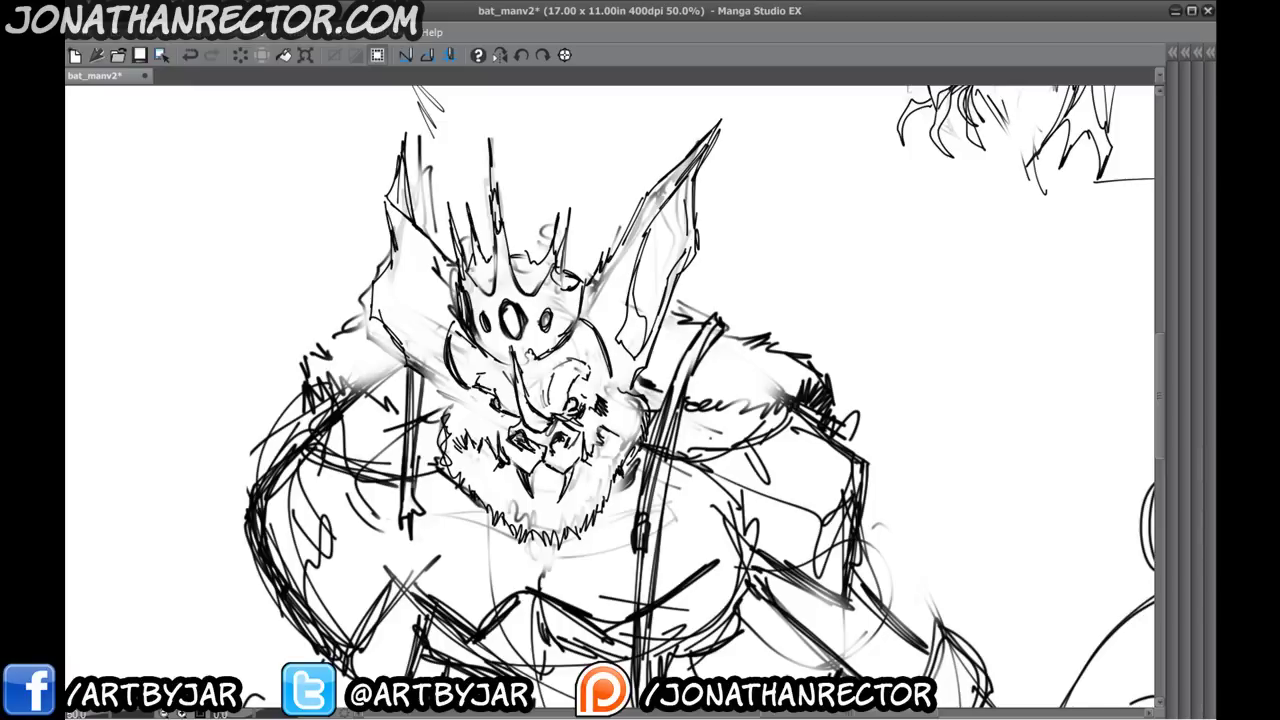
# - Mirror the canvas view, refine the eye beside the nose horn and hatch dark shading into the base of the right-hand ear
pyautogui.click(500, 55)
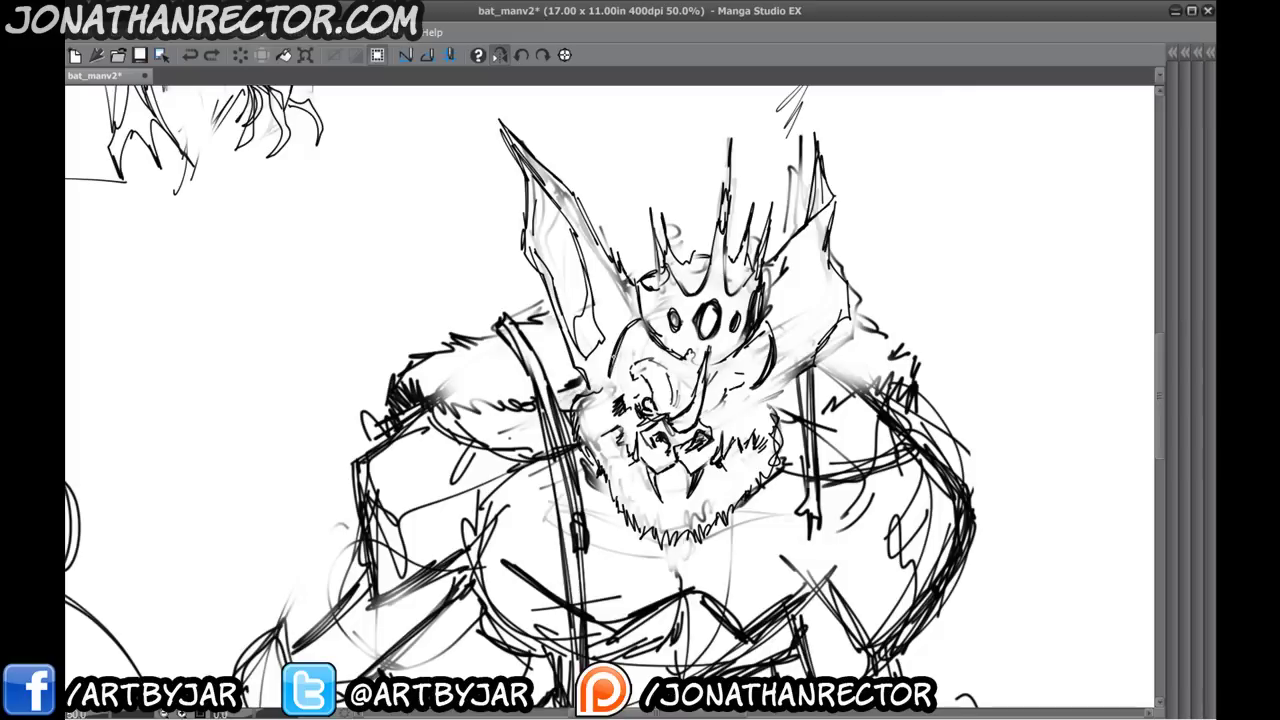
pyautogui.moveTo(697, 418); pyautogui.dragTo(744, 384)
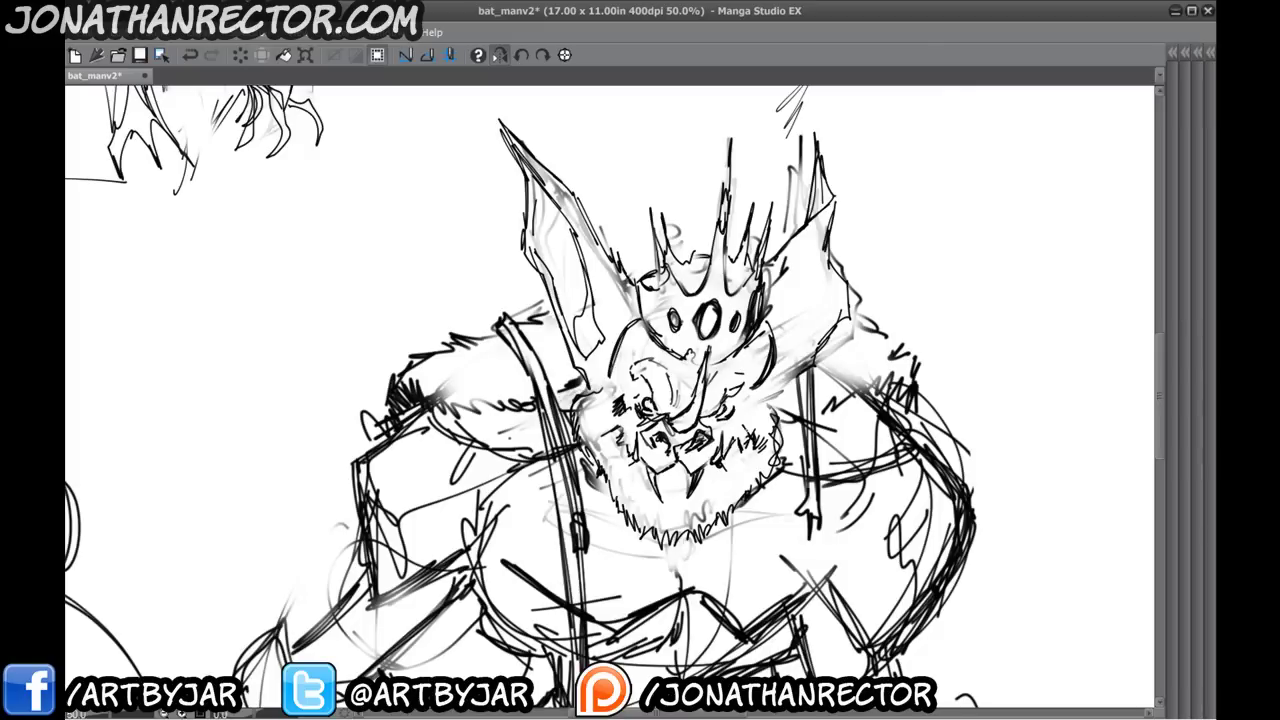
pyautogui.moveTo(765, 377)
pyautogui.mouseDown()
pyautogui.moveTo(770, 338)
pyautogui.moveTo(778, 420)
pyautogui.moveTo(824, 318)
pyautogui.mouseUp()
pyautogui.moveTo(800, 338); pyautogui.dragTo(824, 310)
pyautogui.moveTo(762, 376)
pyautogui.mouseDown()
pyautogui.moveTo(786, 354)
pyautogui.moveTo(792, 322)
pyautogui.mouseUp()
pyautogui.moveTo(782, 326); pyautogui.dragTo(802, 298)
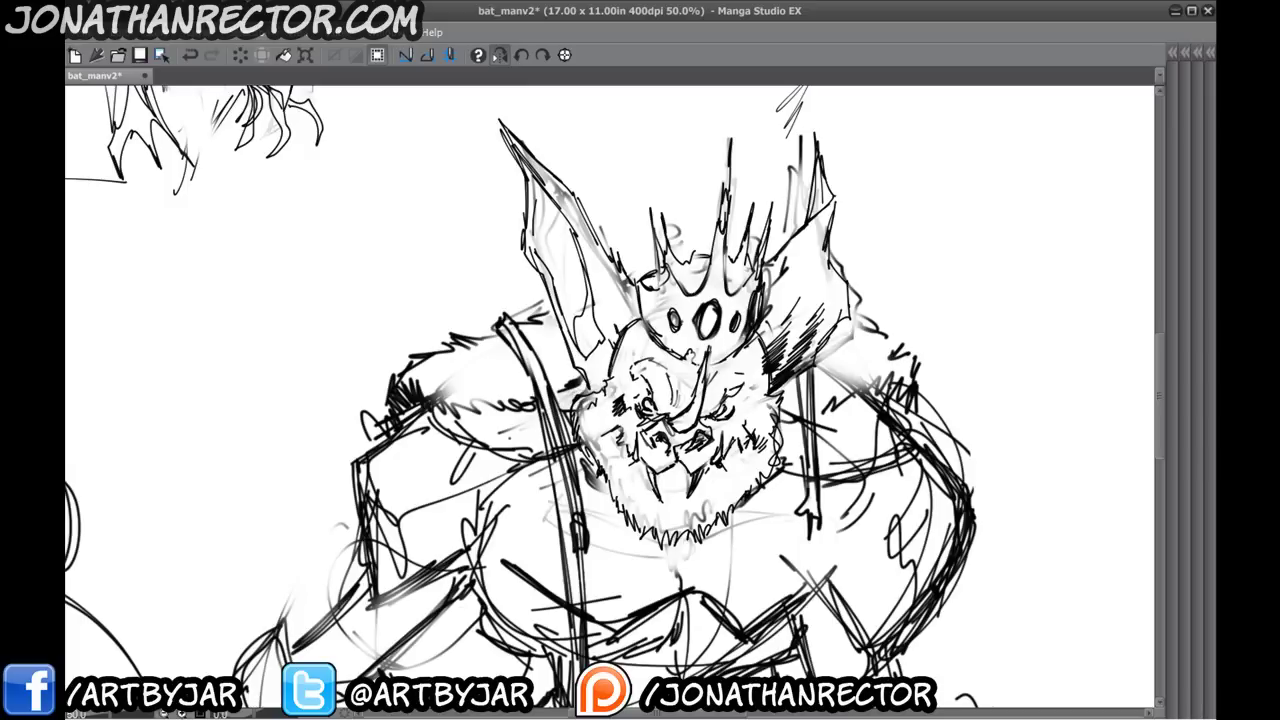
# - Fade the vertical straps running down both sides of the chest with the eraser
pyautogui.moveTo(400, 480); pyautogui.dragTo(552, 467)
pyautogui.moveTo(584, 216); pyautogui.dragTo(600, 290)
pyautogui.moveTo(614, 461)
pyautogui.mouseDown()
pyautogui.moveTo(567, 303)
pyautogui.moveTo(561, 371)
pyautogui.moveTo(600, 412)
pyautogui.mouseUp()
pyautogui.moveTo(652, 468)
pyautogui.mouseDown()
pyautogui.moveTo(645, 378)
pyautogui.moveTo(611, 294)
pyautogui.moveTo(640, 363)
pyautogui.moveTo(660, 520)
pyautogui.mouseUp()
pyautogui.moveTo(659, 558); pyautogui.dragTo(655, 476)
pyautogui.moveTo(653, 554)
pyautogui.mouseDown()
pyautogui.moveTo(651, 374)
pyautogui.moveTo(630, 265)
pyautogui.mouseUp()
pyautogui.moveTo(888, 350)
pyautogui.mouseDown()
pyautogui.moveTo(890, 240)
pyautogui.moveTo(884, 300)
pyautogui.mouseUp()
pyautogui.moveTo(870, 405); pyautogui.dragTo(878, 495)
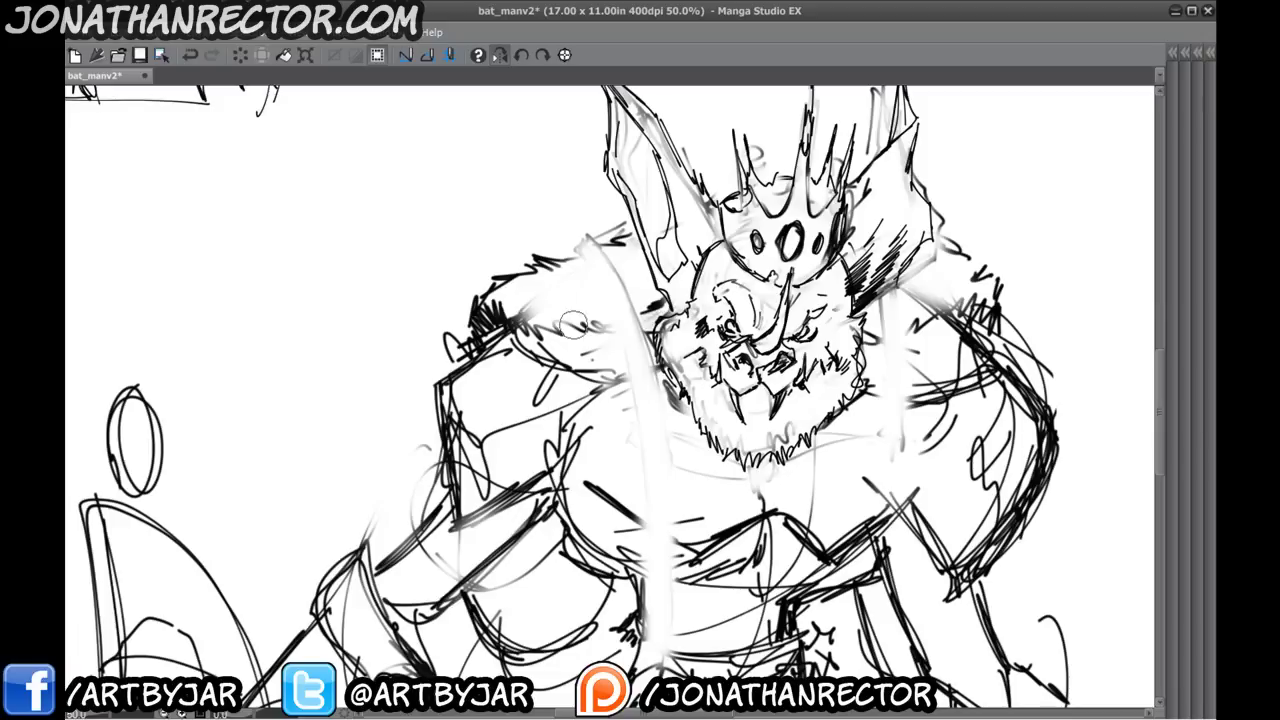
# - Fade the old fur collar lines on both shoulders with the eraser
pyautogui.moveTo(594, 322)
pyautogui.mouseDown()
pyautogui.moveTo(497, 322)
pyautogui.moveTo(514, 332)
pyautogui.moveTo(498, 276)
pyautogui.moveTo(523, 307)
pyautogui.moveTo(519, 245)
pyautogui.moveTo(623, 335)
pyautogui.mouseUp()
pyautogui.moveTo(623, 335)
pyautogui.mouseDown()
pyautogui.moveTo(620, 247)
pyautogui.moveTo(641, 295)
pyautogui.moveTo(634, 383)
pyautogui.moveTo(608, 319)
pyautogui.moveTo(592, 409)
pyautogui.moveTo(489, 337)
pyautogui.mouseUp()
pyautogui.moveTo(895, 400)
pyautogui.mouseDown()
pyautogui.moveTo(990, 280)
pyautogui.moveTo(910, 395)
pyautogui.moveTo(945, 250)
pyautogui.mouseUp()
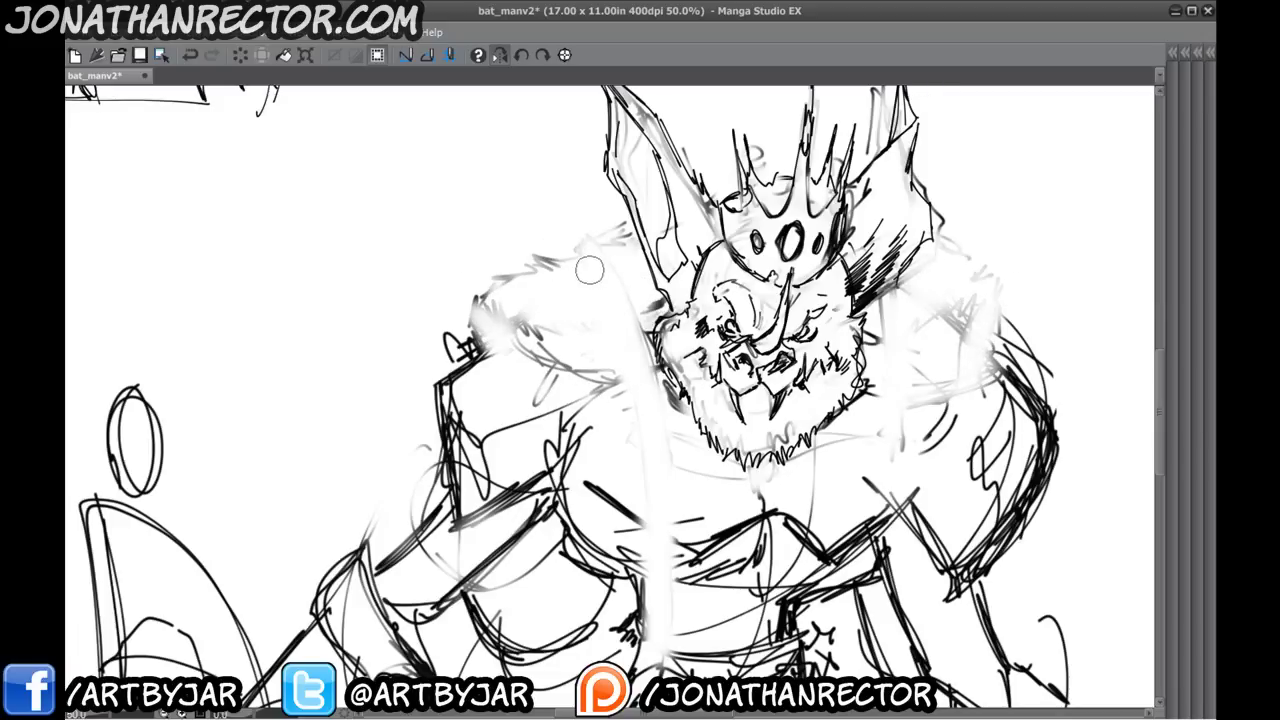
# - Draw two jagged fur-trim edges across the left-hand shoulder and a clean top contour for the cape above them
pyautogui.moveTo(607, 372); pyautogui.dragTo(619, 390)
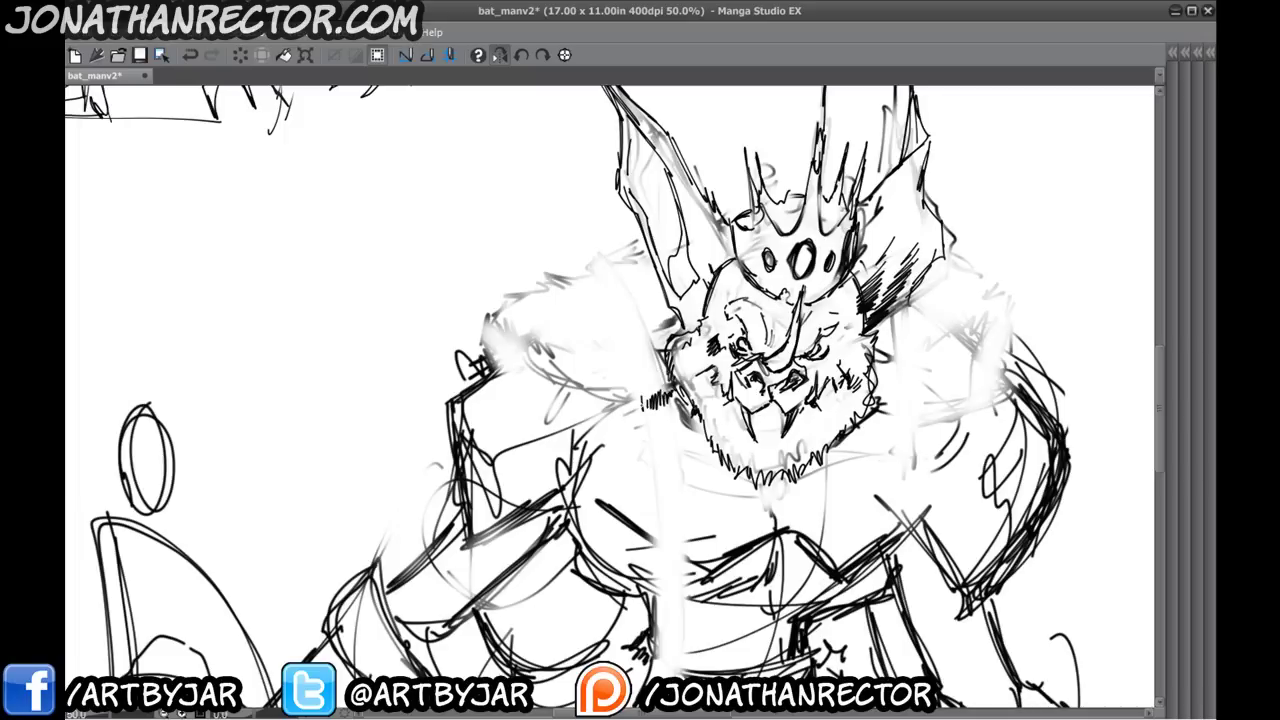
pyautogui.moveTo(643, 404)
pyautogui.mouseDown()
pyautogui.moveTo(534, 360)
pyautogui.moveTo(488, 320)
pyautogui.moveTo(472, 330)
pyautogui.moveTo(478, 390)
pyautogui.mouseUp()
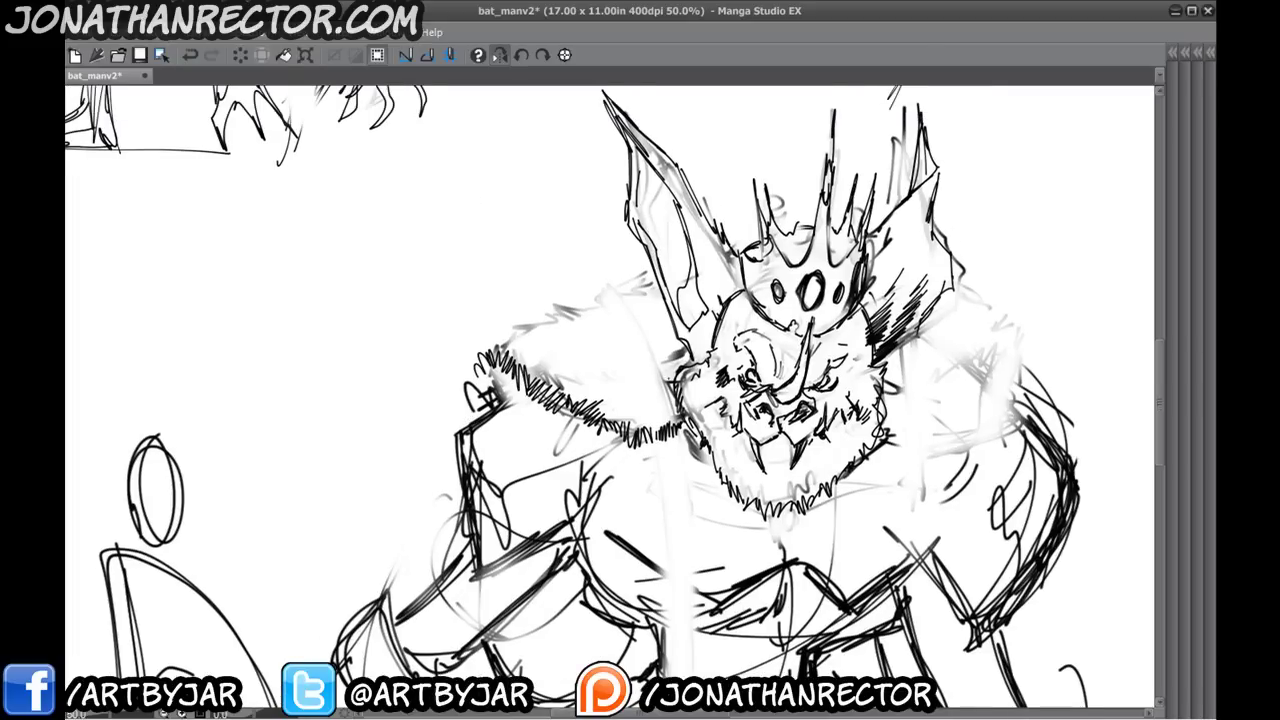
pyautogui.moveTo(666, 396)
pyautogui.mouseDown()
pyautogui.moveTo(650, 374)
pyautogui.moveTo(502, 330)
pyautogui.moveTo(484, 336)
pyautogui.moveTo(477, 406)
pyautogui.mouseUp()
pyautogui.moveTo(463, 289)
pyautogui.mouseDown()
pyautogui.moveTo(397, 243)
pyautogui.moveTo(451, 249)
pyautogui.mouseUp()
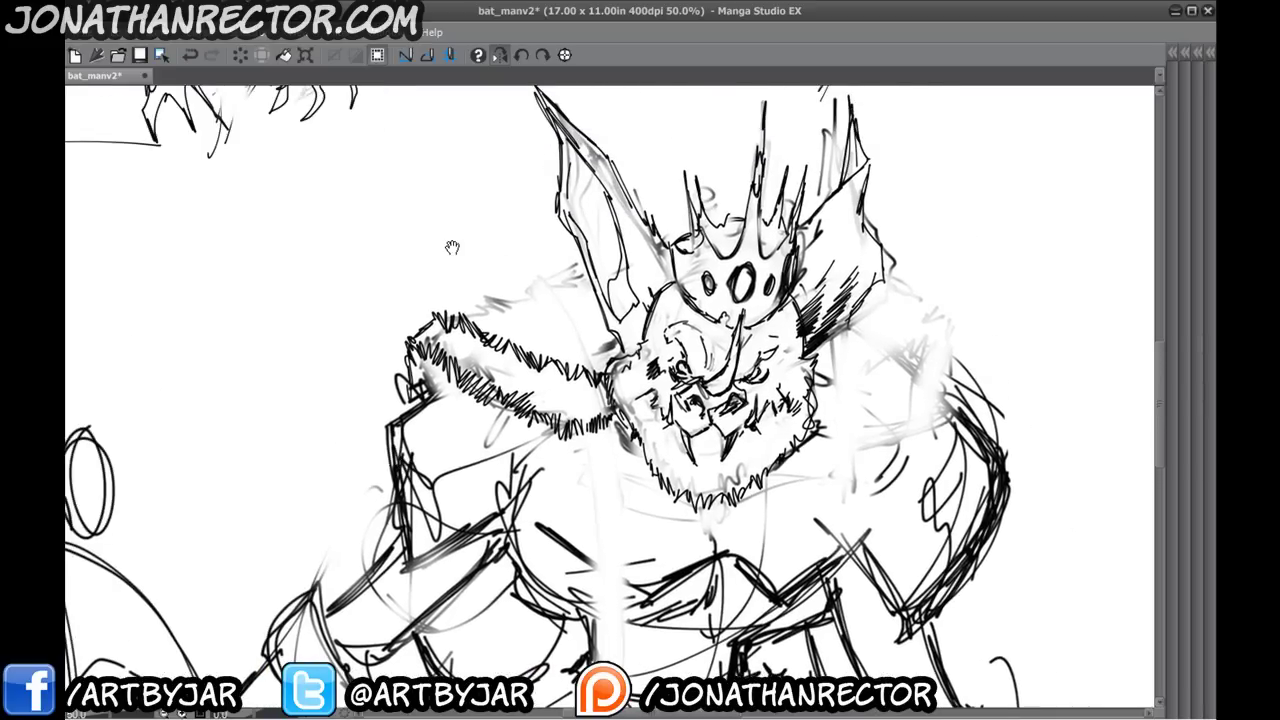
pyautogui.moveTo(449, 311)
pyautogui.mouseDown()
pyautogui.moveTo(582, 264)
pyautogui.moveTo(468, 313)
pyautogui.mouseUp()
pyautogui.hotkey('ctrl', 'z')
pyautogui.hotkey('ctrl', 'z')
pyautogui.moveTo(560, 340); pyautogui.dragTo(451, 388)
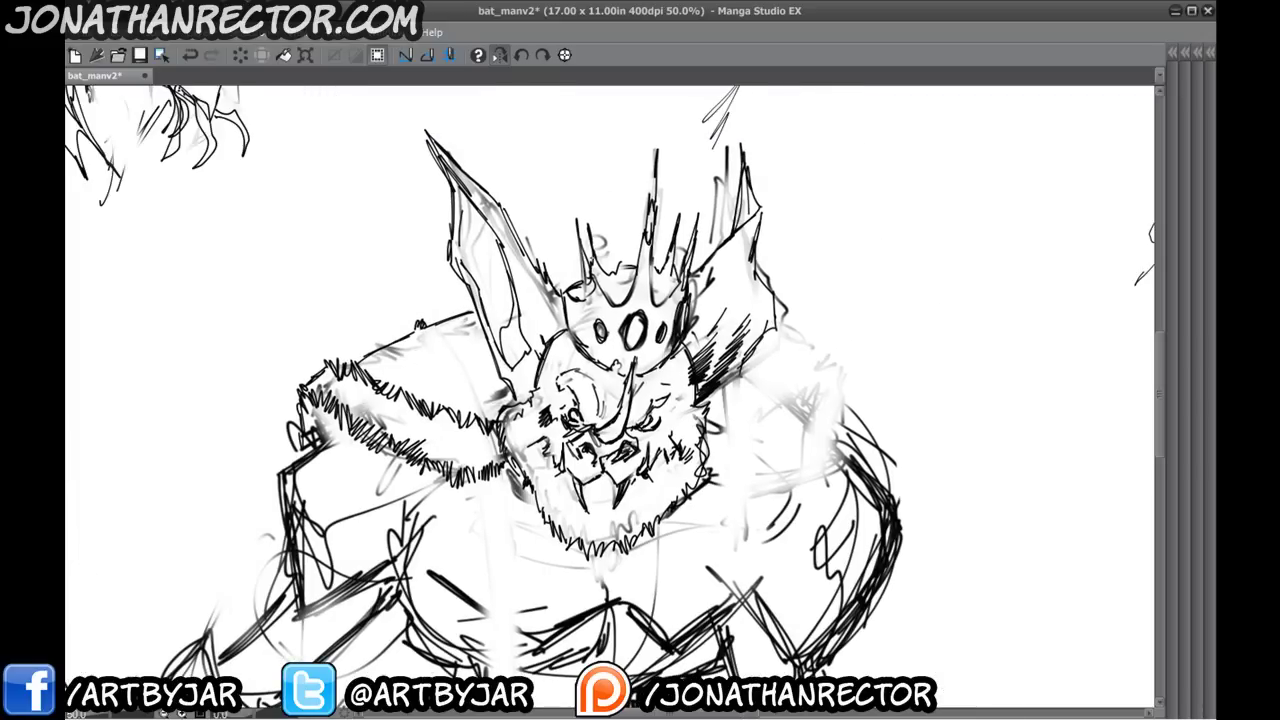
# - Fade the heavy old outline at the outer edge of the right-hand shoulder
pyautogui.moveTo(556, 281); pyautogui.dragTo(586, 272)
pyautogui.moveTo(745, 480); pyautogui.dragTo(622, 342)
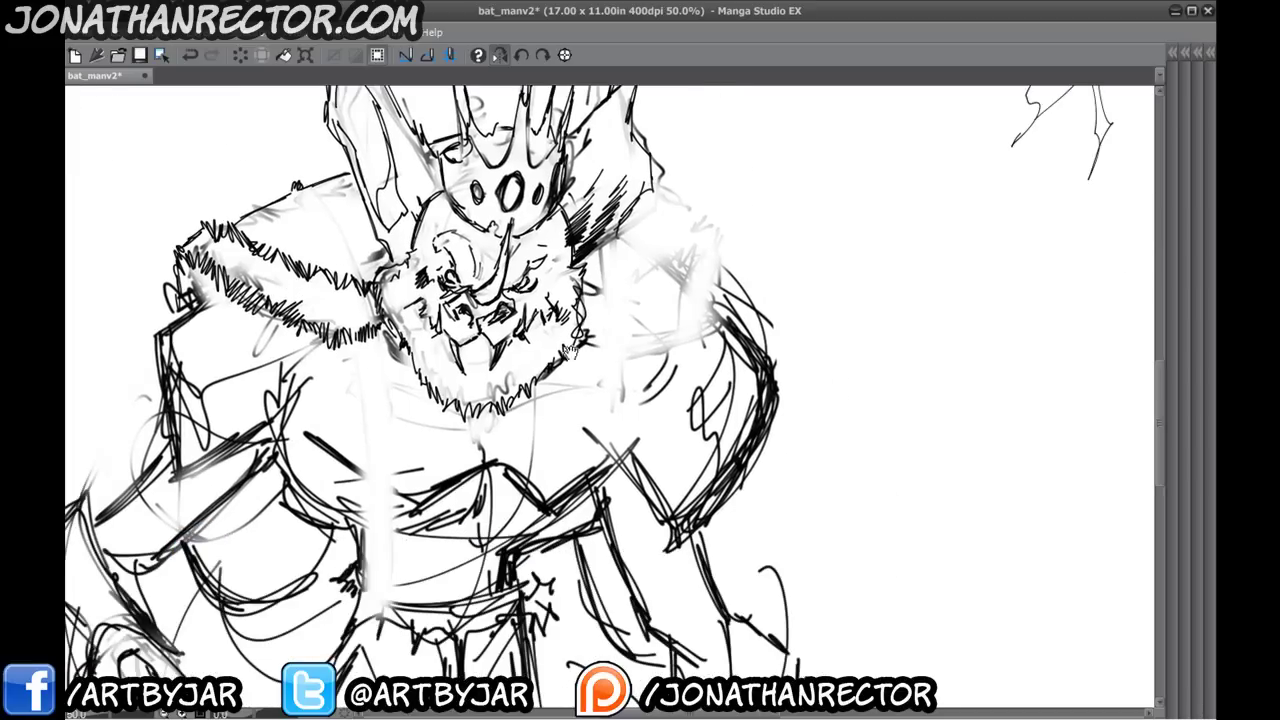
pyautogui.moveTo(728, 325)
pyautogui.mouseDown()
pyautogui.moveTo(701, 296)
pyautogui.moveTo(755, 348)
pyautogui.mouseUp()
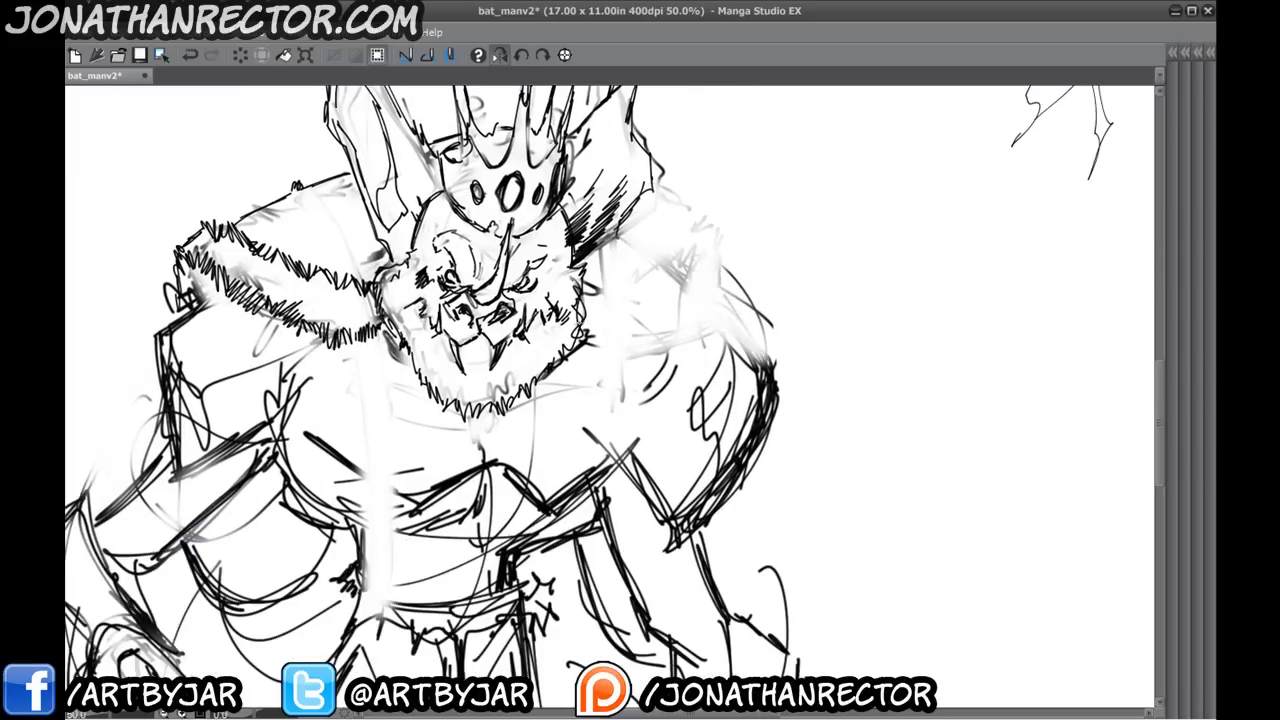
# - Draw two jagged fur-trim edges and the outer cape contour on the right-hand shoulder
pyautogui.moveTo(610, 346); pyautogui.dragTo(624, 358)
pyautogui.moveTo(618, 344)
pyautogui.mouseDown()
pyautogui.moveTo(636, 356)
pyautogui.moveTo(770, 316)
pyautogui.mouseUp()
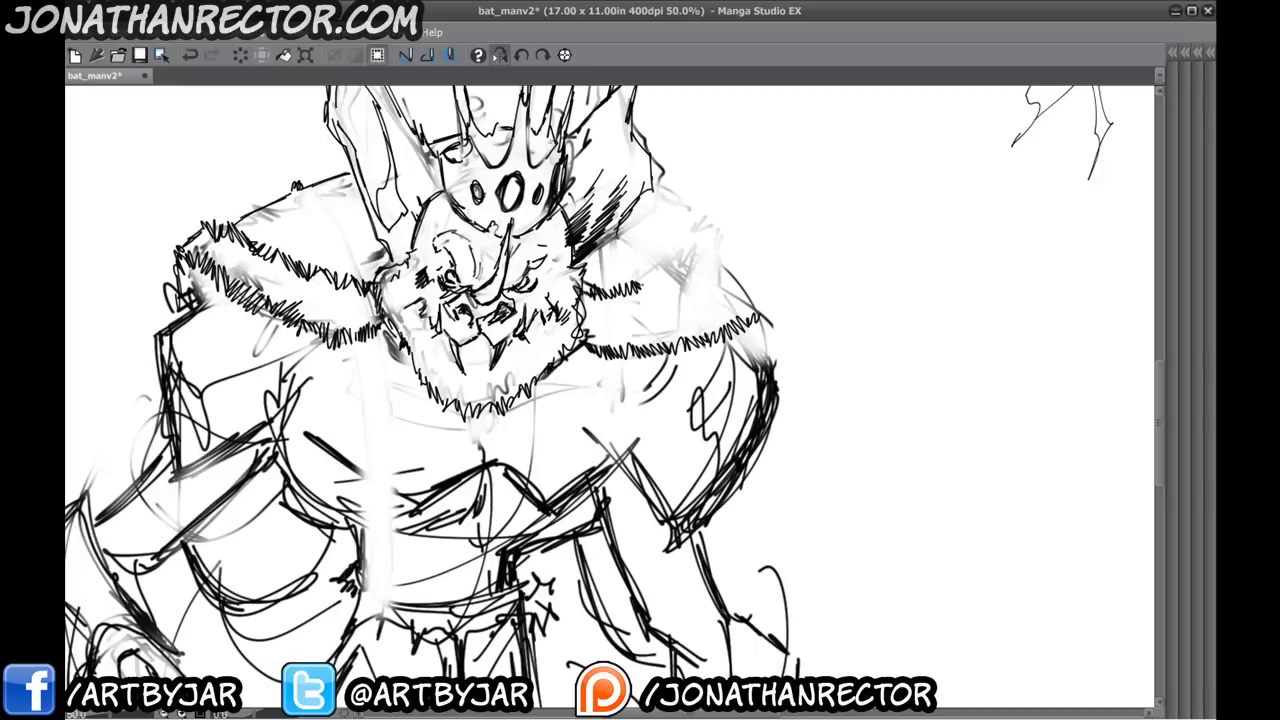
pyautogui.moveTo(640, 287)
pyautogui.mouseDown()
pyautogui.moveTo(722, 250)
pyautogui.moveTo(758, 307)
pyautogui.mouseUp()
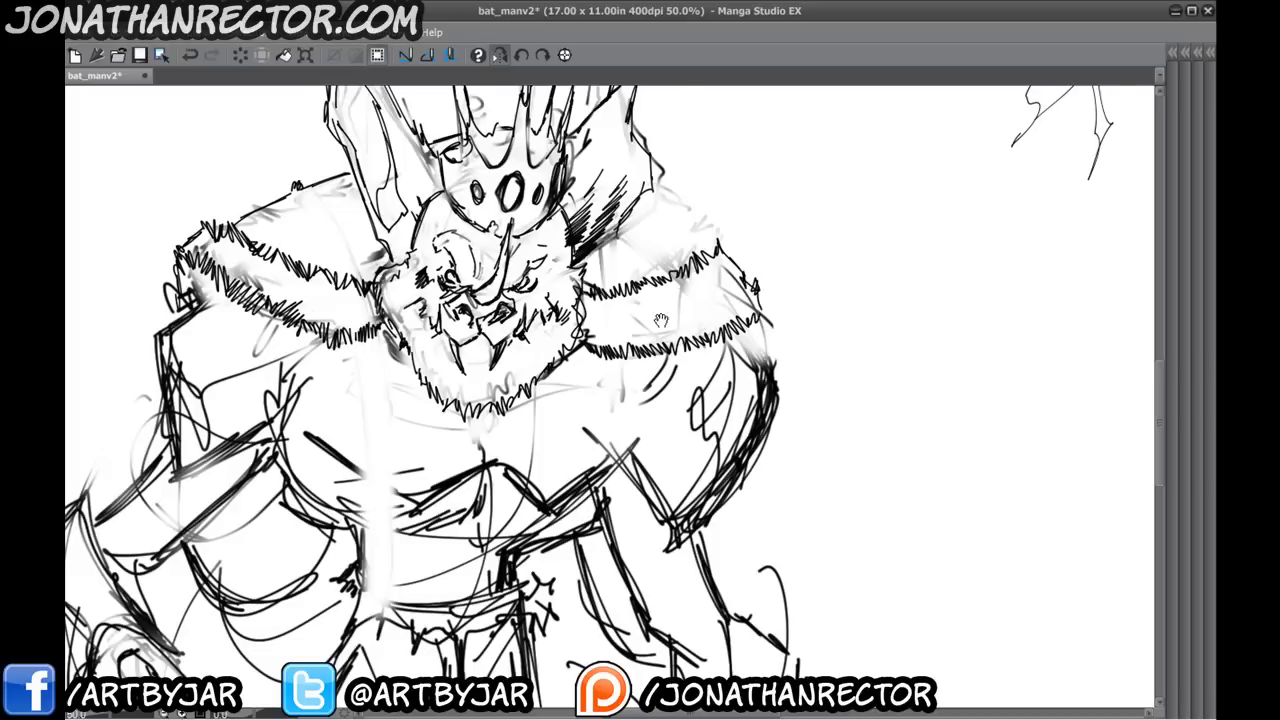
pyautogui.moveTo(661, 320); pyautogui.dragTo(707, 412)
pyautogui.moveTo(706, 287); pyautogui.dragTo(756, 334)
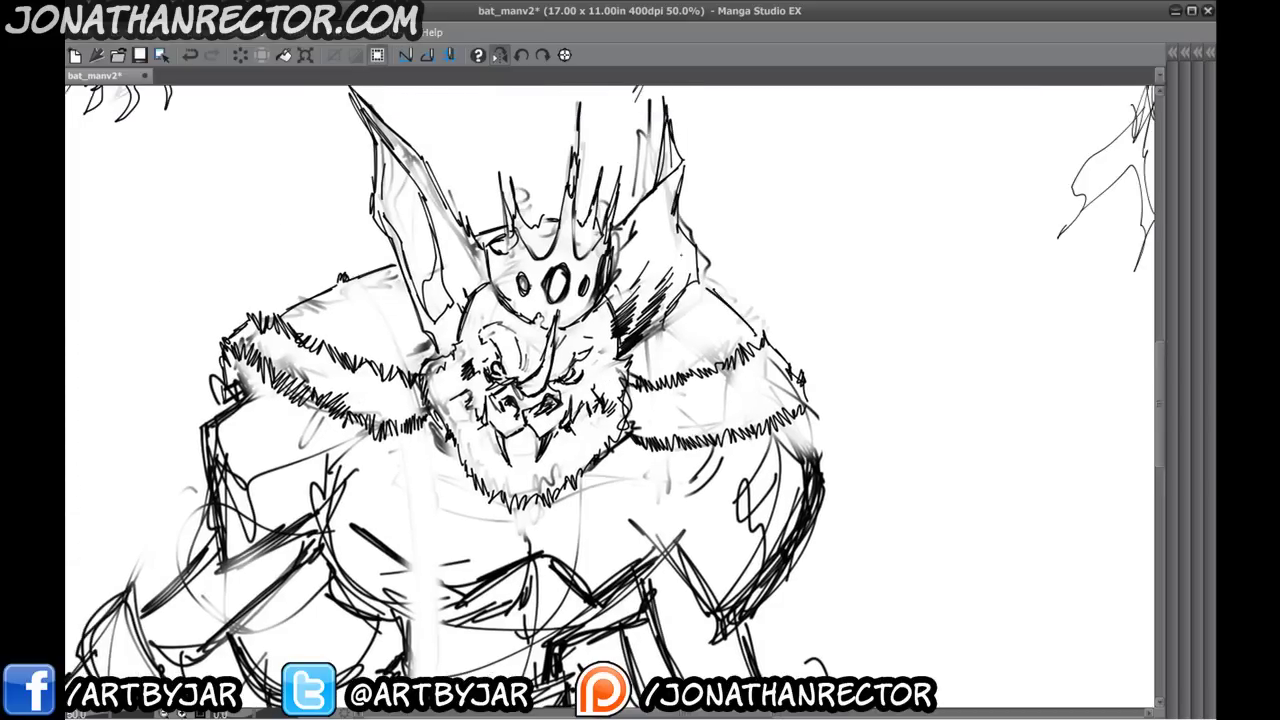
# - Flip the canvas view back and add dark hatched ermine spots to the right-hand shoulder cape
pyautogui.click(502, 57)
pyautogui.moveTo(465, 329); pyautogui.dragTo(511, 289)
pyautogui.moveTo(696, 379); pyautogui.dragTo(572, 316)
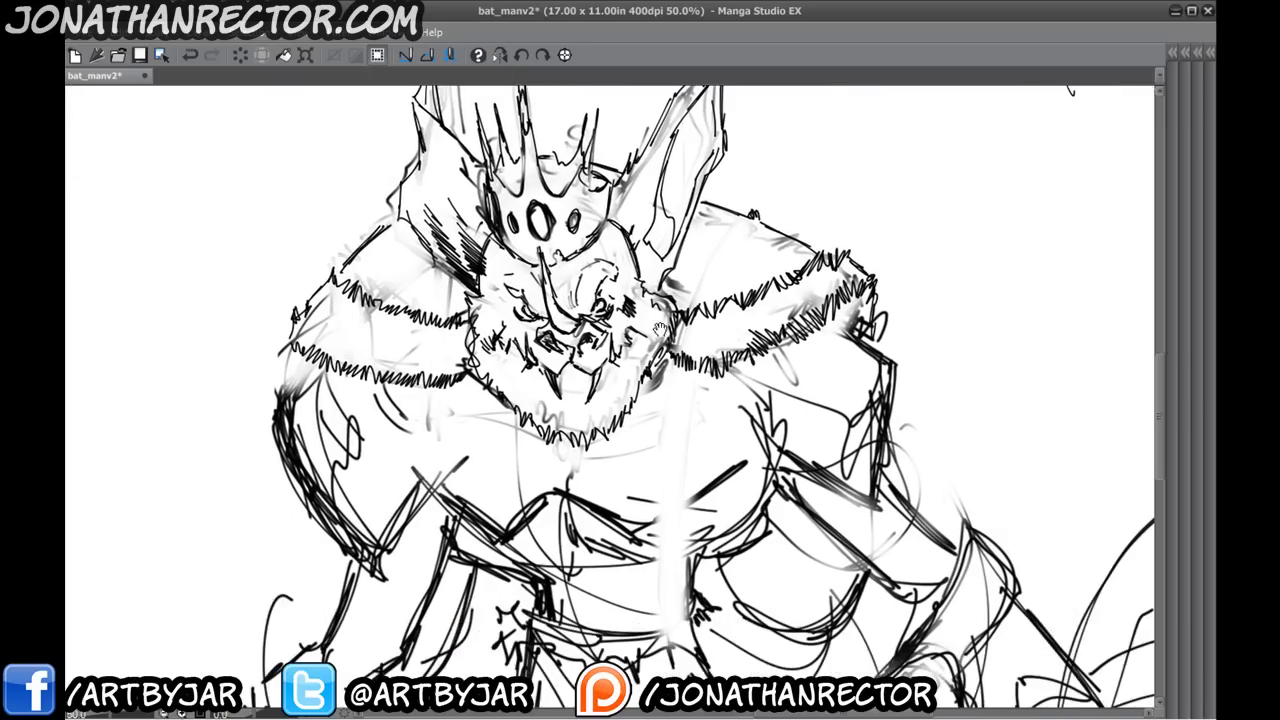
pyautogui.moveTo(722, 265); pyautogui.dragTo(709, 283)
pyautogui.moveTo(716, 262); pyautogui.dragTo(701, 280)
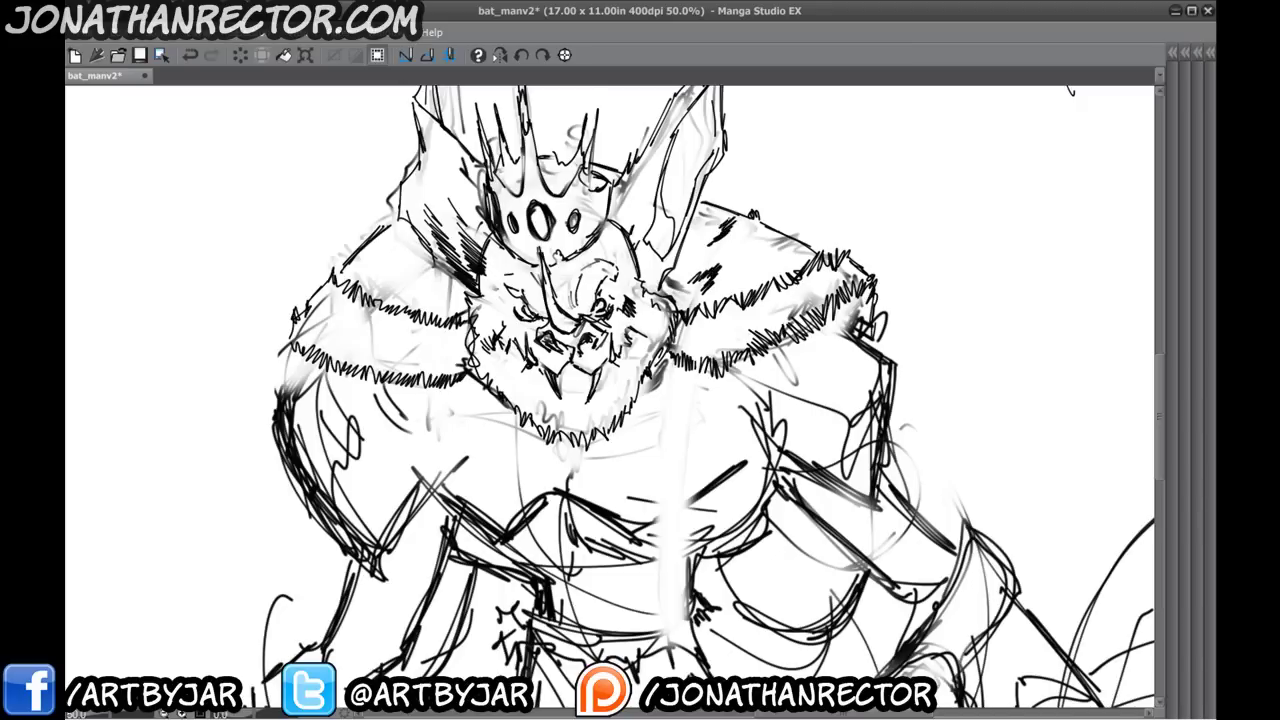
pyautogui.moveTo(792, 249); pyautogui.dragTo(769, 261)
pyautogui.moveTo(791, 253); pyautogui.dragTo(770, 265)
# - Add matching dark hatched spots to the left-hand shoulder cape above its fur trim
pyautogui.moveTo(423, 246); pyautogui.dragTo(426, 305)
pyautogui.moveTo(446, 297); pyautogui.dragTo(428, 312)
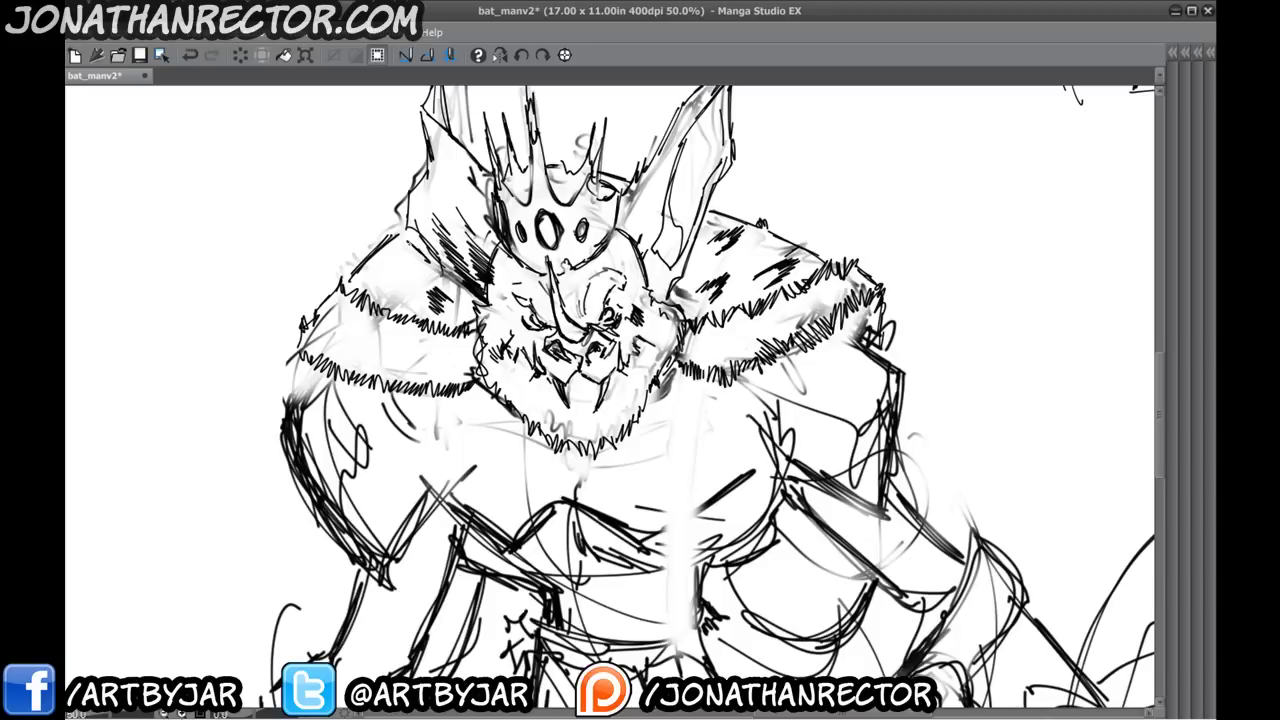
pyautogui.moveTo(397, 275); pyautogui.dragTo(377, 286)
pyautogui.moveTo(387, 267); pyautogui.dragTo(359, 285)
pyautogui.moveTo(377, 273); pyautogui.dragTo(353, 289)
# - Fade the old outlines of the right-hand upper arm below the cape with the eraser
pyautogui.moveTo(385, 514); pyautogui.dragTo(296, 469)
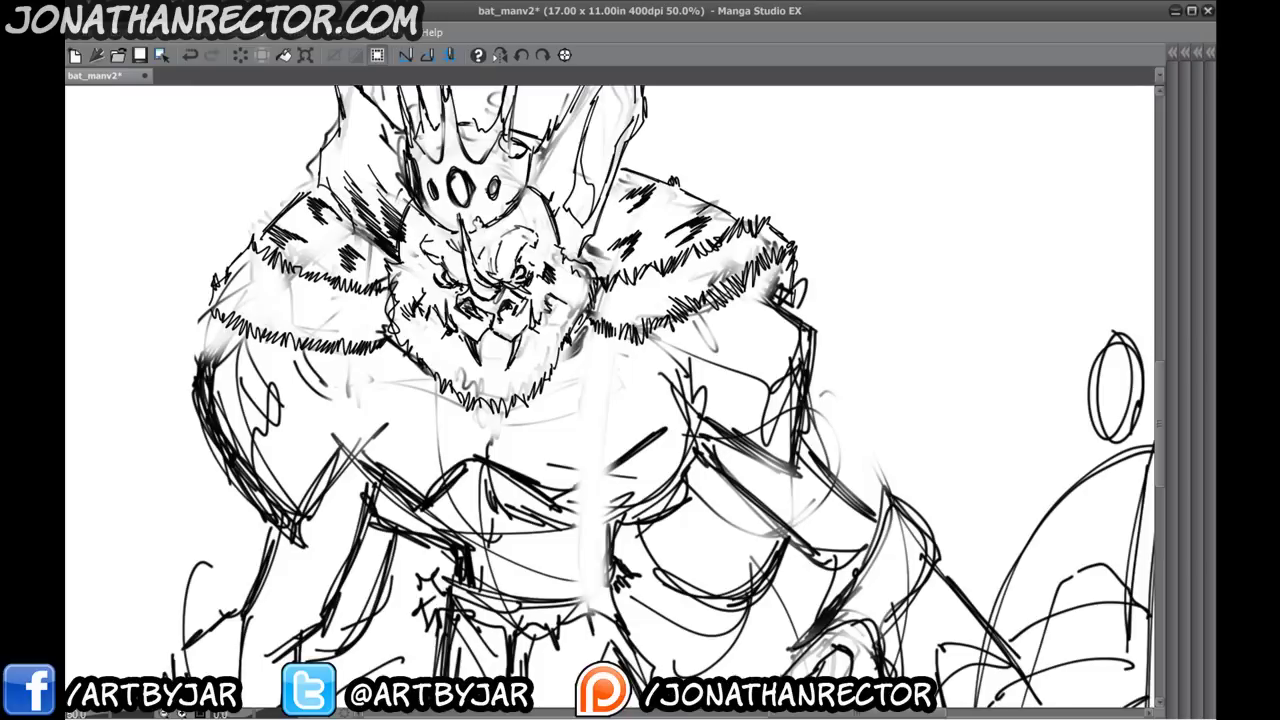
pyautogui.moveTo(343, 454); pyautogui.dragTo(299, 393)
pyautogui.moveTo(503, 443); pyautogui.dragTo(559, 424)
pyautogui.moveTo(381, 448); pyautogui.dragTo(393, 458)
pyautogui.moveTo(723, 272)
pyautogui.mouseDown()
pyautogui.moveTo(659, 284)
pyautogui.moveTo(706, 300)
pyautogui.moveTo(697, 385)
pyautogui.moveTo(668, 394)
pyautogui.moveTo(604, 376)
pyautogui.mouseUp()
pyautogui.moveTo(692, 408); pyautogui.dragTo(702, 285)
pyautogui.moveTo(598, 330); pyautogui.dragTo(668, 346)
pyautogui.scroll(-1, 599, 366)
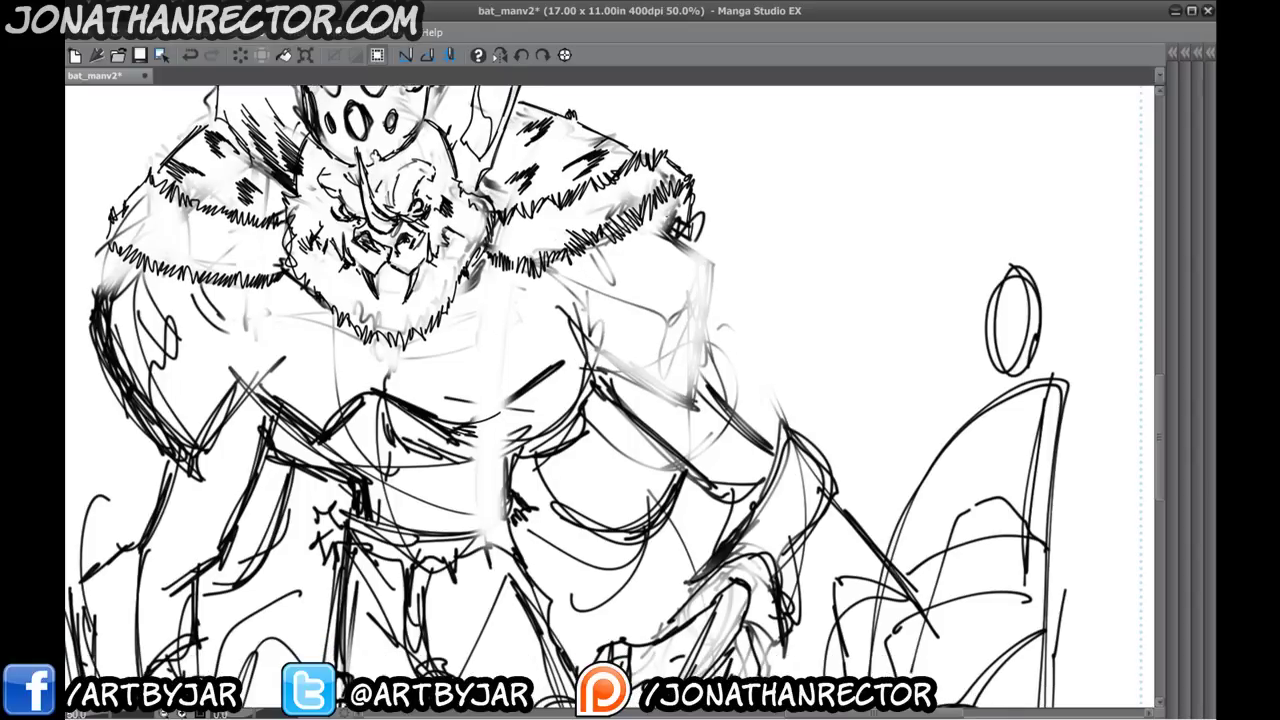
# - Redraw the right-hand upper arm with a jagged, furry outline running from the shoulder around to the chest
pyautogui.moveTo(664, 234)
pyautogui.mouseDown()
pyautogui.moveTo(731, 292)
pyautogui.moveTo(706, 326)
pyautogui.mouseUp()
pyautogui.moveTo(714, 324); pyautogui.dragTo(692, 390)
pyautogui.moveTo(697, 395); pyautogui.dragTo(617, 378)
pyautogui.moveTo(625, 384); pyautogui.dragTo(543, 309)
pyautogui.moveTo(523, 321)
pyautogui.mouseDown()
pyautogui.moveTo(564, 358)
pyautogui.moveTo(544, 310)
pyautogui.mouseUp()
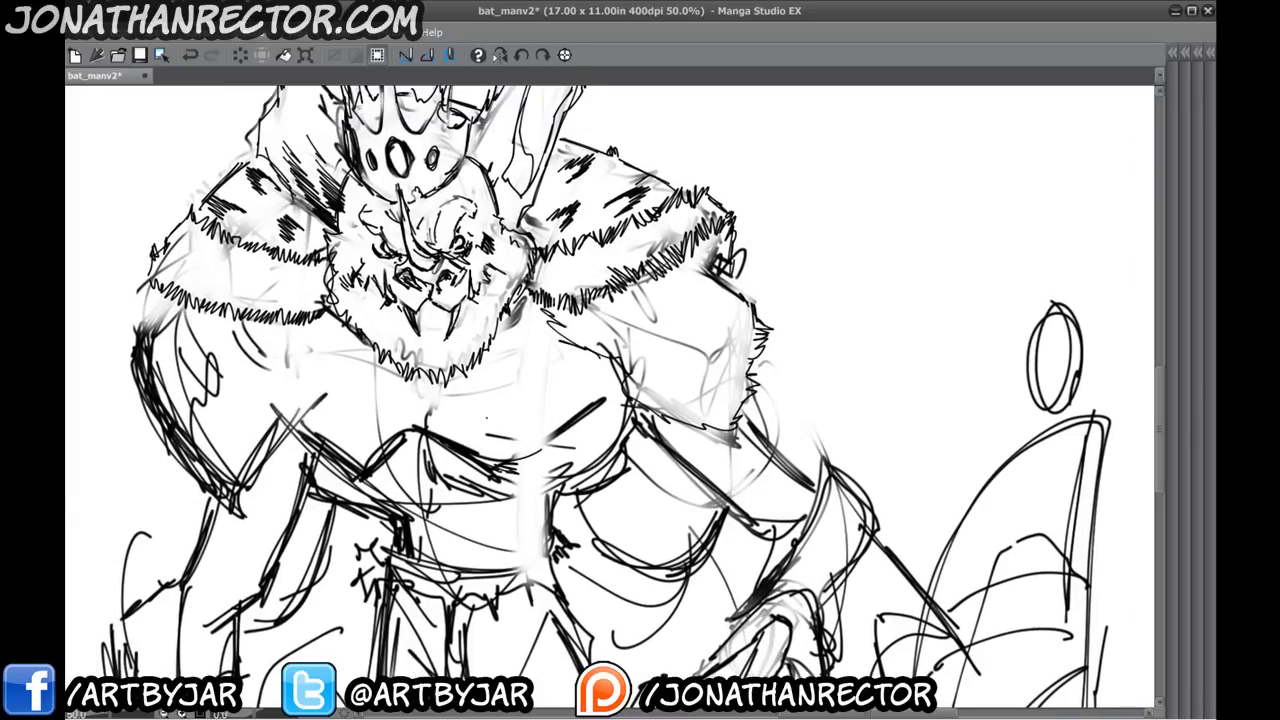
pyautogui.moveTo(521, 487); pyautogui.dragTo(539, 503)
pyautogui.moveTo(720, 373); pyautogui.dragTo(671, 361)
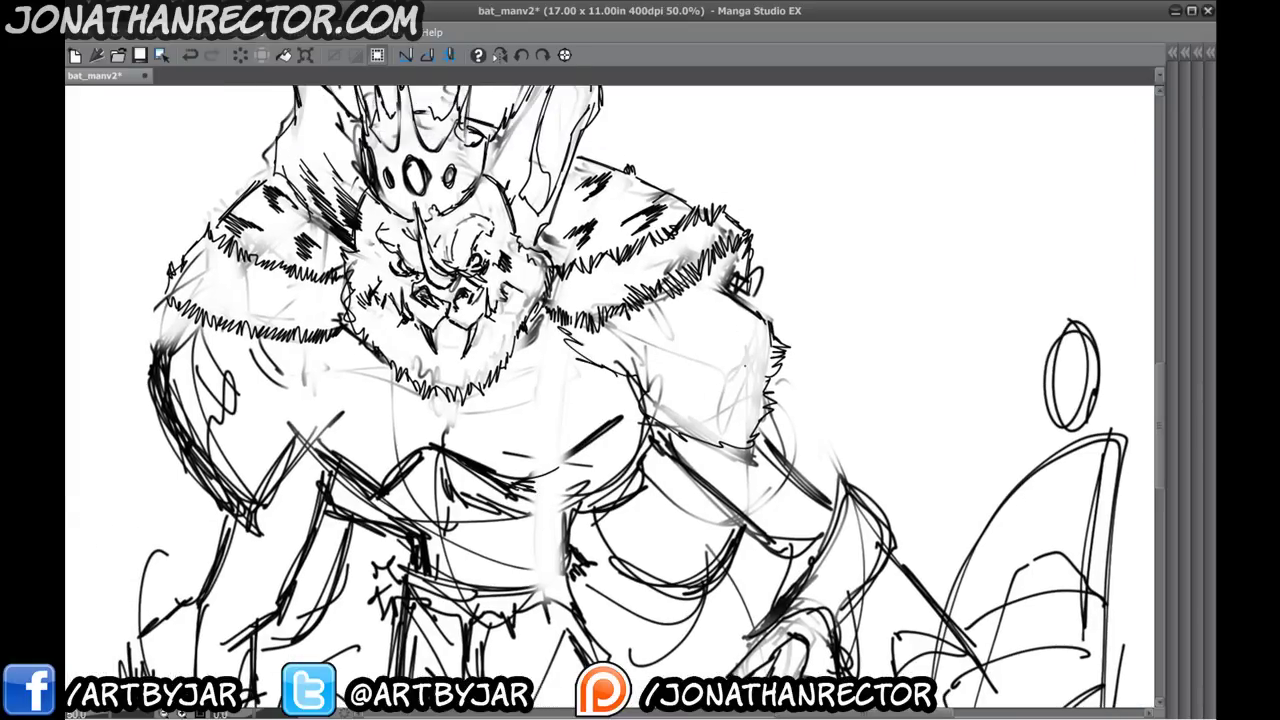
# - Sketch a broken curved contour line across the furred upper arm below the spotted cape
pyautogui.moveTo(758, 370); pyautogui.dragTo(722, 372)
pyautogui.moveTo(605, 450); pyautogui.dragTo(543, 368)
pyautogui.moveTo(684, 297); pyautogui.dragTo(584, 266)
pyautogui.moveTo(560, 426); pyautogui.dragTo(477, 309)
pyautogui.moveTo(561, 449)
pyautogui.mouseDown()
pyautogui.moveTo(561, 381)
pyautogui.moveTo(602, 343)
pyautogui.mouseUp()
pyautogui.moveTo(704, 301); pyautogui.dragTo(718, 315)
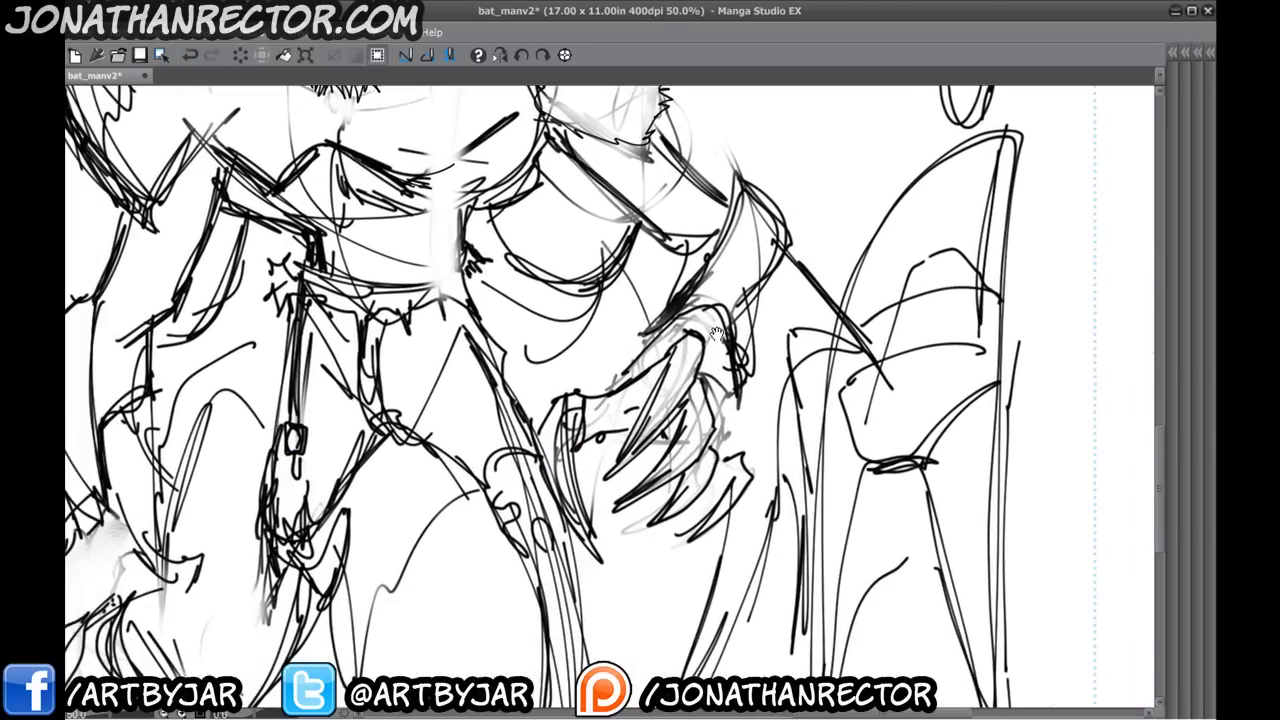
# - Erase the rough claws on the monster's hand beside the throne and redraw the first two as sharp, hatched claws
pyautogui.moveTo(692, 381)
pyautogui.mouseDown()
pyautogui.moveTo(675, 367)
pyautogui.moveTo(668, 380)
pyautogui.mouseUp()
pyautogui.moveTo(687, 467); pyautogui.dragTo(703, 476)
pyautogui.press('p')
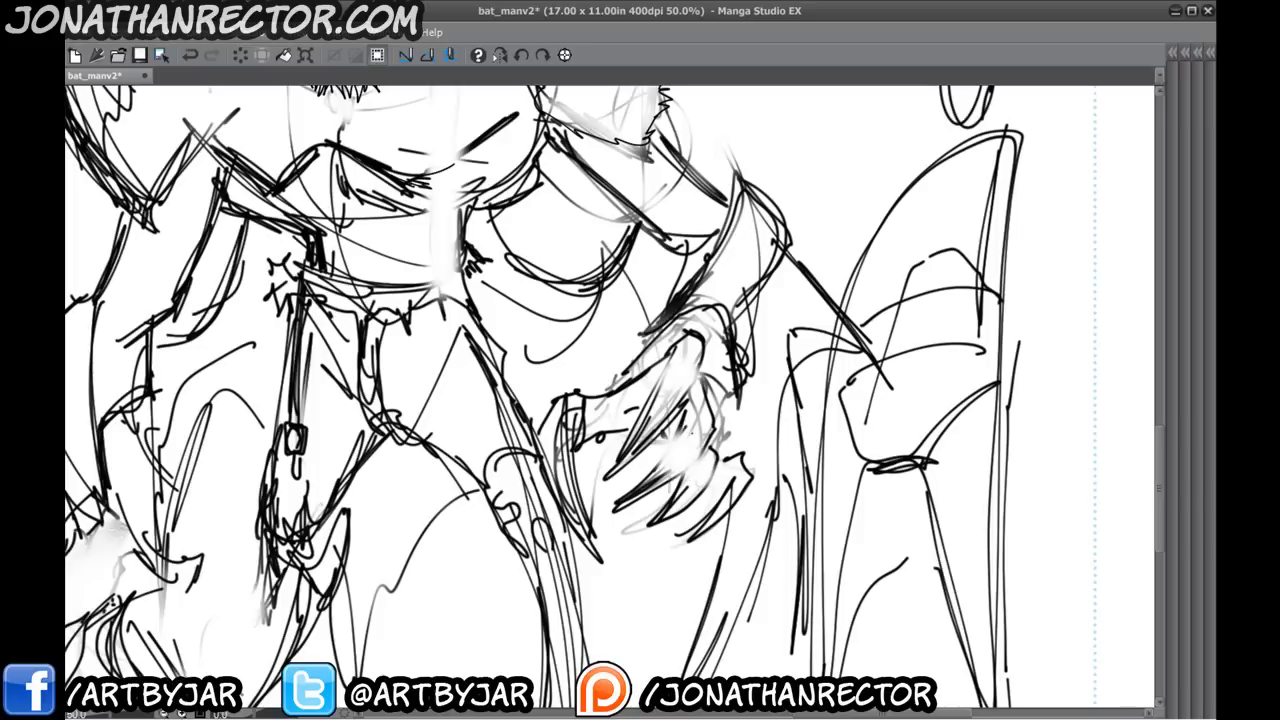
pyautogui.moveTo(685, 452); pyautogui.dragTo(705, 425)
pyautogui.moveTo(655, 415)
pyautogui.mouseDown()
pyautogui.moveTo(640, 480)
pyautogui.moveTo(720, 515)
pyautogui.moveTo(614, 462)
pyautogui.moveTo(678, 378)
pyautogui.moveTo(632, 460)
pyautogui.moveTo(596, 490)
pyautogui.mouseUp()
pyautogui.moveTo(626, 450)
pyautogui.mouseDown()
pyautogui.moveTo(590, 492)
pyautogui.moveTo(668, 384)
pyautogui.mouseUp()
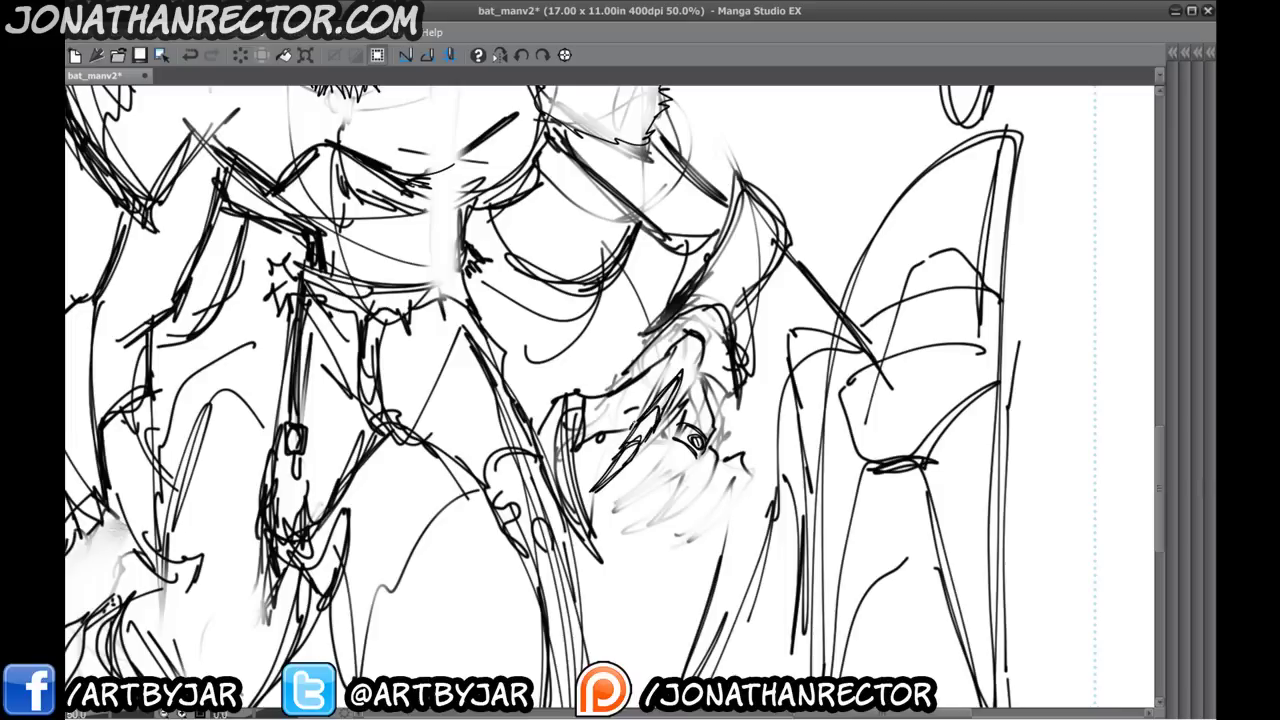
pyautogui.moveTo(630, 438)
pyautogui.mouseDown()
pyautogui.moveTo(684, 342)
pyautogui.moveTo(648, 438)
pyautogui.moveTo(600, 512)
pyautogui.moveTo(700, 456)
pyautogui.moveTo(638, 500)
pyautogui.moveTo(676, 440)
pyautogui.moveTo(634, 476)
pyautogui.mouseUp()
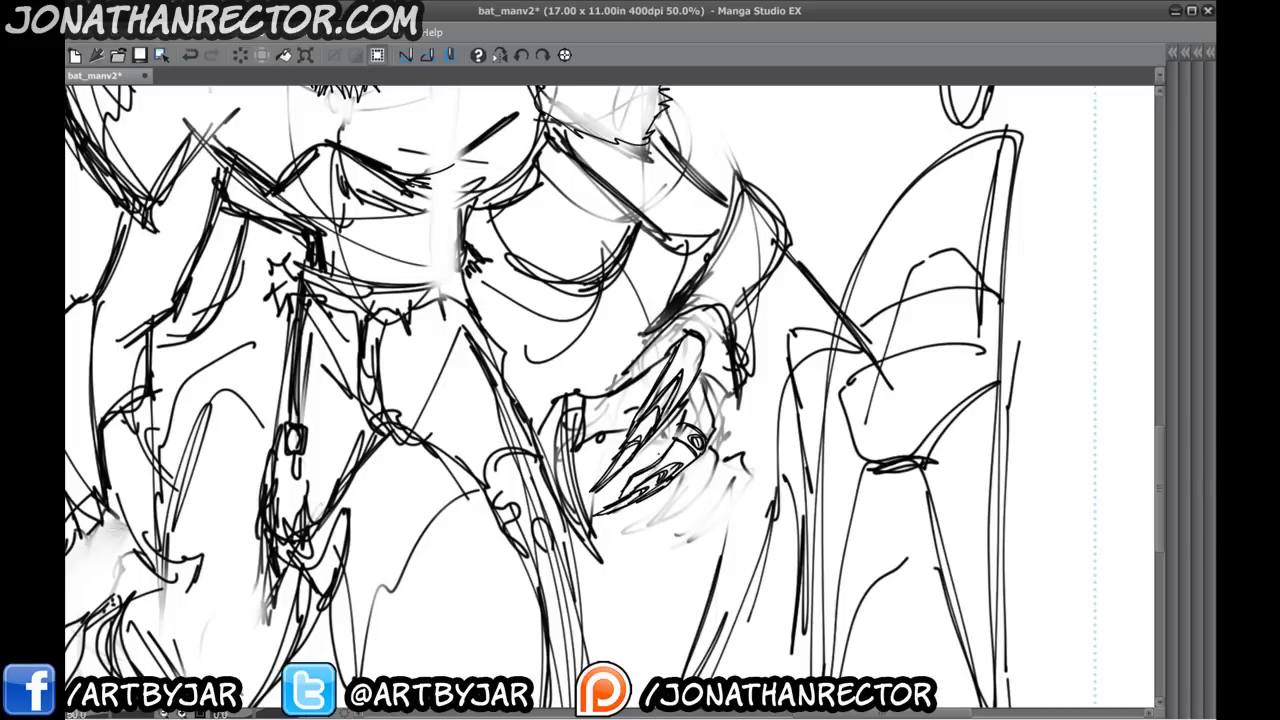
# - Draw the remaining two curved claws on the same hand and hatch their inner sides
pyautogui.scroll(-2, 610, 400)
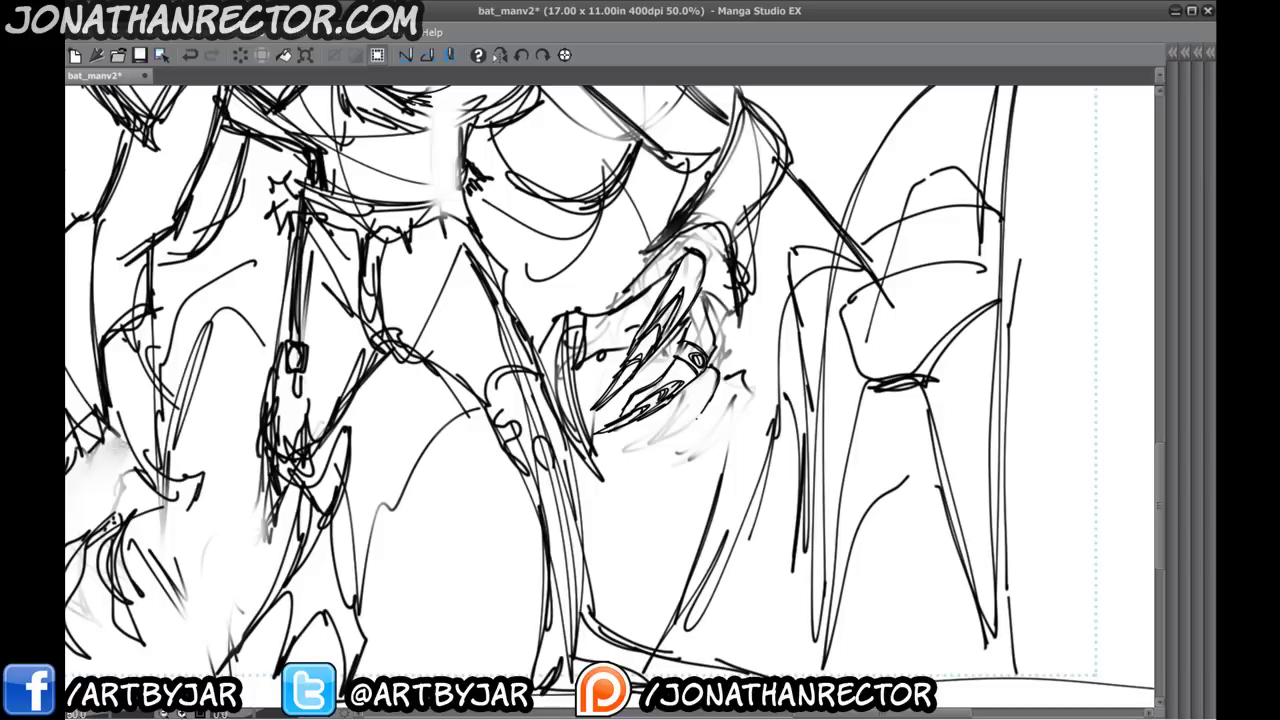
pyautogui.moveTo(690, 424); pyautogui.dragTo(614, 448)
pyautogui.moveTo(698, 408); pyautogui.dragTo(668, 426)
pyautogui.moveTo(698, 380); pyautogui.dragTo(678, 404)
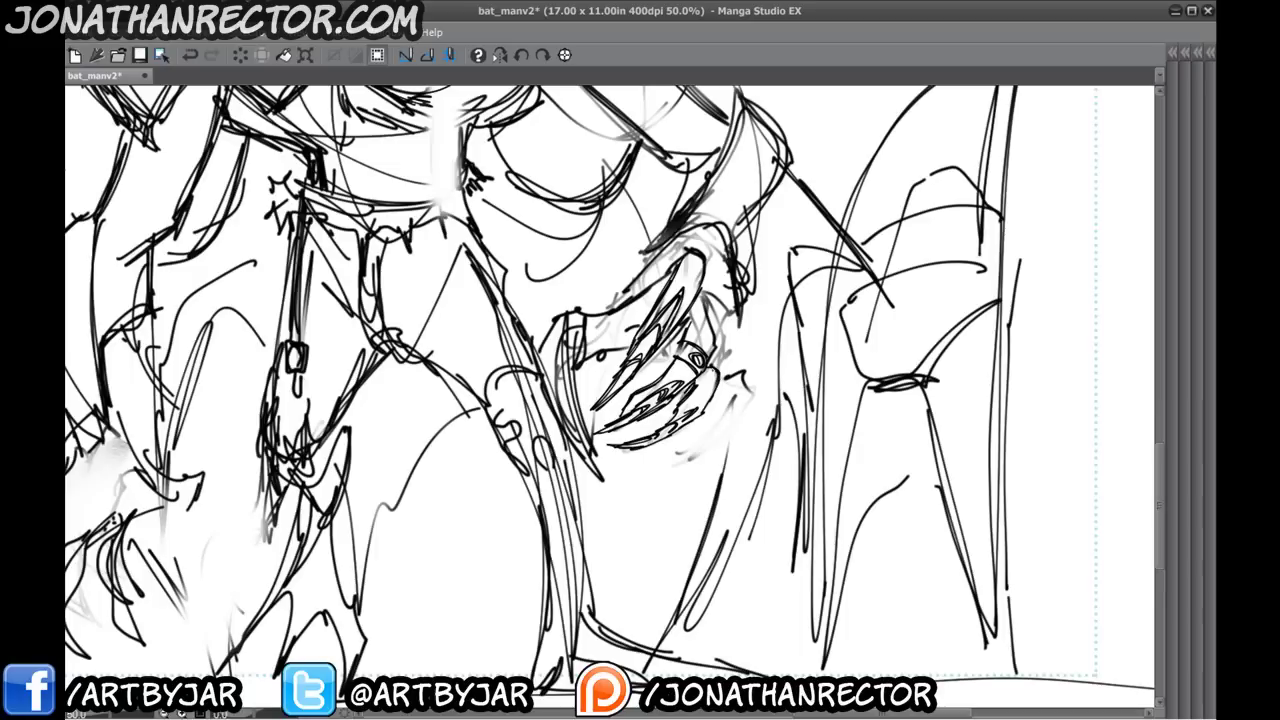
pyautogui.moveTo(746, 374)
pyautogui.mouseDown()
pyautogui.moveTo(738, 420)
pyautogui.moveTo(686, 462)
pyautogui.moveTo(658, 466)
pyautogui.moveTo(706, 444)
pyautogui.moveTo(740, 404)
pyautogui.mouseUp()
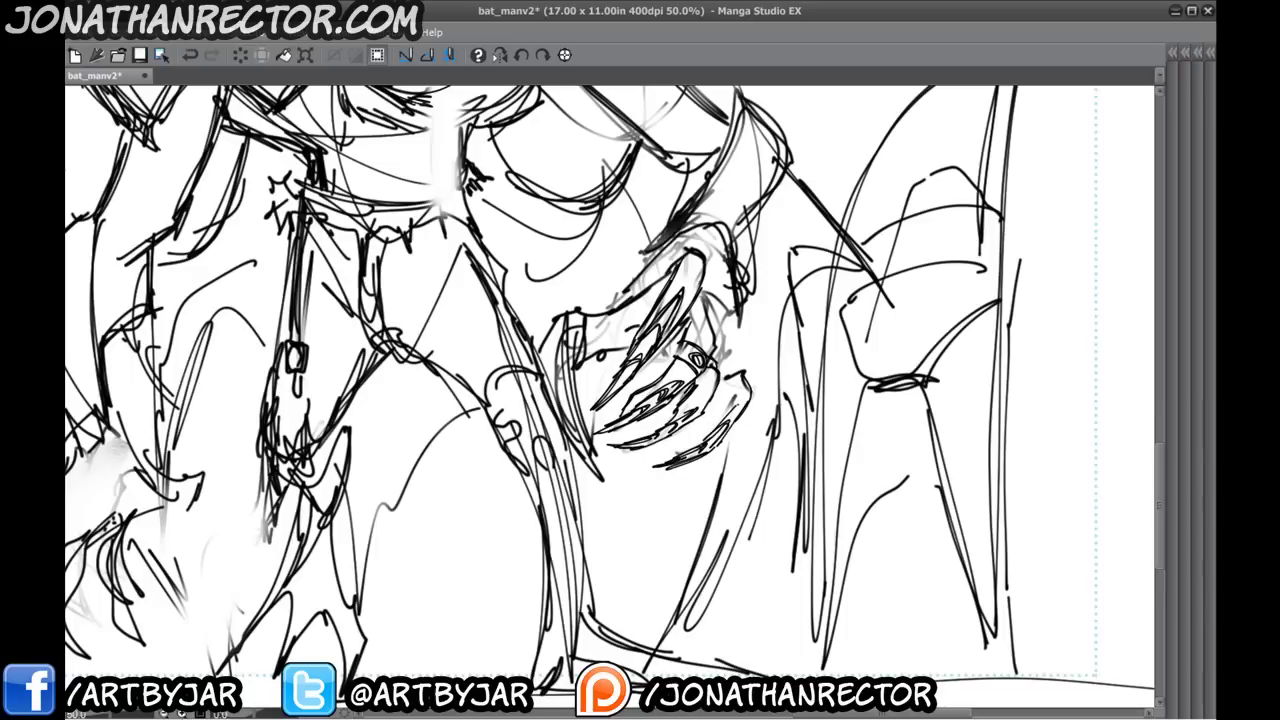
# - Erase the rough thumb and wrist-side lines of the clawed hand and redraw the thumb with a pointed claw
pyautogui.moveTo(612, 310); pyautogui.dragTo(590, 367)
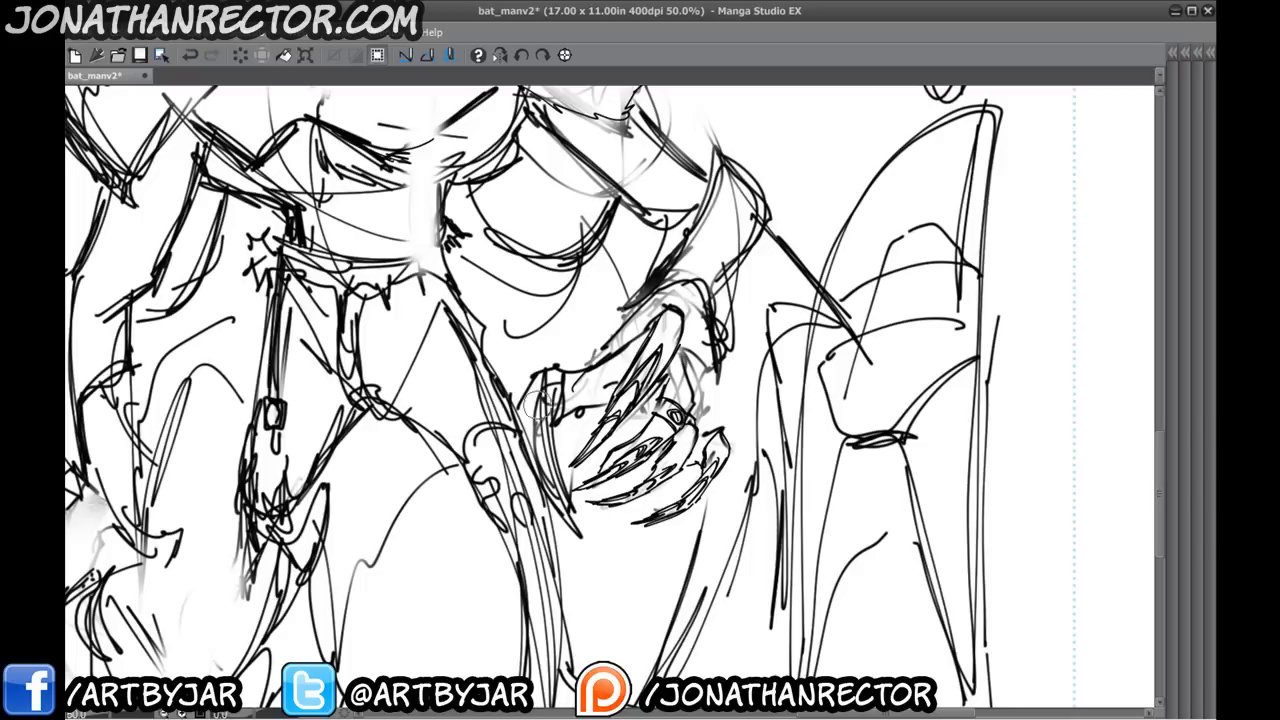
pyautogui.moveTo(538, 406)
pyautogui.mouseDown()
pyautogui.moveTo(546, 455)
pyautogui.moveTo(571, 406)
pyautogui.moveTo(531, 408)
pyautogui.moveTo(560, 520)
pyautogui.moveTo(588, 492)
pyautogui.mouseUp()
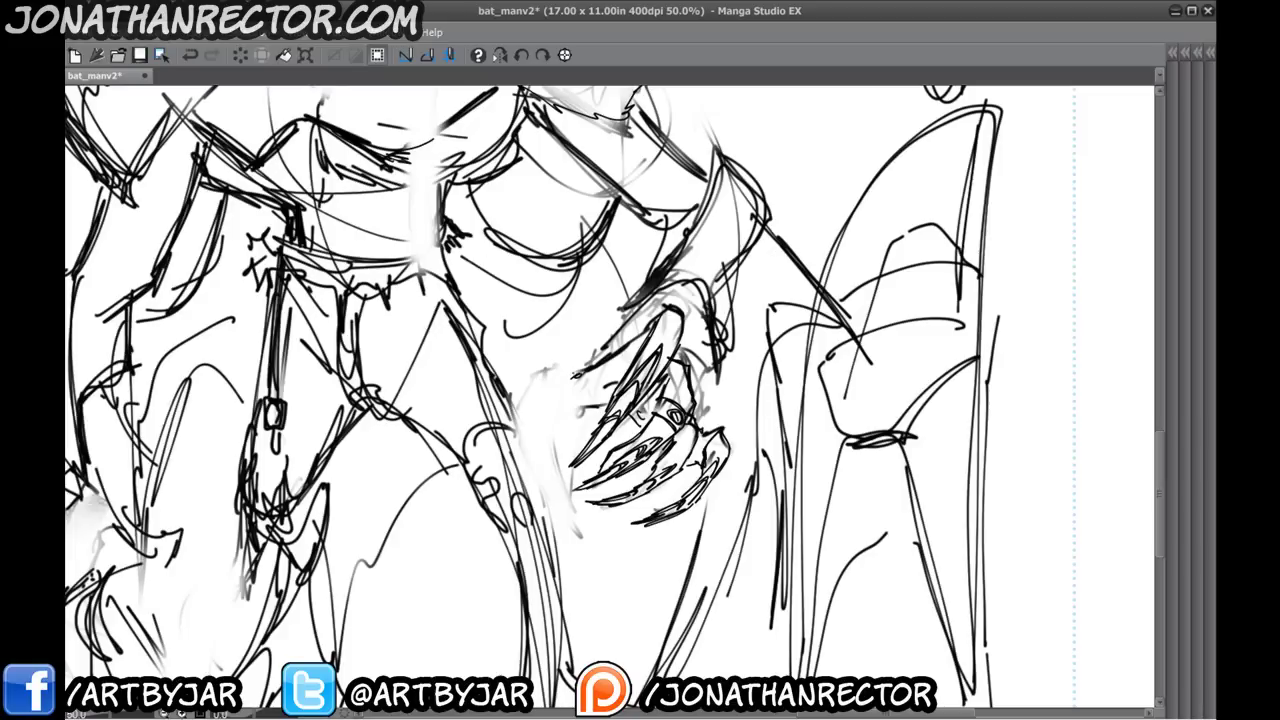
pyautogui.moveTo(531, 440); pyautogui.dragTo(565, 518)
pyautogui.moveTo(548, 468)
pyautogui.mouseDown()
pyautogui.moveTo(566, 520)
pyautogui.moveTo(562, 506)
pyautogui.mouseUp()
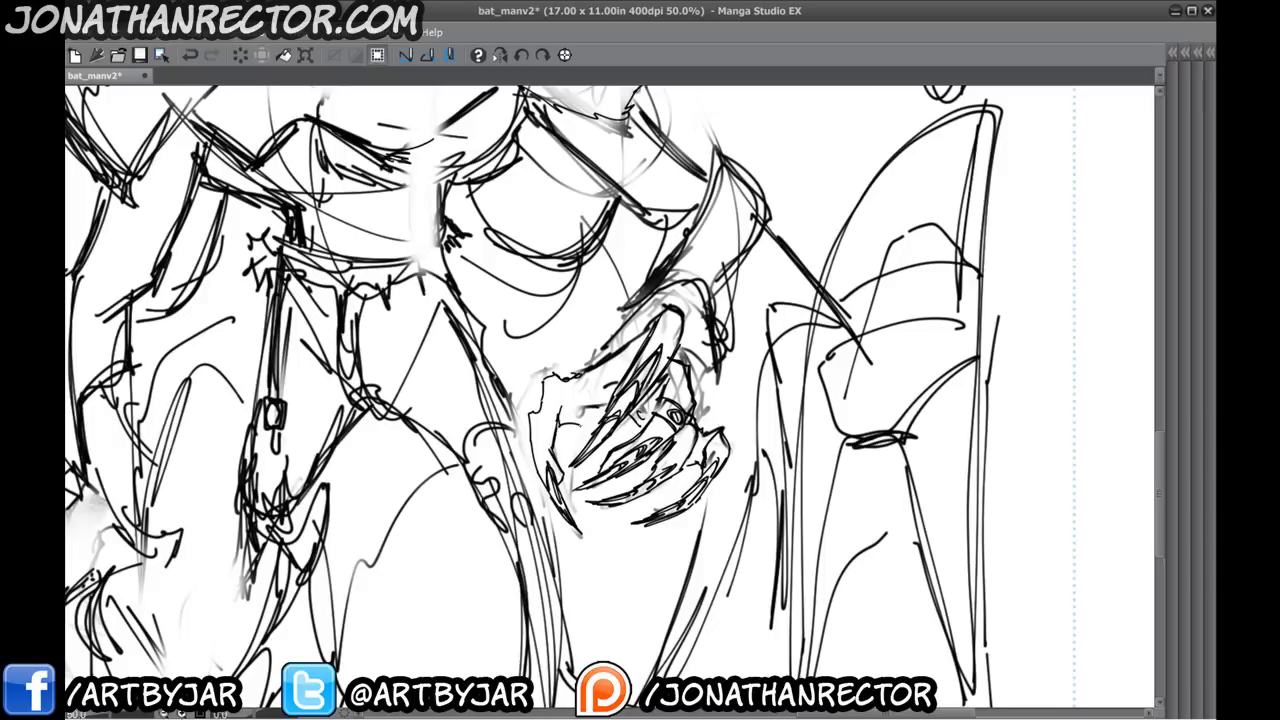
pyautogui.moveTo(548, 458); pyautogui.dragTo(536, 486)
pyautogui.moveTo(546, 436); pyautogui.dragTo(532, 464)
pyautogui.moveTo(534, 420); pyautogui.dragTo(562, 384)
# - Erase the rough forearm above the clawed hand and redraw its outline as a rounded contour
pyautogui.moveTo(455, 303)
pyautogui.mouseDown()
pyautogui.moveTo(450, 531)
pyautogui.moveTo(564, 437)
pyautogui.mouseUp()
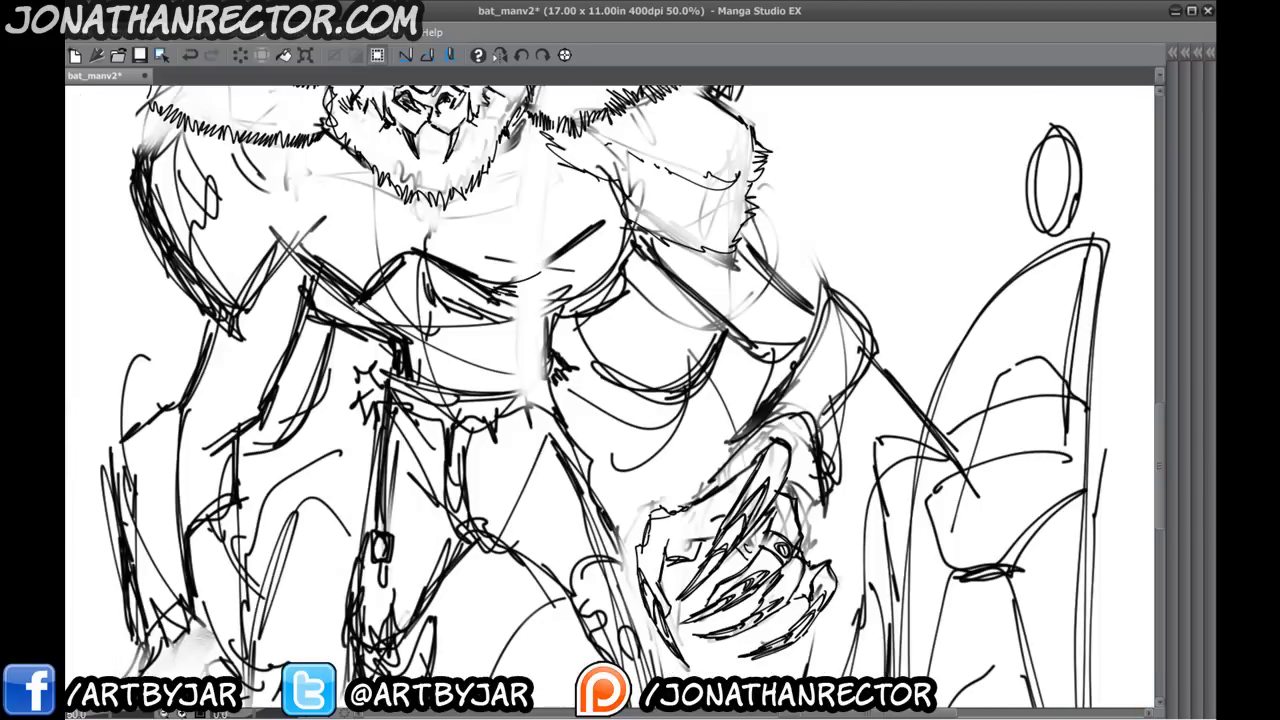
pyautogui.scroll(-1, 357, 311)
pyautogui.scroll(1, 357, 310)
pyautogui.moveTo(746, 440); pyautogui.dragTo(691, 496)
pyautogui.moveTo(684, 367); pyautogui.dragTo(589, 359)
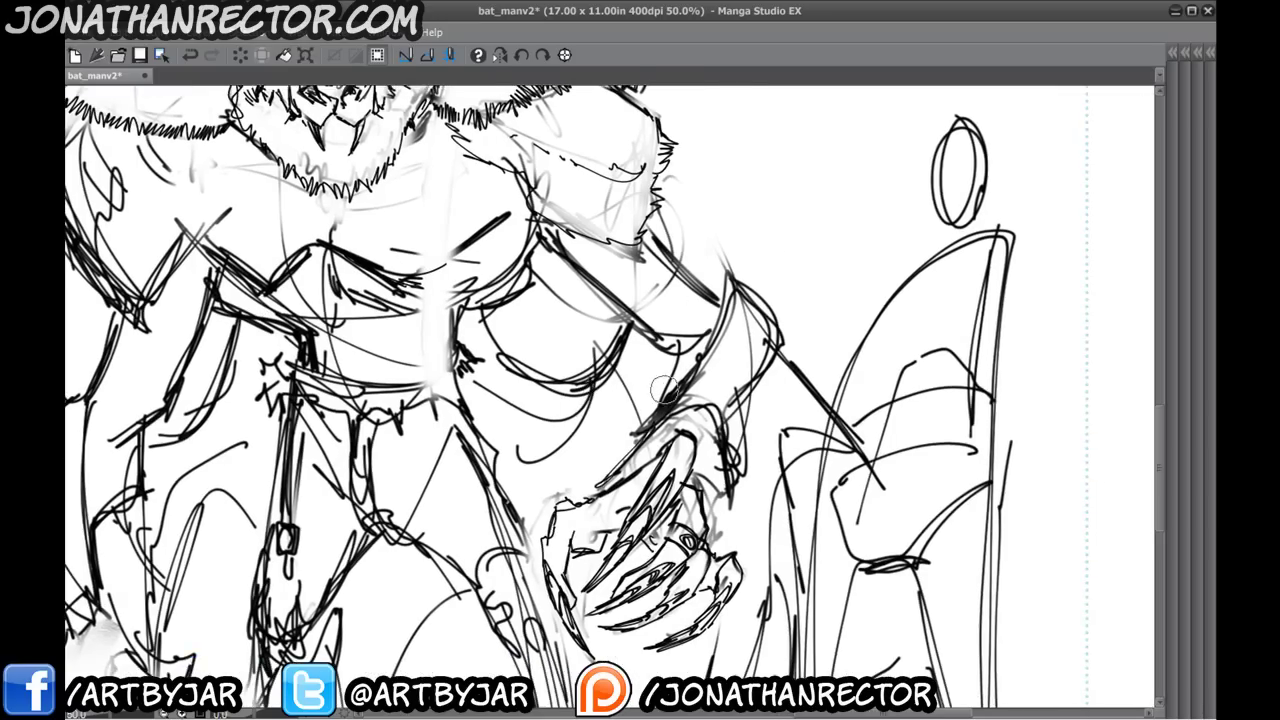
pyautogui.moveTo(653, 423); pyautogui.dragTo(681, 381)
pyautogui.moveTo(714, 341); pyautogui.dragTo(648, 426)
pyautogui.moveTo(648, 426)
pyautogui.mouseDown()
pyautogui.moveTo(779, 275)
pyautogui.moveTo(752, 420)
pyautogui.moveTo(726, 346)
pyautogui.mouseUp()
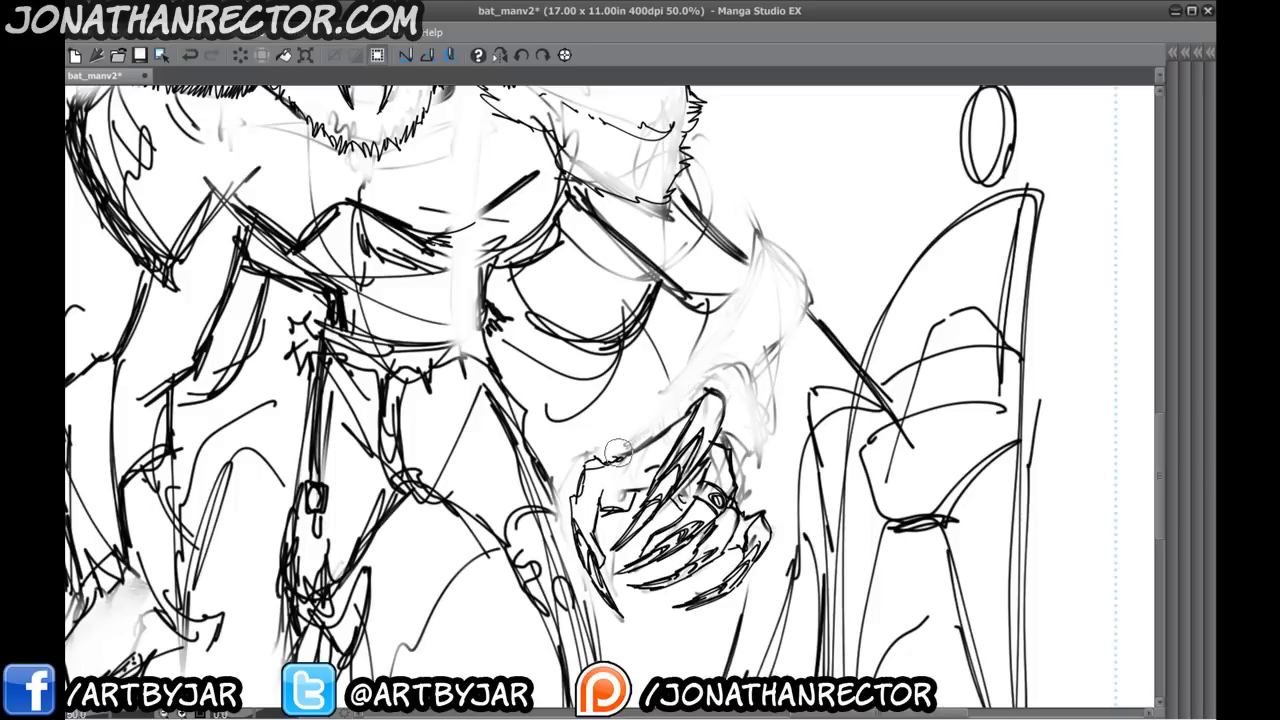
pyautogui.moveTo(620, 453)
pyautogui.mouseDown()
pyautogui.moveTo(678, 396)
pyautogui.moveTo(717, 319)
pyautogui.moveTo(756, 298)
pyautogui.moveTo(788, 390)
pyautogui.moveTo(738, 506)
pyautogui.moveTo(778, 392)
pyautogui.moveTo(788, 306)
pyautogui.moveTo(704, 342)
pyautogui.mouseUp()
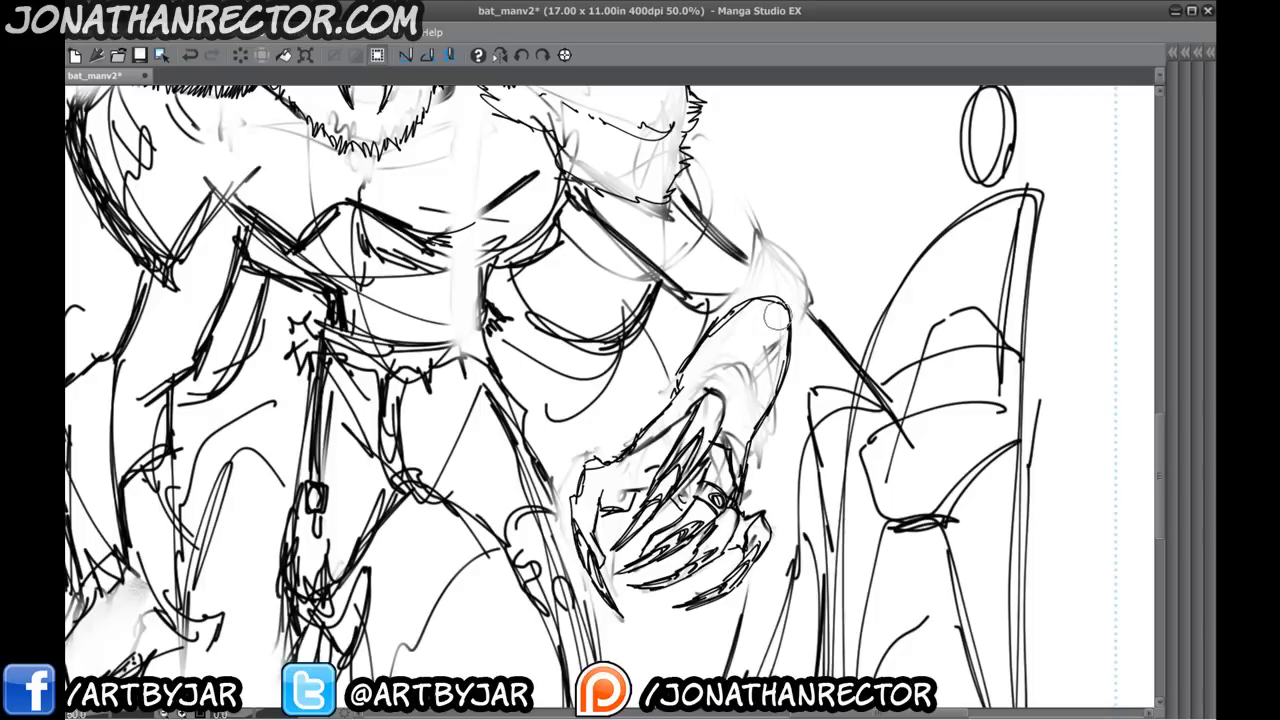
# - Draw two curved spikes along the outer forearm and add a jagged fur tuft at the elbow
pyautogui.moveTo(778, 316)
pyautogui.mouseDown()
pyautogui.moveTo(776, 374)
pyautogui.moveTo(787, 352)
pyautogui.mouseUp()
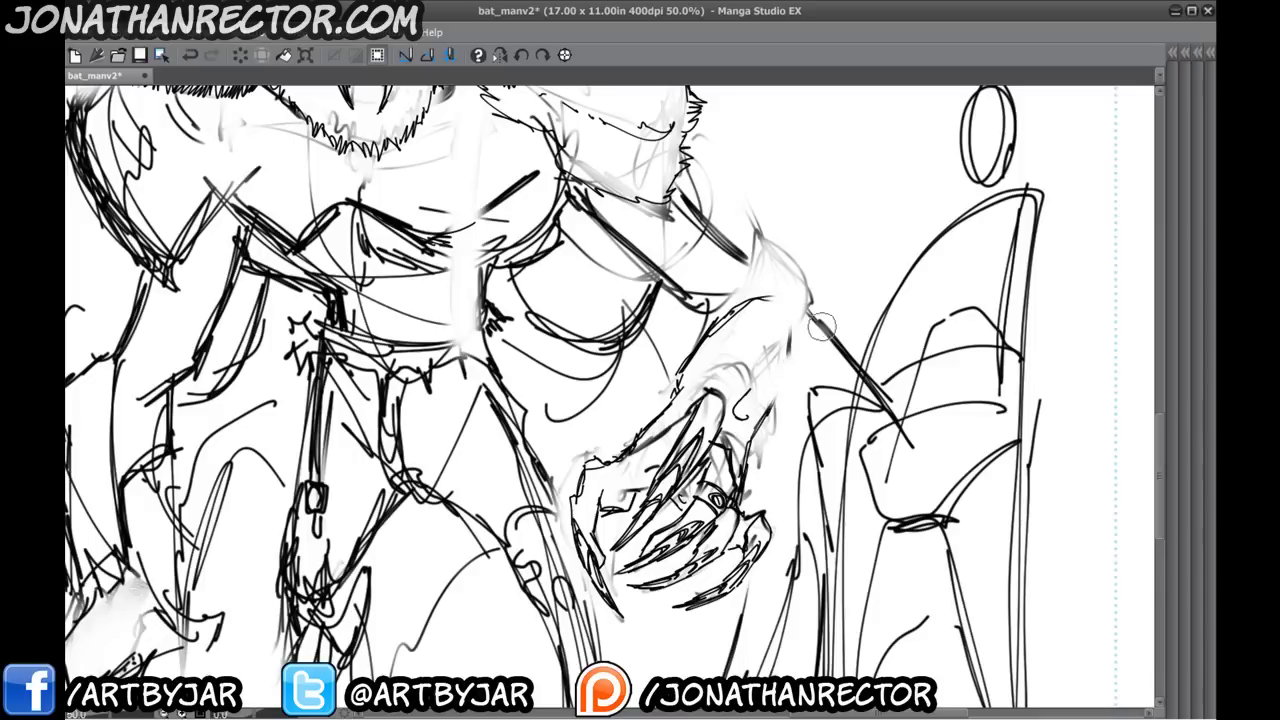
pyautogui.moveTo(749, 391)
pyautogui.mouseDown()
pyautogui.moveTo(816, 332)
pyautogui.moveTo(736, 420)
pyautogui.mouseUp()
pyautogui.moveTo(814, 335)
pyautogui.mouseDown()
pyautogui.moveTo(732, 420)
pyautogui.moveTo(835, 200)
pyautogui.moveTo(784, 325)
pyautogui.mouseUp()
pyautogui.moveTo(835, 208); pyautogui.dragTo(792, 320)
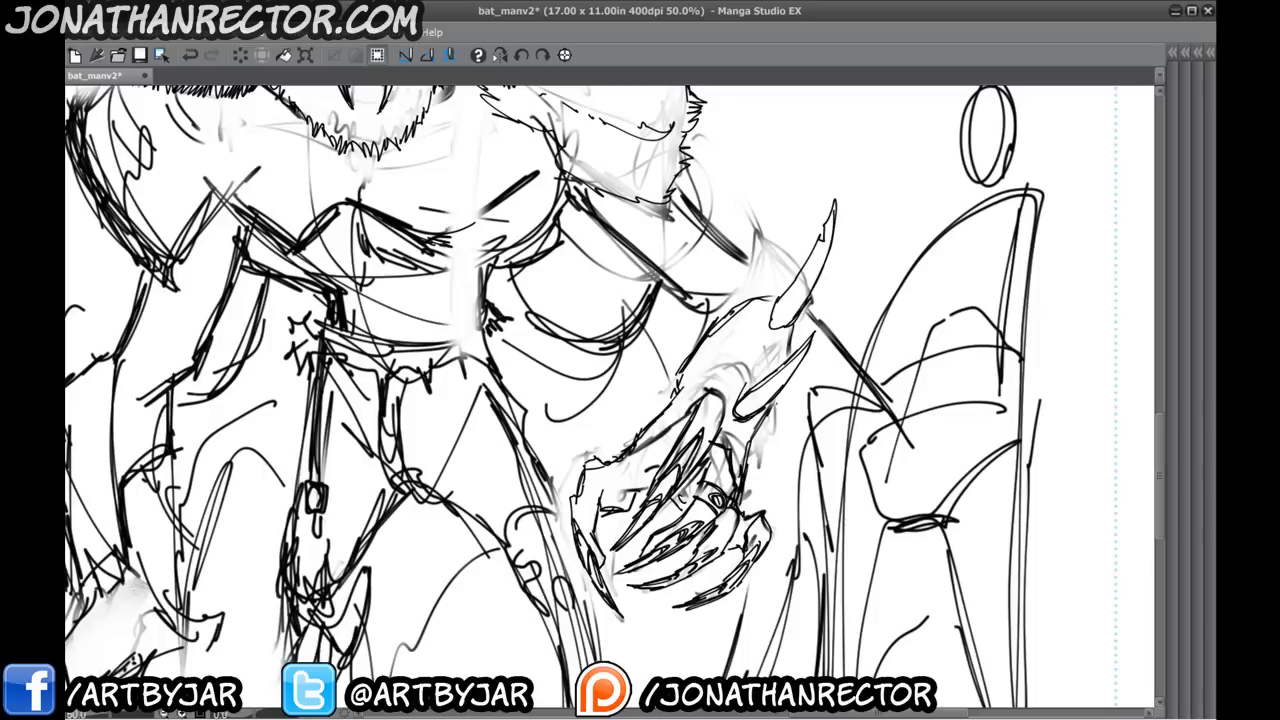
pyautogui.moveTo(776, 403); pyautogui.dragTo(745, 473)
pyautogui.moveTo(774, 297)
pyautogui.mouseDown()
pyautogui.moveTo(678, 390)
pyautogui.moveTo(722, 318)
pyautogui.moveTo(770, 296)
pyautogui.moveTo(793, 354)
pyautogui.mouseUp()
pyautogui.moveTo(790, 376); pyautogui.dragTo(766, 438)
pyautogui.moveTo(548, 401); pyautogui.dragTo(449, 485)
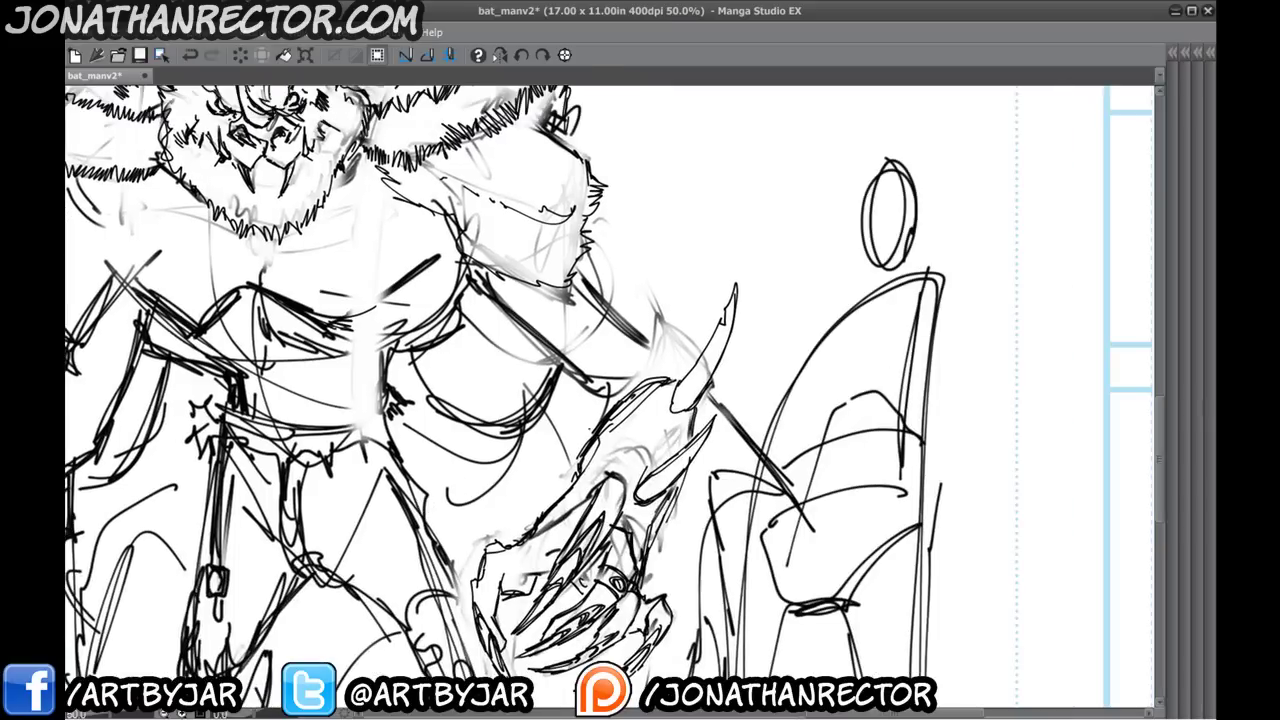
pyautogui.moveTo(600, 396)
pyautogui.mouseDown()
pyautogui.moveTo(636, 381)
pyautogui.moveTo(656, 326)
pyautogui.moveTo(634, 322)
pyautogui.mouseUp()
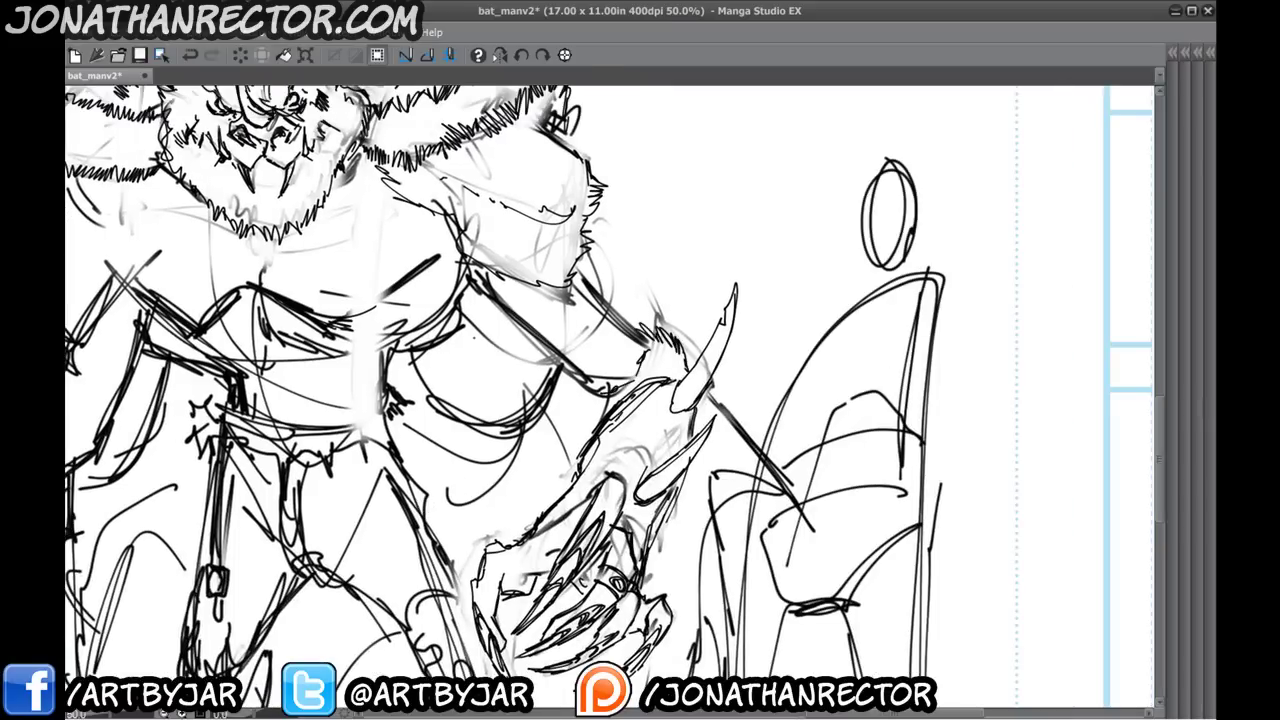
# - Erase and redraw the upper arm's edges between the shoulder fur and the elbow tuft, and save the drawing
pyautogui.moveTo(375, 393); pyautogui.dragTo(453, 457)
pyautogui.moveTo(668, 448); pyautogui.dragTo(562, 344)
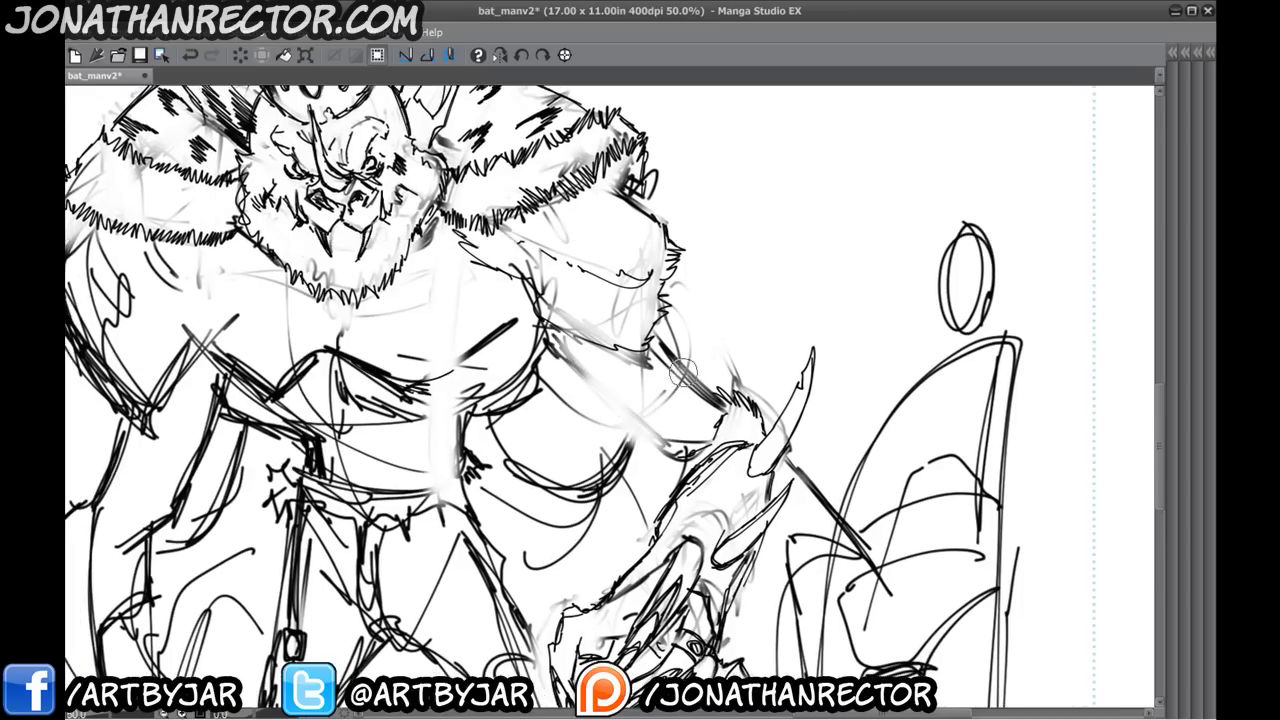
pyautogui.moveTo(690, 386); pyautogui.dragTo(670, 362)
pyautogui.moveTo(684, 450); pyautogui.dragTo(560, 348)
pyautogui.moveTo(648, 440); pyautogui.dragTo(562, 346)
pyautogui.moveTo(671, 351); pyautogui.dragTo(719, 405)
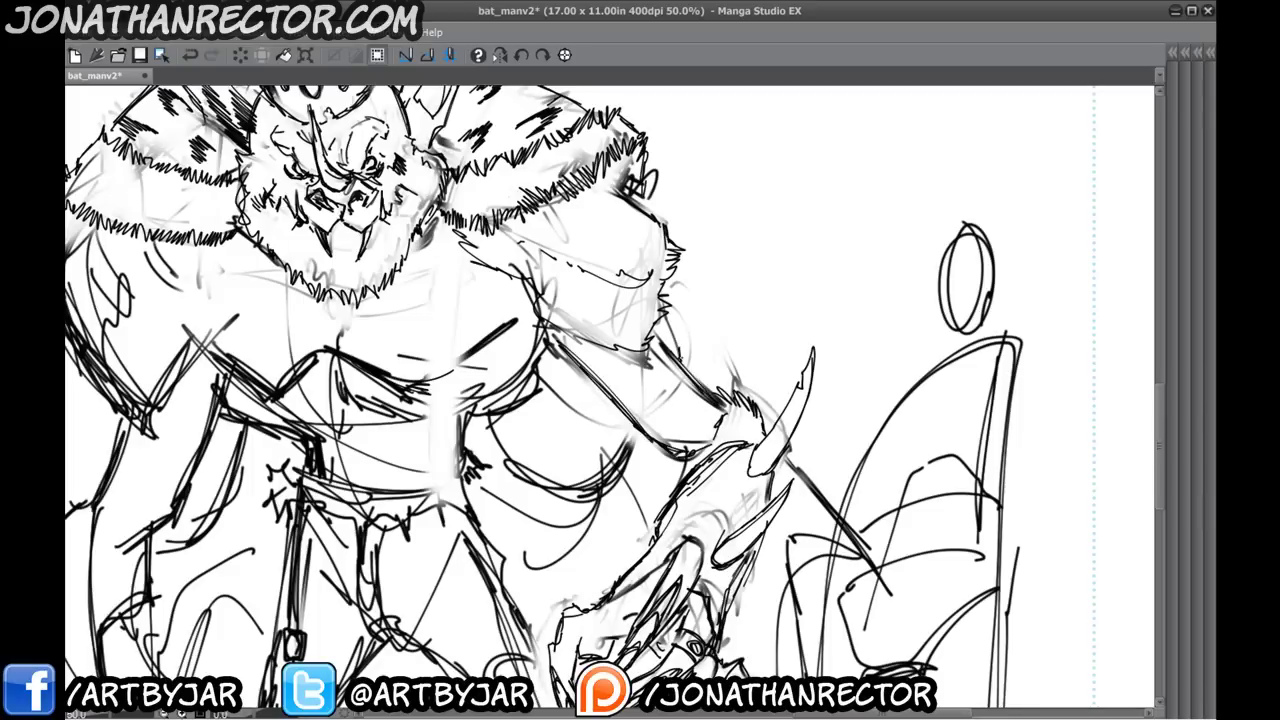
pyautogui.moveTo(658, 318)
pyautogui.mouseDown()
pyautogui.moveTo(690, 375)
pyautogui.moveTo(729, 407)
pyautogui.mouseUp()
pyautogui.scroll(-2, 669, 389)
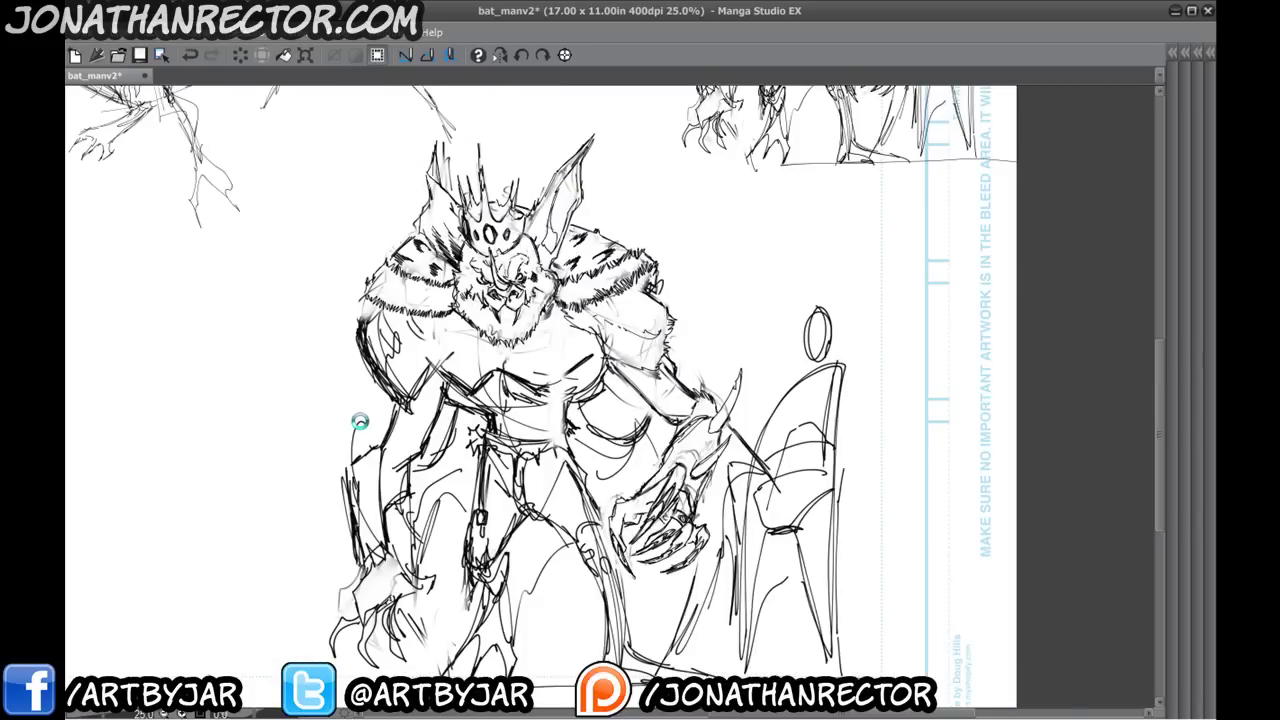
pyautogui.hotkey('ctrl', 's')
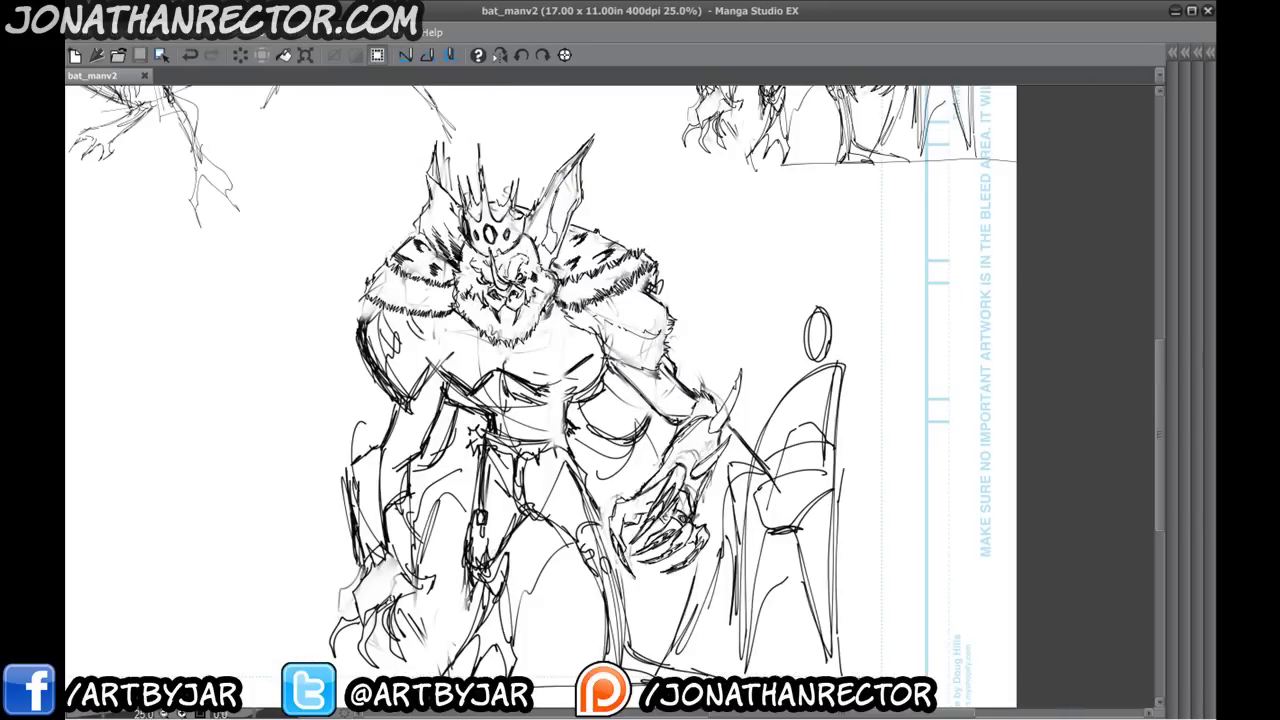
pyautogui.moveTo(457, 318); pyautogui.dragTo(481, 348)
pyautogui.moveTo(471, 294); pyautogui.dragTo(485, 412)
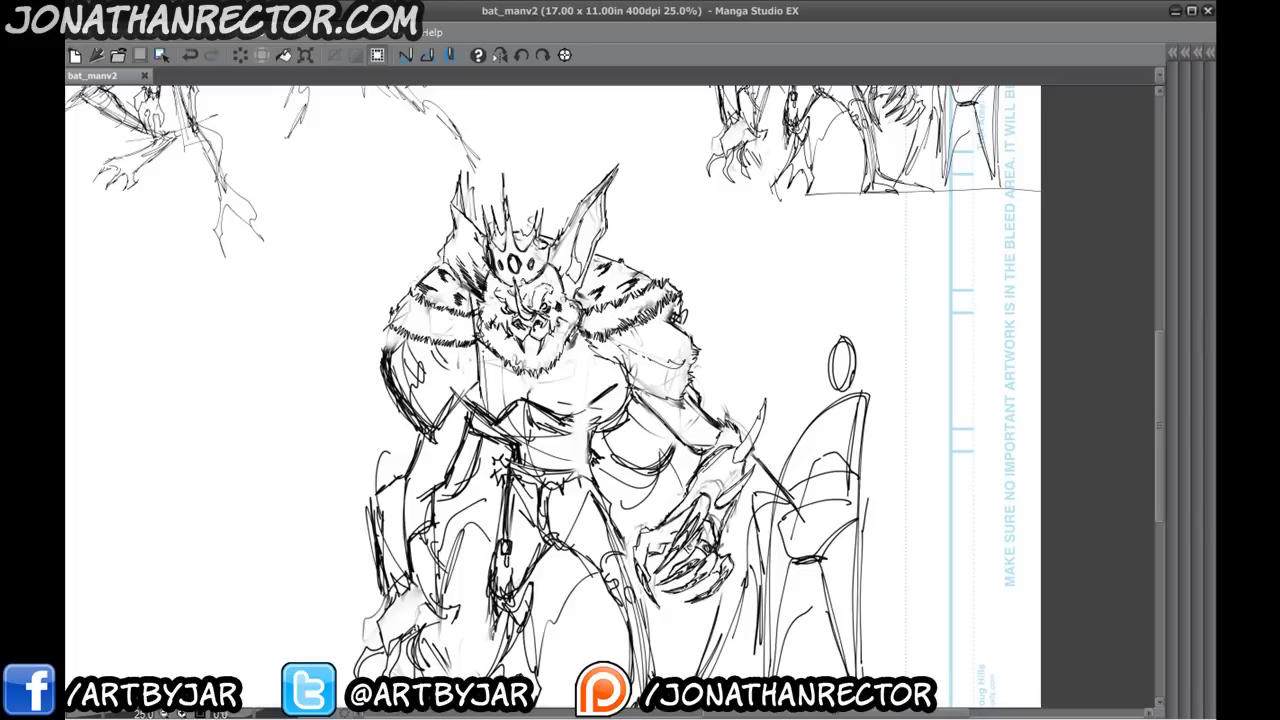
pyautogui.moveTo(481, 348); pyautogui.dragTo(489, 416)
pyautogui.moveTo(483, 356); pyautogui.dragTo(499, 450)
pyautogui.moveTo(491, 382)
pyautogui.mouseDown()
pyautogui.moveTo(551, 348)
pyautogui.moveTo(579, 292)
pyautogui.mouseUp()
pyautogui.moveTo(578, 328)
pyautogui.mouseDown()
pyautogui.moveTo(580, 436)
pyautogui.moveTo(566, 456)
pyautogui.mouseUp()
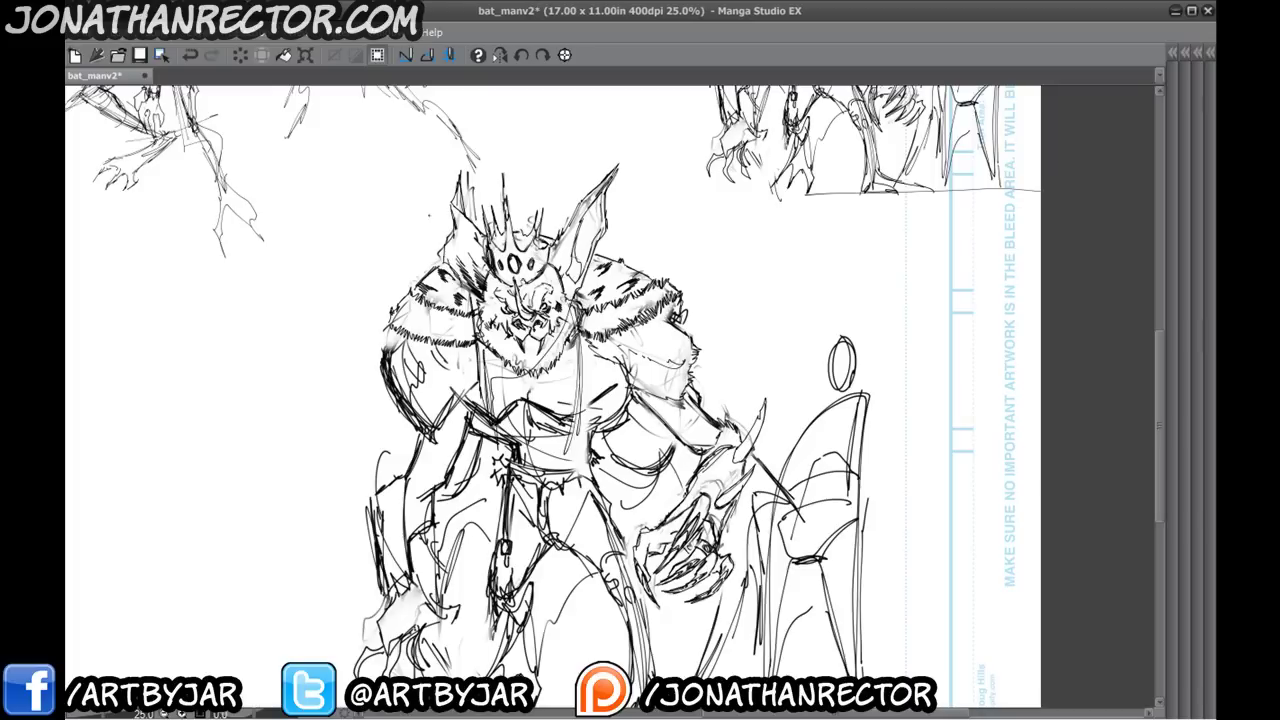
# - Erase the outer fur edges beside the face and draw long thin strands hanging from both sides of the crown to the chest
pyautogui.scroll(2, 329, 277)
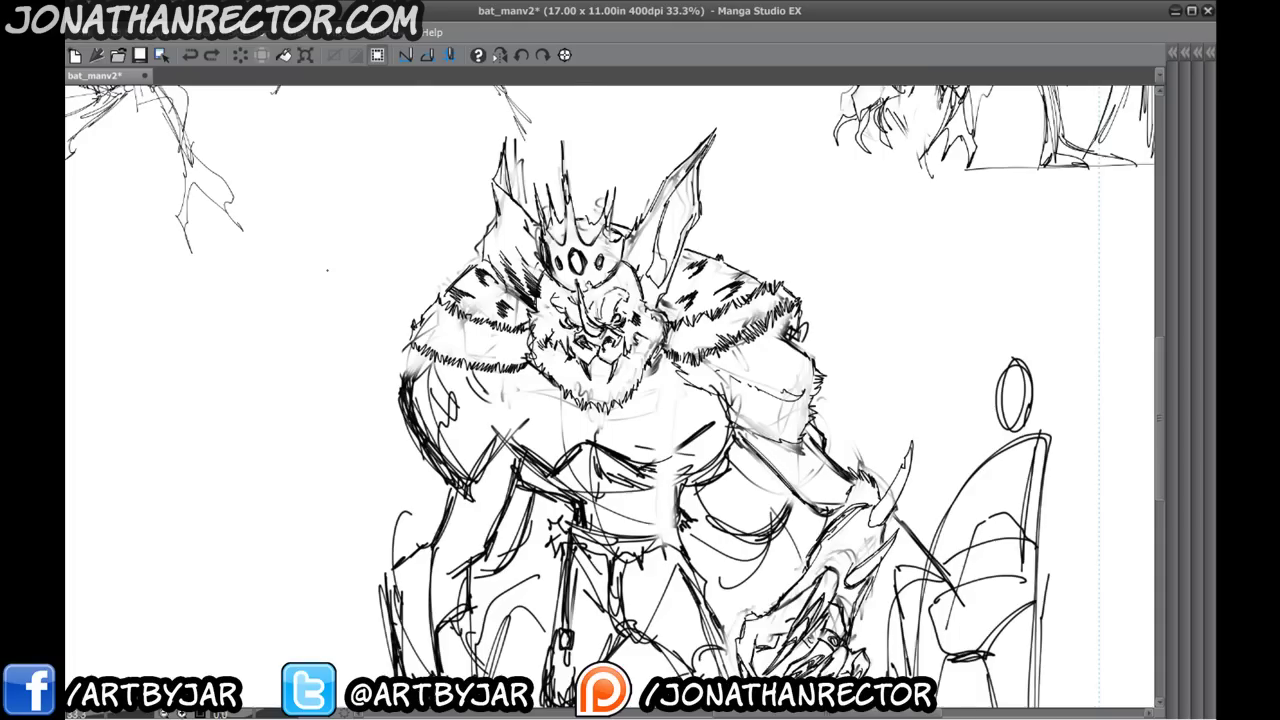
pyautogui.moveTo(588, 471); pyautogui.dragTo(473, 373)
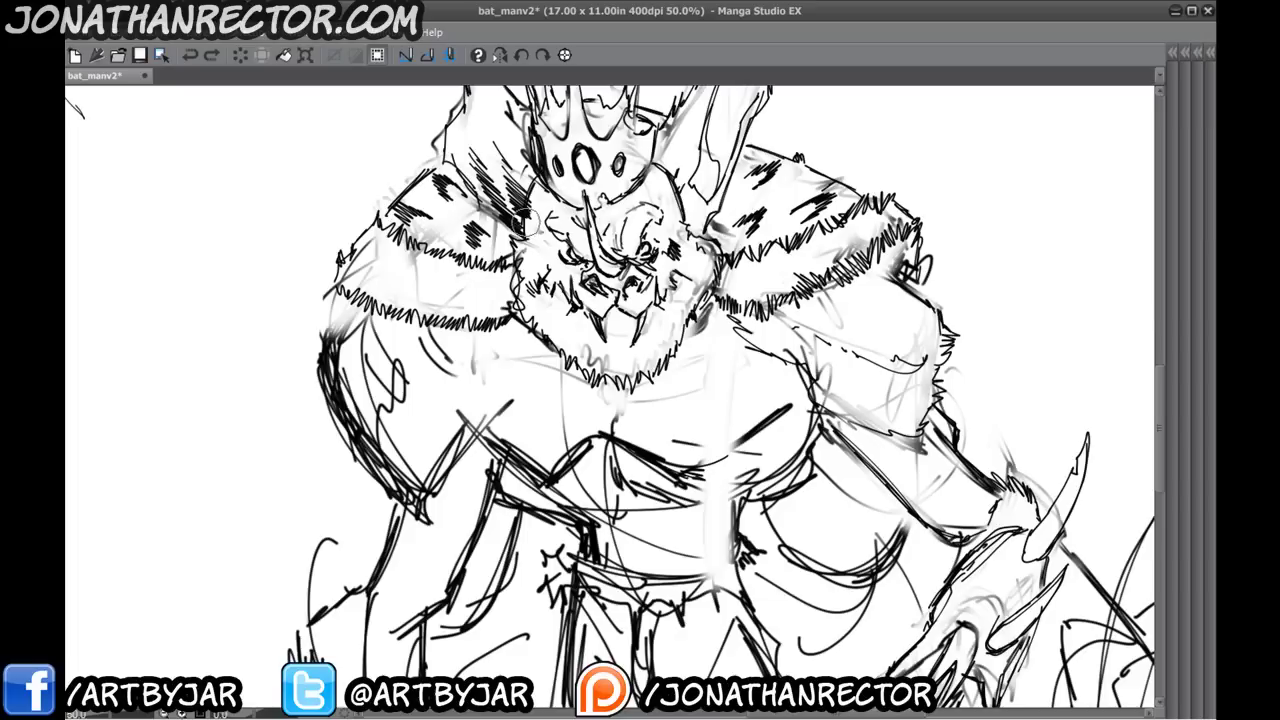
pyautogui.moveTo(525, 224); pyautogui.dragTo(531, 331)
pyautogui.moveTo(528, 267); pyautogui.dragTo(528, 331)
pyautogui.moveTo(523, 164); pyautogui.dragTo(524, 234)
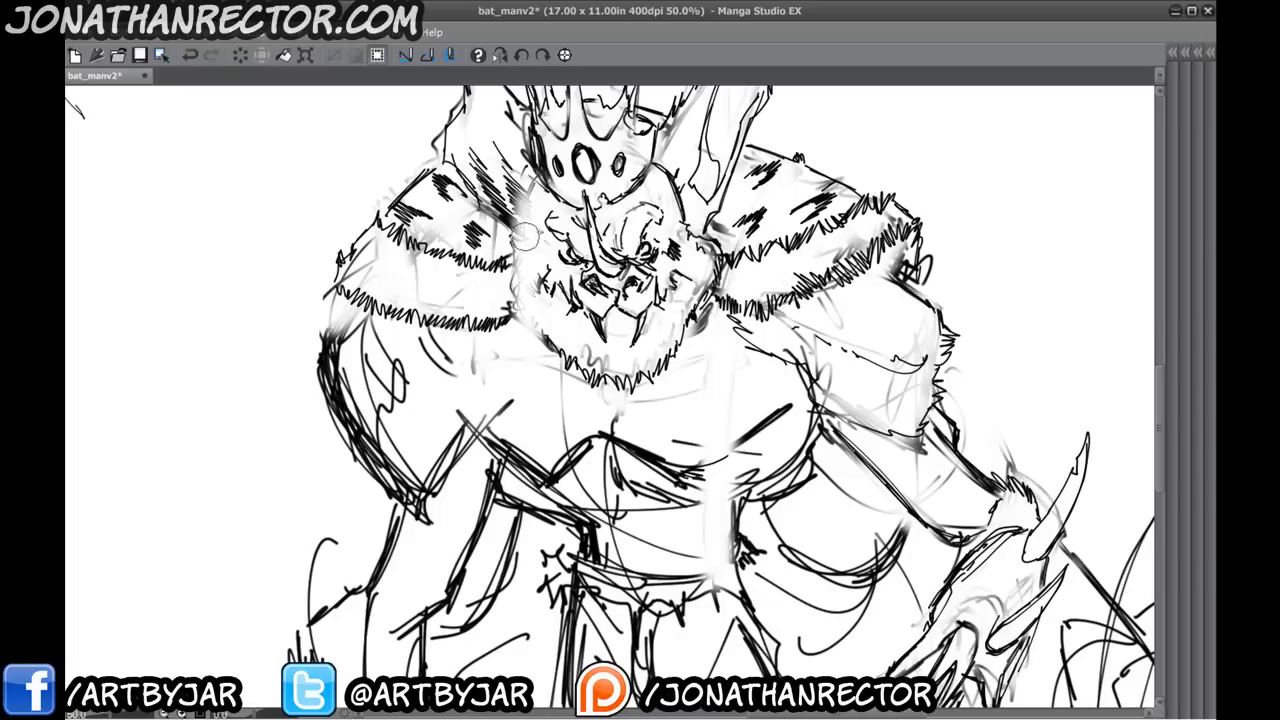
pyautogui.moveTo(541, 171); pyautogui.dragTo(528, 312)
pyautogui.moveTo(529, 220); pyautogui.dragTo(526, 358)
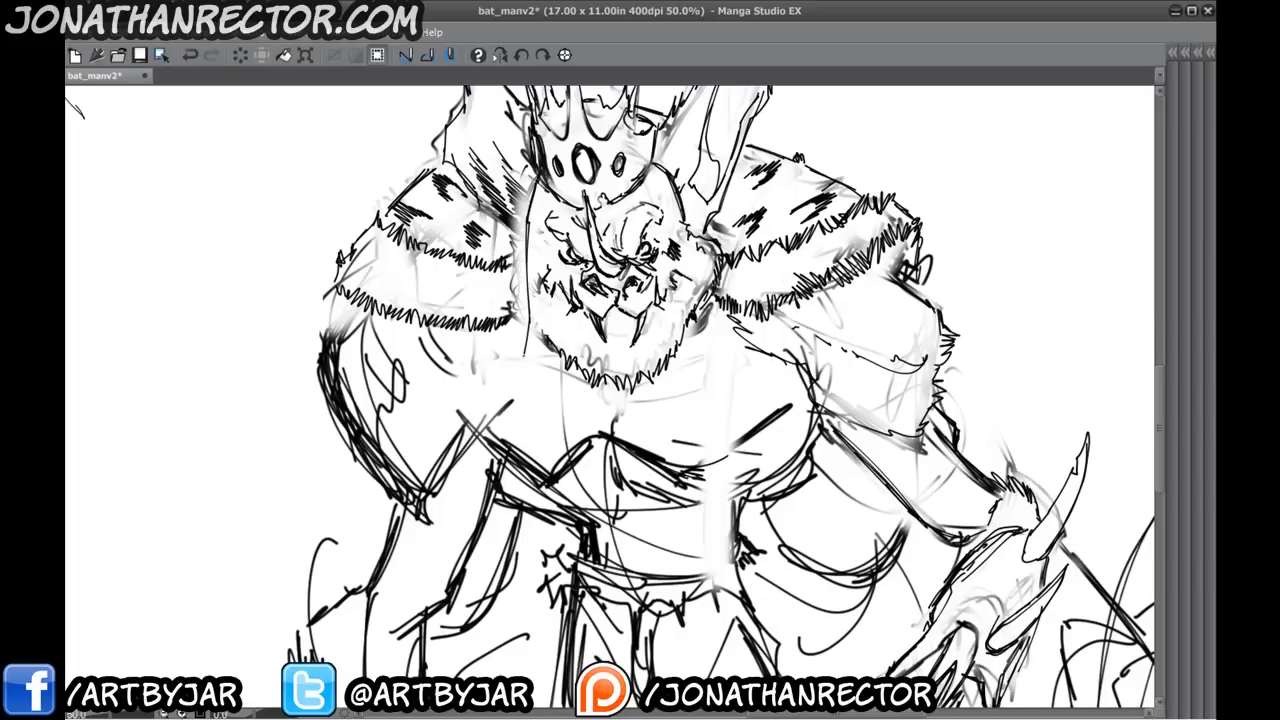
pyautogui.moveTo(524, 256); pyautogui.dragTo(524, 362)
pyautogui.moveTo(522, 164); pyautogui.dragTo(521, 314)
pyautogui.moveTo(518, 200); pyautogui.dragTo(532, 446)
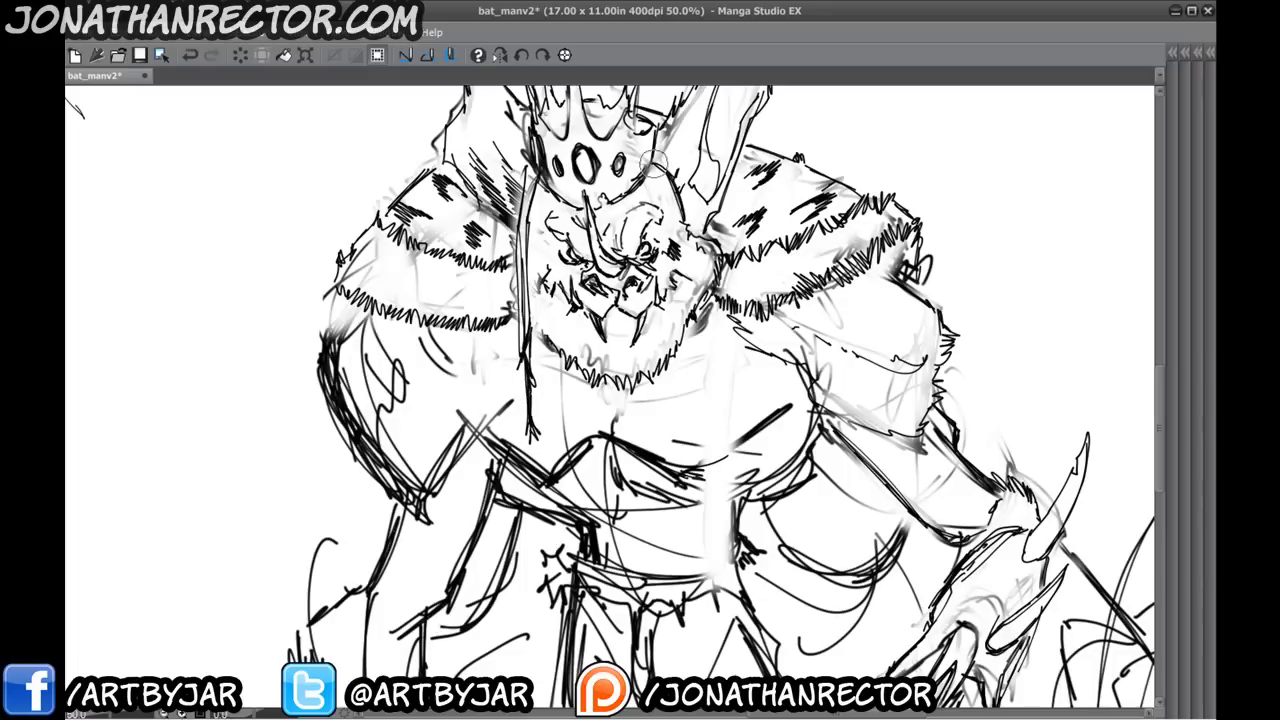
pyautogui.moveTo(655, 165)
pyautogui.mouseDown()
pyautogui.moveTo(691, 242)
pyautogui.moveTo(704, 322)
pyautogui.mouseUp()
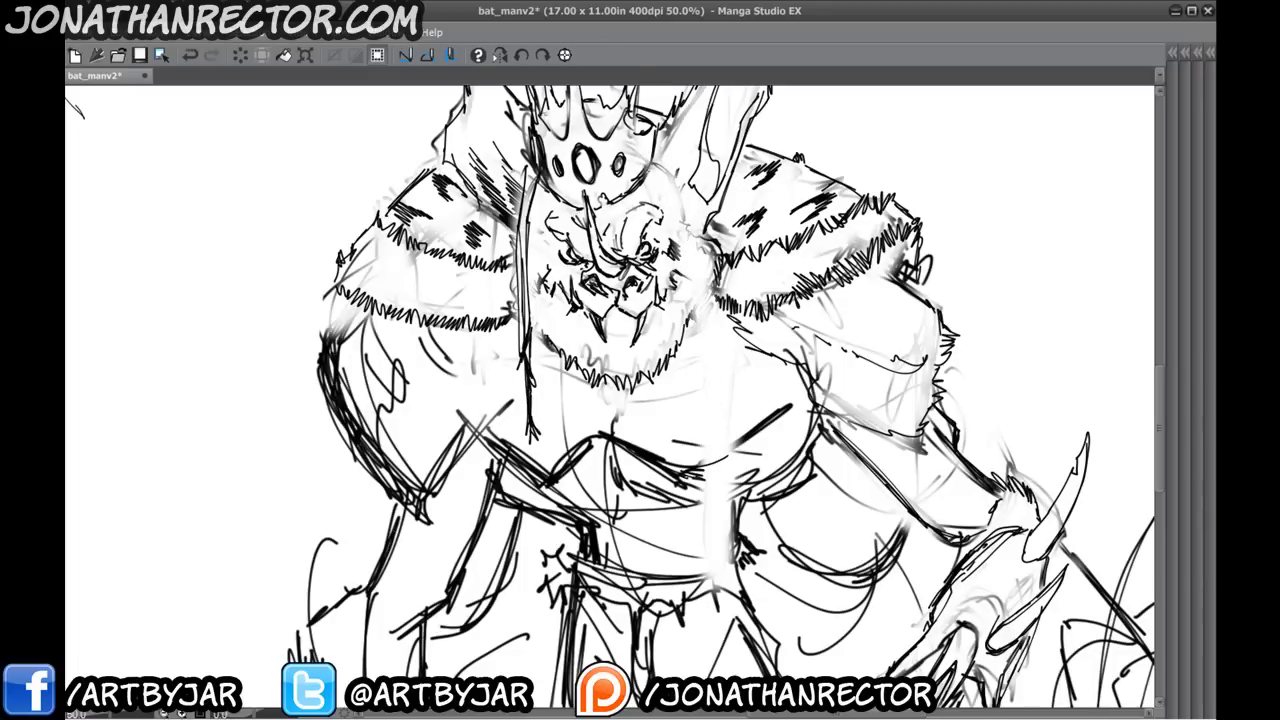
pyautogui.moveTo(651, 168)
pyautogui.mouseDown()
pyautogui.moveTo(690, 300)
pyautogui.moveTo(690, 408)
pyautogui.moveTo(673, 205)
pyautogui.moveTo(704, 346)
pyautogui.moveTo(690, 426)
pyautogui.moveTo(700, 324)
pyautogui.moveTo(704, 336)
pyautogui.mouseUp()
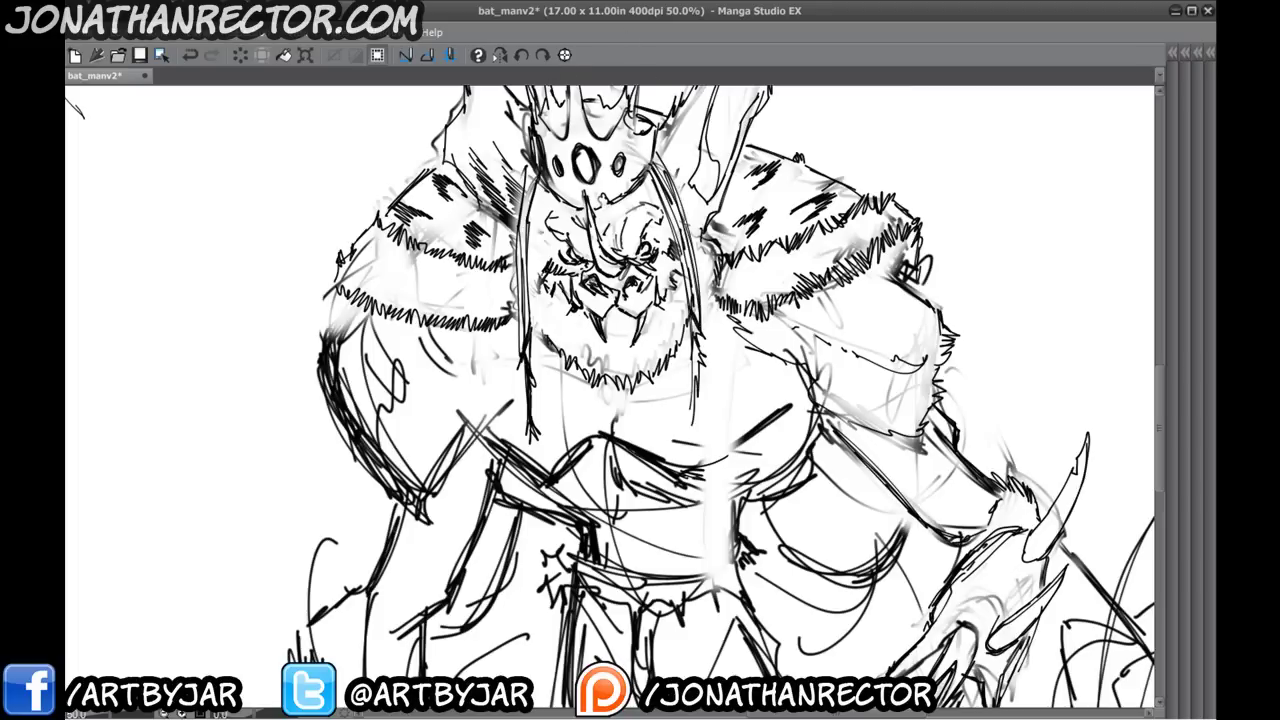
# - Darken the cheek fur on both sides of the face with short hatching and add small beads to the hanging strands
pyautogui.moveTo(644, 272); pyautogui.dragTo(680, 254)
pyautogui.moveTo(550, 262); pyautogui.dragTo(537, 283)
pyautogui.moveTo(700, 255); pyautogui.dragTo(696, 235)
pyautogui.moveTo(714, 279); pyautogui.dragTo(703, 314)
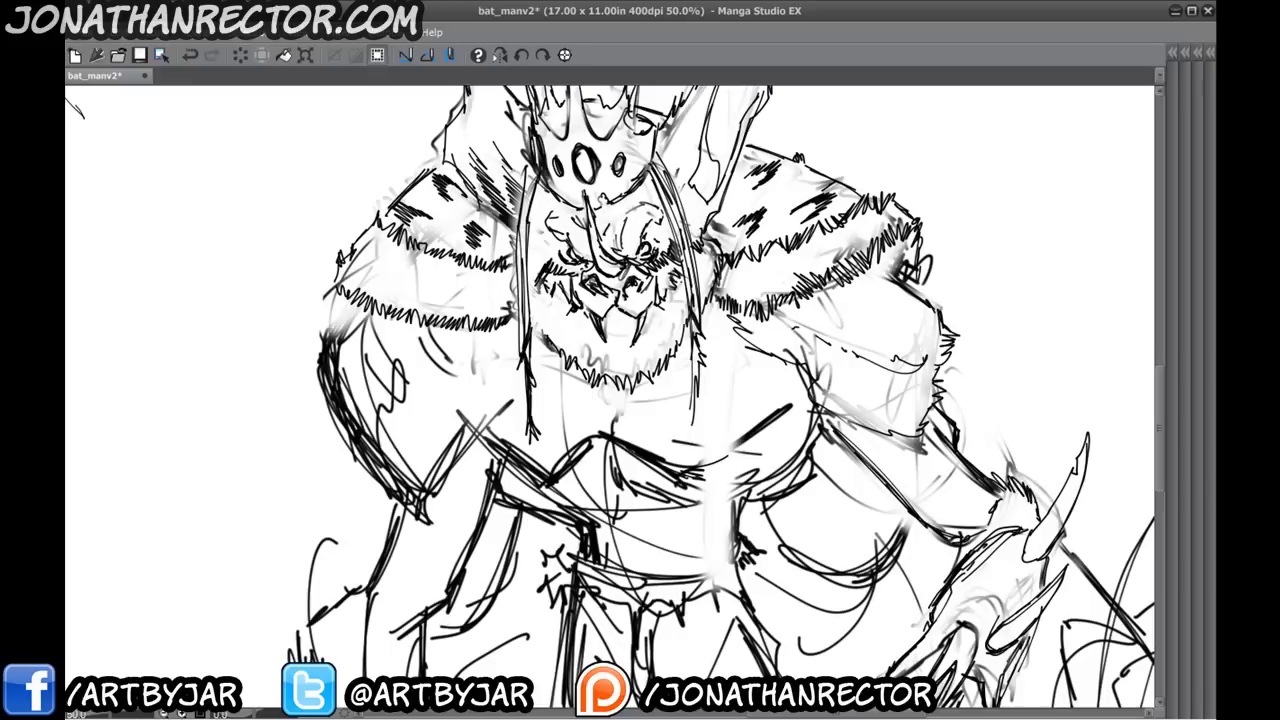
pyautogui.moveTo(541, 261); pyautogui.dragTo(551, 273)
pyautogui.moveTo(535, 257); pyautogui.dragTo(545, 269)
pyautogui.moveTo(529, 245)
pyautogui.mouseDown()
pyautogui.moveTo(543, 259)
pyautogui.moveTo(482, 292)
pyautogui.mouseUp()
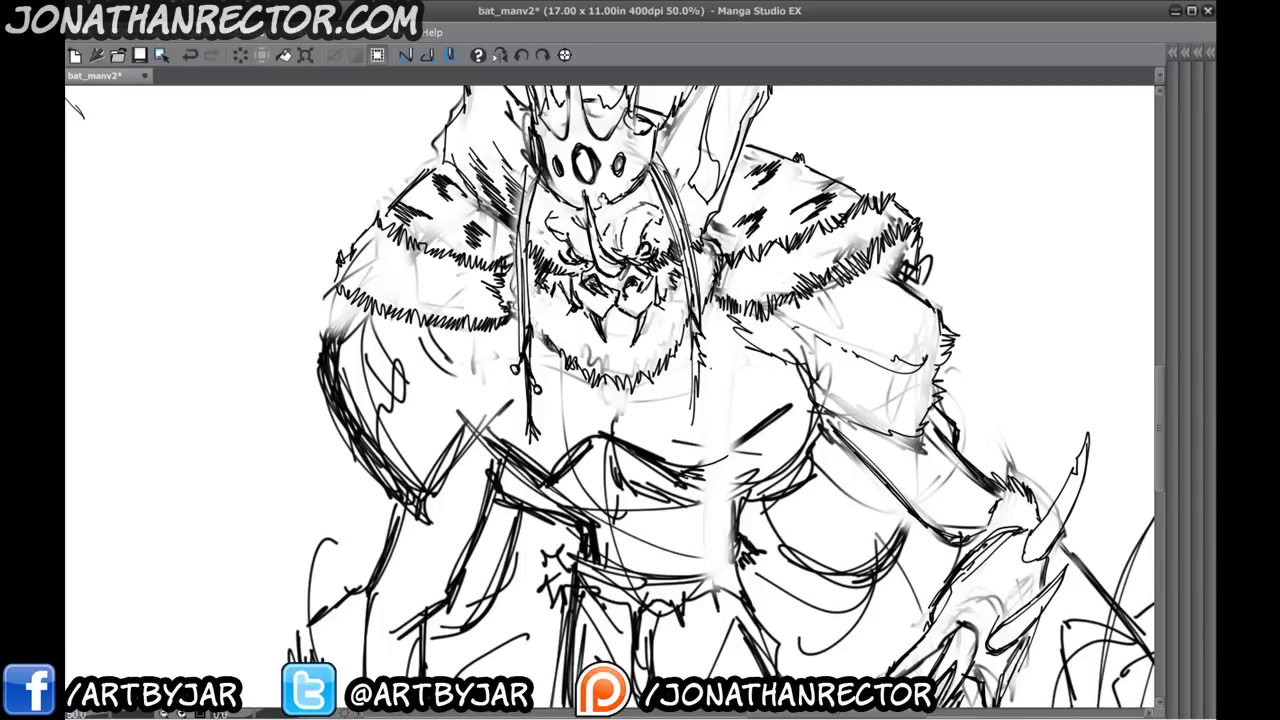
# - Extend the chest muscle's lower contour up toward the armpit on the spiked-arm side
pyautogui.moveTo(788, 410)
pyautogui.mouseDown()
pyautogui.moveTo(698, 470)
pyautogui.moveTo(802, 366)
pyautogui.mouseUp()
pyautogui.moveTo(616, 421)
pyautogui.mouseDown()
pyautogui.moveTo(584, 379)
pyautogui.moveTo(630, 390)
pyautogui.mouseUp()
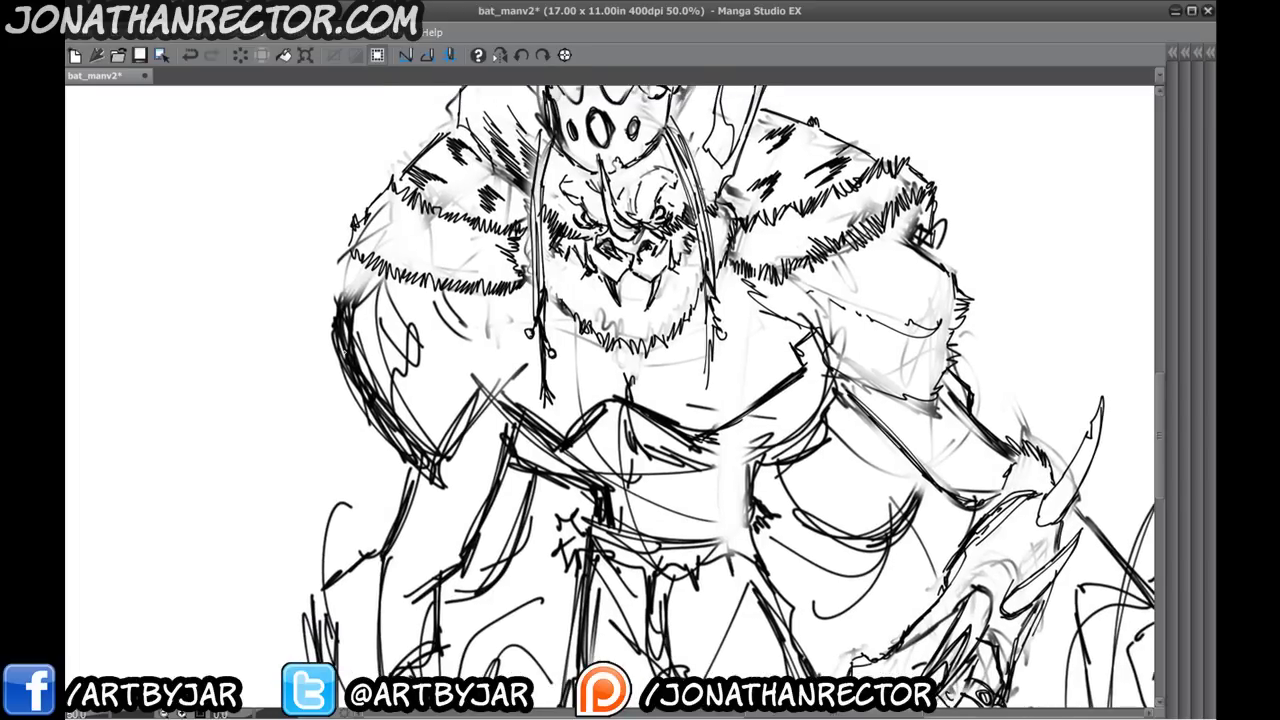
# - Erase the heavy outline of the upper arm opposite the spiked arm and redraw its contour, muscle line and armpit details
pyautogui.moveTo(344, 344)
pyautogui.mouseDown()
pyautogui.moveTo(376, 314)
pyautogui.moveTo(410, 350)
pyautogui.moveTo(325, 318)
pyautogui.moveTo(343, 409)
pyautogui.mouseUp()
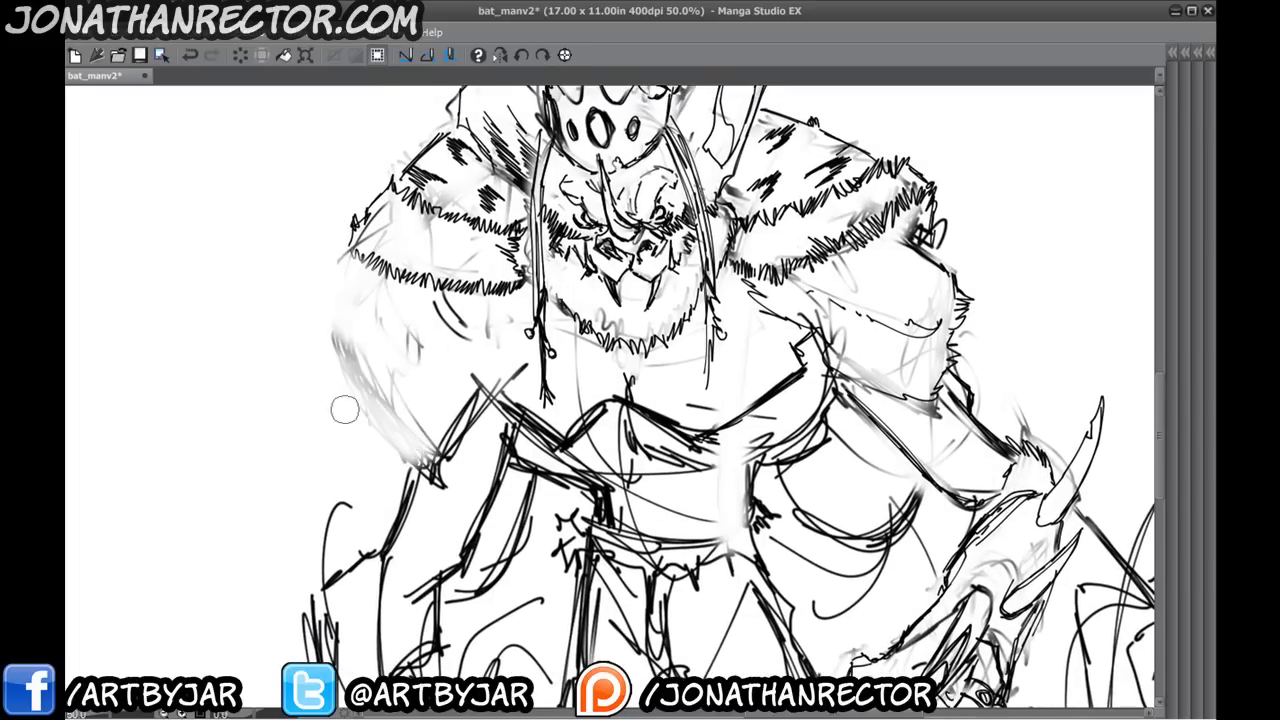
pyautogui.moveTo(393, 356); pyautogui.dragTo(422, 346)
pyautogui.moveTo(380, 256)
pyautogui.mouseDown()
pyautogui.moveTo(376, 360)
pyautogui.moveTo(468, 466)
pyautogui.mouseUp()
pyautogui.moveTo(470, 464); pyautogui.dragTo(516, 376)
pyautogui.moveTo(510, 366)
pyautogui.mouseDown()
pyautogui.moveTo(474, 325)
pyautogui.moveTo(485, 289)
pyautogui.moveTo(488, 327)
pyautogui.moveTo(443, 343)
pyautogui.moveTo(456, 342)
pyautogui.mouseUp()
pyautogui.moveTo(481, 301); pyautogui.dragTo(522, 287)
pyautogui.moveTo(468, 330); pyautogui.dragTo(482, 343)
pyautogui.moveTo(510, 324); pyautogui.dragTo(488, 326)
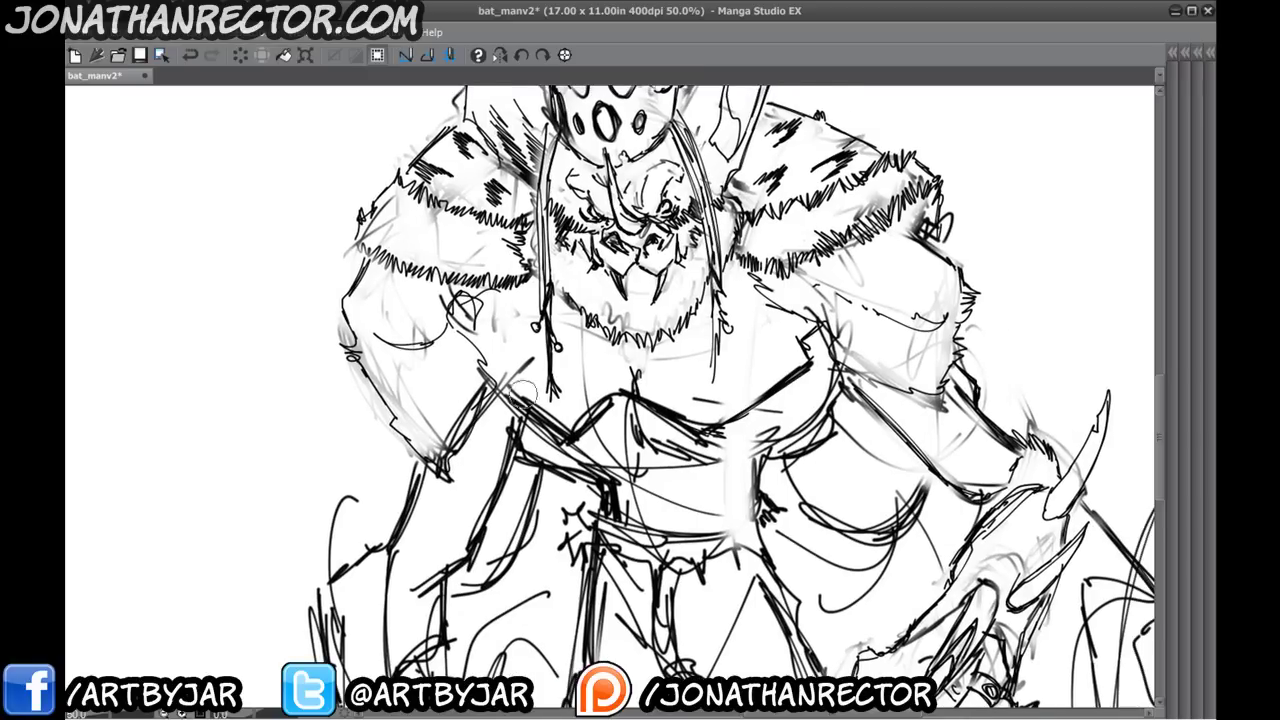
# - Fade the thick chest lines and redraw the centre line and the lower contours of both chest muscles
pyautogui.moveTo(511, 380)
pyautogui.mouseDown()
pyautogui.moveTo(537, 410)
pyautogui.moveTo(525, 360)
pyautogui.moveTo(527, 402)
pyautogui.moveTo(583, 420)
pyautogui.moveTo(614, 394)
pyautogui.moveTo(614, 415)
pyautogui.moveTo(703, 425)
pyautogui.moveTo(753, 407)
pyautogui.moveTo(650, 405)
pyautogui.mouseUp()
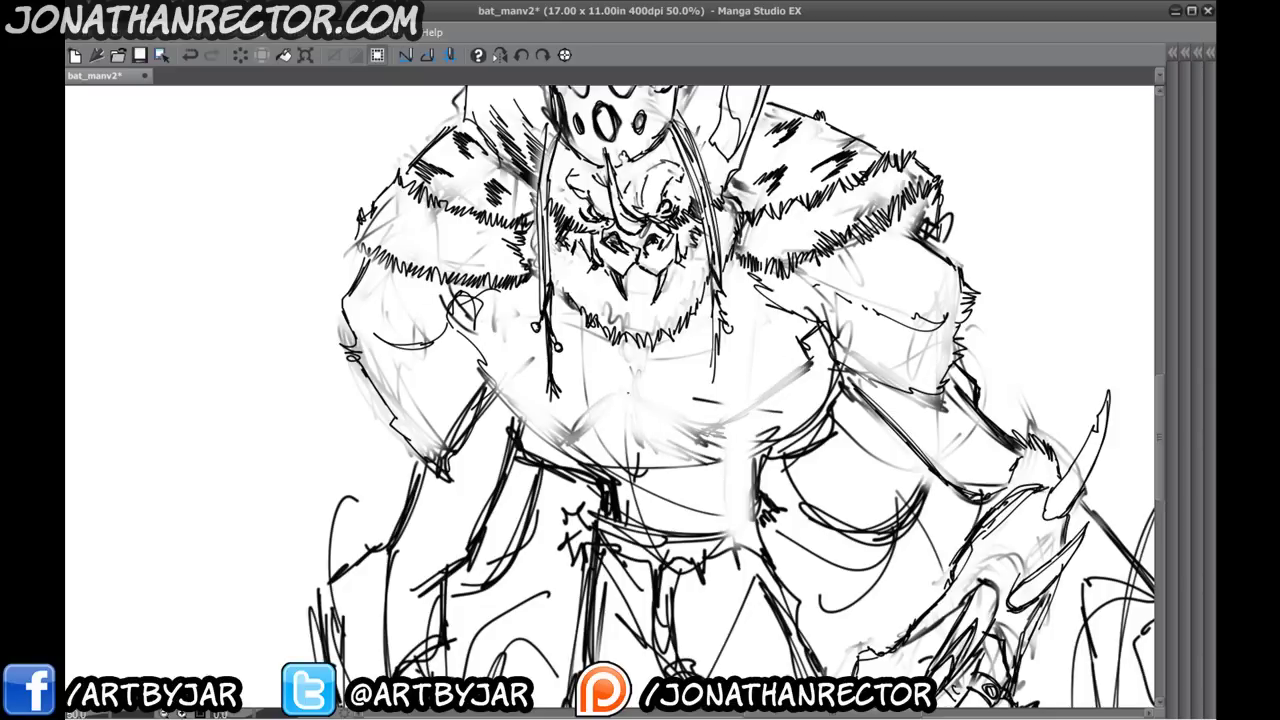
pyautogui.moveTo(637, 354)
pyautogui.mouseDown()
pyautogui.moveTo(630, 370)
pyautogui.moveTo(675, 425)
pyautogui.mouseUp()
pyautogui.moveTo(640, 396); pyautogui.dragTo(714, 442)
pyautogui.moveTo(657, 409); pyautogui.dragTo(711, 438)
pyautogui.moveTo(808, 365); pyautogui.dragTo(719, 417)
pyautogui.moveTo(803, 364); pyautogui.dragTo(694, 431)
pyautogui.moveTo(634, 395)
pyautogui.mouseDown()
pyautogui.moveTo(556, 437)
pyautogui.moveTo(498, 390)
pyautogui.mouseUp()
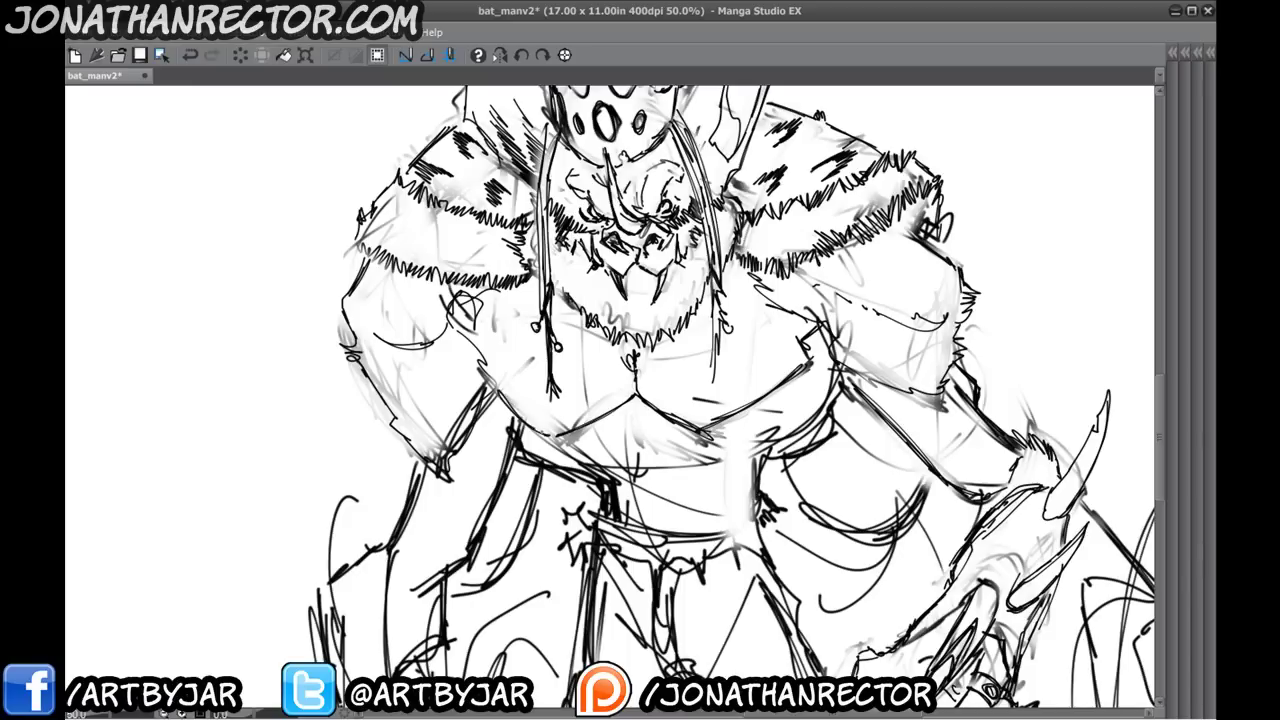
pyautogui.moveTo(550, 436)
pyautogui.mouseDown()
pyautogui.moveTo(486, 384)
pyautogui.moveTo(466, 328)
pyautogui.mouseUp()
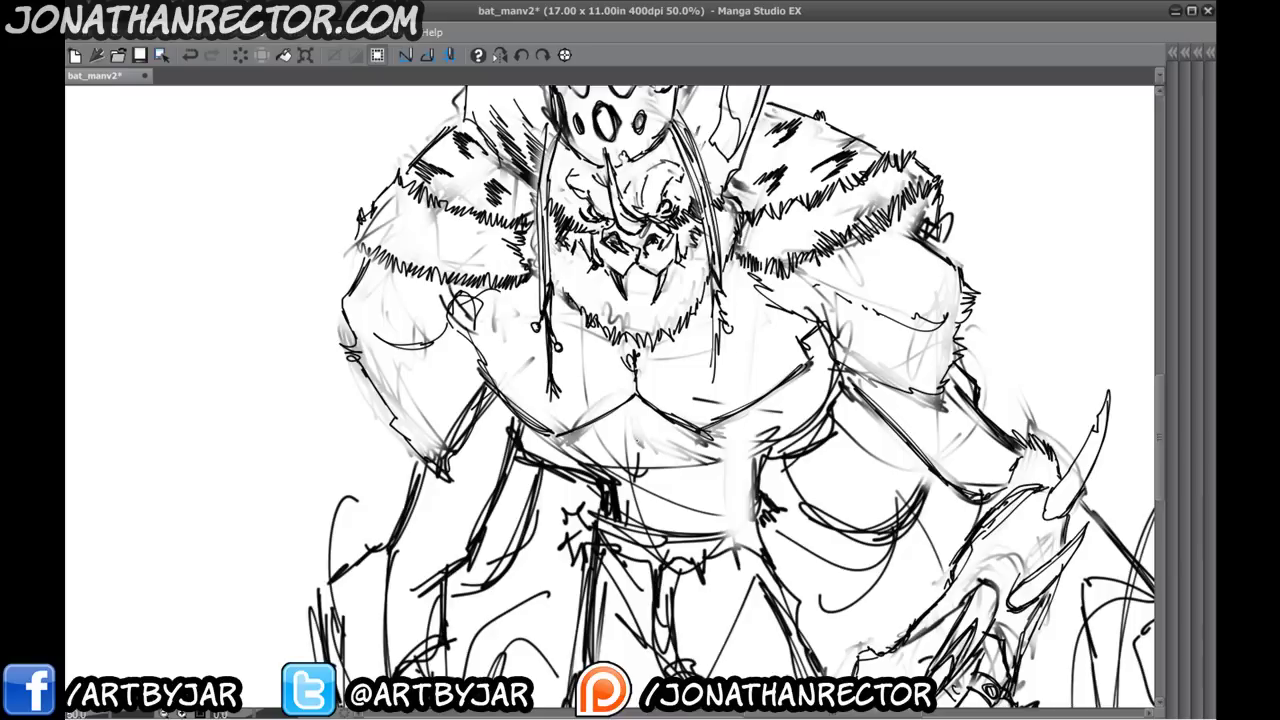
# - Draw the rib line under the chest, then erase and redraw the torso's side contour on the spiked-arm side
pyautogui.moveTo(655, 433)
pyautogui.mouseDown()
pyautogui.moveTo(630, 447)
pyautogui.moveTo(742, 471)
pyautogui.mouseUp()
pyautogui.moveTo(742, 470)
pyautogui.mouseDown()
pyautogui.moveTo(780, 442)
pyautogui.moveTo(792, 387)
pyautogui.moveTo(759, 460)
pyautogui.mouseUp()
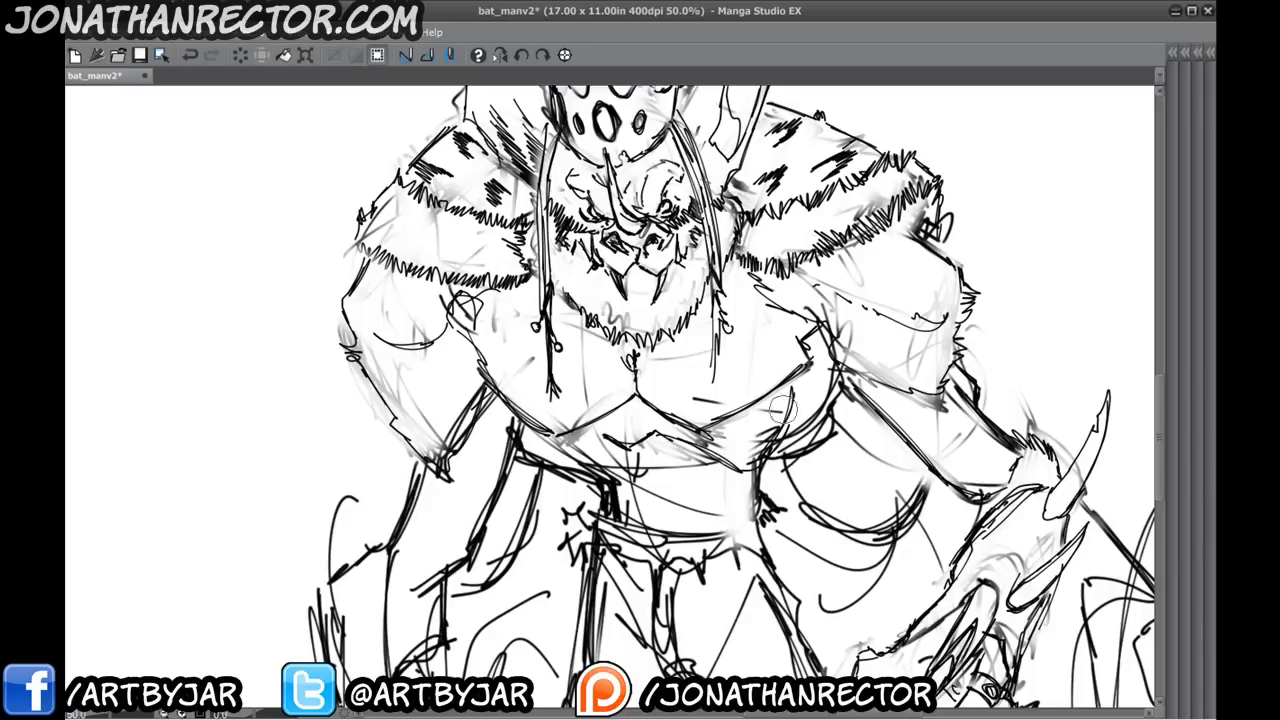
pyautogui.moveTo(834, 390)
pyautogui.mouseDown()
pyautogui.moveTo(784, 478)
pyautogui.moveTo(831, 537)
pyautogui.mouseUp()
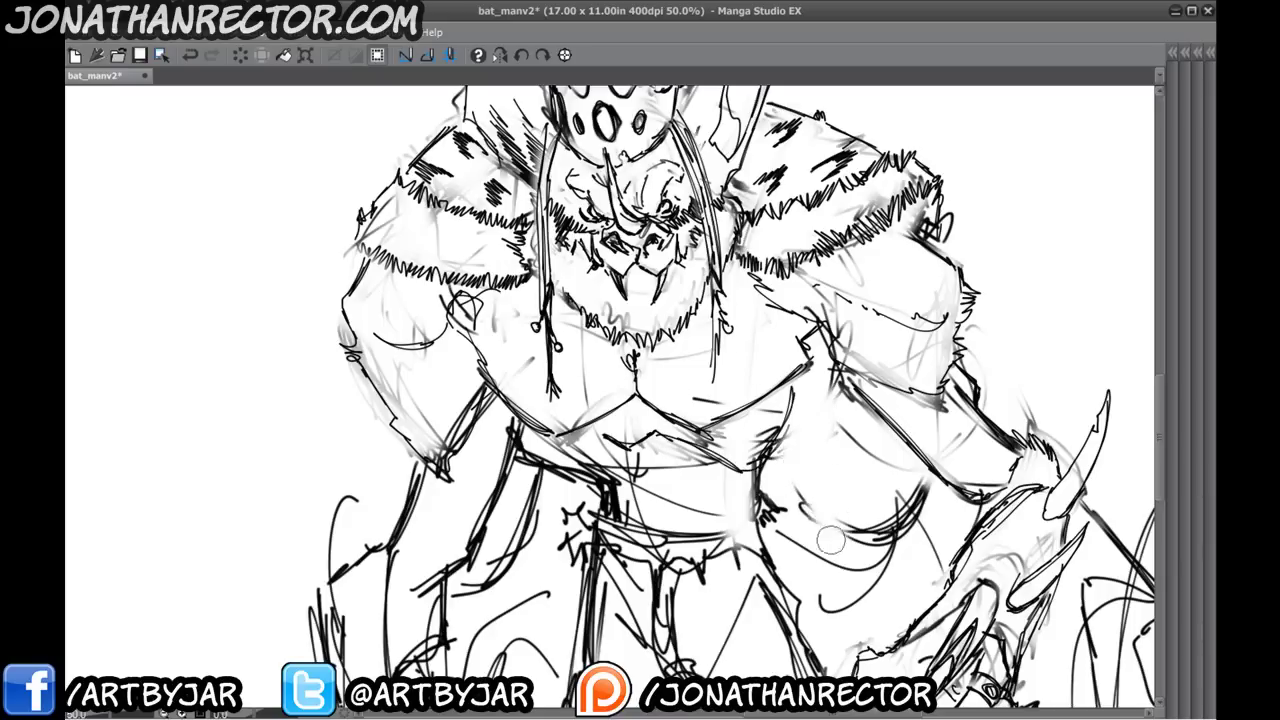
pyautogui.moveTo(793, 391)
pyautogui.mouseDown()
pyautogui.moveTo(786, 418)
pyautogui.moveTo(822, 427)
pyautogui.mouseUp()
pyautogui.moveTo(827, 422); pyautogui.dragTo(776, 442)
pyautogui.moveTo(837, 410); pyautogui.dragTo(774, 443)
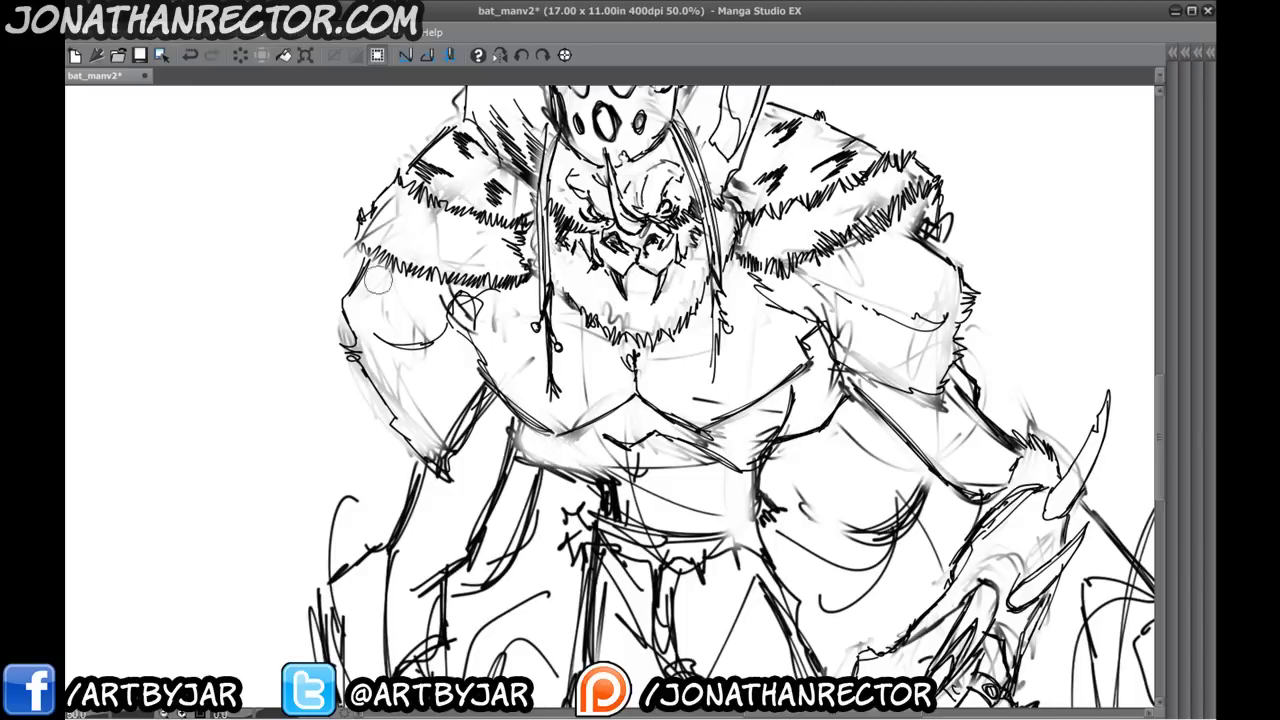
# - Redraw the lower rib edge opposite the spiked arm and replace the rough abdomen lines with defined abdominal contours
pyautogui.moveTo(395, 379)
pyautogui.mouseDown()
pyautogui.moveTo(258, 175)
pyautogui.moveTo(254, 251)
pyautogui.moveTo(416, 334)
pyautogui.moveTo(474, 386)
pyautogui.moveTo(506, 388)
pyautogui.moveTo(444, 362)
pyautogui.mouseUp()
pyautogui.moveTo(516, 382)
pyautogui.mouseDown()
pyautogui.moveTo(430, 351)
pyautogui.moveTo(516, 418)
pyautogui.moveTo(596, 432)
pyautogui.moveTo(610, 468)
pyautogui.mouseUp()
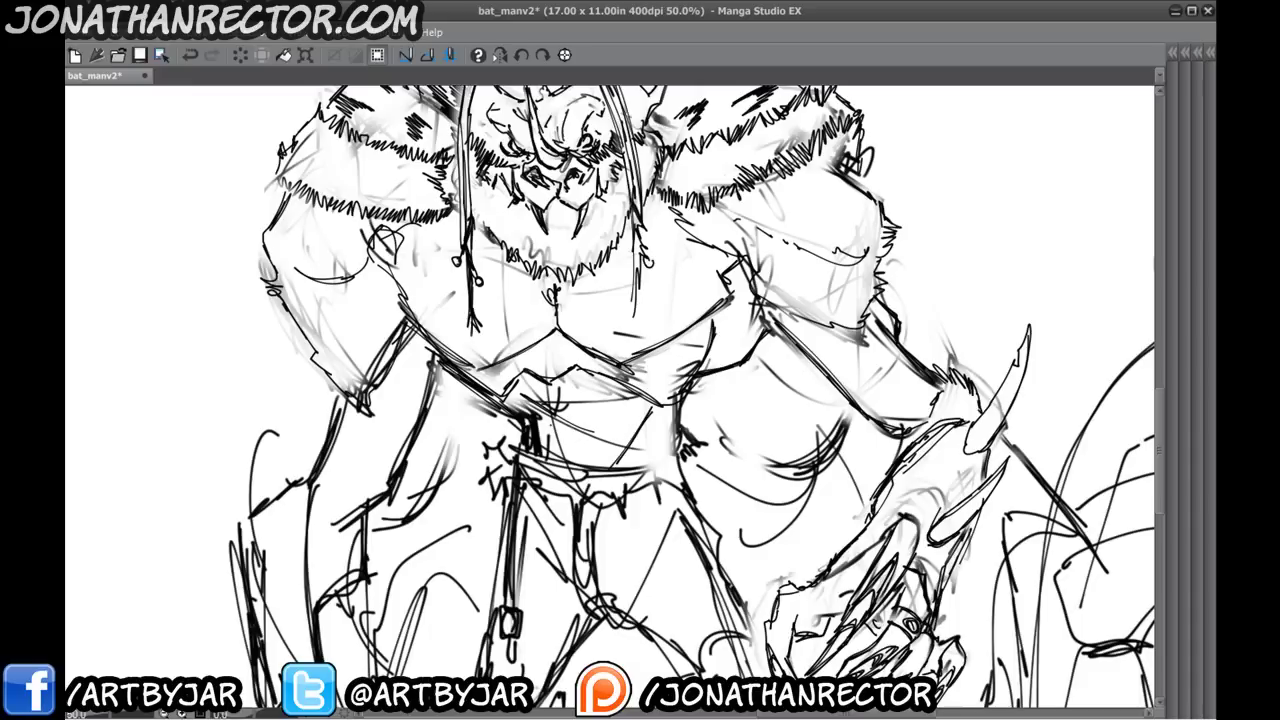
pyautogui.moveTo(564, 412)
pyautogui.mouseDown()
pyautogui.moveTo(610, 396)
pyautogui.moveTo(570, 430)
pyautogui.moveTo(520, 430)
pyautogui.moveTo(596, 400)
pyautogui.moveTo(608, 408)
pyautogui.mouseUp()
pyautogui.moveTo(498, 408); pyautogui.dragTo(638, 402)
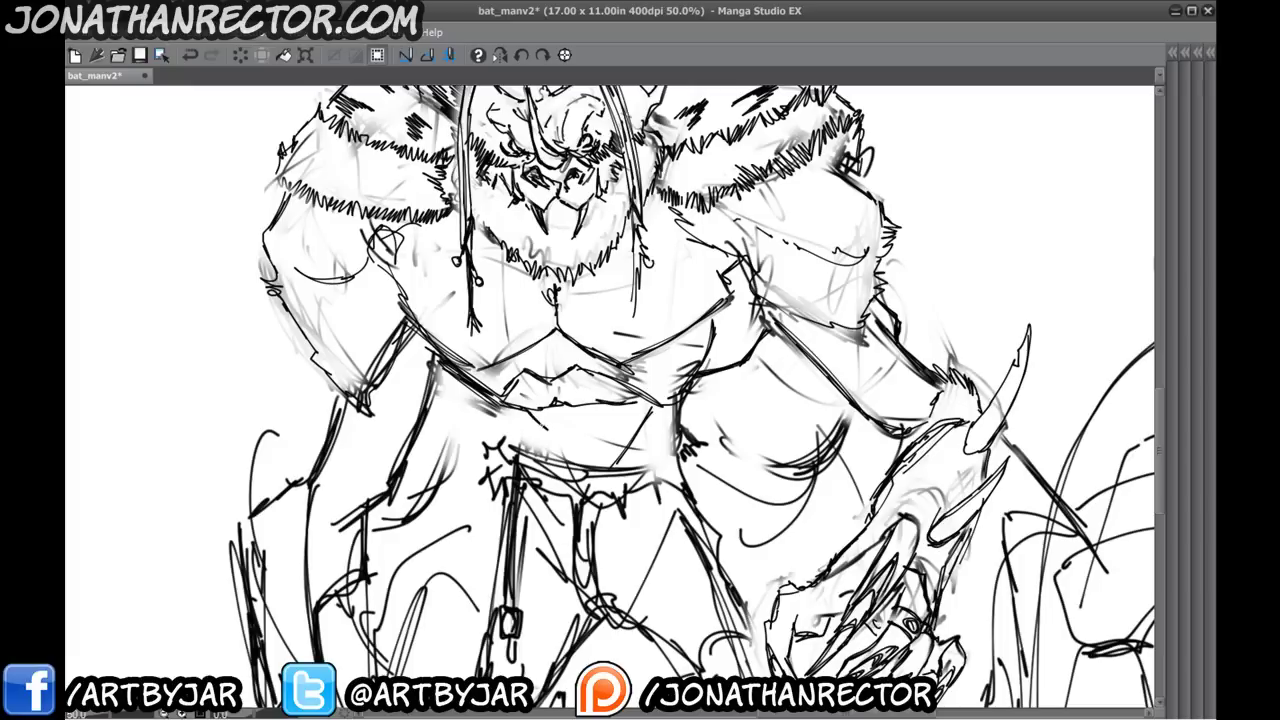
pyautogui.moveTo(540, 427); pyautogui.dragTo(622, 421)
pyautogui.moveTo(521, 419); pyautogui.dragTo(532, 475)
# - Mirror the canvas view horizontally and save the drawing
pyautogui.scroll(-1, 188, 353)
pyautogui.scroll(-1, 188, 353)
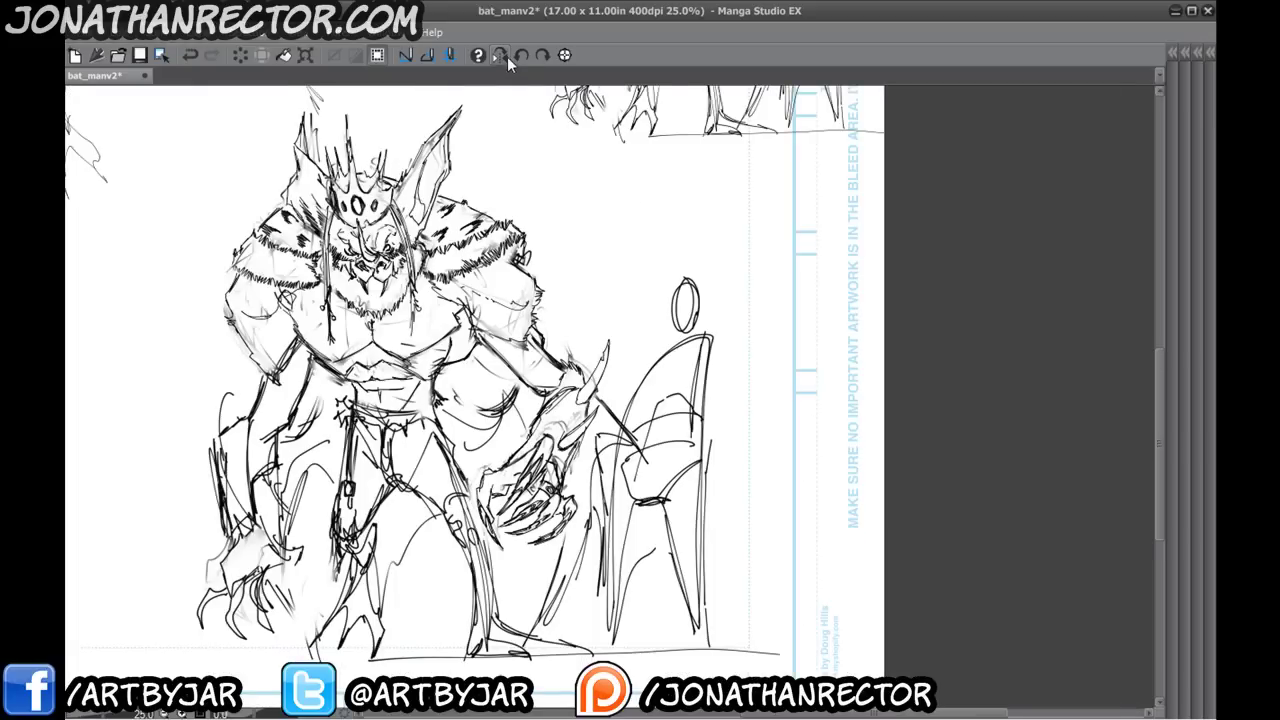
pyautogui.click(500, 55)
pyautogui.moveTo(591, 479); pyautogui.dragTo(396, 457)
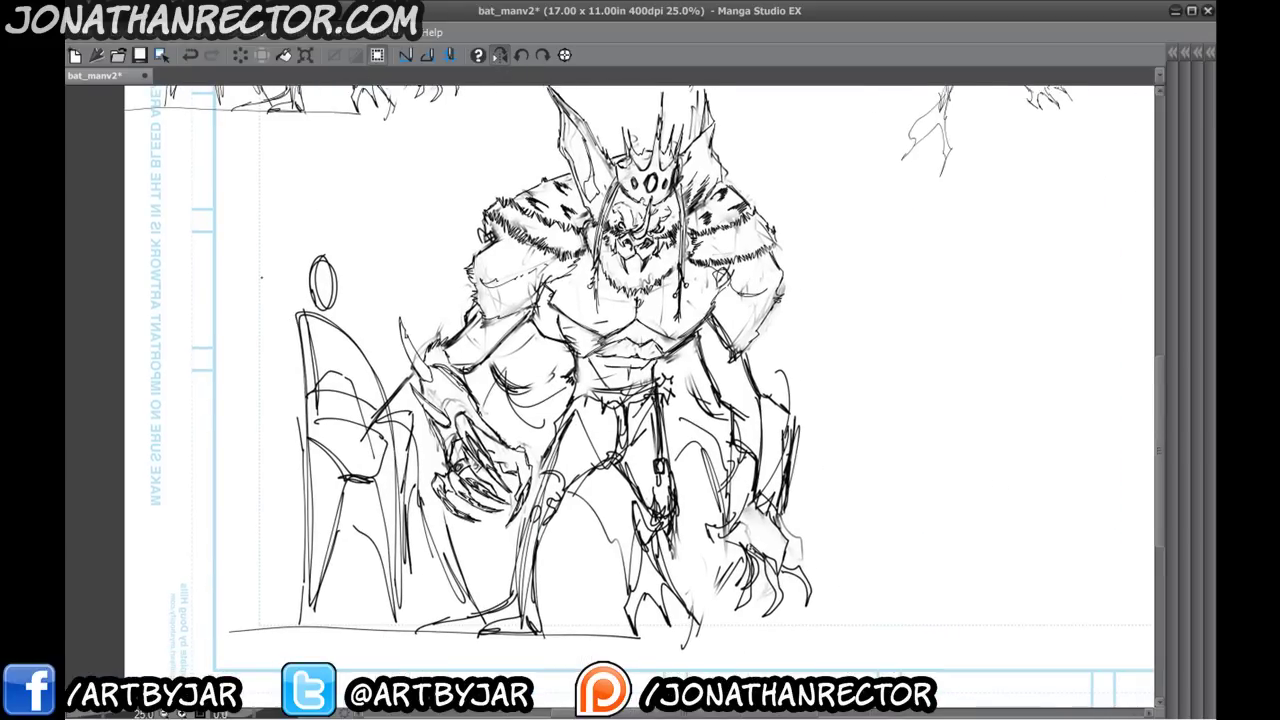
pyautogui.scroll(1, 262, 278)
pyautogui.scroll(1, 262, 278)
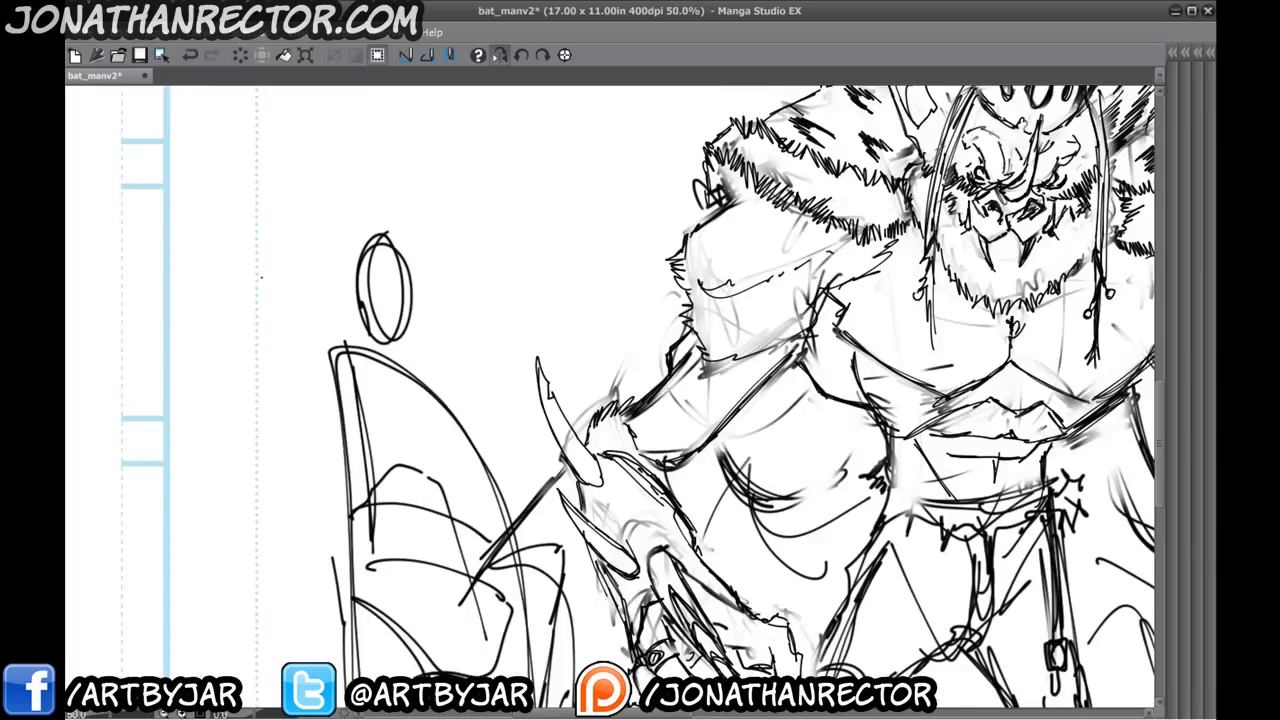
pyautogui.moveTo(878, 414); pyautogui.dragTo(443, 421)
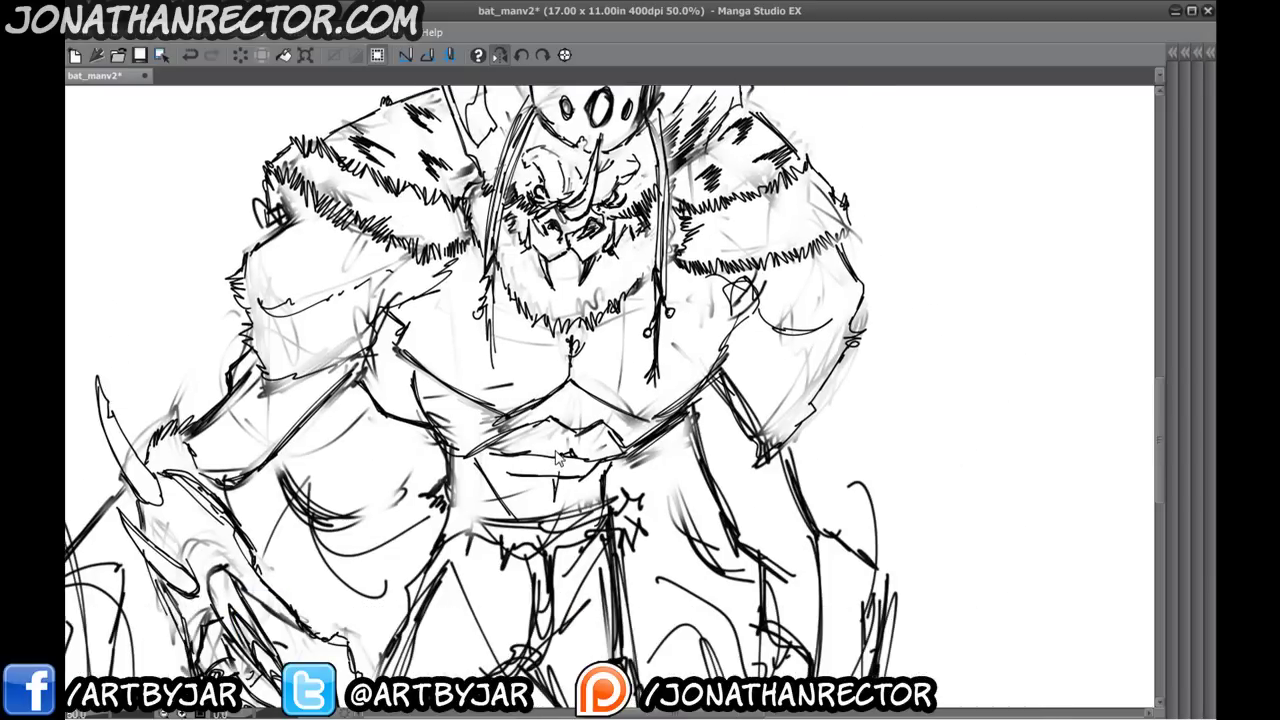
pyautogui.hotkey('ctrl', 's')
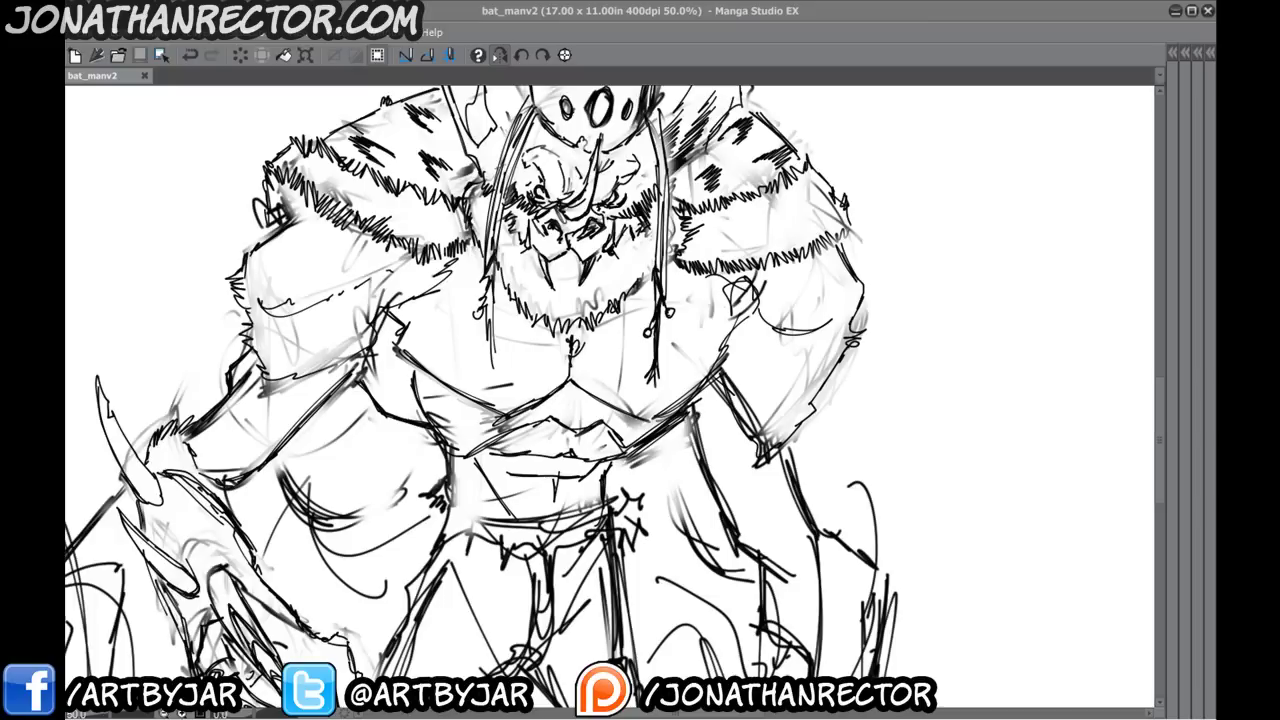
pyautogui.moveTo(506, 273); pyautogui.dragTo(547, 438)
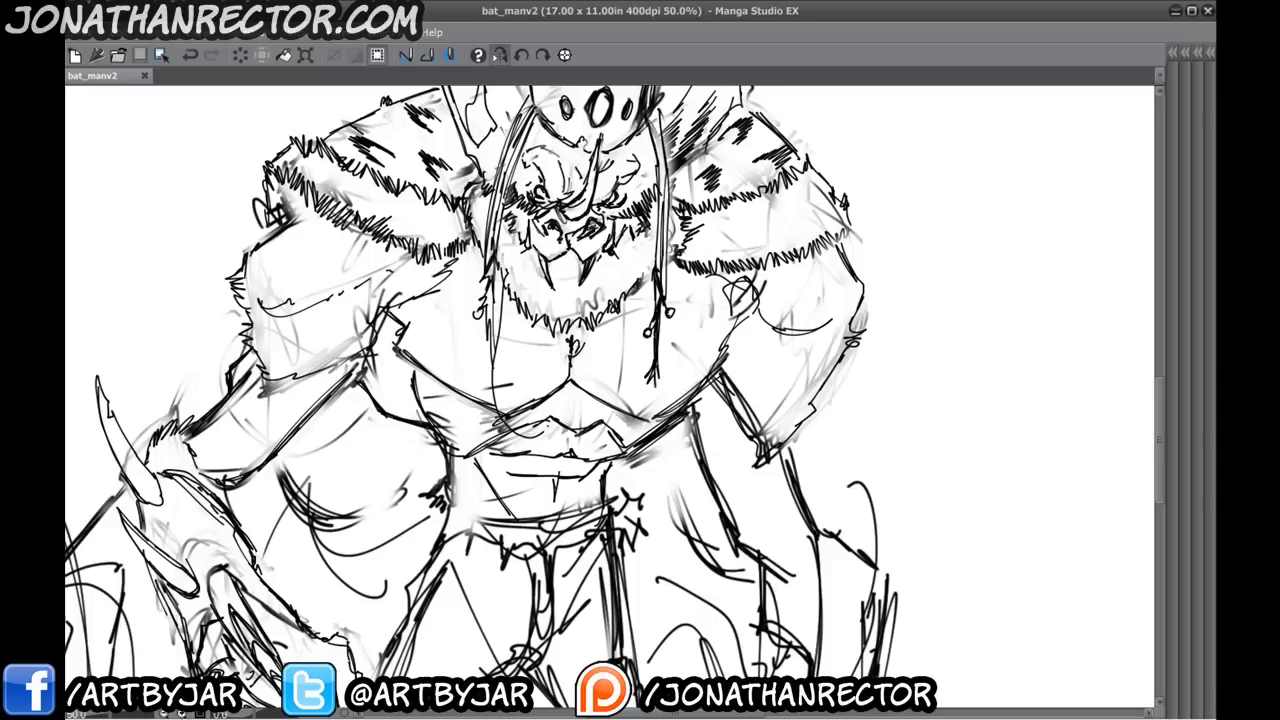
pyautogui.hotkey('ctrl', 'z')
# - Fade the rough forearm and clawed hand of the arm without spikes and start the first finger's contour
pyautogui.moveTo(503, 331); pyautogui.dragTo(541, 303)
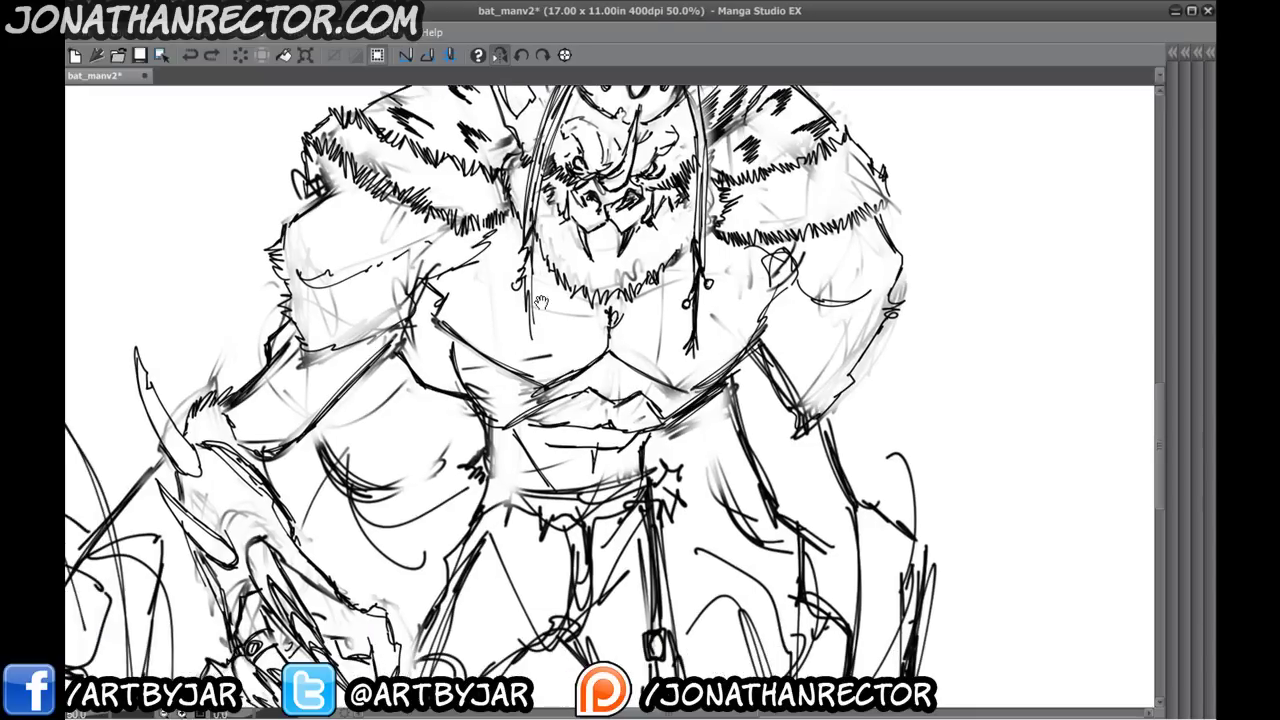
pyautogui.moveTo(700, 484)
pyautogui.mouseDown()
pyautogui.moveTo(537, 295)
pyautogui.moveTo(525, 160)
pyautogui.mouseUp()
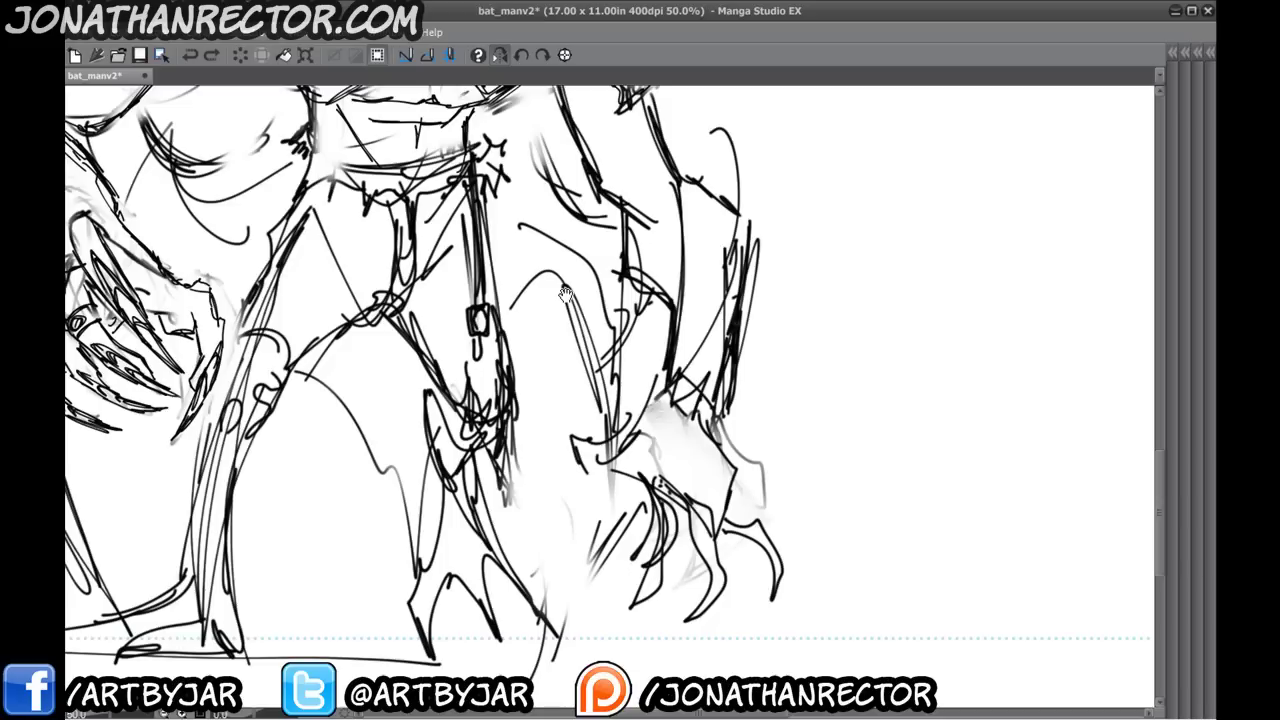
pyautogui.moveTo(595, 440)
pyautogui.mouseDown()
pyautogui.moveTo(615, 480)
pyautogui.moveTo(675, 425)
pyautogui.moveTo(725, 260)
pyautogui.moveTo(705, 250)
pyautogui.moveTo(697, 200)
pyautogui.moveTo(746, 601)
pyautogui.moveTo(657, 623)
pyautogui.moveTo(749, 577)
pyautogui.moveTo(586, 451)
pyautogui.moveTo(593, 320)
pyautogui.moveTo(631, 254)
pyautogui.moveTo(638, 305)
pyautogui.mouseUp()
pyautogui.moveTo(574, 365); pyautogui.dragTo(740, 642)
pyautogui.moveTo(738, 400)
pyautogui.mouseDown()
pyautogui.moveTo(769, 483)
pyautogui.moveTo(839, 430)
pyautogui.moveTo(846, 450)
pyautogui.mouseUp()
pyautogui.moveTo(750, 515)
pyautogui.mouseDown()
pyautogui.moveTo(740, 674)
pyautogui.moveTo(602, 187)
pyautogui.mouseUp()
pyautogui.moveTo(642, 442)
pyautogui.mouseDown()
pyautogui.moveTo(700, 419)
pyautogui.moveTo(760, 332)
pyautogui.moveTo(805, 392)
pyautogui.moveTo(800, 452)
pyautogui.moveTo(758, 488)
pyautogui.moveTo(726, 490)
pyautogui.moveTo(765, 475)
pyautogui.mouseUp()
pyautogui.hotkey('ctrl', 'z')
pyautogui.hotkey('ctrl', 'z')
pyautogui.hotkey('ctrl', 'z')
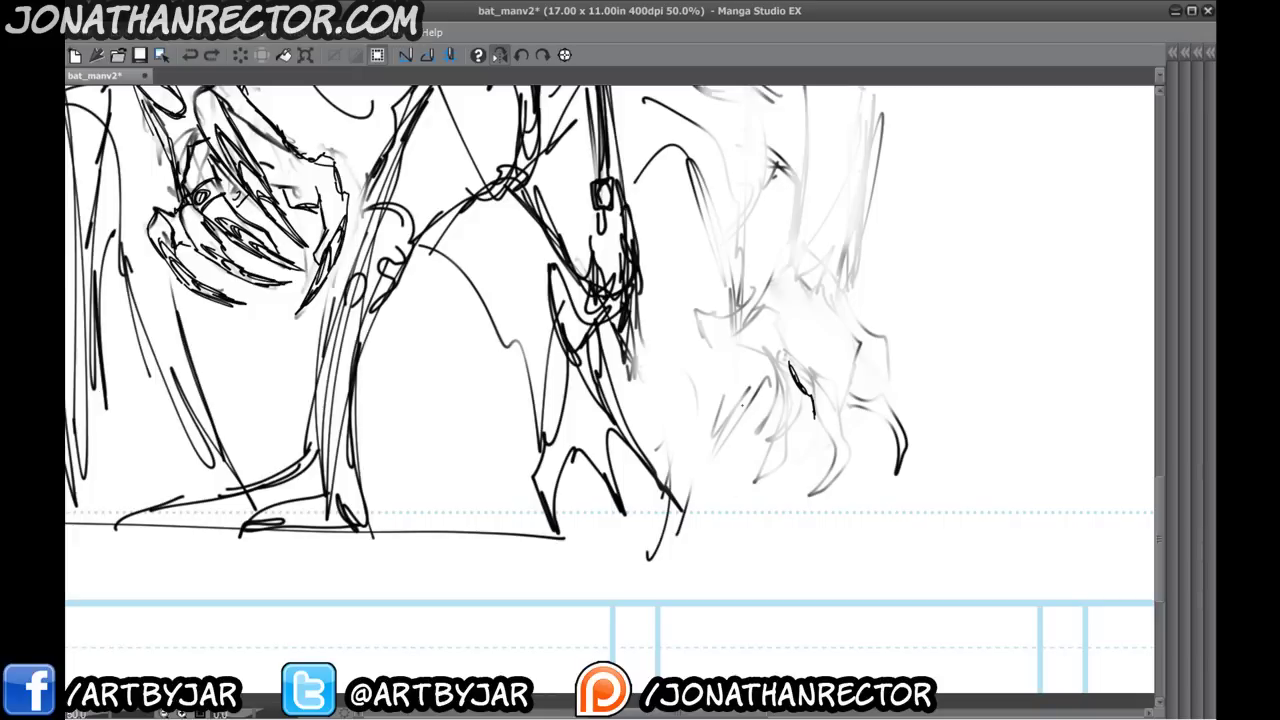
# - Draw curled fingers ending in long, curved pointed claws over the faded hand of the arm without spikes
pyautogui.moveTo(793, 375)
pyautogui.mouseDown()
pyautogui.moveTo(766, 358)
pyautogui.moveTo(789, 368)
pyautogui.moveTo(810, 414)
pyautogui.moveTo(770, 474)
pyautogui.moveTo(786, 414)
pyautogui.moveTo(758, 470)
pyautogui.moveTo(794, 406)
pyautogui.moveTo(810, 420)
pyautogui.moveTo(766, 418)
pyautogui.moveTo(778, 408)
pyautogui.mouseUp()
pyautogui.moveTo(780, 373); pyautogui.dragTo(768, 394)
pyautogui.moveTo(742, 360)
pyautogui.mouseDown()
pyautogui.moveTo(766, 389)
pyautogui.moveTo(838, 392)
pyautogui.moveTo(848, 428)
pyautogui.moveTo(836, 460)
pyautogui.moveTo(784, 499)
pyautogui.moveTo(742, 507)
pyautogui.moveTo(815, 460)
pyautogui.moveTo(782, 490)
pyautogui.mouseUp()
pyautogui.moveTo(832, 456)
pyautogui.mouseDown()
pyautogui.moveTo(784, 484)
pyautogui.moveTo(818, 440)
pyautogui.moveTo(818, 416)
pyautogui.moveTo(812, 436)
pyautogui.mouseUp()
pyautogui.moveTo(840, 386)
pyautogui.mouseDown()
pyautogui.moveTo(874, 397)
pyautogui.moveTo(897, 440)
pyautogui.mouseUp()
pyautogui.moveTo(896, 444); pyautogui.dragTo(834, 500)
pyautogui.moveTo(875, 449); pyautogui.dragTo(844, 493)
pyautogui.moveTo(866, 420); pyautogui.dragTo(878, 468)
pyautogui.moveTo(860, 416)
pyautogui.mouseDown()
pyautogui.moveTo(874, 428)
pyautogui.moveTo(864, 424)
pyautogui.mouseUp()
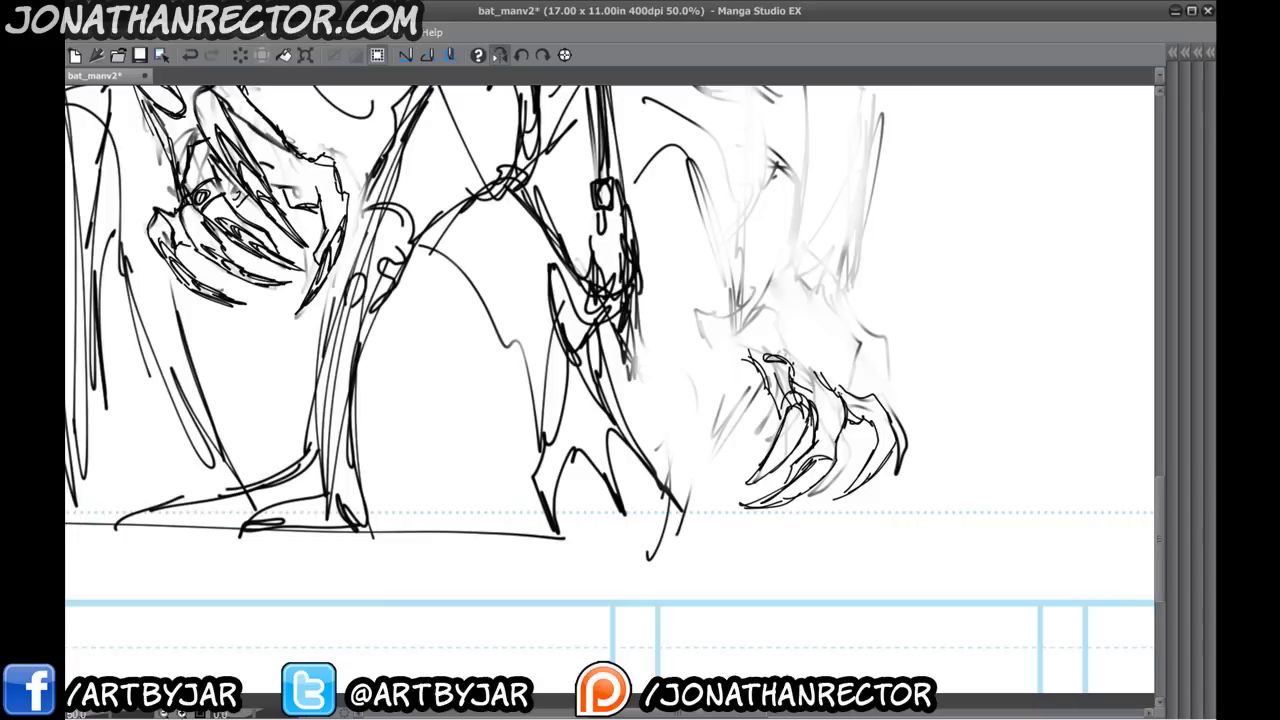
# - Draw the wrist edges, the outer hand contour, a rounded thumb and a long curved claw beside the thumb
pyautogui.moveTo(736, 396); pyautogui.dragTo(735, 313)
pyautogui.moveTo(736, 312)
pyautogui.mouseDown()
pyautogui.moveTo(756, 280)
pyautogui.moveTo(804, 230)
pyautogui.mouseUp()
pyautogui.moveTo(853, 391); pyautogui.dragTo(843, 268)
pyautogui.moveTo(709, 311)
pyautogui.mouseDown()
pyautogui.moveTo(784, 251)
pyautogui.moveTo(716, 328)
pyautogui.moveTo(704, 322)
pyautogui.moveTo(671, 379)
pyautogui.moveTo(673, 351)
pyautogui.mouseUp()
pyautogui.hotkey('ctrl', 'z')
pyautogui.moveTo(674, 323)
pyautogui.mouseDown()
pyautogui.moveTo(669, 412)
pyautogui.moveTo(696, 452)
pyautogui.mouseUp()
pyautogui.moveTo(695, 449); pyautogui.dragTo(690, 374)
pyautogui.moveTo(690, 374); pyautogui.dragTo(722, 335)
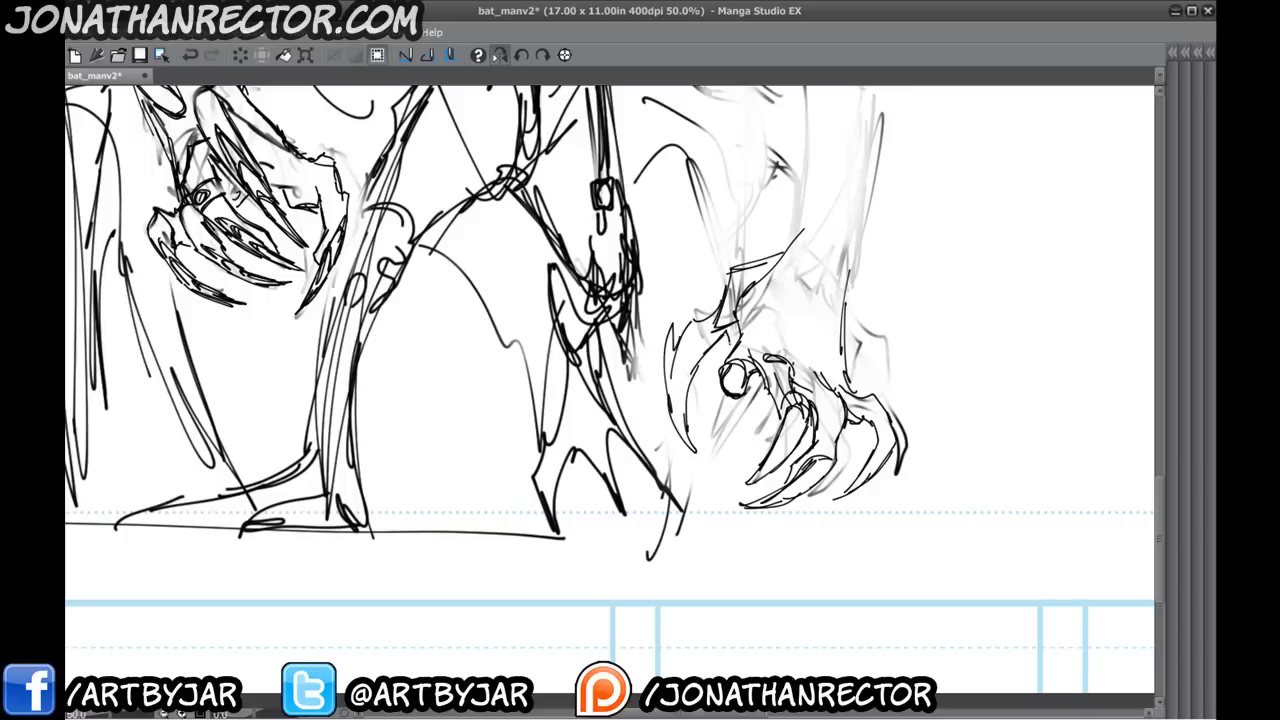
# - Fade the old forearm lines and draw both forearm contours from the wrist up to a furry elbow tuft
pyautogui.moveTo(669, 426); pyautogui.dragTo(637, 494)
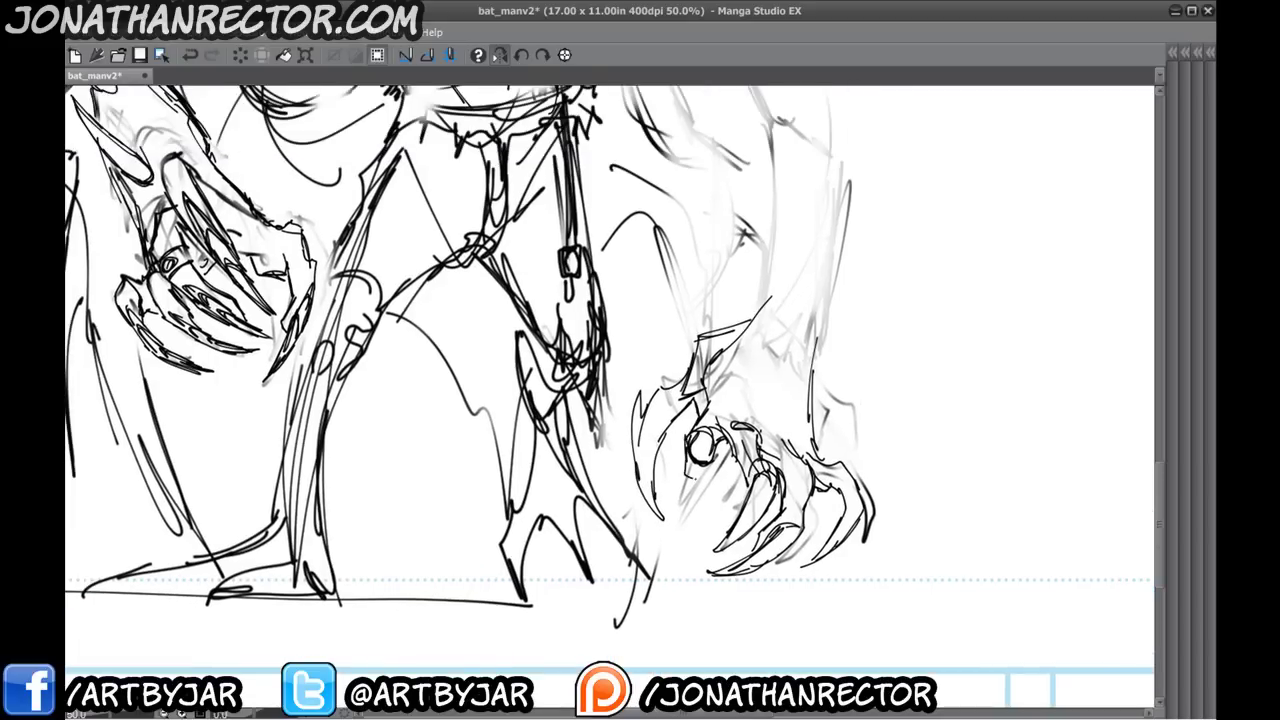
pyautogui.moveTo(498, 400); pyautogui.dragTo(489, 519)
pyautogui.moveTo(722, 449)
pyautogui.mouseDown()
pyautogui.moveTo(758, 416)
pyautogui.moveTo(803, 508)
pyautogui.mouseUp()
pyautogui.moveTo(745, 281); pyautogui.dragTo(715, 307)
pyautogui.moveTo(696, 476)
pyautogui.mouseDown()
pyautogui.moveTo(776, 273)
pyautogui.moveTo(734, 440)
pyautogui.mouseUp()
pyautogui.moveTo(813, 340)
pyautogui.mouseDown()
pyautogui.moveTo(776, 511)
pyautogui.moveTo(795, 292)
pyautogui.moveTo(721, 387)
pyautogui.mouseUp()
pyautogui.moveTo(795, 442); pyautogui.dragTo(785, 373)
pyautogui.moveTo(790, 398); pyautogui.dragTo(746, 355)
pyautogui.moveTo(677, 382); pyautogui.dragTo(675, 368)
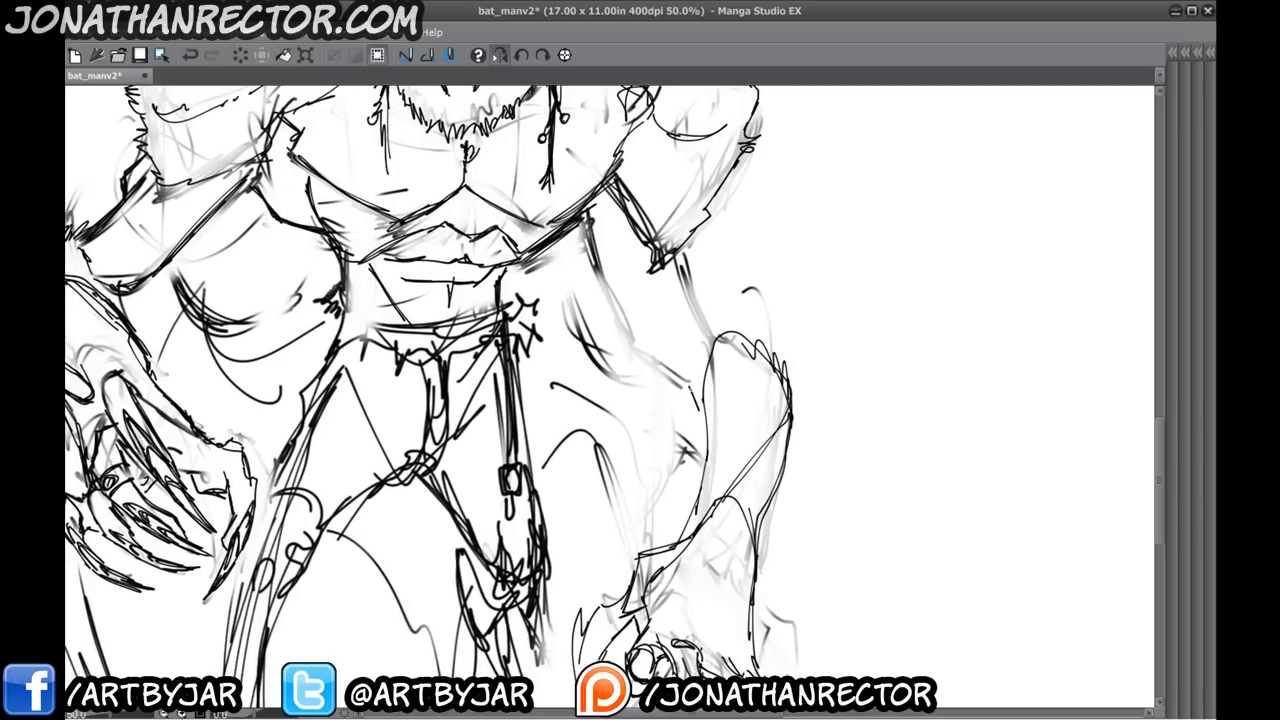
# - Redraw the arm edges between the upper arm and forearm, adding an angular contour on the inner elbow
pyautogui.moveTo(698, 411)
pyautogui.mouseDown()
pyautogui.moveTo(634, 346)
pyautogui.moveTo(590, 254)
pyautogui.mouseUp()
pyautogui.moveTo(632, 344)
pyautogui.mouseDown()
pyautogui.moveTo(697, 409)
pyautogui.moveTo(577, 224)
pyautogui.mouseUp()
pyautogui.moveTo(704, 333)
pyautogui.mouseDown()
pyautogui.moveTo(749, 513)
pyautogui.moveTo(721, 519)
pyautogui.moveTo(674, 375)
pyautogui.moveTo(739, 397)
pyautogui.mouseUp()
pyautogui.moveTo(705, 319); pyautogui.dragTo(733, 385)
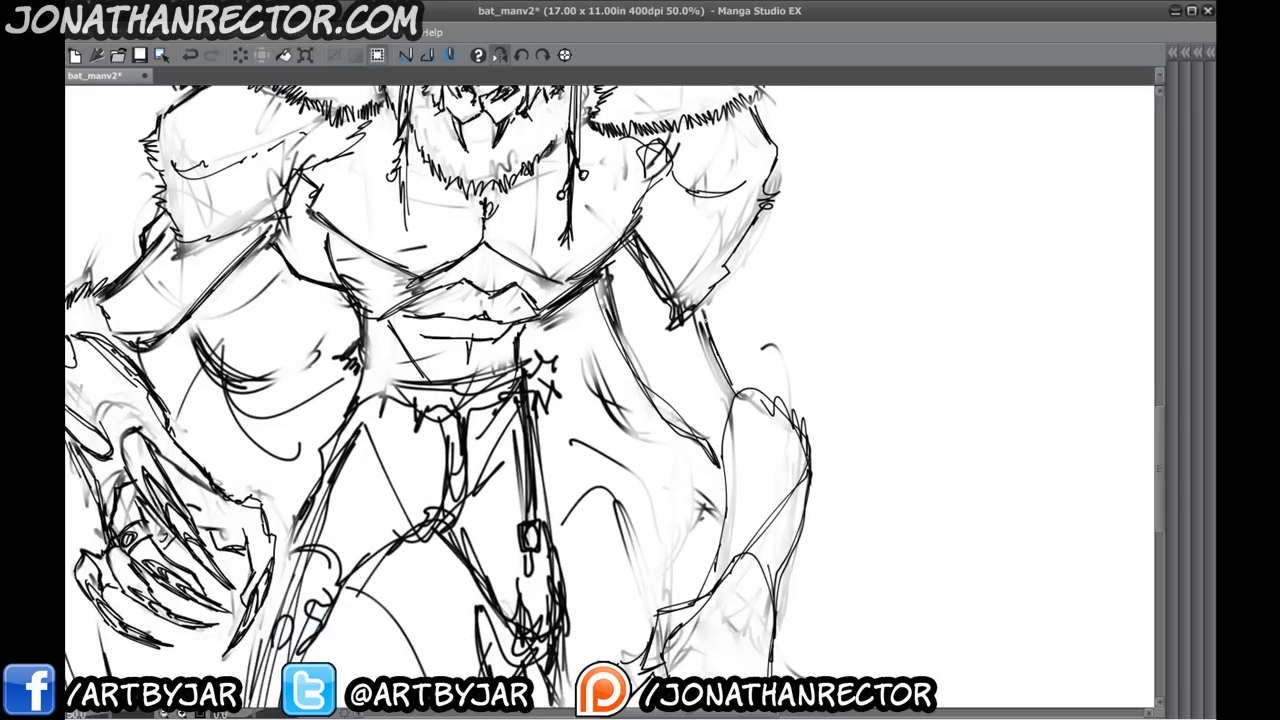
pyautogui.moveTo(578, 295); pyautogui.dragTo(685, 458)
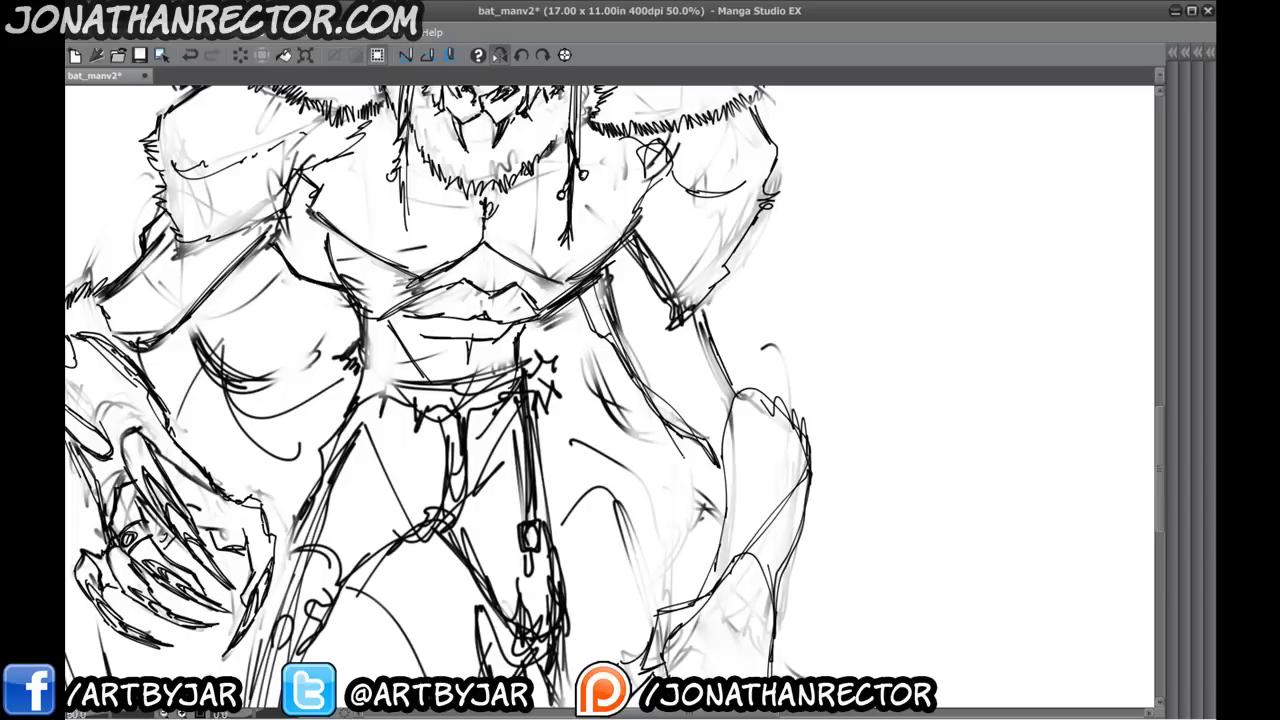
pyautogui.moveTo(658, 416); pyautogui.dragTo(726, 518)
pyautogui.moveTo(686, 456); pyautogui.dragTo(720, 512)
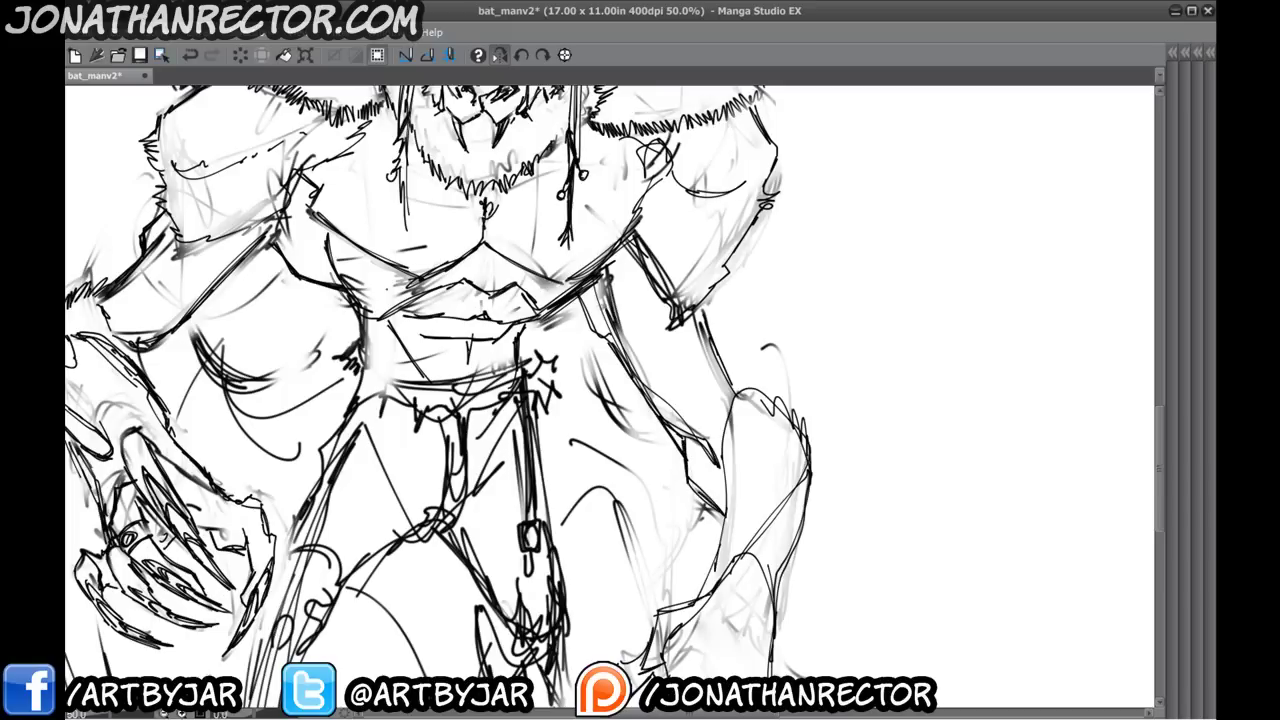
# - Erase the circular thumb and redraw it with a rounded tip joined to the palm, fading the claw beside it
pyautogui.scroll(-1, 390, 289)
pyautogui.moveTo(388, 290); pyautogui.dragTo(424, 254)
pyautogui.moveTo(326, 488); pyautogui.dragTo(354, 561)
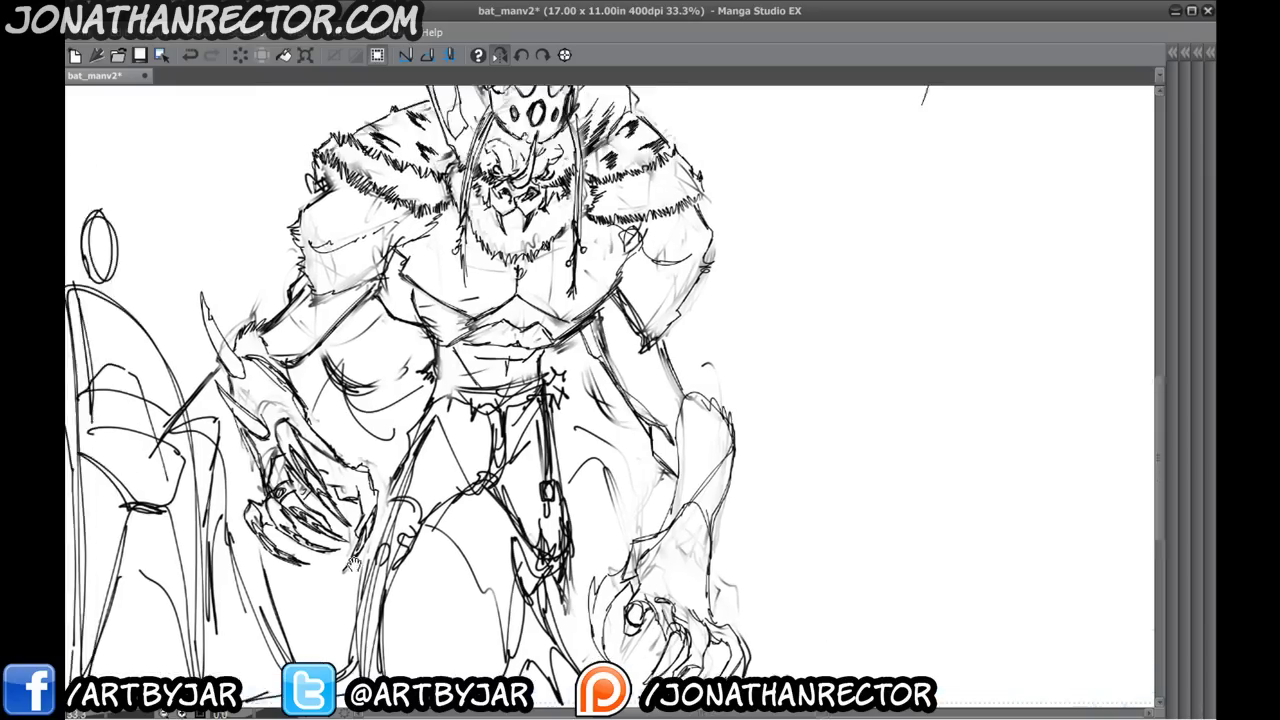
pyautogui.moveTo(543, 535); pyautogui.dragTo(483, 445)
pyautogui.scroll(1, 401, 345)
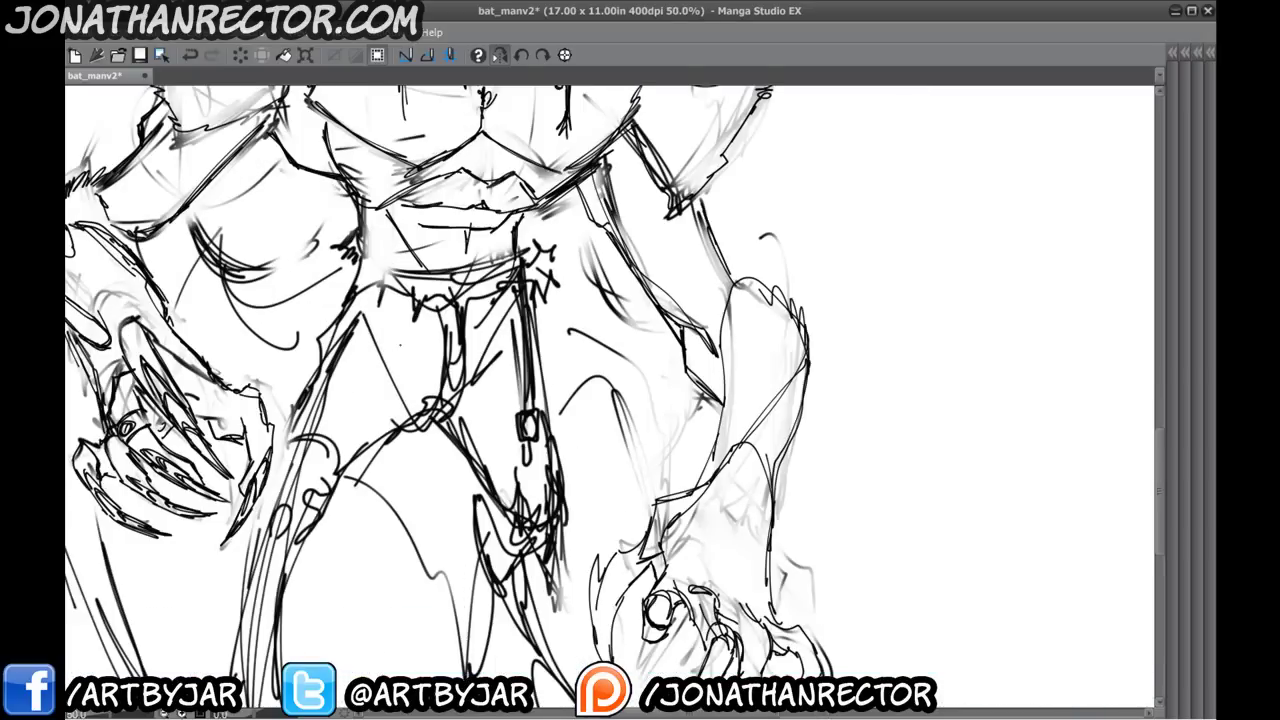
pyautogui.moveTo(625, 517); pyautogui.dragTo(595, 314)
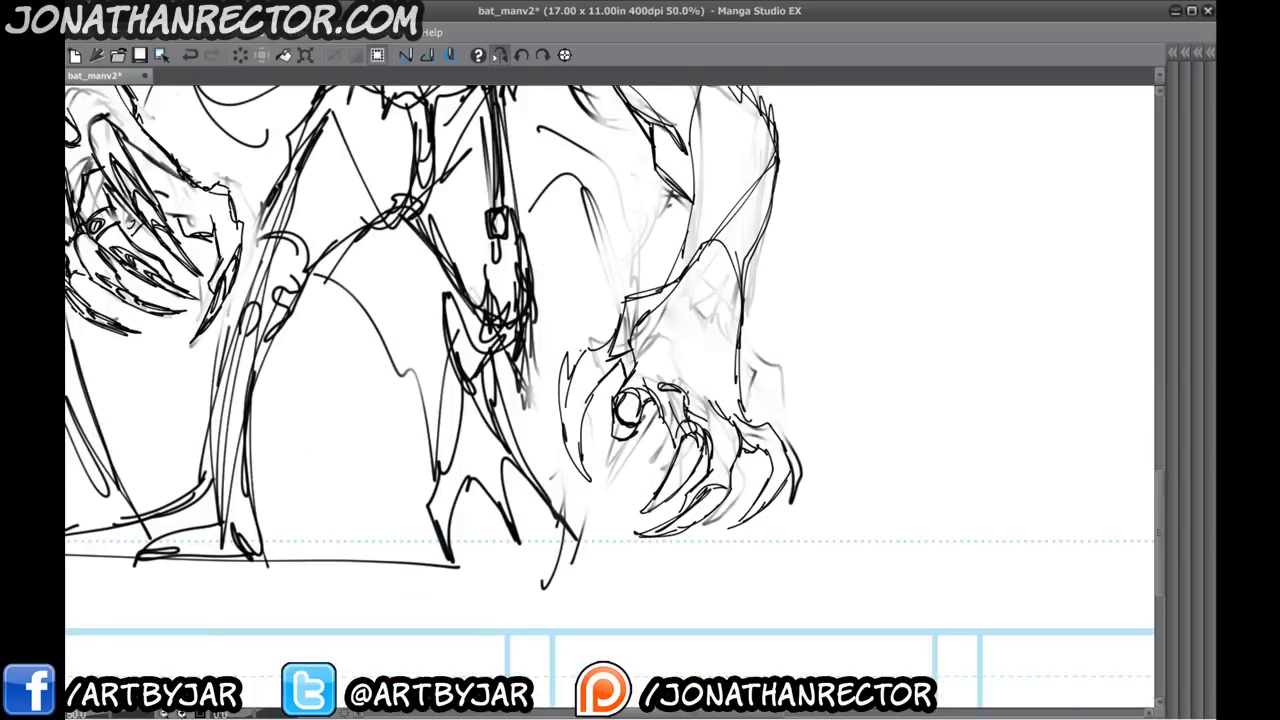
pyautogui.moveTo(575, 370)
pyautogui.mouseDown()
pyautogui.moveTo(566, 411)
pyautogui.moveTo(560, 357)
pyautogui.moveTo(596, 407)
pyautogui.moveTo(626, 408)
pyautogui.moveTo(620, 399)
pyautogui.moveTo(662, 385)
pyautogui.moveTo(659, 486)
pyautogui.moveTo(621, 404)
pyautogui.mouseUp()
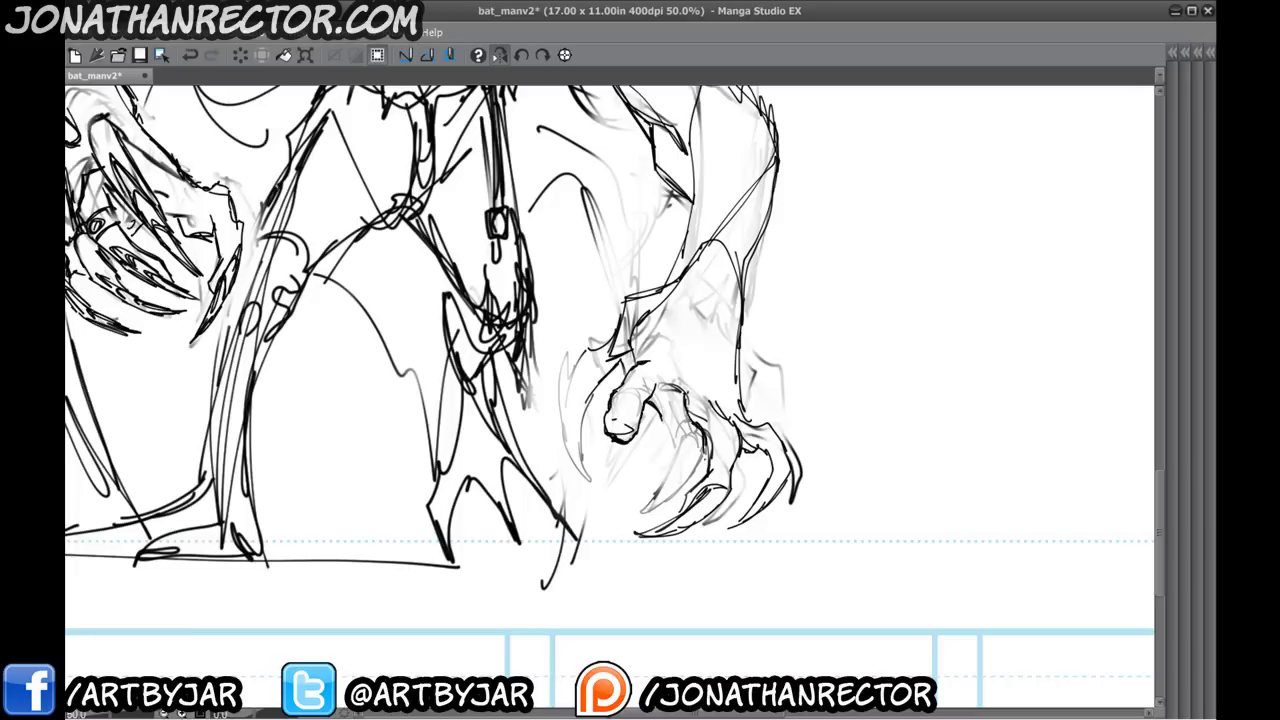
# - Redraw the claw of the finger nearest the thumb as a narrow, segmented curved point
pyautogui.moveTo(658, 448)
pyautogui.mouseDown()
pyautogui.moveTo(761, 528)
pyautogui.moveTo(788, 419)
pyautogui.mouseUp()
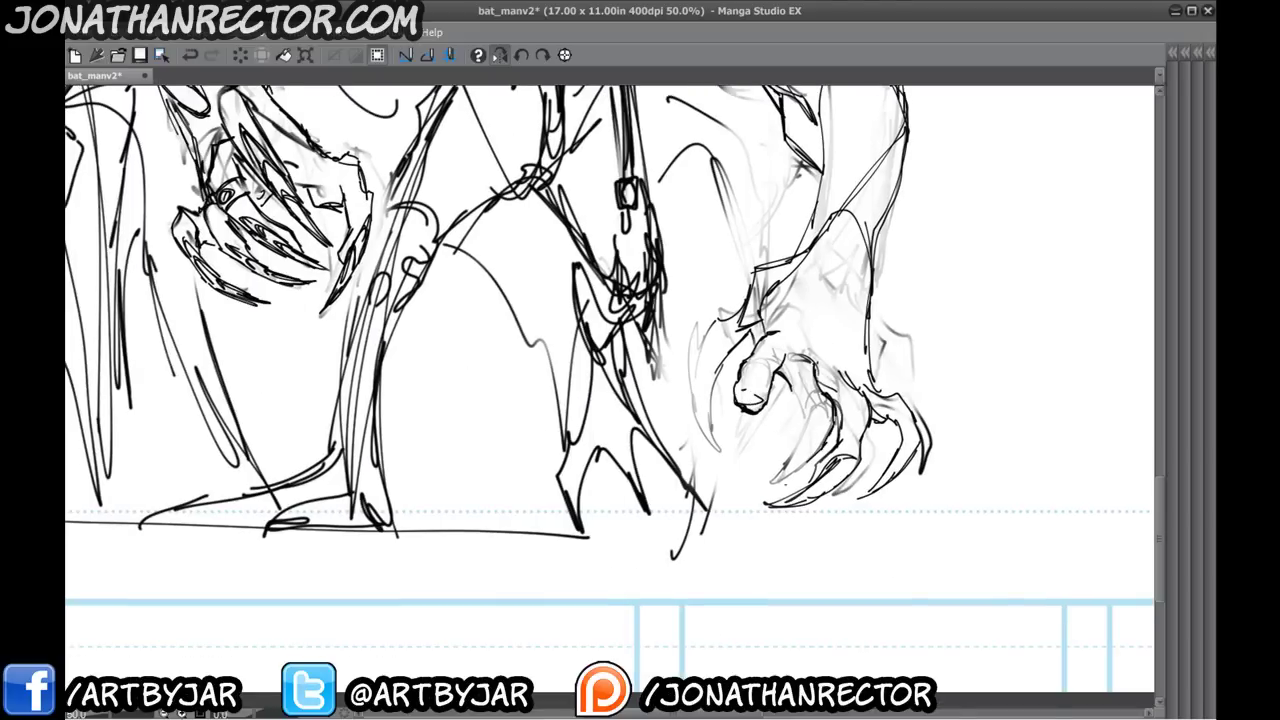
pyautogui.moveTo(790, 476); pyautogui.dragTo(750, 485)
pyautogui.moveTo(808, 424); pyautogui.dragTo(788, 462)
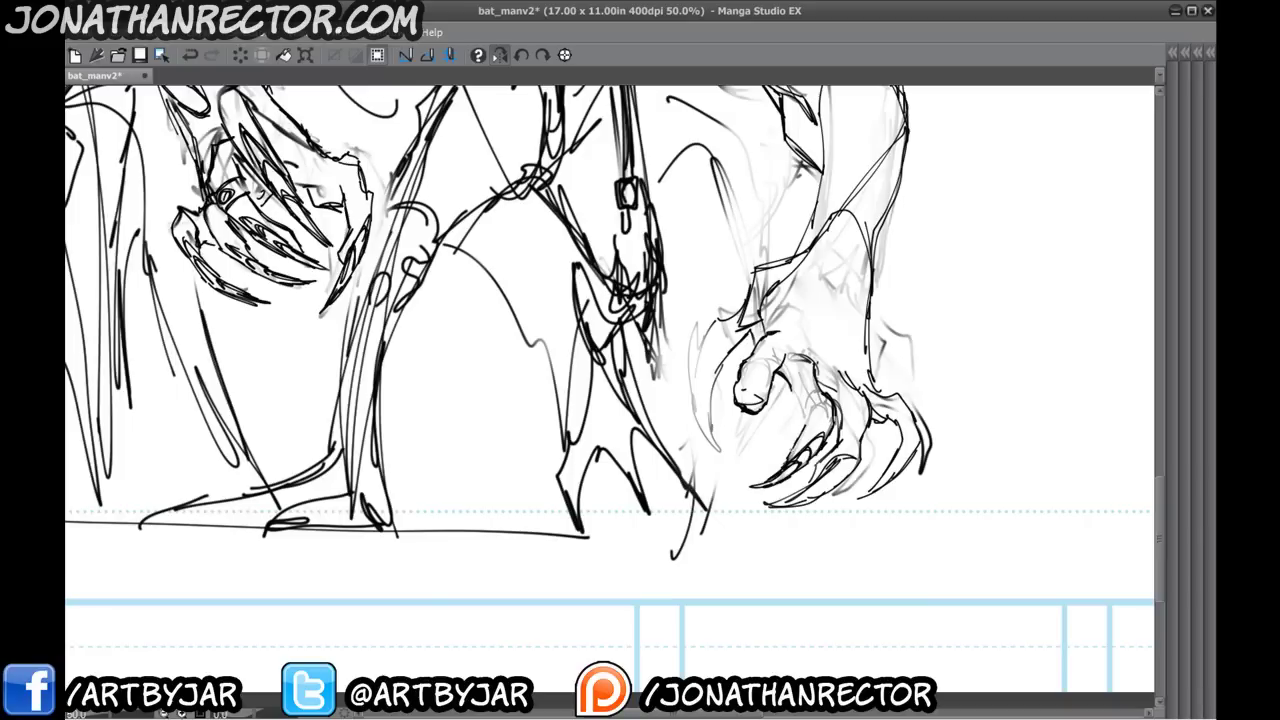
pyautogui.moveTo(828, 398); pyautogui.dragTo(790, 456)
# - Redraw the middle finger's claw as a segmented curved point, undoing the unwanted strokes
pyautogui.moveTo(781, 345); pyautogui.dragTo(679, 288)
pyautogui.moveTo(737, 405)
pyautogui.mouseDown()
pyautogui.moveTo(668, 452)
pyautogui.moveTo(758, 400)
pyautogui.mouseUp()
pyautogui.hotkey('ctrl', 'z')
pyautogui.hotkey('ctrl', 'z')
pyautogui.hotkey('ctrl', 'z')
pyautogui.hotkey('ctrl', 'z')
pyautogui.hotkey('ctrl', 'z')
pyautogui.hotkey('ctrl', 'z')
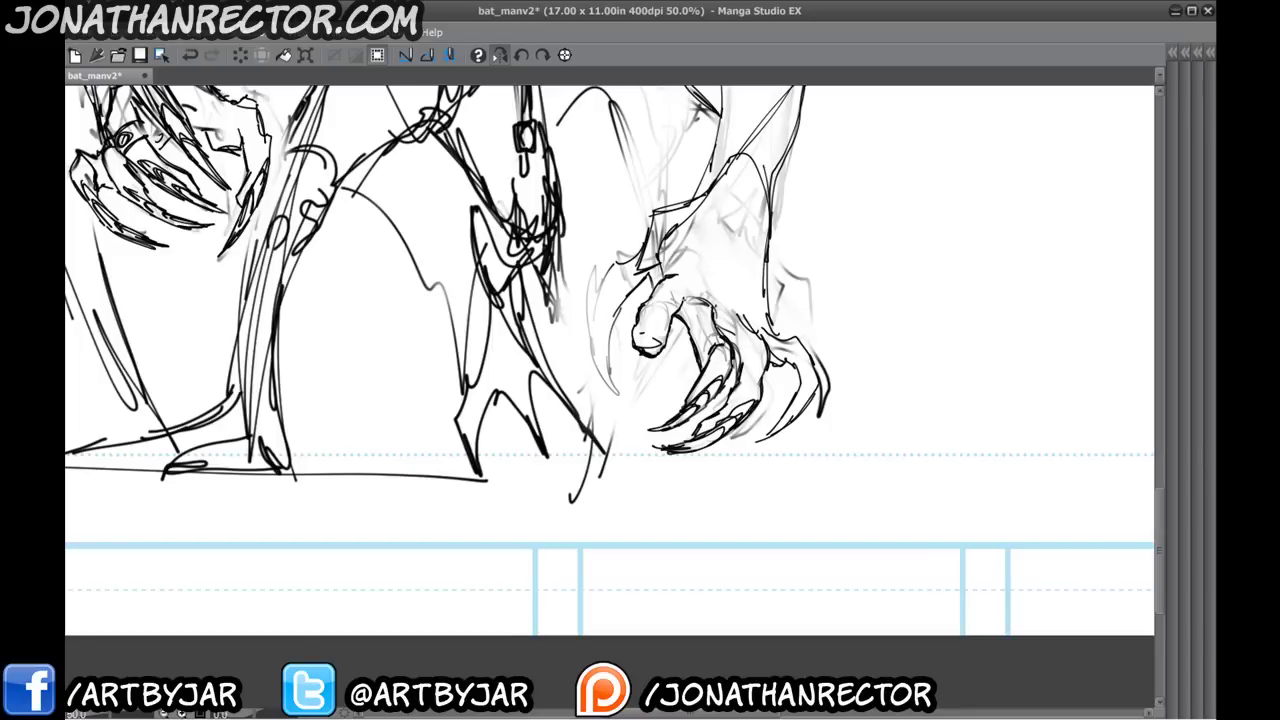
# - Fade the outermost finger and redraw it with a bent knuckle and a claw curving in toward the other claws
pyautogui.moveTo(644, 340); pyautogui.dragTo(542, 334)
pyautogui.moveTo(672, 422)
pyautogui.mouseDown()
pyautogui.moveTo(720, 342)
pyautogui.moveTo(670, 318)
pyautogui.moveTo(660, 352)
pyautogui.mouseUp()
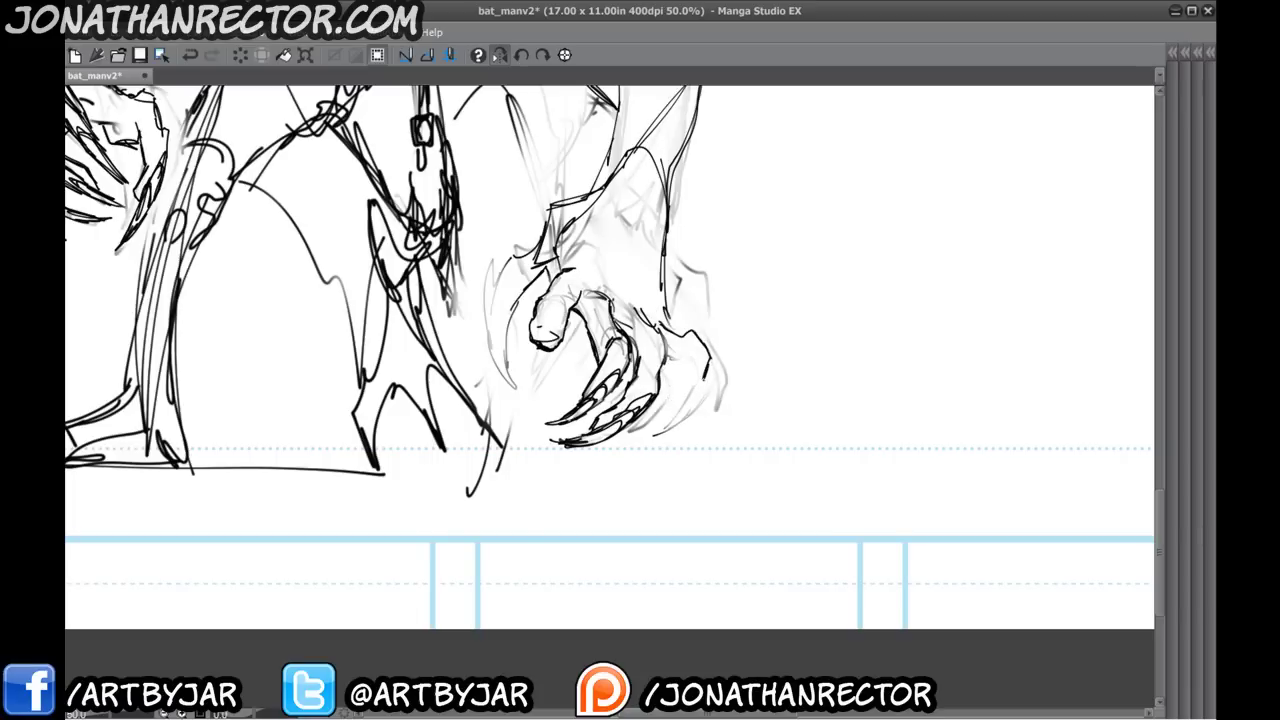
pyautogui.moveTo(680, 426); pyautogui.dragTo(612, 441)
pyautogui.moveTo(614, 440); pyautogui.dragTo(668, 422)
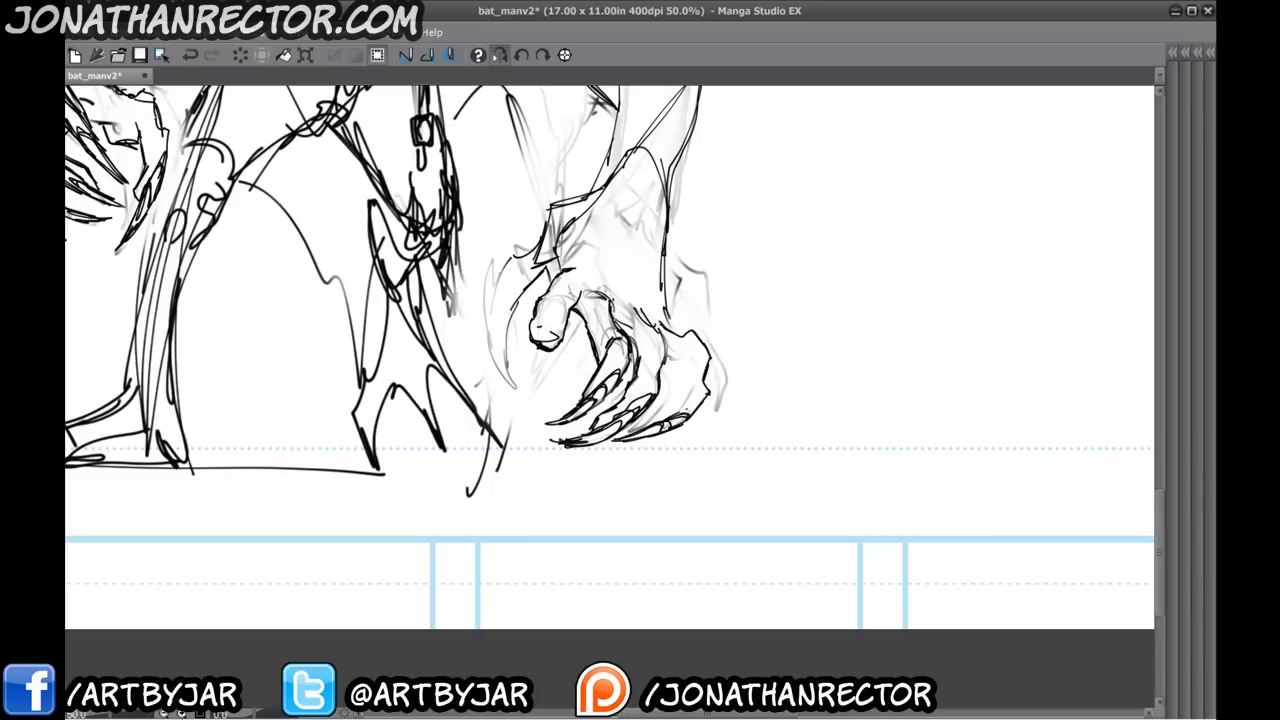
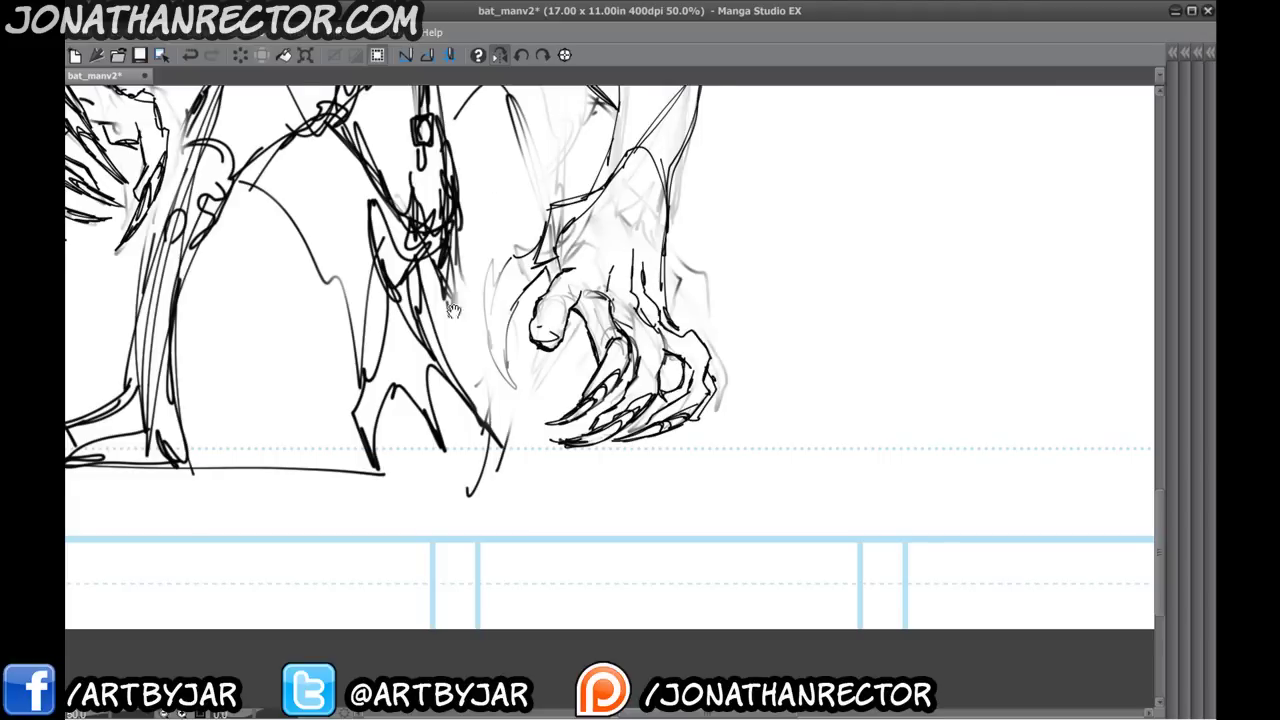
# - Redraw the finger beyond the thumb with a long curved claw and firm up the inner contour of the forearm
pyautogui.moveTo(485, 186); pyautogui.dragTo(580, 266)
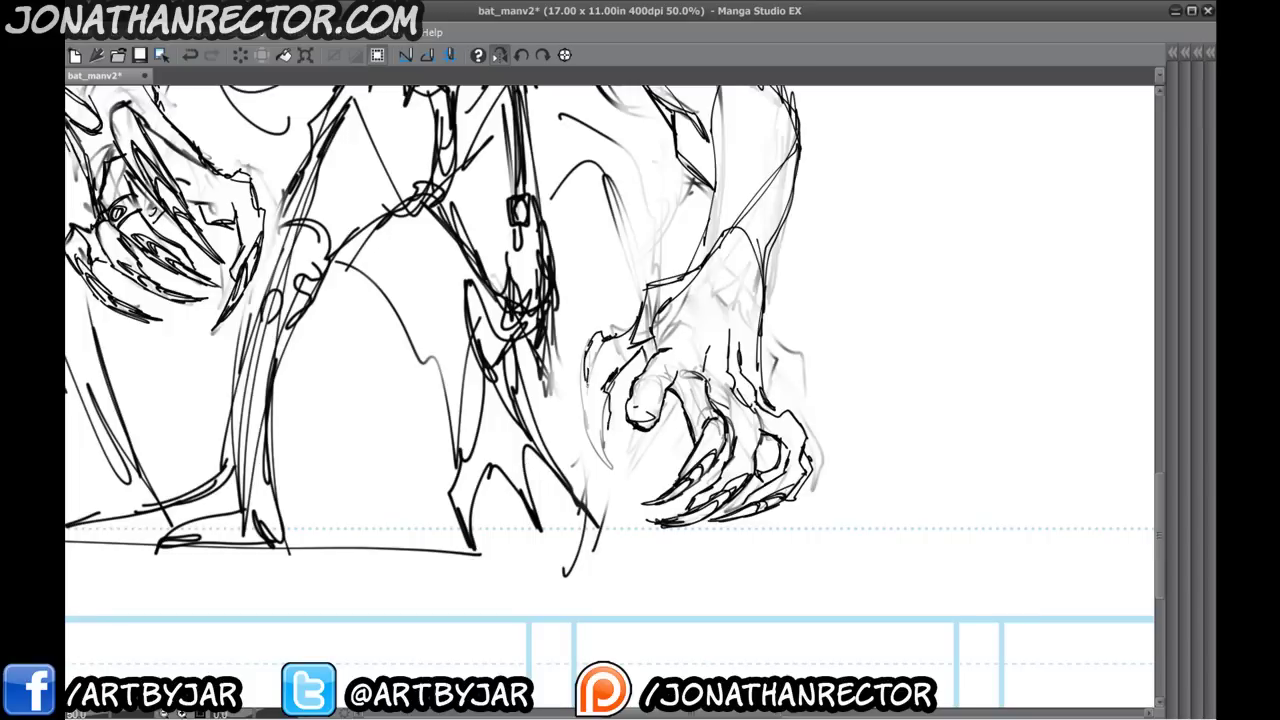
pyautogui.moveTo(578, 366)
pyautogui.mouseDown()
pyautogui.moveTo(594, 450)
pyautogui.moveTo(636, 492)
pyautogui.moveTo(580, 390)
pyautogui.moveTo(612, 444)
pyautogui.mouseUp()
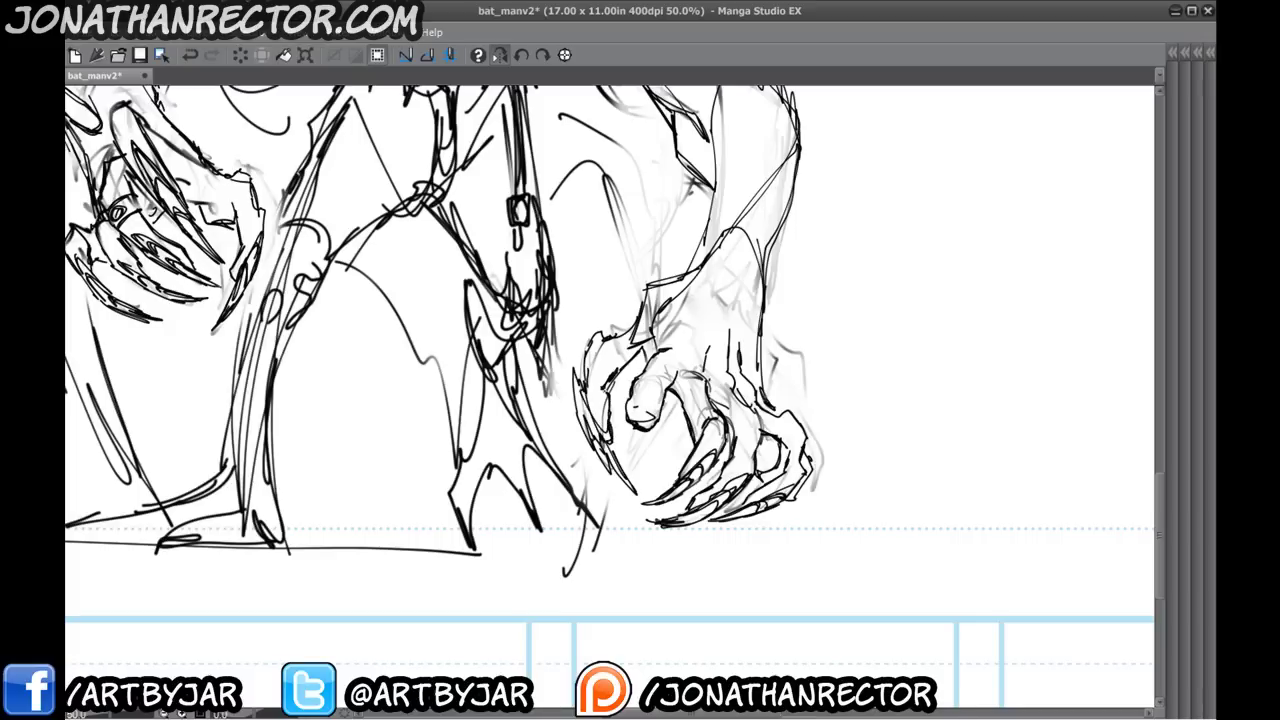
pyautogui.moveTo(584, 310)
pyautogui.mouseDown()
pyautogui.moveTo(622, 416)
pyautogui.moveTo(640, 427)
pyautogui.moveTo(604, 448)
pyautogui.moveTo(645, 415)
pyautogui.moveTo(705, 310)
pyautogui.moveTo(660, 300)
pyautogui.moveTo(652, 255)
pyautogui.mouseUp()
pyautogui.moveTo(509, 301); pyautogui.dragTo(474, 208)
pyautogui.moveTo(579, 334)
pyautogui.mouseDown()
pyautogui.moveTo(570, 378)
pyautogui.moveTo(606, 262)
pyautogui.mouseUp()
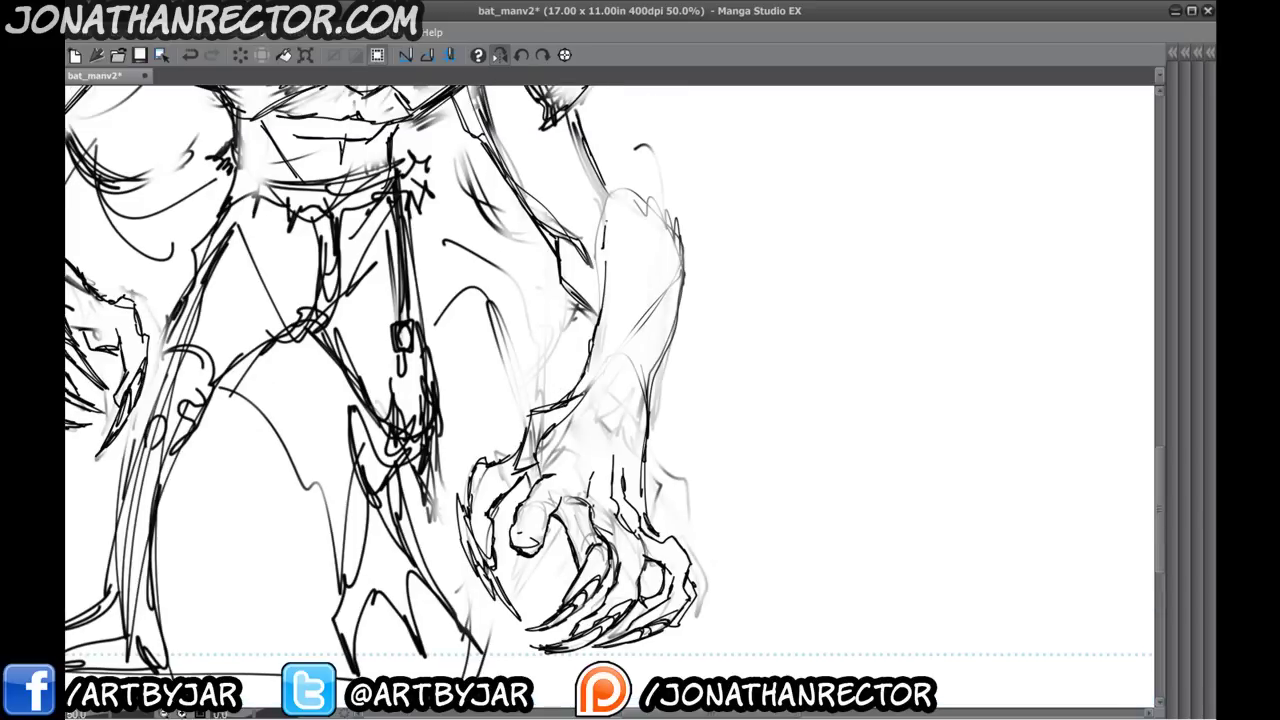
# - Draw spiky fur at the elbow and short hatching on the forearm, and darken the outer contour down to the wrist
pyautogui.moveTo(640, 210); pyautogui.dragTo(645, 175)
pyautogui.moveTo(648, 215)
pyautogui.mouseDown()
pyautogui.moveTo(654, 192)
pyautogui.moveTo(655, 298)
pyautogui.moveTo(642, 316)
pyautogui.mouseUp()
pyautogui.moveTo(680, 274); pyautogui.dragTo(654, 328)
pyautogui.moveTo(662, 312); pyautogui.dragTo(648, 334)
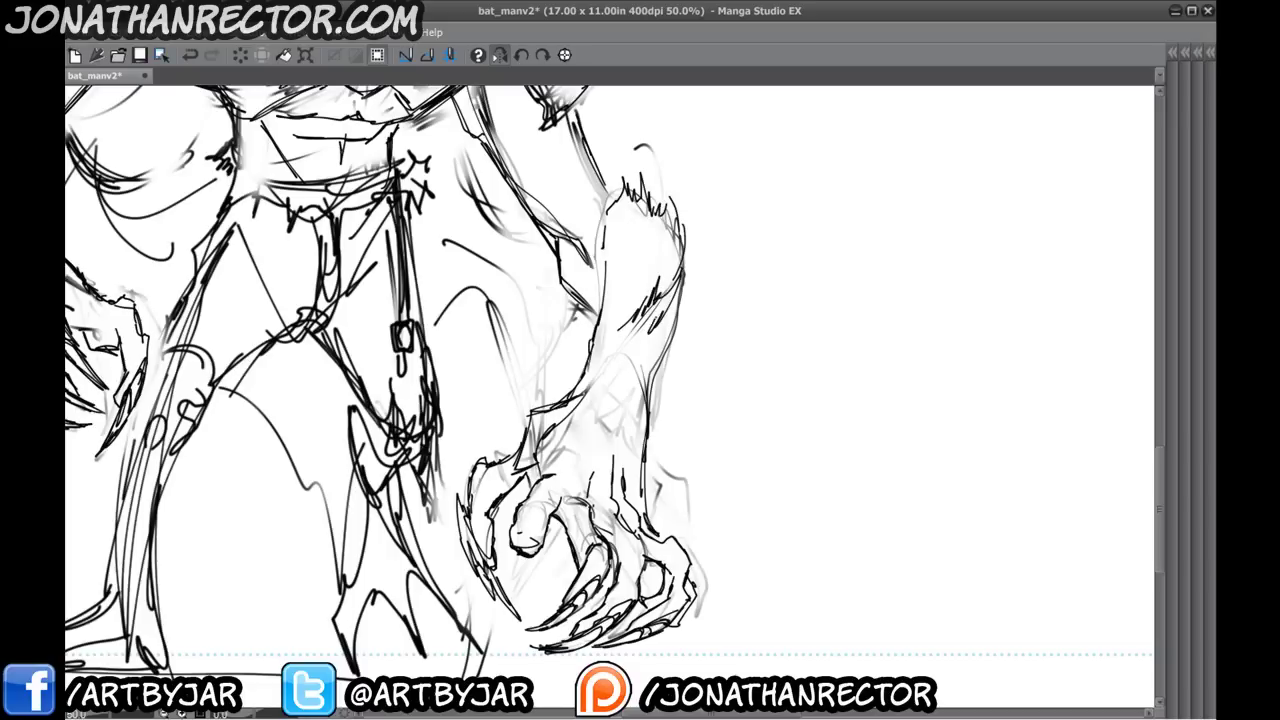
pyautogui.moveTo(684, 280); pyautogui.dragTo(647, 424)
pyautogui.moveTo(643, 440); pyautogui.dragTo(648, 522)
pyautogui.moveTo(646, 388); pyautogui.dragTo(644, 508)
pyautogui.moveTo(627, 377)
pyautogui.mouseDown()
pyautogui.moveTo(643, 402)
pyautogui.moveTo(679, 287)
pyautogui.mouseUp()
# - Strengthen the lines running from the chest and upper arm down to the furry elbow and inner forearm
pyautogui.moveTo(420, 316)
pyautogui.mouseDown()
pyautogui.moveTo(416, 297)
pyautogui.moveTo(502, 484)
pyautogui.moveTo(750, 409)
pyautogui.mouseUp()
pyautogui.moveTo(720, 510); pyautogui.dragTo(513, 505)
pyautogui.moveTo(591, 410); pyautogui.dragTo(588, 469)
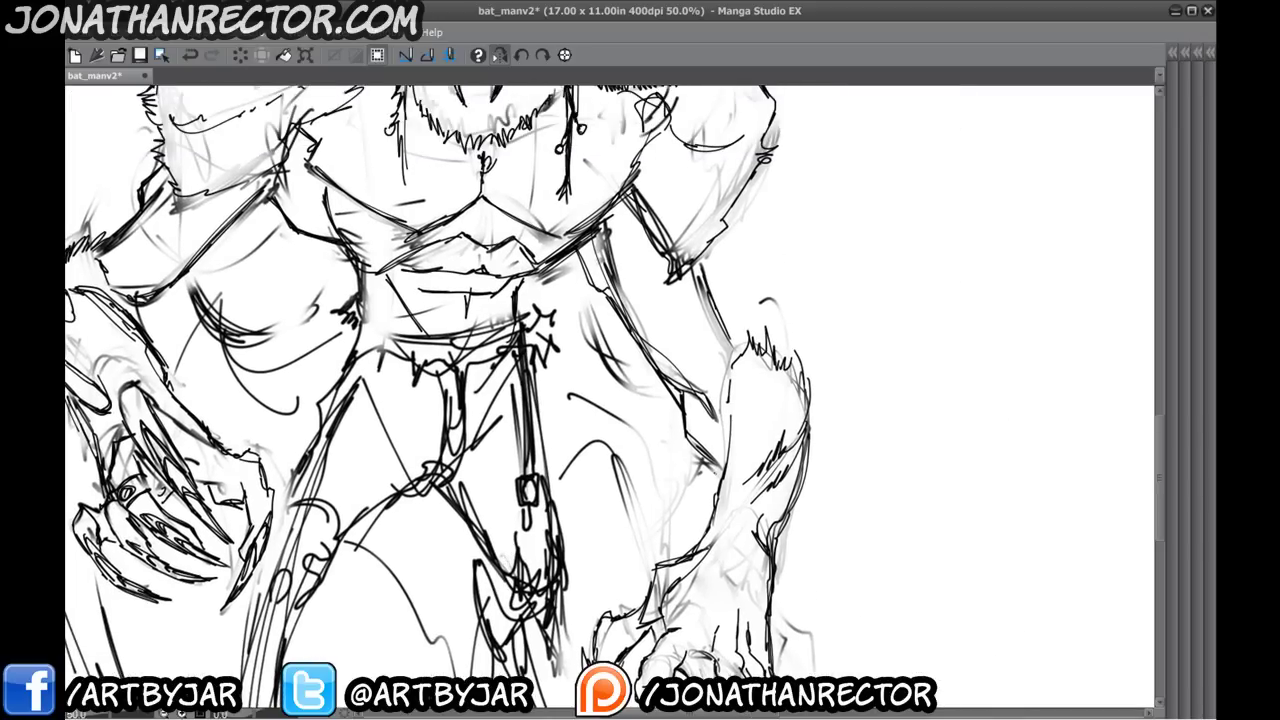
pyautogui.moveTo(681, 420); pyautogui.dragTo(716, 474)
pyautogui.moveTo(676, 394)
pyautogui.mouseDown()
pyautogui.moveTo(682, 426)
pyautogui.moveTo(618, 297)
pyautogui.moveTo(577, 254)
pyautogui.moveTo(608, 297)
pyautogui.mouseUp()
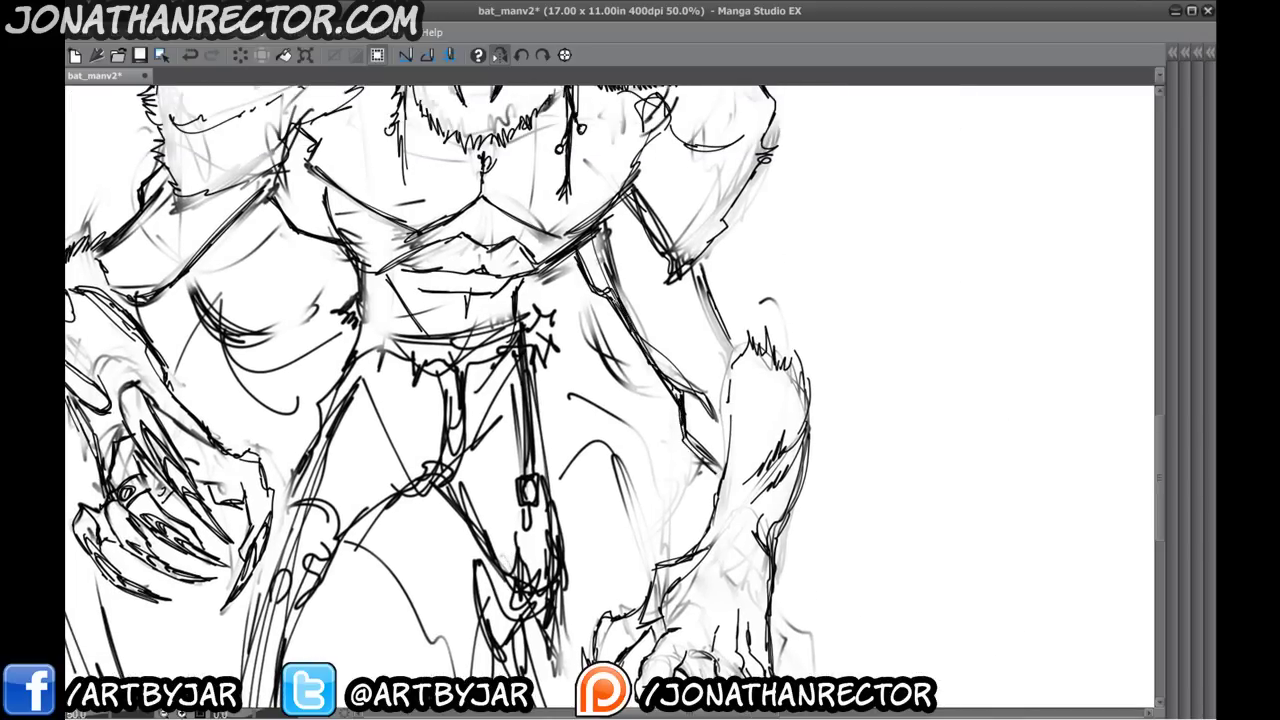
pyautogui.moveTo(690, 268); pyautogui.dragTo(734, 356)
# - Lasso the leg with the hanging strap and rotate it by 5 degrees toward the large clawed hand, with the canvas view mirrored
pyautogui.moveTo(300, 447); pyautogui.dragTo(366, 378)
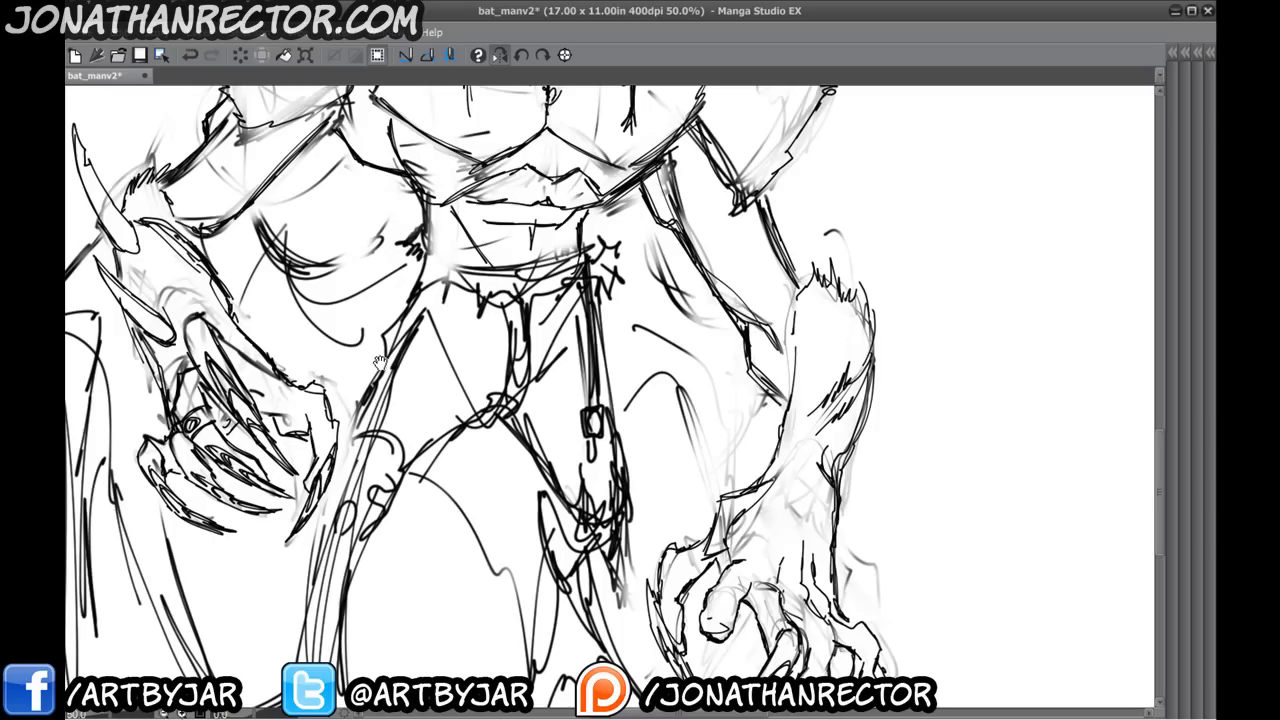
pyautogui.moveTo(403, 439); pyautogui.dragTo(443, 305)
pyautogui.moveTo(453, 189); pyautogui.dragTo(466, 347)
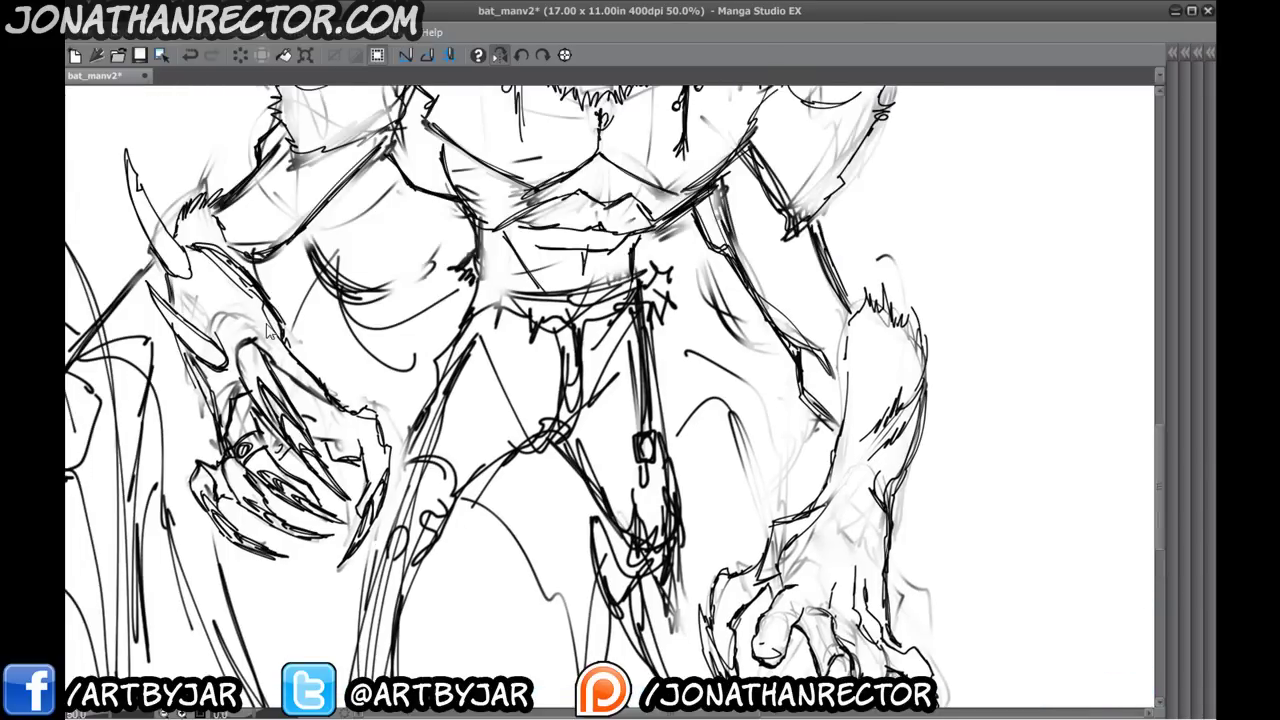
pyautogui.scroll(-2, 268, 333)
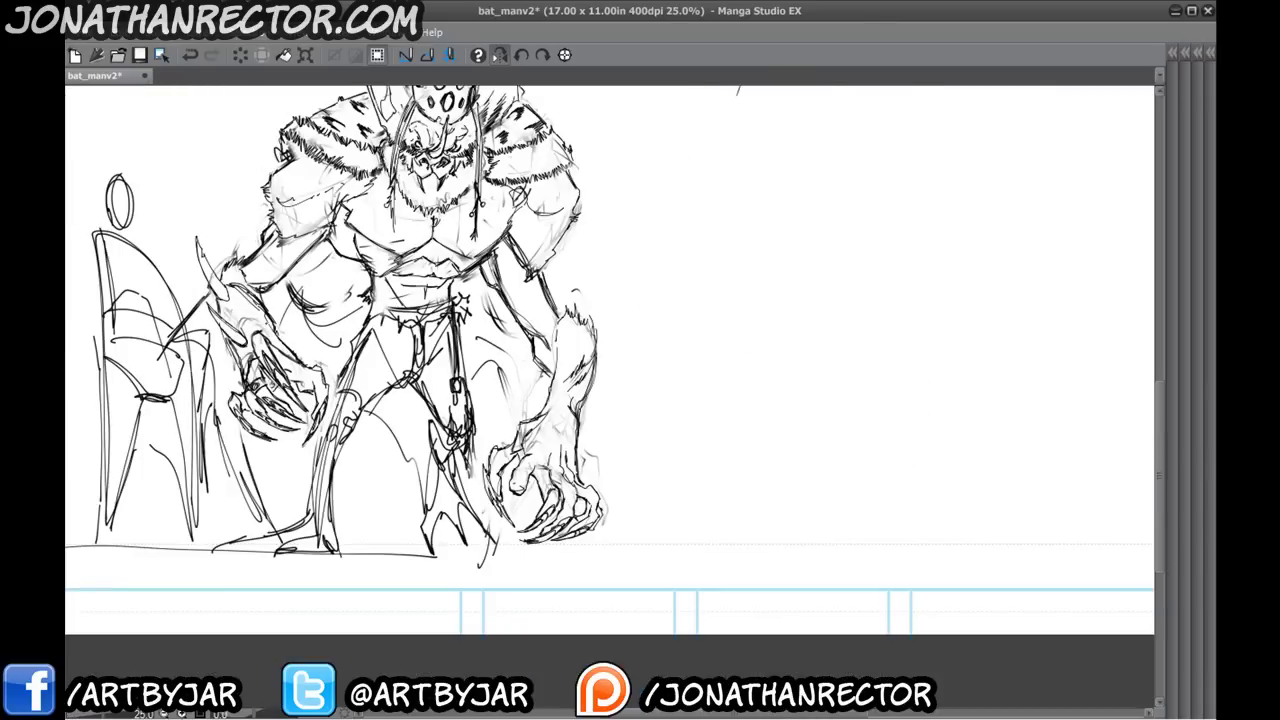
pyautogui.moveTo(367, 453); pyautogui.dragTo(447, 410)
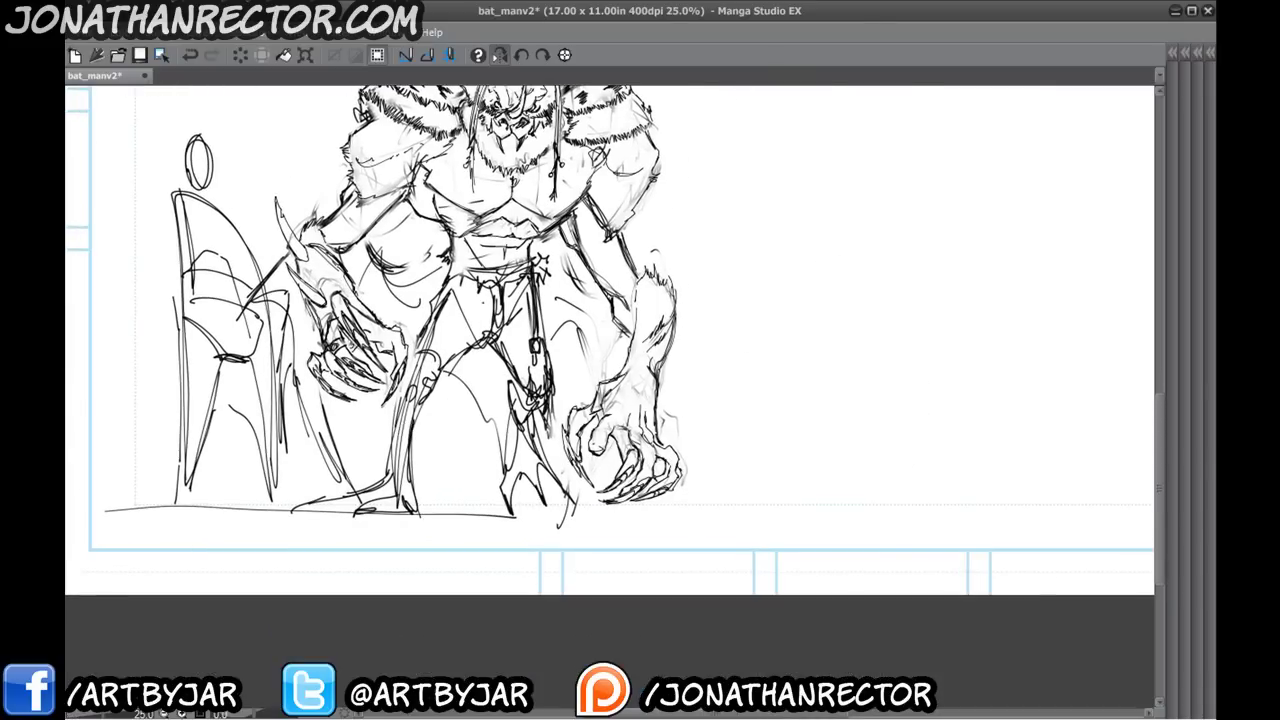
pyautogui.press('Tab')
pyautogui.click(864, 194)
pyautogui.moveTo(369, 417)
pyautogui.mouseDown()
pyautogui.moveTo(500, 481)
pyautogui.moveTo(464, 406)
pyautogui.moveTo(497, 350)
pyautogui.moveTo(530, 478)
pyautogui.moveTo(517, 584)
pyautogui.moveTo(505, 590)
pyautogui.mouseUp()
pyautogui.click(516, 618)
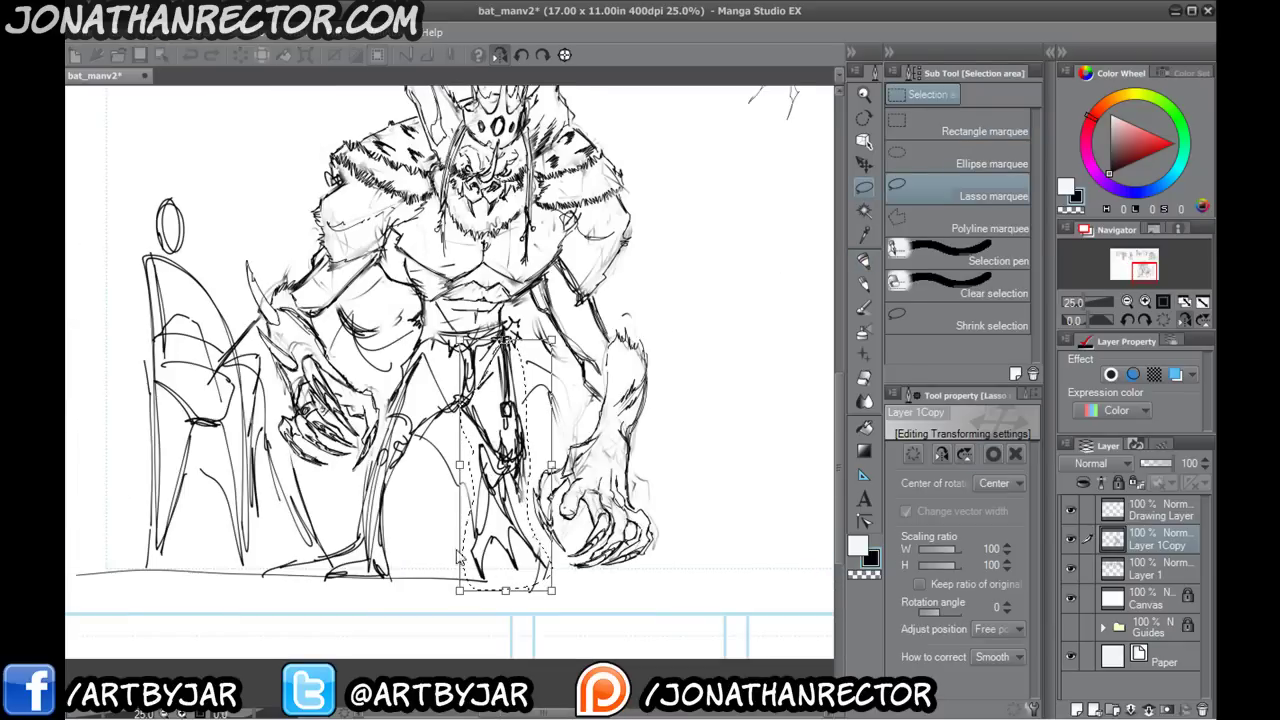
pyautogui.moveTo(437, 553); pyautogui.dragTo(426, 594)
pyautogui.moveTo(512, 514); pyautogui.dragTo(507, 516)
pyautogui.click(499, 56)
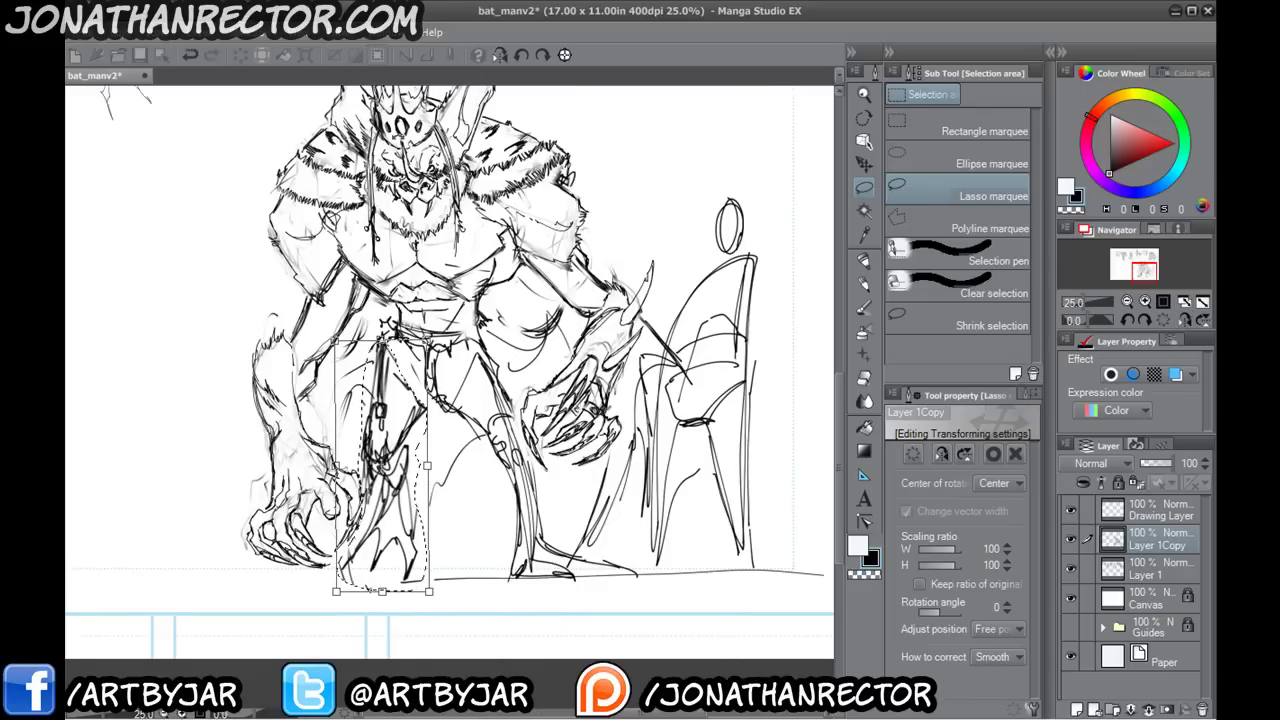
pyautogui.moveTo(334, 321); pyautogui.dragTo(346, 317)
pyautogui.moveTo(374, 397); pyautogui.dragTo(358, 388)
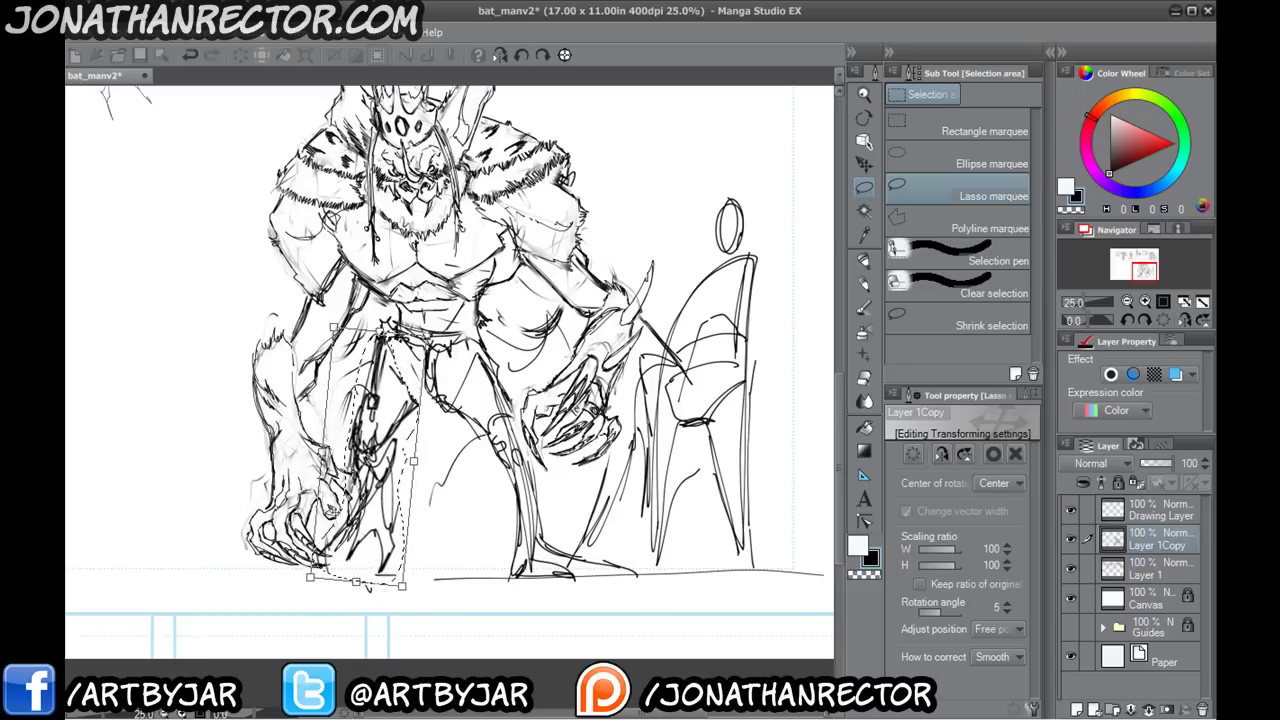
pyautogui.press('Return')
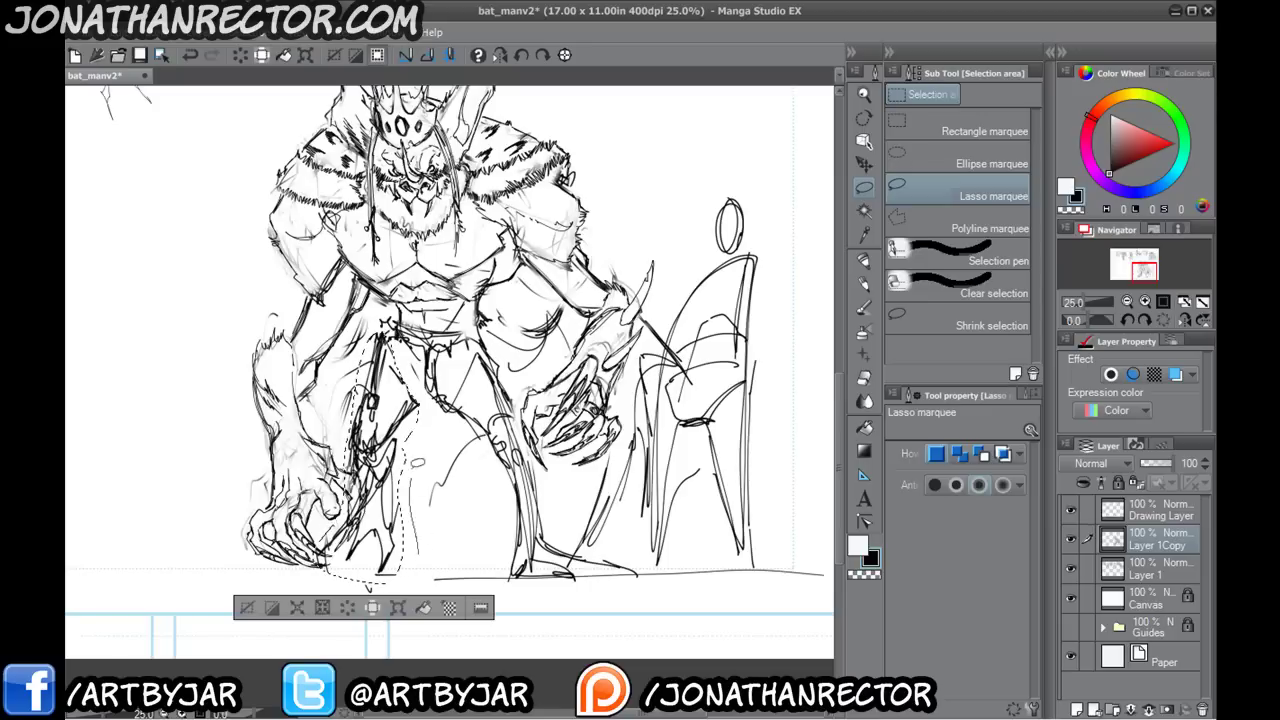
# - Lasso the lower part of that leg, rotate it so the foot swings away from the clawed hand, and clear the selection
pyautogui.moveTo(418, 553); pyautogui.dragTo(352, 446)
pyautogui.hotkey('ctrl', 't')
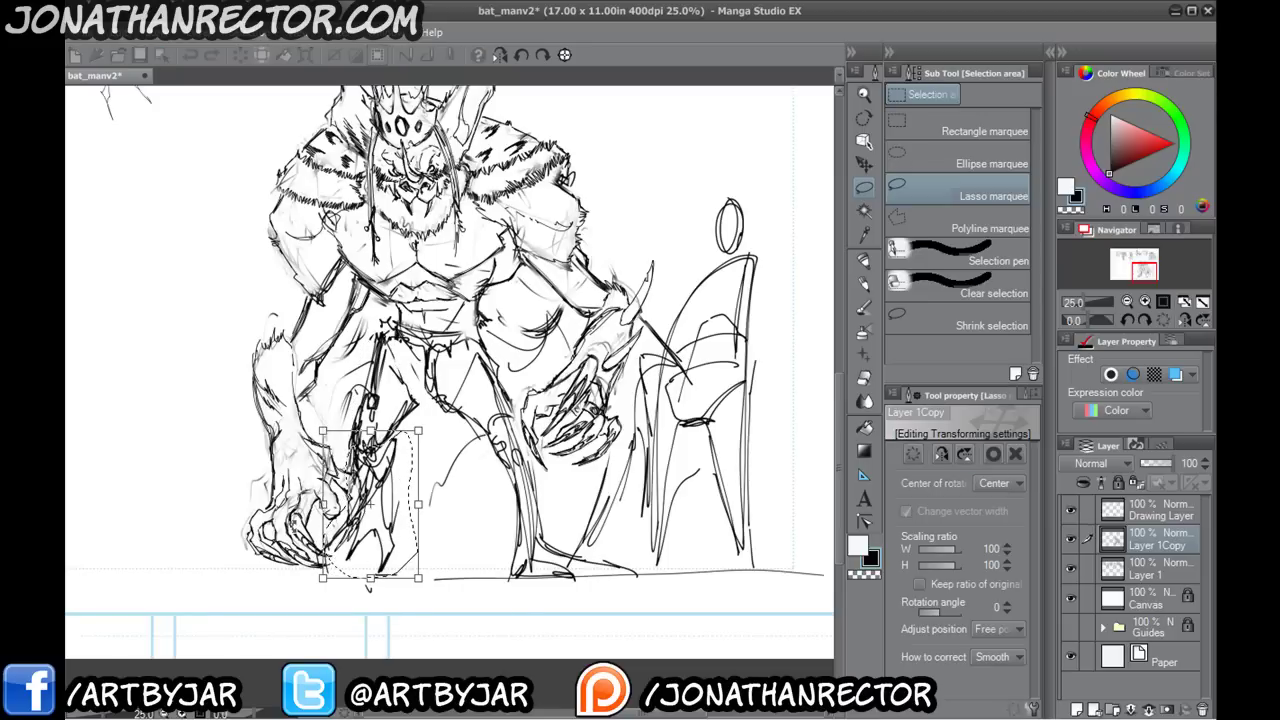
pyautogui.moveTo(440, 590); pyautogui.dragTo(470, 552)
pyautogui.moveTo(365, 540); pyautogui.dragTo(380, 561)
pyautogui.press('Return')
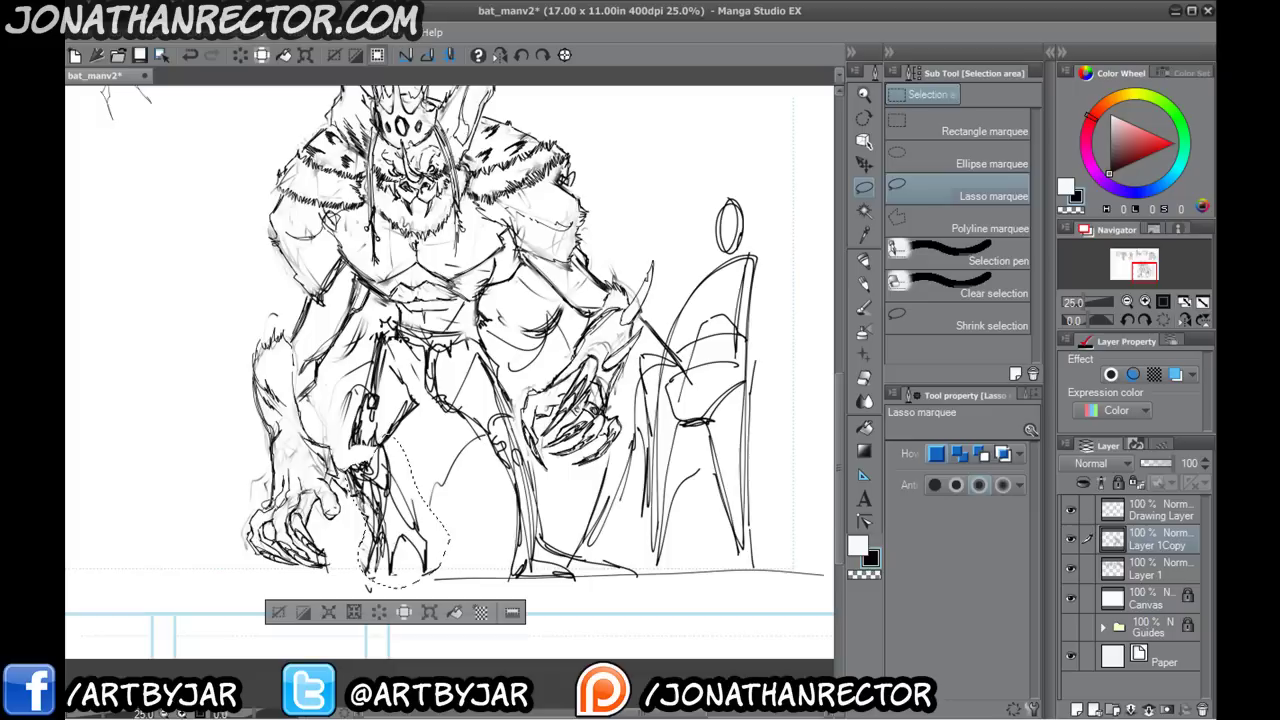
pyautogui.click(281, 615)
# - Fade the leg lines overlapping the clawed hand and redraw the finger beyond the thumb with a clean curved claw
pyautogui.scroll(2, 326, 250)
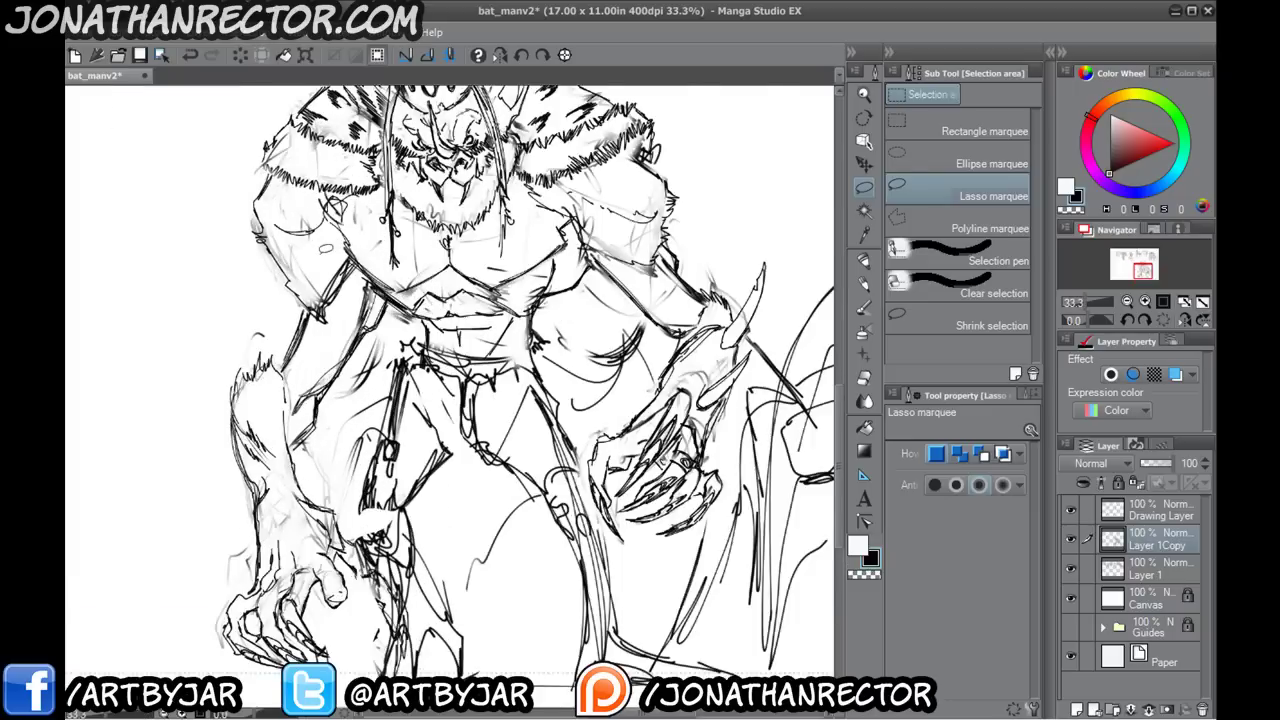
pyautogui.press('Tab')
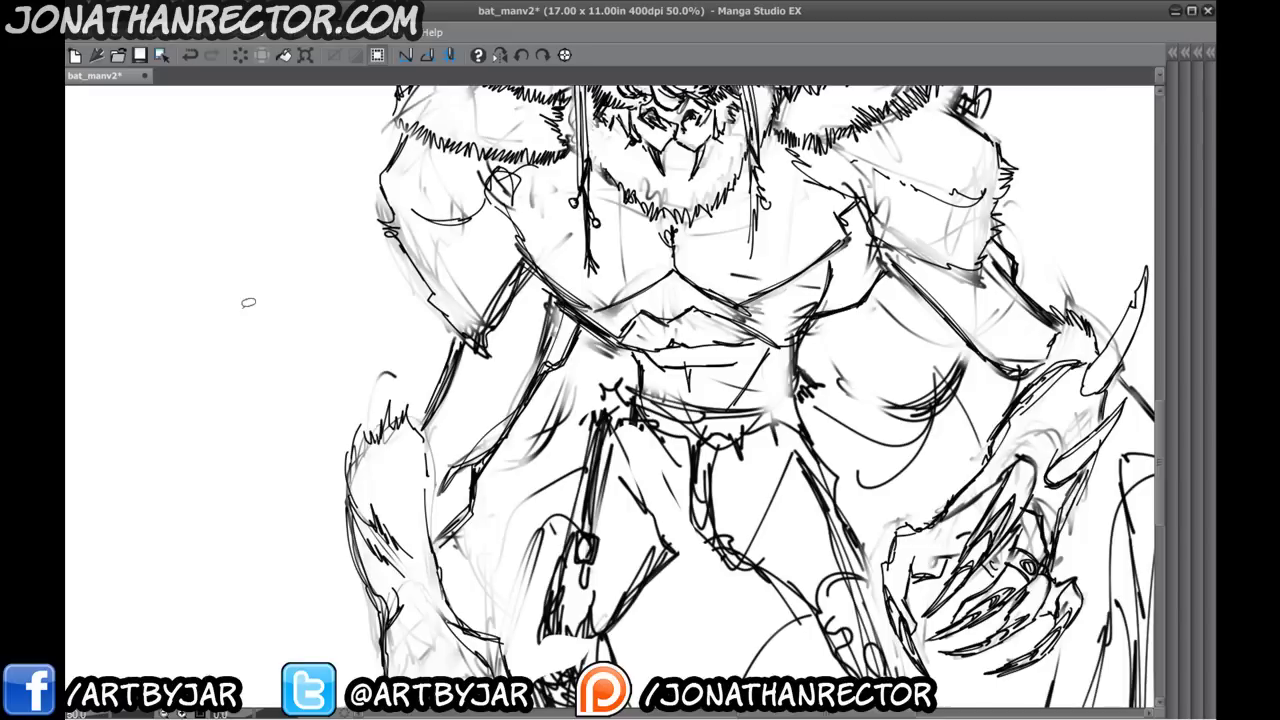
pyautogui.moveTo(501, 440); pyautogui.dragTo(461, 320)
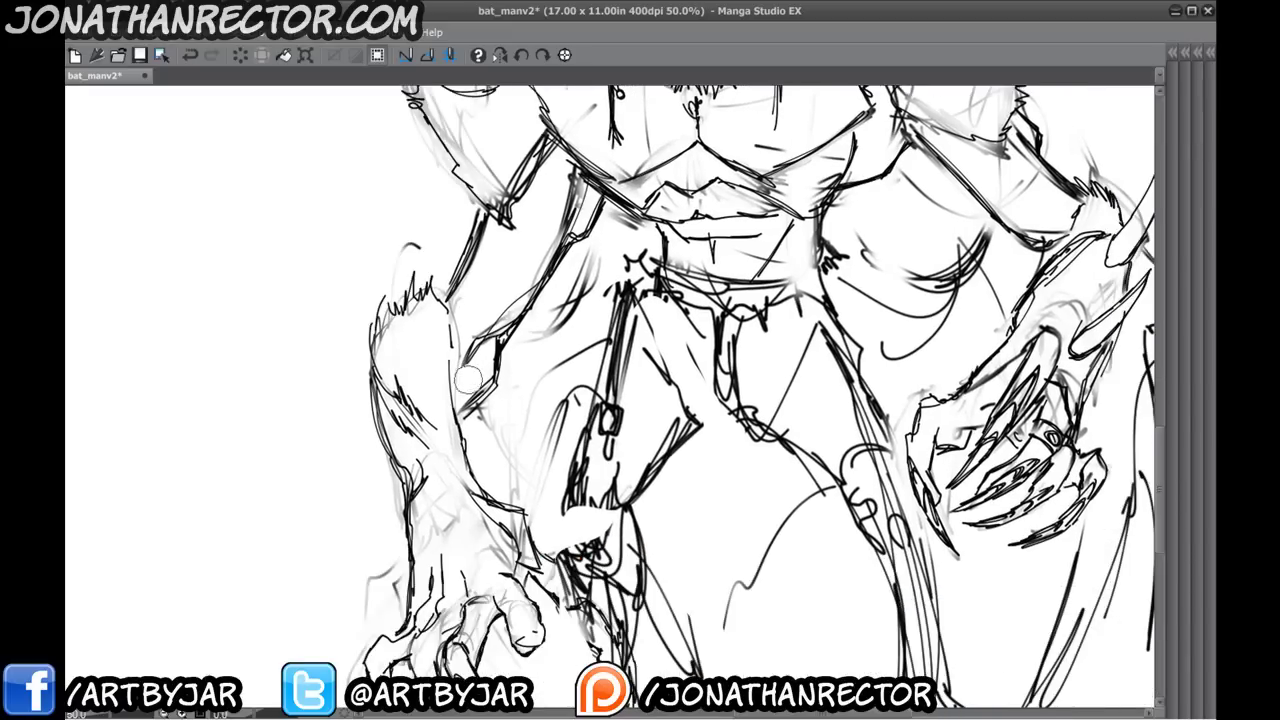
pyautogui.moveTo(469, 383); pyautogui.dragTo(420, 222)
pyautogui.moveTo(462, 356)
pyautogui.mouseDown()
pyautogui.moveTo(526, 432)
pyautogui.moveTo(556, 442)
pyautogui.moveTo(562, 548)
pyautogui.moveTo(512, 398)
pyautogui.moveTo(522, 512)
pyautogui.mouseUp()
pyautogui.moveTo(548, 416)
pyautogui.mouseDown()
pyautogui.moveTo(524, 514)
pyautogui.moveTo(482, 550)
pyautogui.mouseUp()
pyautogui.moveTo(536, 465); pyautogui.dragTo(513, 515)
pyautogui.moveTo(535, 466); pyautogui.dragTo(506, 522)
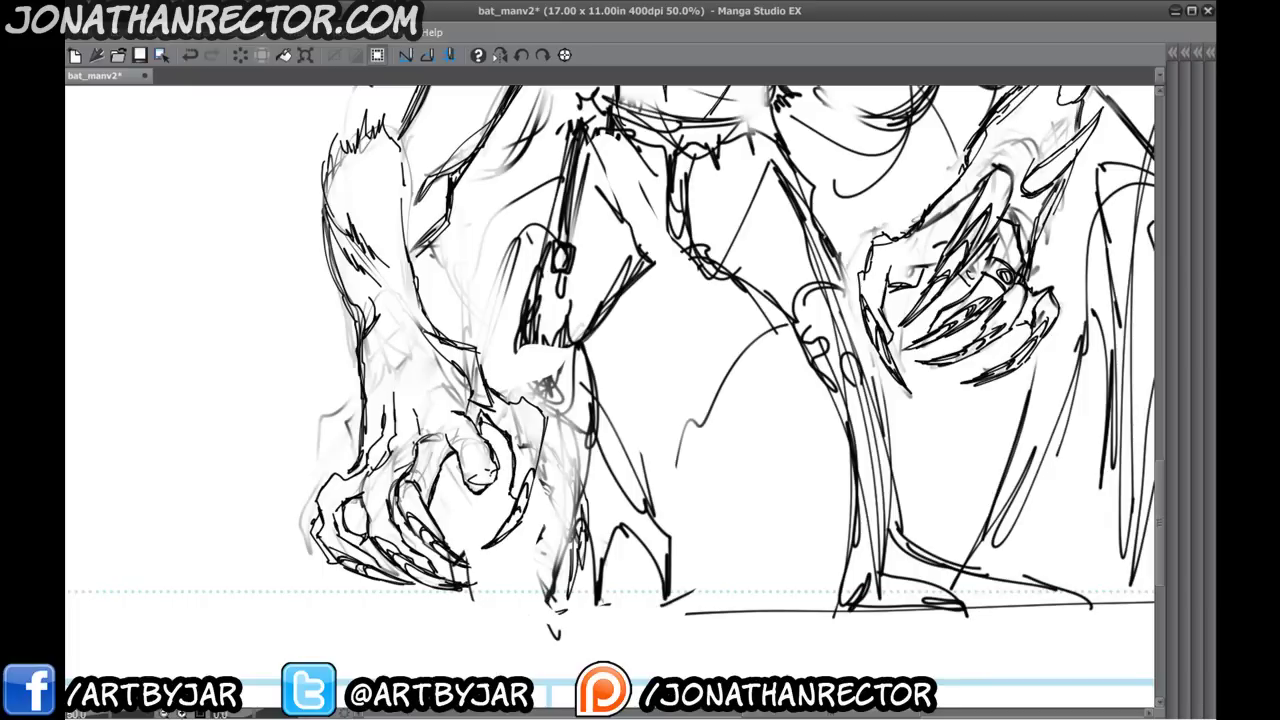
# - Add crease lines around the thumb and small dots across the back of the hand
pyautogui.moveTo(460, 458); pyautogui.dragTo(474, 494)
pyautogui.moveTo(442, 438); pyautogui.dragTo(456, 458)
pyautogui.moveTo(393, 415); pyautogui.dragTo(368, 478)
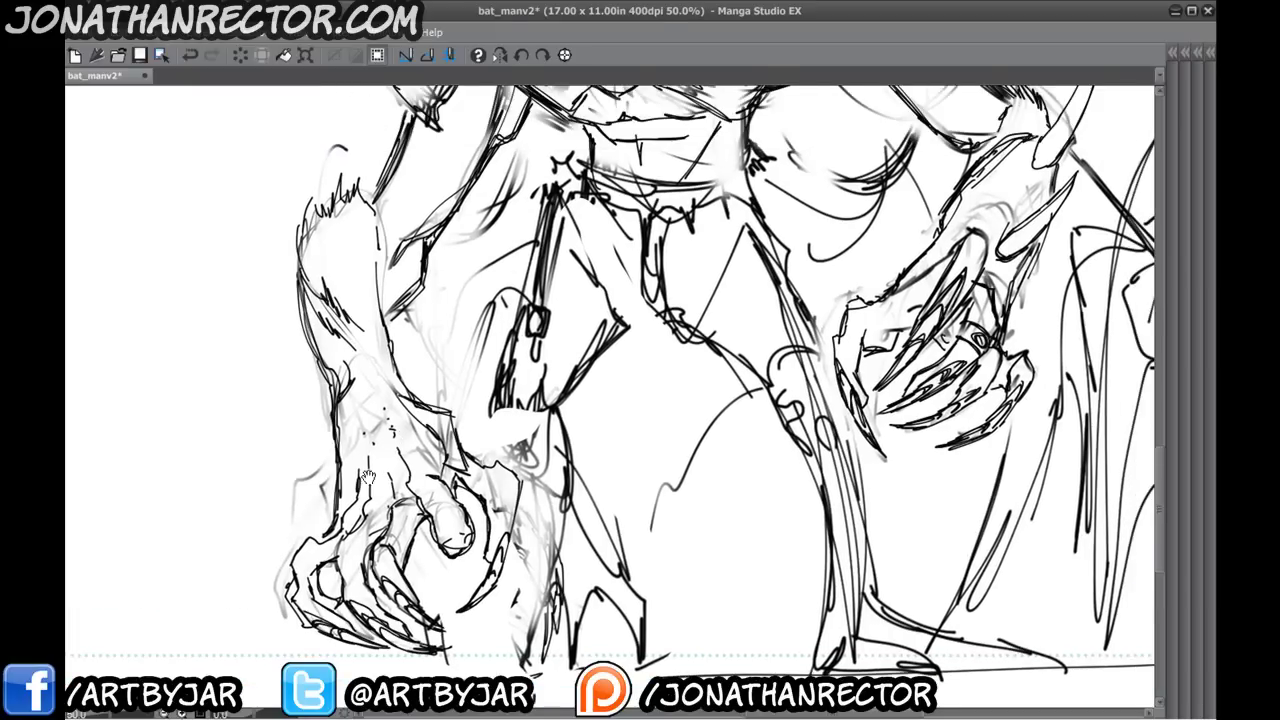
# - Fade the rough lines beside the waist, the loincloth's hanging piece, and the opposite leg and foot to faint guides
pyautogui.moveTo(413, 388); pyautogui.dragTo(377, 471)
pyautogui.moveTo(485, 369); pyautogui.dragTo(383, 297)
pyautogui.moveTo(412, 129); pyautogui.dragTo(455, 471)
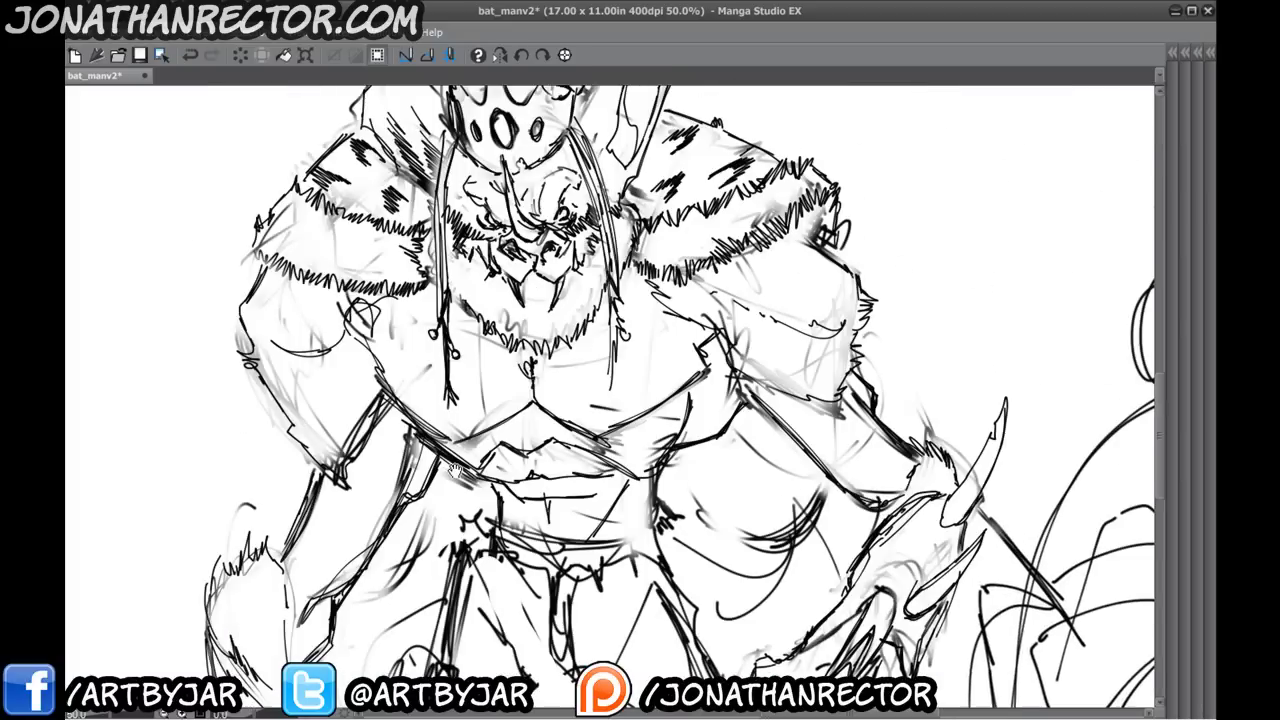
pyautogui.moveTo(419, 389); pyautogui.dragTo(481, 175)
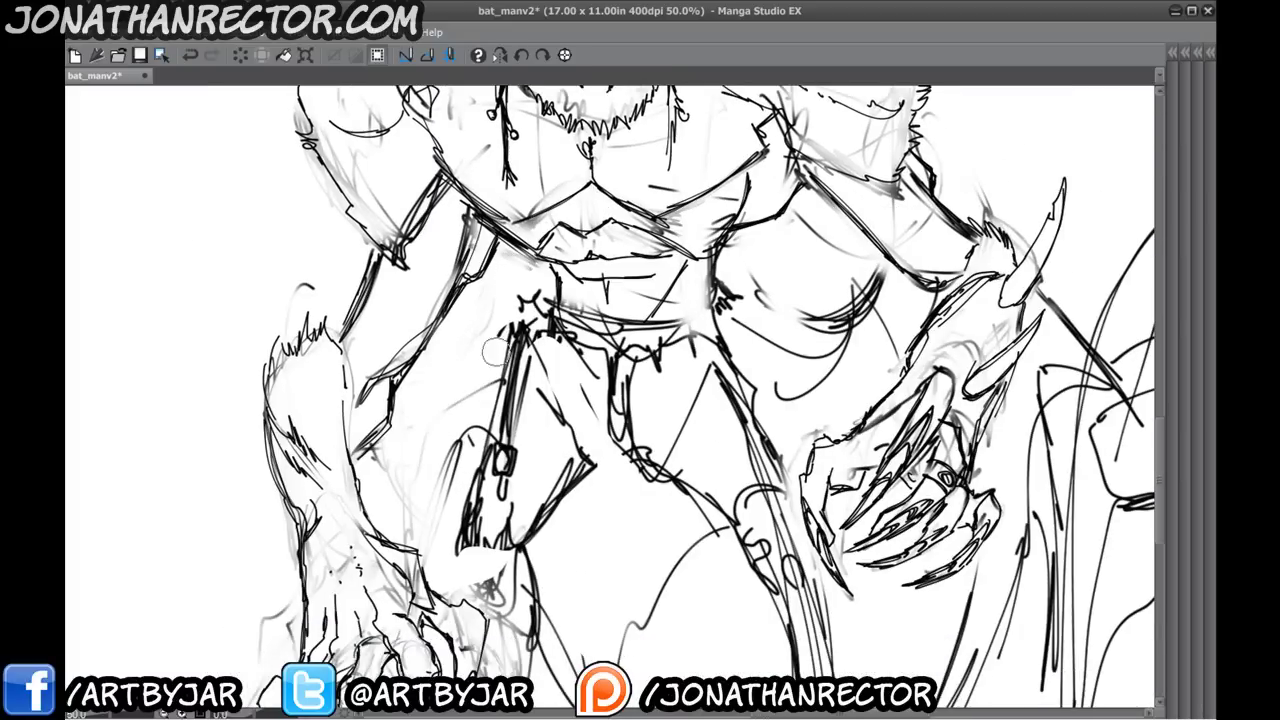
pyautogui.moveTo(496, 352); pyautogui.dragTo(401, 397)
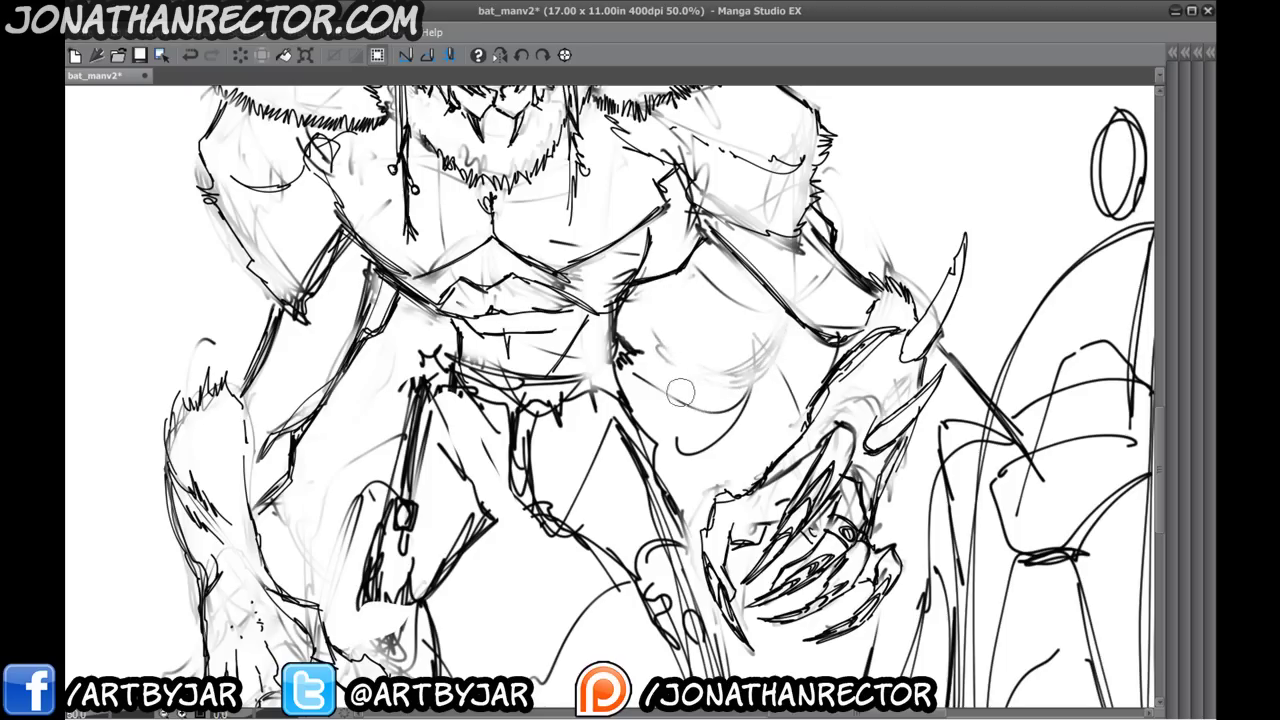
pyautogui.moveTo(586, 424)
pyautogui.mouseDown()
pyautogui.moveTo(542, 317)
pyautogui.moveTo(529, 349)
pyautogui.mouseUp()
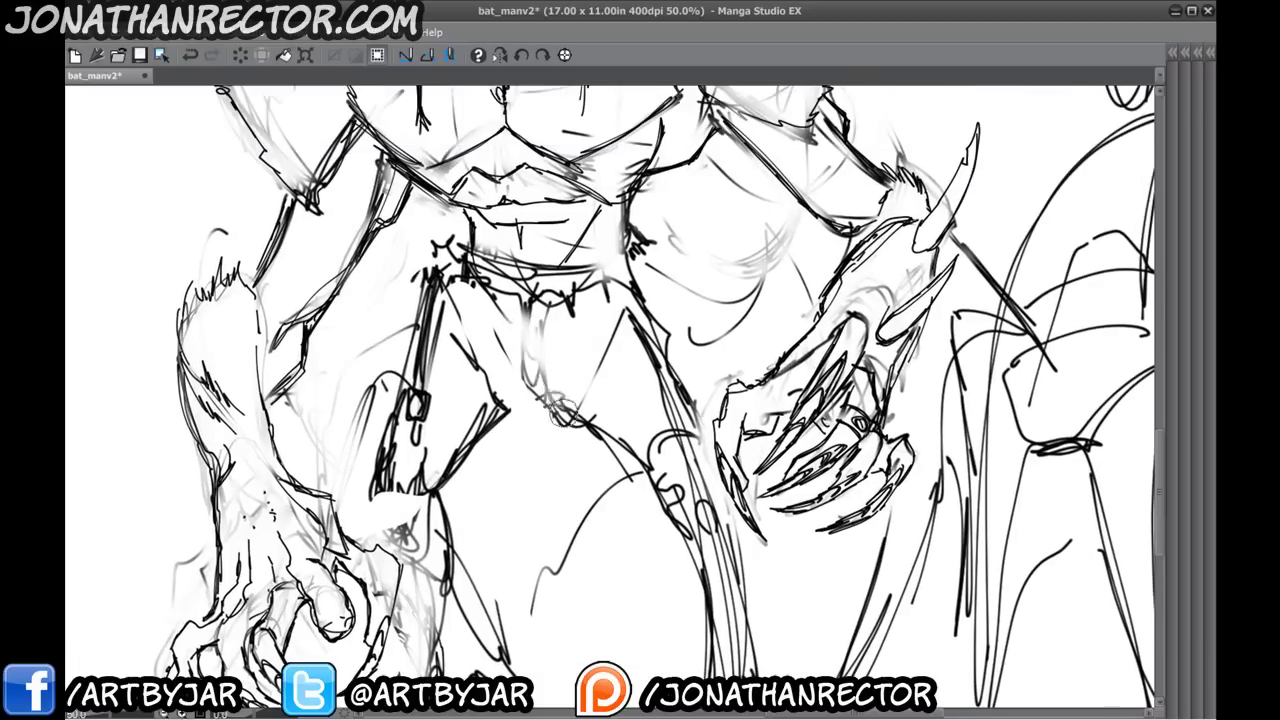
pyautogui.moveTo(686, 529); pyautogui.dragTo(636, 404)
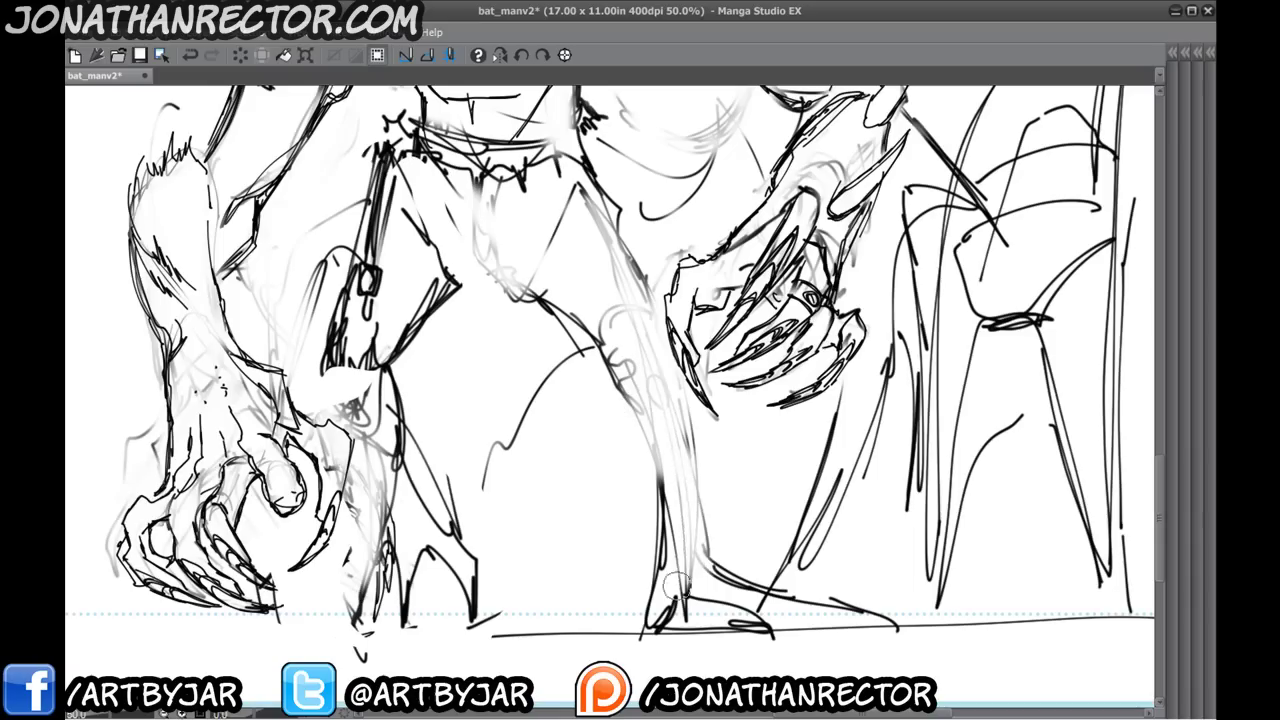
pyautogui.moveTo(676, 585)
pyautogui.mouseDown()
pyautogui.moveTo(760, 615)
pyautogui.moveTo(820, 600)
pyautogui.moveTo(655, 580)
pyautogui.moveTo(577, 290)
pyautogui.moveTo(614, 360)
pyautogui.moveTo(465, 245)
pyautogui.mouseUp()
pyautogui.moveTo(605, 507); pyautogui.dragTo(543, 476)
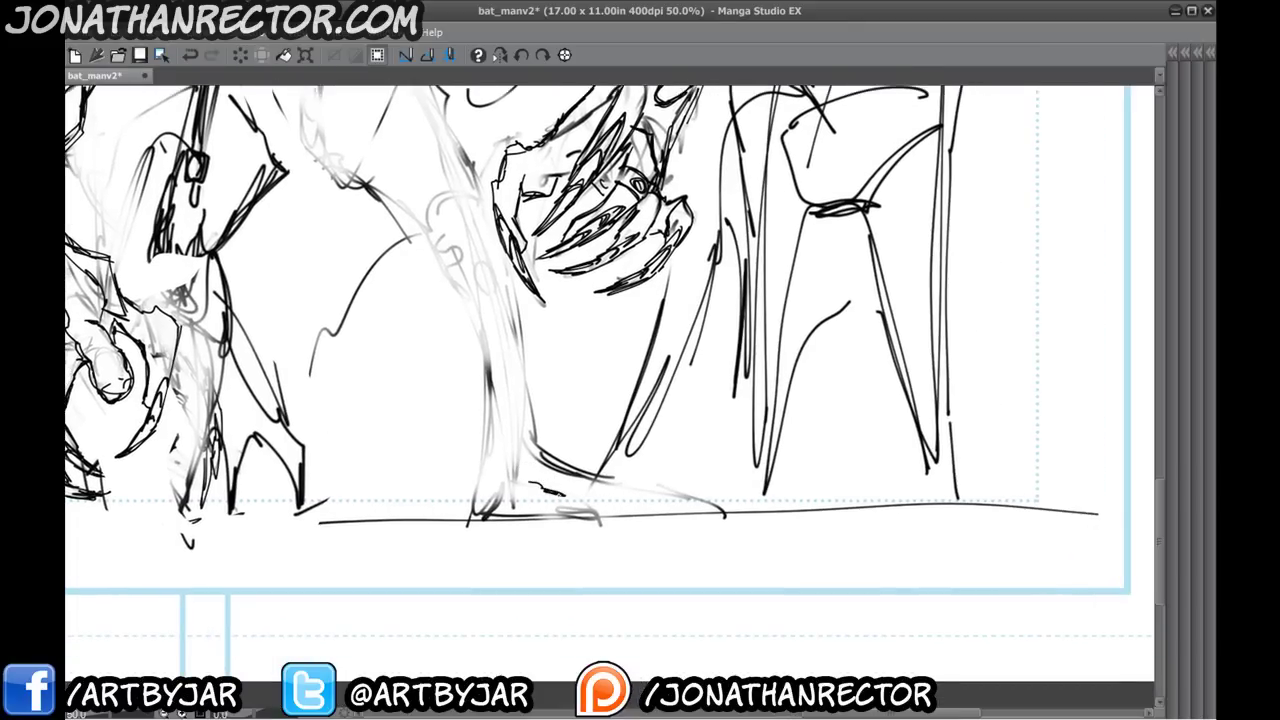
# - Redraw the faded leg's foot with a heel, a sloping instep and three long toes ending in claws on the ground line
pyautogui.moveTo(586, 499)
pyautogui.mouseDown()
pyautogui.moveTo(622, 497)
pyautogui.moveTo(658, 524)
pyautogui.moveTo(606, 514)
pyautogui.moveTo(648, 524)
pyautogui.moveTo(652, 512)
pyautogui.mouseUp()
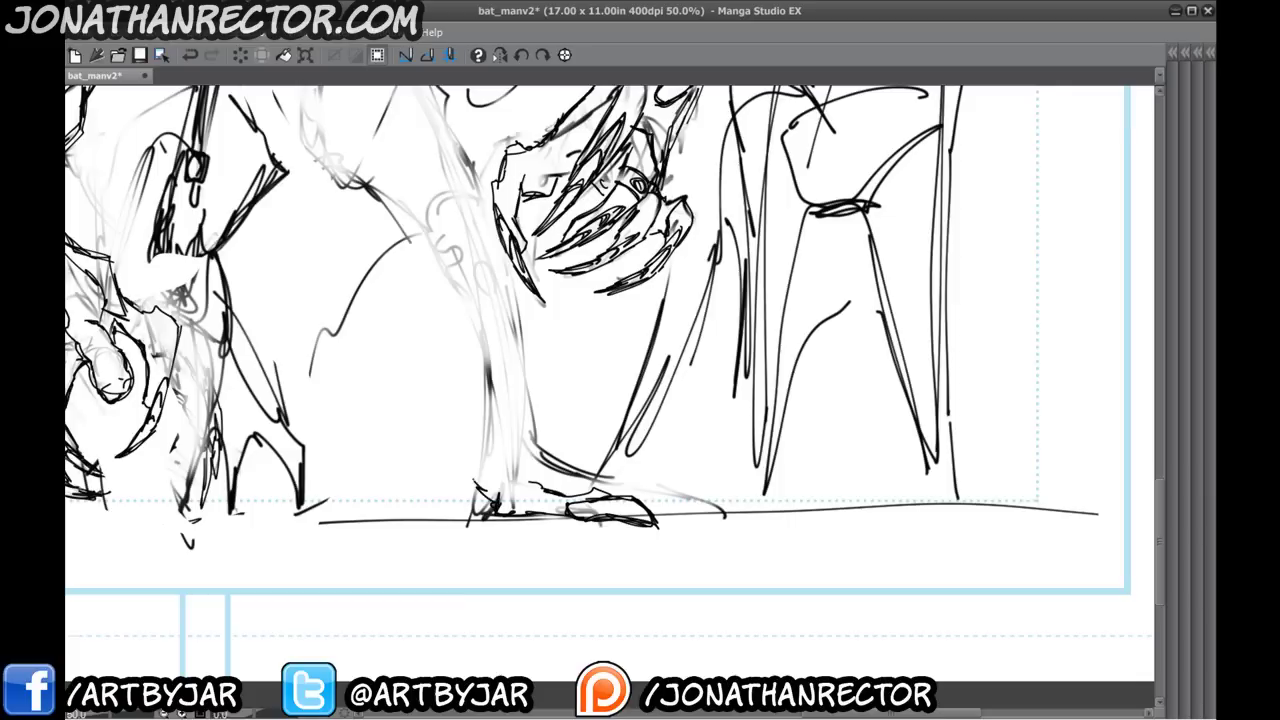
pyautogui.moveTo(476, 482); pyautogui.dragTo(476, 362)
pyautogui.moveTo(576, 466); pyautogui.dragTo(754, 518)
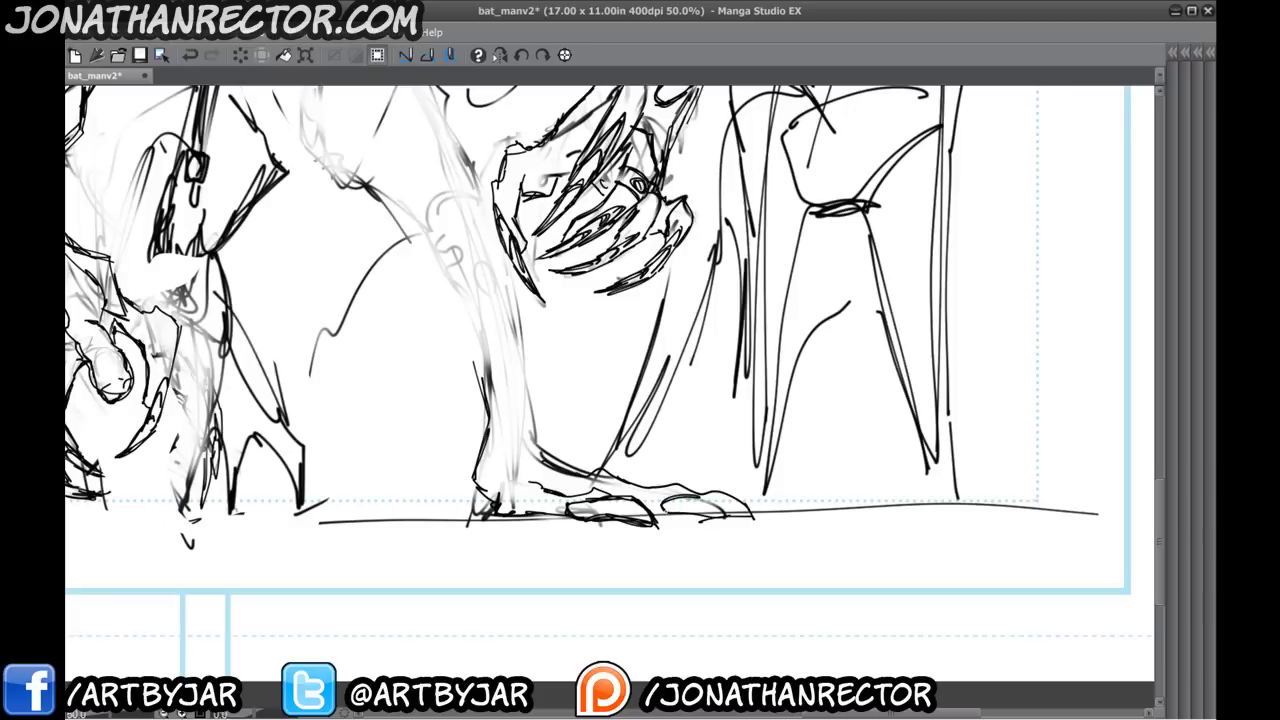
pyautogui.moveTo(570, 465); pyautogui.dragTo(792, 505)
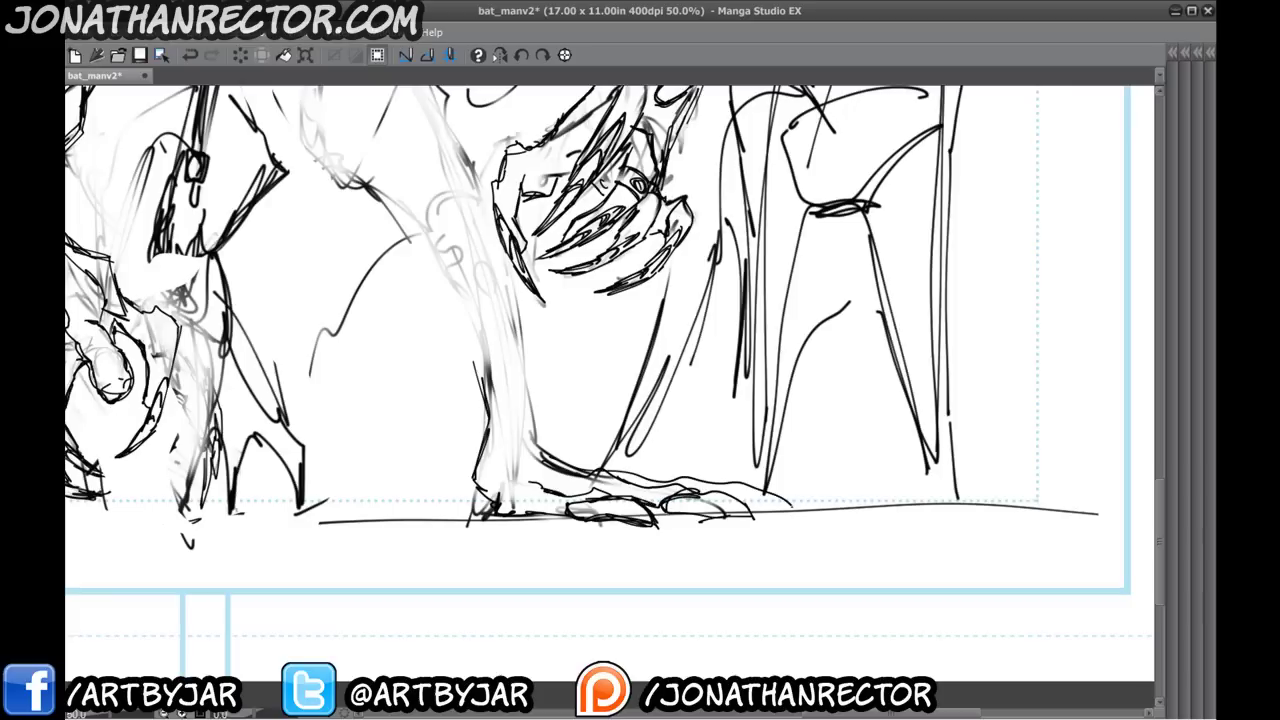
pyautogui.moveTo(650, 481); pyautogui.dragTo(698, 485)
pyautogui.moveTo(576, 466); pyautogui.dragTo(640, 478)
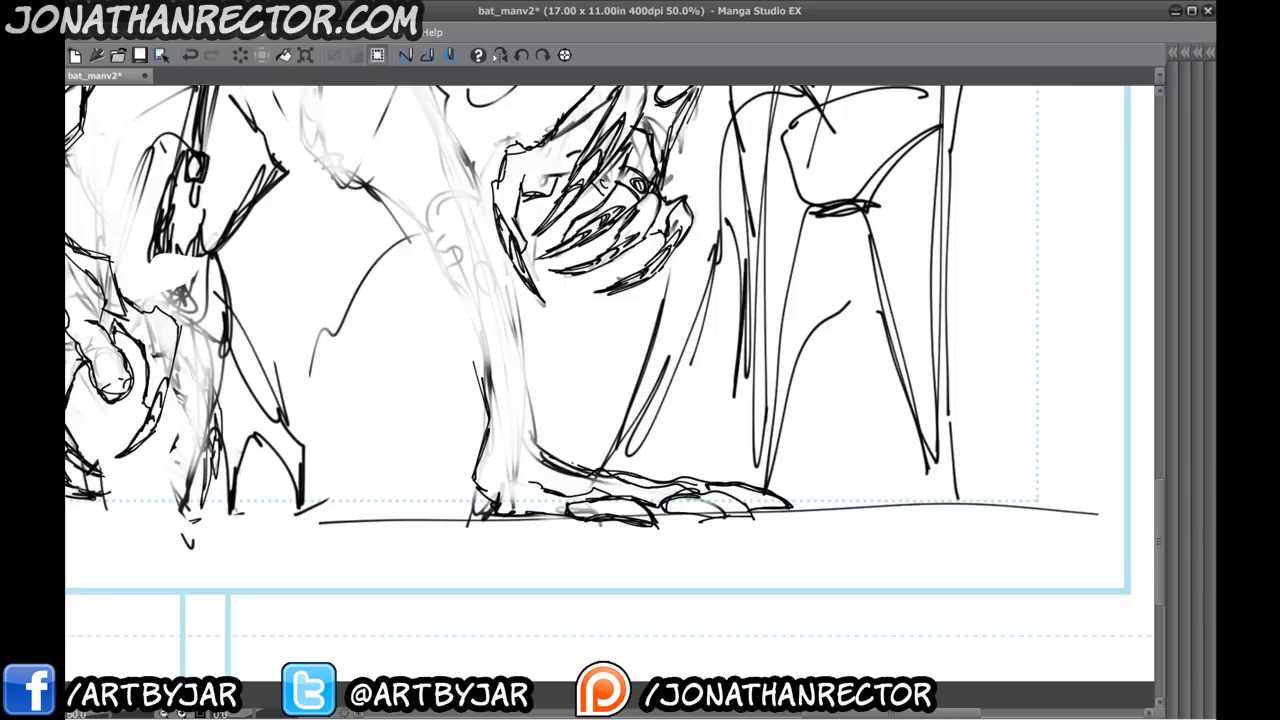
# - Draw a blocky spur projecting behind the heel and join it to the ankle and the ground
pyautogui.moveTo(480, 290); pyautogui.dragTo(538, 245)
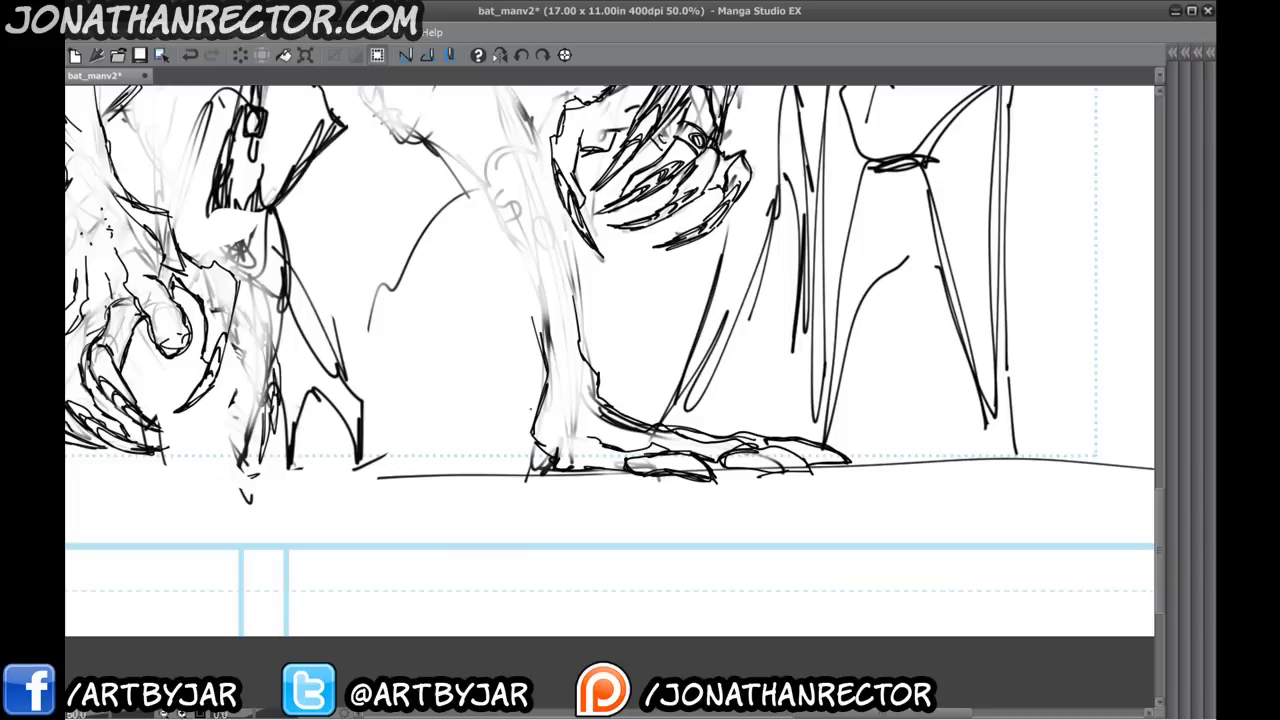
pyautogui.moveTo(504, 438); pyautogui.dragTo(512, 464)
pyautogui.moveTo(537, 405); pyautogui.dragTo(502, 443)
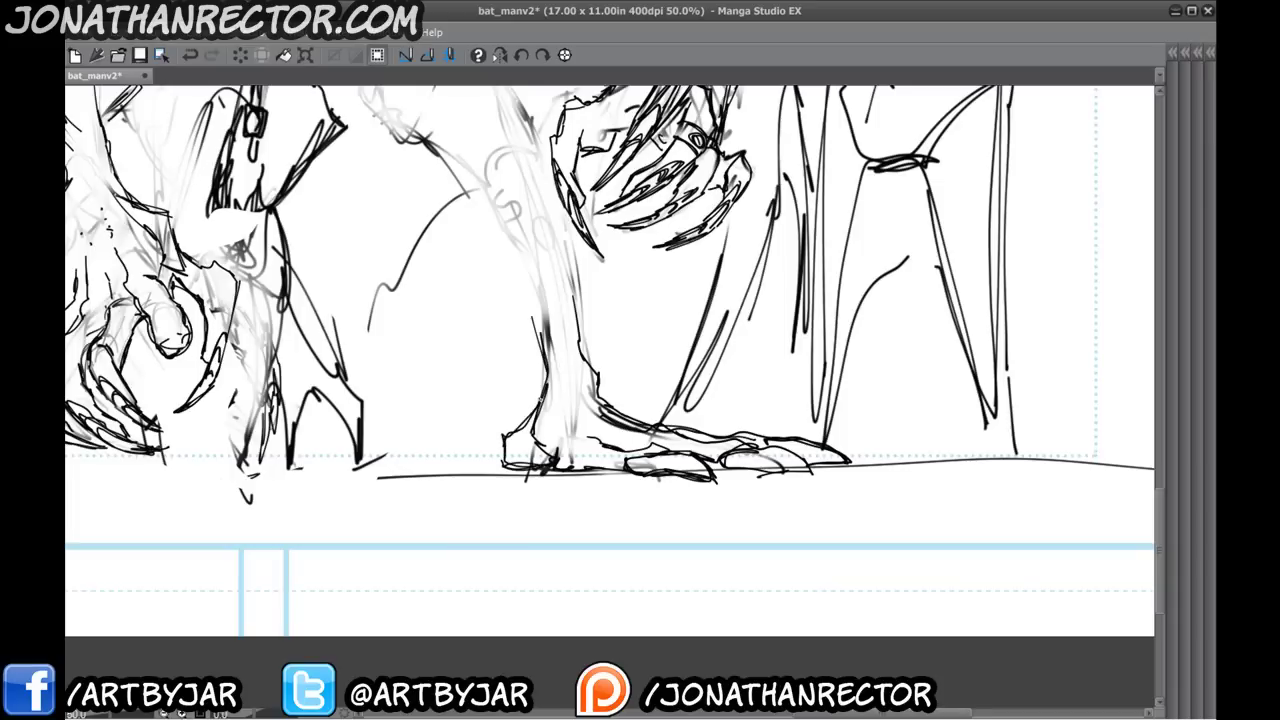
pyautogui.moveTo(426, 326); pyautogui.dragTo(451, 438)
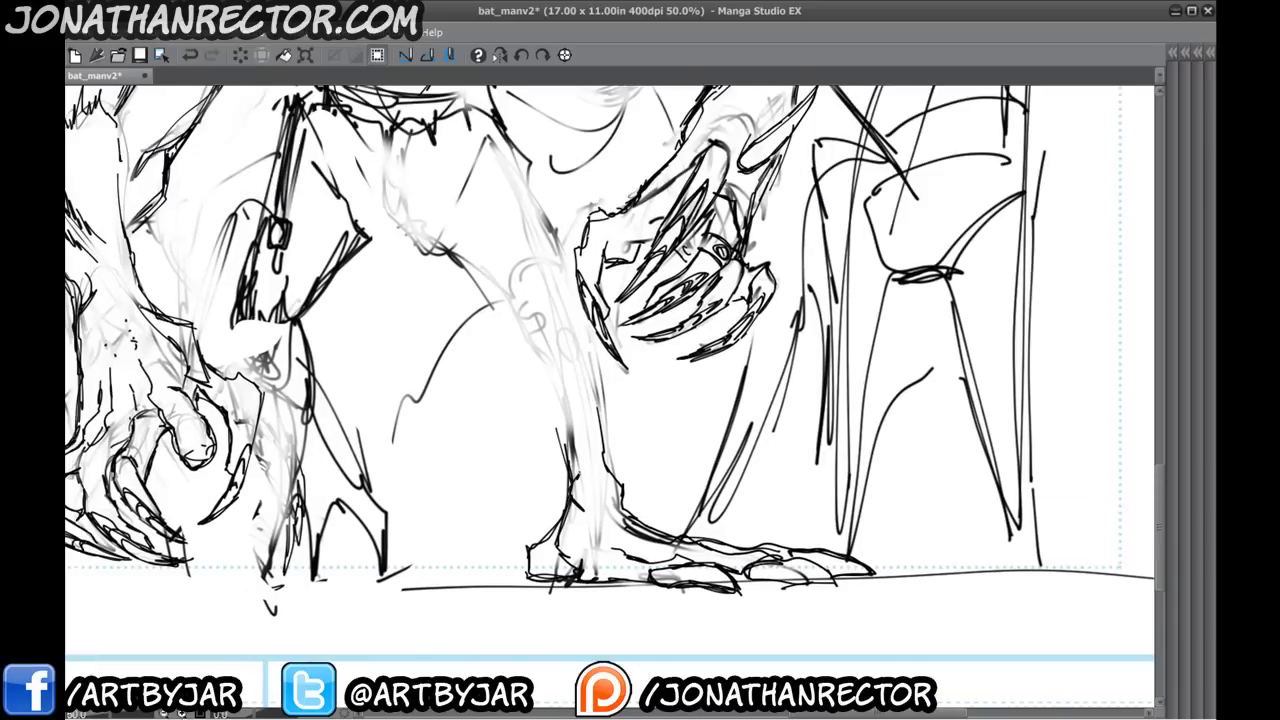
# - Firm up the shin lines of the leg with the finished foot and ring its ankle with jagged fur tufts
pyautogui.moveTo(575, 450); pyautogui.dragTo(579, 474)
pyautogui.moveTo(528, 410); pyautogui.dragTo(567, 490)
pyautogui.moveTo(243, 298)
pyautogui.mouseDown()
pyautogui.moveTo(258, 290)
pyautogui.moveTo(231, 194)
pyautogui.mouseUp()
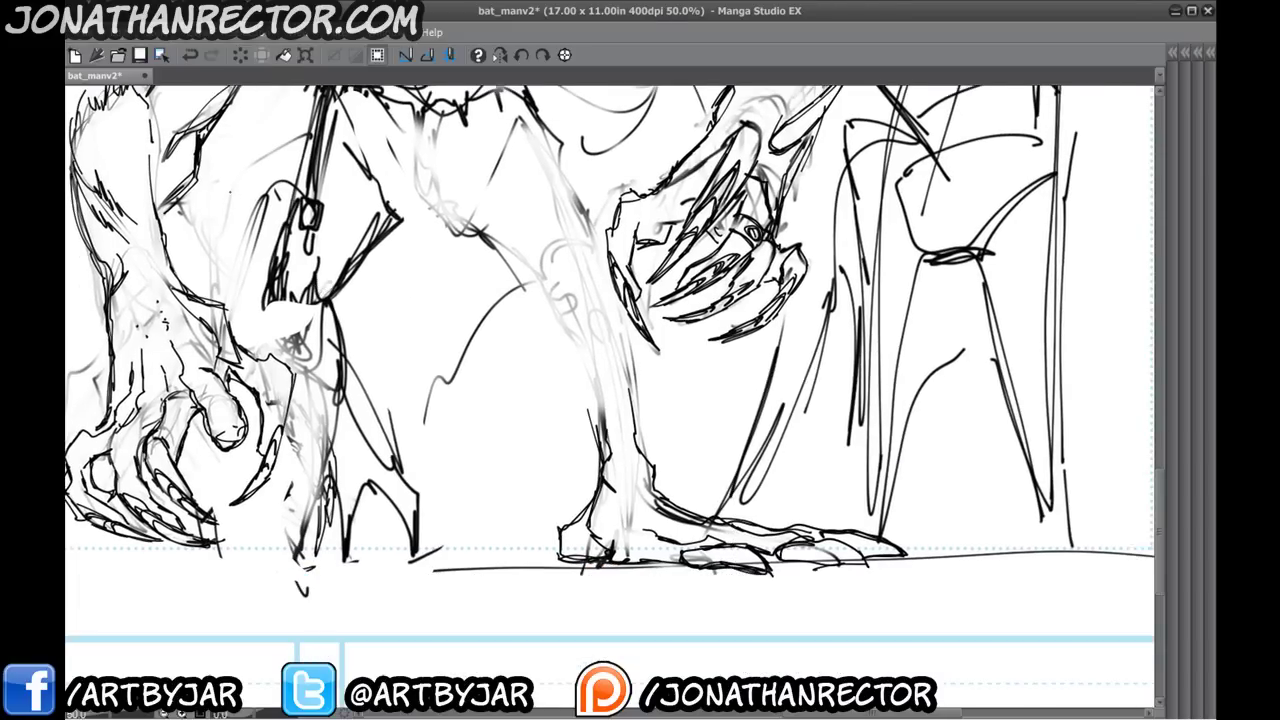
pyautogui.scroll(-1, 231, 192)
pyautogui.moveTo(234, 388); pyautogui.dragTo(349, 600)
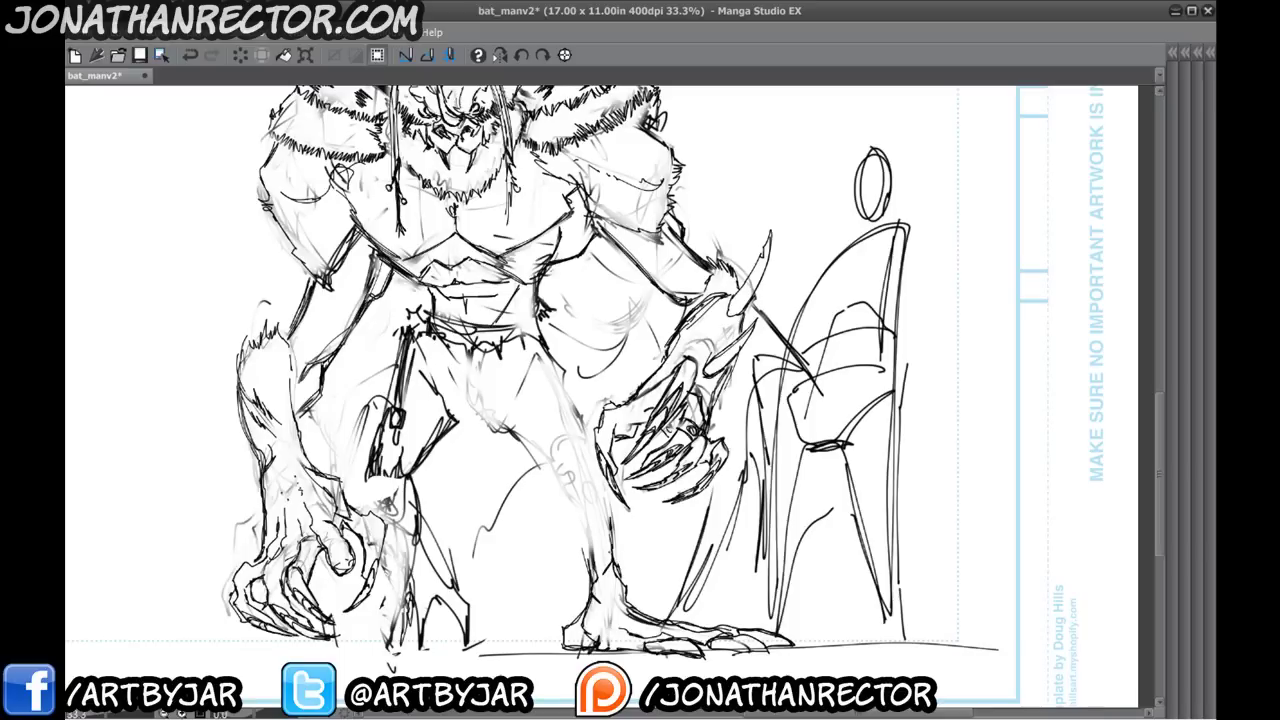
pyautogui.moveTo(609, 543)
pyautogui.mouseDown()
pyautogui.moveTo(614, 531)
pyautogui.moveTo(610, 565)
pyautogui.mouseUp()
pyautogui.moveTo(591, 567); pyautogui.dragTo(588, 545)
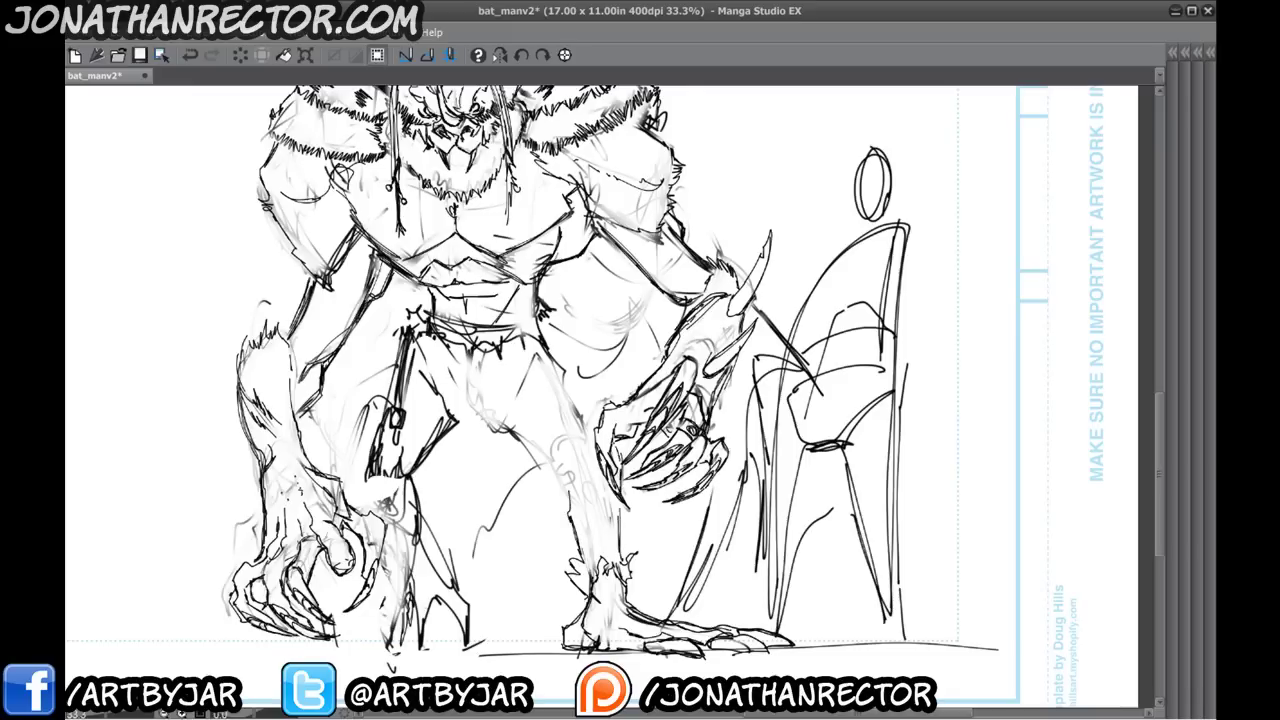
# - Redraw that leg's raised thigh with a firm upper edge and a sagging underside running to the knee
pyautogui.moveTo(550, 350); pyautogui.dragTo(600, 394)
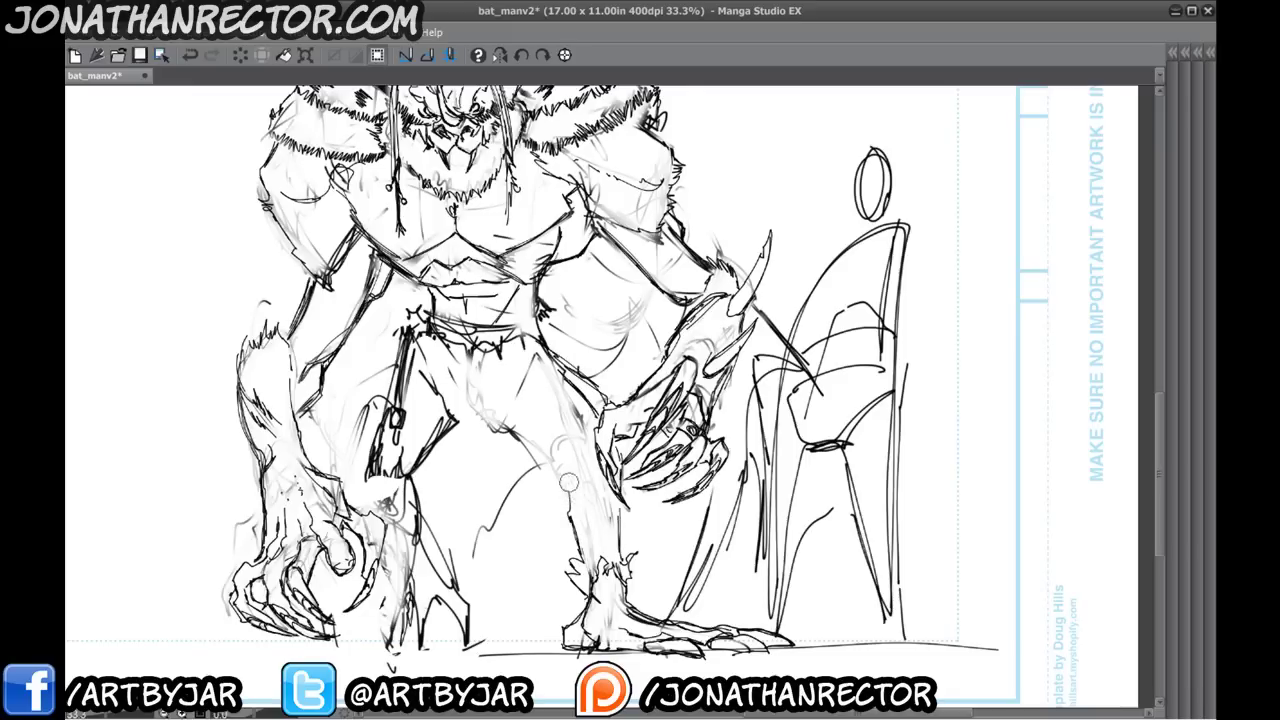
pyautogui.moveTo(492, 413); pyautogui.dragTo(564, 440)
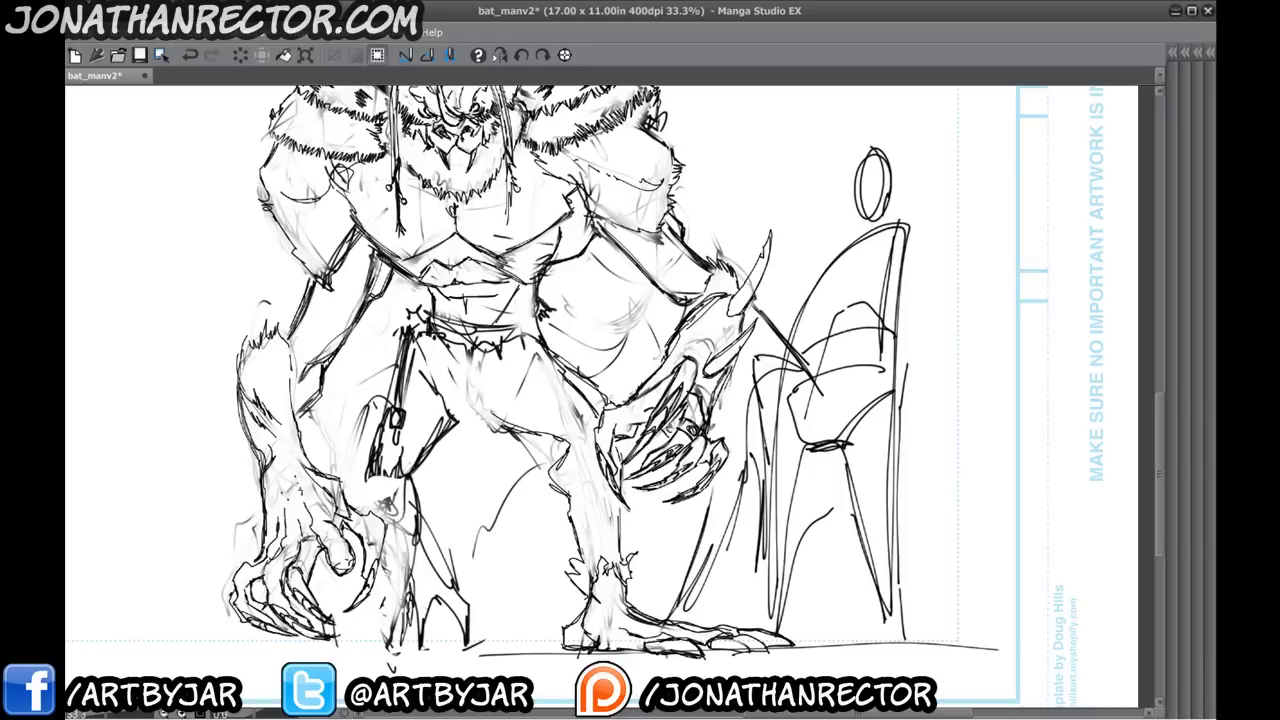
pyautogui.moveTo(470, 395); pyautogui.dragTo(571, 438)
pyautogui.moveTo(307, 408)
pyautogui.mouseDown()
pyautogui.moveTo(318, 517)
pyautogui.moveTo(306, 442)
pyautogui.mouseUp()
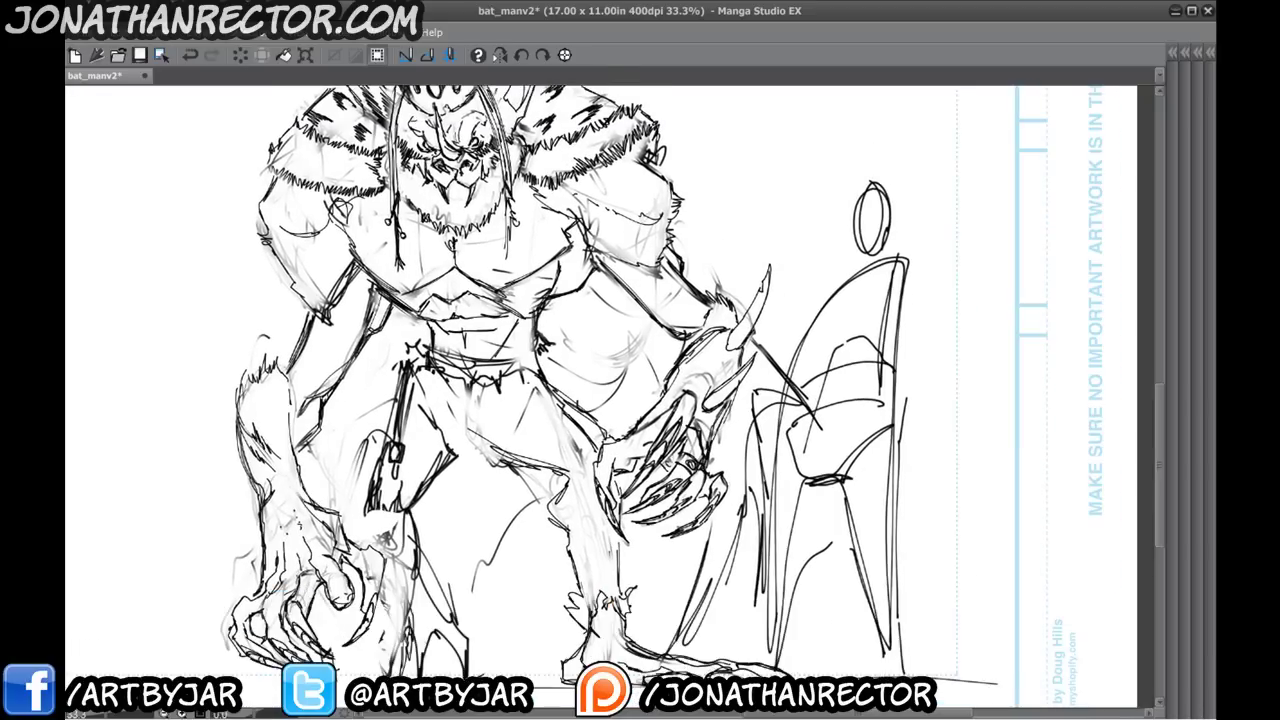
# - Draw a curved double hem around the raised thigh to turn the loincloth into ragged shorts
pyautogui.moveTo(552, 400); pyautogui.dragTo(480, 444)
pyautogui.moveTo(521, 382); pyautogui.dragTo(478, 440)
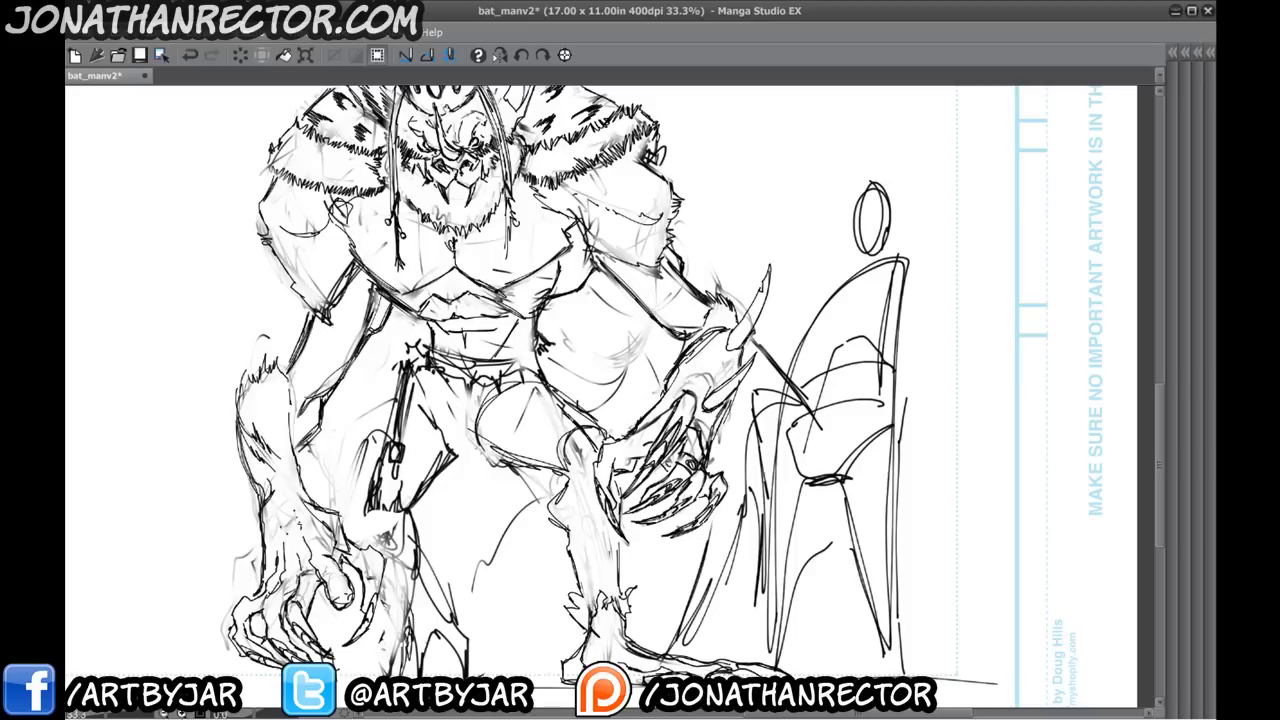
pyautogui.moveTo(526, 388); pyautogui.dragTo(481, 436)
pyautogui.moveTo(560, 395); pyautogui.dragTo(492, 390)
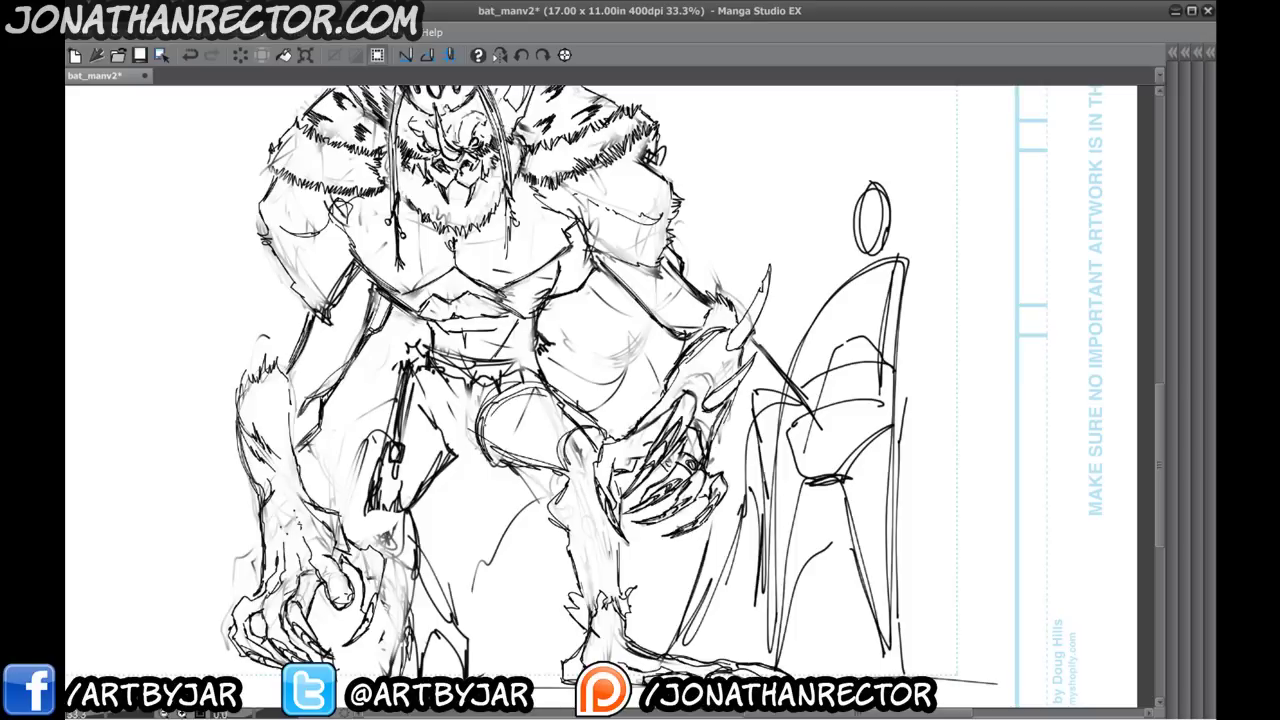
# - Outline the knee, bulging calf and shin of the raised leg, adding long muscle lines down to the fur tufts
pyautogui.moveTo(574, 446); pyautogui.dragTo(560, 480)
pyautogui.moveTo(634, 494); pyautogui.dragTo(622, 598)
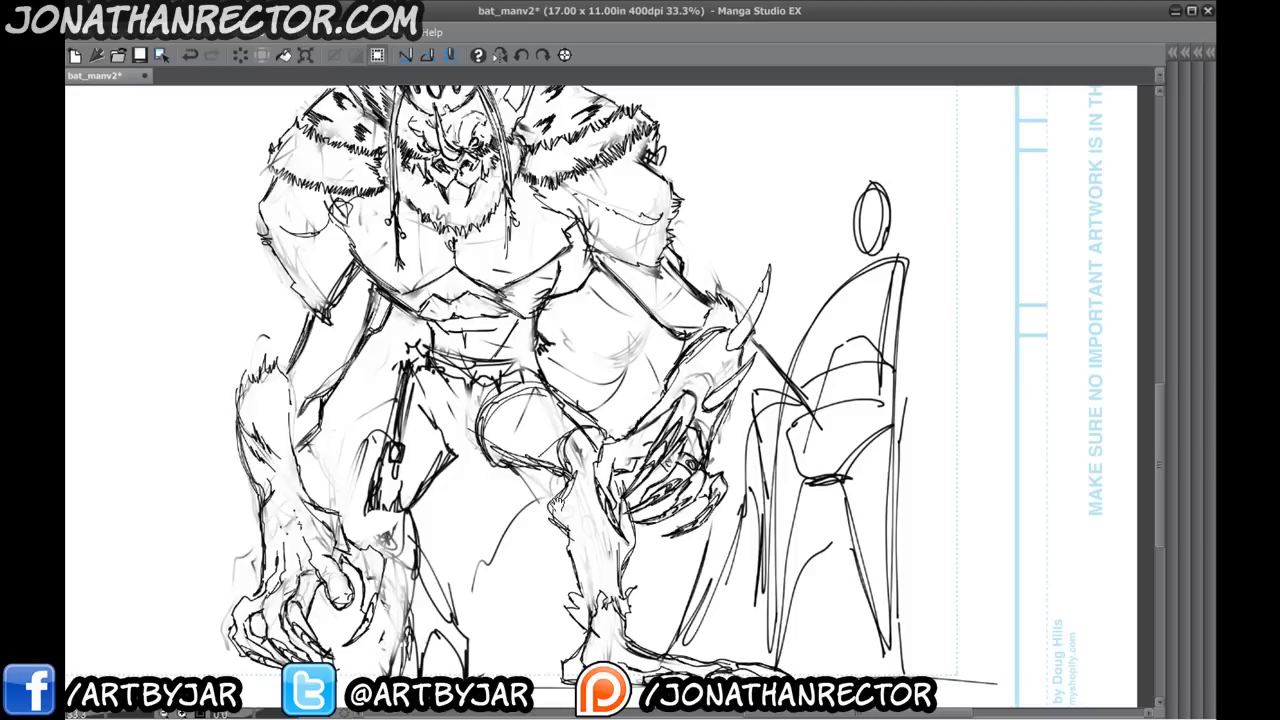
pyautogui.moveTo(582, 540); pyautogui.dragTo(590, 496)
pyautogui.moveTo(585, 537); pyautogui.dragTo(594, 562)
pyautogui.moveTo(586, 486); pyautogui.dragTo(594, 553)
pyautogui.moveTo(602, 450); pyautogui.dragTo(590, 522)
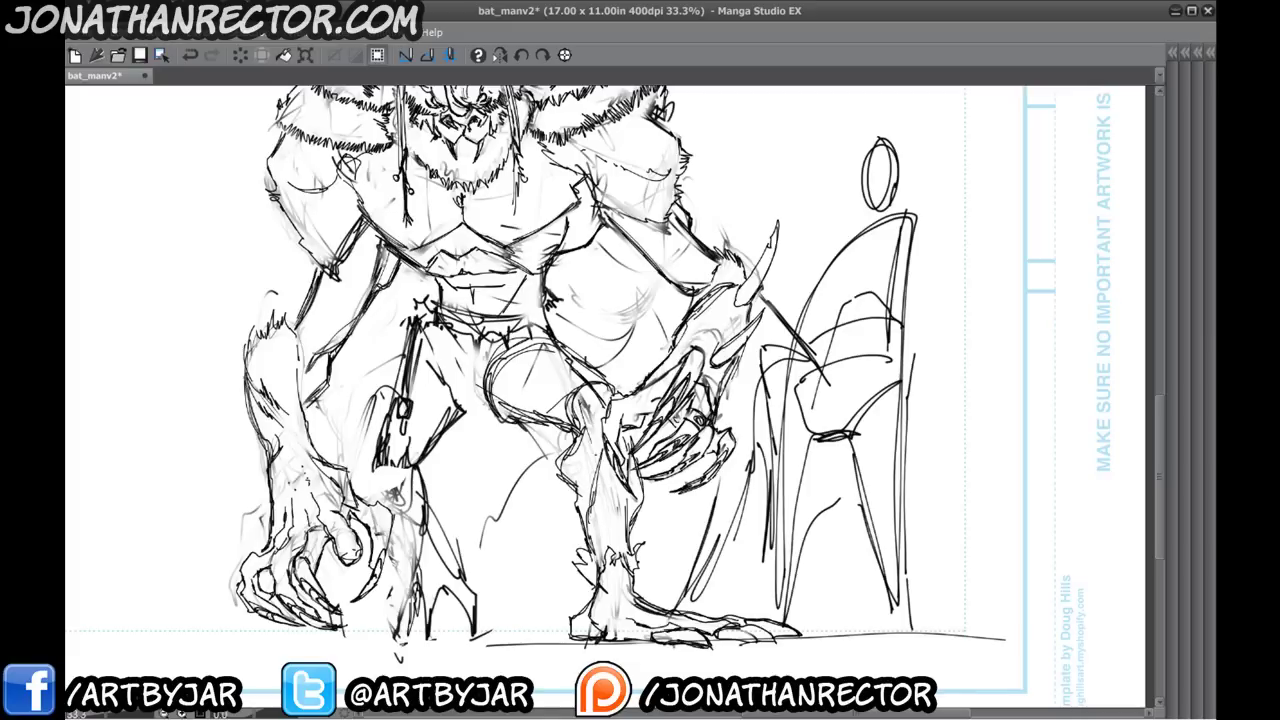
pyautogui.moveTo(592, 444); pyautogui.dragTo(636, 556)
pyautogui.moveTo(586, 414); pyautogui.dragTo(626, 548)
pyautogui.moveTo(603, 459); pyautogui.dragTo(623, 527)
# - Define a rounded kneecap on the raised leg, clearing the rough lines inside it and dotting the thigh above
pyautogui.scroll(1, 313, 240)
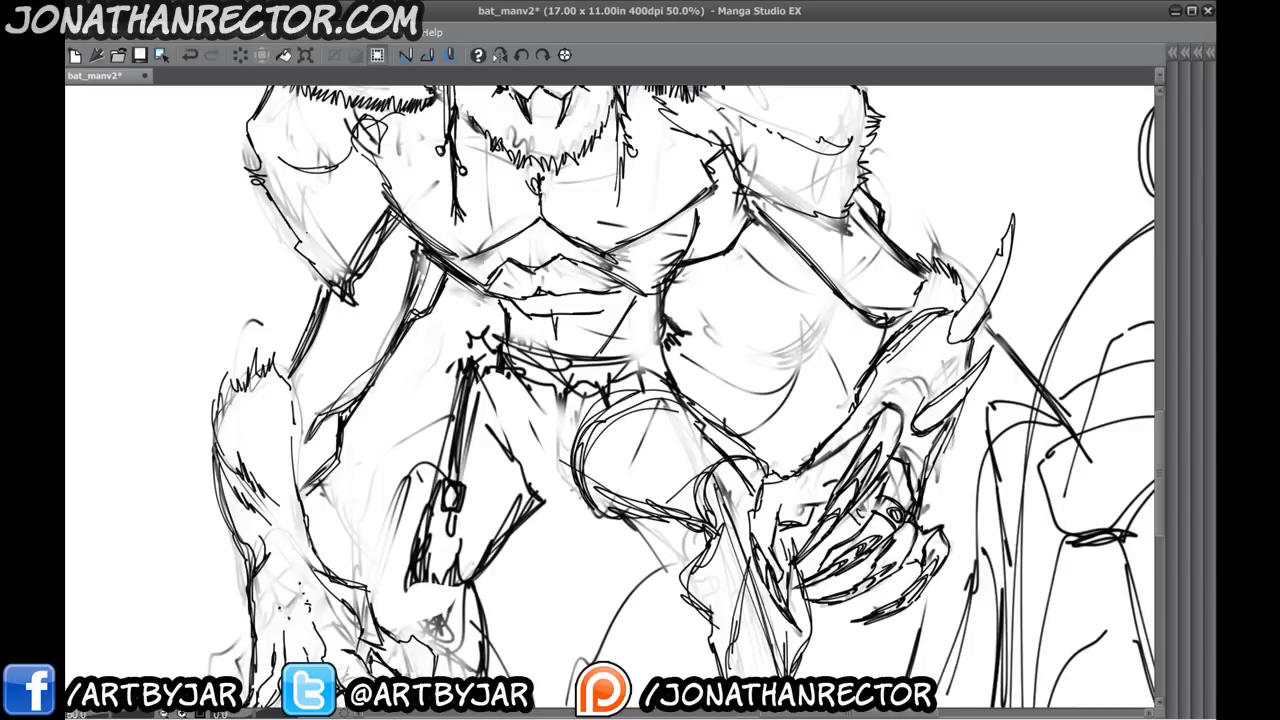
pyautogui.moveTo(308, 233); pyautogui.dragTo(204, 179)
pyautogui.moveTo(574, 402)
pyautogui.mouseDown()
pyautogui.moveTo(602, 370)
pyautogui.moveTo(578, 362)
pyautogui.mouseUp()
pyautogui.moveTo(627, 420)
pyautogui.mouseDown()
pyautogui.moveTo(613, 394)
pyautogui.moveTo(600, 456)
pyautogui.moveTo(623, 420)
pyautogui.moveTo(590, 436)
pyautogui.moveTo(604, 468)
pyautogui.mouseUp()
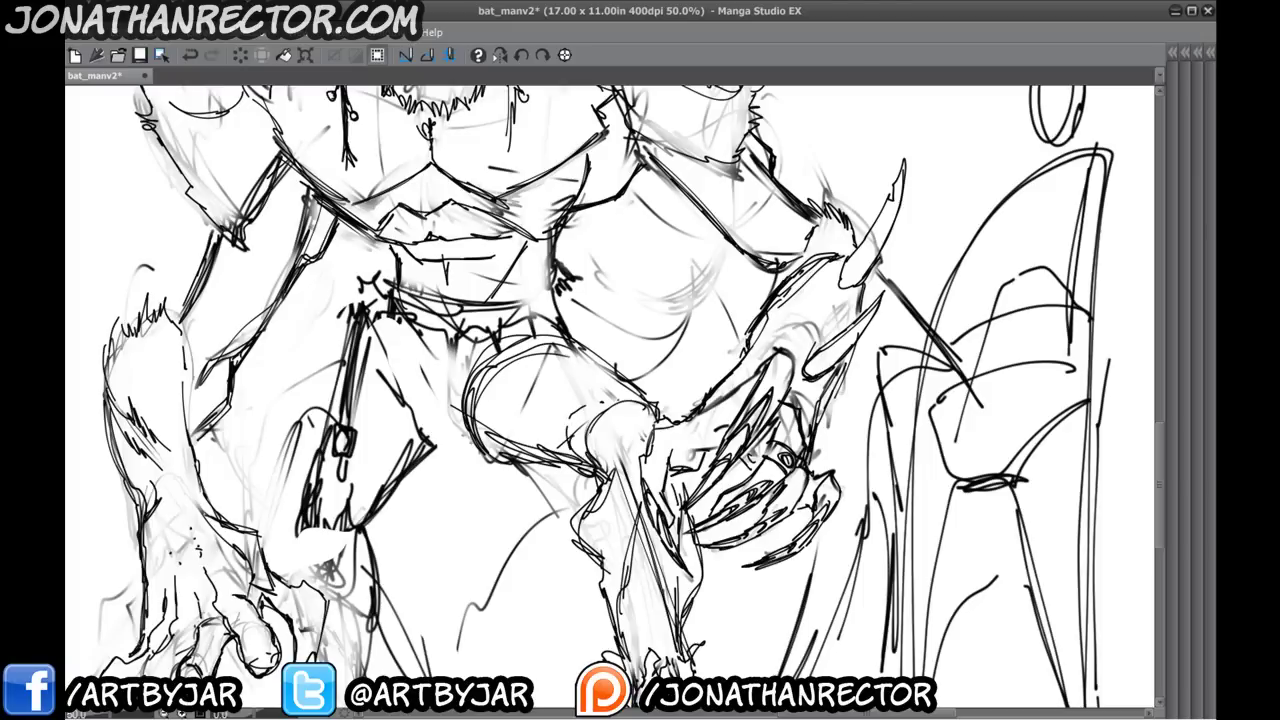
pyautogui.moveTo(613, 381); pyautogui.dragTo(635, 399)
pyautogui.moveTo(620, 400); pyautogui.dragTo(567, 285)
pyautogui.moveTo(581, 295); pyautogui.dragTo(589, 385)
pyautogui.moveTo(594, 409); pyautogui.dragTo(617, 535)
# - Draw the folds and crotch of the shorts between the thighs, and fade the rough waistband scribbles
pyautogui.moveTo(361, 301); pyautogui.dragTo(555, 492)
pyautogui.moveTo(502, 421); pyautogui.dragTo(538, 490)
pyautogui.moveTo(474, 367); pyautogui.dragTo(522, 462)
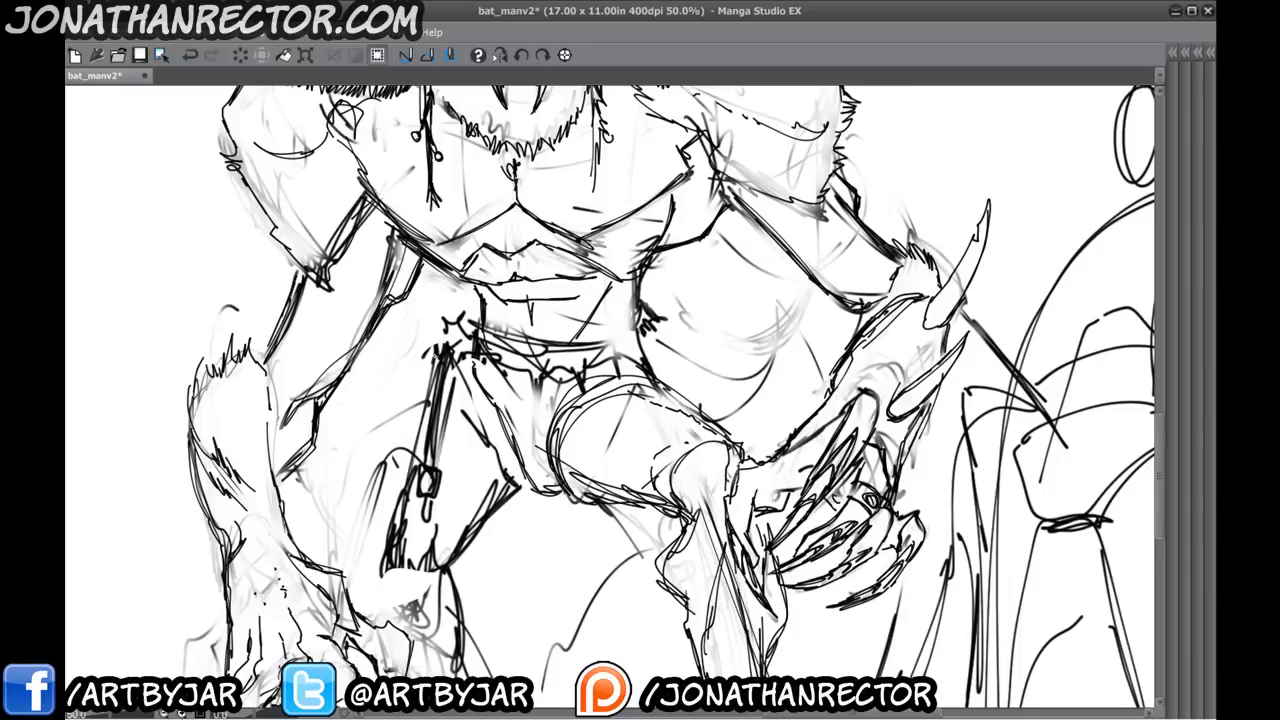
pyautogui.moveTo(452, 350)
pyautogui.mouseDown()
pyautogui.moveTo(494, 340)
pyautogui.moveTo(628, 360)
pyautogui.moveTo(650, 330)
pyautogui.mouseUp()
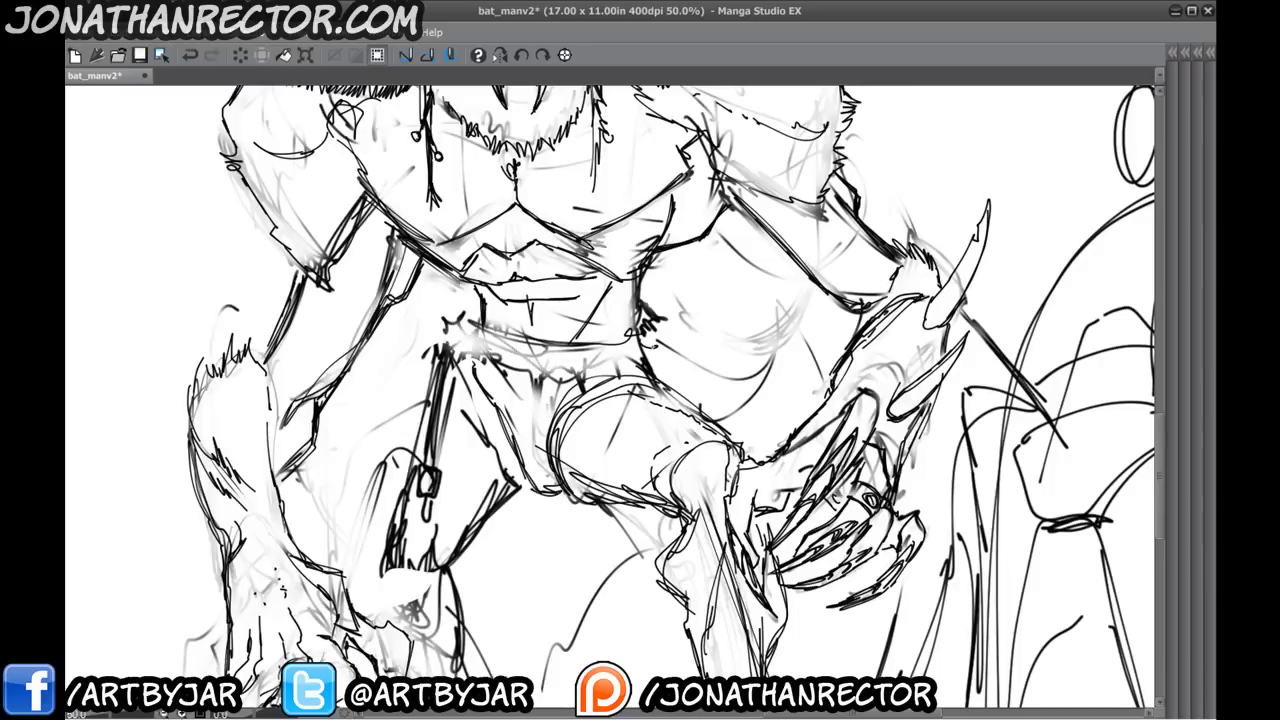
pyautogui.moveTo(465, 360); pyautogui.dragTo(495, 364)
# - Fade the hanging strap, and redraw the opposite thigh with clean sides, a curved shorts hem and a rounded knee
pyautogui.moveTo(463, 301); pyautogui.dragTo(563, 123)
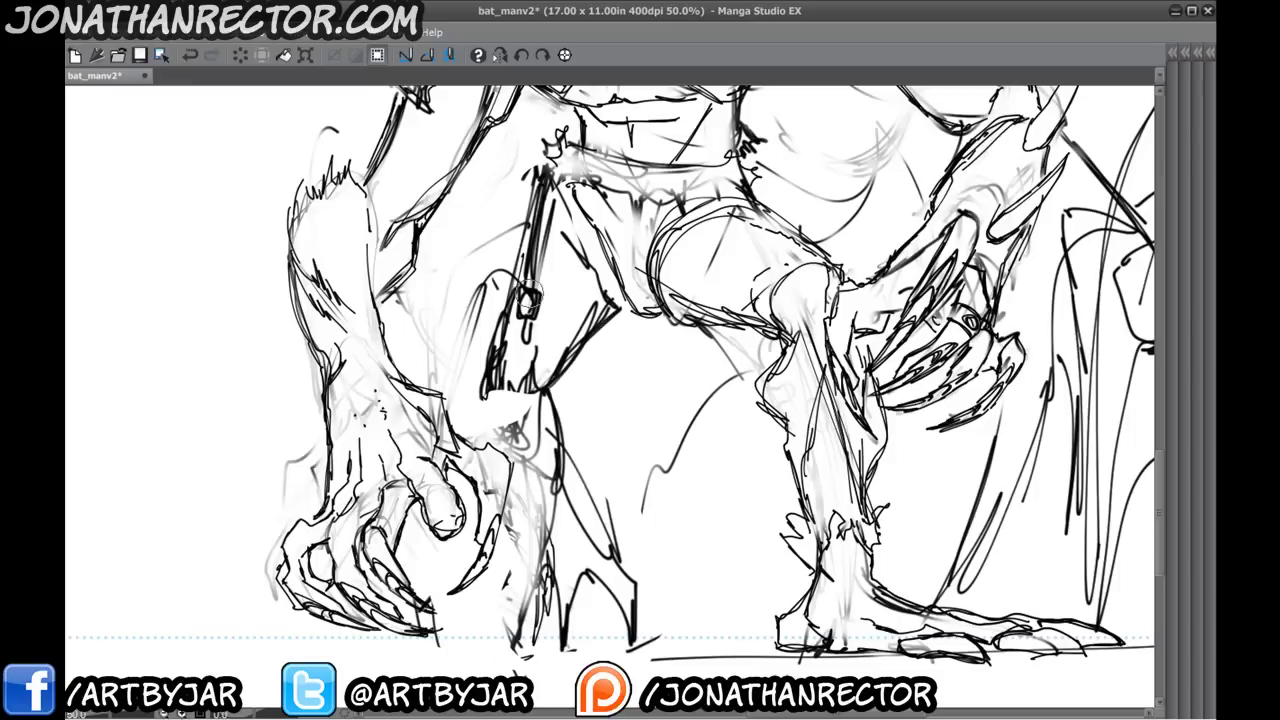
pyautogui.moveTo(547, 221)
pyautogui.mouseDown()
pyautogui.moveTo(519, 270)
pyautogui.moveTo(553, 380)
pyautogui.moveTo(581, 338)
pyautogui.moveTo(546, 327)
pyautogui.moveTo(605, 285)
pyautogui.mouseUp()
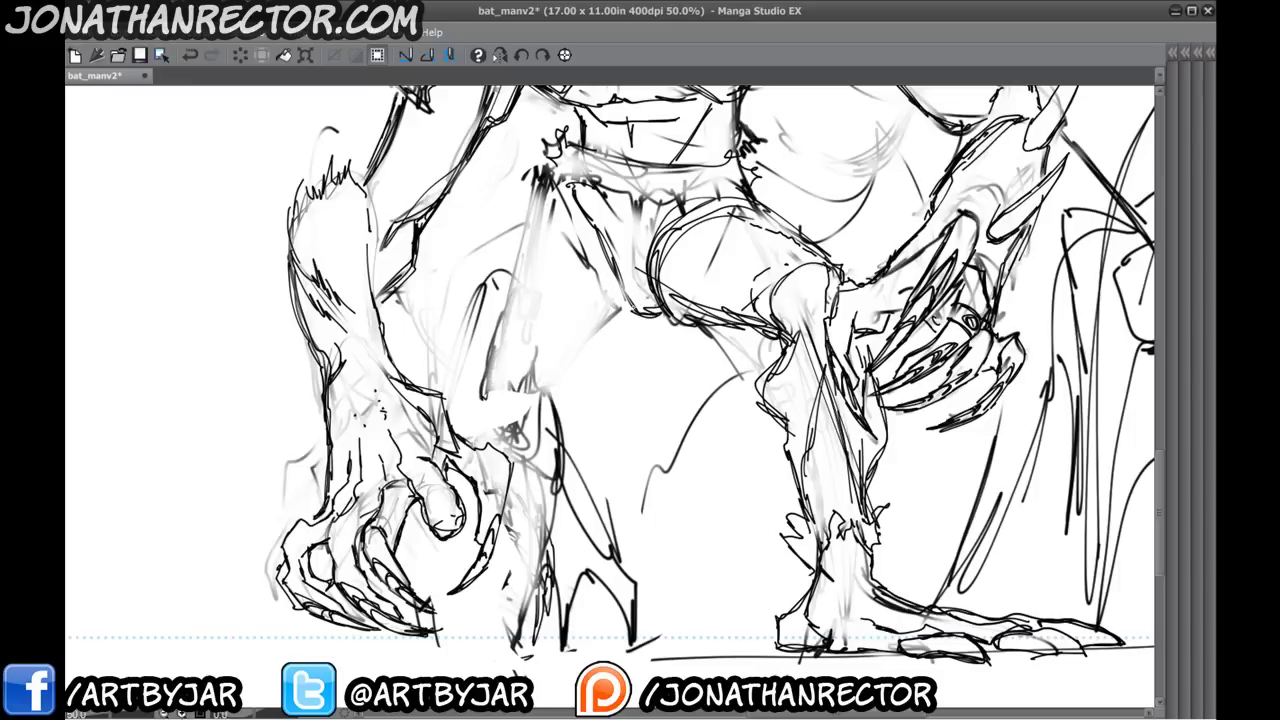
pyautogui.moveTo(535, 180); pyautogui.dragTo(496, 343)
pyautogui.moveTo(513, 432); pyautogui.dragTo(508, 427)
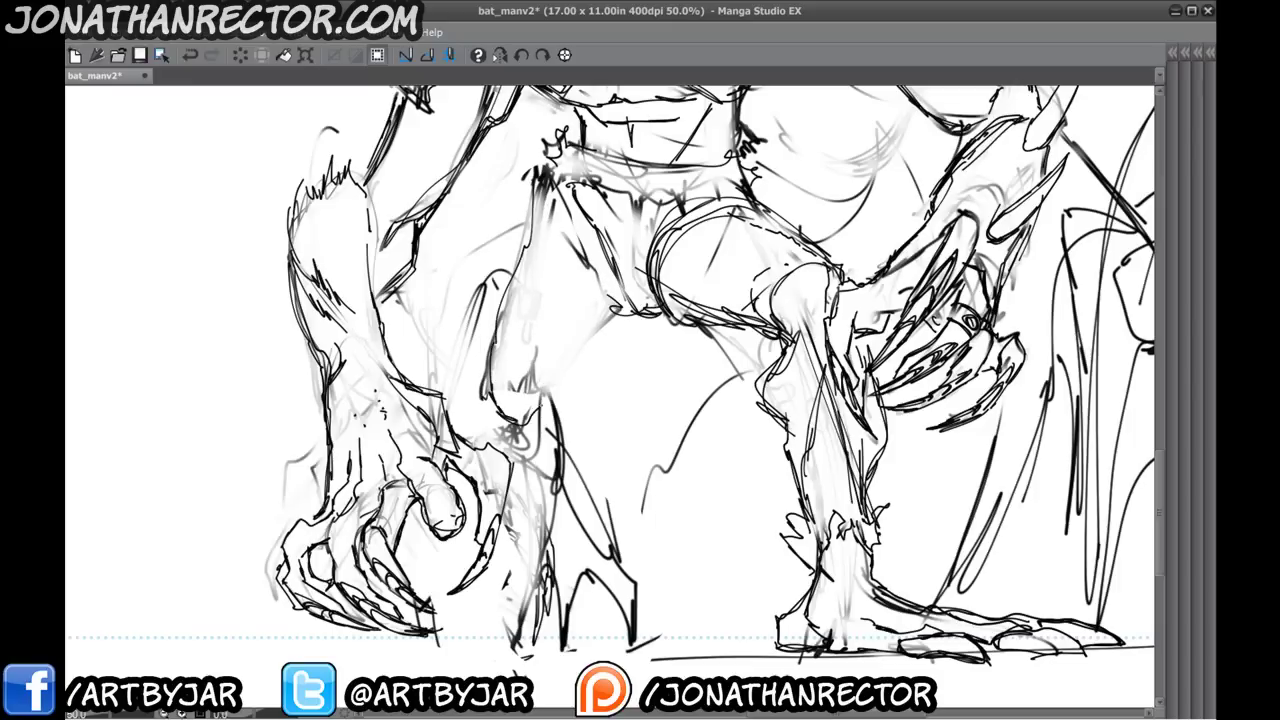
pyautogui.moveTo(548, 384)
pyautogui.mouseDown()
pyautogui.moveTo(621, 305)
pyautogui.moveTo(611, 308)
pyautogui.mouseUp()
pyautogui.moveTo(540, 218); pyautogui.dragTo(612, 301)
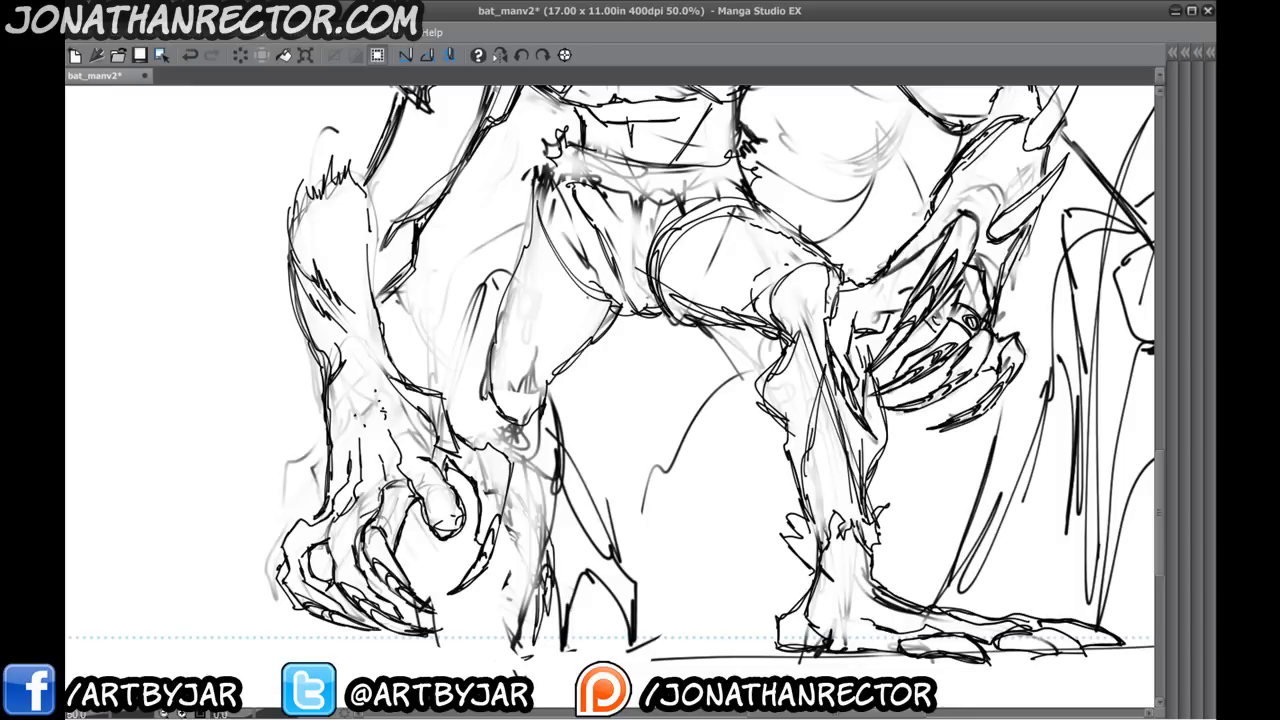
pyautogui.moveTo(497, 362)
pyautogui.mouseDown()
pyautogui.moveTo(541, 386)
pyautogui.moveTo(528, 403)
pyautogui.mouseUp()
# - Fade the rough lines of the opposite lower leg and redraw its angular calf and the slanting ankle line
pyautogui.moveTo(447, 374)
pyautogui.mouseDown()
pyautogui.moveTo(449, 408)
pyautogui.moveTo(414, 287)
pyautogui.mouseUp()
pyautogui.moveTo(521, 311)
pyautogui.mouseDown()
pyautogui.moveTo(492, 590)
pyautogui.moveTo(560, 400)
pyautogui.moveTo(600, 520)
pyautogui.mouseUp()
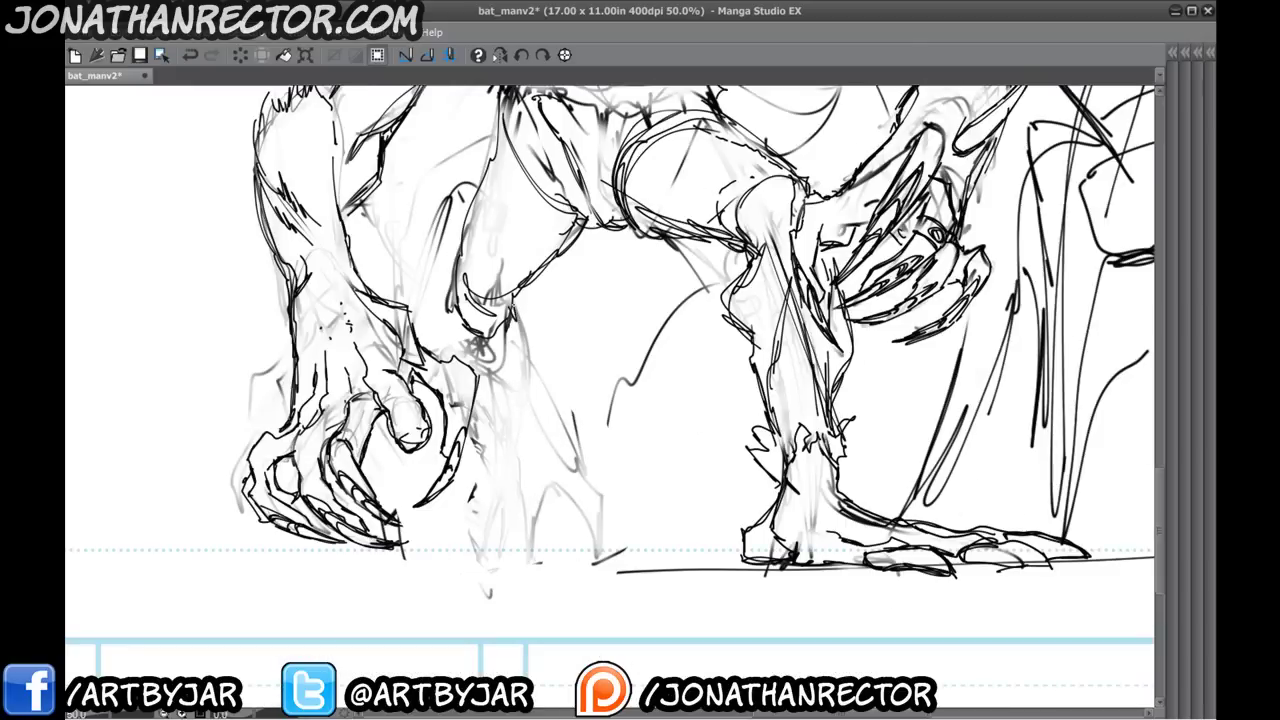
pyautogui.moveTo(513, 306); pyautogui.dragTo(536, 328)
pyautogui.moveTo(522, 302)
pyautogui.mouseDown()
pyautogui.moveTo(556, 330)
pyautogui.moveTo(544, 396)
pyautogui.moveTo(556, 414)
pyautogui.mouseUp()
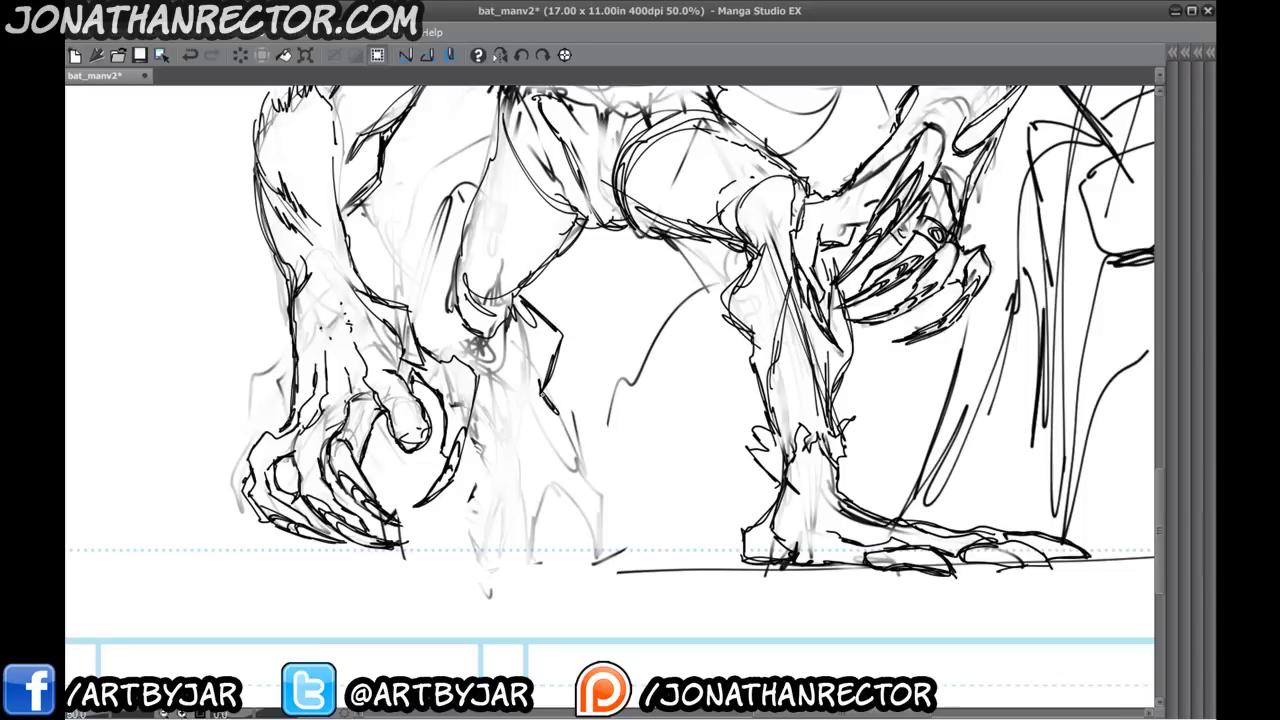
pyautogui.moveTo(474, 389); pyautogui.dragTo(526, 422)
pyautogui.moveTo(510, 411); pyautogui.dragTo(534, 445)
pyautogui.moveTo(533, 387); pyautogui.dragTo(566, 432)
pyautogui.moveTo(385, 308); pyautogui.dragTo(425, 460)
pyautogui.moveTo(519, 355); pyautogui.dragTo(481, 145)
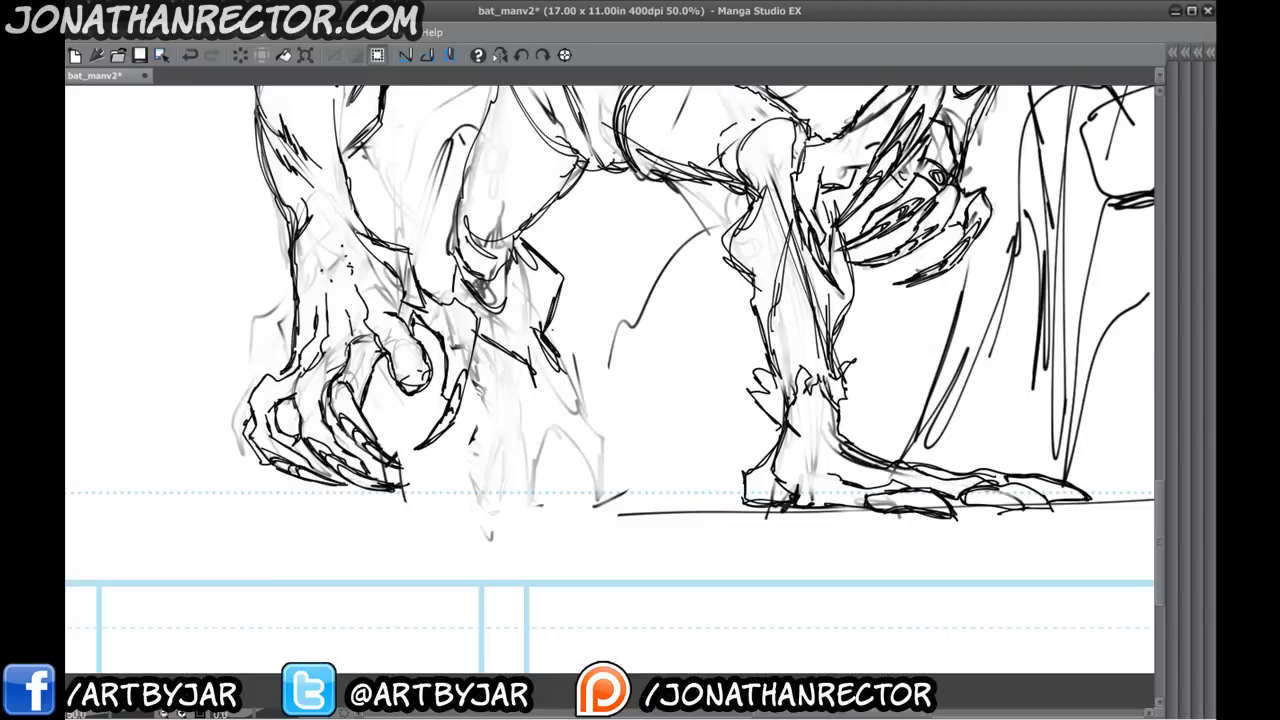
# - Redraw the opposite foot with a sloping instep, a clawed inner toe and further splayed toes on the ground
pyautogui.moveTo(586, 388); pyautogui.dragTo(606, 460)
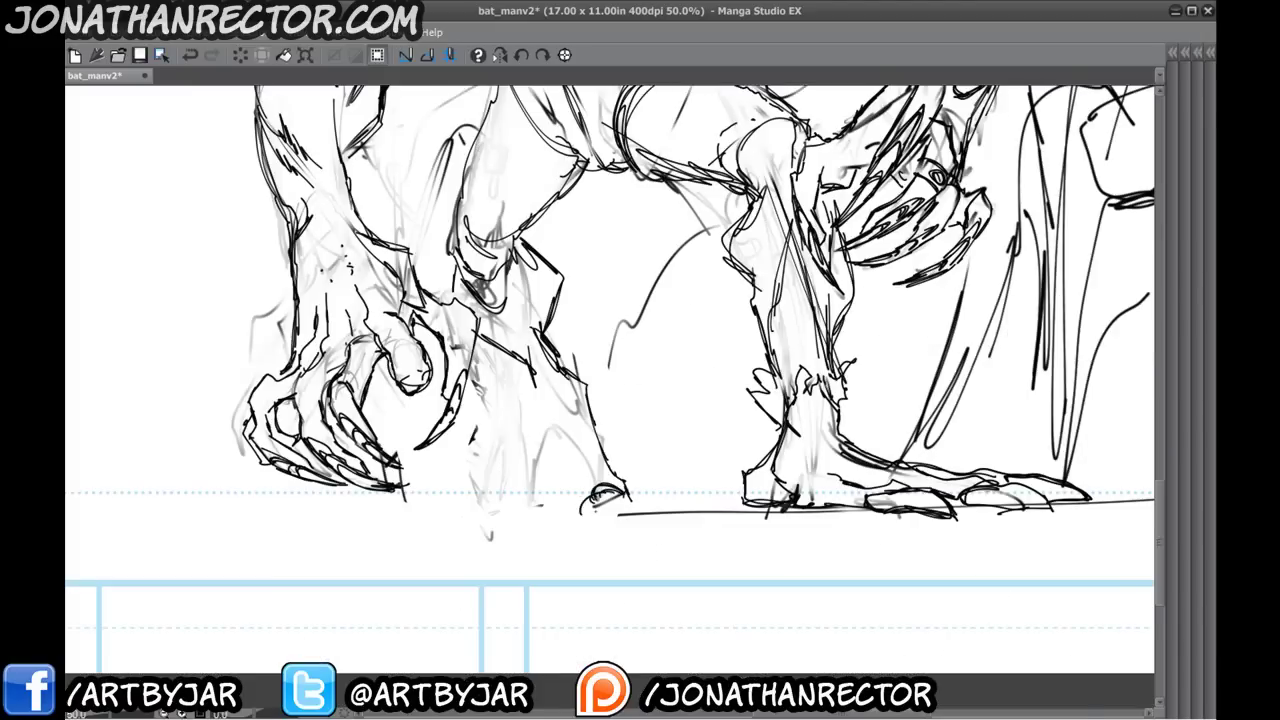
pyautogui.moveTo(625, 490); pyautogui.dragTo(624, 509)
pyautogui.moveTo(591, 431); pyautogui.dragTo(624, 487)
pyautogui.moveTo(562, 422); pyautogui.dragTo(526, 488)
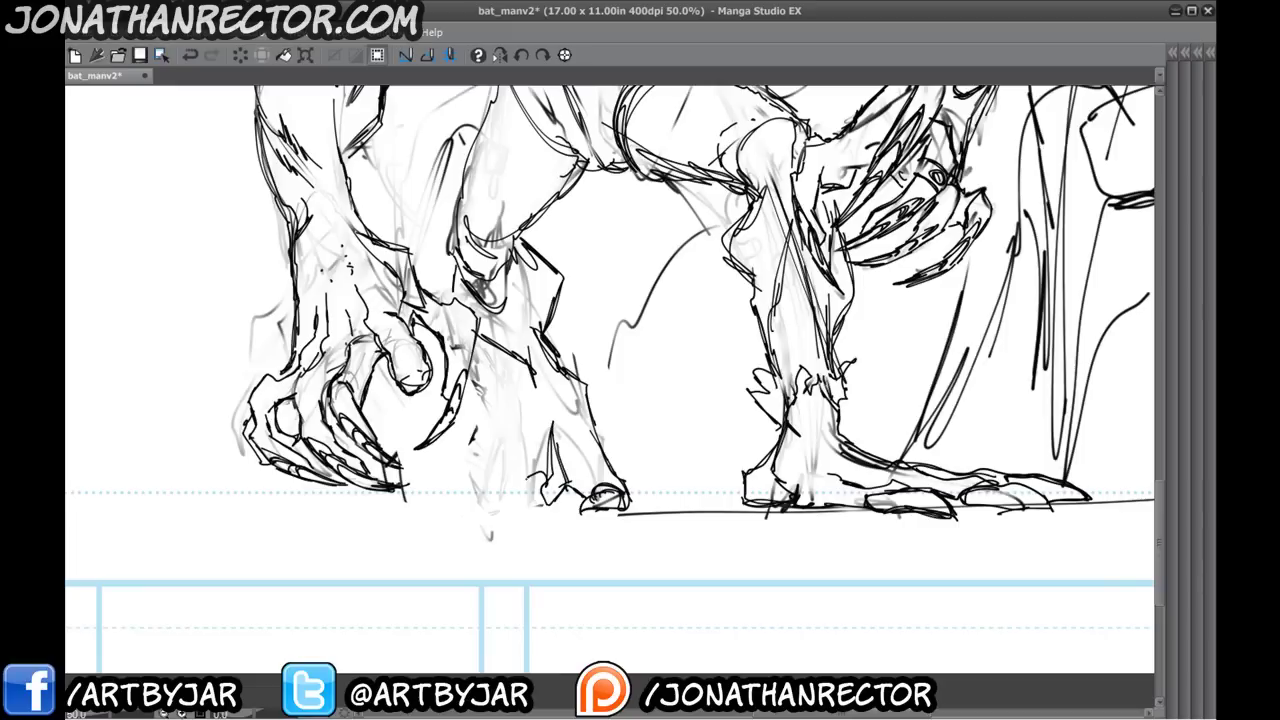
pyautogui.moveTo(530, 368); pyautogui.dragTo(535, 471)
pyautogui.moveTo(538, 468); pyautogui.dragTo(502, 498)
pyautogui.moveTo(529, 357); pyautogui.dragTo(516, 468)
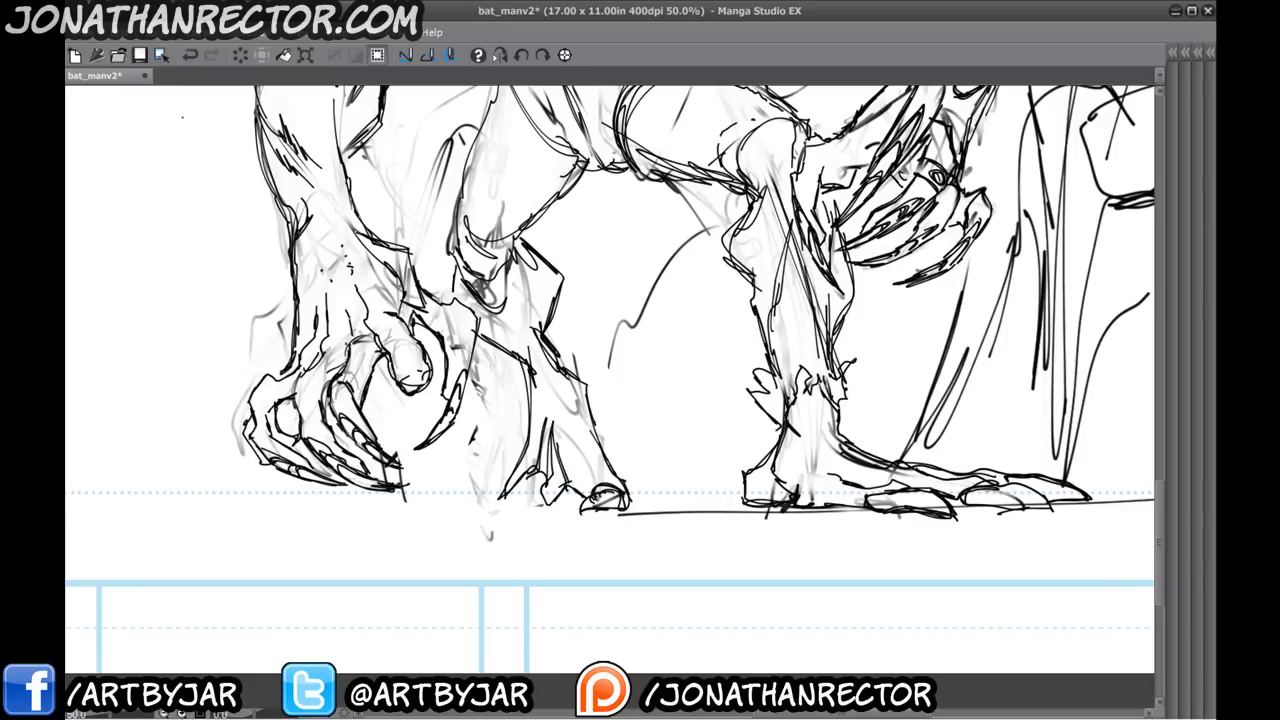
# - Mirror the canvas view horizontally and examine the whole figure's proportions and stance at 25% zoom
pyautogui.scroll(-1, 182, 117)
pyautogui.moveTo(183, 118); pyautogui.dragTo(252, 367)
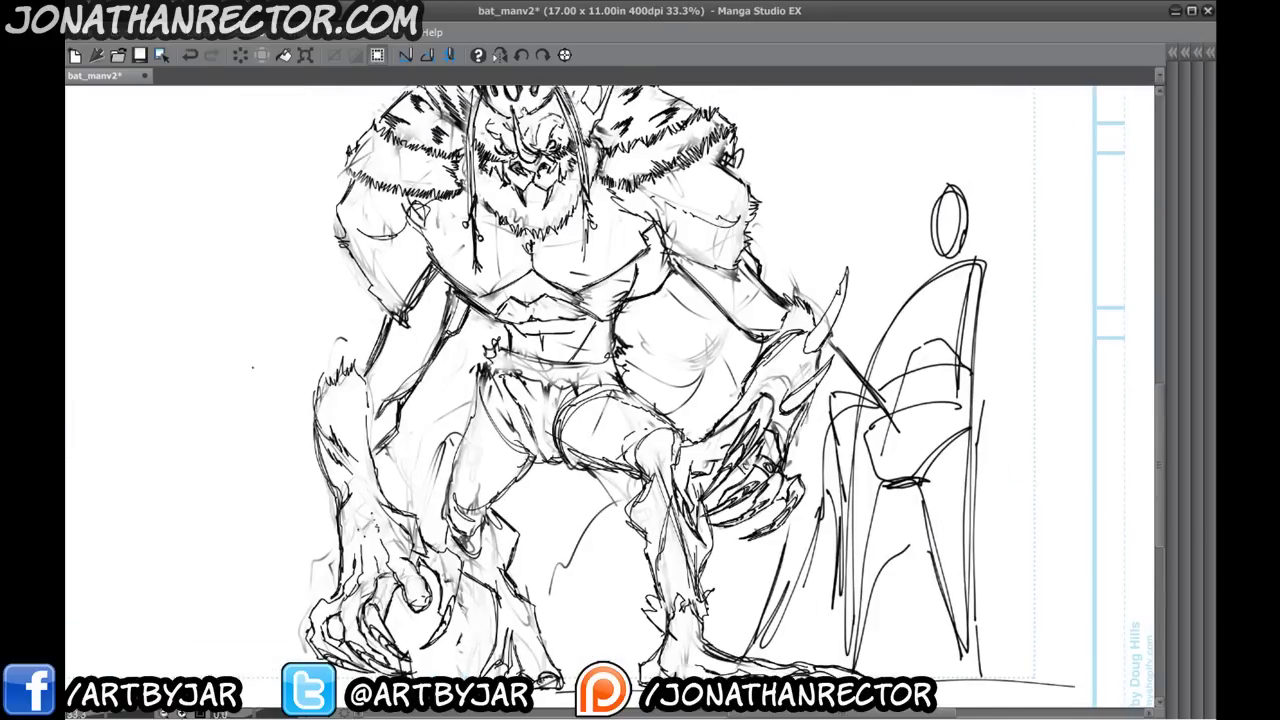
pyautogui.click(502, 58)
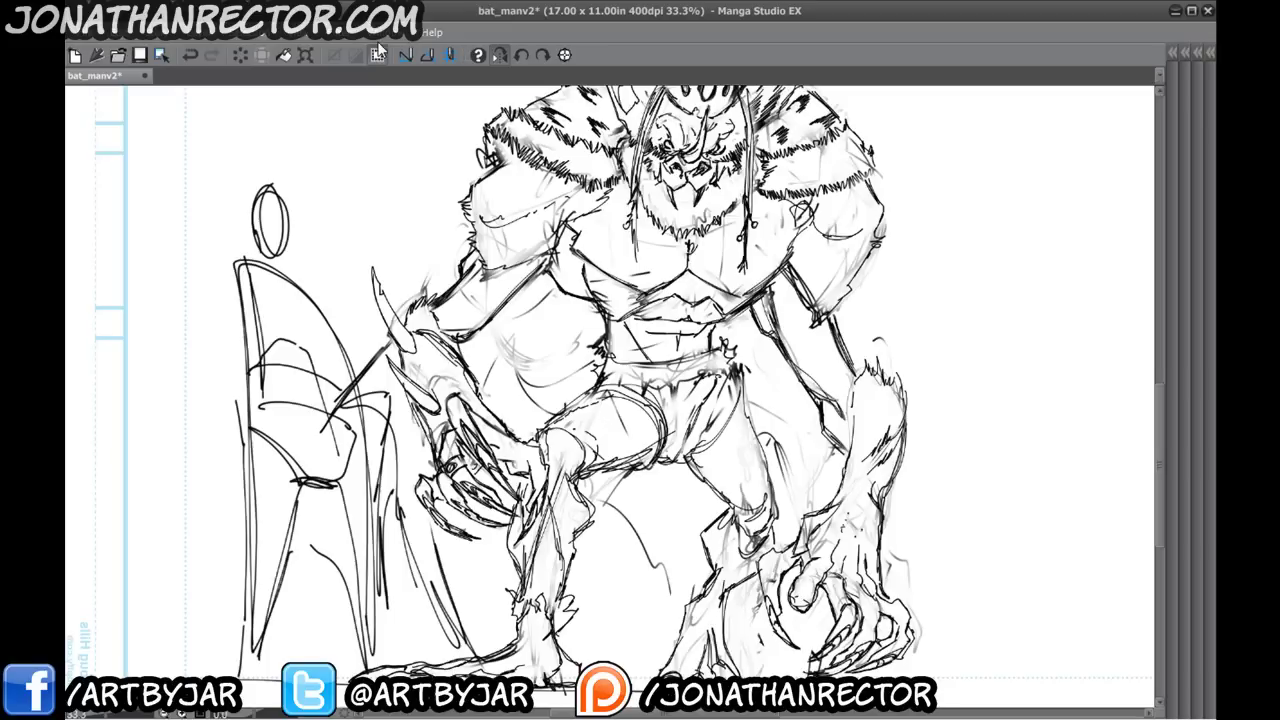
pyautogui.hotkey('ctrl', '-')
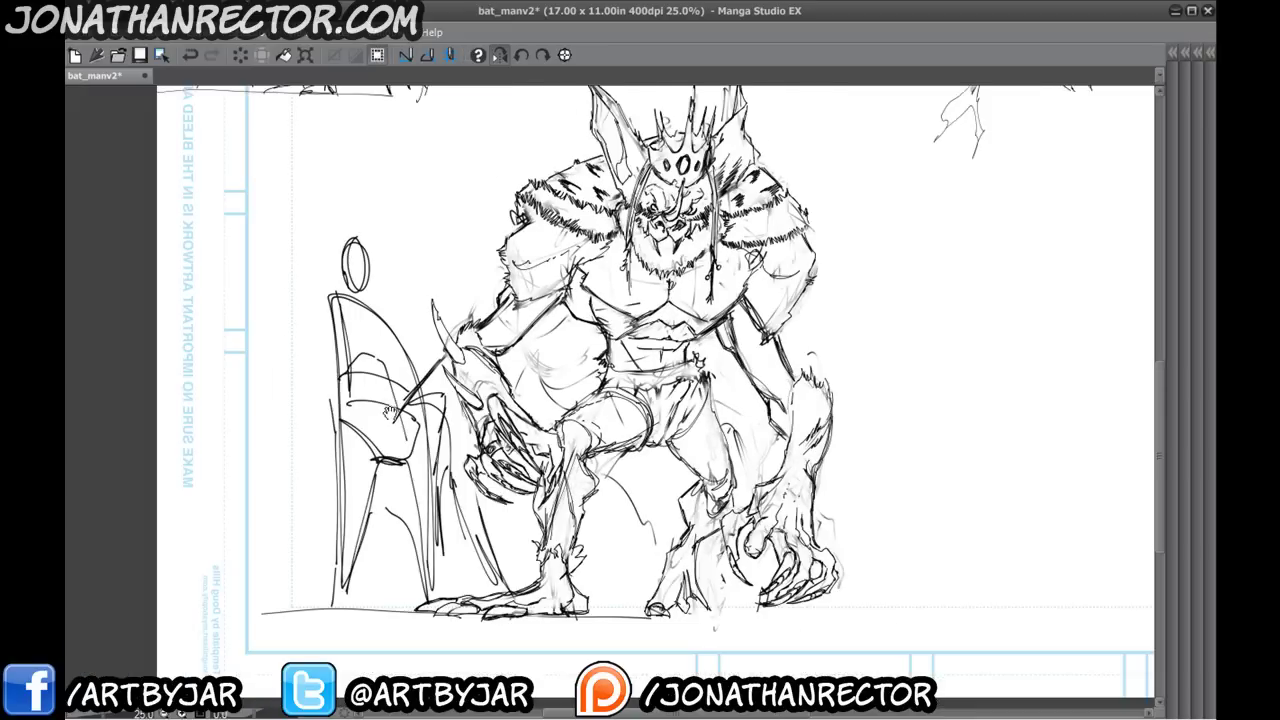
pyautogui.moveTo(384, 410); pyautogui.dragTo(326, 414)
pyautogui.moveTo(379, 464); pyautogui.dragTo(317, 385)
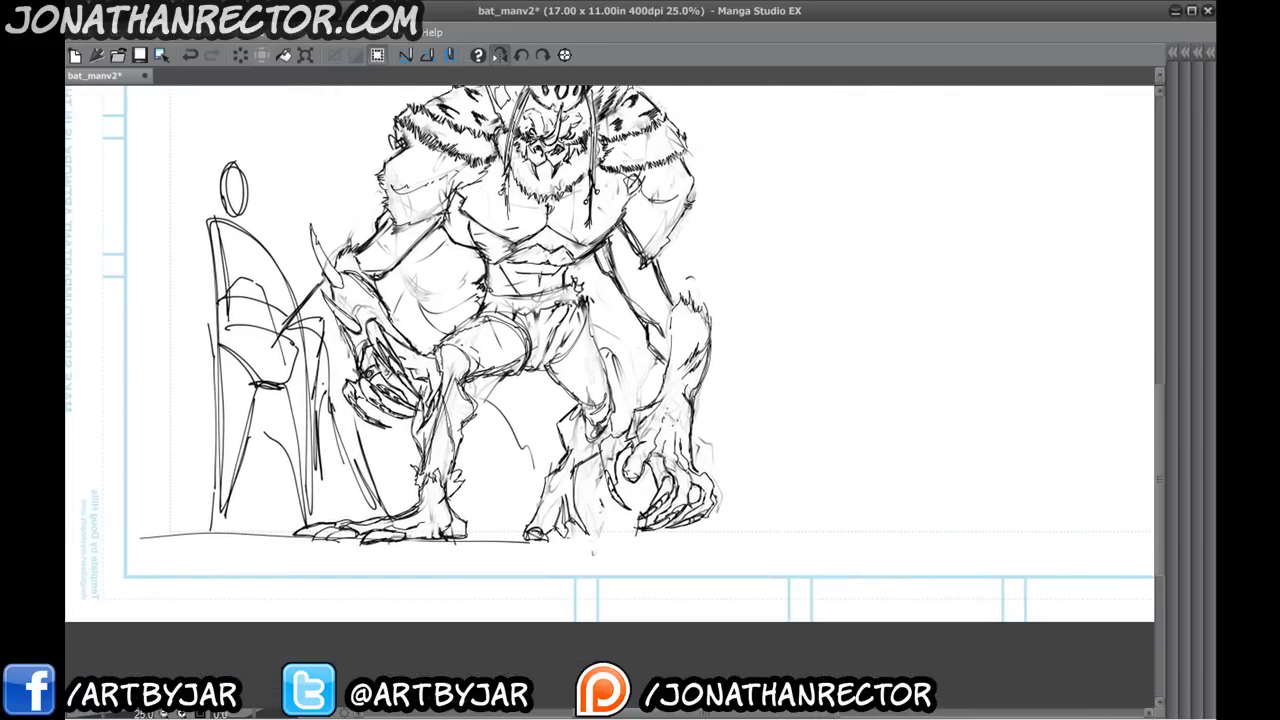
# - Select both legs, the feet and the shorts with a freehand lasso outline
pyautogui.press('Tab')
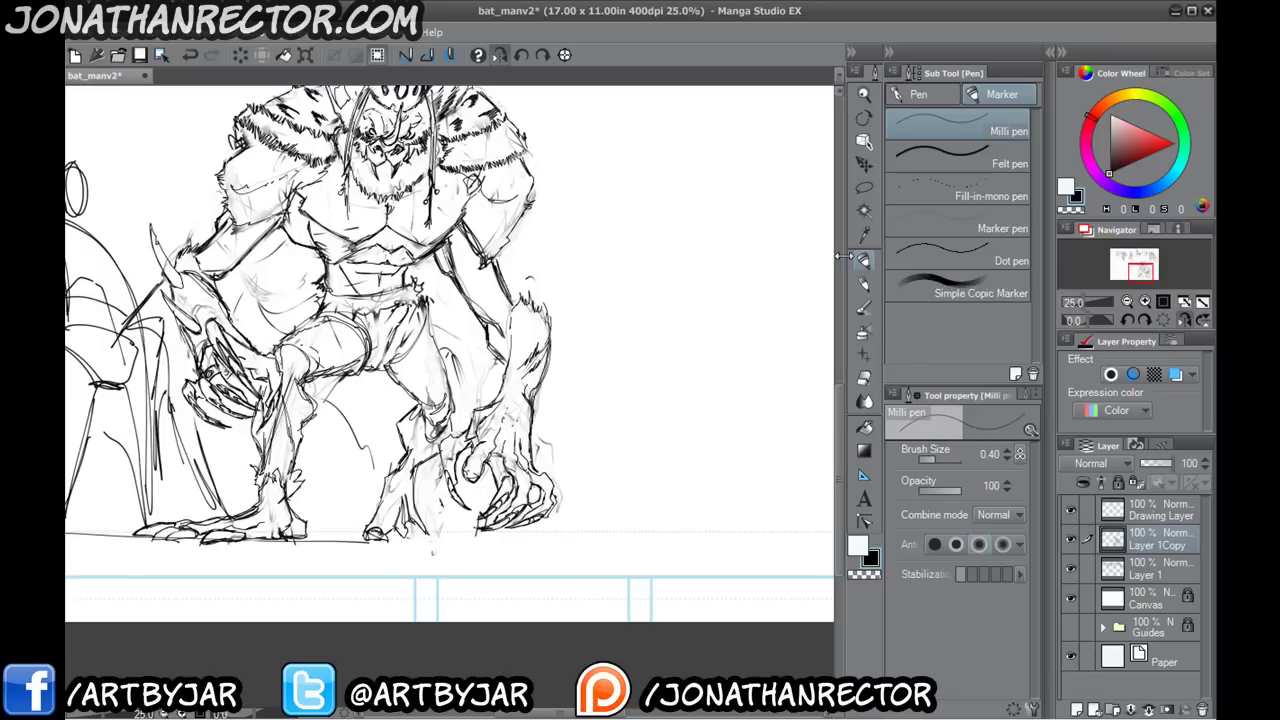
pyautogui.click(864, 187)
pyautogui.moveTo(234, 472); pyautogui.dragTo(284, 480)
pyautogui.moveTo(190, 542)
pyautogui.mouseDown()
pyautogui.moveTo(288, 498)
pyautogui.moveTo(308, 420)
pyautogui.moveTo(342, 396)
pyautogui.moveTo(325, 345)
pyautogui.moveTo(372, 315)
pyautogui.moveTo(424, 322)
pyautogui.moveTo(512, 404)
pyautogui.moveTo(486, 474)
pyautogui.mouseUp()
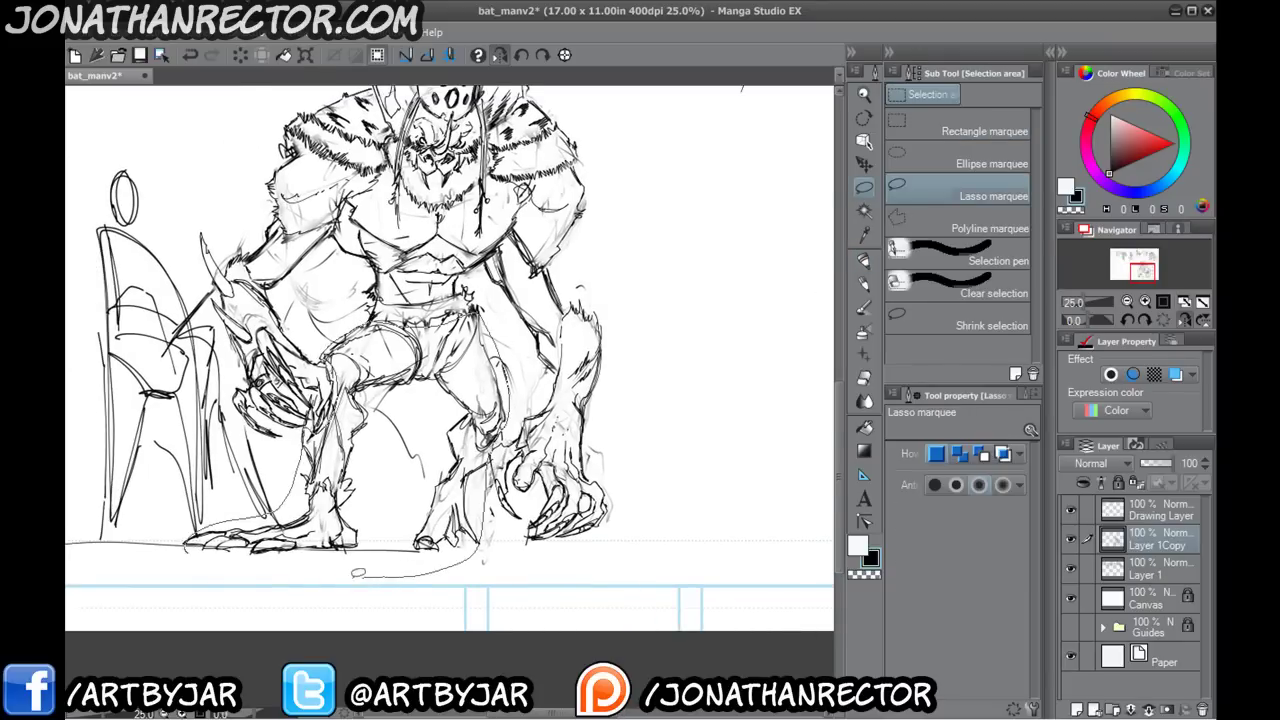
pyautogui.moveTo(357, 573); pyautogui.dragTo(195, 545)
# - Try shifting the selected legs and shorts sideways with a scale/rotate transform, then return them to their place under the torso
pyautogui.hotkey('ctrl', 't')
pyautogui.moveTo(259, 511)
pyautogui.mouseDown()
pyautogui.moveTo(292, 513)
pyautogui.moveTo(277, 509)
pyautogui.mouseUp()
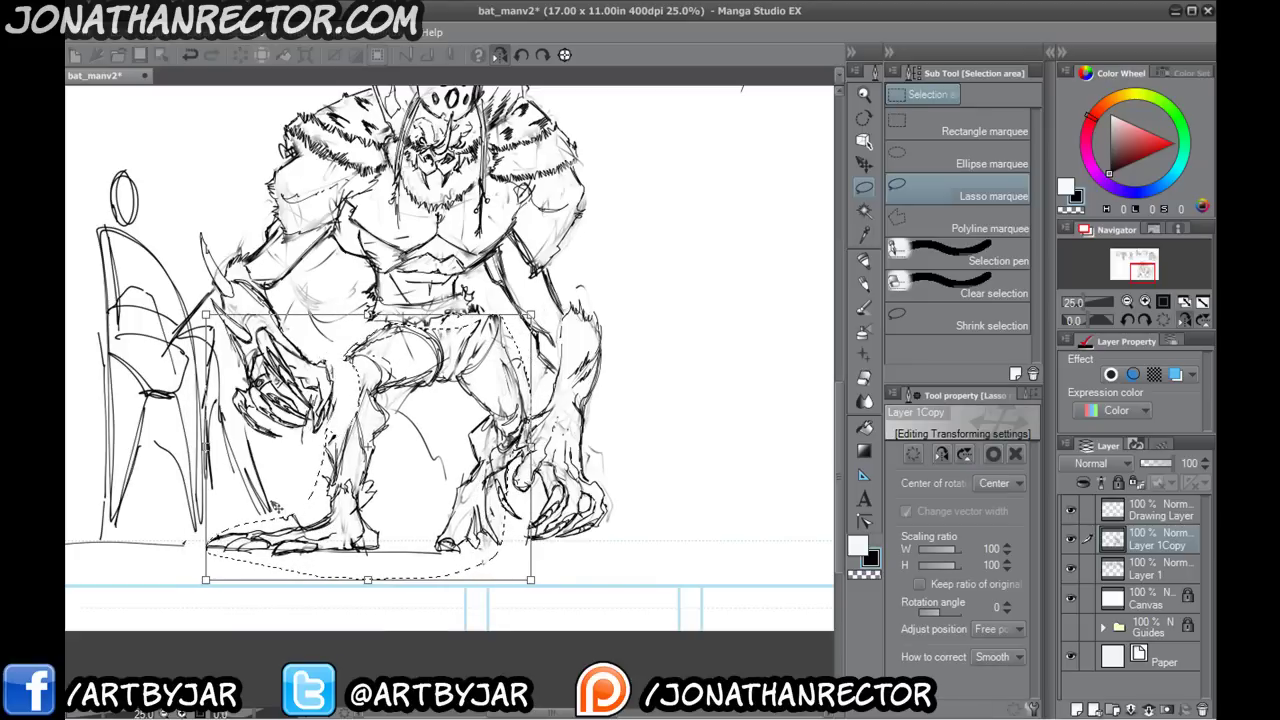
pyautogui.click(117, 32)
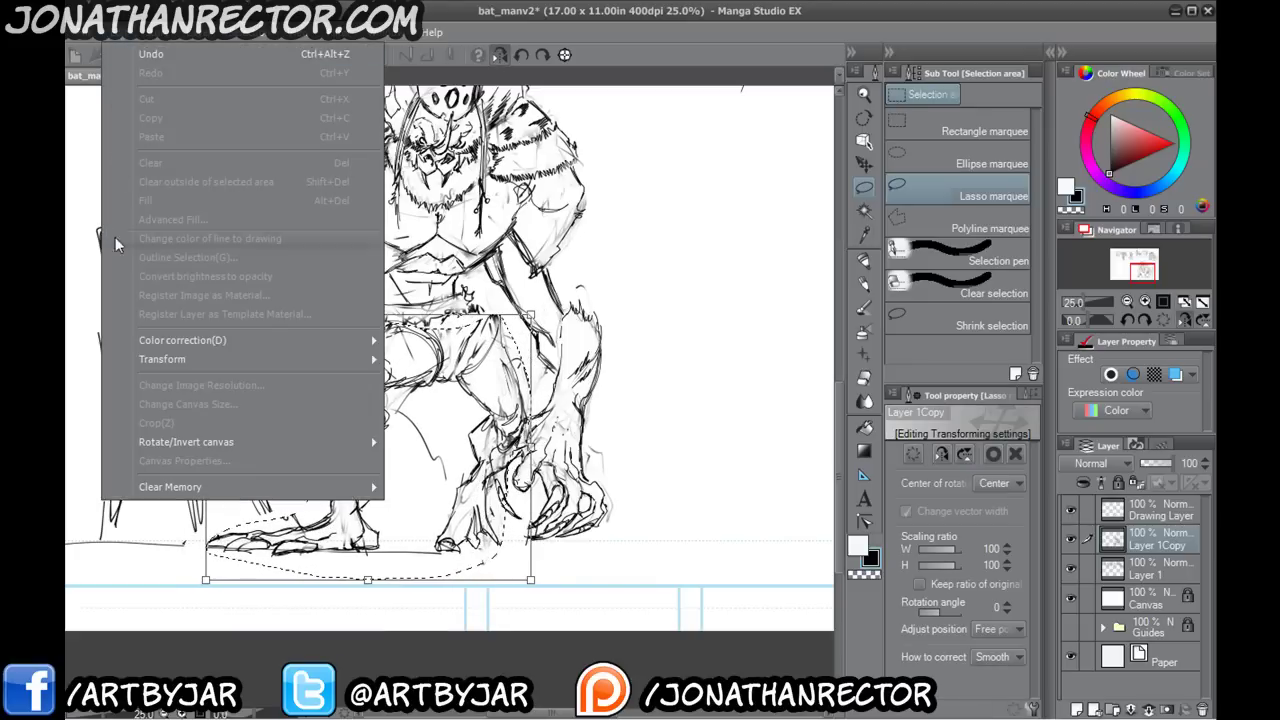
pyautogui.moveTo(156, 365)
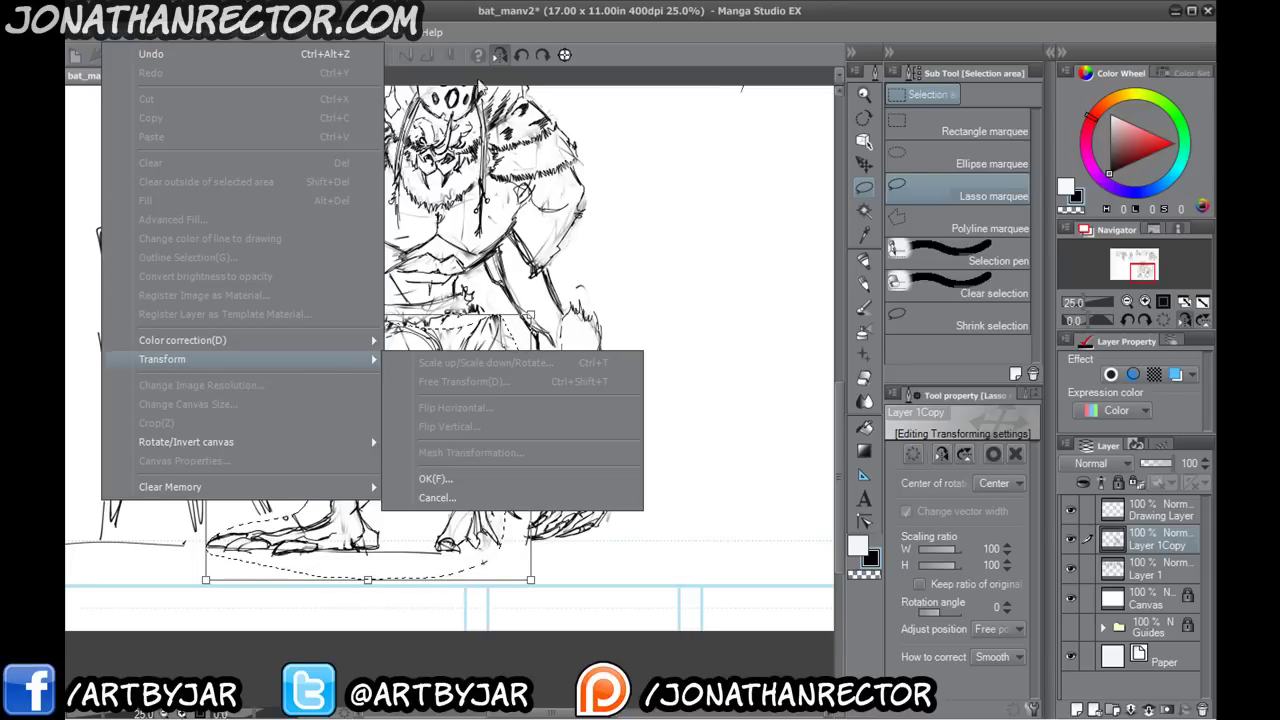
pyautogui.click(545, 11)
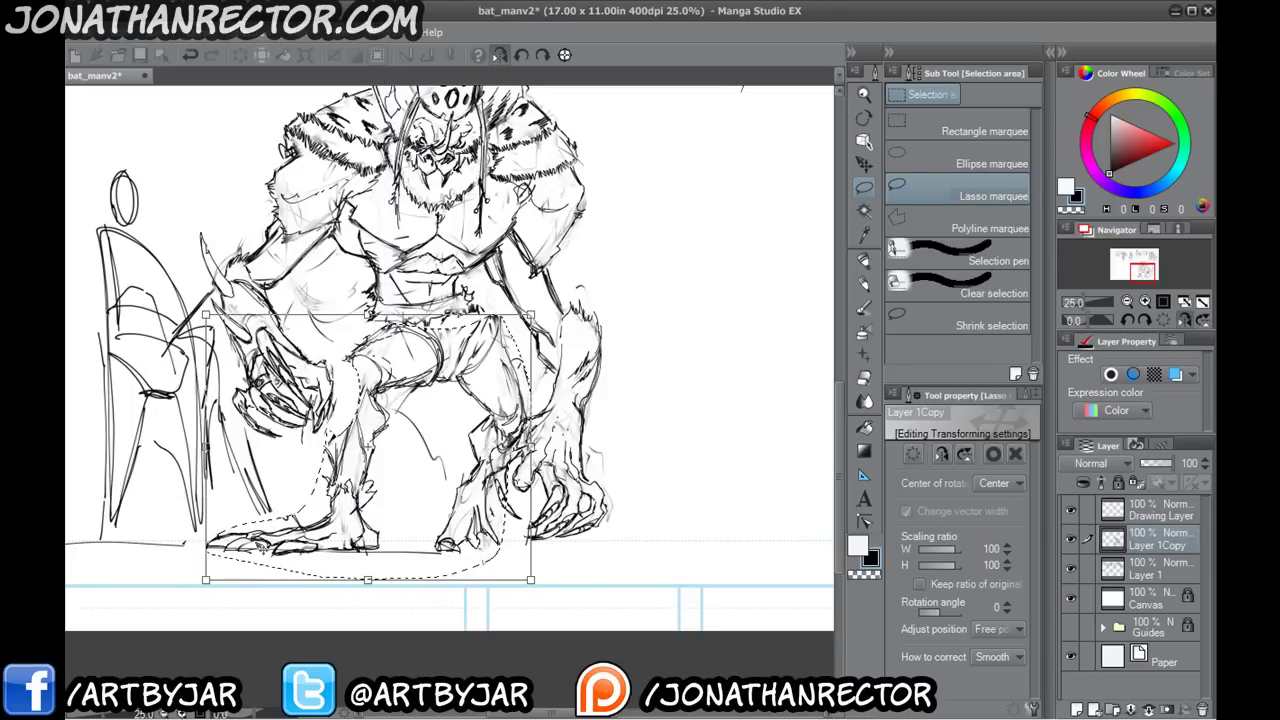
pyautogui.moveTo(351, 378); pyautogui.dragTo(329, 376)
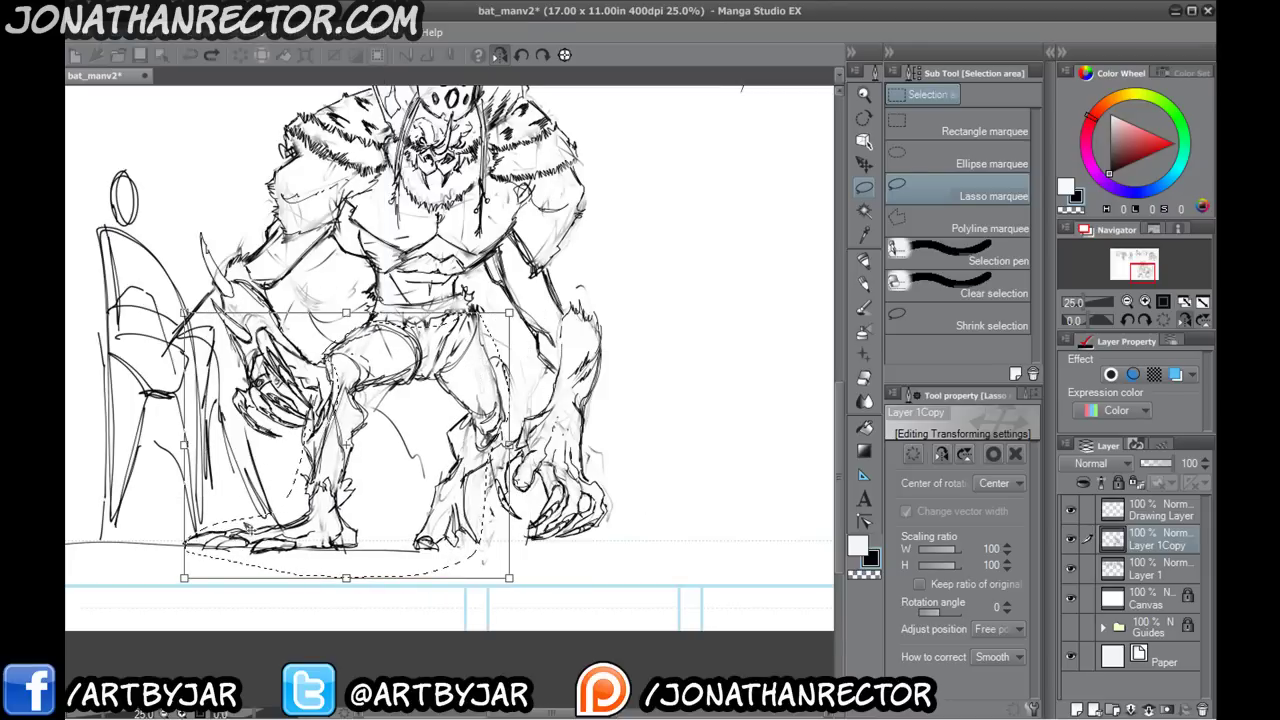
pyautogui.press('Return')
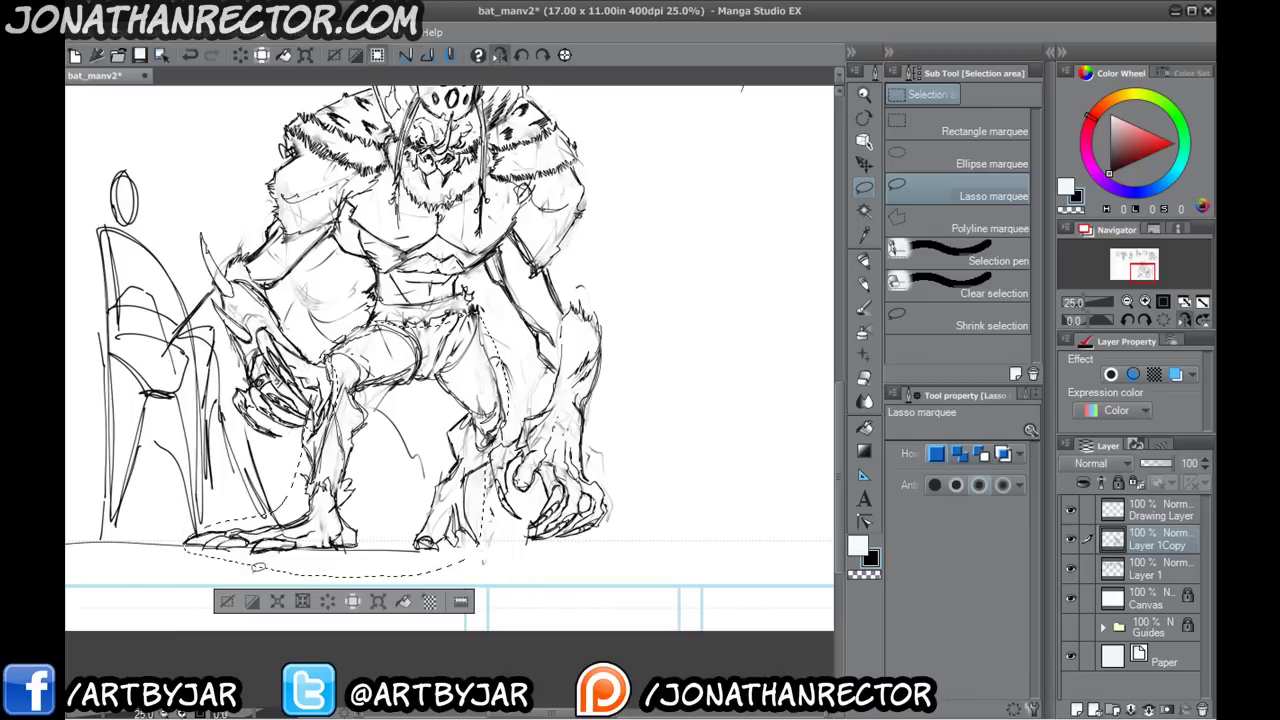
# - Try flipping the selected legs and shorts horizontally and repositioning them under the torso, then undo the transform and deselect
pyautogui.click(375, 599)
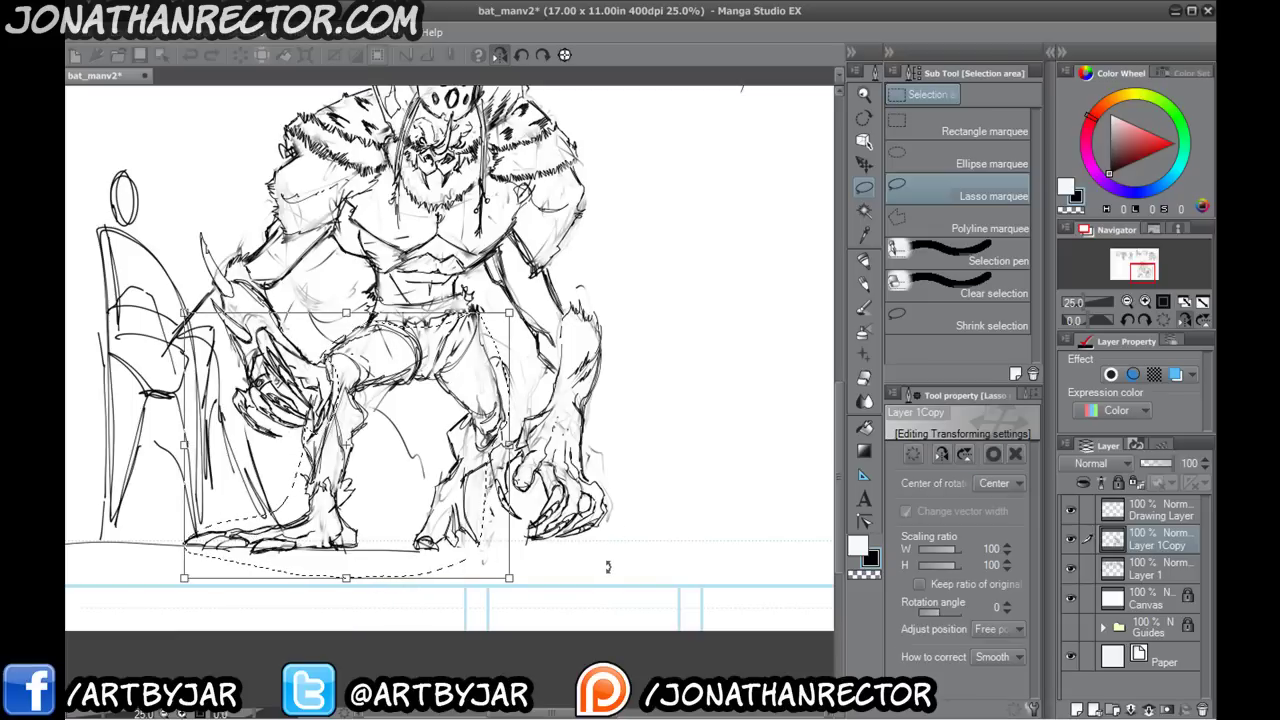
pyautogui.click(1005, 629)
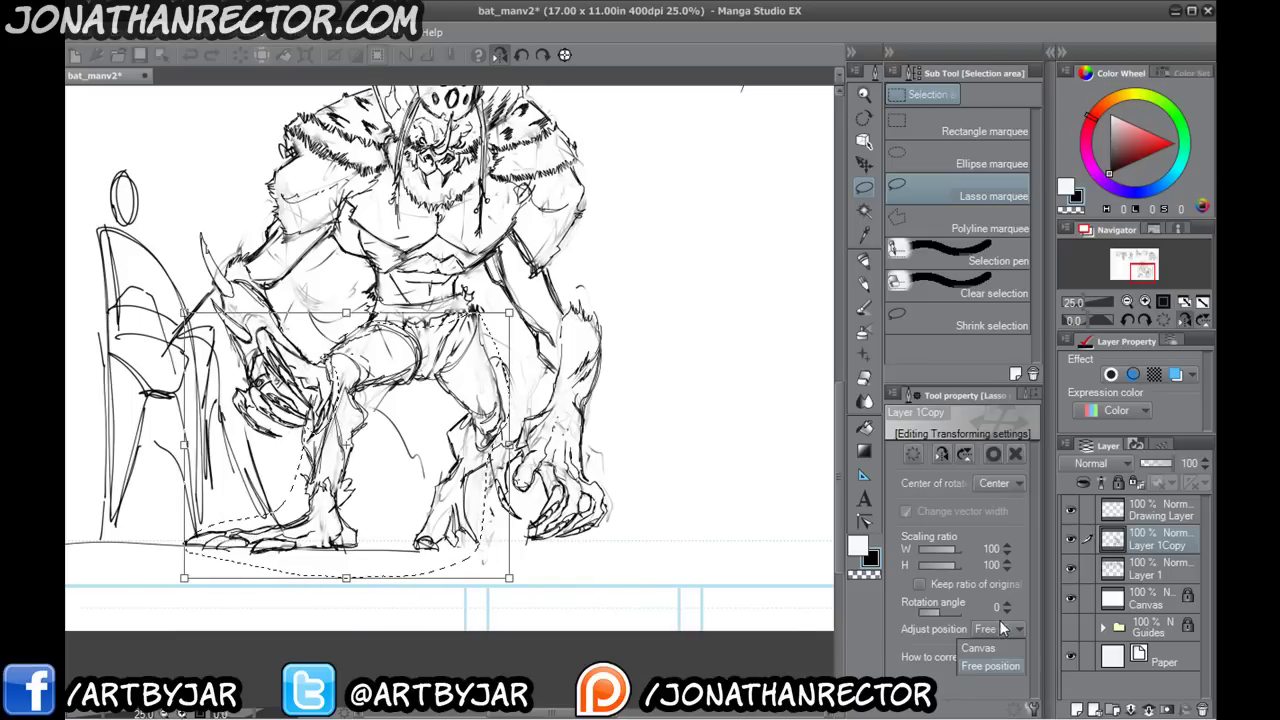
pyautogui.click(941, 454)
pyautogui.click(941, 454)
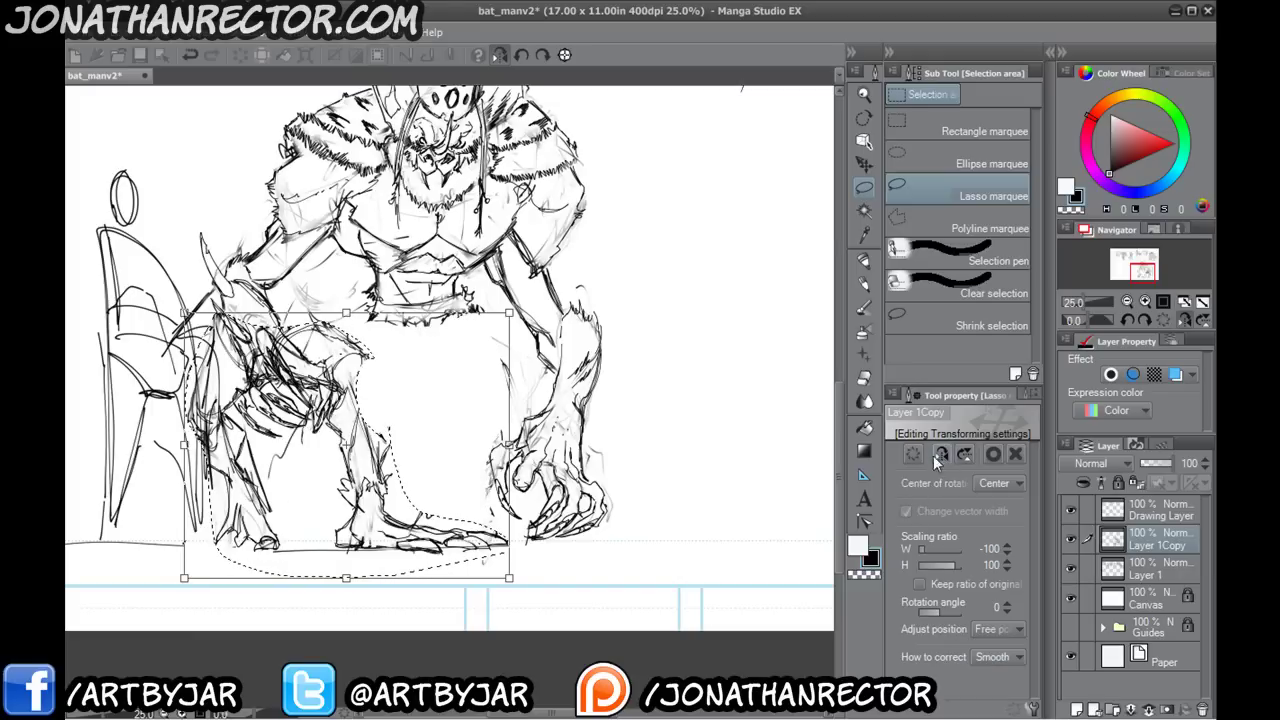
pyautogui.moveTo(299, 492); pyautogui.dragTo(435, 483)
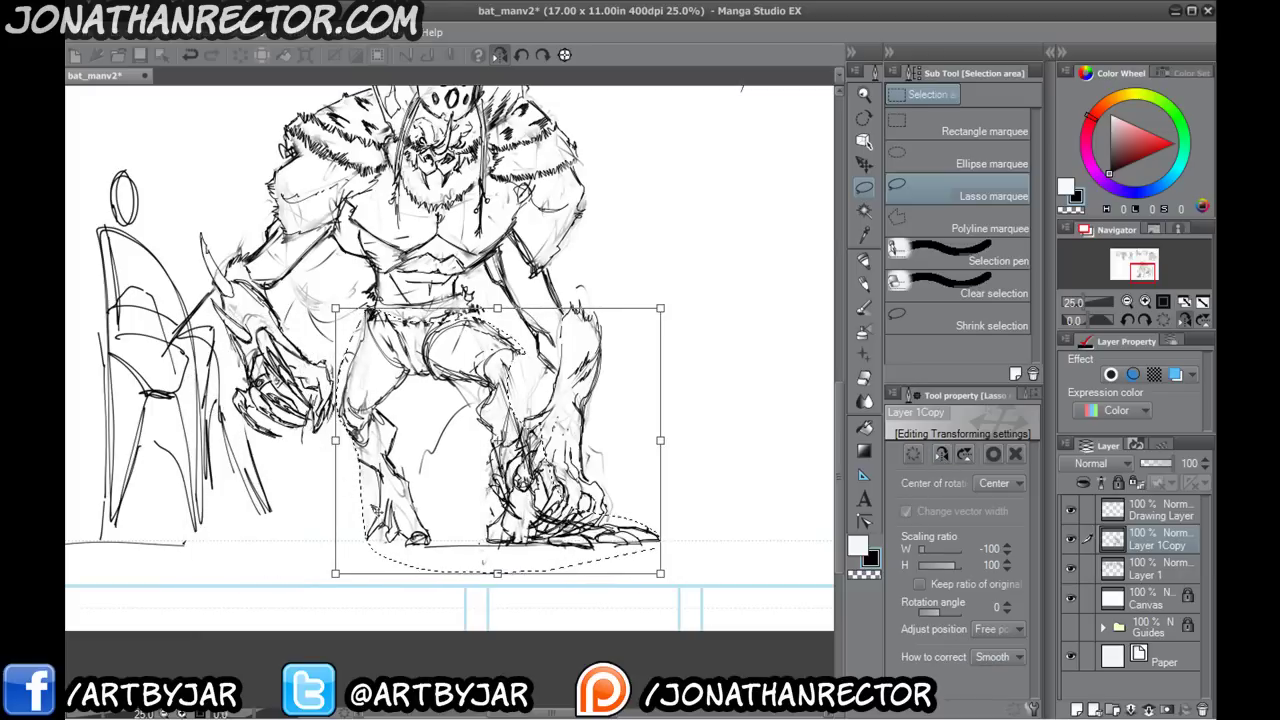
pyautogui.moveTo(362, 500); pyautogui.dragTo(326, 505)
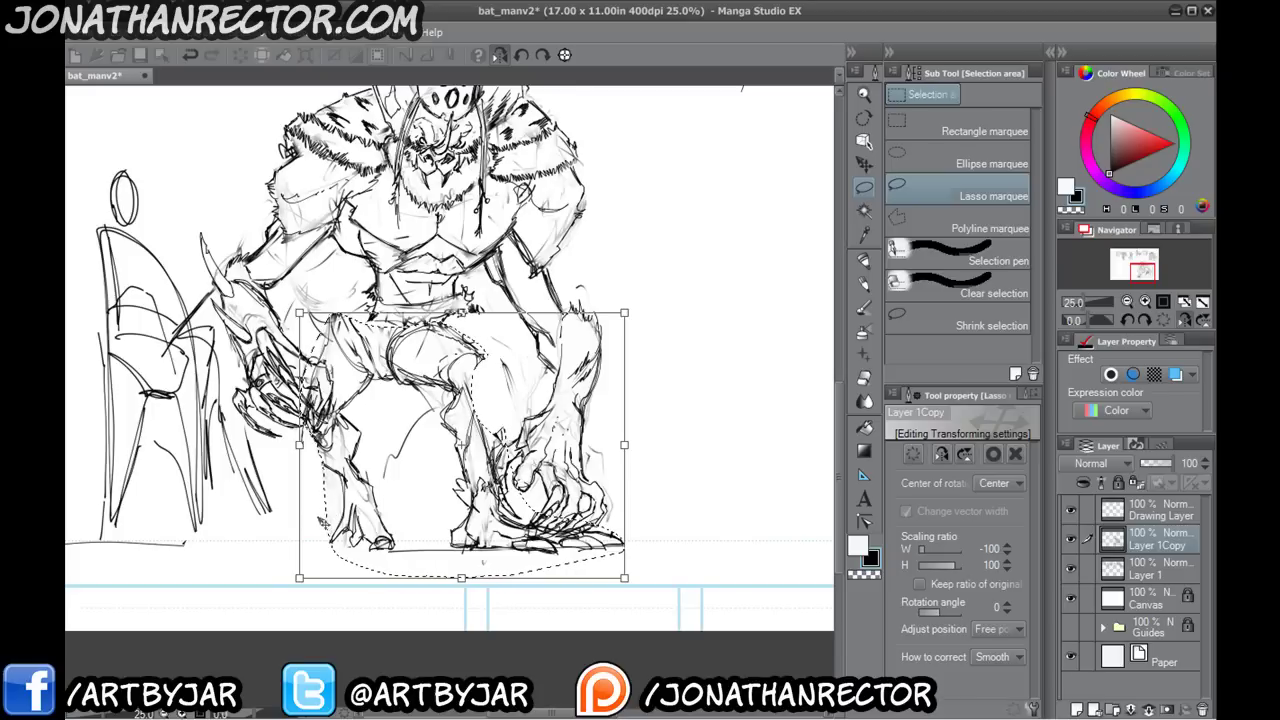
pyautogui.hotkey('ctrl', 'z')
pyautogui.hotkey('ctrl', 'z')
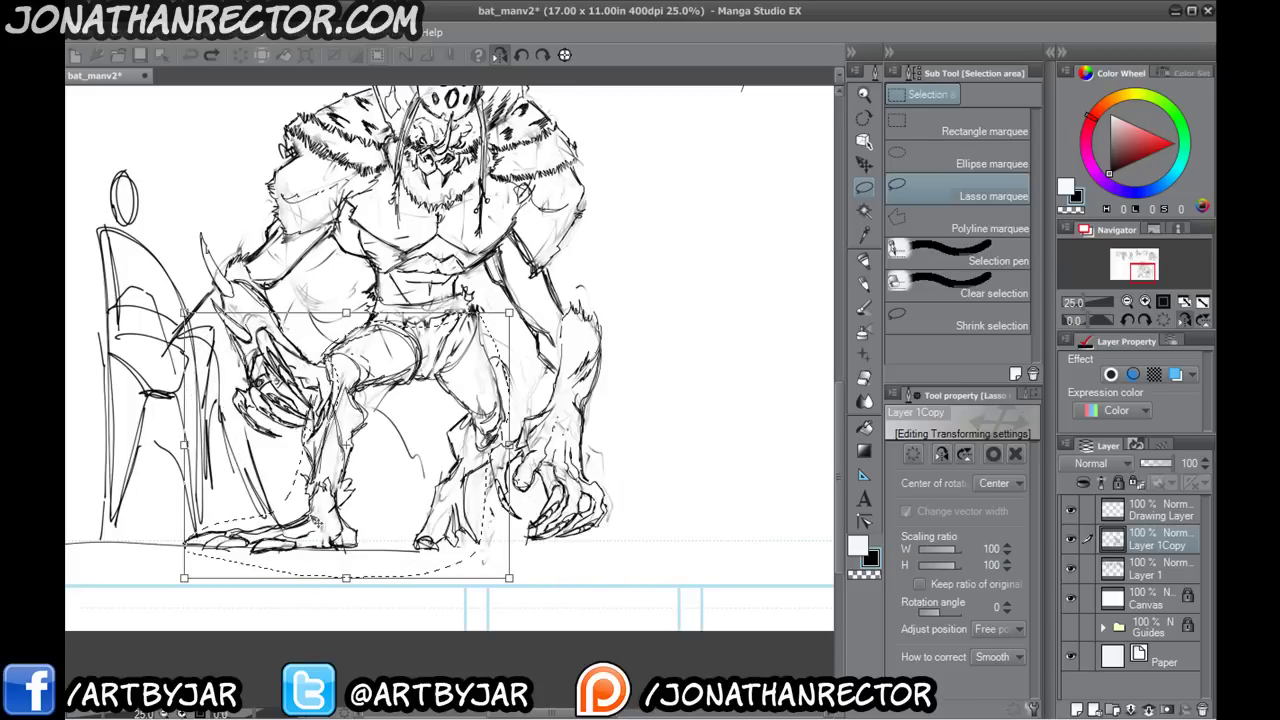
pyautogui.press('Return')
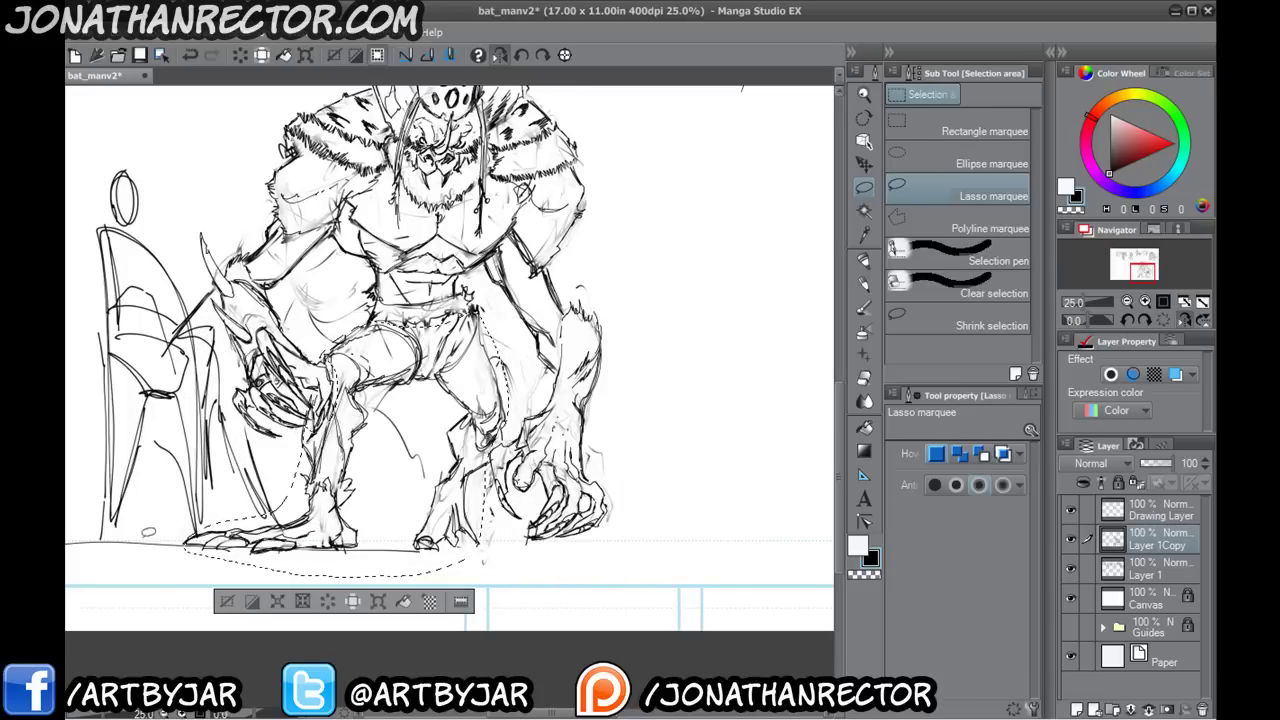
pyautogui.click(227, 600)
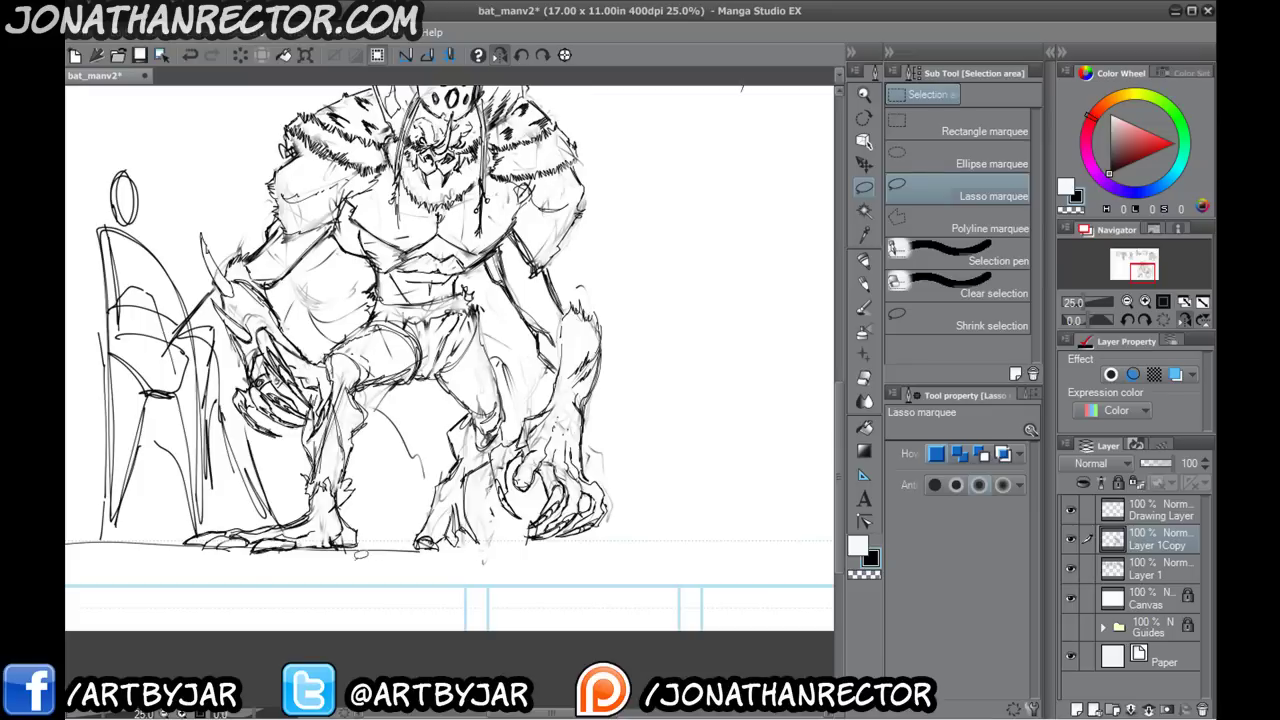
# - Select only the forward bent leg and its long-toed foot with a freehand lasso and duplicate them onto a new layer
pyautogui.moveTo(362, 553)
pyautogui.mouseDown()
pyautogui.moveTo(386, 312)
pyautogui.moveTo(318, 348)
pyautogui.moveTo(328, 438)
pyautogui.moveTo(186, 545)
pyautogui.moveTo(338, 558)
pyautogui.mouseUp()
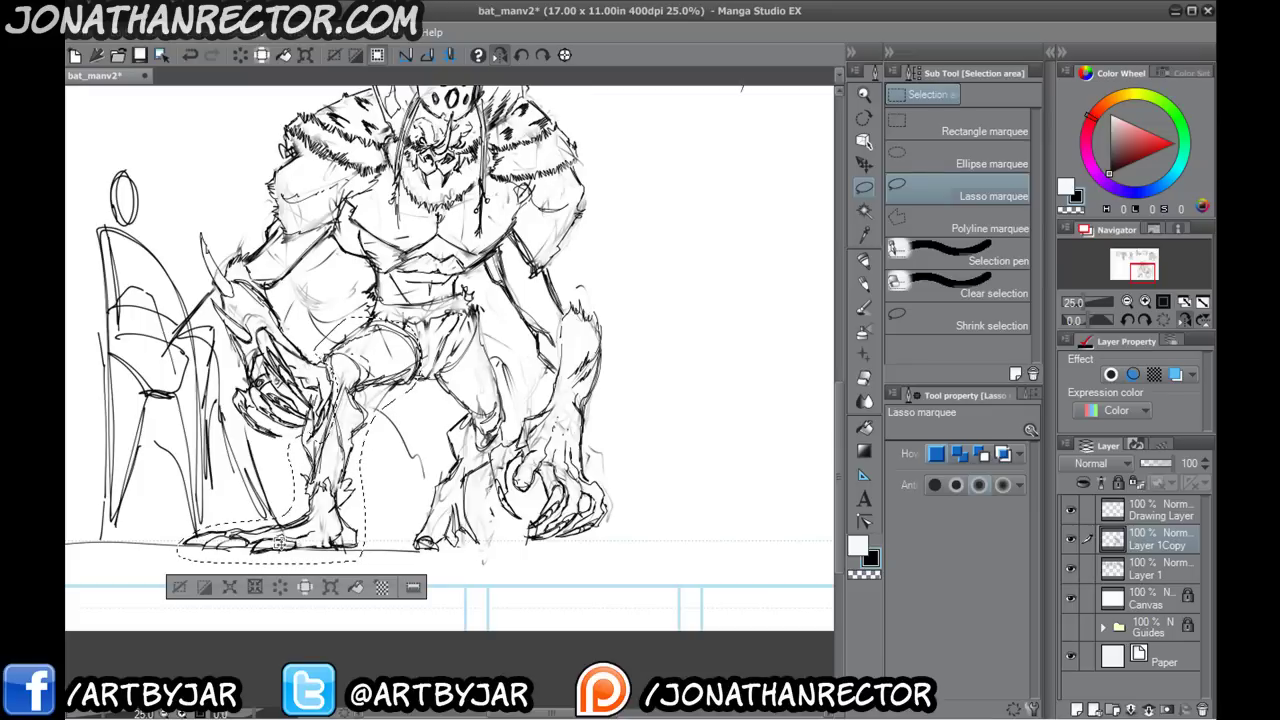
pyautogui.hotkey('ctrl', 'c')
pyautogui.hotkey('ctrl', 'v')
# - Flip the duplicated leg horizontally, place it on the opposite side of the hips as the matching leg, and deselect it
pyautogui.click(117, 36)
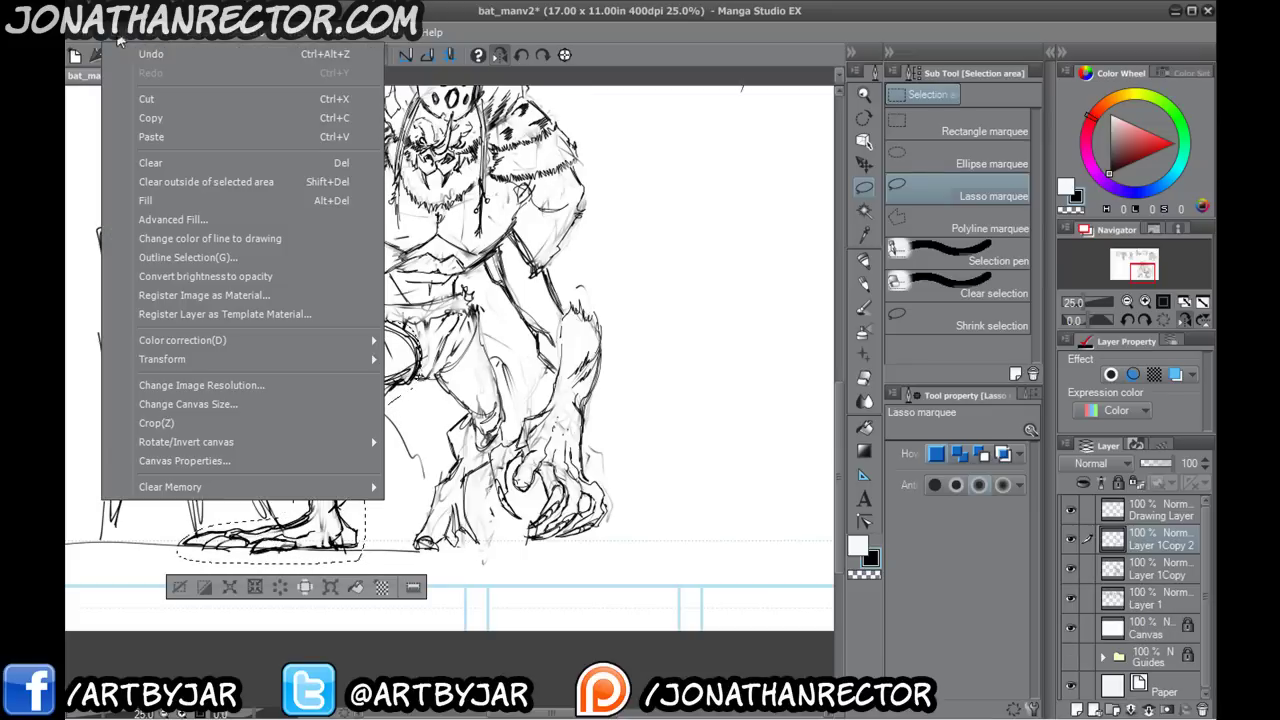
pyautogui.moveTo(168, 362)
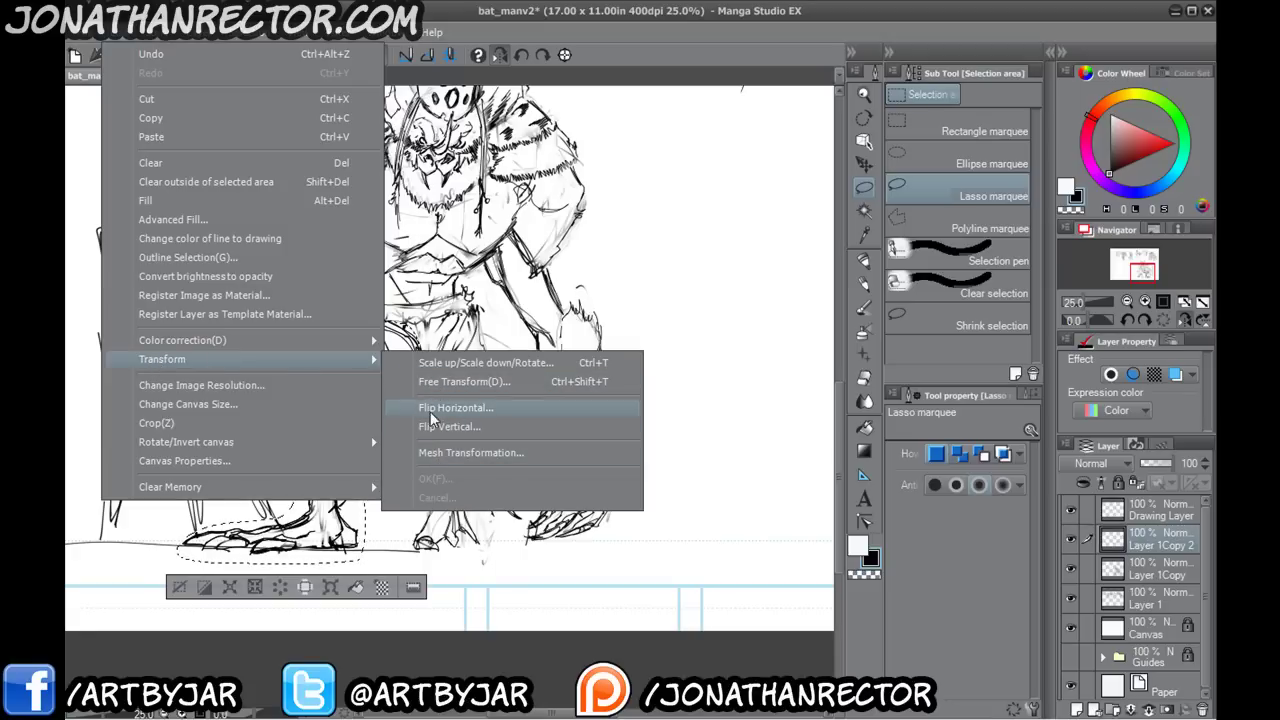
pyautogui.click(432, 408)
pyautogui.moveTo(210, 505); pyautogui.dragTo(459, 505)
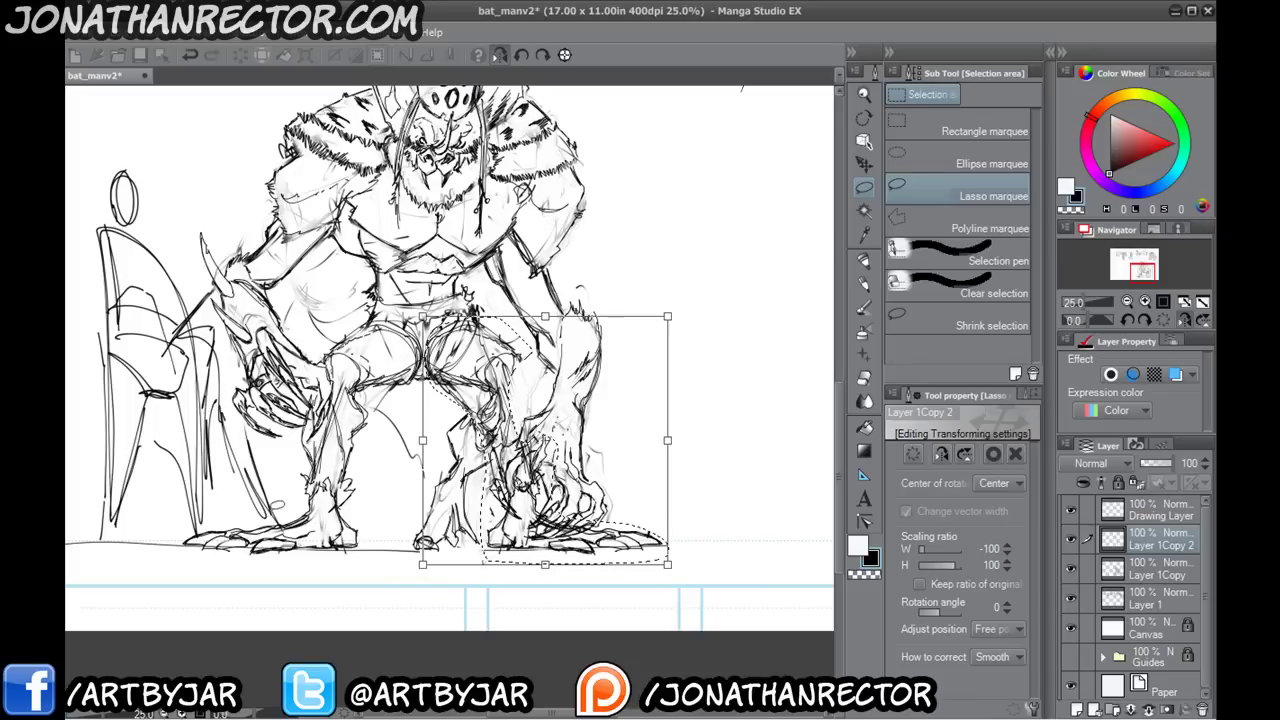
pyautogui.press('Return')
pyautogui.hotkey('ctrl', 'd')
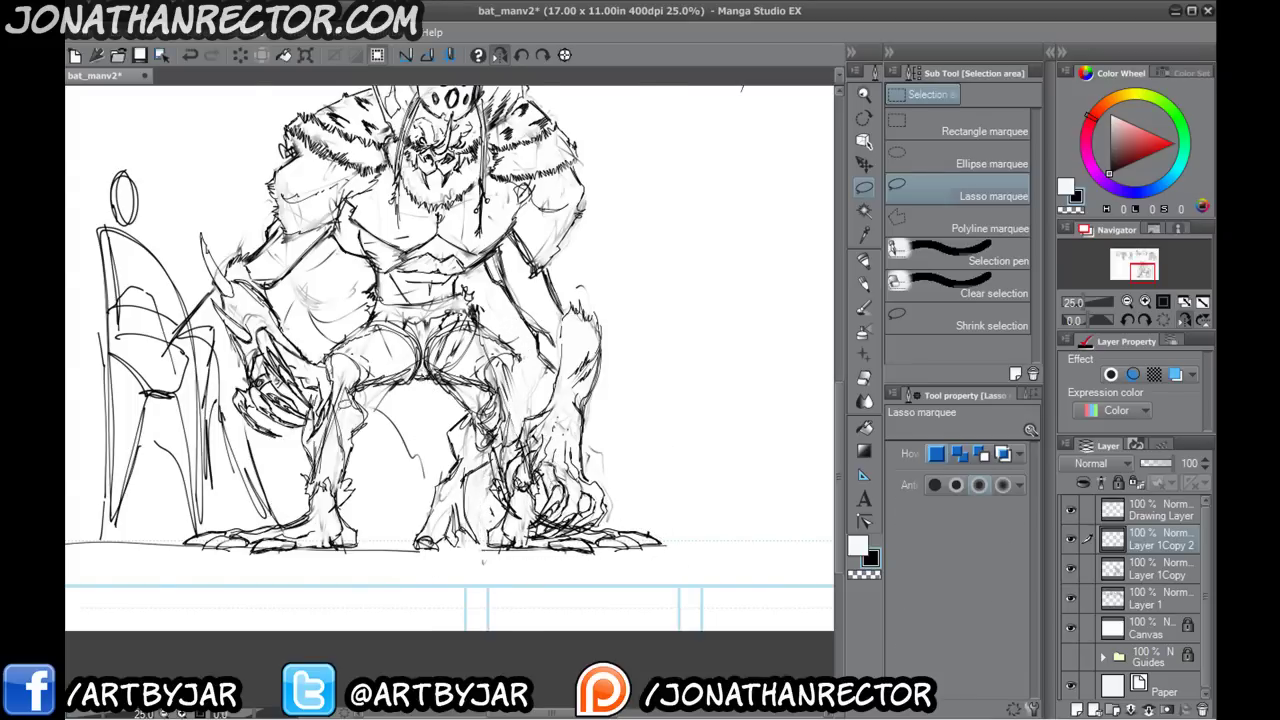
# - Erase the old opposite leg and foot around the mirrored copy on Layer 1Copy with the Softer eraser
pyautogui.scroll(1, 345, 405)
pyautogui.click(1135, 570)
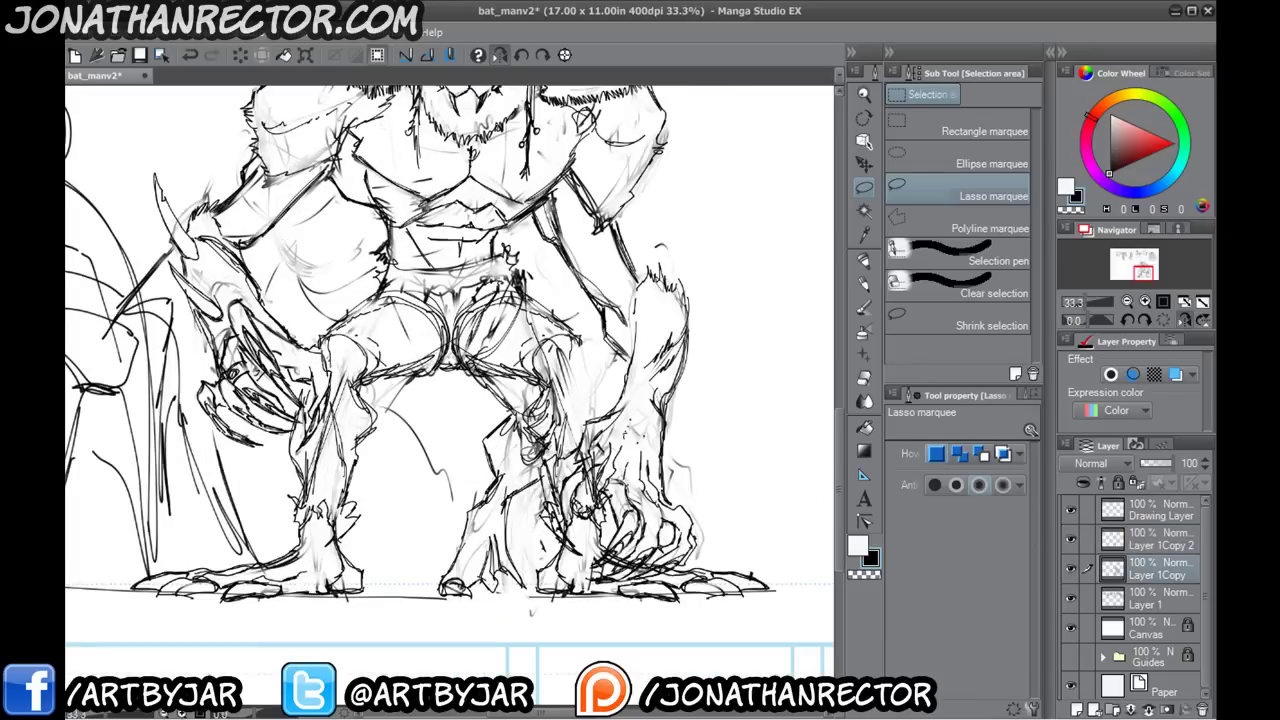
pyautogui.press('e')
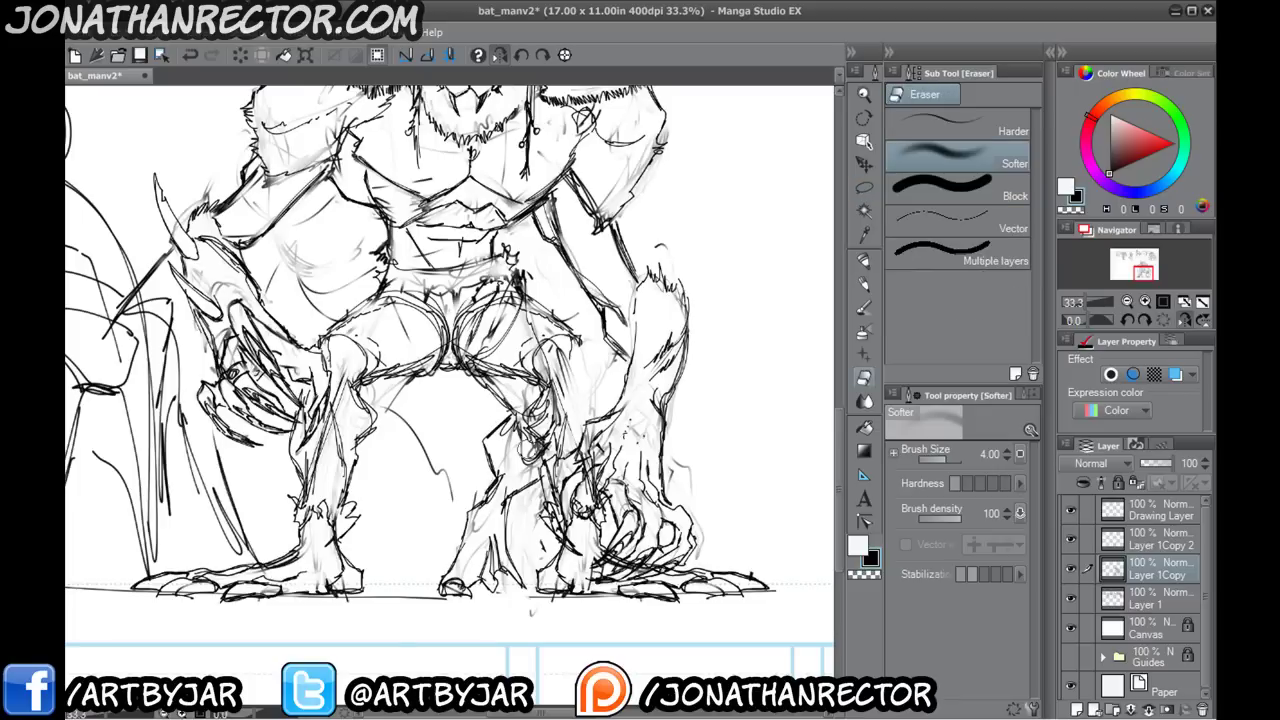
pyautogui.moveTo(508, 490)
pyautogui.mouseDown()
pyautogui.moveTo(510, 542)
pyautogui.moveTo(487, 462)
pyautogui.moveTo(461, 494)
pyautogui.moveTo(510, 440)
pyautogui.moveTo(560, 470)
pyautogui.moveTo(555, 495)
pyautogui.moveTo(545, 481)
pyautogui.mouseUp()
pyautogui.moveTo(553, 529)
pyautogui.mouseDown()
pyautogui.moveTo(609, 514)
pyautogui.moveTo(581, 586)
pyautogui.moveTo(635, 575)
pyautogui.moveTo(577, 549)
pyautogui.mouseUp()
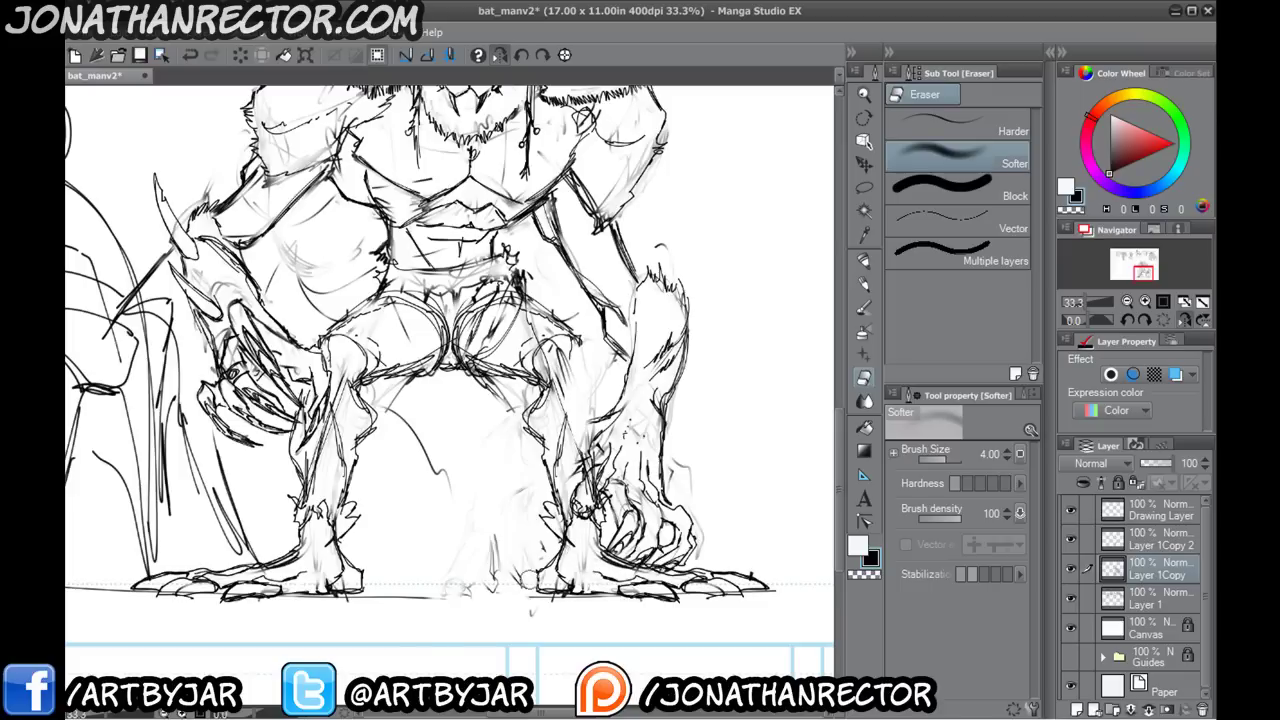
pyautogui.hotkey('ctrl', 'z')
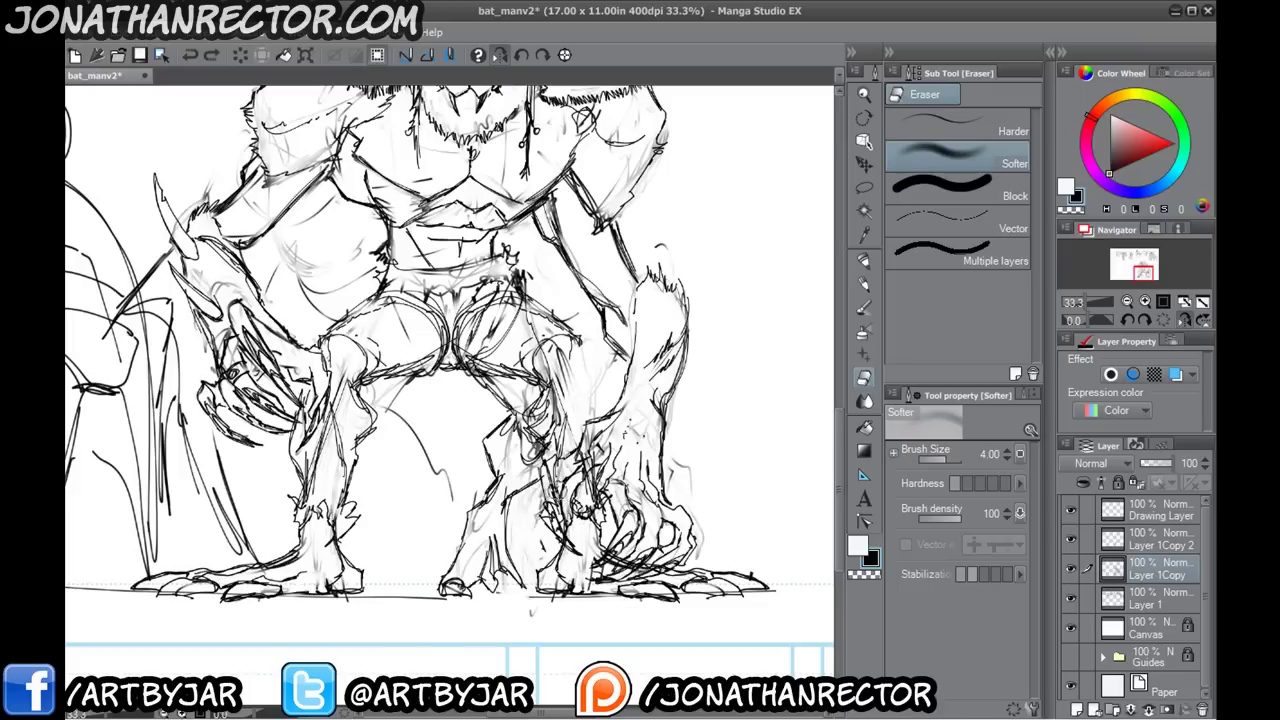
pyautogui.moveTo(508, 409)
pyautogui.mouseDown()
pyautogui.moveTo(525, 485)
pyautogui.moveTo(500, 585)
pyautogui.moveTo(474, 453)
pyautogui.moveTo(555, 350)
pyautogui.moveTo(512, 310)
pyautogui.moveTo(478, 365)
pyautogui.mouseUp()
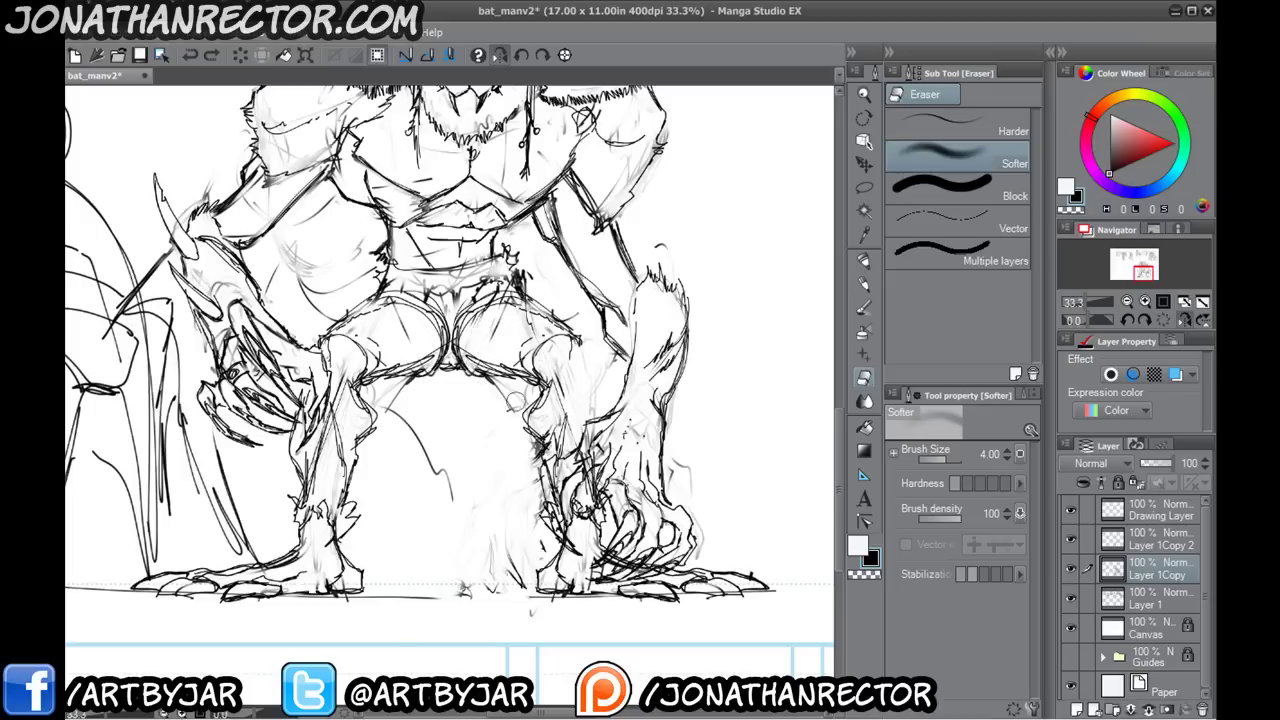
pyautogui.moveTo(590, 440)
pyautogui.mouseDown()
pyautogui.moveTo(558, 470)
pyautogui.moveTo(555, 495)
pyautogui.moveTo(597, 486)
pyautogui.moveTo(521, 374)
pyautogui.moveTo(547, 411)
pyautogui.moveTo(513, 443)
pyautogui.mouseUp()
pyautogui.scroll(1, 571, 459)
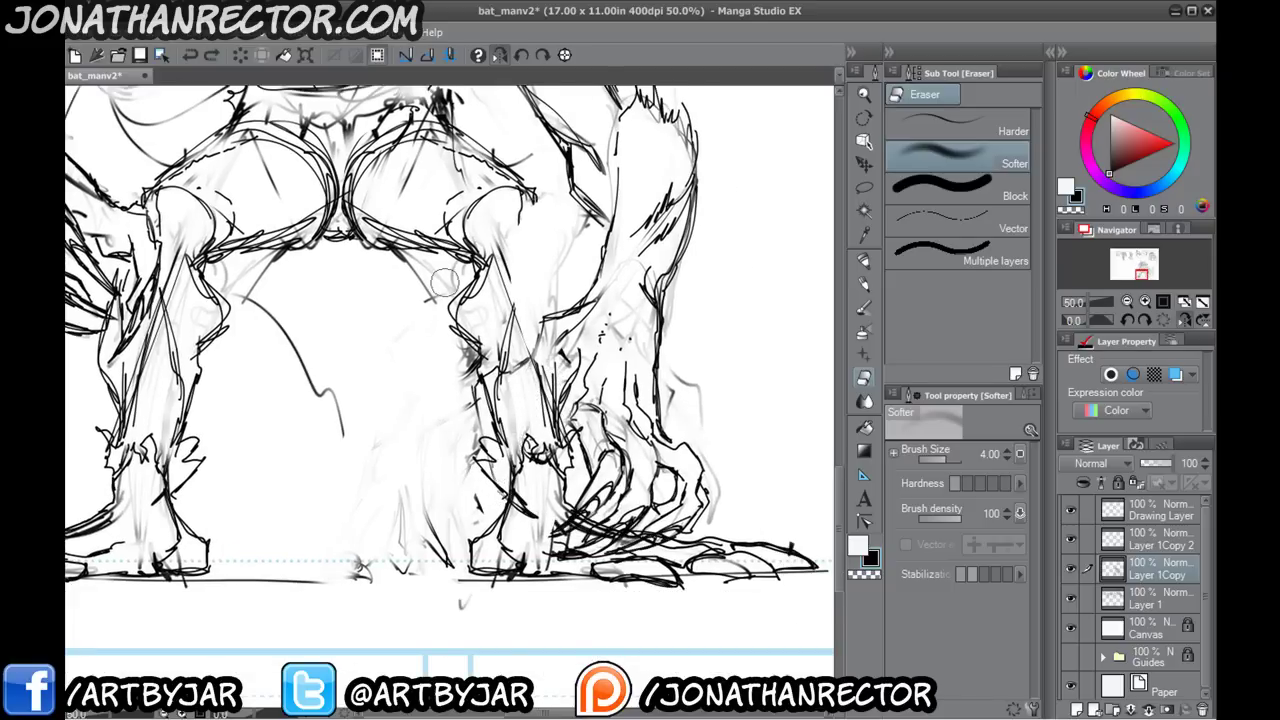
pyautogui.moveTo(308, 512); pyautogui.dragTo(326, 534)
# - Erase the mirrored leg's shin and foot lines on Layer 1Copy 2 where they overlap the hanging clawed hand
pyautogui.click(1120, 540)
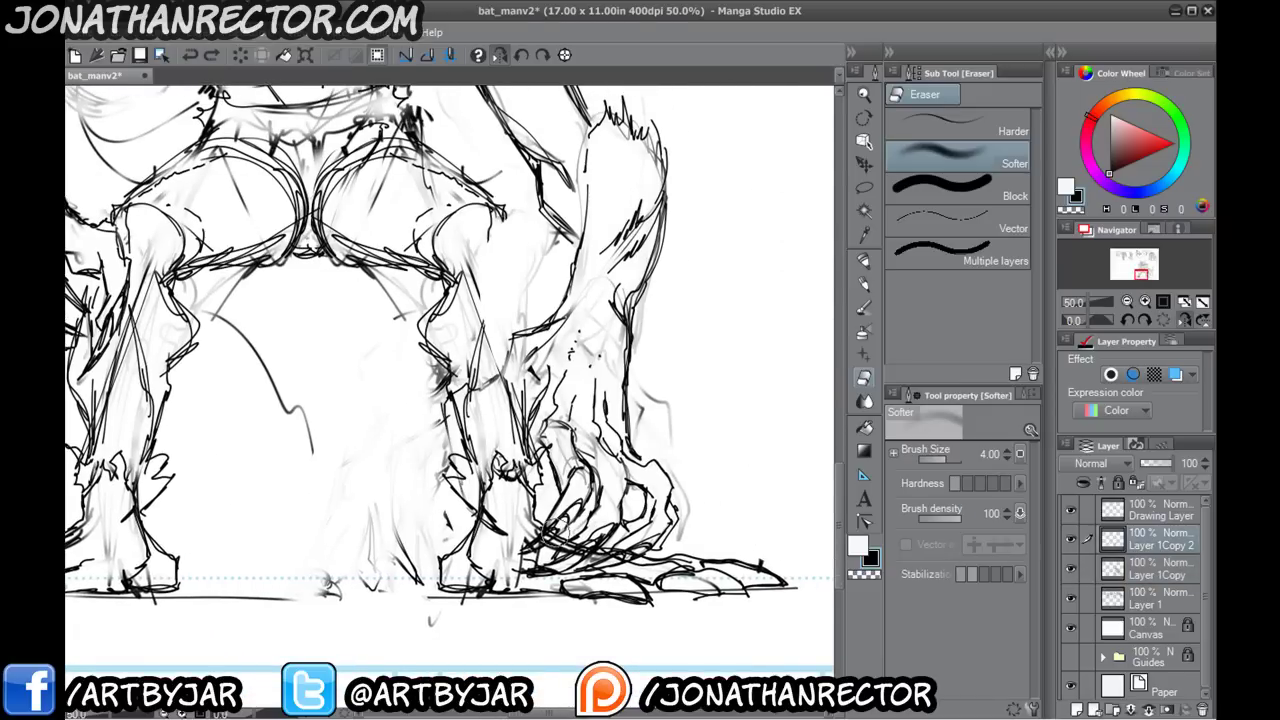
pyautogui.moveTo(553, 535); pyautogui.dragTo(619, 564)
pyautogui.moveTo(518, 542)
pyautogui.mouseDown()
pyautogui.moveTo(512, 392)
pyautogui.moveTo(515, 444)
pyautogui.moveTo(478, 403)
pyautogui.moveTo(463, 460)
pyautogui.moveTo(475, 408)
pyautogui.moveTo(498, 422)
pyautogui.moveTo(457, 405)
pyautogui.mouseUp()
pyautogui.moveTo(326, 317); pyautogui.dragTo(396, 304)
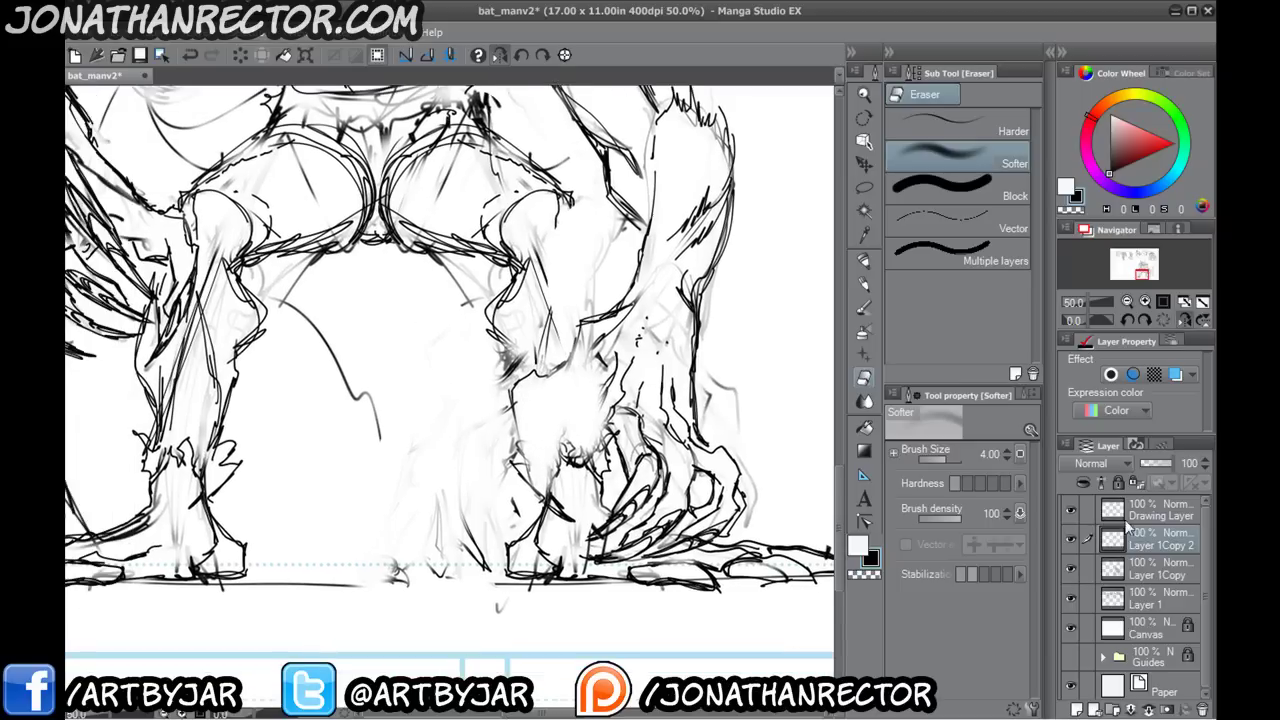
pyautogui.moveTo(615, 338)
pyautogui.mouseDown()
pyautogui.moveTo(558, 346)
pyautogui.moveTo(521, 388)
pyautogui.mouseUp()
# - Redraw the wrist edge and rounded thumb tip in front of the mirrored leg with the Milli pen, fading stray lines inside the tip
pyautogui.press('p')
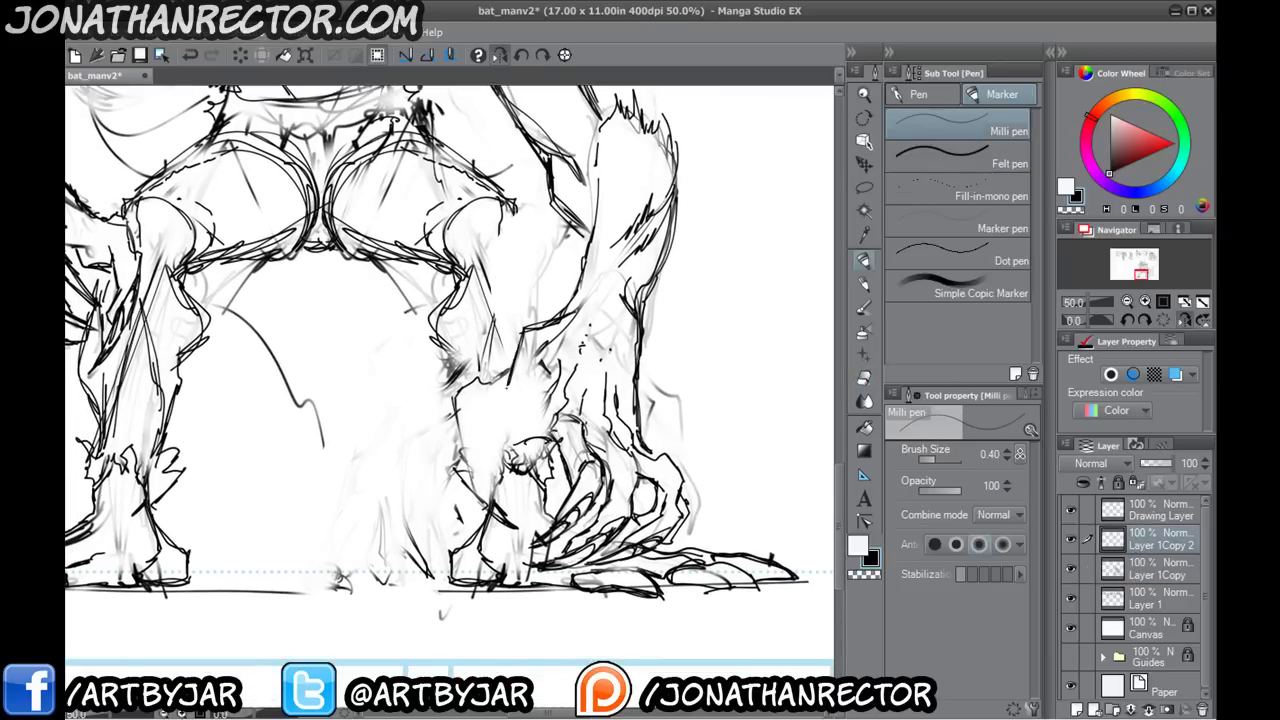
pyautogui.moveTo(398, 511); pyautogui.dragTo(600, 520)
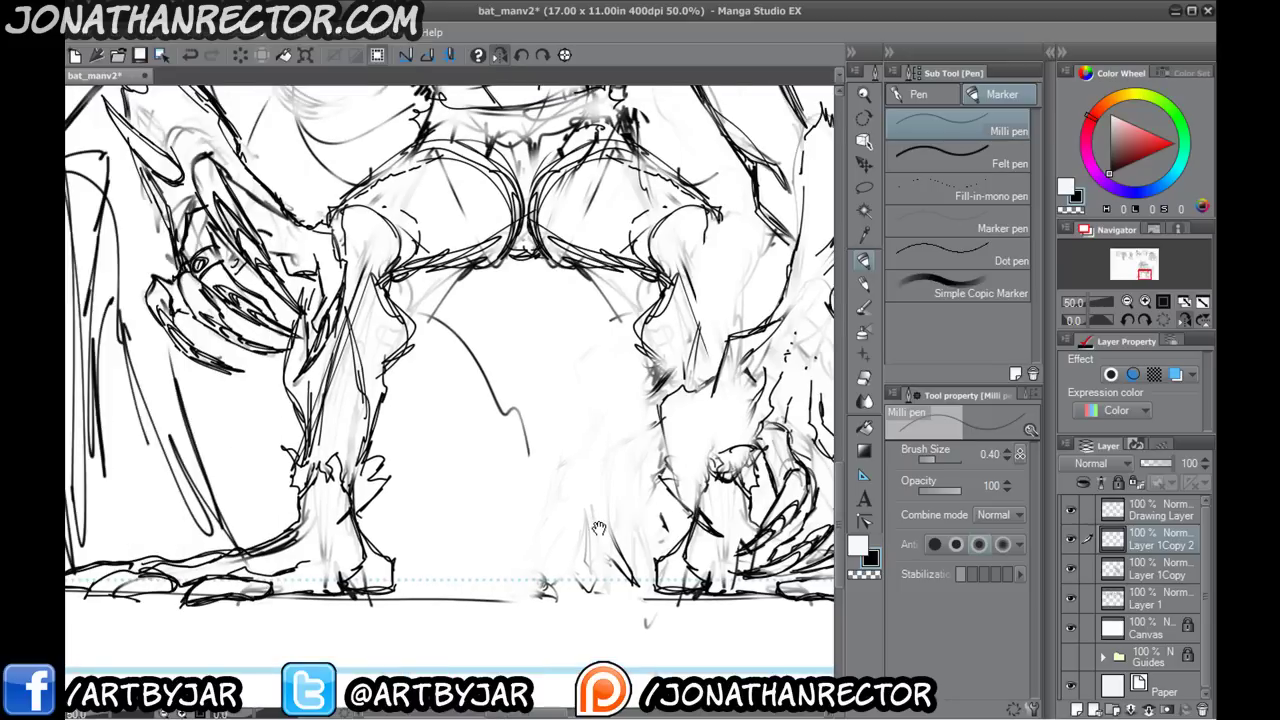
pyautogui.moveTo(522, 491); pyautogui.dragTo(352, 514)
pyautogui.hotkey('ctrl', 'z')
pyautogui.hotkey('ctrl', 'z')
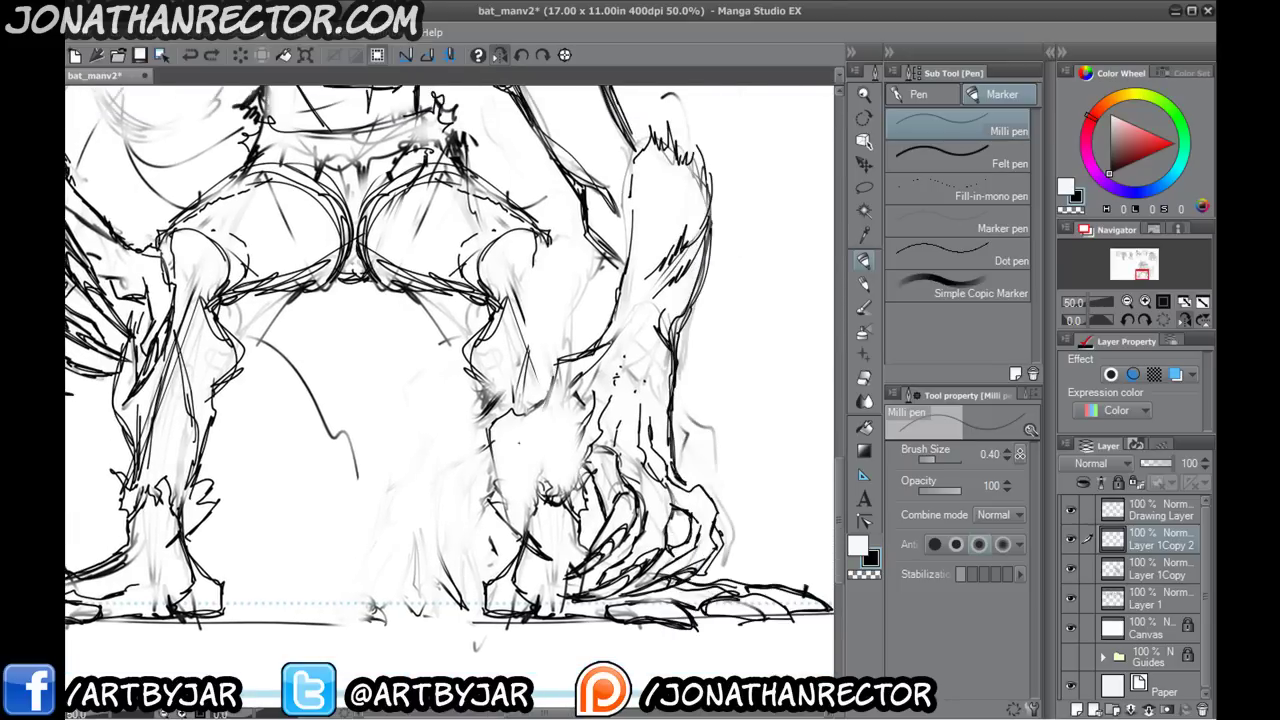
pyautogui.moveTo(580, 470); pyautogui.dragTo(562, 502)
pyautogui.moveTo(548, 510); pyautogui.dragTo(555, 516)
pyautogui.moveTo(580, 366); pyautogui.dragTo(556, 410)
pyautogui.moveTo(596, 346); pyautogui.dragTo(548, 430)
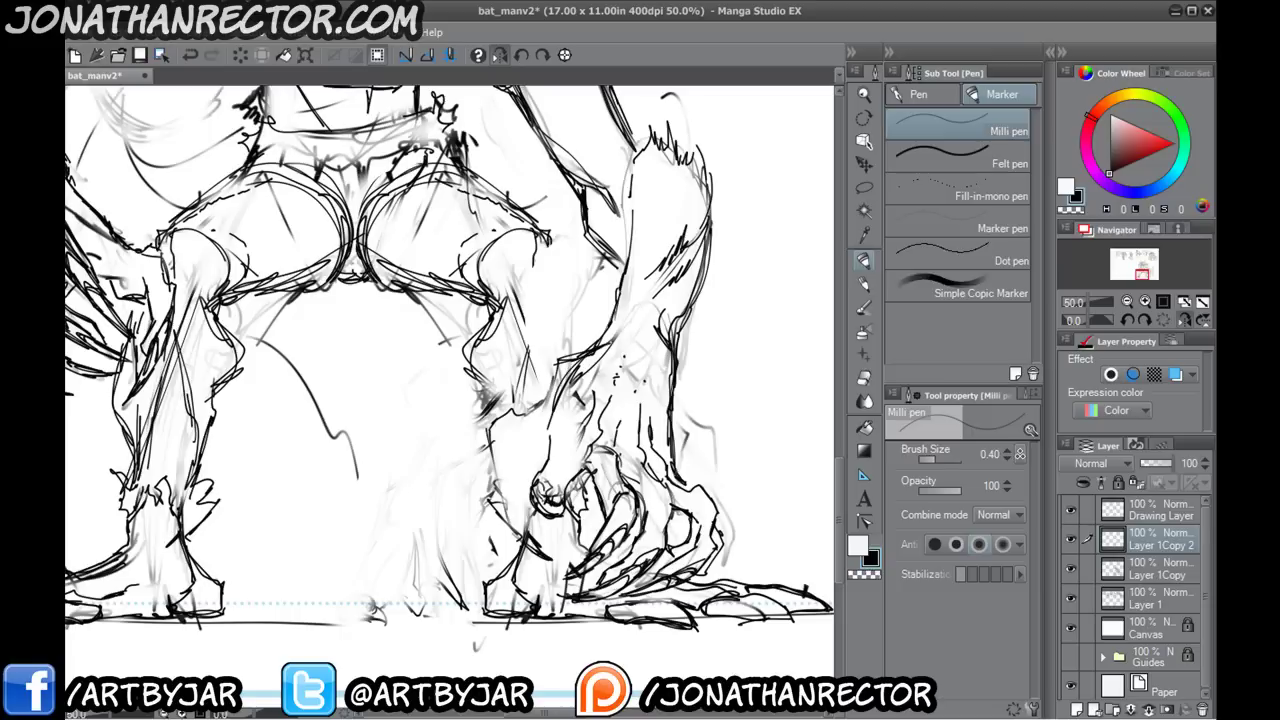
pyautogui.press('e')
pyautogui.moveTo(540, 486)
pyautogui.mouseDown()
pyautogui.moveTo(556, 506)
pyautogui.moveTo(540, 490)
pyautogui.mouseUp()
pyautogui.press('p')
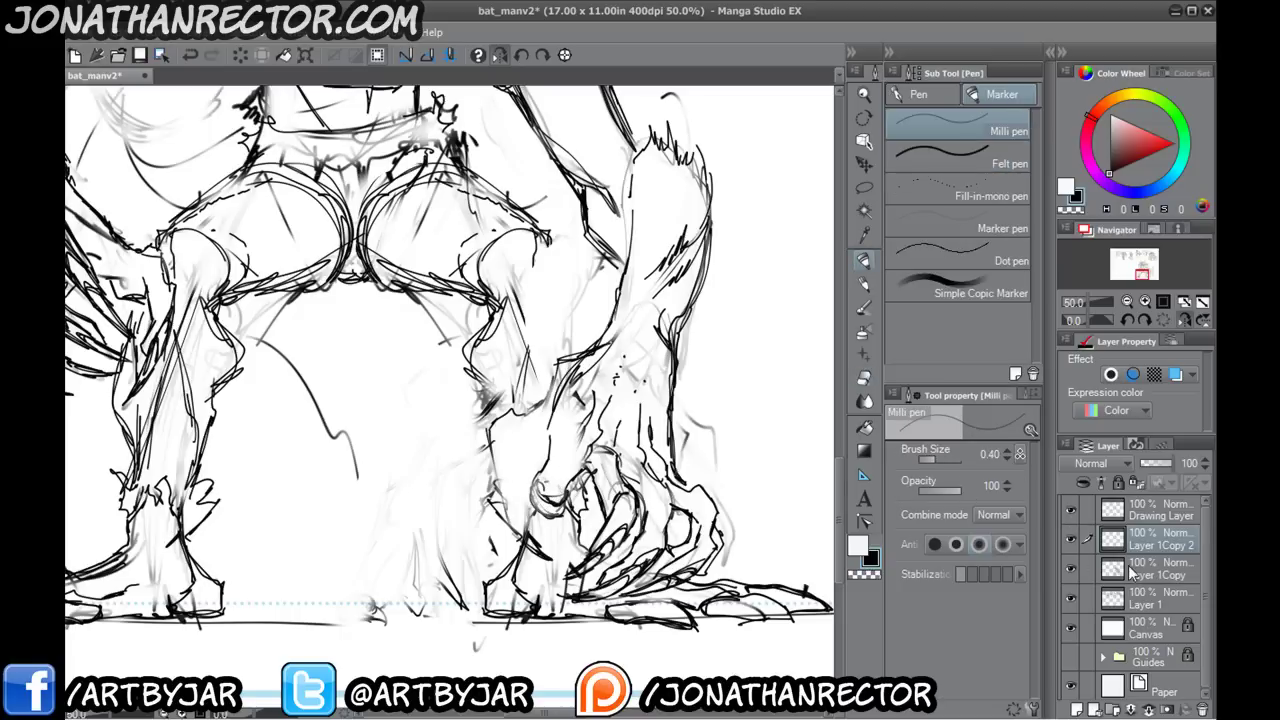
# - Merge the mirrored leg's Layer 1Copy 2 into Layer 1Copy and set the Softer eraser's brush size to 3.00
pyautogui.click(1130, 570)
pyautogui.press('e')
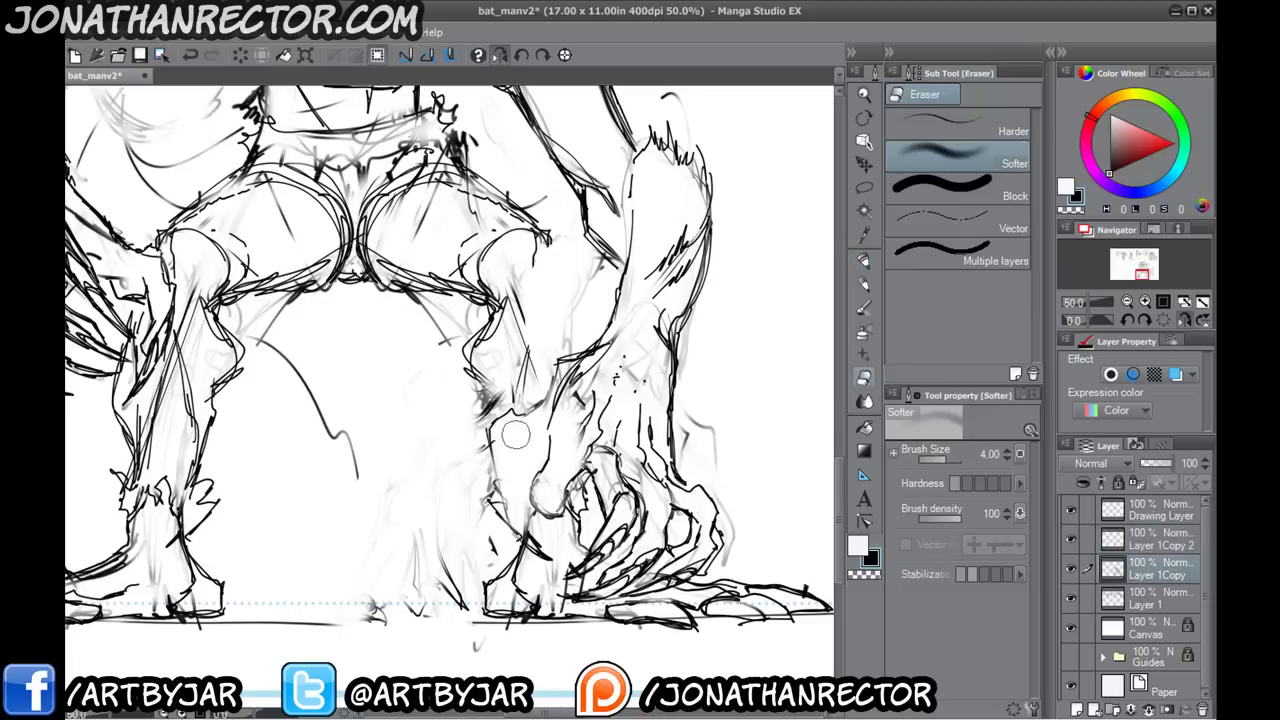
pyautogui.click(1140, 536)
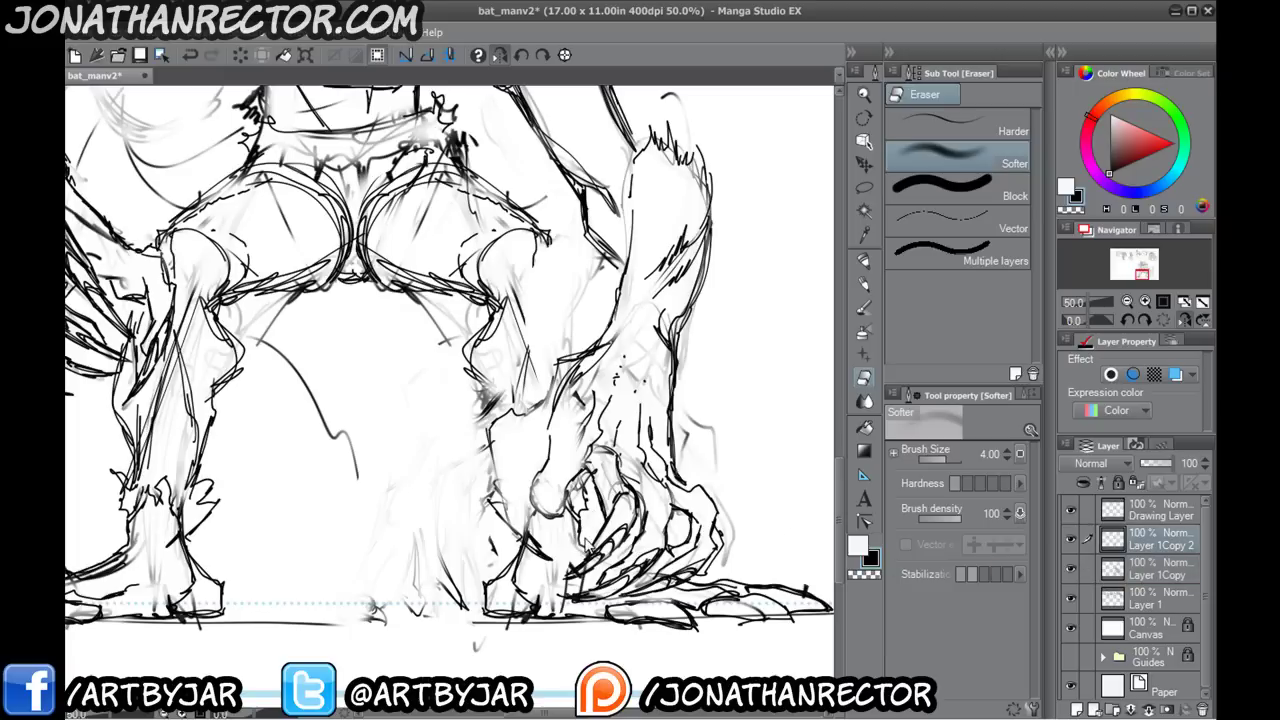
pyautogui.hotkey('ctrl', 'e')
pyautogui.press('[')
pyautogui.press('[')
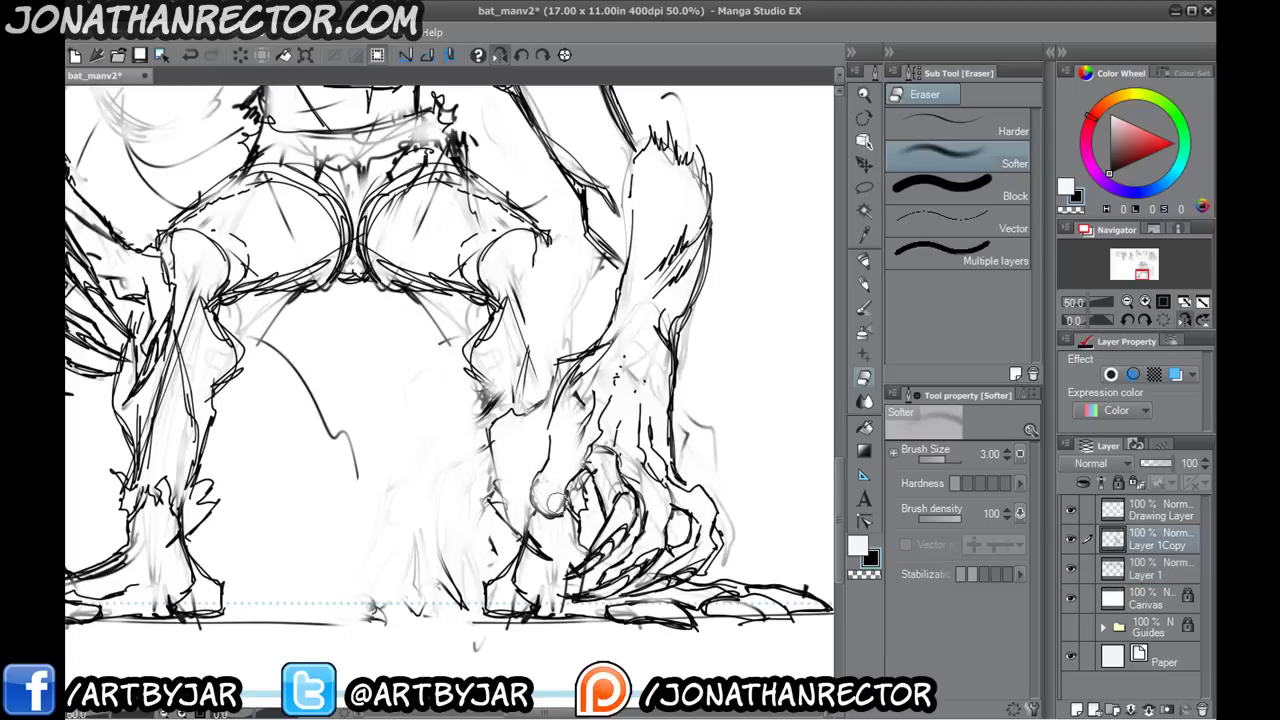
# - Redraw the rounded thumb tip and the long claw and finger contour beside the mirrored shin with the Milli pen
pyautogui.press('p')
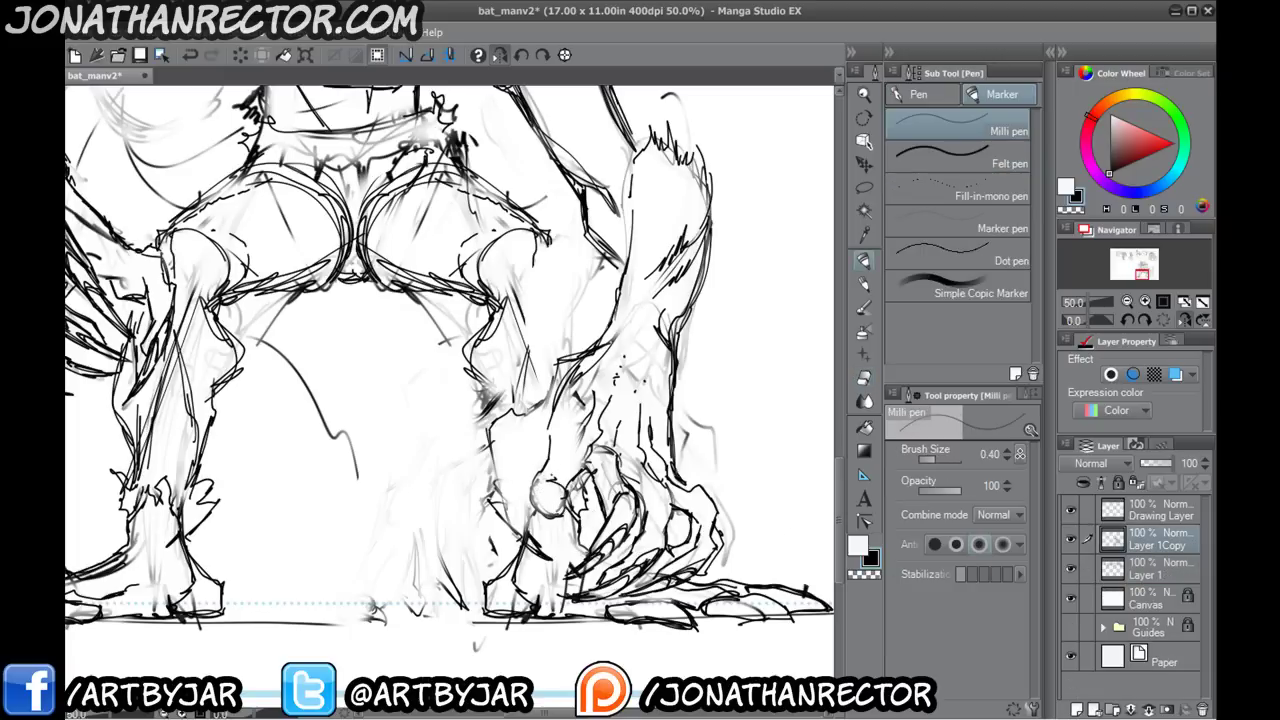
pyautogui.moveTo(535, 483); pyautogui.dragTo(565, 489)
pyautogui.moveTo(528, 414)
pyautogui.mouseDown()
pyautogui.moveTo(488, 452)
pyautogui.moveTo(478, 572)
pyautogui.mouseUp()
pyautogui.moveTo(490, 494); pyautogui.dragTo(481, 570)
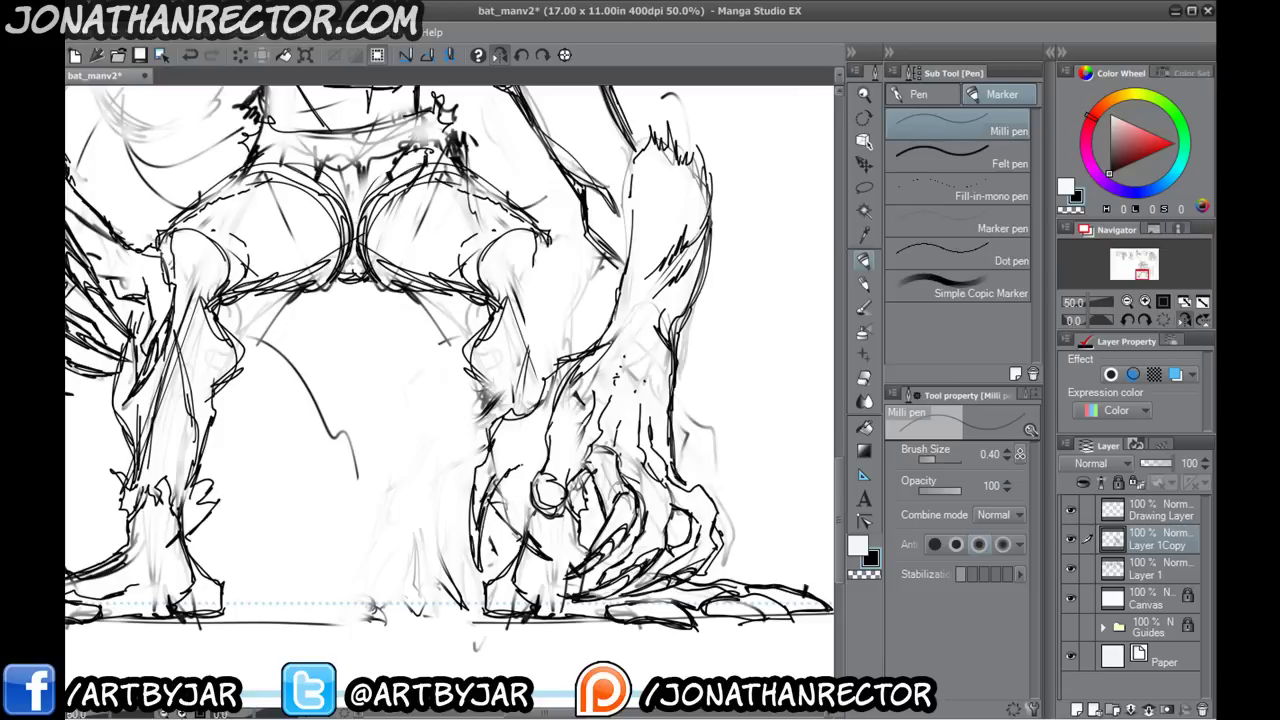
pyautogui.moveTo(545, 428); pyautogui.dragTo(515, 472)
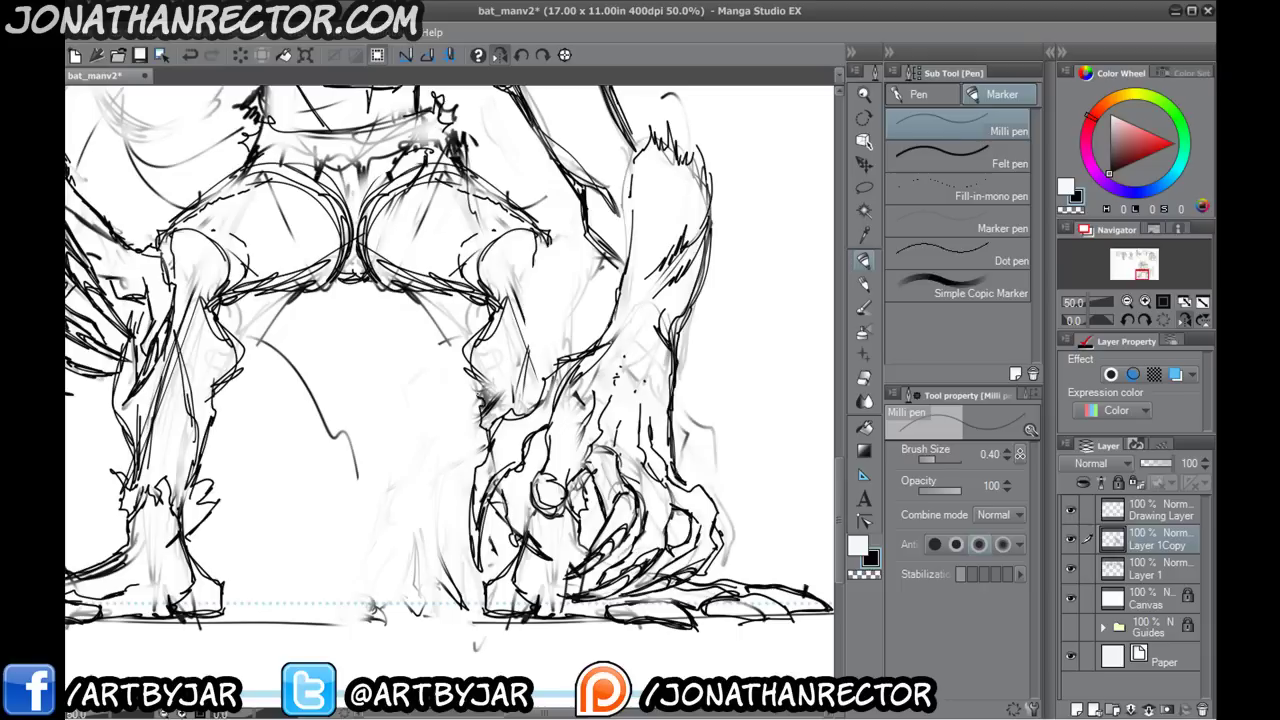
# - Draw the mirrored leg's contour below the knee next to the forearm, and flip the canvas view horizontally
pyautogui.moveTo(546, 234); pyautogui.dragTo(568, 292)
pyautogui.moveTo(626, 258); pyautogui.dragTo(608, 326)
pyautogui.scroll(-1, 544, 295)
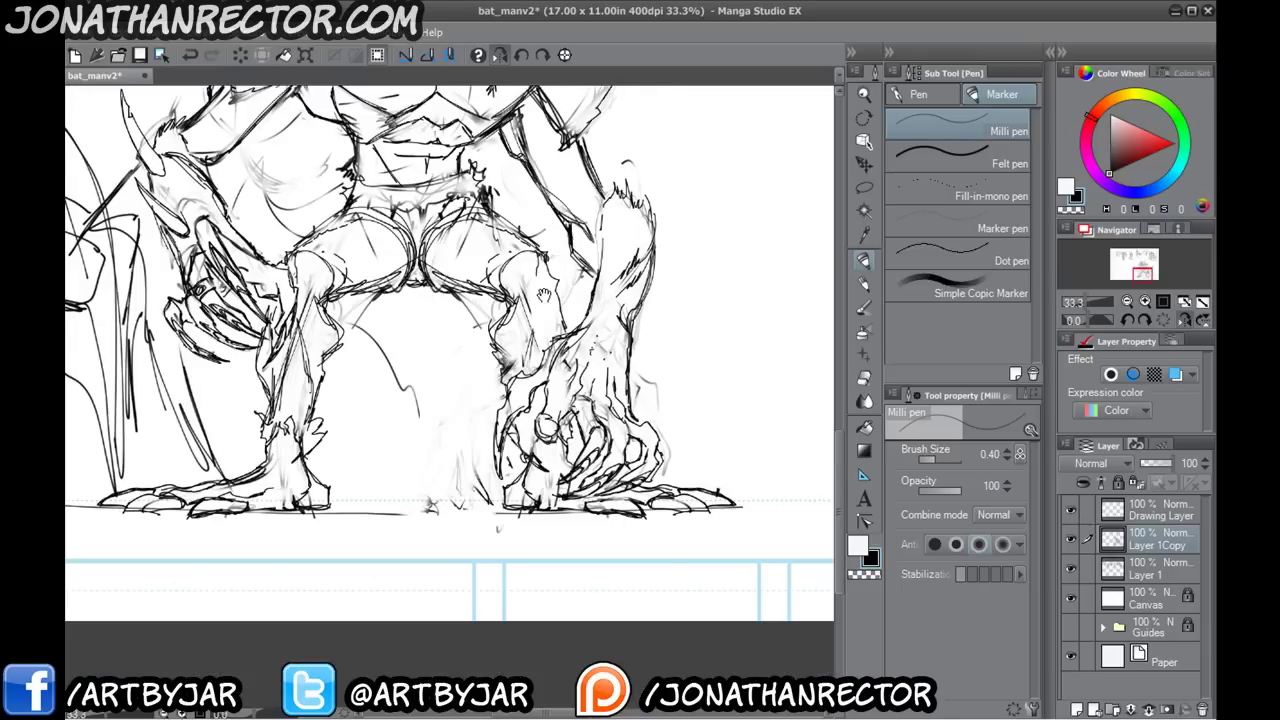
pyautogui.moveTo(544, 296); pyautogui.dragTo(563, 489)
pyautogui.click(497, 52)
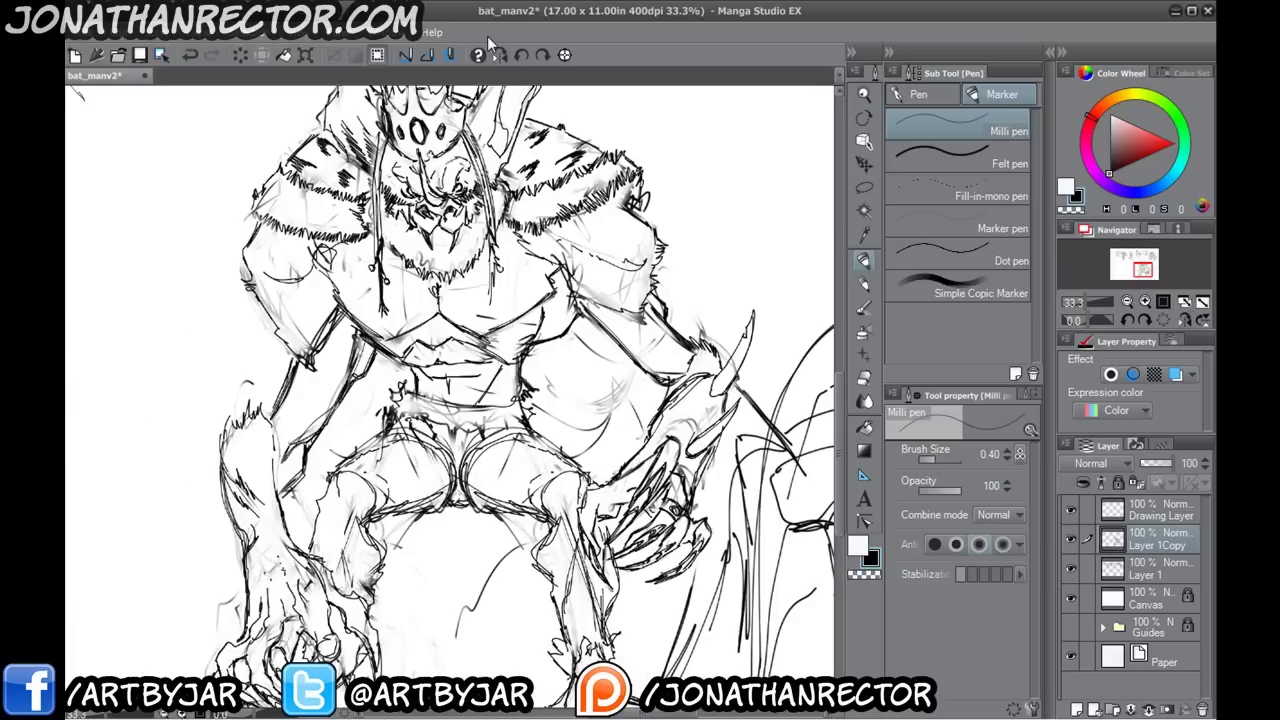
pyautogui.moveTo(262, 540); pyautogui.dragTo(286, 490)
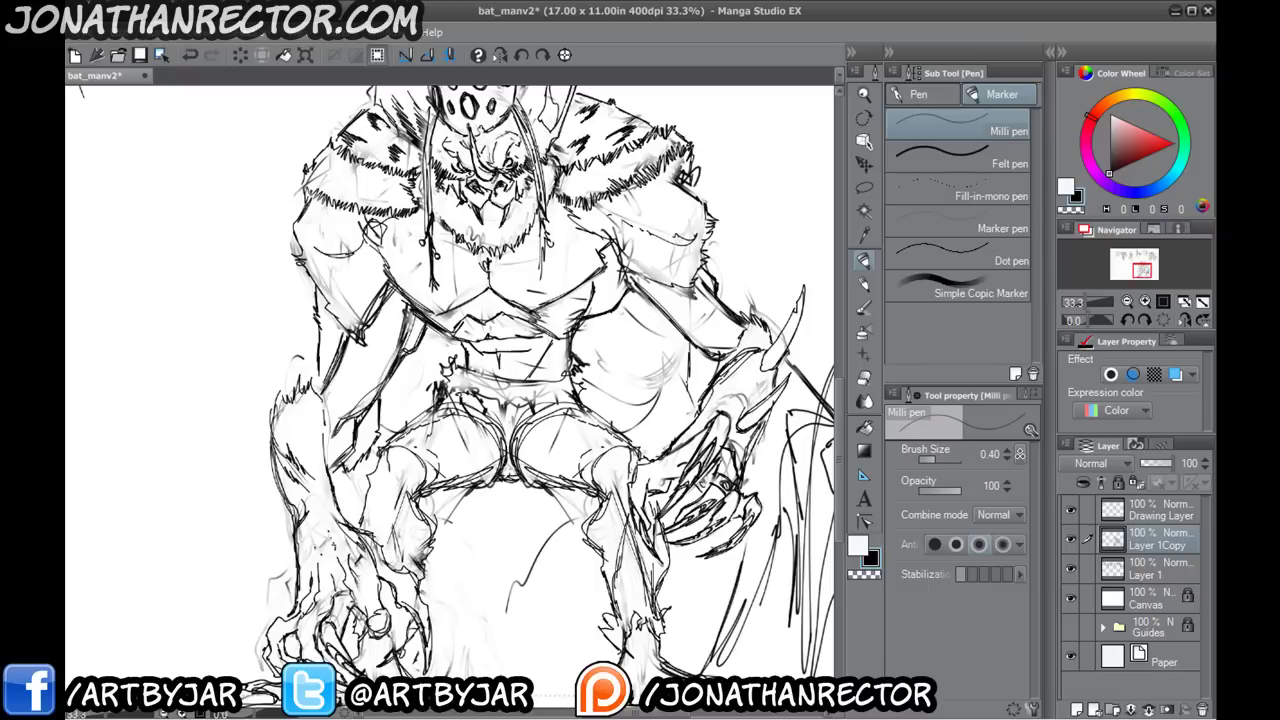
# - Sketch vertical edges and a small rounded knob in the gap between the torso and the bent arm
pyautogui.moveTo(661, 444); pyautogui.dragTo(663, 374)
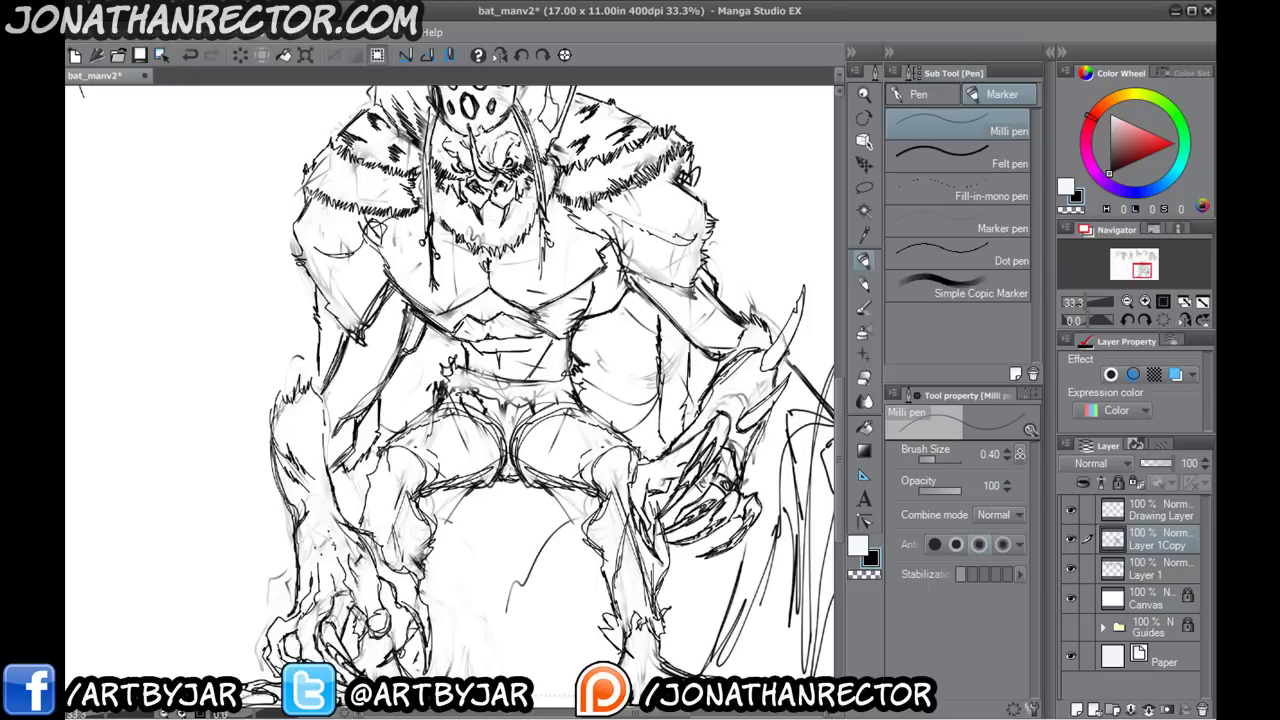
pyautogui.moveTo(424, 396); pyautogui.dragTo(388, 414)
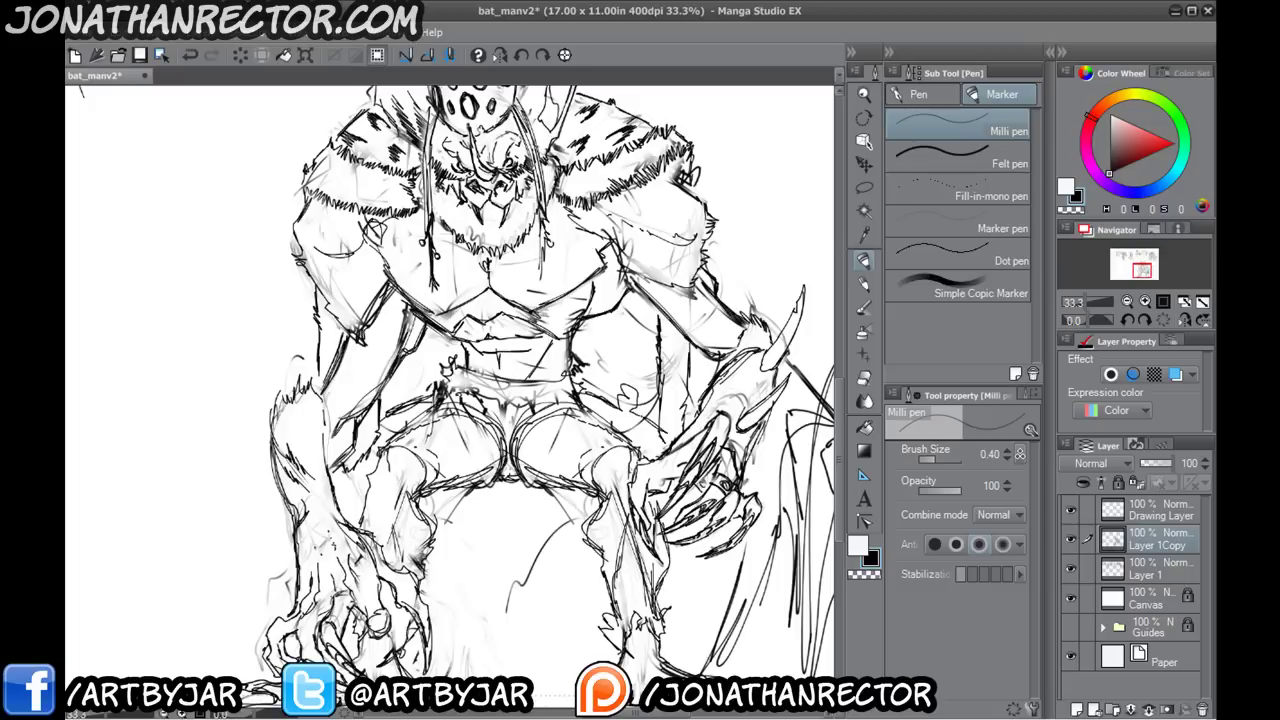
pyautogui.moveTo(343, 414)
pyautogui.mouseDown()
pyautogui.moveTo(336, 492)
pyautogui.moveTo(354, 424)
pyautogui.mouseUp()
pyautogui.scroll(-2, 368, 433)
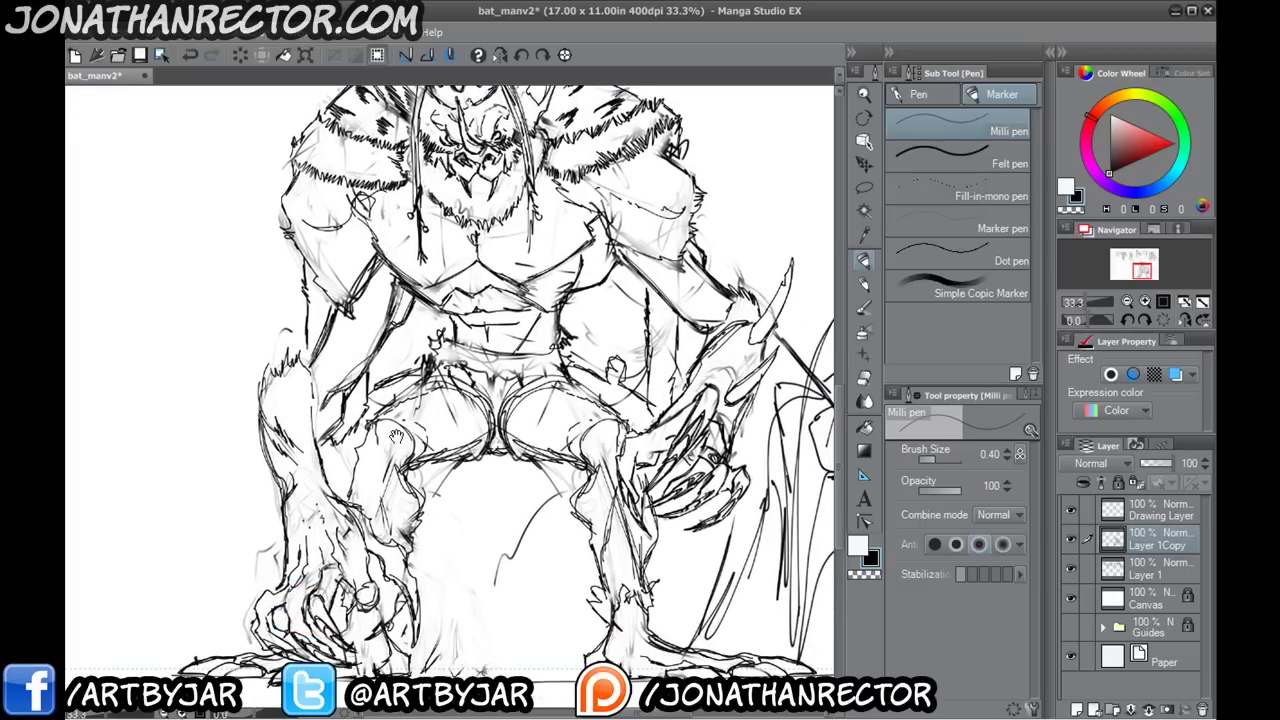
pyautogui.scroll(-1, 395, 495)
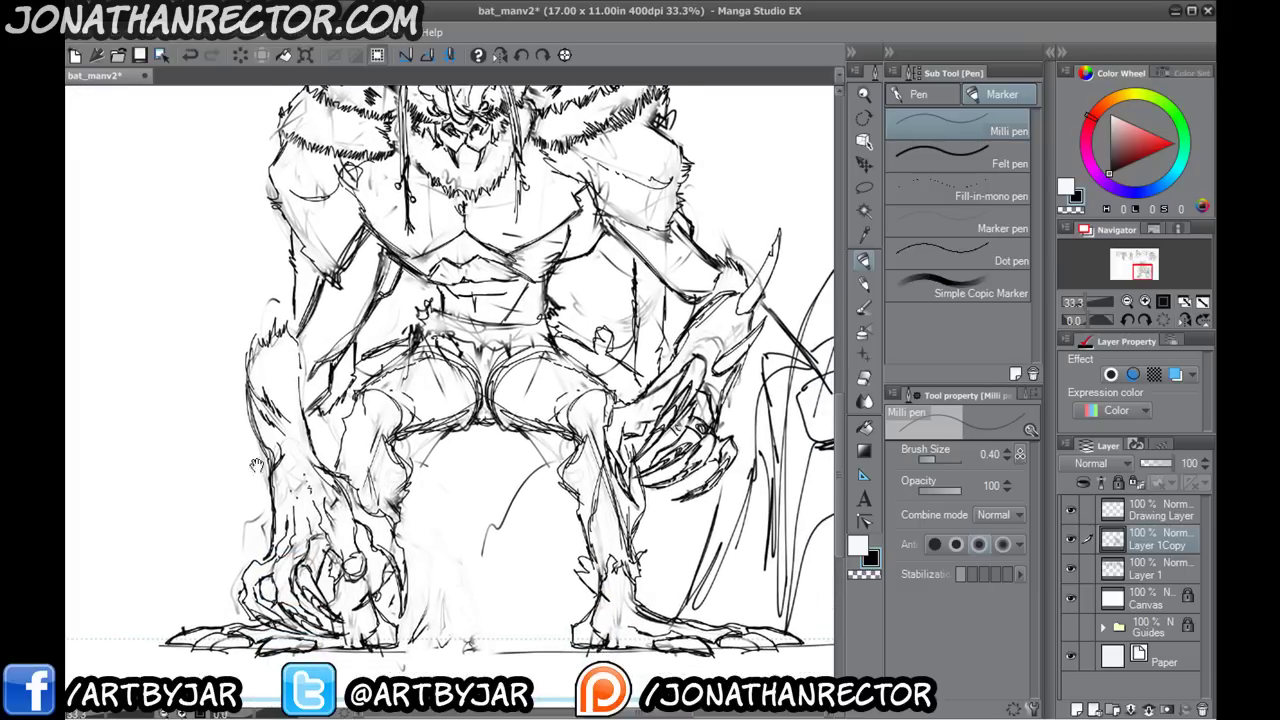
pyautogui.scroll(2, 262, 470)
pyautogui.scroll(5, 274, 476)
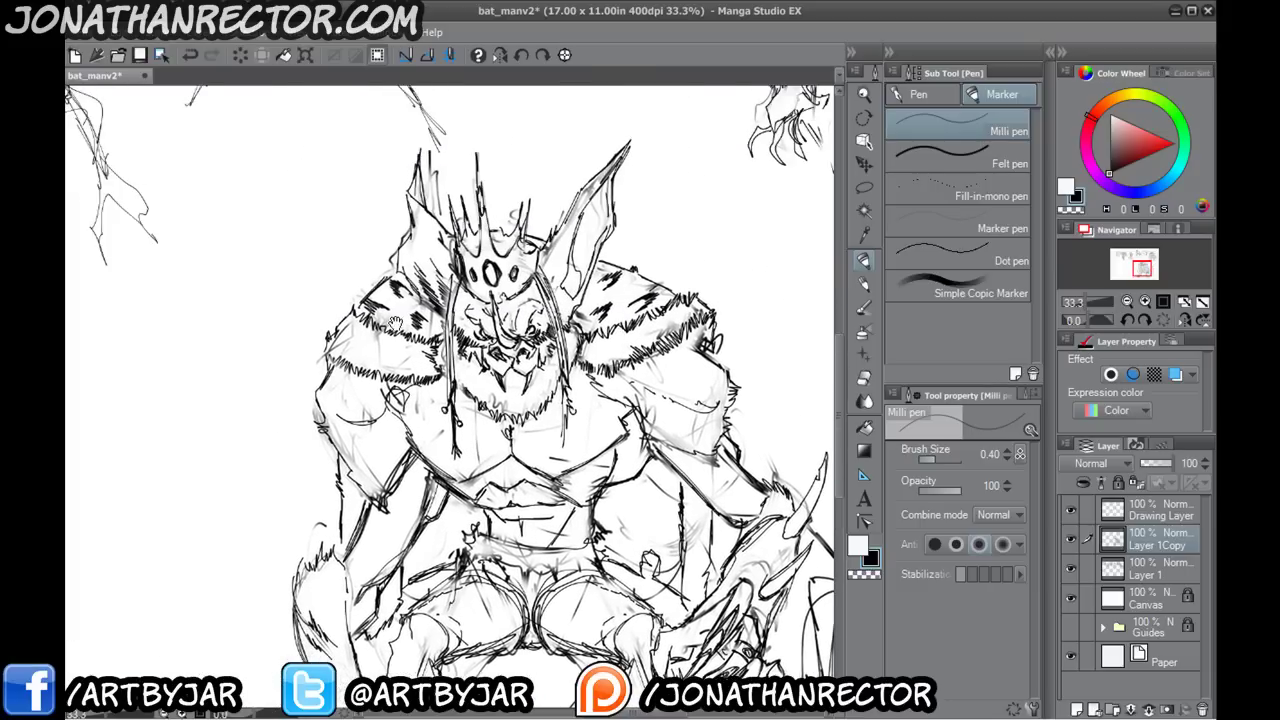
pyautogui.scroll(-4, 323, 318)
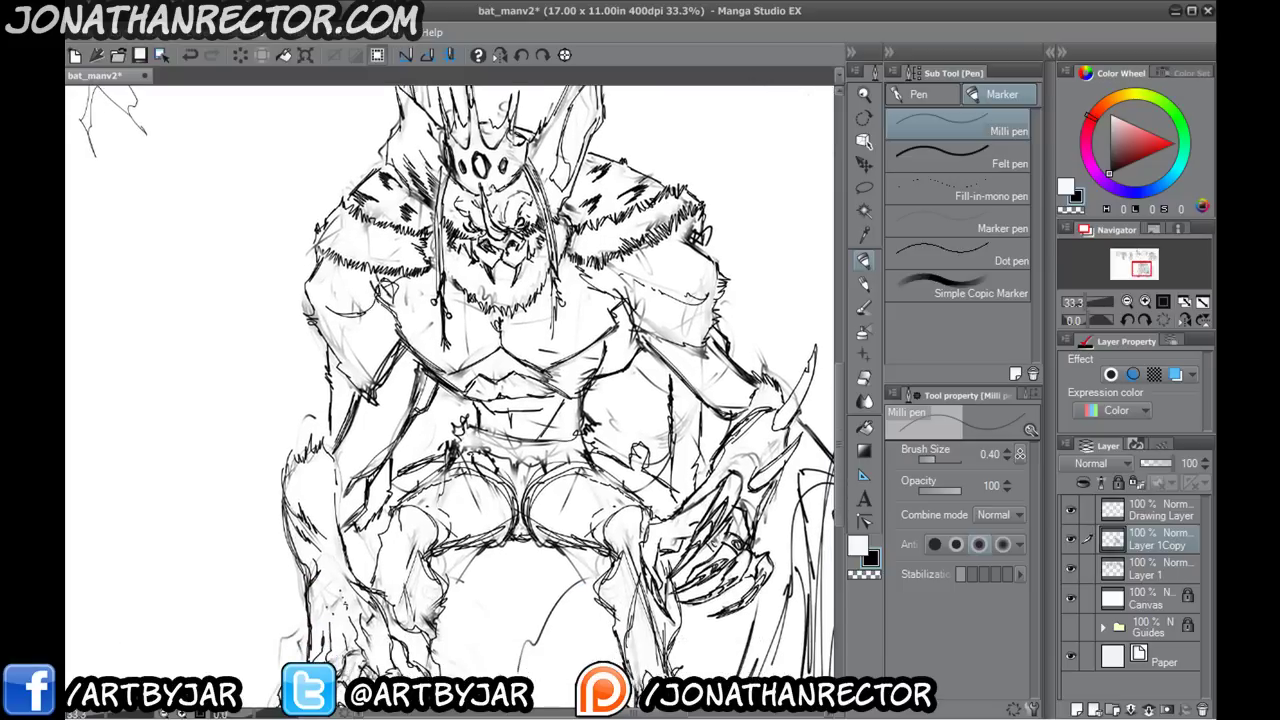
pyautogui.scroll(-3, 360, 360)
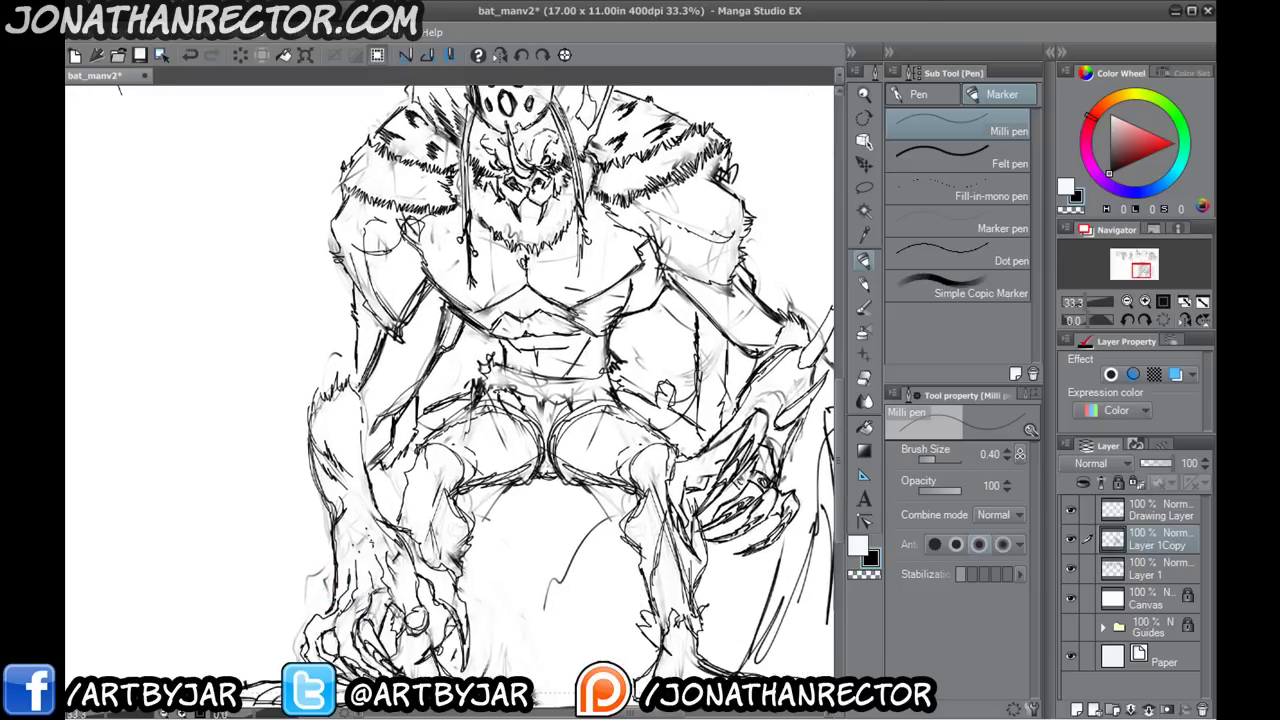
# - Set the Milli pen's brush size to 0.80, undo the test scribbles beside the figure, and hide the side palettes
pyautogui.moveTo(393, 400); pyautogui.dragTo(325, 414)
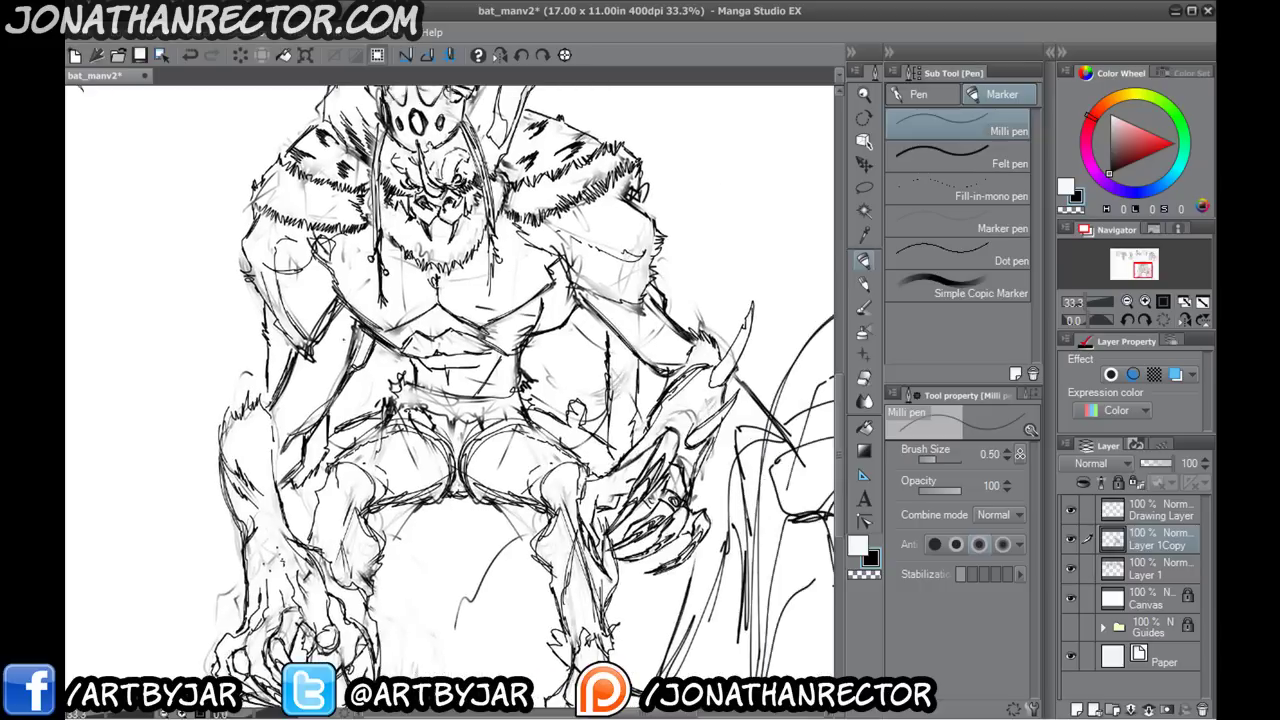
pyautogui.moveTo(241, 299)
pyautogui.mouseDown()
pyautogui.moveTo(240, 349)
pyautogui.moveTo(221, 374)
pyautogui.mouseUp()
pyautogui.hotkey('ctrl', 'z')
pyautogui.press(']')
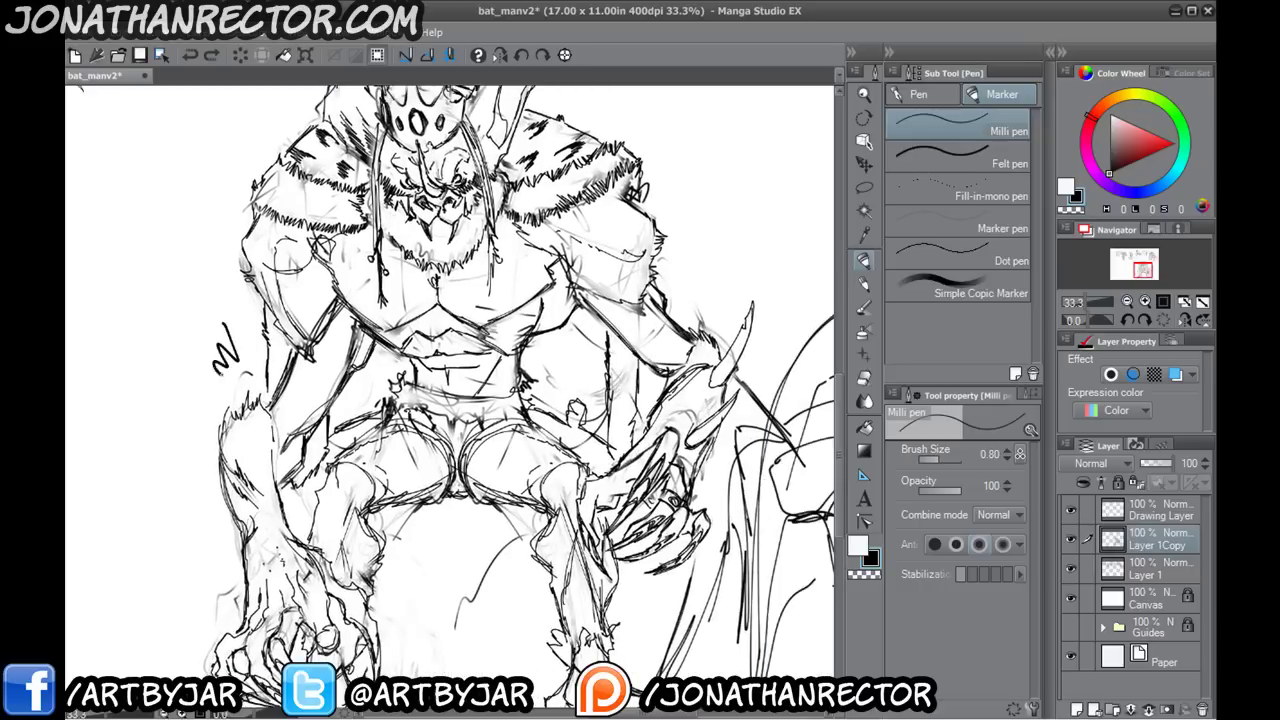
pyautogui.hotkey('ctrl', 'z')
pyautogui.moveTo(272, 434); pyautogui.dragTo(404, 467)
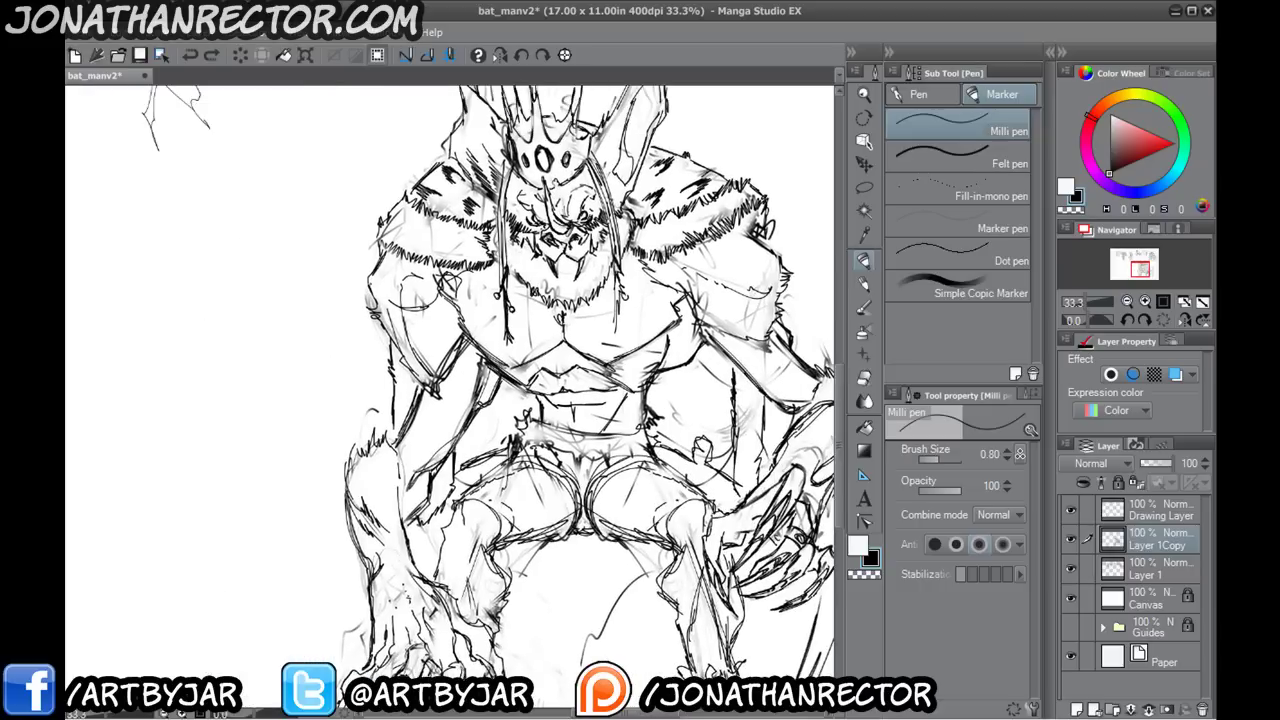
pyautogui.scroll(1, 366, 285)
pyautogui.press('Tab')
pyautogui.moveTo(503, 352); pyautogui.dragTo(449, 406)
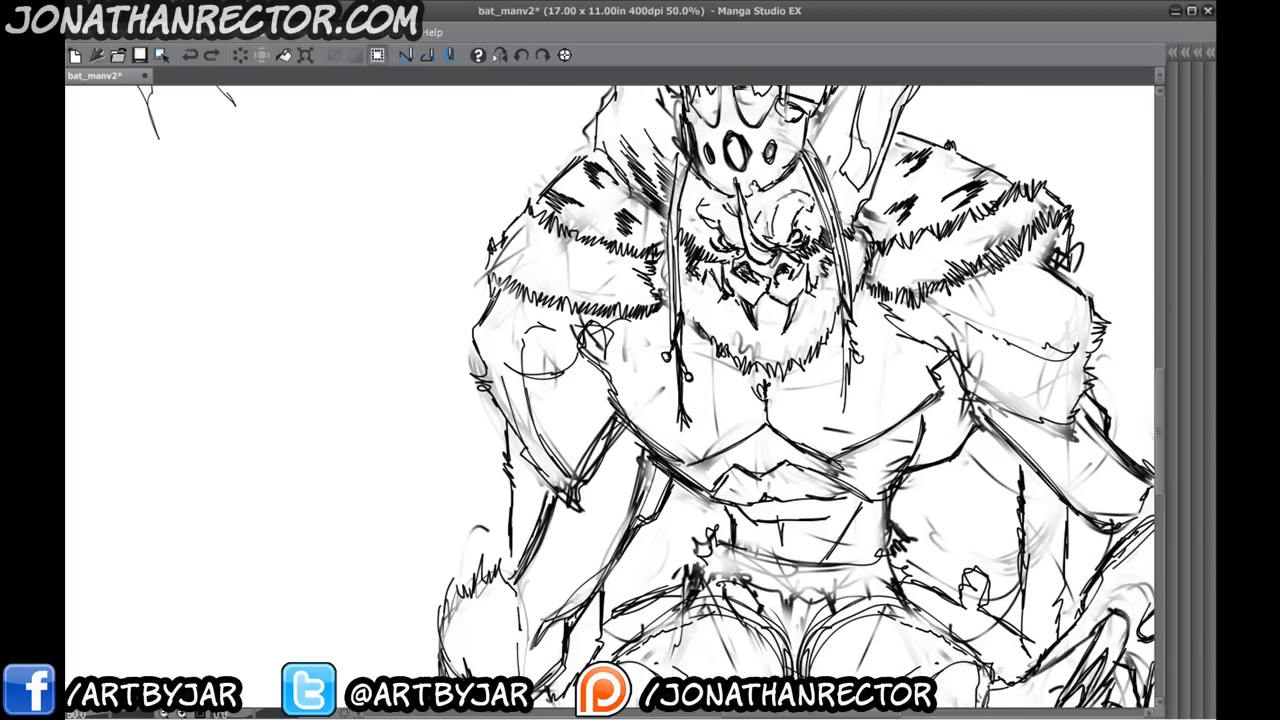
# - Thicken the hanging arm's outer silhouette from the shoulder through the furry forearm to the hand's outer edge
pyautogui.moveTo(497, 288); pyautogui.dragTo(485, 312)
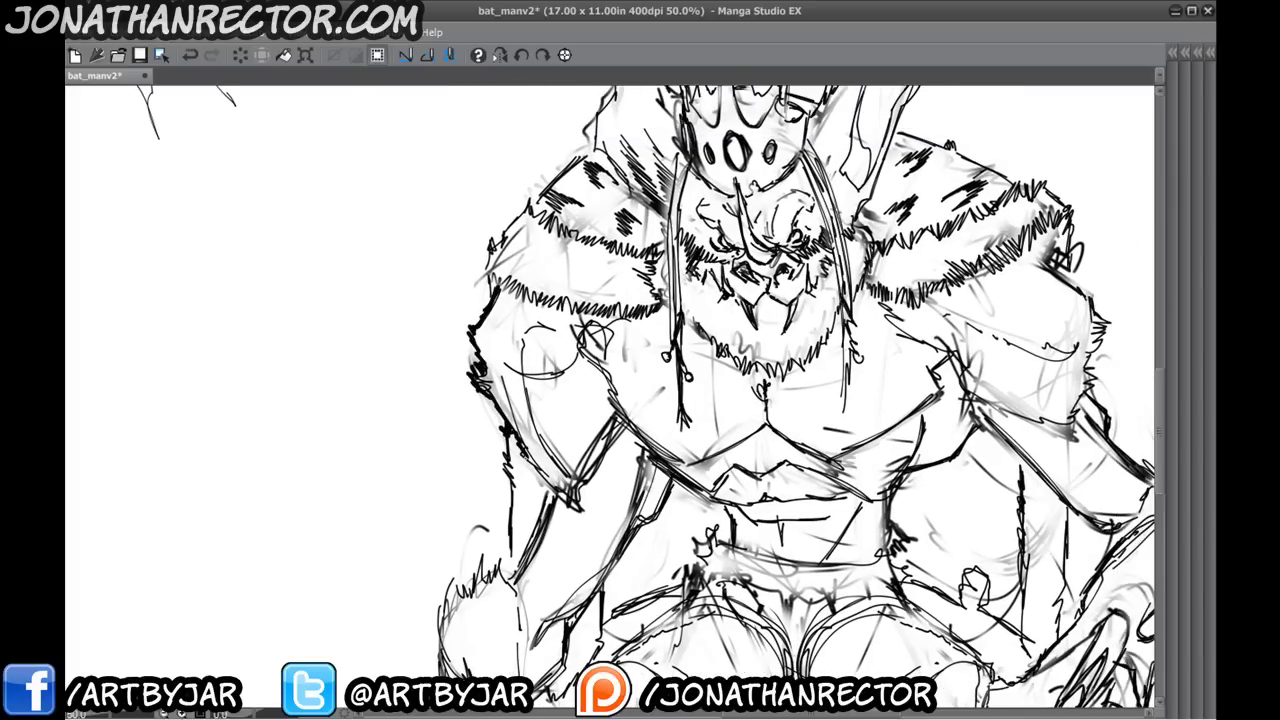
pyautogui.moveTo(550, 486); pyautogui.dragTo(532, 252)
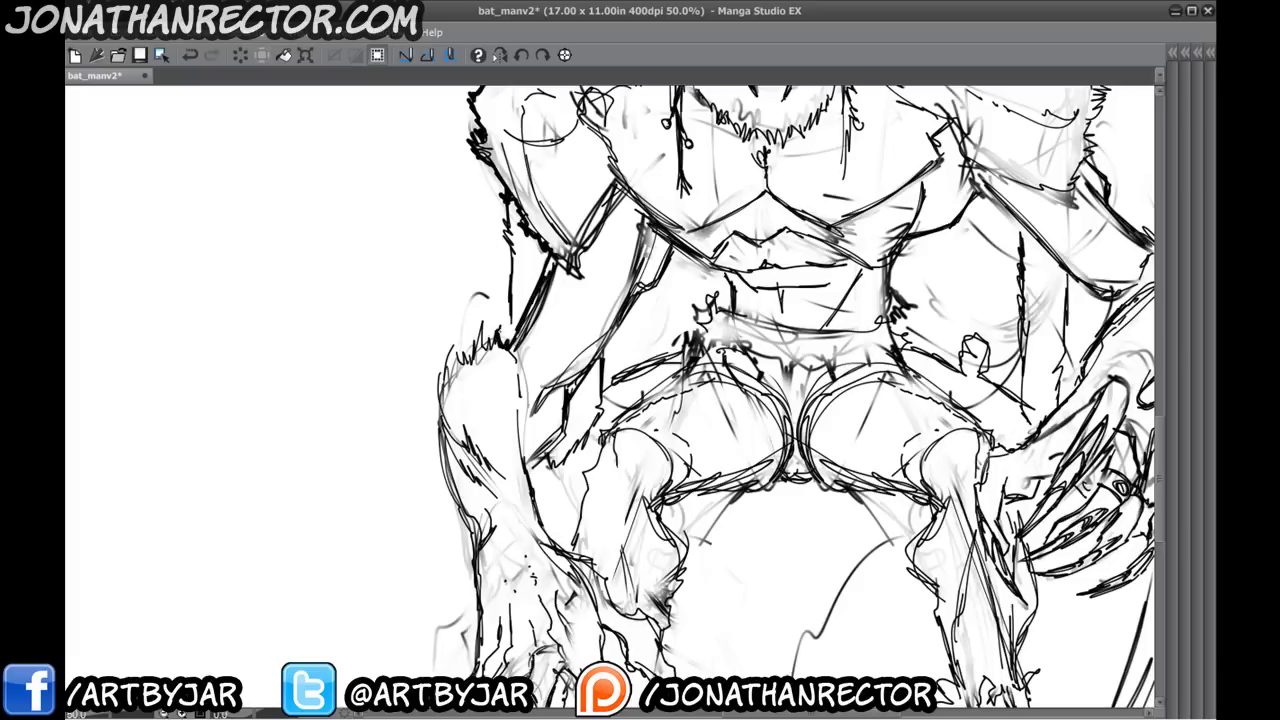
pyautogui.moveTo(494, 330)
pyautogui.mouseDown()
pyautogui.moveTo(434, 375)
pyautogui.moveTo(438, 448)
pyautogui.moveTo(477, 542)
pyautogui.mouseUp()
pyautogui.moveTo(478, 540)
pyautogui.mouseDown()
pyautogui.moveTo(458, 320)
pyautogui.moveTo(459, 438)
pyautogui.moveTo(418, 488)
pyautogui.mouseUp()
pyautogui.moveTo(421, 476)
pyautogui.mouseDown()
pyautogui.moveTo(420, 546)
pyautogui.moveTo(516, 578)
pyautogui.moveTo(487, 567)
pyautogui.mouseUp()
pyautogui.moveTo(448, 536); pyautogui.dragTo(474, 558)
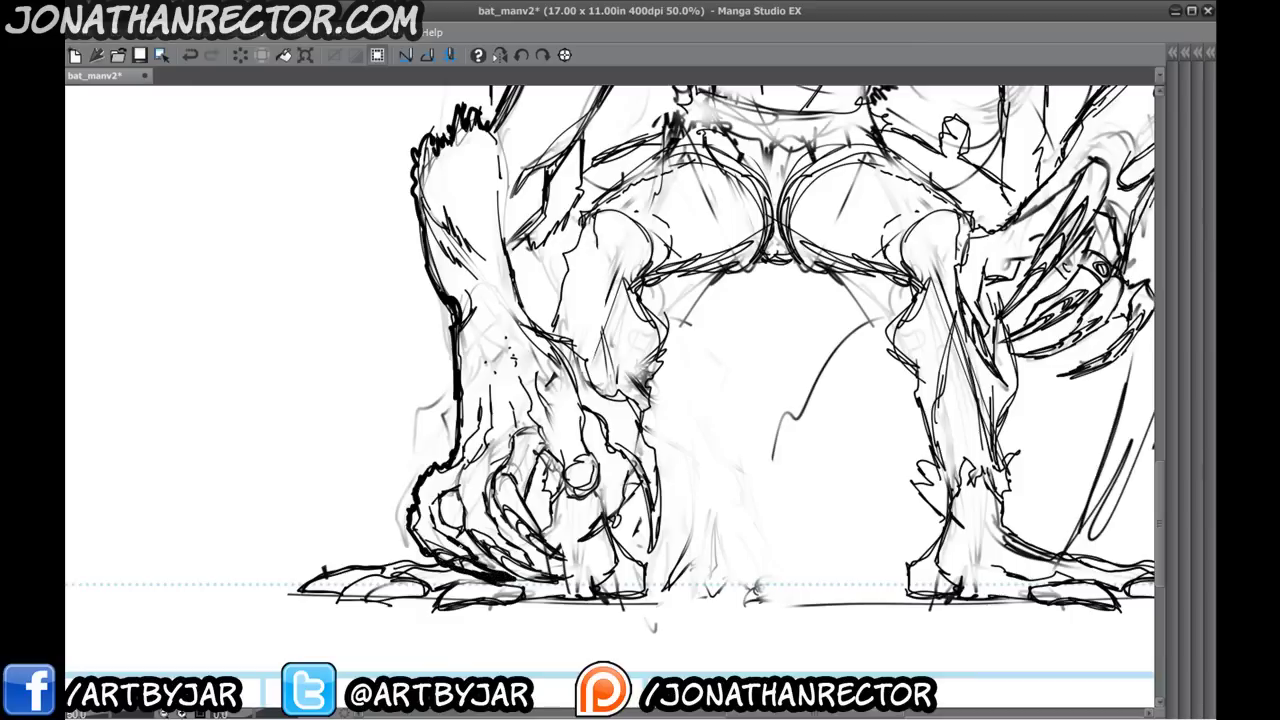
# - Thicken the outlines of the hanging hand's fingers, claws and thumb, continuing up the inner edge of the forearm
pyautogui.moveTo(540, 466)
pyautogui.mouseDown()
pyautogui.moveTo(522, 498)
pyautogui.moveTo(568, 556)
pyautogui.moveTo(536, 556)
pyautogui.mouseUp()
pyautogui.moveTo(502, 518)
pyautogui.mouseDown()
pyautogui.moveTo(522, 550)
pyautogui.moveTo(470, 540)
pyautogui.moveTo(455, 492)
pyautogui.moveTo(550, 455)
pyautogui.moveTo(568, 496)
pyautogui.moveTo(600, 494)
pyautogui.moveTo(584, 410)
pyautogui.moveTo(626, 460)
pyautogui.moveTo(652, 548)
pyautogui.moveTo(656, 458)
pyautogui.moveTo(546, 330)
pyautogui.mouseUp()
pyautogui.moveTo(459, 292); pyautogui.dragTo(424, 472)
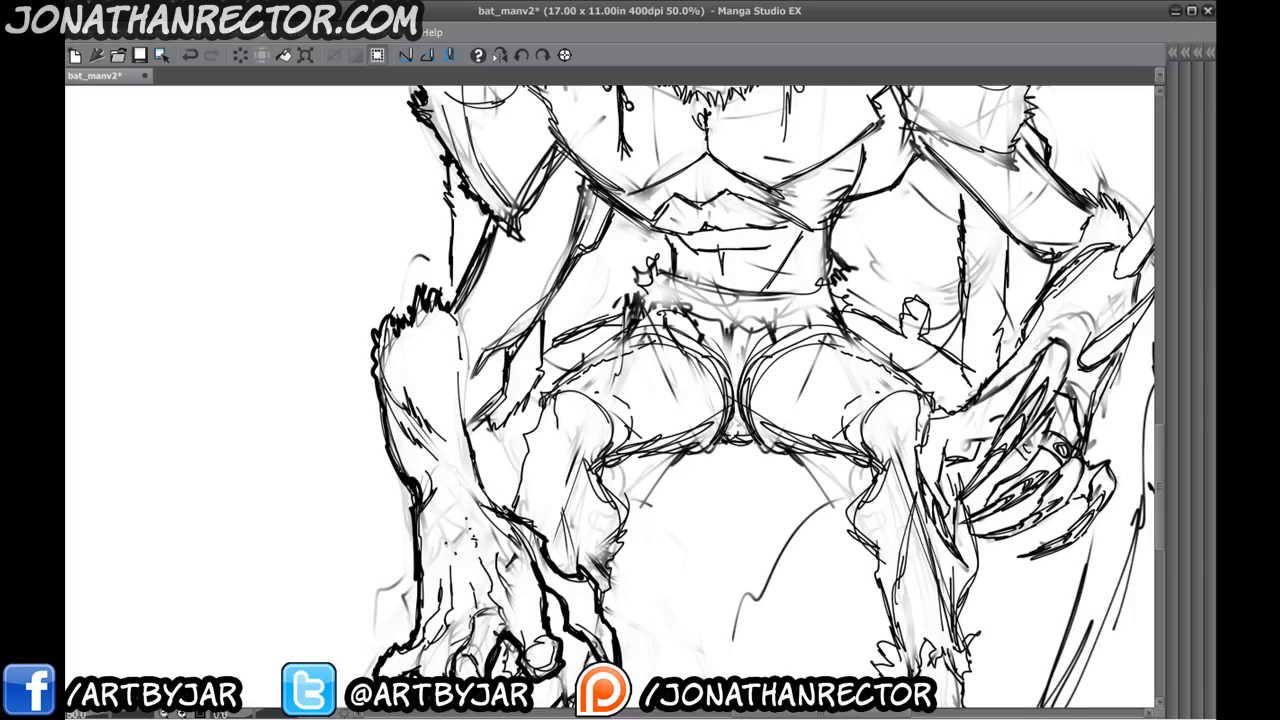
pyautogui.moveTo(508, 514)
pyautogui.mouseDown()
pyautogui.moveTo(469, 434)
pyautogui.moveTo(498, 398)
pyautogui.moveTo(522, 322)
pyautogui.moveTo(491, 431)
pyautogui.moveTo(544, 354)
pyautogui.moveTo(566, 352)
pyautogui.moveTo(556, 294)
pyautogui.mouseUp()
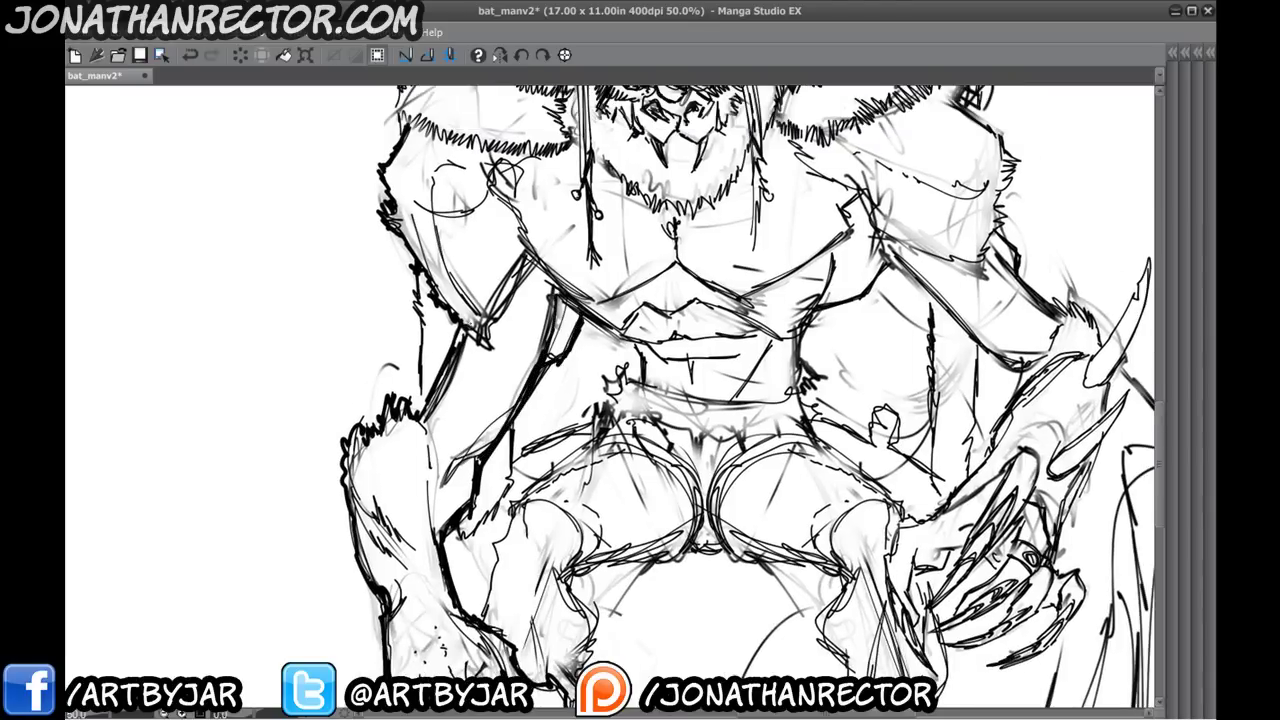
# - Thicken the hanging arm's inner edges and the adjacent chest flank down to the waist
pyautogui.moveTo(487, 332); pyautogui.dragTo(528, 254)
pyautogui.moveTo(514, 213)
pyautogui.mouseDown()
pyautogui.moveTo(530, 255)
pyautogui.moveTo(615, 331)
pyautogui.mouseUp()
pyautogui.moveTo(548, 277)
pyautogui.mouseDown()
pyautogui.moveTo(616, 331)
pyautogui.moveTo(632, 386)
pyautogui.mouseUp()
pyautogui.moveTo(526, 296); pyautogui.dragTo(427, 461)
pyautogui.moveTo(429, 444)
pyautogui.mouseDown()
pyautogui.moveTo(417, 458)
pyautogui.moveTo(545, 248)
pyautogui.mouseUp()
# - Thicken the furry hip and thigh outline beside the hanging arm and the underside of both thighs
pyautogui.moveTo(602, 344); pyautogui.dragTo(594, 356)
pyautogui.moveTo(596, 350)
pyautogui.mouseDown()
pyautogui.moveTo(575, 333)
pyautogui.moveTo(568, 406)
pyautogui.moveTo(477, 507)
pyautogui.moveTo(548, 335)
pyautogui.moveTo(520, 428)
pyautogui.mouseUp()
pyautogui.moveTo(609, 522)
pyautogui.mouseDown()
pyautogui.moveTo(615, 386)
pyautogui.moveTo(732, 356)
pyautogui.moveTo(880, 378)
pyautogui.mouseUp()
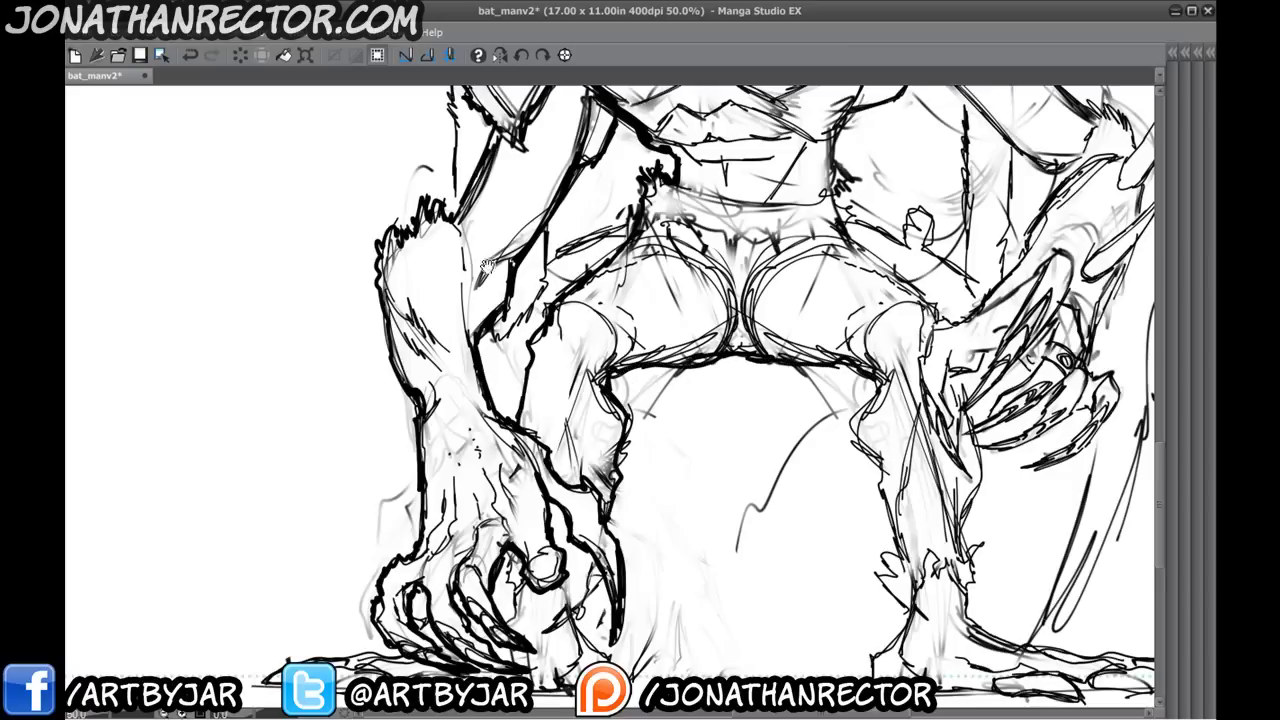
# - Thicken the foot outline behind the hanging hand and the opposite leg's inner shin, ankle fur and heel, undoing stray strokes
pyautogui.moveTo(355, 463); pyautogui.dragTo(500, 288)
pyautogui.moveTo(553, 474)
pyautogui.mouseDown()
pyautogui.moveTo(497, 474)
pyautogui.moveTo(406, 504)
pyautogui.moveTo(478, 518)
pyautogui.moveTo(542, 504)
pyautogui.moveTo(548, 519)
pyautogui.mouseUp()
pyautogui.moveTo(548, 519)
pyautogui.mouseDown()
pyautogui.moveTo(753, 480)
pyautogui.moveTo(721, 449)
pyautogui.mouseUp()
pyautogui.moveTo(681, 431)
pyautogui.mouseDown()
pyautogui.moveTo(534, 489)
pyautogui.moveTo(464, 553)
pyautogui.moveTo(500, 614)
pyautogui.mouseUp()
pyautogui.moveTo(725, 394)
pyautogui.mouseDown()
pyautogui.moveTo(563, 456)
pyautogui.moveTo(520, 370)
pyautogui.mouseUp()
pyautogui.moveTo(582, 330)
pyautogui.mouseDown()
pyautogui.moveTo(626, 610)
pyautogui.moveTo(596, 656)
pyautogui.moveTo(806, 662)
pyautogui.moveTo(554, 433)
pyautogui.moveTo(552, 463)
pyautogui.moveTo(328, 432)
pyautogui.moveTo(358, 302)
pyautogui.moveTo(418, 311)
pyautogui.moveTo(577, 508)
pyautogui.moveTo(397, 308)
pyautogui.mouseUp()
pyautogui.hotkey('ctrl', 'z')
pyautogui.hotkey('ctrl', 'z')
pyautogui.hotkey('ctrl', 'z')
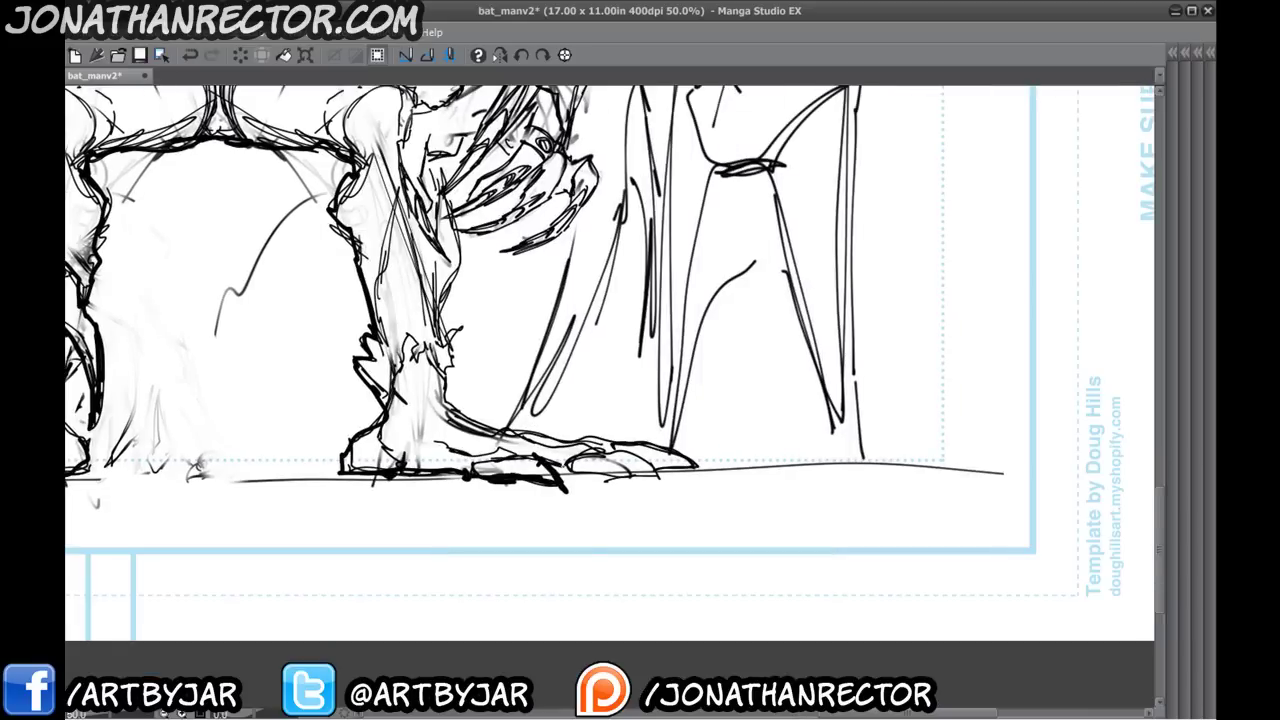
# - Thicken the toes, upper foot edge and outer shin of the leg on the bent-arm side
pyautogui.moveTo(560, 464)
pyautogui.mouseDown()
pyautogui.moveTo(618, 478)
pyautogui.moveTo(704, 464)
pyautogui.mouseUp()
pyautogui.moveTo(688, 458)
pyautogui.mouseDown()
pyautogui.moveTo(486, 424)
pyautogui.moveTo(446, 368)
pyautogui.moveTo(440, 324)
pyautogui.moveTo(504, 486)
pyautogui.moveTo(519, 392)
pyautogui.mouseUp()
pyautogui.moveTo(471, 319)
pyautogui.mouseDown()
pyautogui.moveTo(498, 547)
pyautogui.moveTo(534, 569)
pyautogui.mouseUp()
pyautogui.moveTo(532, 498); pyautogui.dragTo(448, 428)
pyautogui.moveTo(426, 223); pyautogui.dragTo(507, 321)
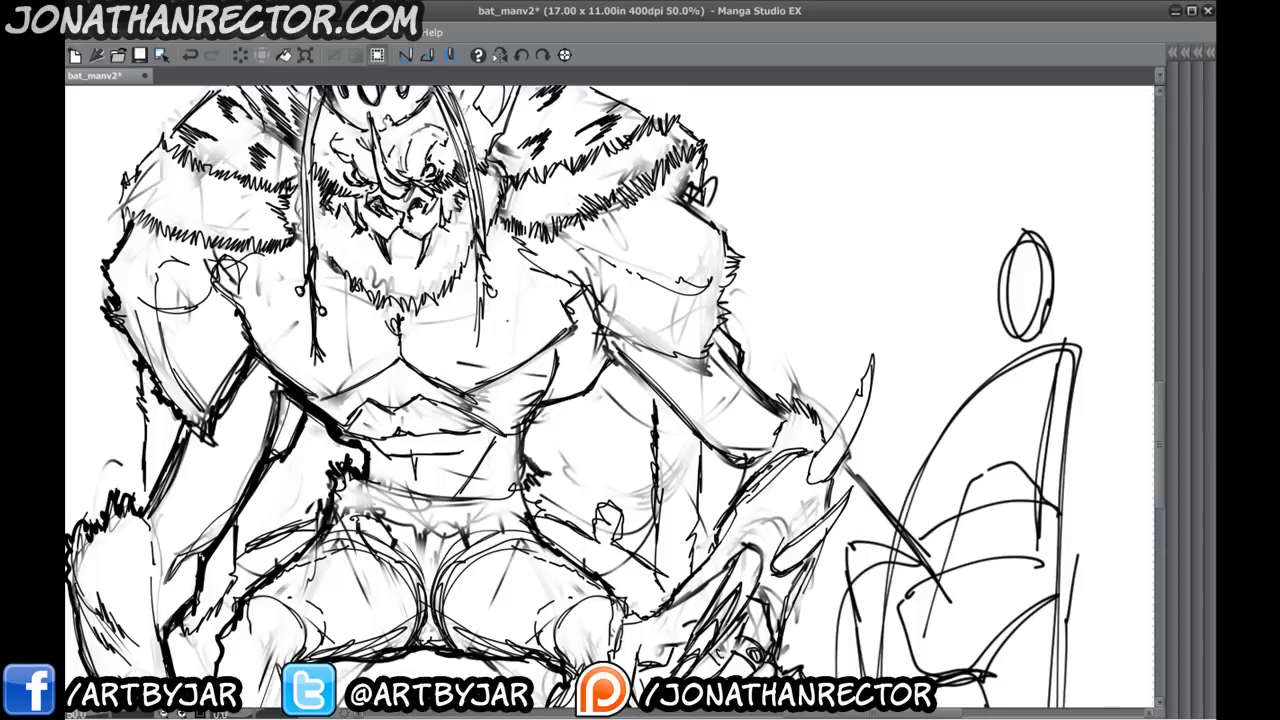
# - Thicken the waist, ribs and armpit contour on the bent-arm side of the torso
pyautogui.moveTo(520, 520)
pyautogui.mouseDown()
pyautogui.moveTo(556, 354)
pyautogui.moveTo(498, 402)
pyautogui.moveTo(514, 406)
pyautogui.mouseUp()
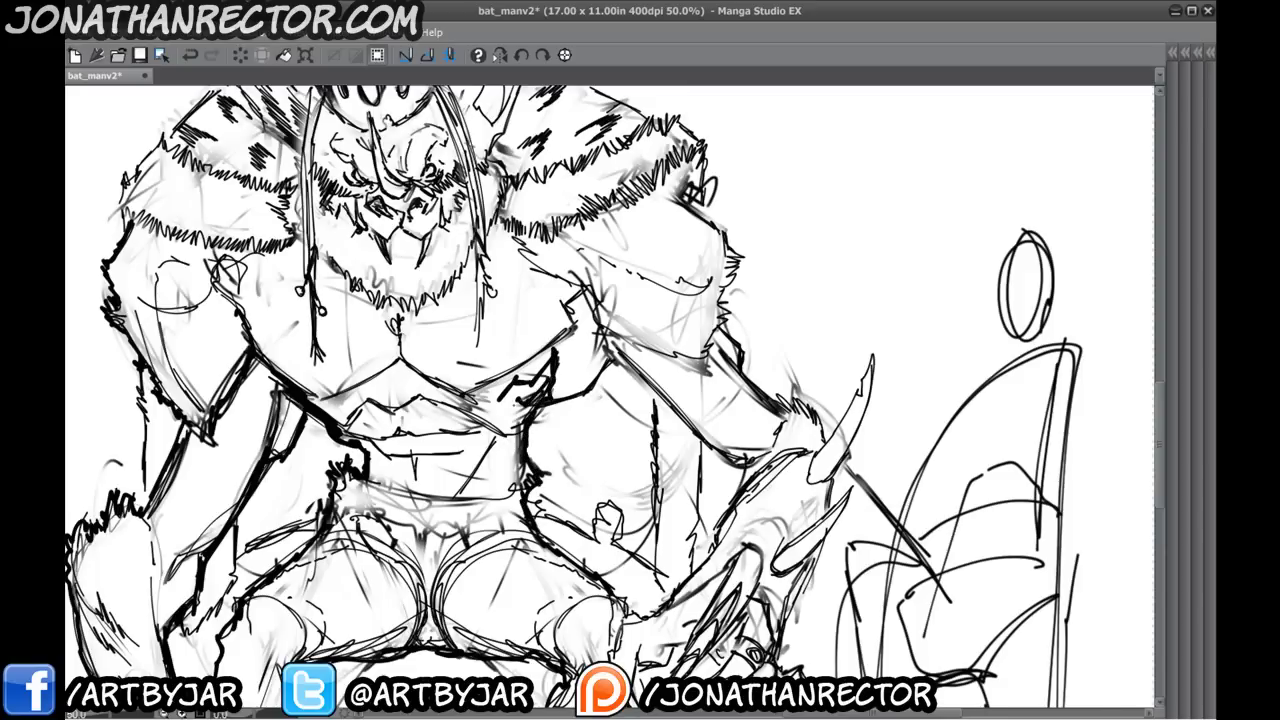
pyautogui.moveTo(583, 340); pyautogui.dragTo(621, 414)
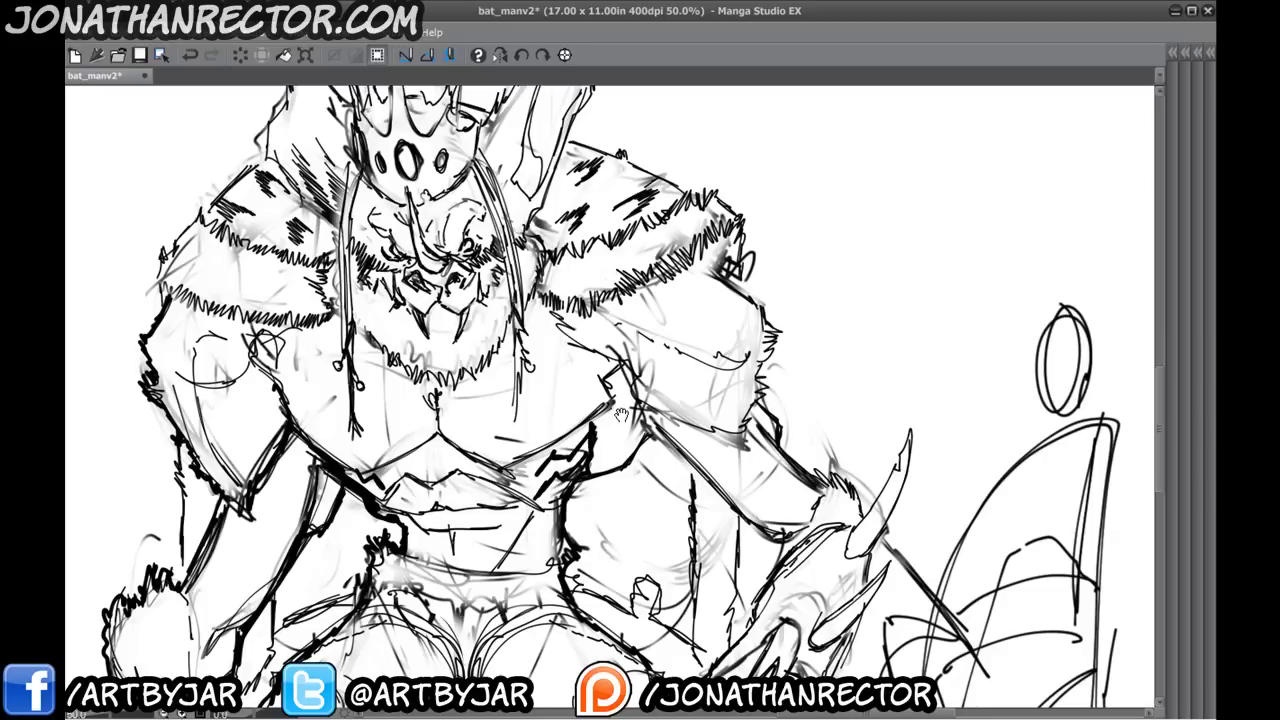
pyautogui.moveTo(588, 478)
pyautogui.mouseDown()
pyautogui.moveTo(655, 421)
pyautogui.moveTo(618, 376)
pyautogui.mouseUp()
pyautogui.moveTo(610, 390)
pyautogui.mouseDown()
pyautogui.moveTo(628, 362)
pyautogui.moveTo(658, 430)
pyautogui.mouseUp()
pyautogui.moveTo(650, 420)
pyautogui.mouseDown()
pyautogui.moveTo(467, 284)
pyautogui.moveTo(530, 302)
pyautogui.mouseUp()
# - Thicken the underside of the bent arm and the vertical edge in the gap behind it
pyautogui.moveTo(464, 266); pyautogui.dragTo(514, 296)
pyautogui.moveTo(460, 266)
pyautogui.mouseDown()
pyautogui.moveTo(538, 300)
pyautogui.moveTo(566, 384)
pyautogui.moveTo(598, 394)
pyautogui.moveTo(656, 268)
pyautogui.moveTo(611, 297)
pyautogui.mouseUp()
pyautogui.moveTo(610, 245); pyautogui.dragTo(608, 325)
pyautogui.moveTo(606, 314)
pyautogui.mouseDown()
pyautogui.moveTo(625, 361)
pyautogui.moveTo(705, 308)
pyautogui.mouseUp()
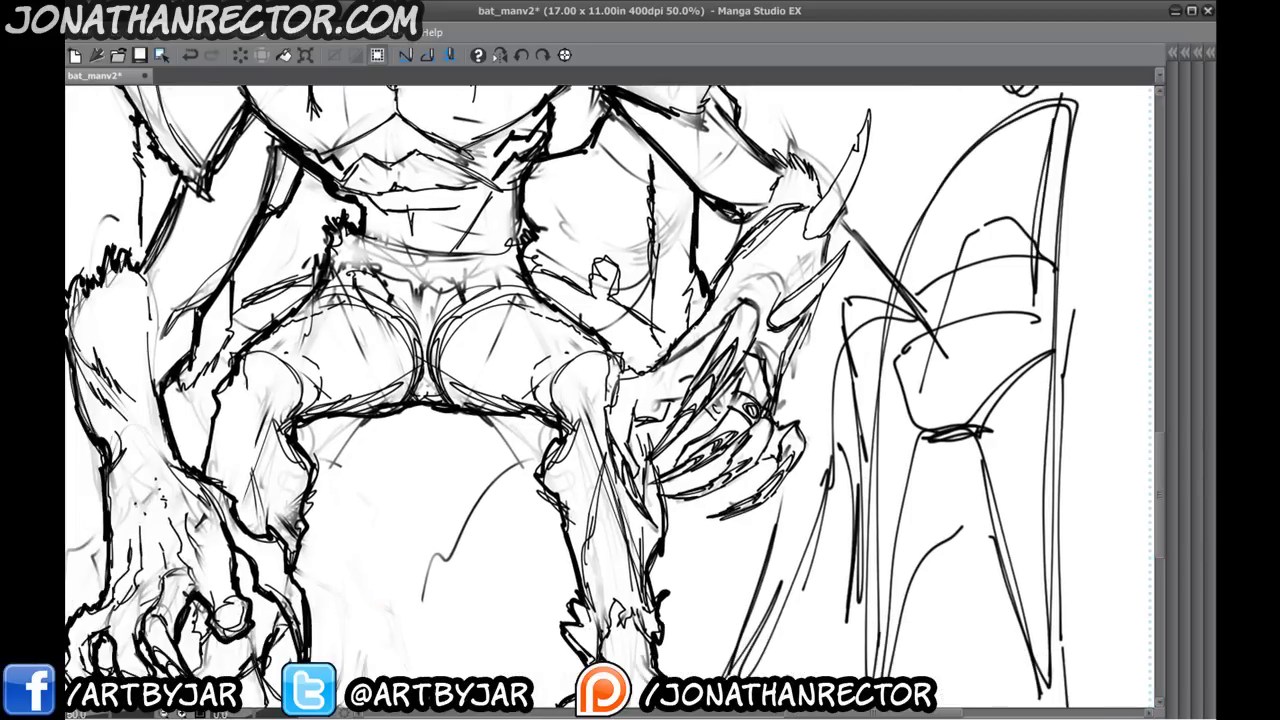
# - Thicken the outlines of the bent arm's hand, its long clawed fingers and the forearm spikes
pyautogui.moveTo(600, 392)
pyautogui.mouseDown()
pyautogui.moveTo(602, 455)
pyautogui.moveTo(655, 528)
pyautogui.moveTo(630, 414)
pyautogui.moveTo(654, 448)
pyautogui.moveTo(638, 466)
pyautogui.moveTo(661, 475)
pyautogui.mouseUp()
pyautogui.moveTo(646, 489)
pyautogui.mouseDown()
pyautogui.moveTo(741, 438)
pyautogui.moveTo(684, 491)
pyautogui.moveTo(657, 497)
pyautogui.mouseUp()
pyautogui.moveTo(663, 498)
pyautogui.mouseDown()
pyautogui.moveTo(778, 454)
pyautogui.moveTo(701, 517)
pyautogui.moveTo(804, 436)
pyautogui.moveTo(771, 414)
pyautogui.moveTo(758, 317)
pyautogui.moveTo(732, 306)
pyautogui.moveTo(653, 367)
pyautogui.moveTo(608, 453)
pyautogui.mouseUp()
pyautogui.moveTo(690, 480)
pyautogui.mouseDown()
pyautogui.moveTo(758, 338)
pyautogui.moveTo(748, 326)
pyautogui.moveTo(774, 264)
pyautogui.mouseUp()
pyautogui.moveTo(776, 220); pyautogui.dragTo(762, 296)
pyautogui.moveTo(766, 248)
pyautogui.mouseDown()
pyautogui.moveTo(728, 310)
pyautogui.moveTo(717, 271)
pyautogui.mouseUp()
pyautogui.moveTo(721, 289); pyautogui.dragTo(677, 257)
pyautogui.moveTo(541, 241); pyautogui.dragTo(555, 259)
# - Thicken the bent arm's outer contour, the fur-caped shoulder above it and the large ear on that side
pyautogui.scroll(5, 610, 330)
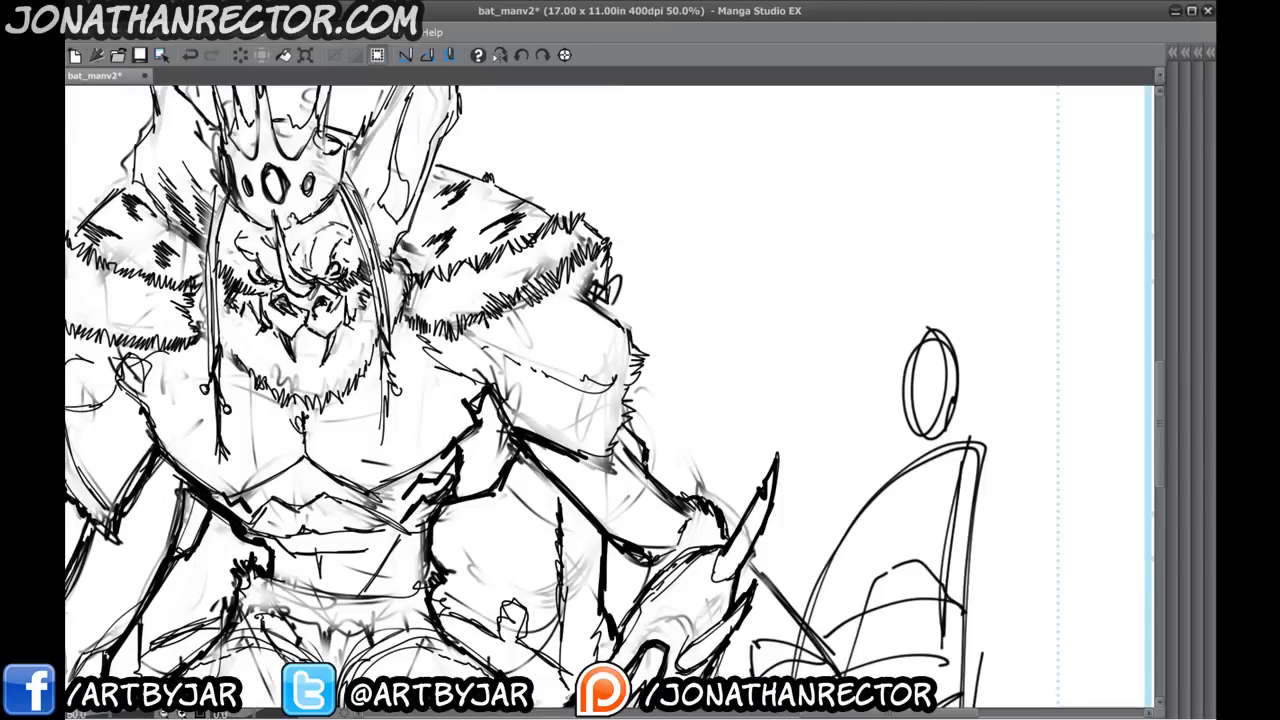
pyautogui.moveTo(644, 446)
pyautogui.mouseDown()
pyautogui.moveTo(622, 410)
pyautogui.moveTo(636, 350)
pyautogui.moveTo(612, 302)
pyautogui.moveTo(608, 246)
pyautogui.moveTo(438, 165)
pyautogui.mouseUp()
pyautogui.moveTo(398, 204); pyautogui.dragTo(584, 422)
pyautogui.moveTo(630, 378)
pyautogui.mouseDown()
pyautogui.moveTo(680, 172)
pyautogui.moveTo(552, 350)
pyautogui.mouseUp()
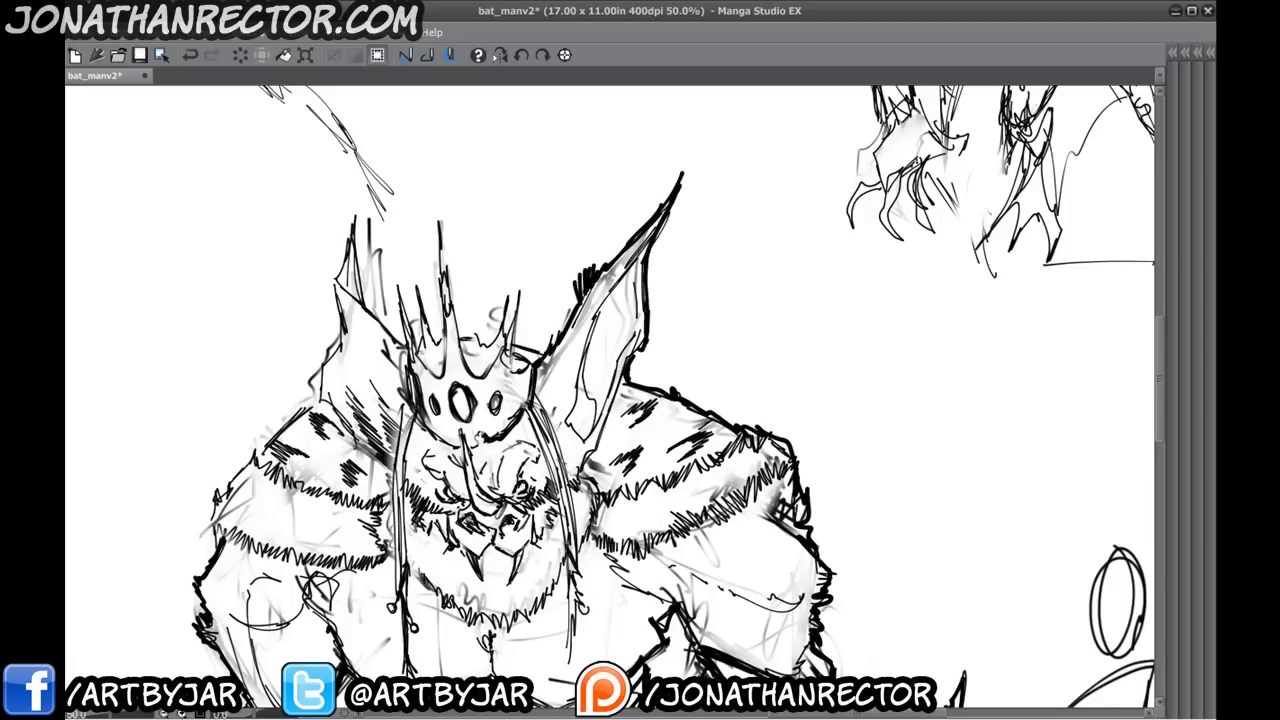
# - Thicken the crown's spikes and upper rim, including the tall central spike
pyautogui.moveTo(399, 290); pyautogui.dragTo(407, 352)
pyautogui.moveTo(403, 310); pyautogui.dragTo(424, 345)
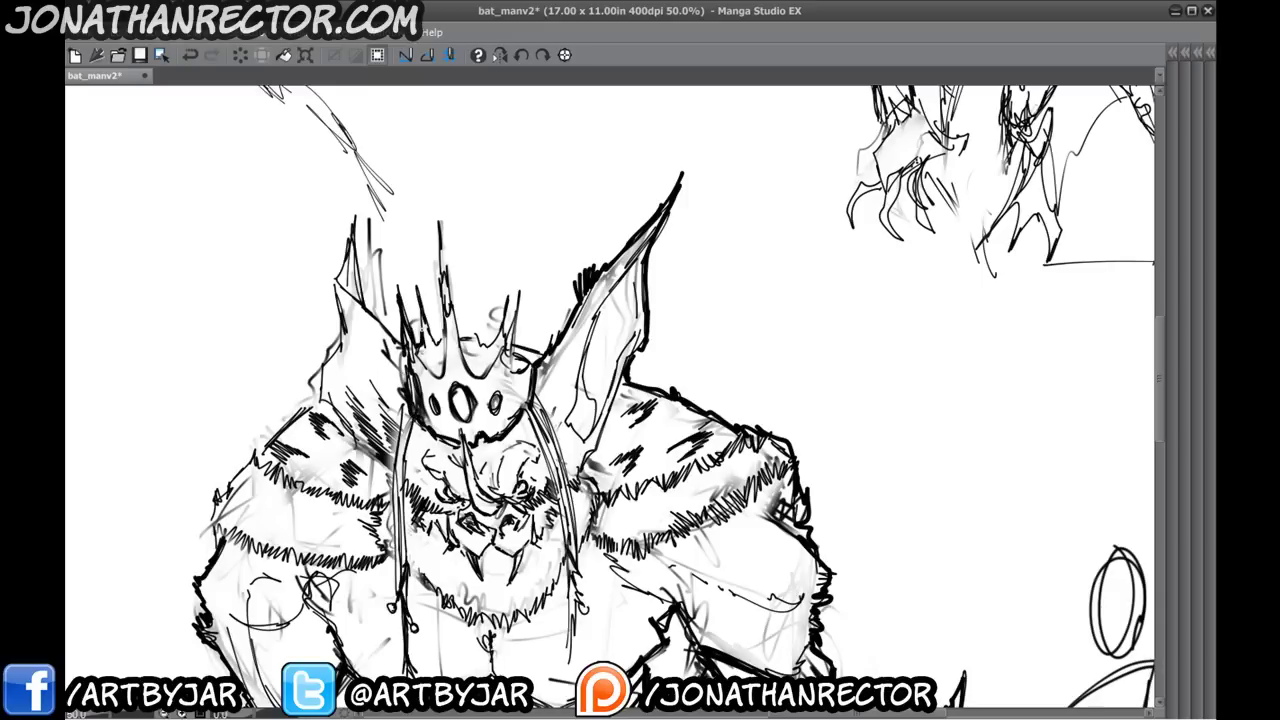
pyautogui.moveTo(417, 286)
pyautogui.mouseDown()
pyautogui.moveTo(442, 342)
pyautogui.moveTo(437, 191)
pyautogui.moveTo(458, 328)
pyautogui.moveTo(478, 345)
pyautogui.mouseUp()
pyautogui.moveTo(478, 345); pyautogui.dragTo(513, 303)
pyautogui.moveTo(508, 335); pyautogui.dragTo(532, 357)
pyautogui.moveTo(316, 332); pyautogui.dragTo(516, 361)
pyautogui.moveTo(465, 234); pyautogui.dragTo(452, 312)
pyautogui.moveTo(470, 236)
pyautogui.mouseDown()
pyautogui.moveTo(478, 326)
pyautogui.moveTo(434, 400)
pyautogui.moveTo(518, 487)
pyautogui.mouseUp()
# - Thicken the ear and fur-caped shoulder on the hanging-arm side, undoing two stray strokes
pyautogui.moveTo(500, 480); pyautogui.dragTo(644, 347)
pyautogui.moveTo(609, 177); pyautogui.dragTo(625, 195)
pyautogui.moveTo(574, 284); pyautogui.dragTo(517, 343)
pyautogui.moveTo(522, 330)
pyautogui.mouseDown()
pyautogui.moveTo(513, 345)
pyautogui.moveTo(494, 336)
pyautogui.mouseUp()
pyautogui.moveTo(502, 342); pyautogui.dragTo(488, 362)
pyautogui.hotkey('ctrl', 'z')
pyautogui.hotkey('ctrl', 'z')
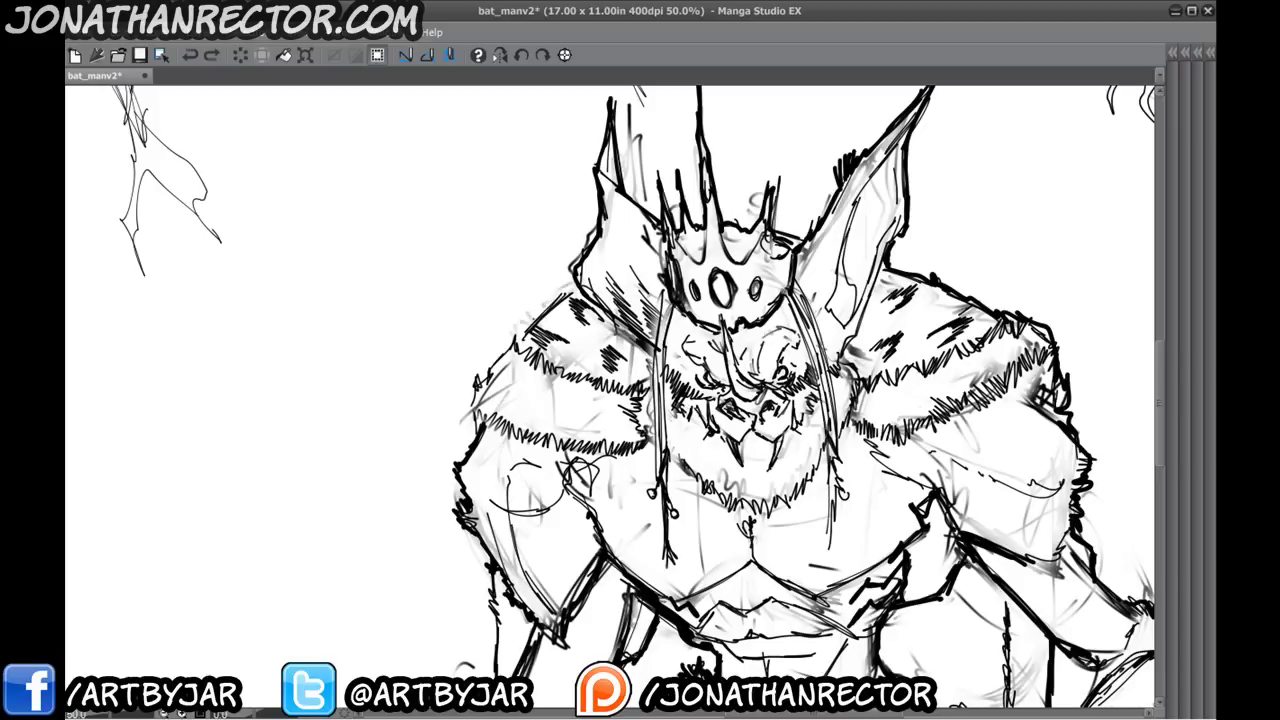
pyautogui.moveTo(576, 287)
pyautogui.mouseDown()
pyautogui.moveTo(494, 364)
pyautogui.moveTo(468, 422)
pyautogui.mouseUp()
# - Thicken the small rounded knob and the slanted edge between the waist and the bent arm's hand
pyautogui.moveTo(605, 582); pyautogui.dragTo(410, 387)
pyautogui.moveTo(520, 518); pyautogui.dragTo(377, 306)
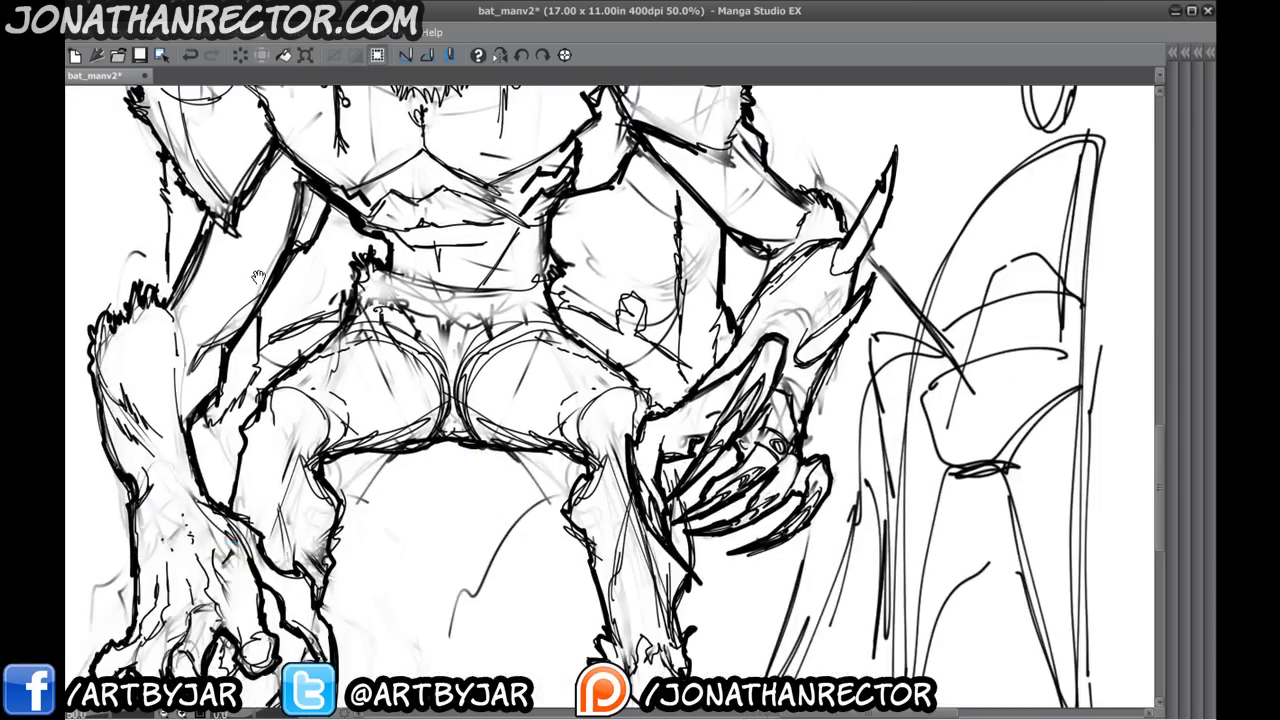
pyautogui.keyDown('alt'); pyautogui.click(259, 278); pyautogui.keyUp('alt')
pyautogui.moveTo(258, 277); pyautogui.dragTo(308, 349)
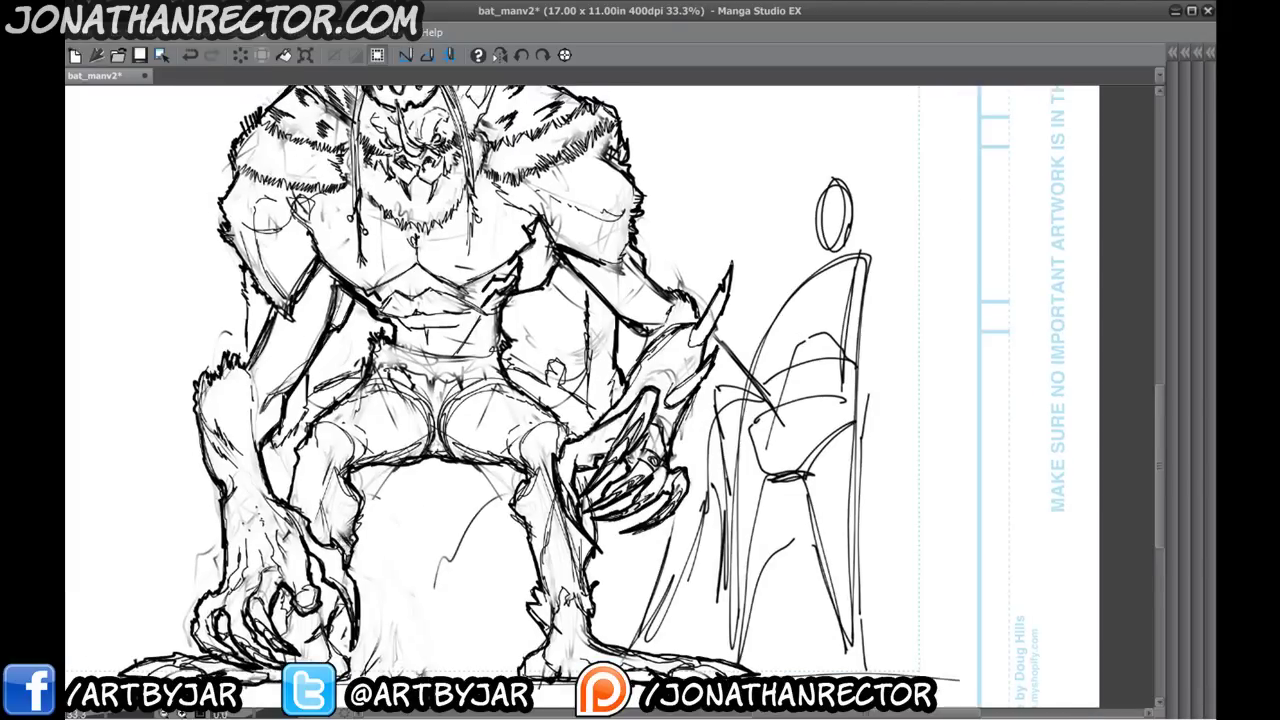
pyautogui.moveTo(548, 376); pyautogui.dragTo(559, 383)
pyautogui.moveTo(514, 366); pyautogui.dragTo(549, 383)
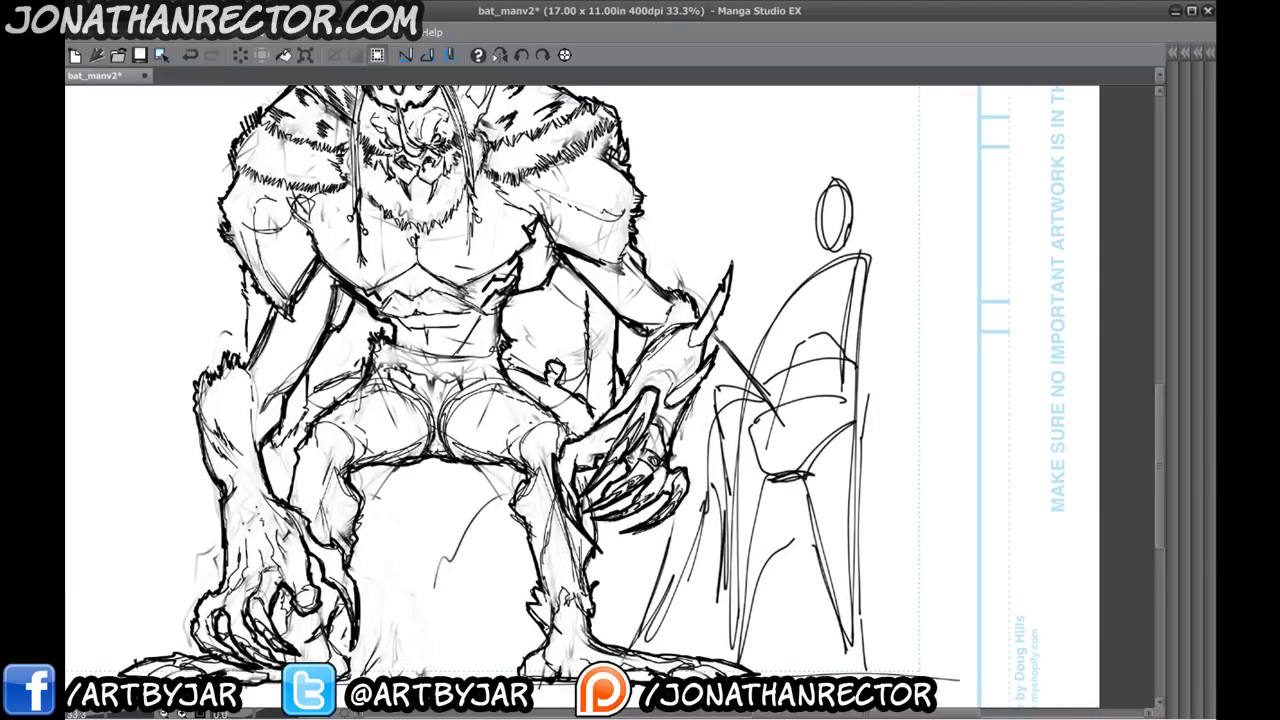
# - Darken the edges beside the hanging arm and thigh, and erase stray sketch lines between the legs and beside the bent arm's hand
pyautogui.moveTo(364, 374)
pyautogui.mouseDown()
pyautogui.moveTo(306, 394)
pyautogui.moveTo(318, 392)
pyautogui.mouseUp()
pyautogui.moveTo(242, 274); pyautogui.dragTo(248, 362)
pyautogui.moveTo(463, 511)
pyautogui.mouseDown()
pyautogui.moveTo(527, 411)
pyautogui.moveTo(486, 526)
pyautogui.moveTo(420, 600)
pyautogui.moveTo(422, 430)
pyautogui.moveTo(440, 412)
pyautogui.mouseUp()
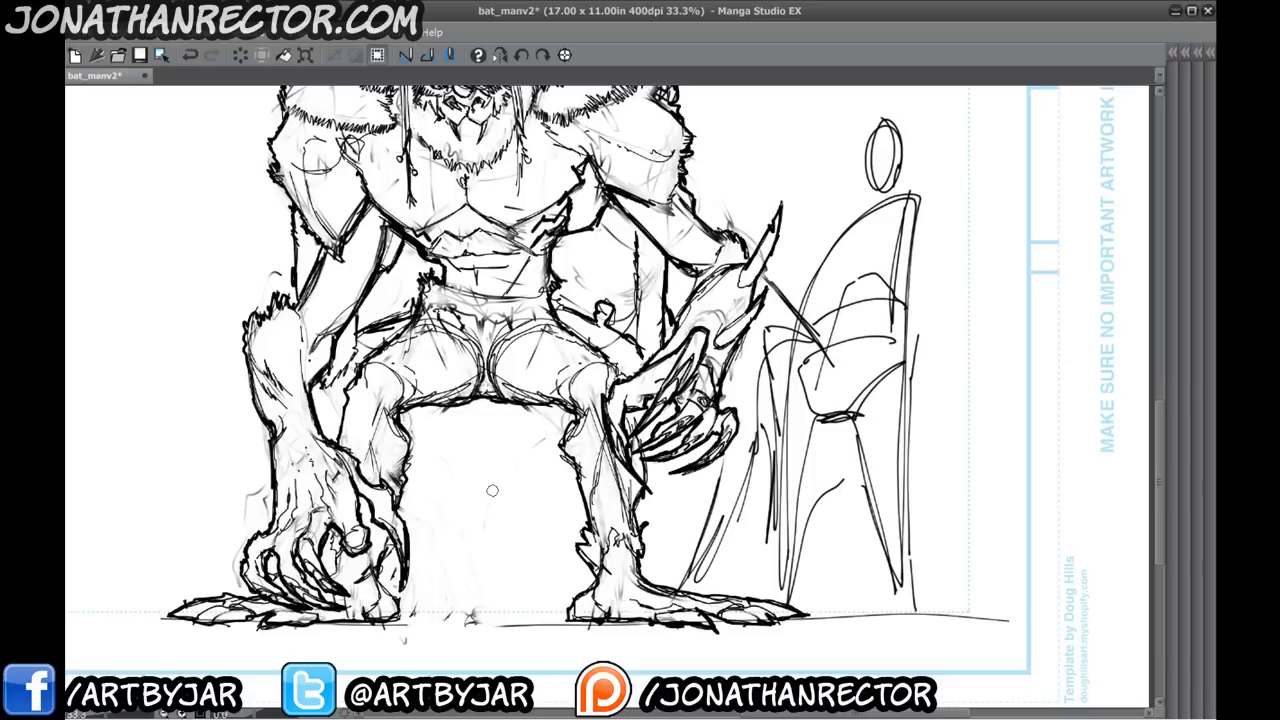
pyautogui.moveTo(711, 484)
pyautogui.mouseDown()
pyautogui.moveTo(696, 565)
pyautogui.moveTo(750, 482)
pyautogui.moveTo(708, 552)
pyautogui.moveTo(727, 479)
pyautogui.moveTo(693, 568)
pyautogui.moveTo(753, 484)
pyautogui.moveTo(784, 310)
pyautogui.moveTo(808, 394)
pyautogui.moveTo(801, 567)
pyautogui.moveTo(792, 378)
pyautogui.mouseUp()
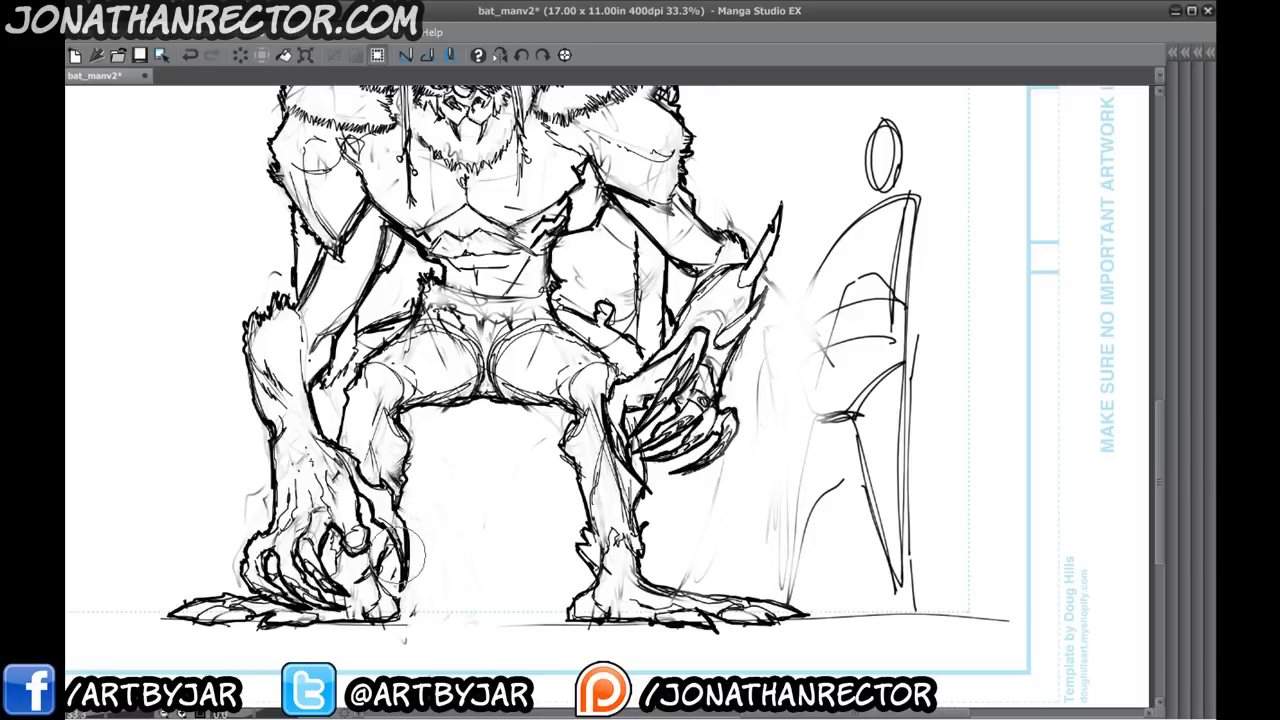
# - Sketch rocks, pebbles and a broken ground line around and between both feet, and save the drawing
pyautogui.moveTo(389, 580); pyautogui.dragTo(434, 445)
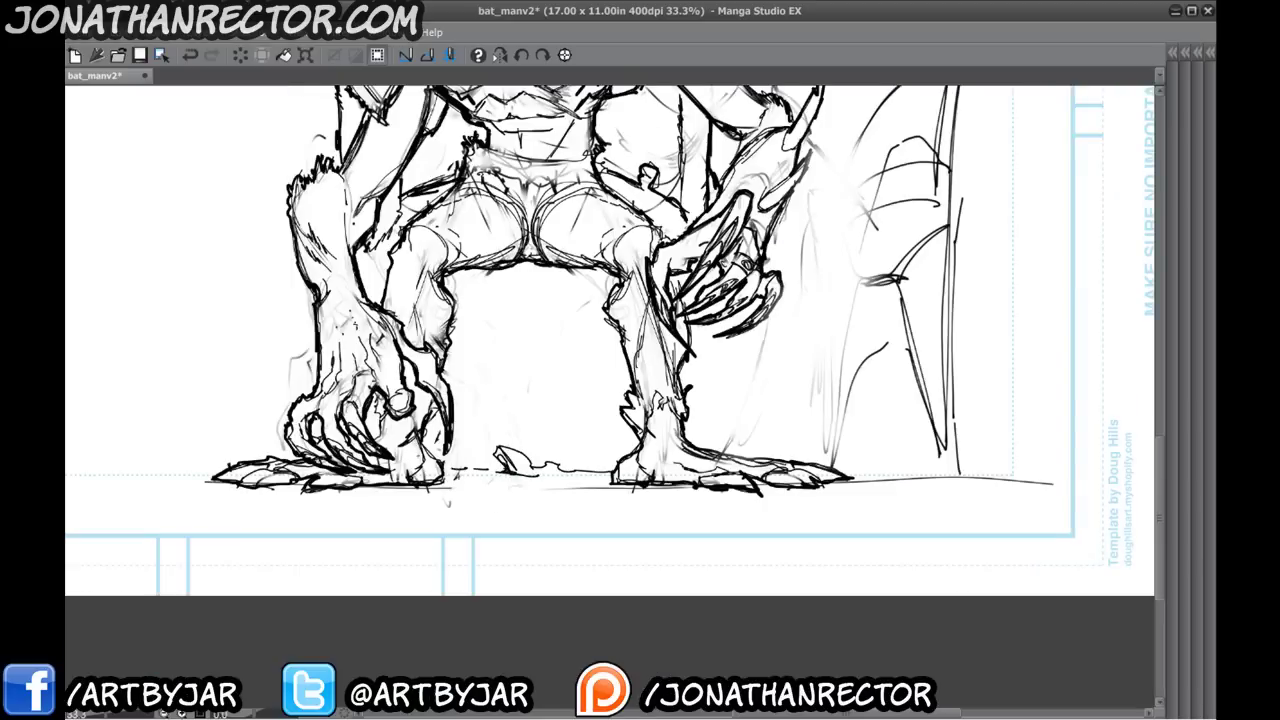
pyautogui.moveTo(447, 503); pyautogui.dragTo(566, 535)
pyautogui.moveTo(366, 488); pyautogui.dragTo(316, 448)
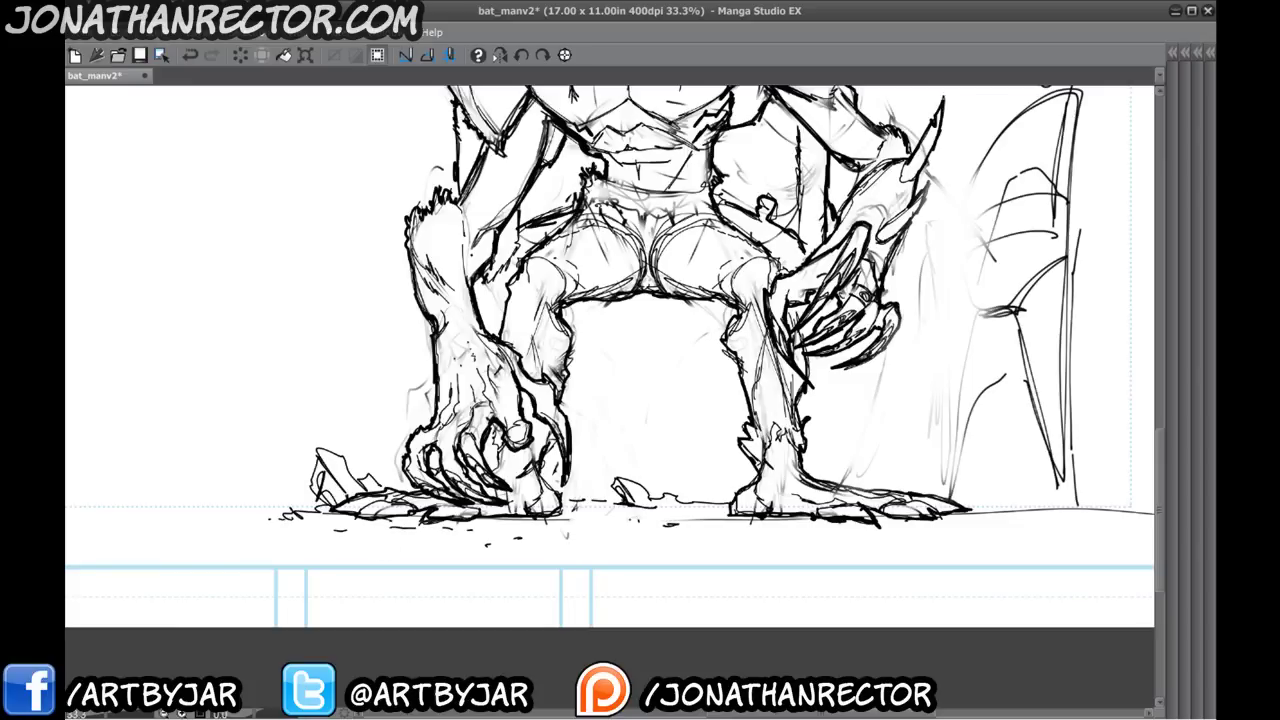
pyautogui.moveTo(601, 500); pyautogui.dragTo(341, 473)
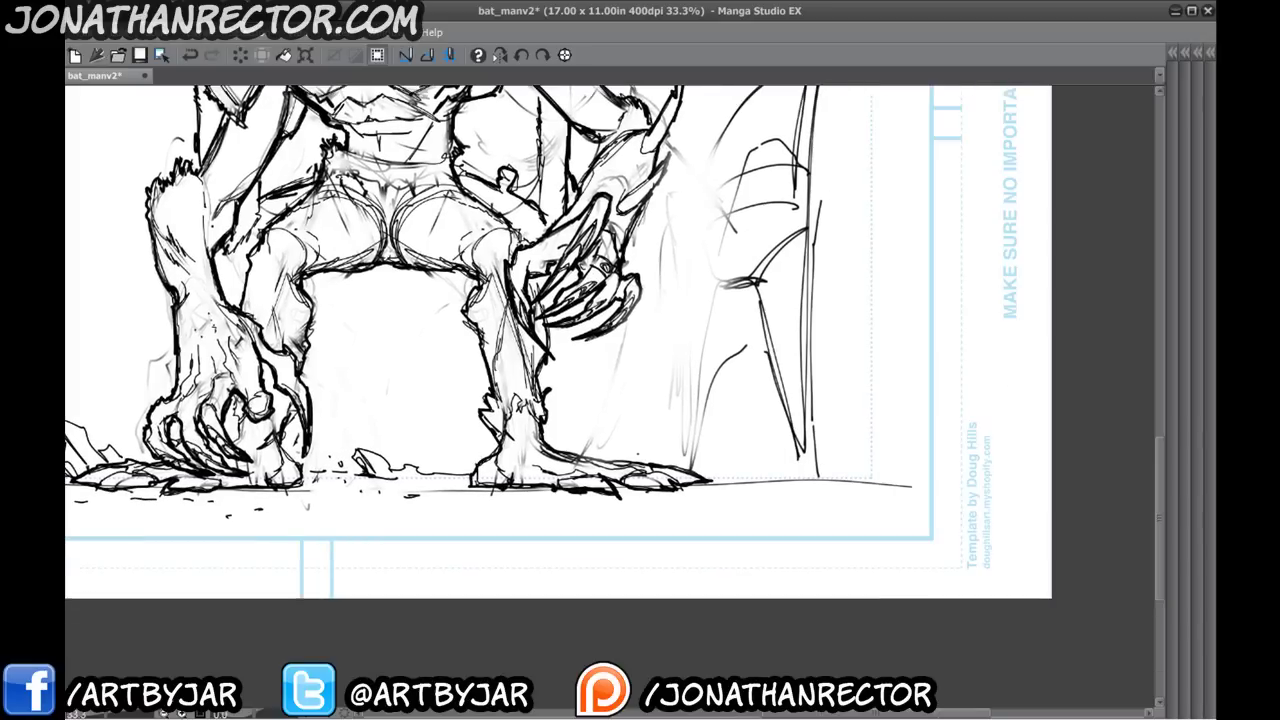
pyautogui.moveTo(652, 452); pyautogui.dragTo(727, 472)
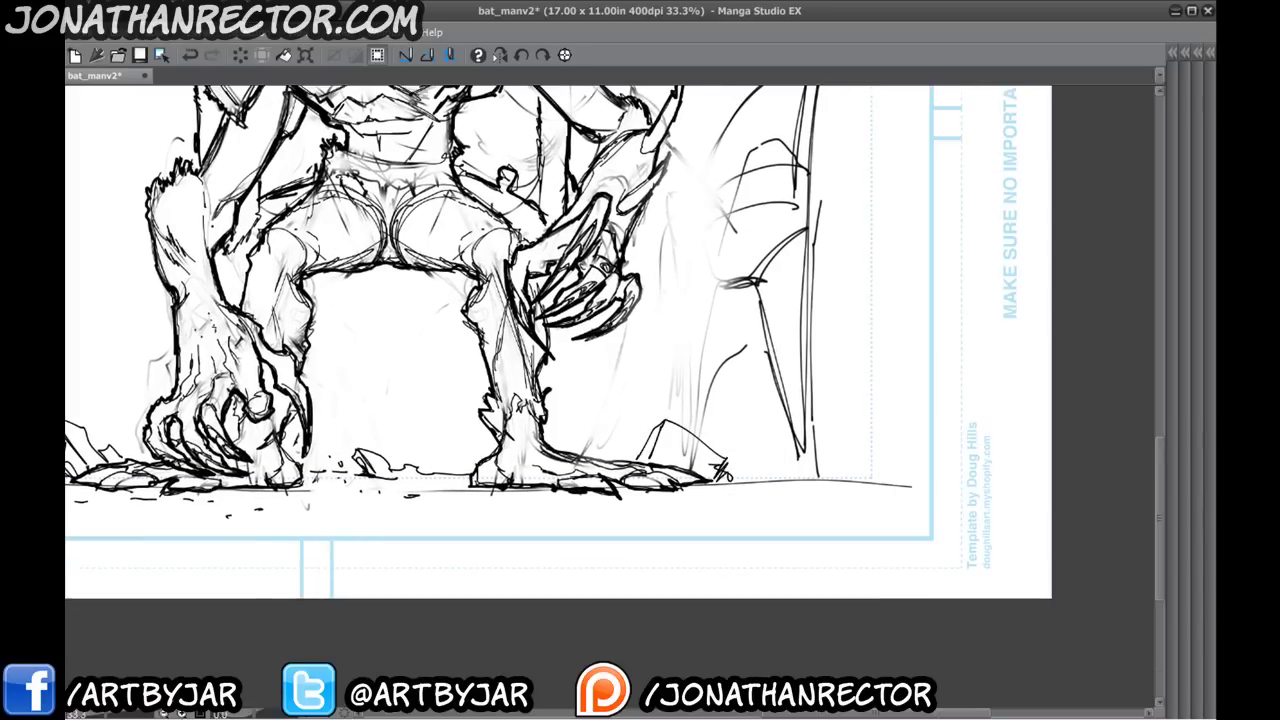
pyautogui.scroll(-1, 236, 187)
pyautogui.moveTo(209, 440); pyautogui.dragTo(316, 548)
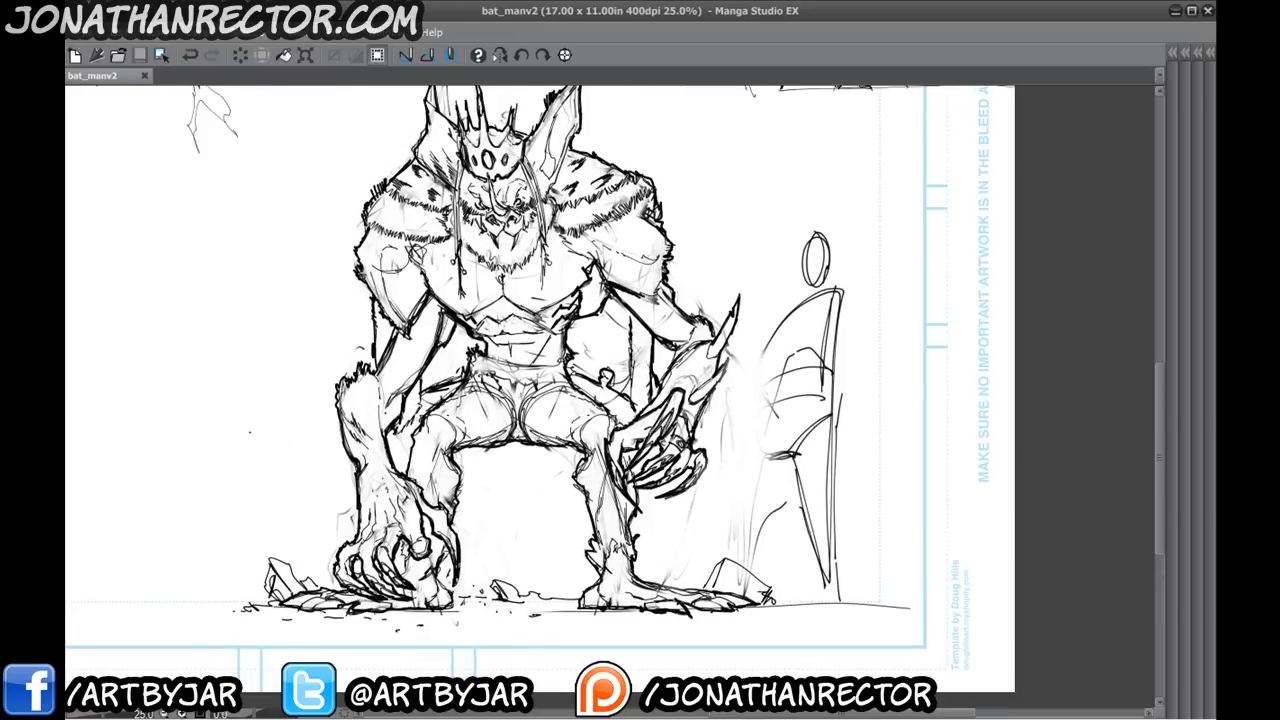
# - Check the monster by toggling the Layer 1Copy line art, and add a new layer directly beneath it
pyautogui.press('Tab')
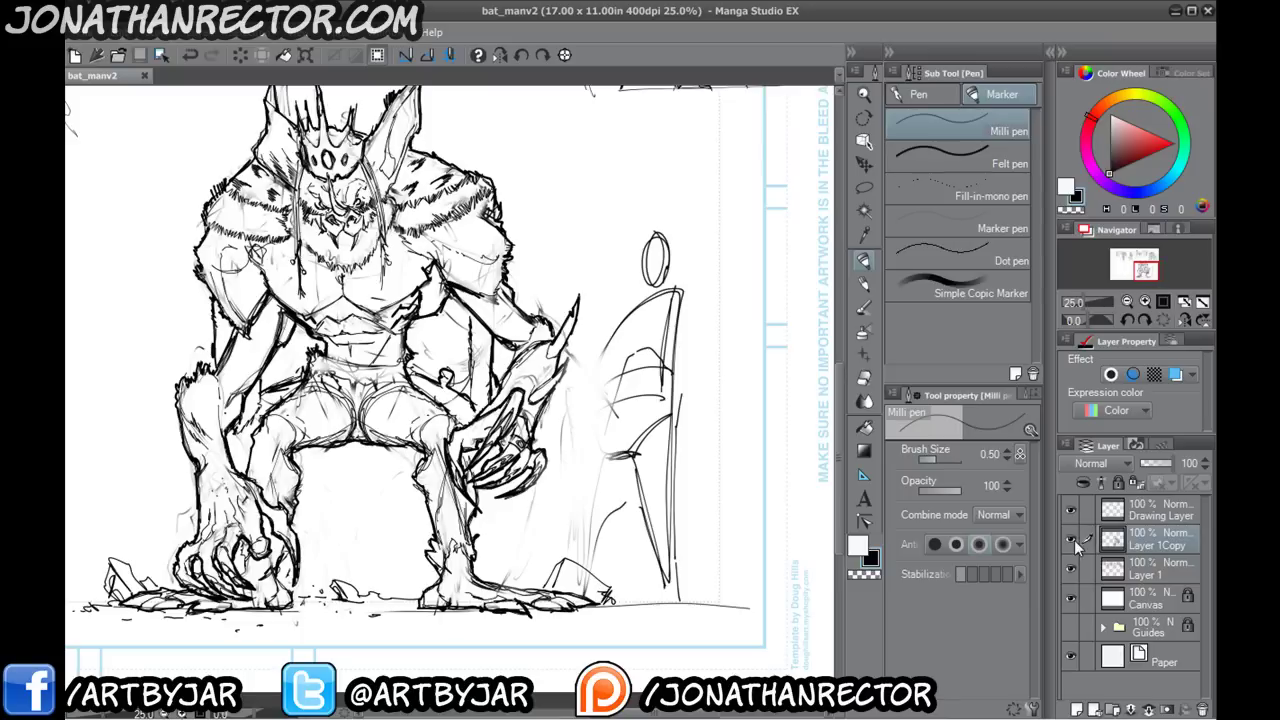
pyautogui.click(1074, 541)
pyautogui.click(1073, 541)
pyautogui.moveTo(203, 97); pyautogui.dragTo(248, 399)
pyautogui.moveTo(260, 498); pyautogui.dragTo(252, 253)
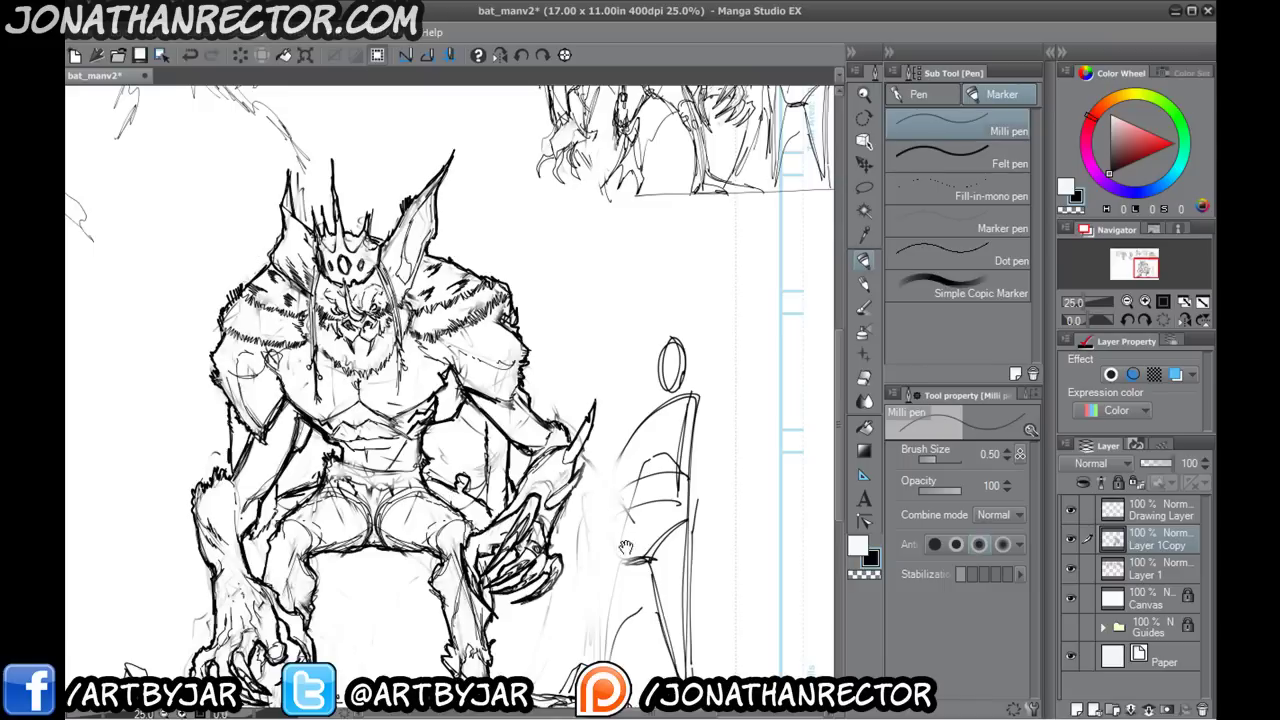
pyautogui.moveTo(625, 547); pyautogui.dragTo(600, 491)
pyautogui.moveTo(712, 547); pyautogui.dragTo(702, 493)
pyautogui.click(1076, 708)
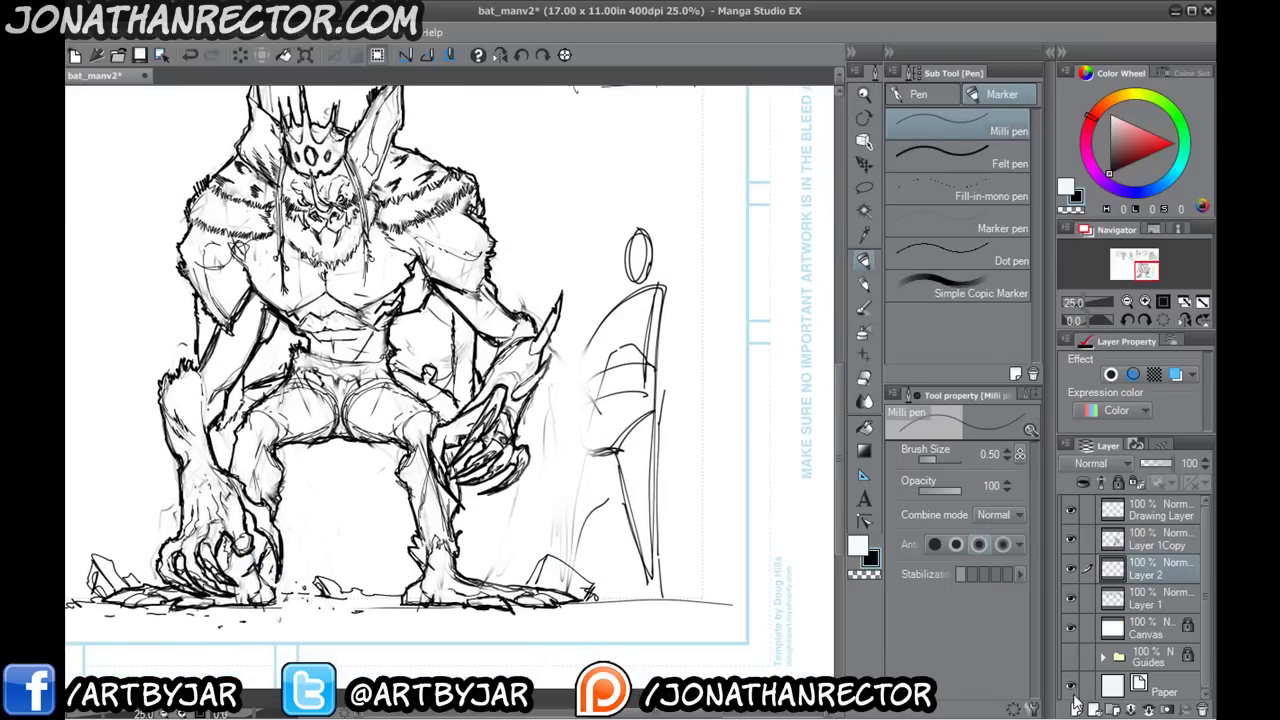
# - Fill a rectangular selection around the large monster and the side figure with mid-grey on Layer 2
pyautogui.click(858, 545)
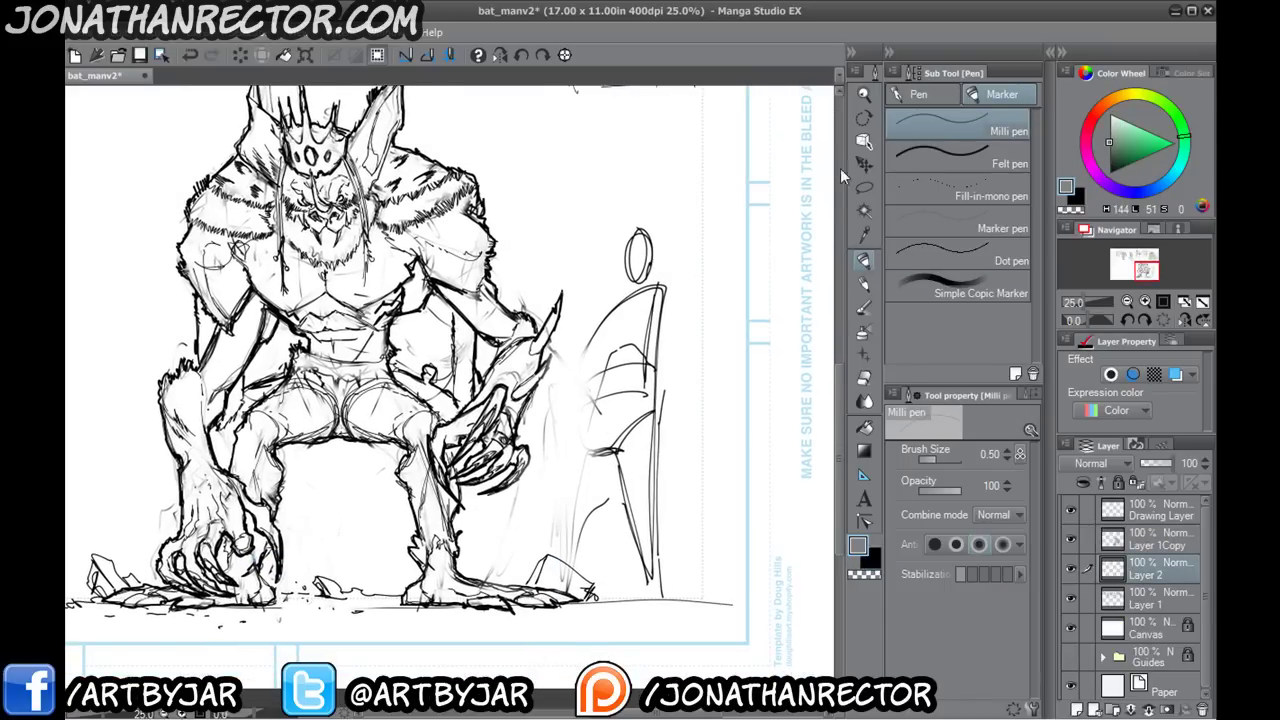
pyautogui.click(863, 188)
pyautogui.hotkey('ctrl', '-')
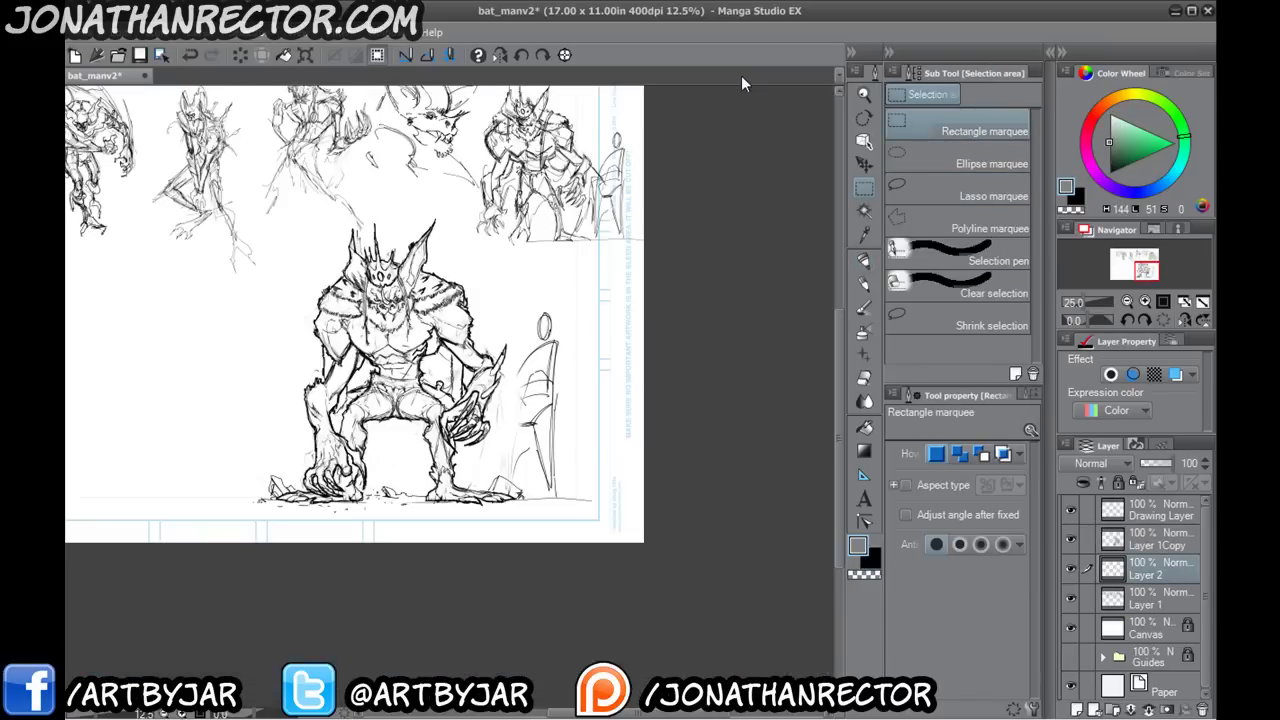
pyautogui.moveTo(303, 263); pyautogui.dragTo(744, 575)
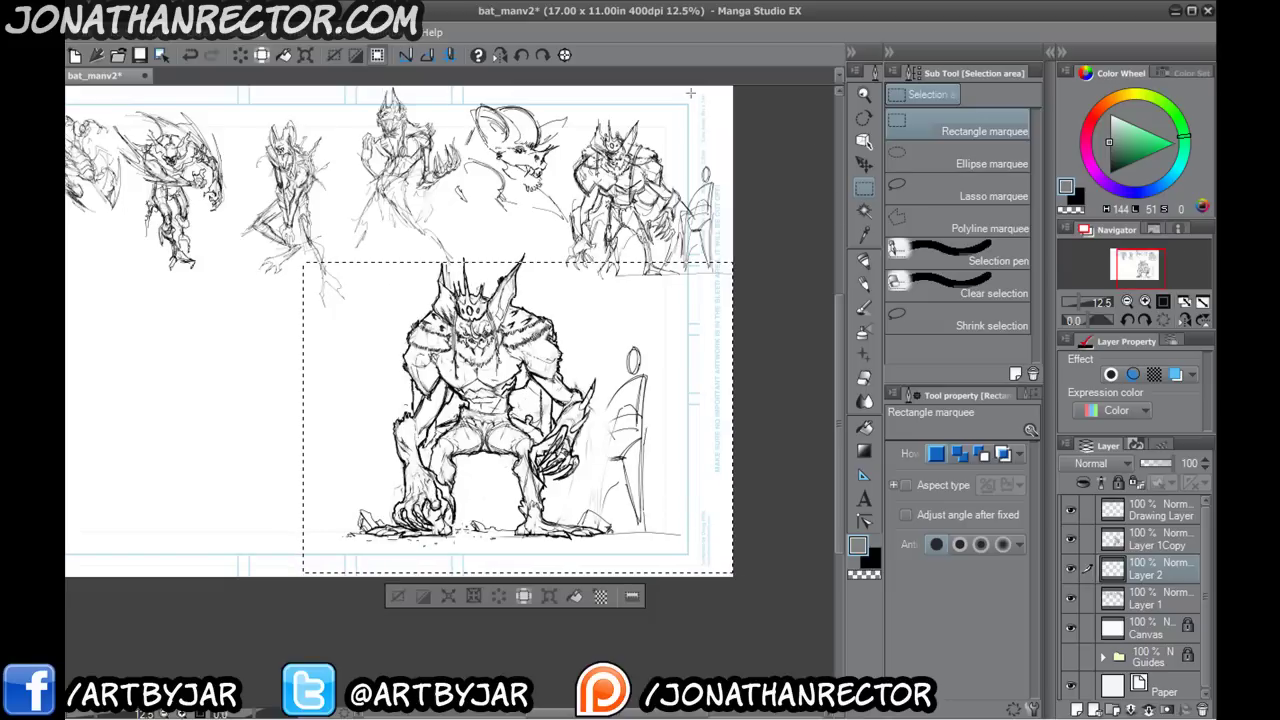
pyautogui.click(574, 598)
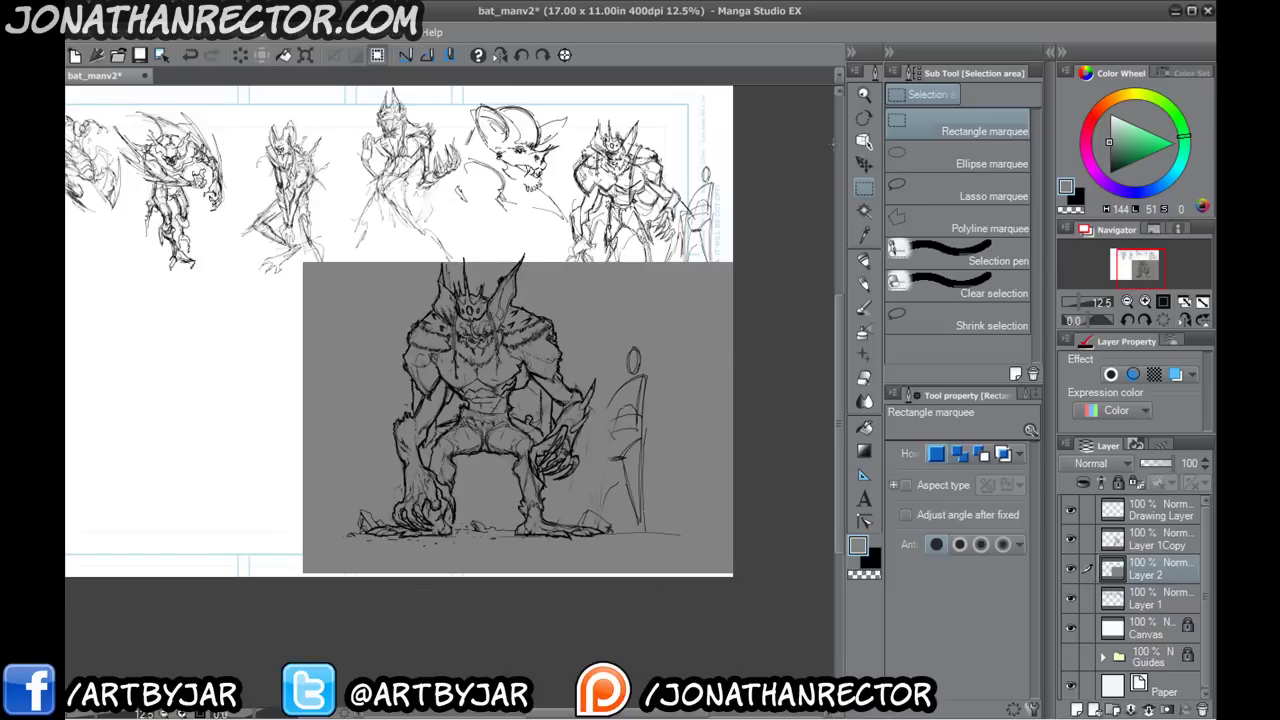
# - Choose the Soft airbrush with a light grey and add a new layer above the grey backdrop
pyautogui.click(868, 163)
pyautogui.moveTo(365, 437); pyautogui.dragTo(362, 420)
pyautogui.scroll(4, 309, 306)
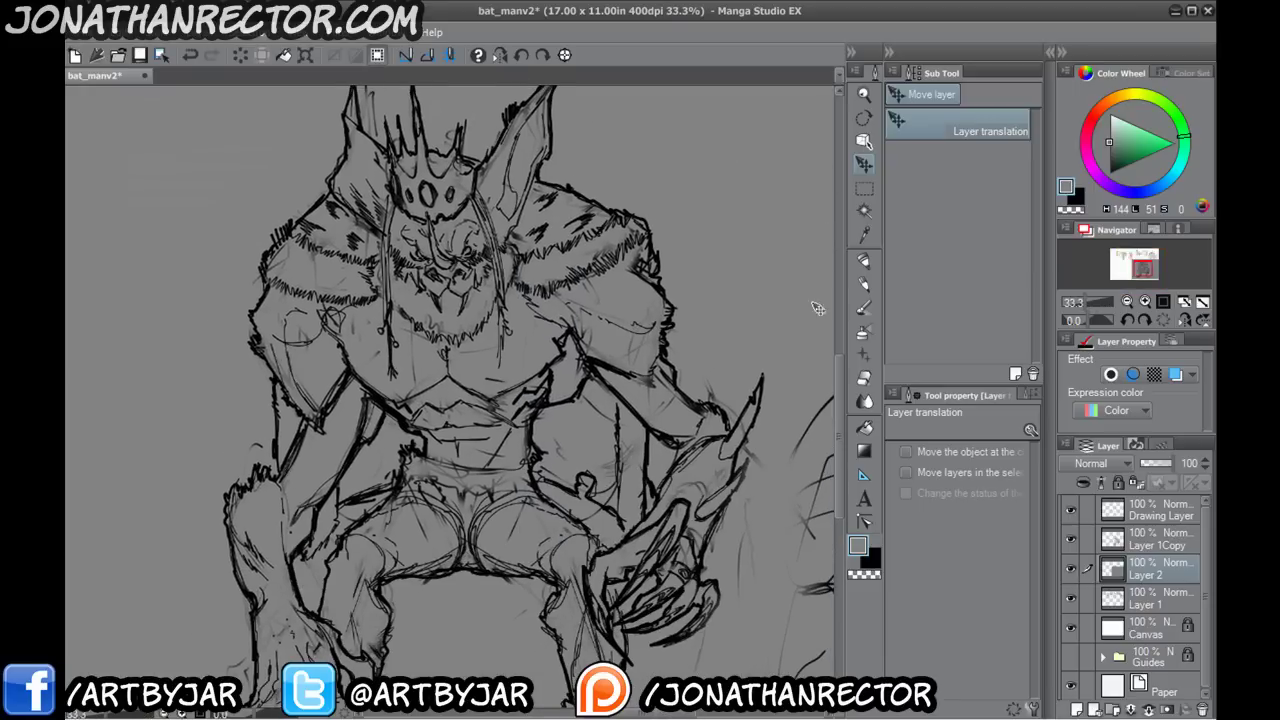
pyautogui.click(864, 307)
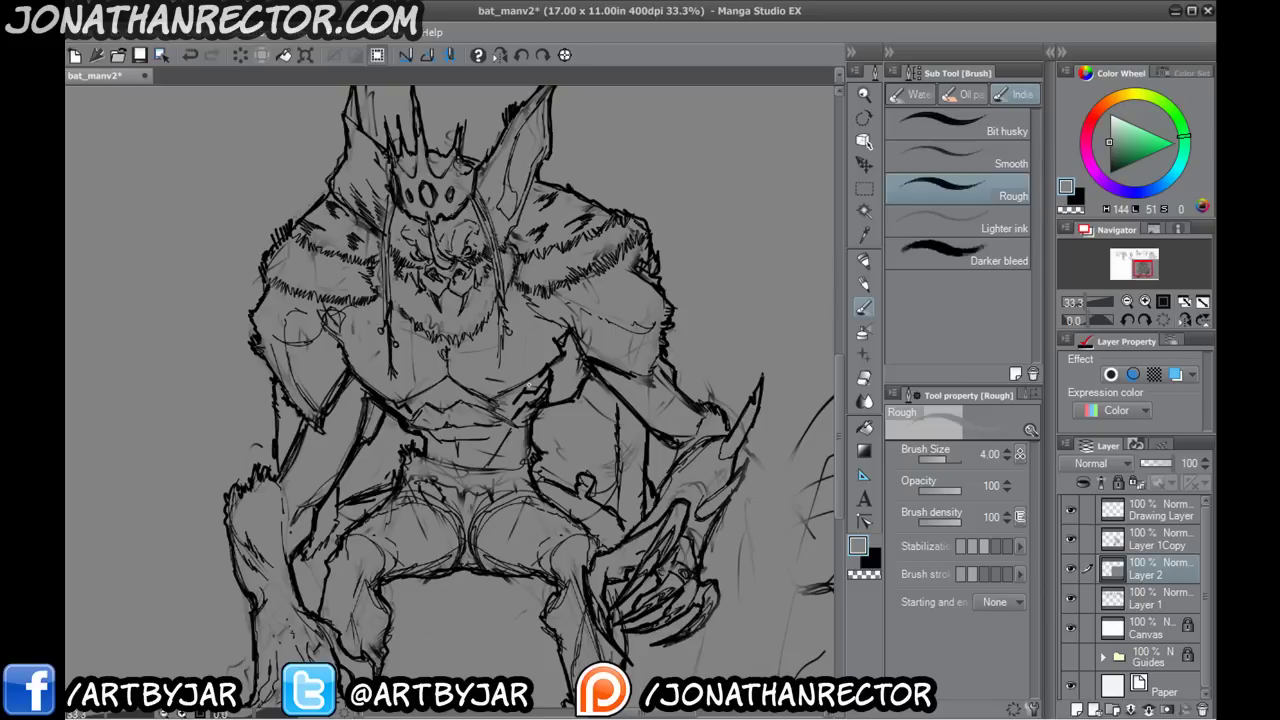
pyautogui.click(863, 334)
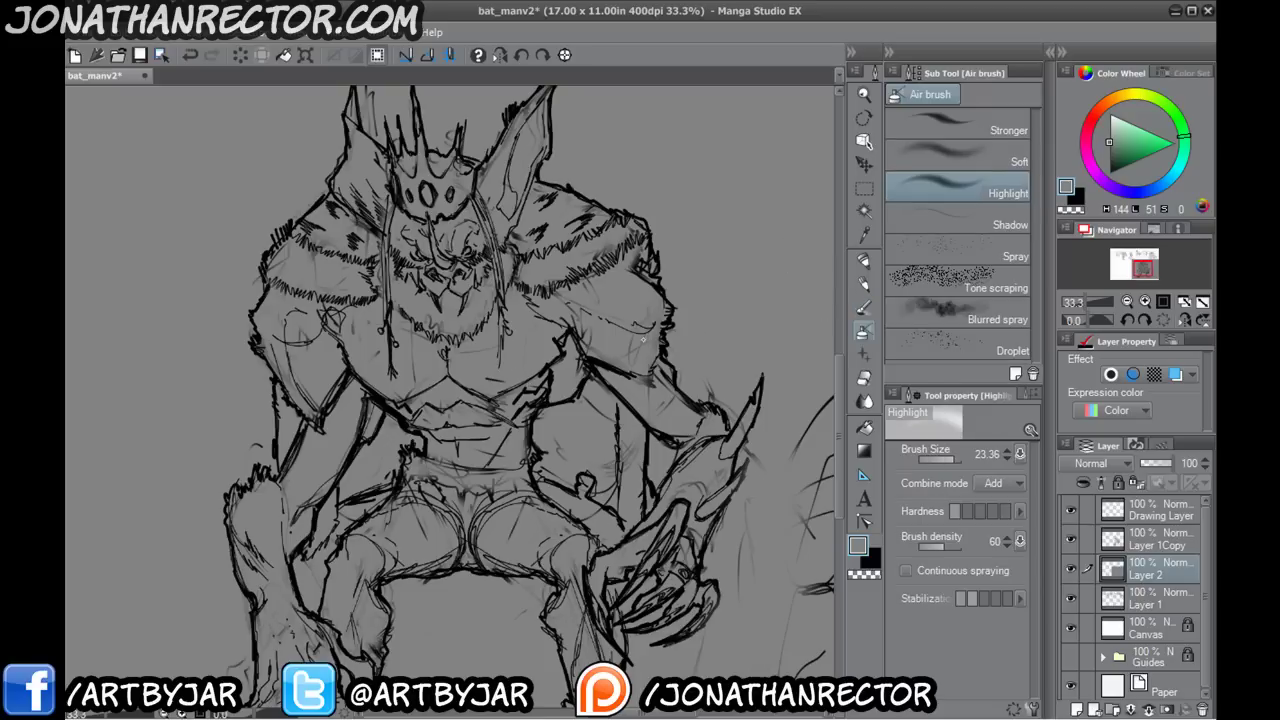
pyautogui.click(924, 158)
pyautogui.click(1108, 127)
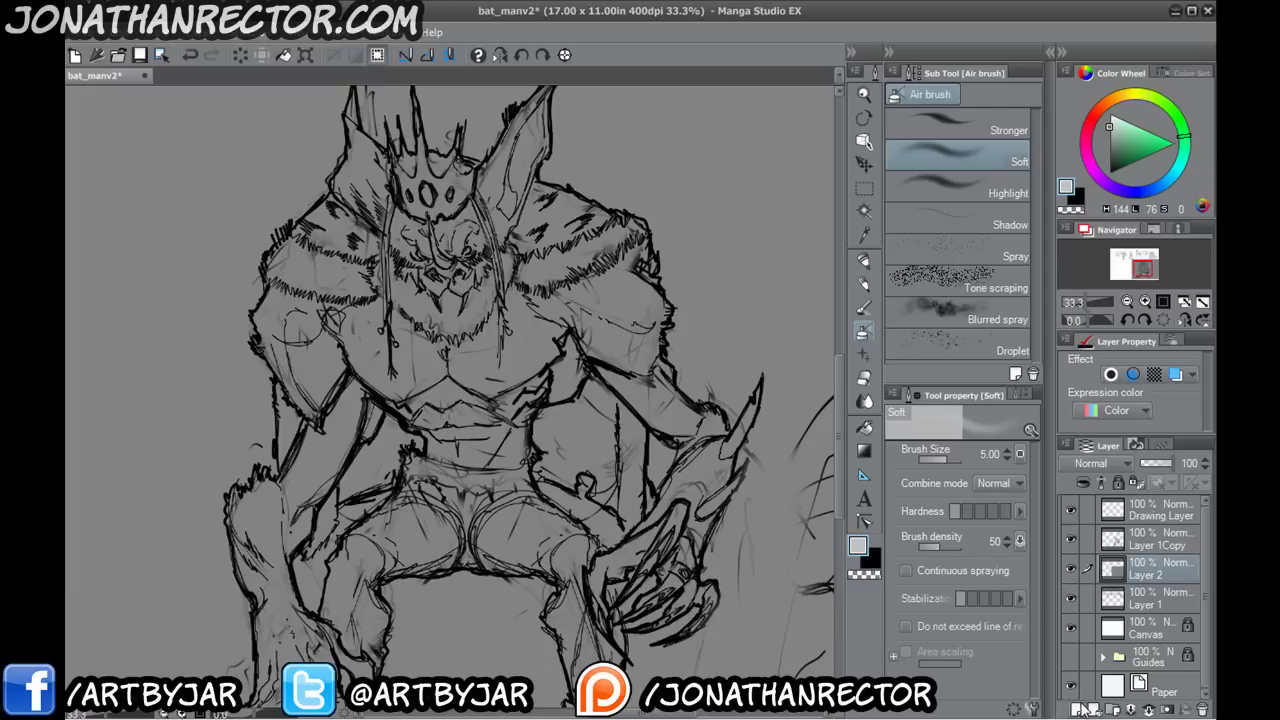
pyautogui.hotkey('ctrl', 'shift', 'n')
# - Try highlights on the monster's chest with the Soft and Stronger airbrushes, undoing each stroke
pyautogui.moveTo(532, 331); pyautogui.dragTo(462, 374)
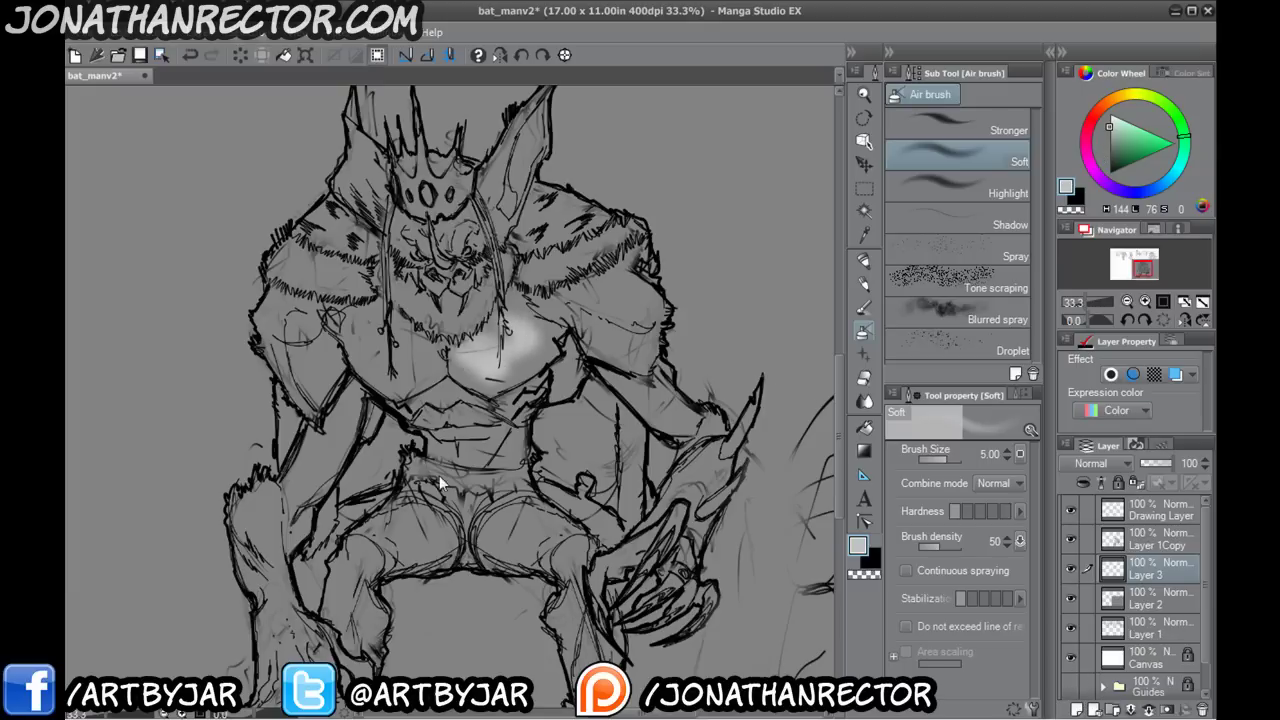
pyautogui.hotkey('ctrl', 'z')
pyautogui.click(927, 190)
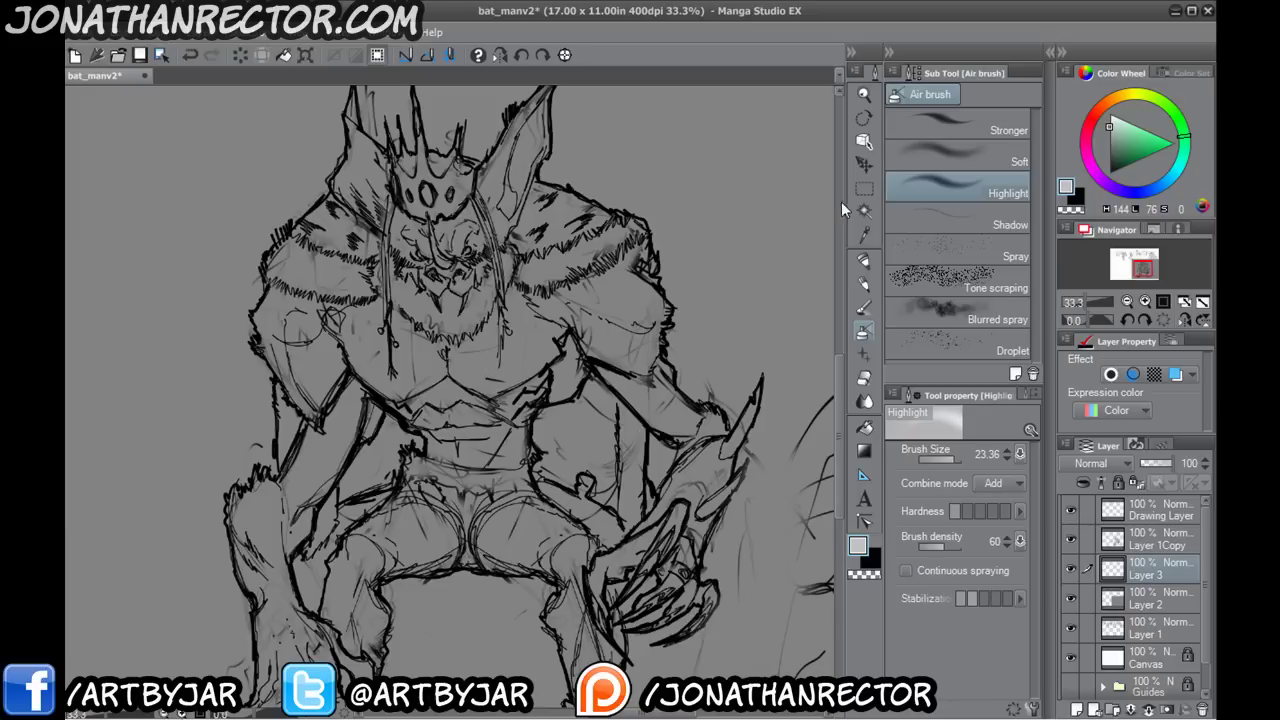
pyautogui.click(918, 124)
pyautogui.moveTo(551, 318)
pyautogui.mouseDown()
pyautogui.moveTo(478, 372)
pyautogui.moveTo(470, 350)
pyautogui.moveTo(540, 300)
pyautogui.mouseUp()
pyautogui.hotkey('ctrl', 'z')
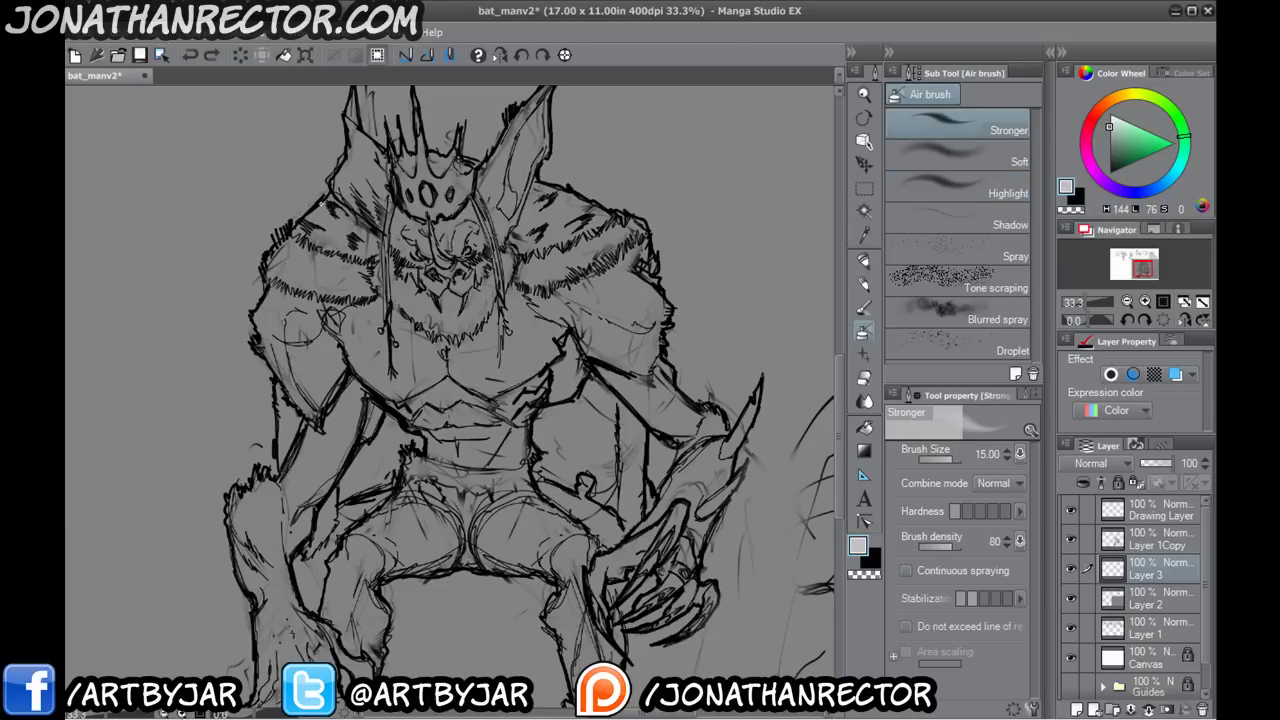
# - Lock the transparent pixels of the backdrop on Layer 2 and refill it with the light grey
pyautogui.moveTo(416, 373)
pyautogui.mouseDown()
pyautogui.moveTo(452, 439)
pyautogui.moveTo(368, 389)
pyautogui.moveTo(337, 549)
pyautogui.moveTo(495, 440)
pyautogui.moveTo(702, 398)
pyautogui.mouseUp()
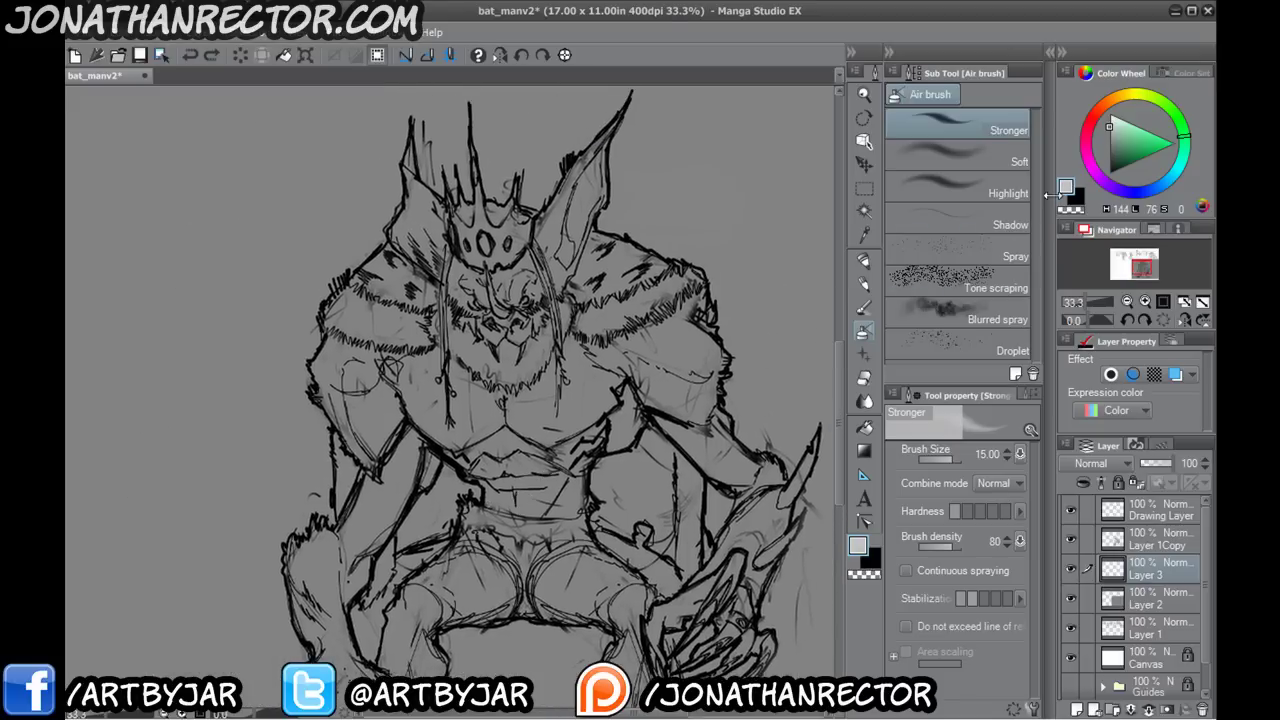
pyautogui.click(1145, 600)
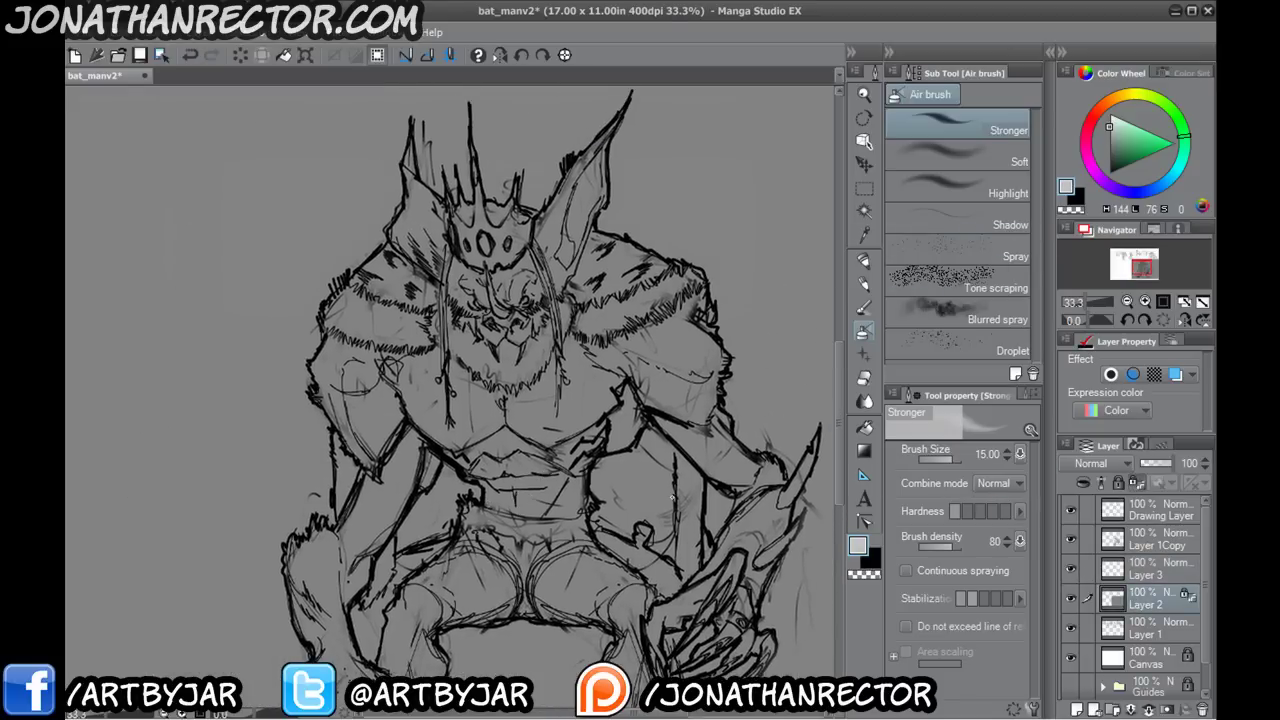
pyautogui.hotkey('alt', 'Delete')
pyautogui.moveTo(510, 502)
pyautogui.mouseDown()
pyautogui.moveTo(497, 449)
pyautogui.moveTo(440, 386)
pyautogui.moveTo(378, 480)
pyautogui.moveTo(363, 460)
pyautogui.mouseUp()
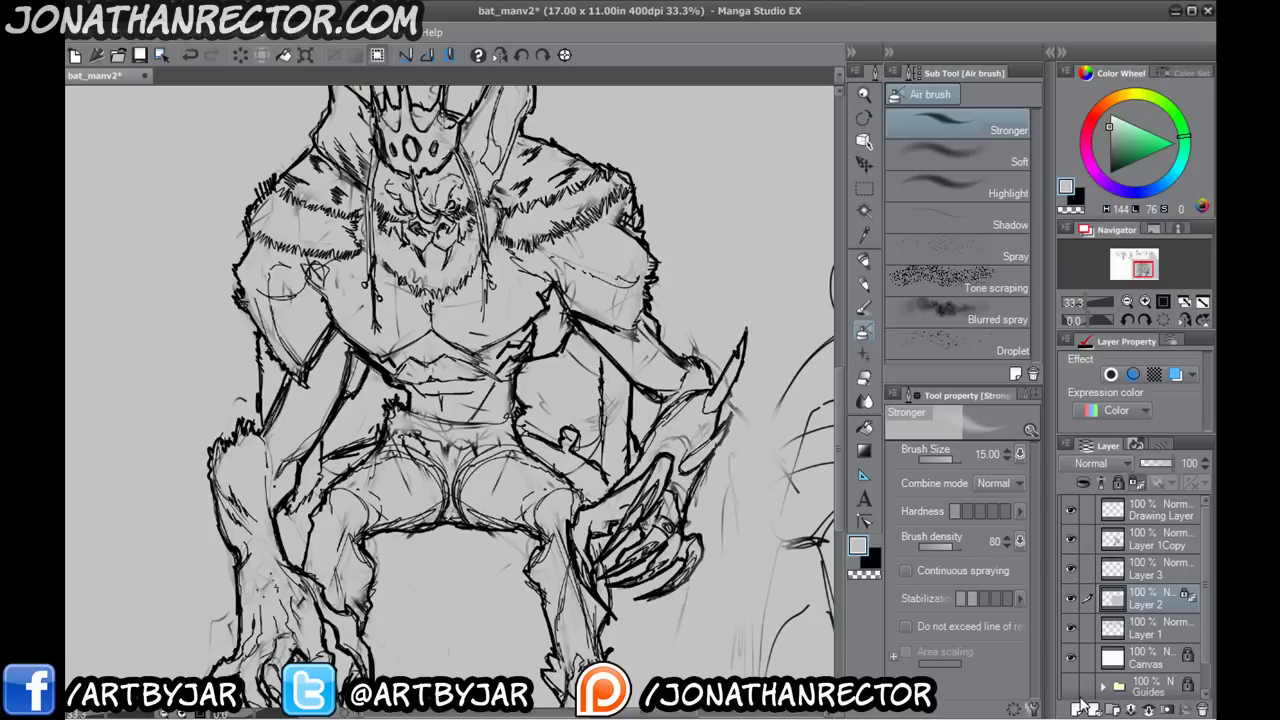
# - Add a new layer above the light-grey backdrop and set up the Rough India ink brush in mid-grey for shading
pyautogui.click(1077, 709)
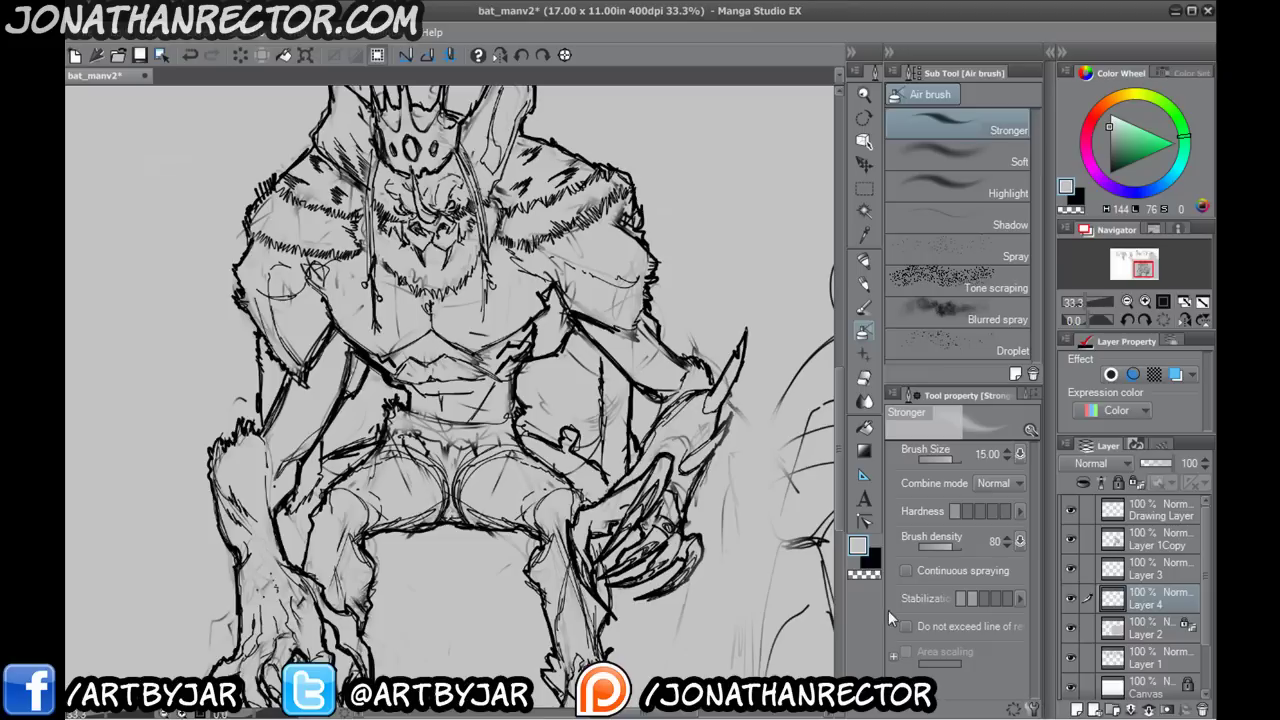
pyautogui.click(1110, 141)
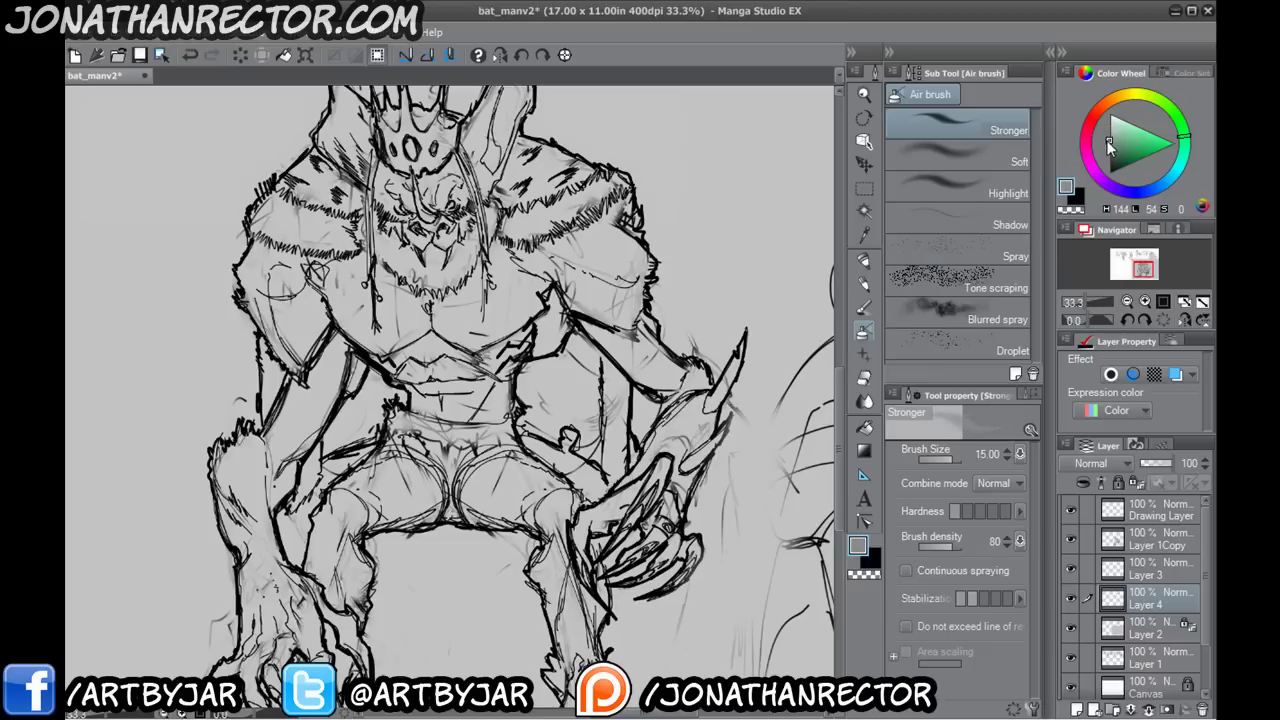
pyautogui.click(864, 306)
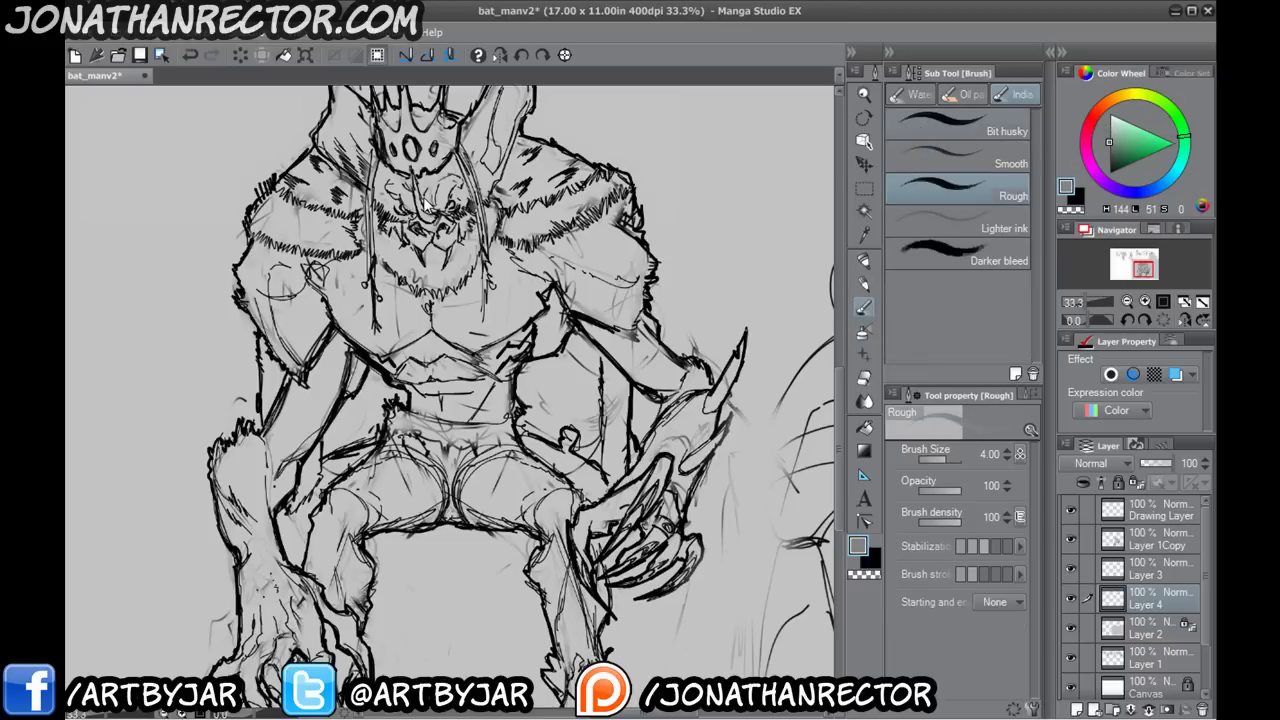
pyautogui.hotkey('ctrl', '+')
pyautogui.press('Tab')
pyautogui.scroll(1, 424, 199)
pyautogui.moveTo(423, 198); pyautogui.dragTo(277, 432)
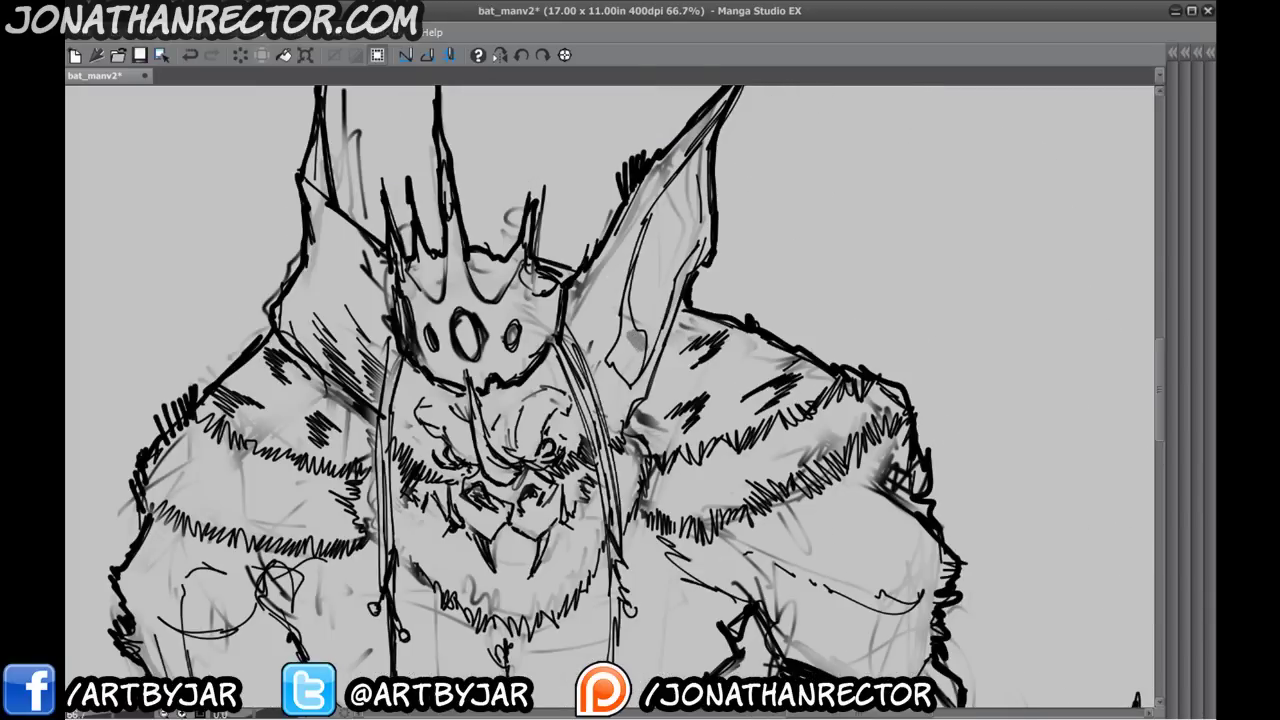
# - Paint mid-grey shadows down the bent arm, over its elbow fur, spikes and forearm edge, and on the hand's claws
pyautogui.scroll(2, 608, 298)
pyautogui.moveTo(716, 212)
pyautogui.mouseDown()
pyautogui.moveTo(660, 318)
pyautogui.moveTo(674, 390)
pyautogui.moveTo(645, 431)
pyautogui.moveTo(642, 468)
pyautogui.moveTo(495, 332)
pyautogui.moveTo(714, 418)
pyautogui.moveTo(766, 586)
pyautogui.moveTo(748, 612)
pyautogui.moveTo(682, 260)
pyautogui.moveTo(748, 410)
pyautogui.moveTo(846, 478)
pyautogui.moveTo(891, 452)
pyautogui.moveTo(866, 488)
pyautogui.mouseUp()
pyautogui.moveTo(902, 436)
pyautogui.mouseDown()
pyautogui.moveTo(910, 396)
pyautogui.moveTo(900, 446)
pyautogui.mouseUp()
pyautogui.moveTo(862, 516)
pyautogui.mouseDown()
pyautogui.moveTo(838, 606)
pyautogui.moveTo(866, 381)
pyautogui.moveTo(922, 334)
pyautogui.mouseUp()
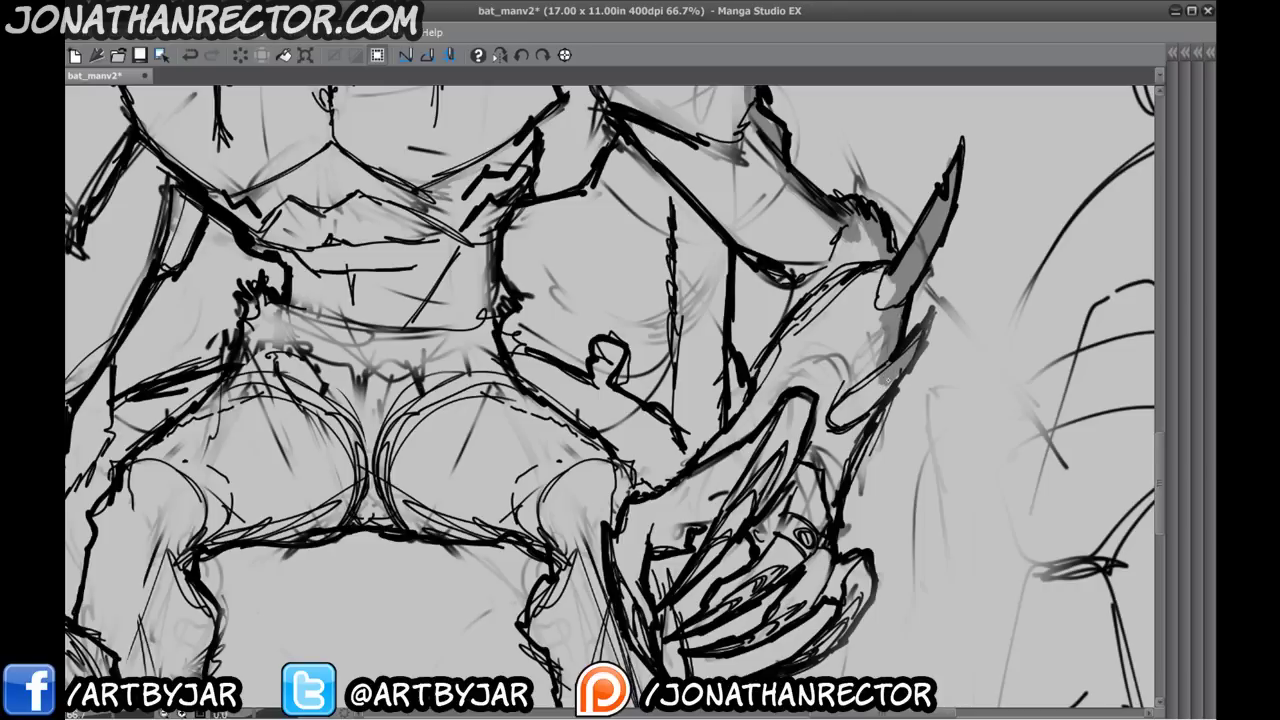
pyautogui.moveTo(896, 378); pyautogui.dragTo(826, 520)
pyautogui.moveTo(826, 522)
pyautogui.mouseDown()
pyautogui.moveTo(832, 314)
pyautogui.moveTo(868, 362)
pyautogui.moveTo(822, 450)
pyautogui.moveTo(856, 370)
pyautogui.moveTo(786, 420)
pyautogui.moveTo(722, 440)
pyautogui.moveTo(810, 372)
pyautogui.moveTo(816, 382)
pyautogui.moveTo(822, 348)
pyautogui.moveTo(678, 424)
pyautogui.moveTo(776, 332)
pyautogui.moveTo(762, 316)
pyautogui.moveTo(700, 368)
pyautogui.mouseUp()
pyautogui.moveTo(718, 308); pyautogui.dragTo(690, 332)
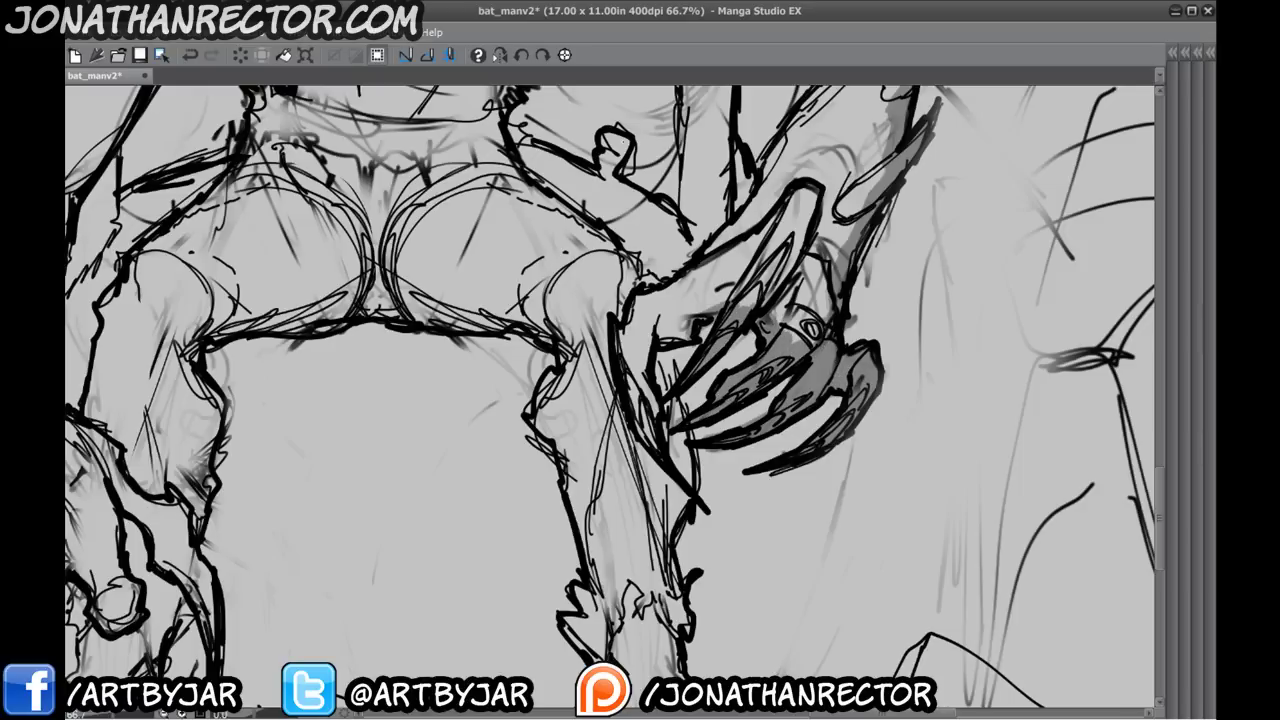
# - Shade the outer edge of the lower leg beneath the bent arm and the top and toes of its foot
pyautogui.moveTo(560, 370); pyautogui.dragTo(592, 353)
pyautogui.moveTo(704, 304)
pyautogui.mouseDown()
pyautogui.moveTo(715, 486)
pyautogui.moveTo(700, 518)
pyautogui.mouseUp()
pyautogui.moveTo(717, 578); pyautogui.dragTo(645, 364)
pyautogui.moveTo(630, 296)
pyautogui.mouseDown()
pyautogui.moveTo(664, 472)
pyautogui.moveTo(920, 512)
pyautogui.moveTo(945, 534)
pyautogui.moveTo(897, 533)
pyautogui.mouseUp()
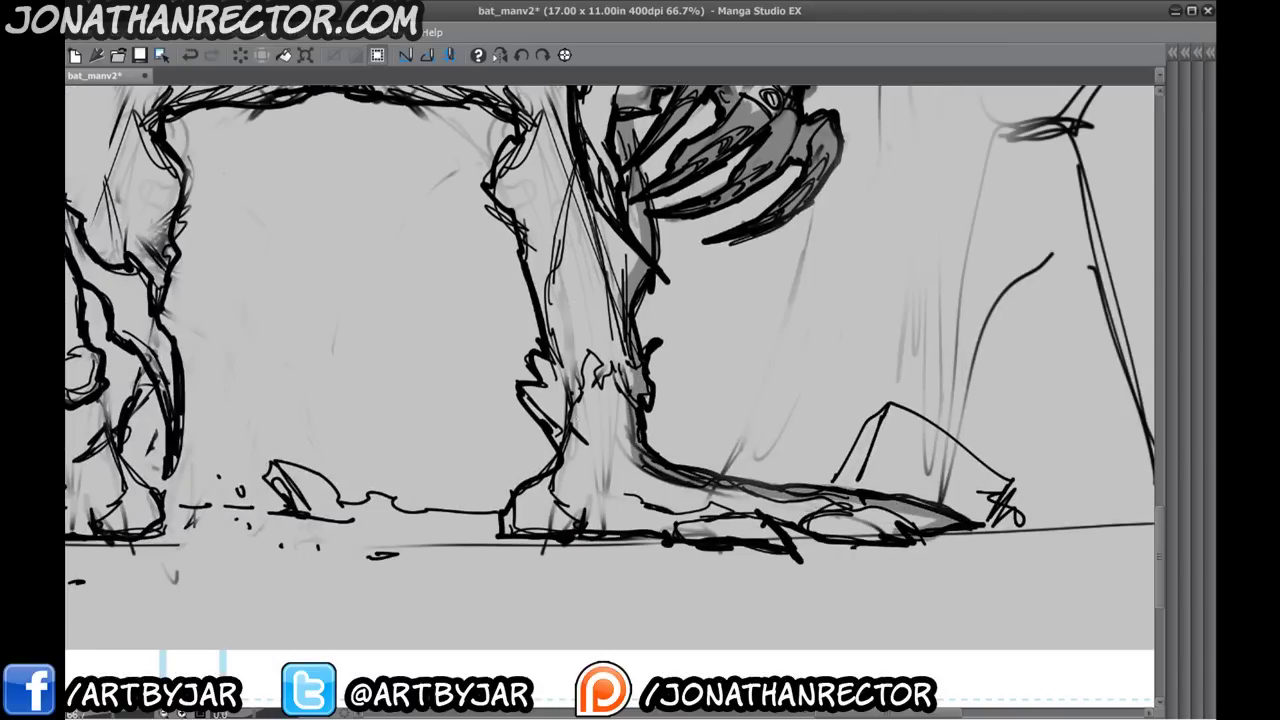
# - Shade the inner edge of that same leg and the underside of both thighs in mid-grey
pyautogui.moveTo(548, 480)
pyautogui.mouseDown()
pyautogui.moveTo(510, 520)
pyautogui.moveTo(556, 540)
pyautogui.moveTo(785, 540)
pyautogui.moveTo(800, 520)
pyautogui.moveTo(895, 532)
pyautogui.moveTo(546, 526)
pyautogui.moveTo(576, 498)
pyautogui.moveTo(542, 458)
pyautogui.moveTo(568, 454)
pyautogui.moveTo(543, 312)
pyautogui.moveTo(513, 258)
pyautogui.moveTo(545, 172)
pyautogui.mouseUp()
pyautogui.moveTo(501, 209); pyautogui.dragTo(641, 466)
pyautogui.moveTo(680, 422); pyautogui.dragTo(455, 406)
pyautogui.moveTo(596, 416); pyautogui.dragTo(290, 432)
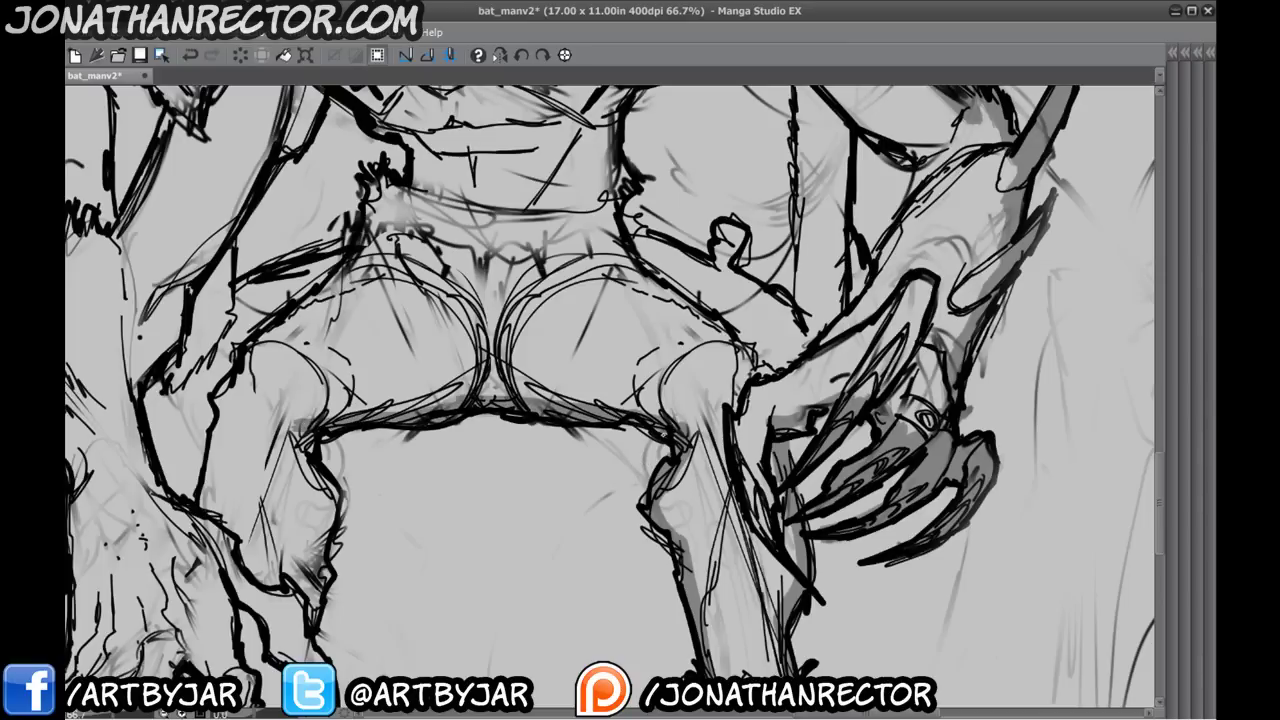
# - Shade the inner edge and foot of the leg behind the hanging arm, plus the hanging hand and the gaps between its claws
pyautogui.moveTo(340, 468); pyautogui.dragTo(663, 201)
pyautogui.moveTo(611, 285)
pyautogui.mouseDown()
pyautogui.moveTo(636, 350)
pyautogui.moveTo(619, 474)
pyautogui.moveTo(642, 268)
pyautogui.moveTo(657, 318)
pyautogui.moveTo(640, 336)
pyautogui.moveTo(630, 288)
pyautogui.moveTo(605, 405)
pyautogui.moveTo(634, 445)
pyautogui.moveTo(520, 476)
pyautogui.moveTo(392, 484)
pyautogui.moveTo(202, 470)
pyautogui.moveTo(300, 440)
pyautogui.moveTo(386, 442)
pyautogui.moveTo(352, 402)
pyautogui.moveTo(346, 366)
pyautogui.moveTo(360, 322)
pyautogui.moveTo(404, 302)
pyautogui.moveTo(415, 248)
pyautogui.mouseUp()
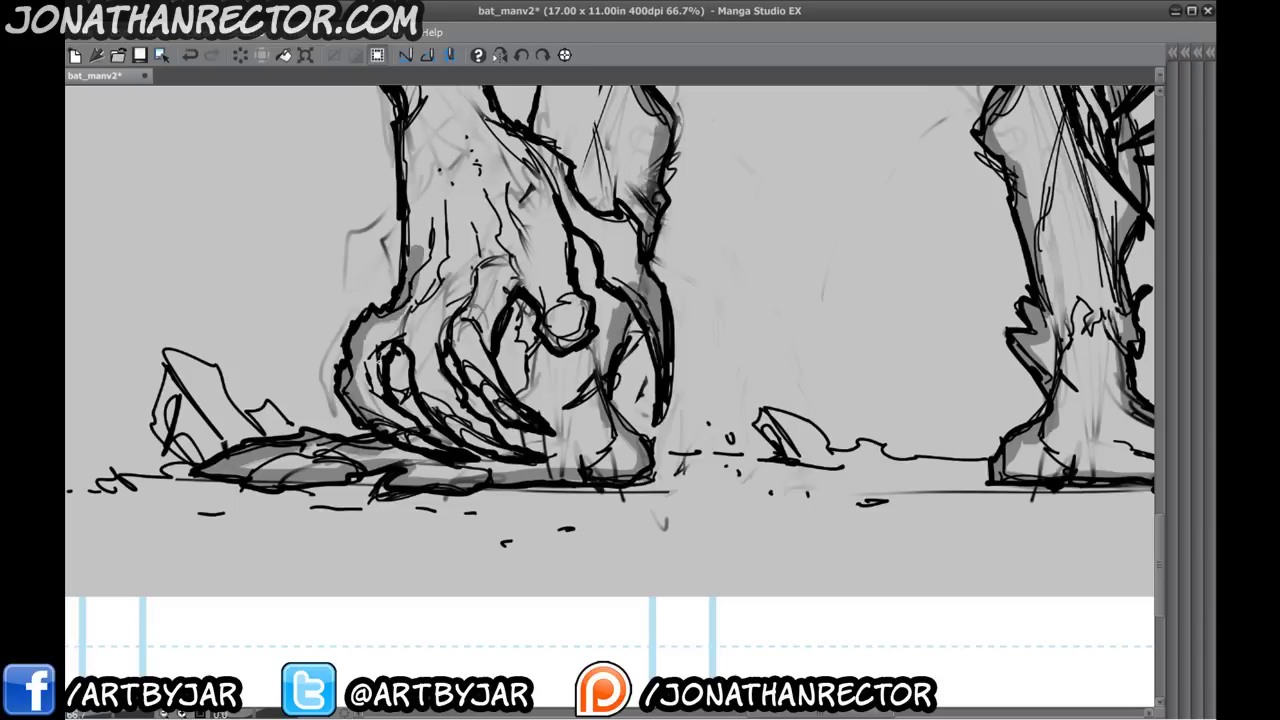
pyautogui.moveTo(378, 374); pyautogui.dragTo(398, 418)
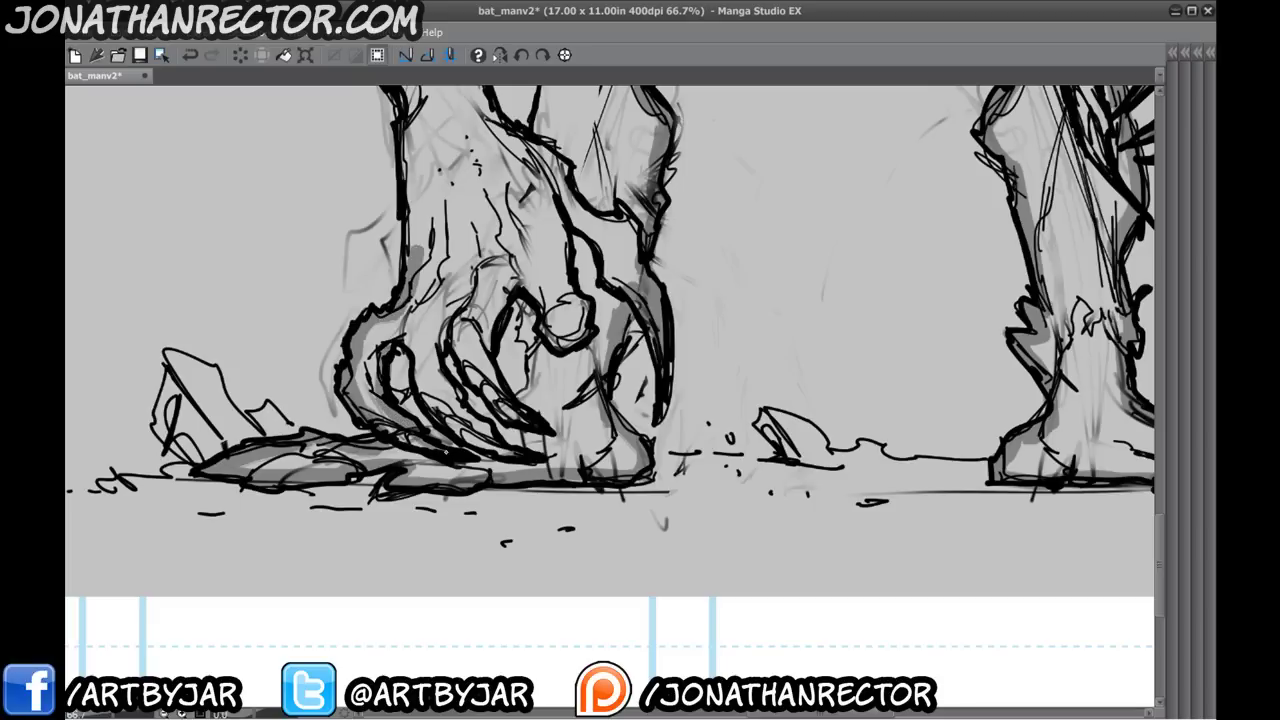
pyautogui.moveTo(438, 458); pyautogui.dragTo(400, 434)
pyautogui.moveTo(390, 340)
pyautogui.mouseDown()
pyautogui.moveTo(474, 443)
pyautogui.moveTo(434, 336)
pyautogui.moveTo(548, 436)
pyautogui.mouseUp()
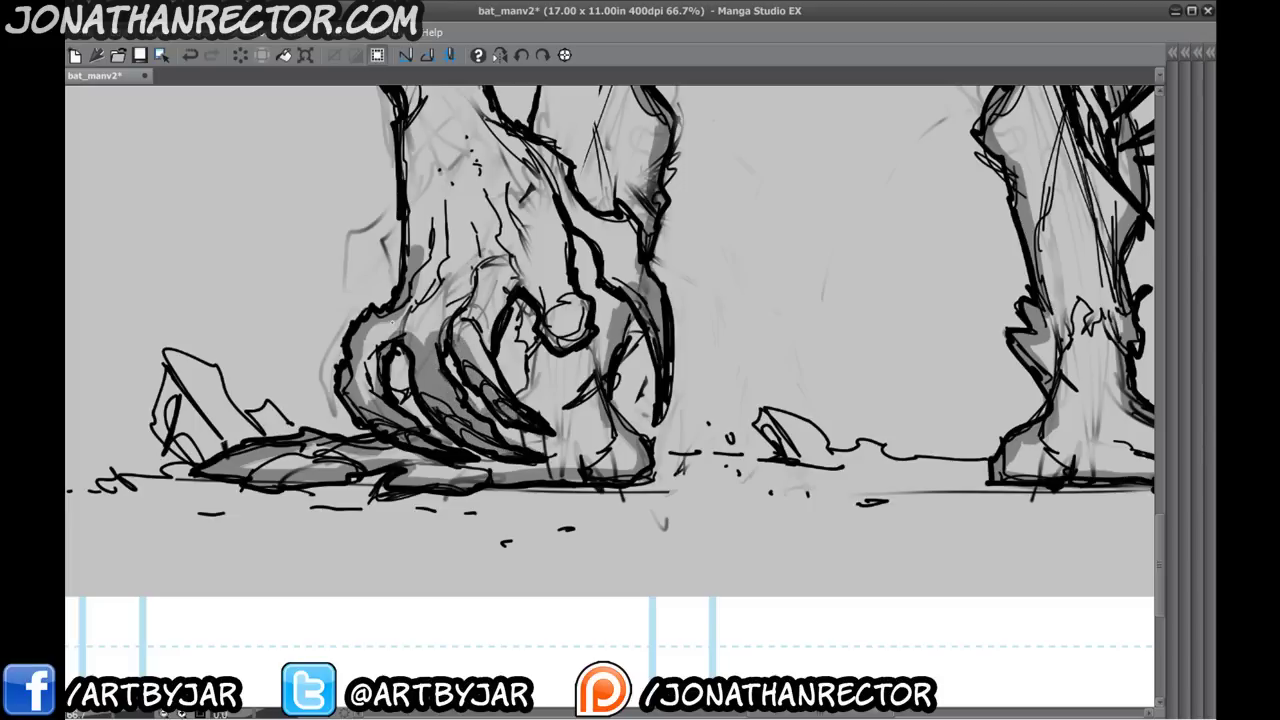
# - Paint mid-grey shadows in the gaps around the planted hand's claws and on the ankle behind them
pyautogui.moveTo(477, 352)
pyautogui.mouseDown()
pyautogui.moveTo(470, 325)
pyautogui.moveTo(521, 283)
pyautogui.moveTo(526, 389)
pyautogui.mouseUp()
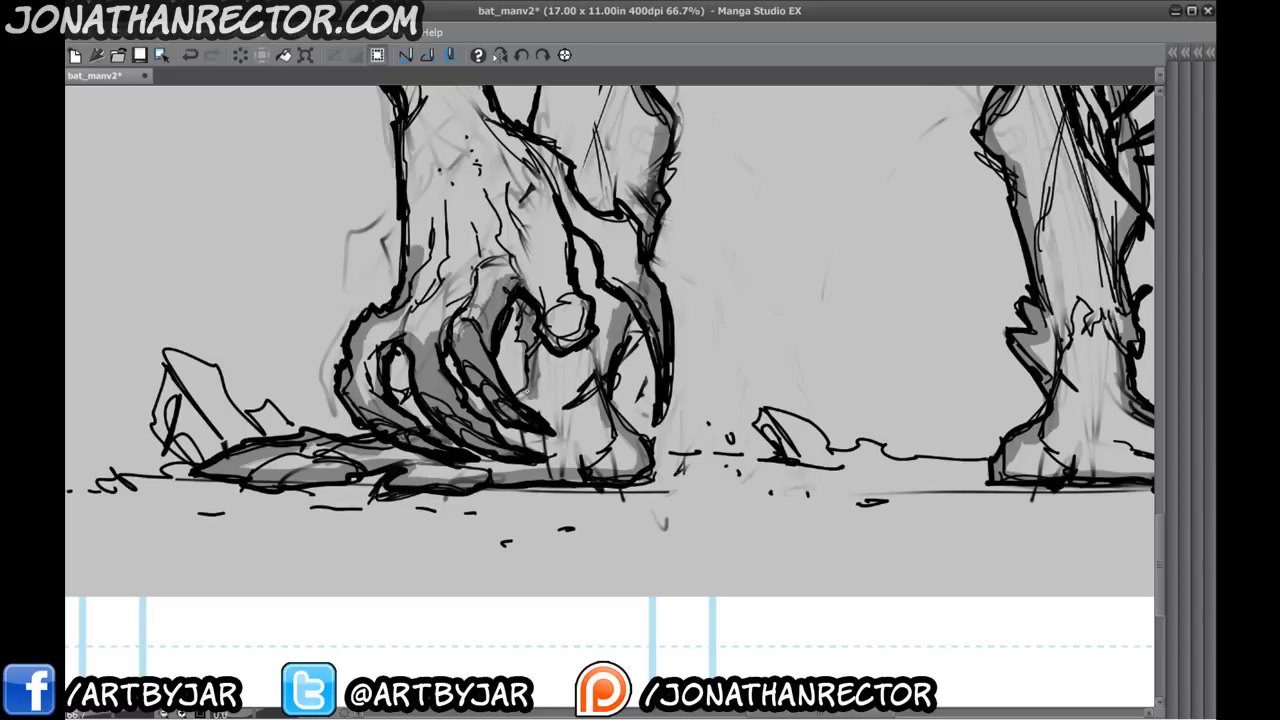
pyautogui.moveTo(453, 197); pyautogui.dragTo(461, 265)
pyautogui.moveTo(526, 341); pyautogui.dragTo(537, 440)
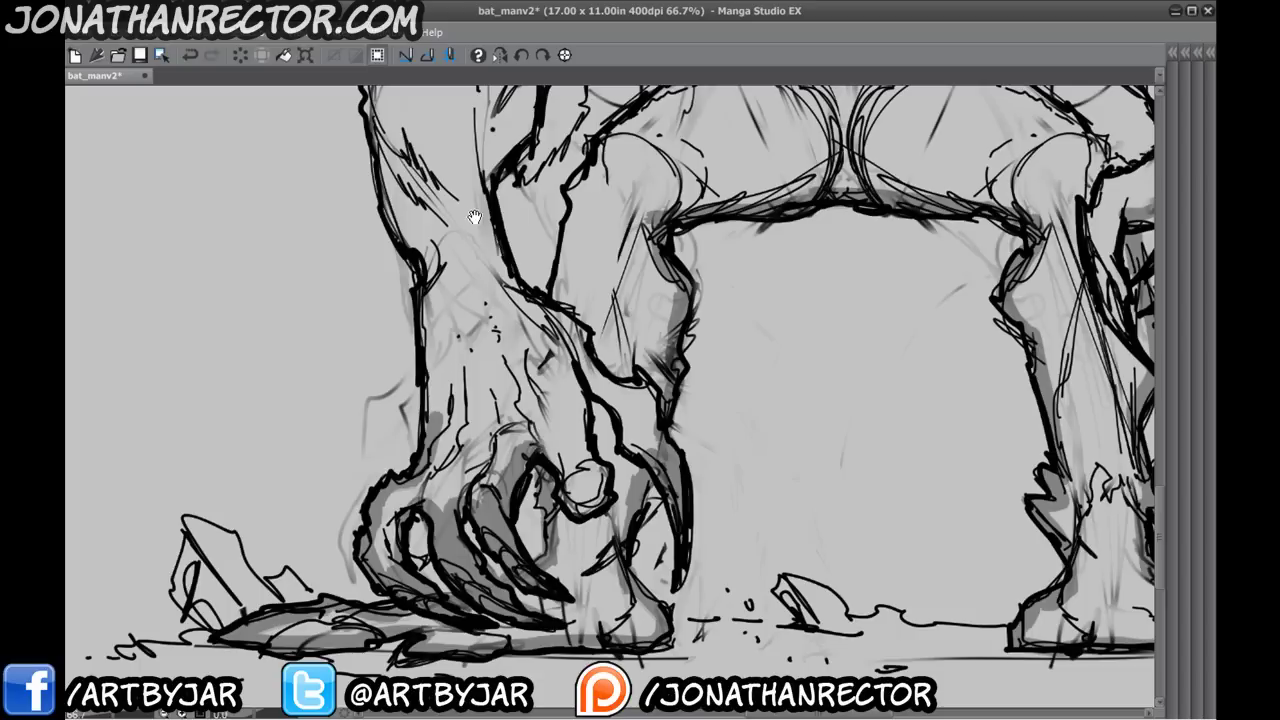
# - Shade the tip and edges of the smaller ear and the crown-side edge of the larger ear, undoing the last stroke
pyautogui.moveTo(429, 312); pyautogui.dragTo(469, 454)
pyautogui.moveTo(469, 558)
pyautogui.mouseDown()
pyautogui.moveTo(460, 395)
pyautogui.moveTo(402, 230)
pyautogui.moveTo(420, 195)
pyautogui.mouseUp()
pyautogui.moveTo(438, 159)
pyautogui.mouseDown()
pyautogui.moveTo(454, 374)
pyautogui.moveTo(523, 392)
pyautogui.moveTo(513, 492)
pyautogui.moveTo(486, 272)
pyautogui.mouseUp()
pyautogui.moveTo(486, 272)
pyautogui.mouseDown()
pyautogui.moveTo(509, 504)
pyautogui.moveTo(480, 488)
pyautogui.moveTo(470, 432)
pyautogui.moveTo(500, 326)
pyautogui.moveTo(612, 198)
pyautogui.mouseUp()
pyautogui.moveTo(565, 258); pyautogui.dragTo(497, 431)
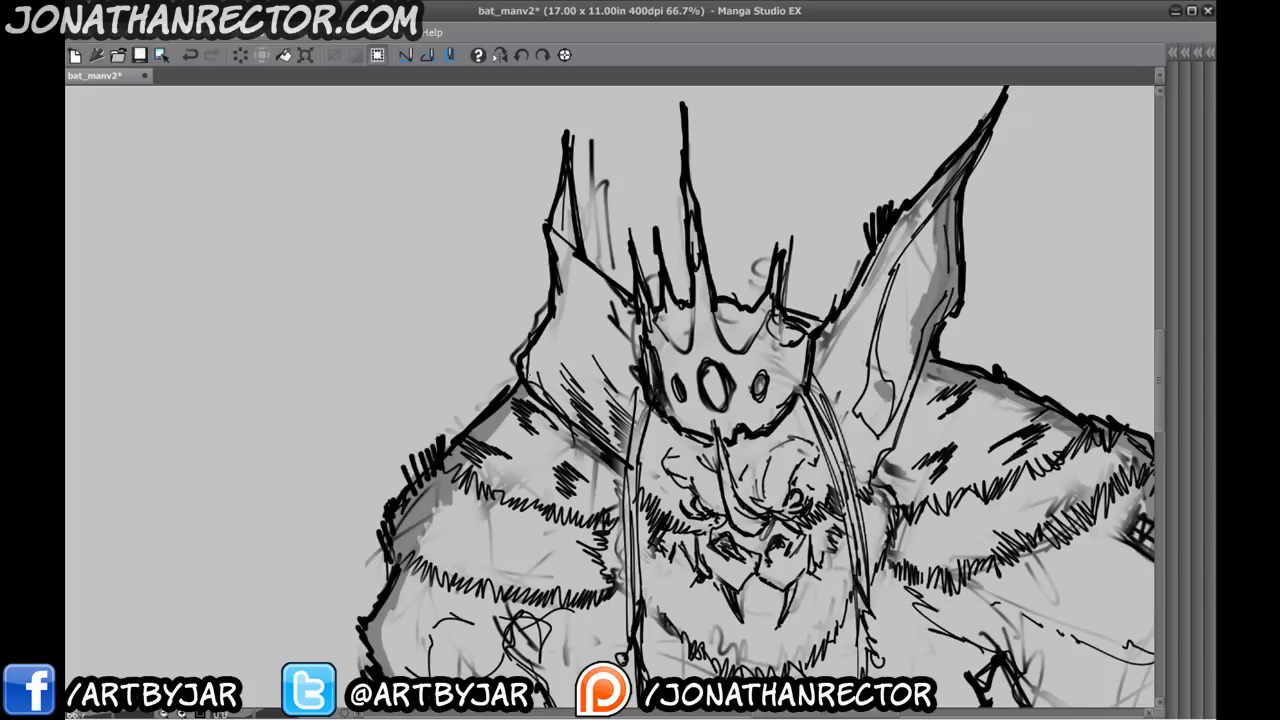
pyautogui.moveTo(530, 362)
pyautogui.mouseDown()
pyautogui.moveTo(560, 296)
pyautogui.moveTo(554, 214)
pyautogui.moveTo(568, 265)
pyautogui.moveTo(630, 312)
pyautogui.moveTo(702, 292)
pyautogui.moveTo(692, 195)
pyautogui.mouseUp()
pyautogui.moveTo(704, 308)
pyautogui.mouseDown()
pyautogui.moveTo(748, 312)
pyautogui.moveTo(772, 258)
pyautogui.mouseUp()
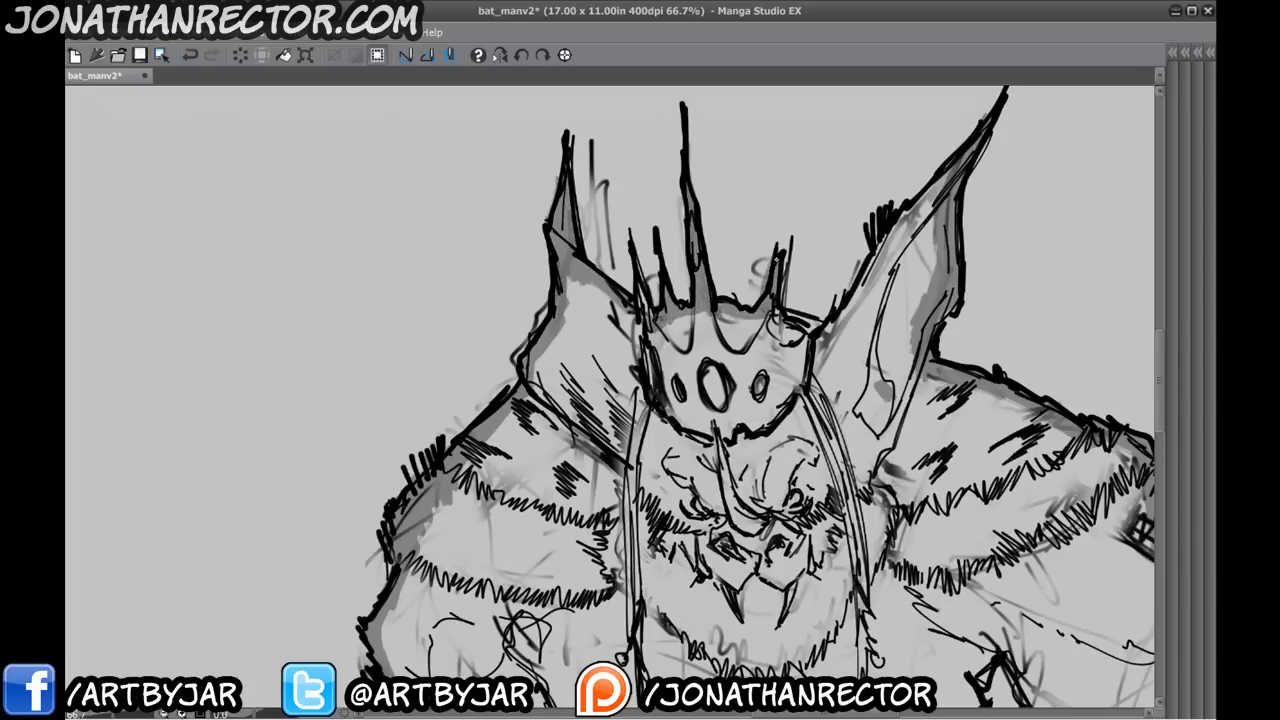
pyautogui.moveTo(808, 324)
pyautogui.mouseDown()
pyautogui.moveTo(832, 330)
pyautogui.moveTo(940, 190)
pyautogui.mouseUp()
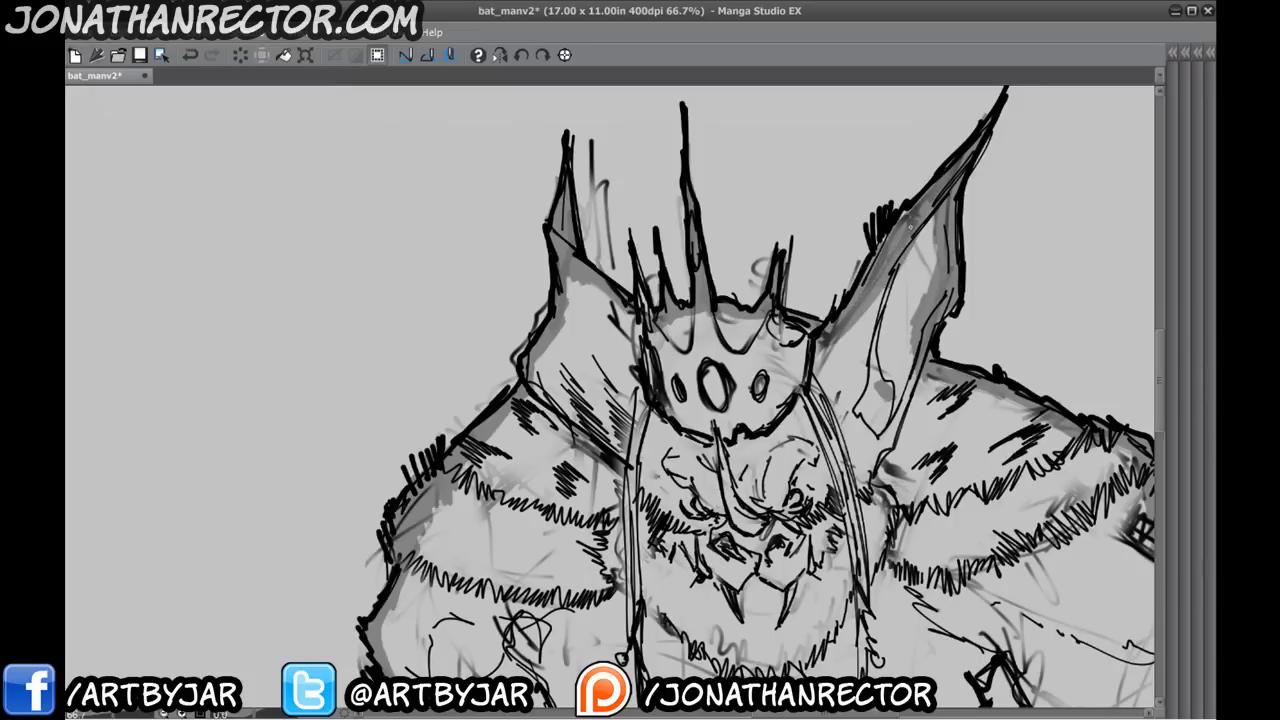
pyautogui.hotkey('ctrl', 'z')
# - Shade the outer edge of the leg behind the planted arm in mid-grey
pyautogui.moveTo(659, 410); pyautogui.dragTo(548, 192)
pyautogui.moveTo(463, 480); pyautogui.dragTo(450, 342)
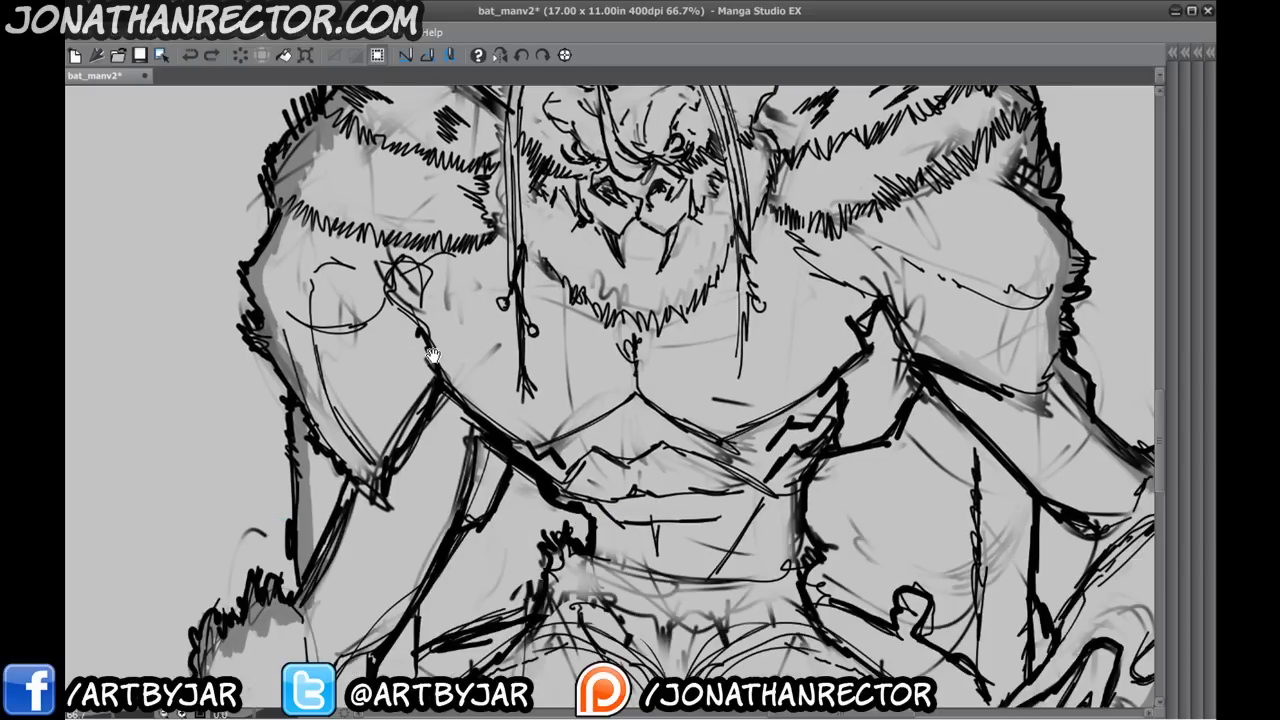
pyautogui.moveTo(354, 521); pyautogui.dragTo(513, 224)
pyautogui.moveTo(482, 340); pyautogui.dragTo(508, 277)
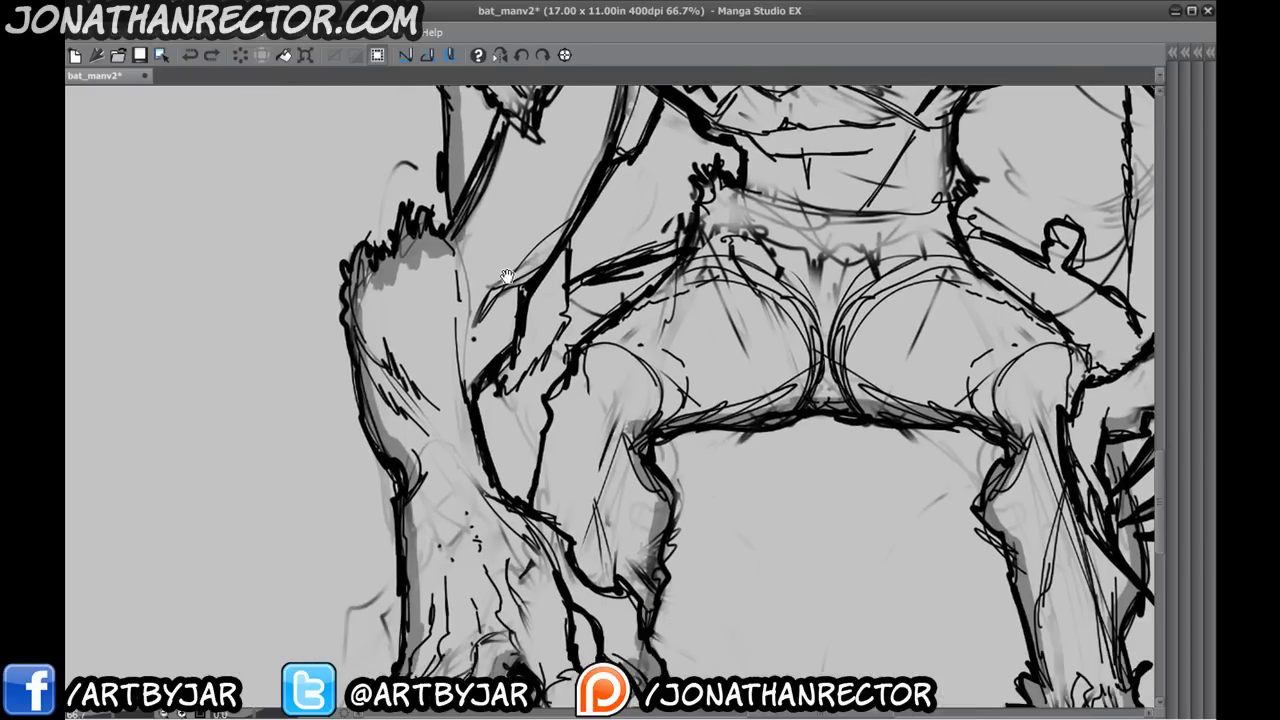
pyautogui.moveTo(470, 527); pyautogui.dragTo(442, 422)
pyautogui.moveTo(526, 342); pyautogui.dragTo(508, 406)
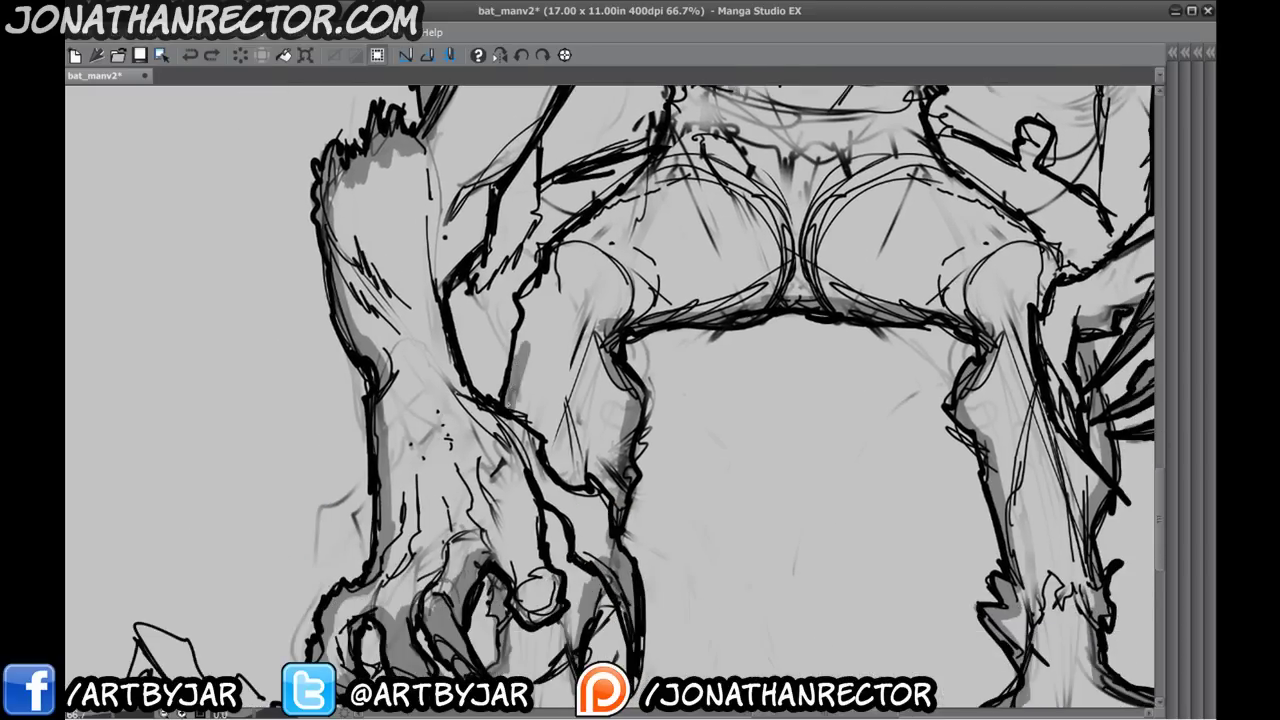
pyautogui.moveTo(438, 298); pyautogui.dragTo(468, 407)
pyautogui.moveTo(436, 278)
pyautogui.mouseDown()
pyautogui.moveTo(445, 364)
pyautogui.moveTo(441, 347)
pyautogui.mouseUp()
pyautogui.moveTo(435, 285); pyautogui.dragTo(447, 441)
# - Continue the mid-grey edging along the thigh and the planted arm's fur, and around the small knob beside the opposite hip
pyautogui.moveTo(457, 442)
pyautogui.mouseDown()
pyautogui.moveTo(458, 426)
pyautogui.moveTo(538, 384)
pyautogui.moveTo(549, 362)
pyautogui.mouseUp()
pyautogui.moveTo(553, 350); pyautogui.dragTo(596, 367)
pyautogui.moveTo(609, 373)
pyautogui.mouseDown()
pyautogui.moveTo(537, 457)
pyautogui.moveTo(538, 509)
pyautogui.mouseUp()
pyautogui.moveTo(514, 462); pyautogui.dragTo(447, 626)
pyautogui.moveTo(556, 428); pyautogui.dragTo(285, 285)
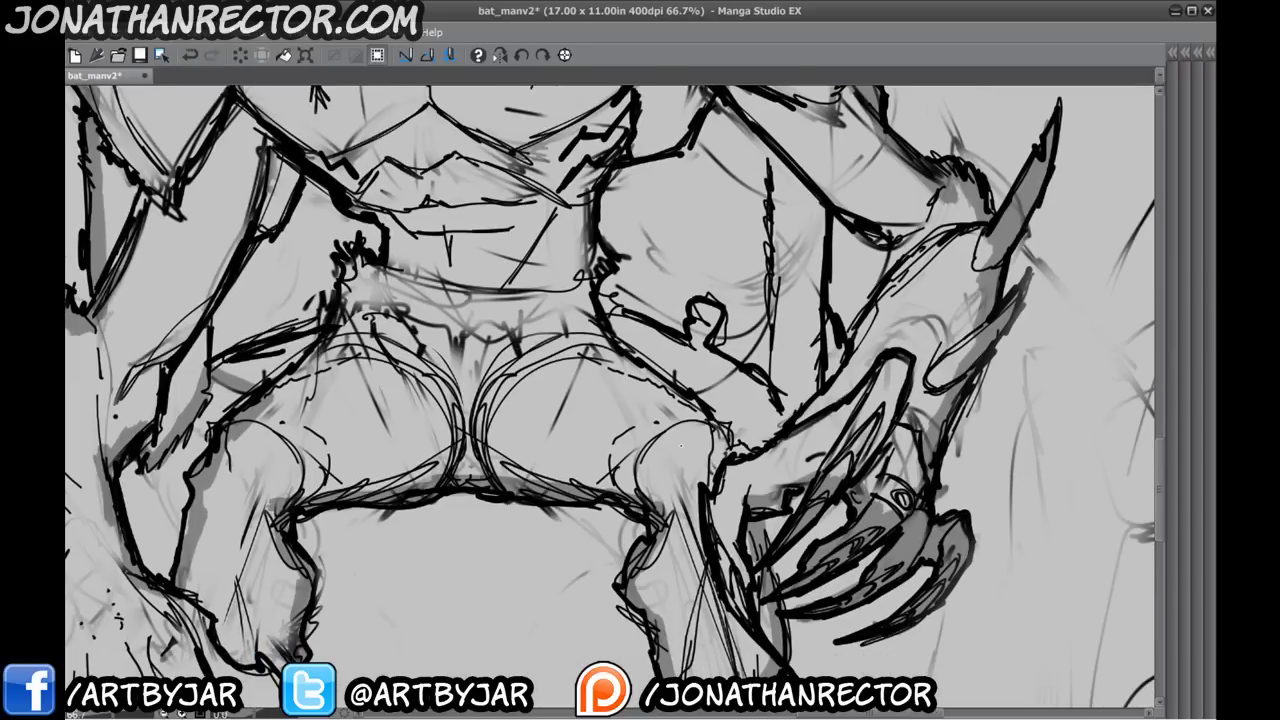
pyautogui.moveTo(735, 450)
pyautogui.mouseDown()
pyautogui.moveTo(615, 355)
pyautogui.moveTo(585, 295)
pyautogui.moveTo(740, 316)
pyautogui.moveTo(720, 348)
pyautogui.moveTo(768, 378)
pyautogui.moveTo(790, 450)
pyautogui.moveTo(745, 468)
pyautogui.mouseUp()
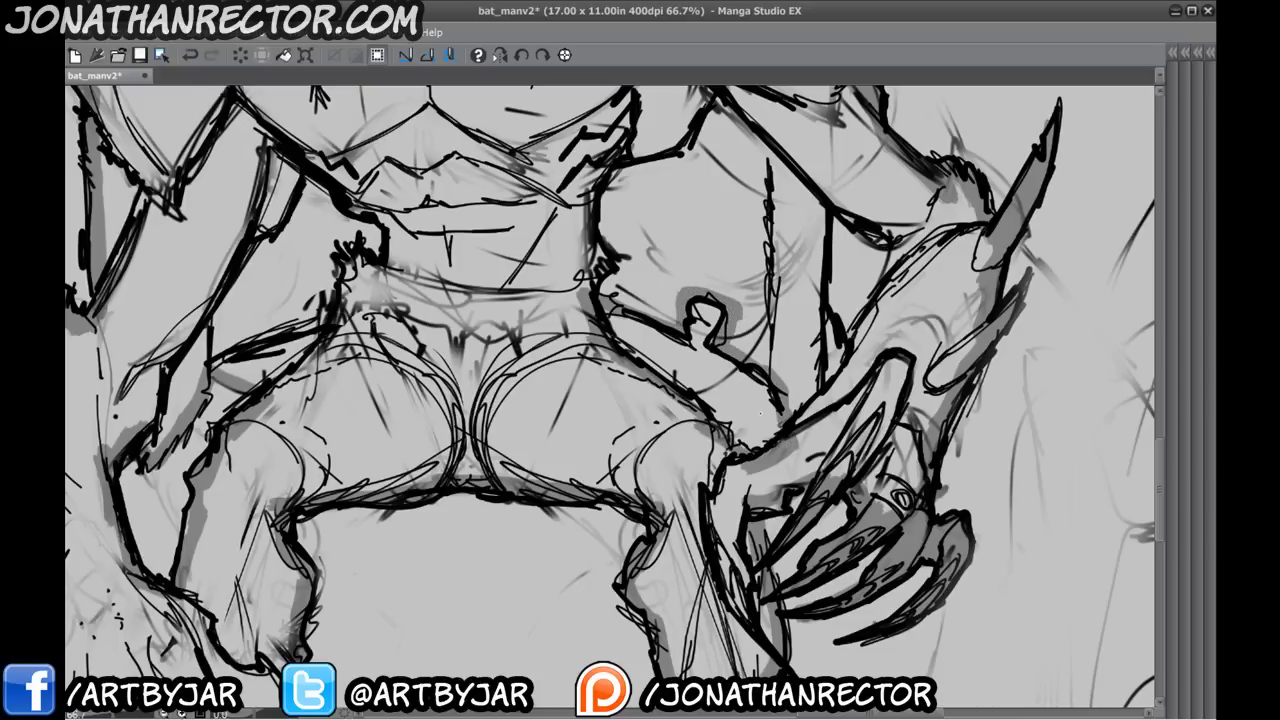
# - Auto-select the monster's enclosed interior from Layer 4, fill it with mid-grey and clear the selection
pyautogui.press('Tab')
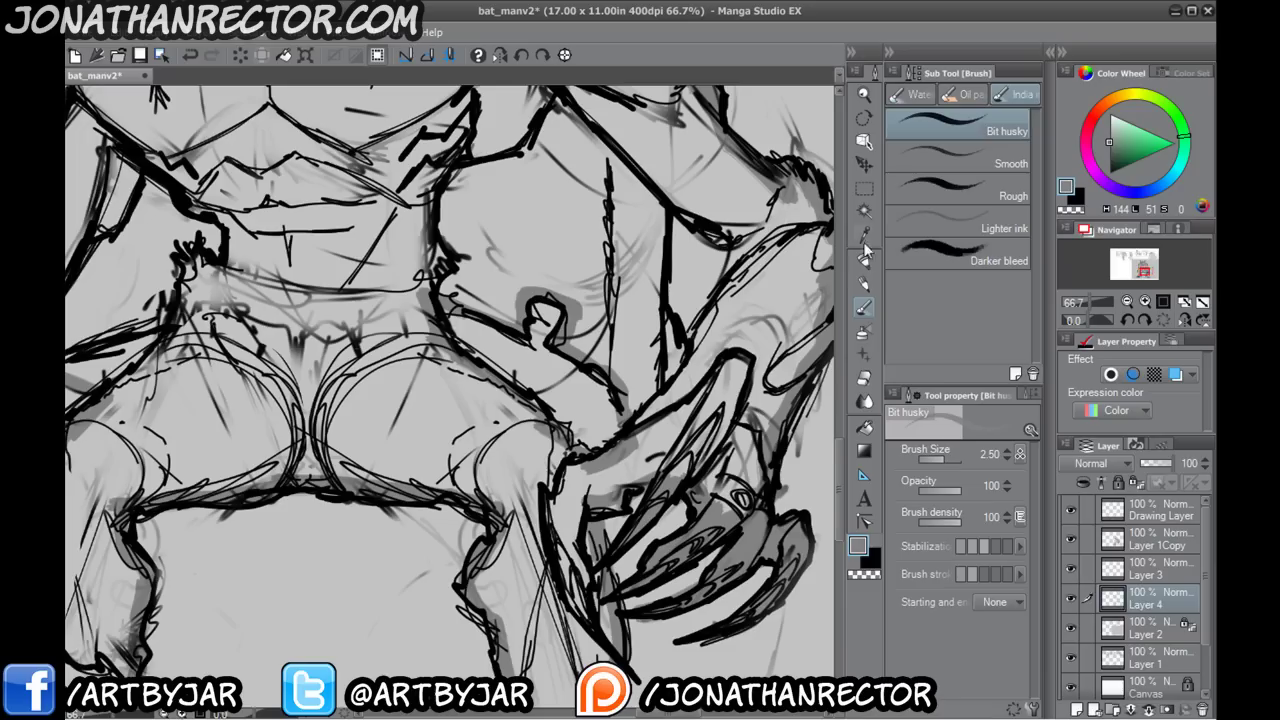
pyautogui.click(865, 213)
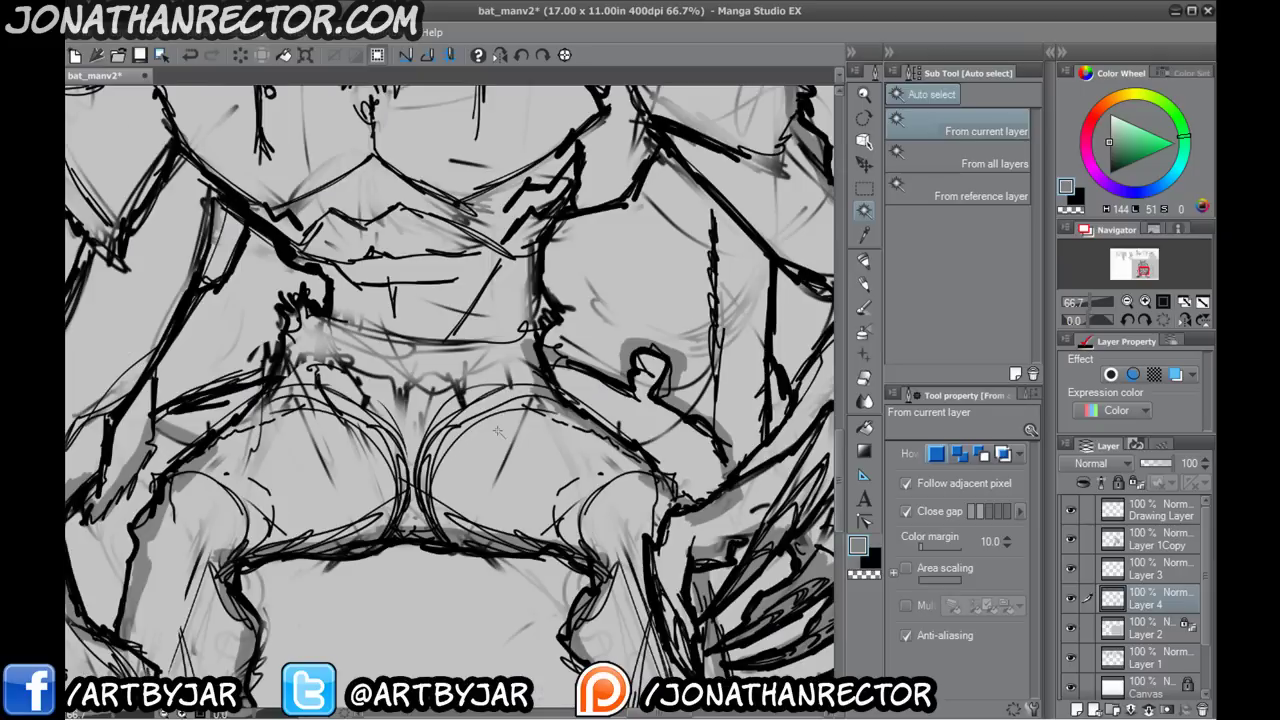
pyautogui.click(499, 433)
pyautogui.scroll(-4, 428, 583)
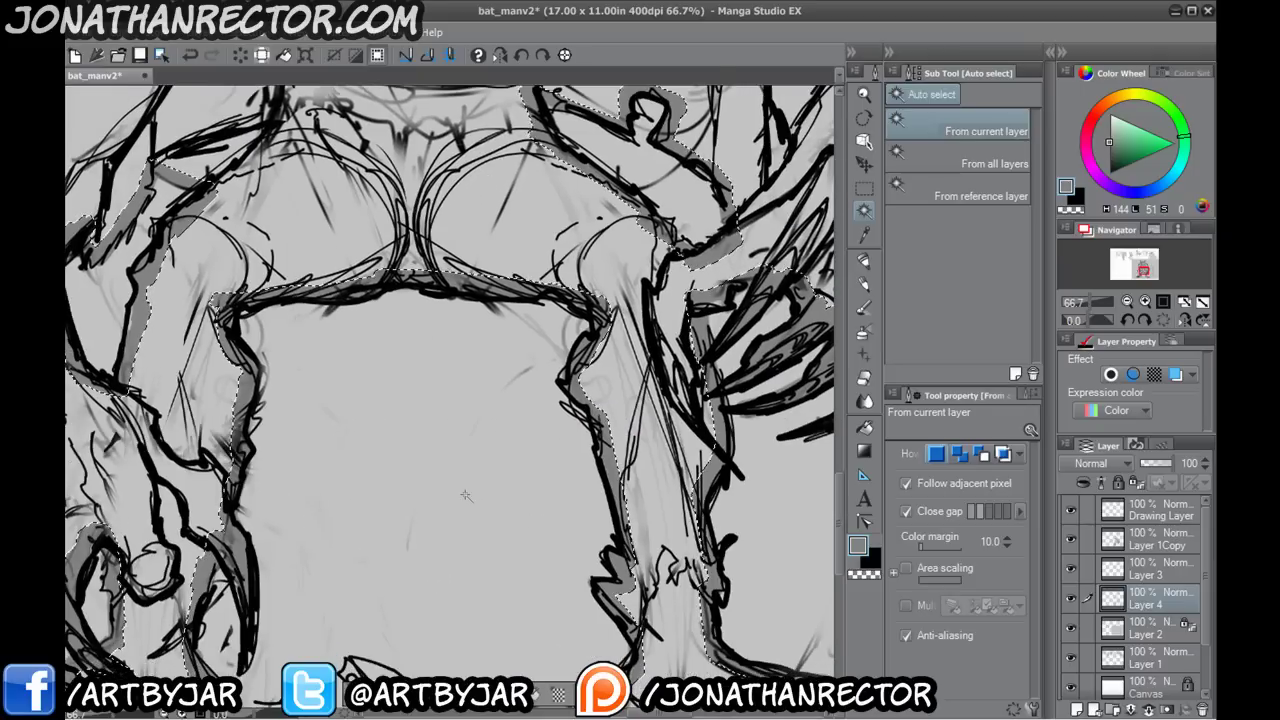
pyautogui.hotkey('alt', 'Delete')
pyautogui.hotkey('ctrl', 'd')
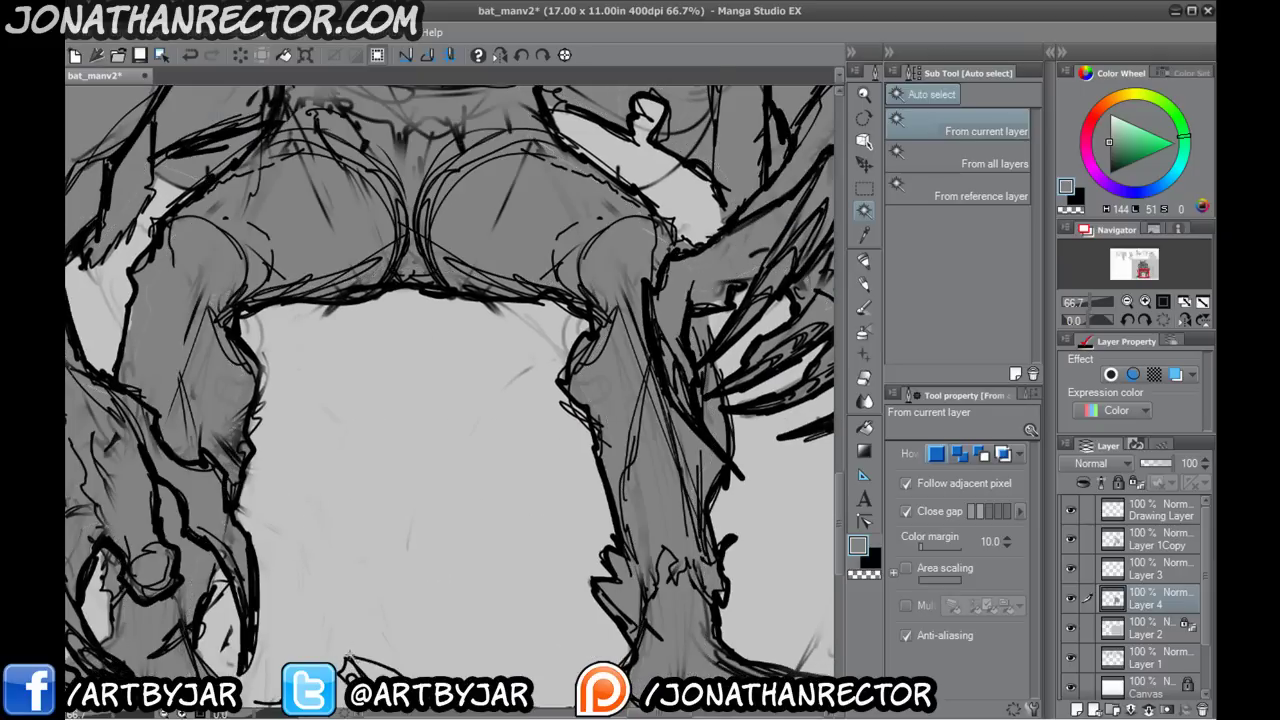
# - Erase the grey fill from the gap between the planted arm and the thigh with the Softer eraser at size 2.00
pyautogui.moveTo(315, 583); pyautogui.dragTo(568, 599)
pyautogui.moveTo(571, 423); pyautogui.dragTo(490, 620)
pyautogui.moveTo(447, 306); pyautogui.dragTo(305, 509)
pyautogui.scroll(-2, 188, 303)
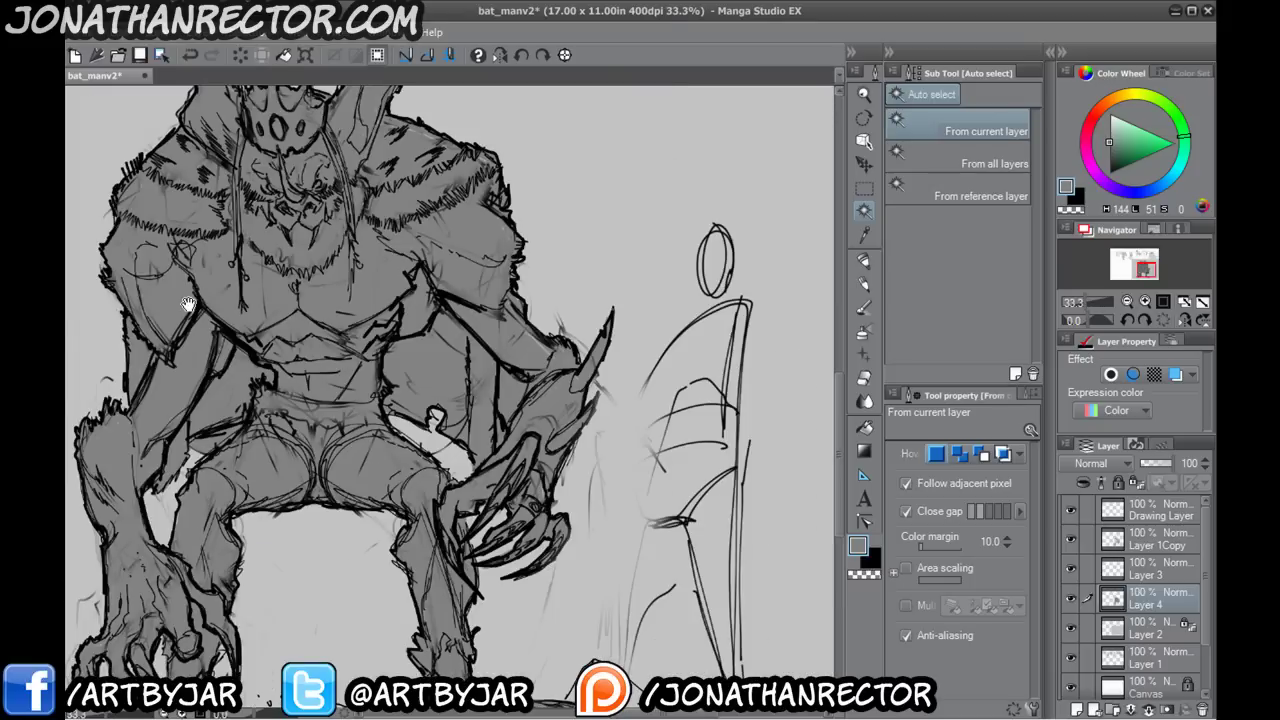
pyautogui.moveTo(188, 305); pyautogui.dragTo(338, 340)
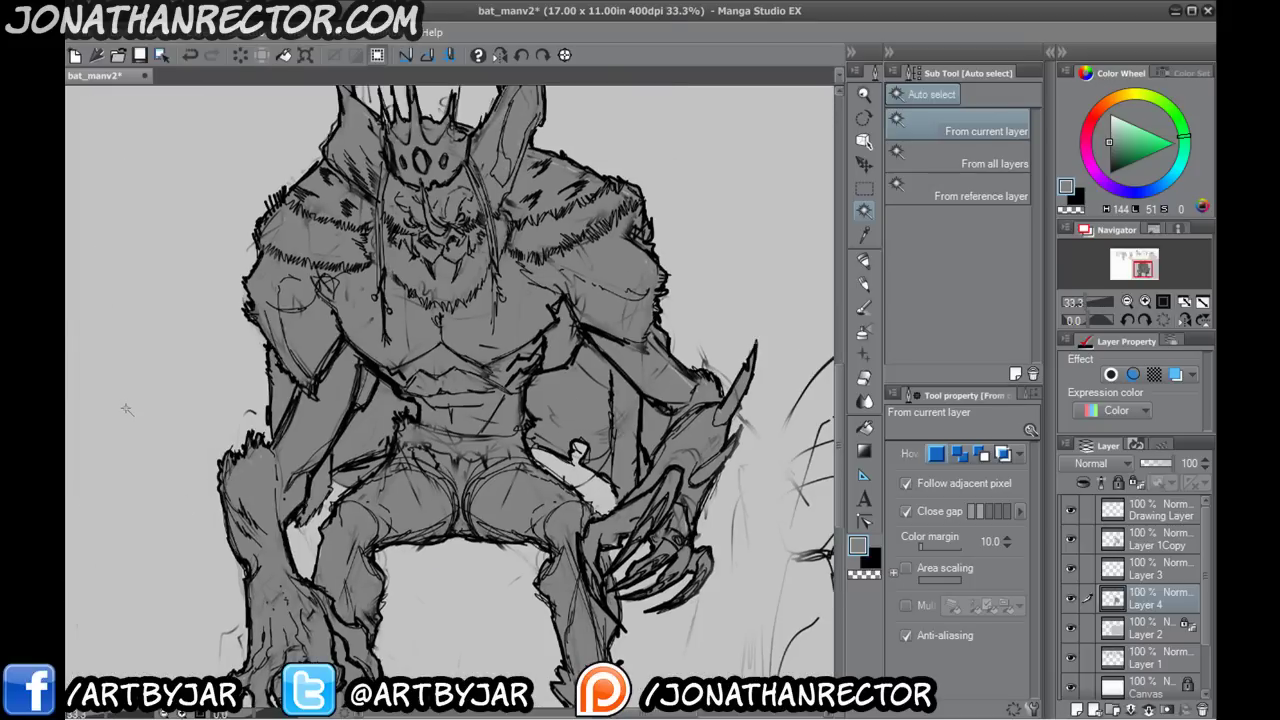
pyautogui.scroll(1, 126, 409)
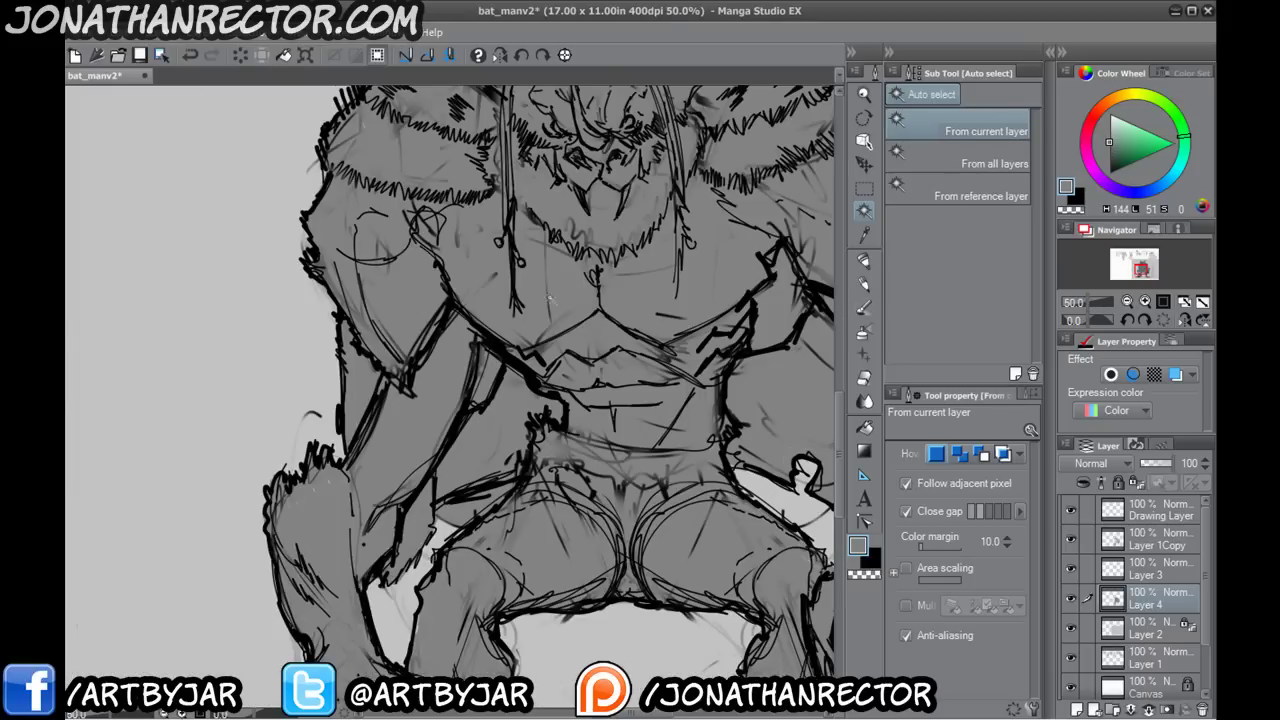
pyautogui.press('e')
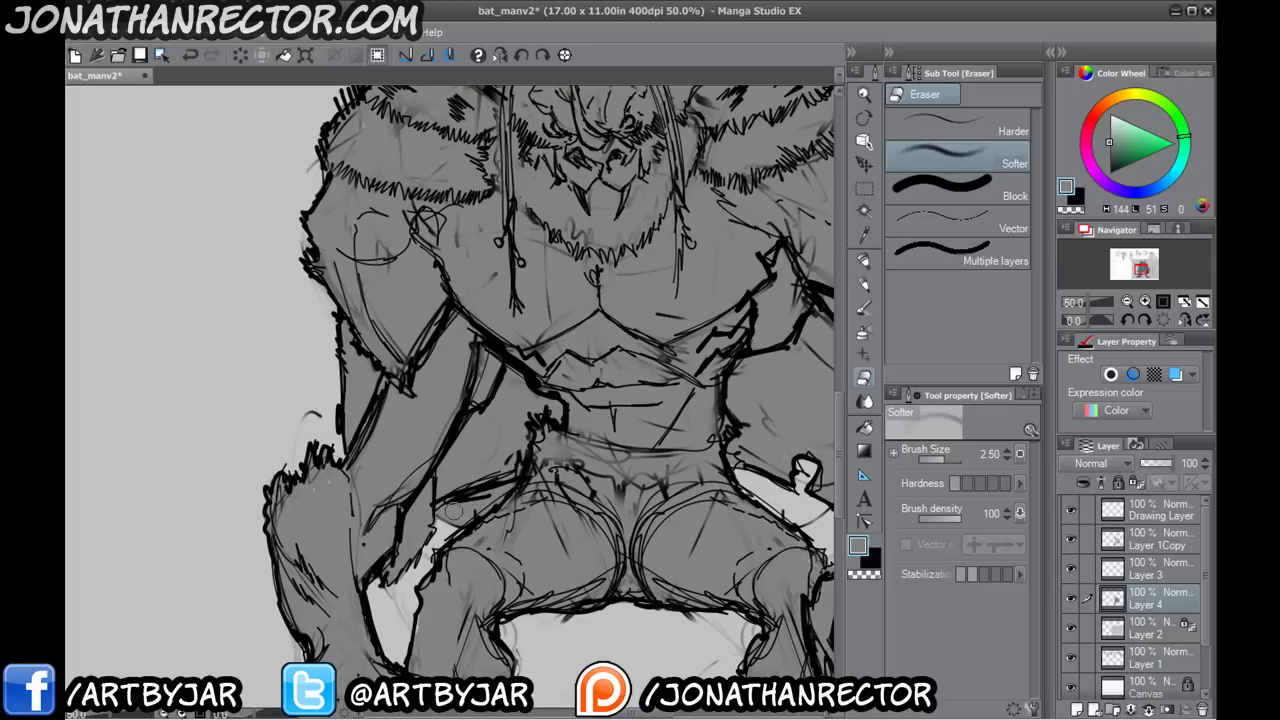
pyautogui.moveTo(464, 515)
pyautogui.mouseDown()
pyautogui.moveTo(495, 490)
pyautogui.moveTo(460, 512)
pyautogui.moveTo(477, 496)
pyautogui.mouseUp()
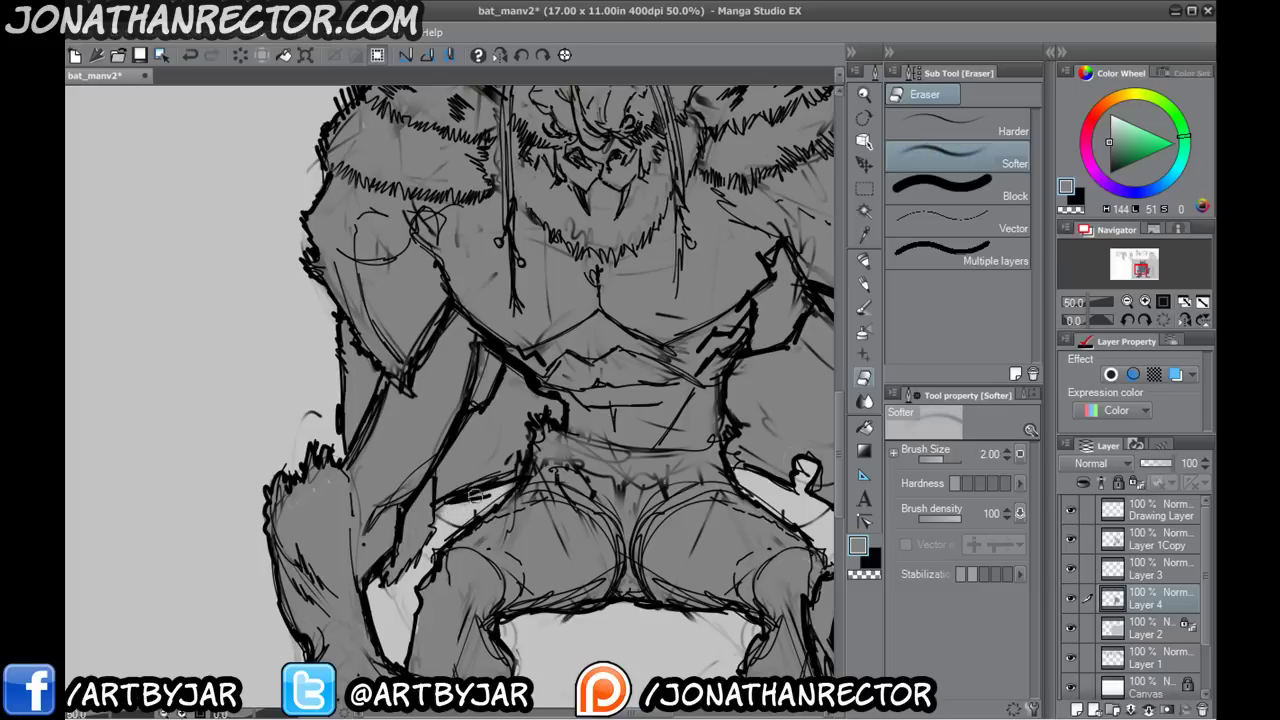
pyautogui.scroll(-1, 202, 316)
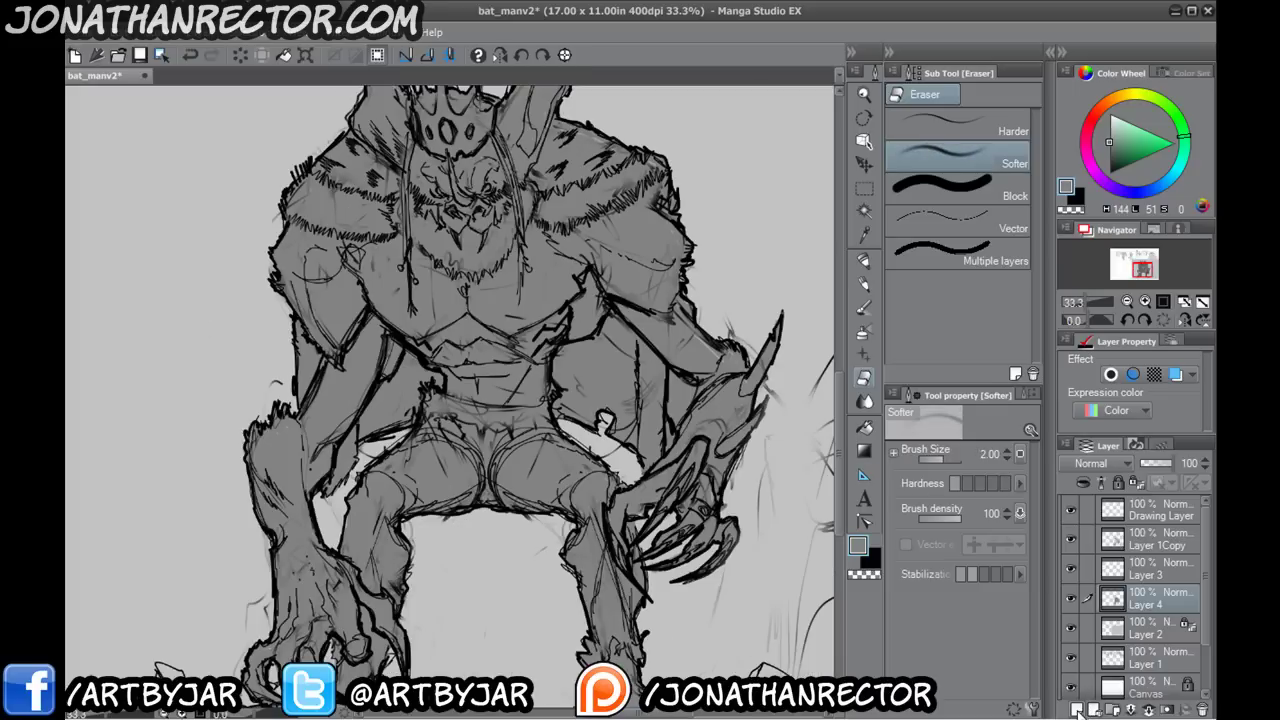
# - Add a new layer above the grey body fill and set its blending mode to Multiply
pyautogui.click(1077, 709)
pyautogui.click(1090, 463)
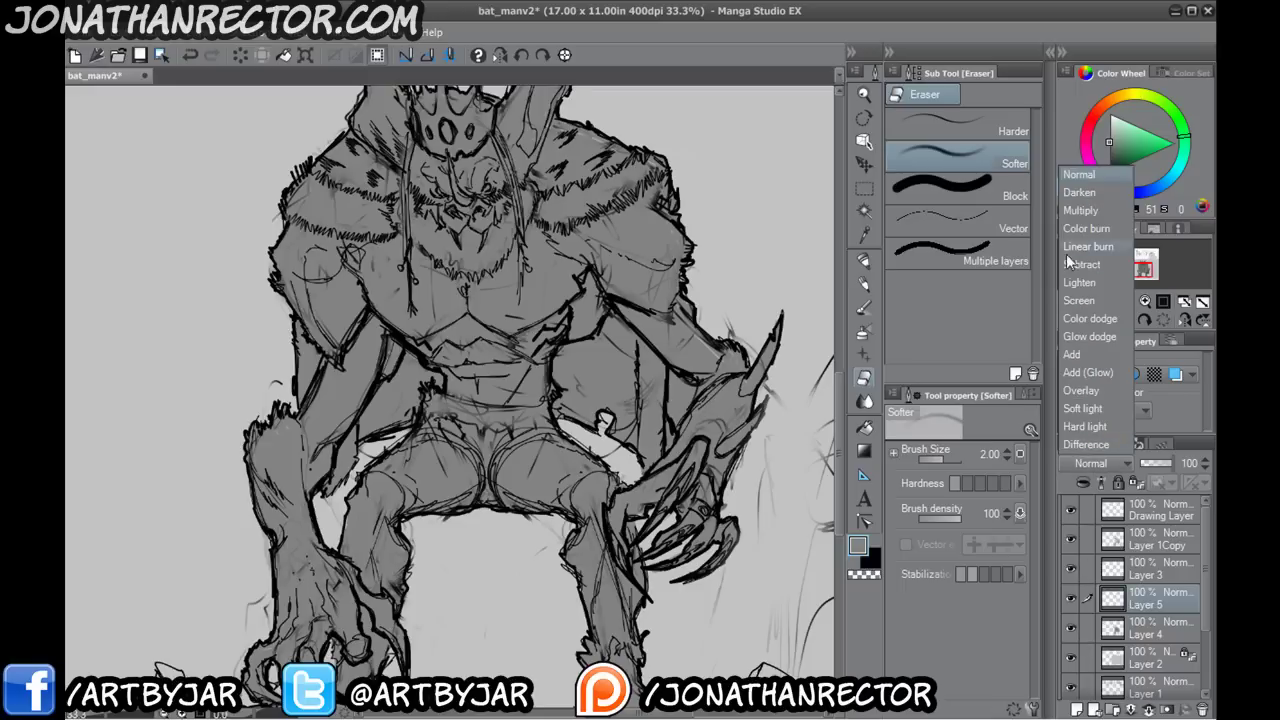
pyautogui.click(1078, 210)
pyautogui.scroll(2, 515, 460)
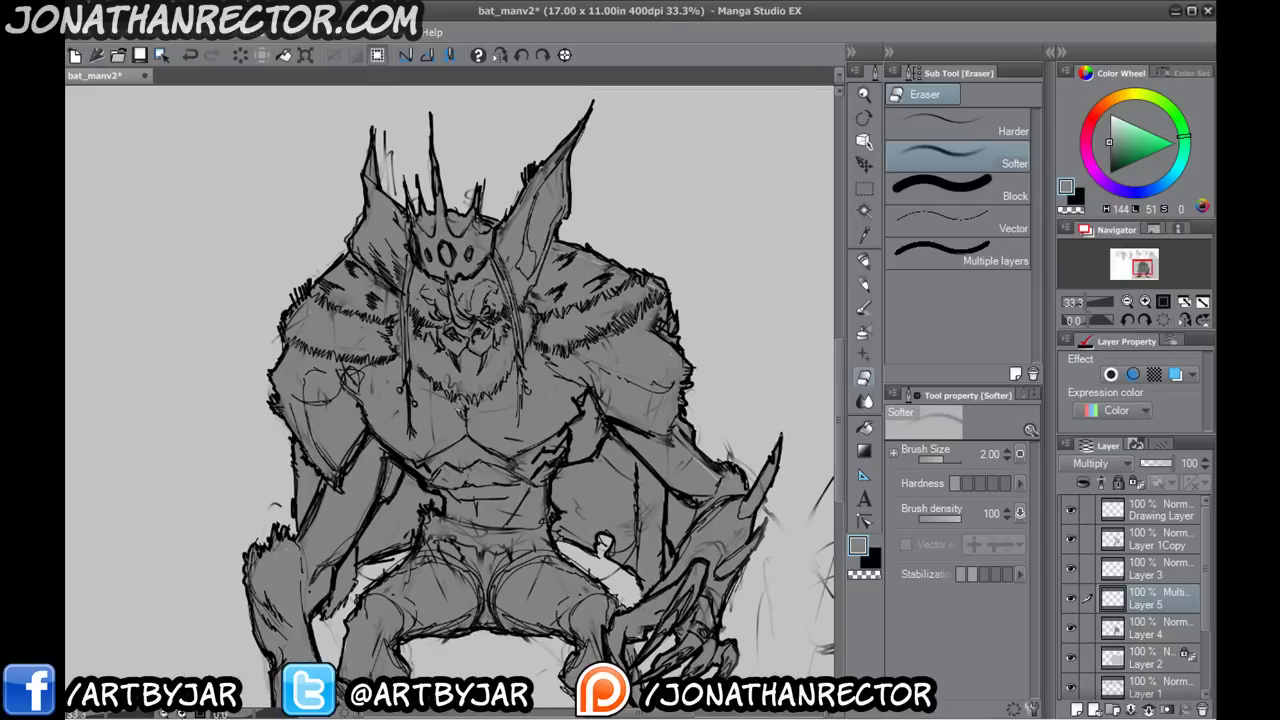
# - Set up the Rough brush at size 5.00 with a neutral grey of luminosity 60, undoing each test stroke
pyautogui.press('b')
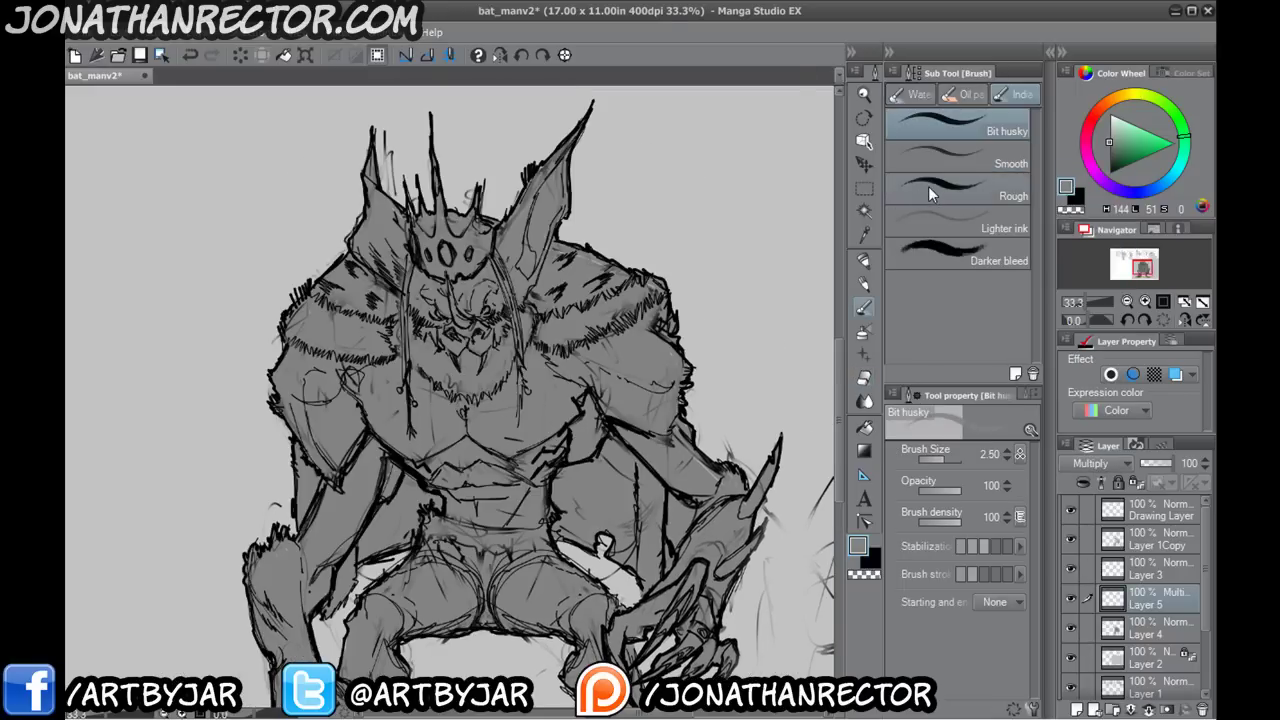
pyautogui.click(928, 186)
pyautogui.press(']')
pyautogui.moveTo(450, 350)
pyautogui.mouseDown()
pyautogui.moveTo(418, 396)
pyautogui.moveTo(388, 404)
pyautogui.mouseUp()
pyautogui.hotkey('ctrl', 'z')
pyautogui.click(1108, 124)
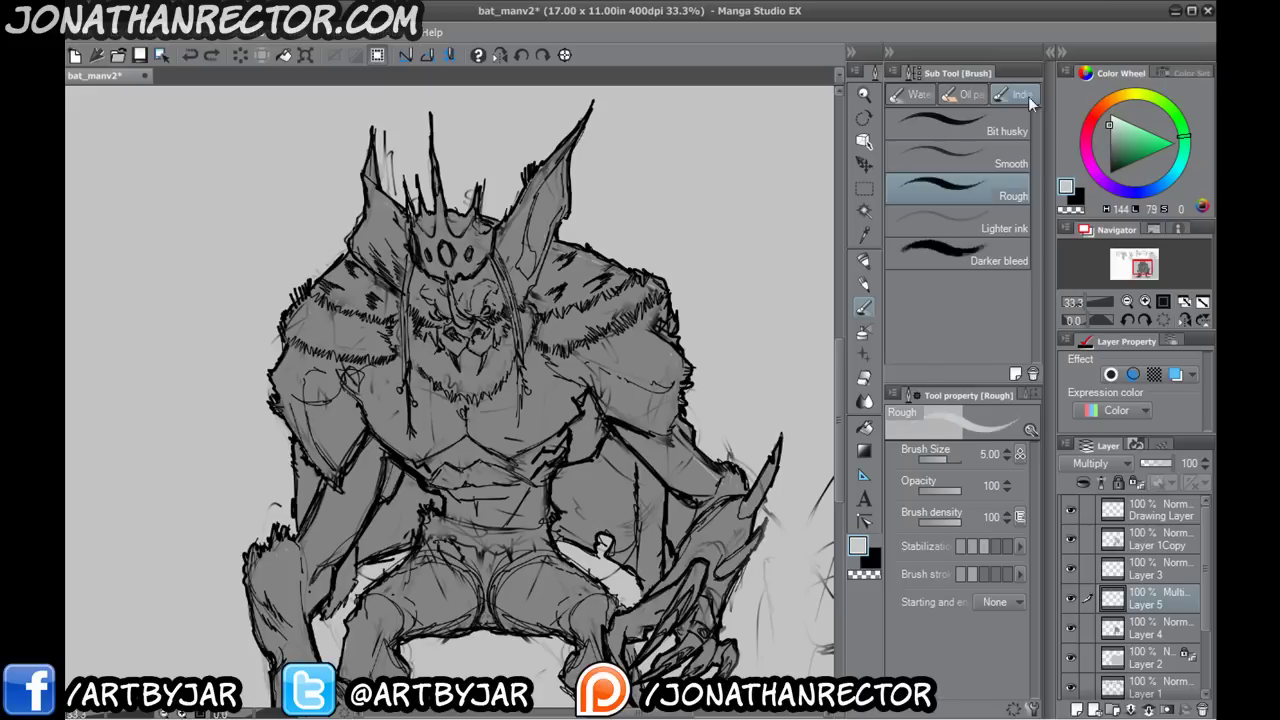
pyautogui.moveTo(458, 340)
pyautogui.mouseDown()
pyautogui.moveTo(430, 382)
pyautogui.moveTo(450, 384)
pyautogui.mouseUp()
pyautogui.hotkey('ctrl', 'z')
pyautogui.click(1109, 136)
pyautogui.moveTo(408, 342)
pyautogui.mouseDown()
pyautogui.moveTo(439, 384)
pyautogui.moveTo(381, 305)
pyautogui.moveTo(507, 355)
pyautogui.moveTo(369, 427)
pyautogui.mouseUp()
pyautogui.hotkey('ctrl', 'z')
# - Shade the crown's lower rim, around its gems and the inner back wall behind its spikes on the Multiply layer
pyautogui.scroll(1, 232, 290)
pyautogui.moveTo(399, 350); pyautogui.dragTo(417, 366)
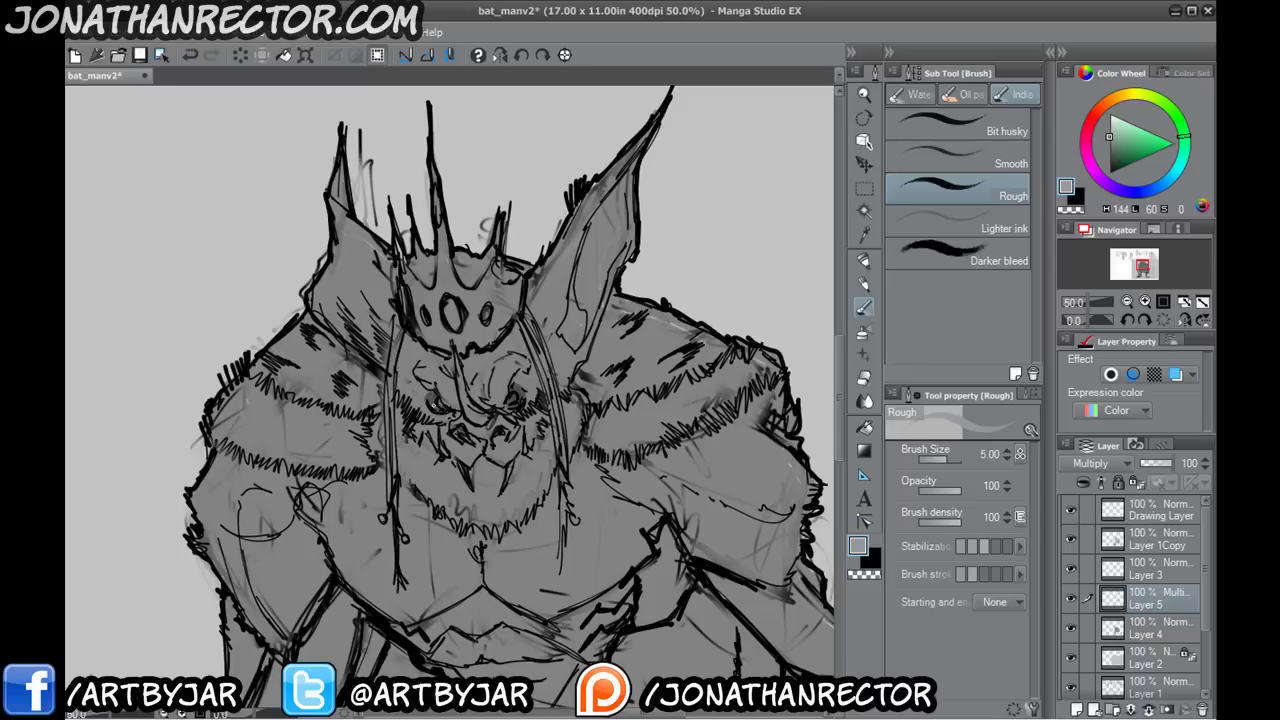
pyautogui.moveTo(403, 342); pyautogui.dragTo(415, 343)
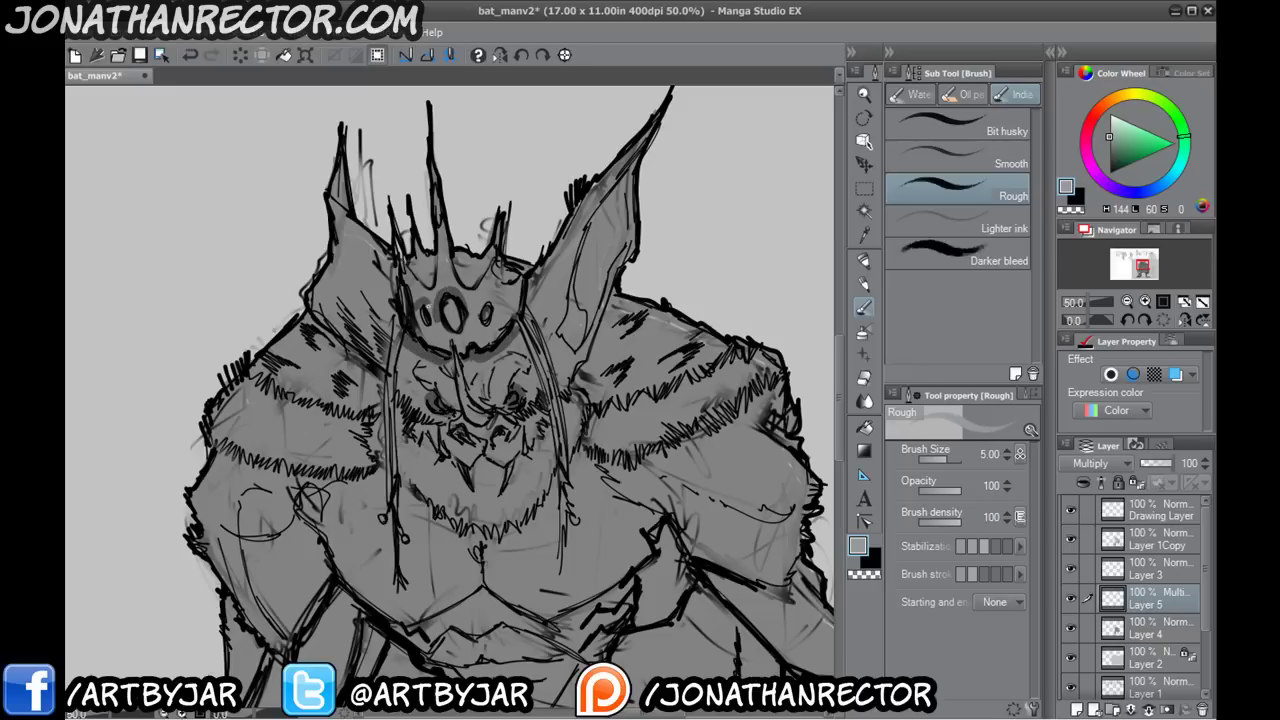
pyautogui.moveTo(477, 300); pyautogui.dragTo(486, 314)
pyautogui.moveTo(424, 271); pyautogui.dragTo(412, 216)
pyautogui.moveTo(456, 286); pyautogui.dragTo(494, 236)
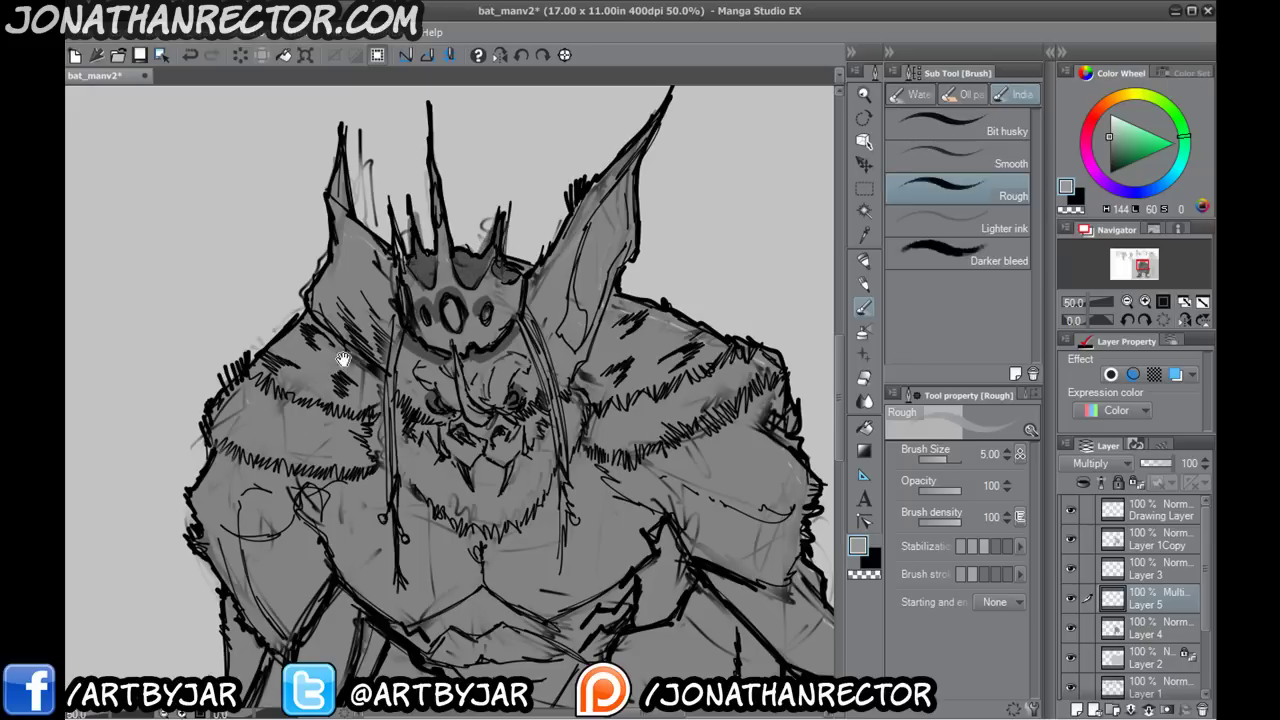
# - Shade the brow beneath the crown, the crown's spikes and the side of the face along the hanging cord
pyautogui.moveTo(343, 360); pyautogui.dragTo(409, 332)
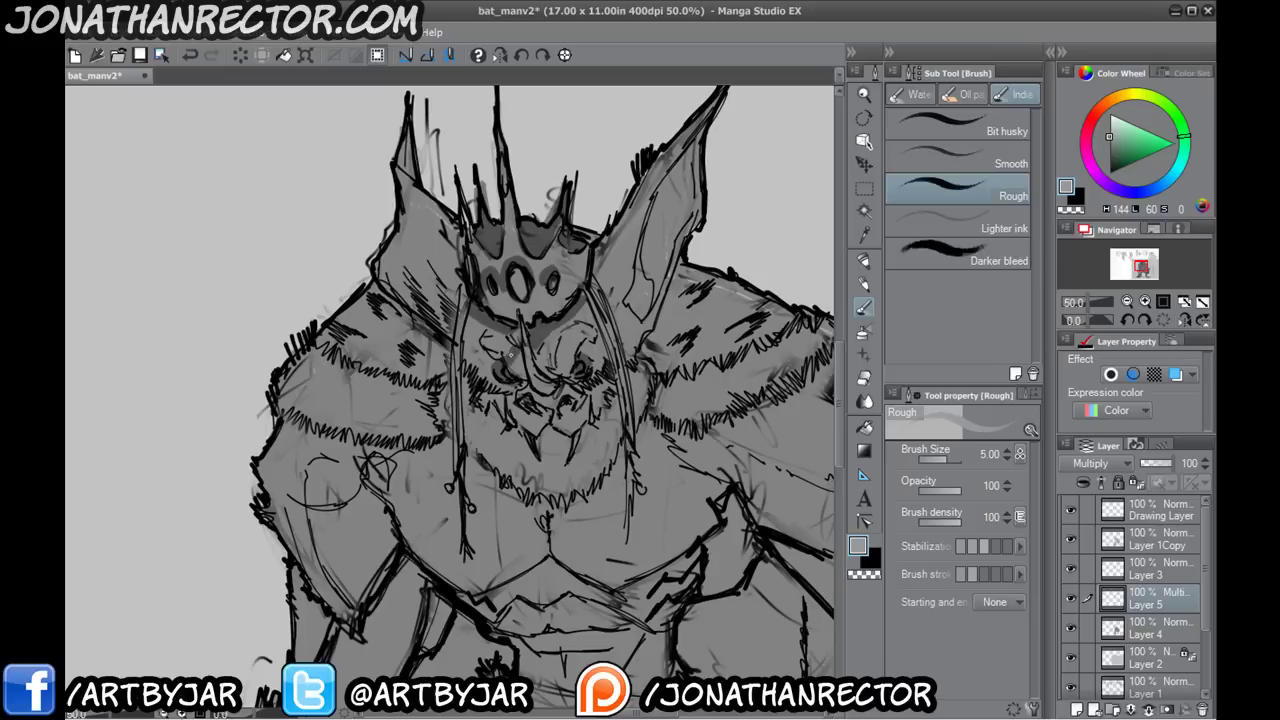
pyautogui.moveTo(510, 353); pyautogui.dragTo(476, 341)
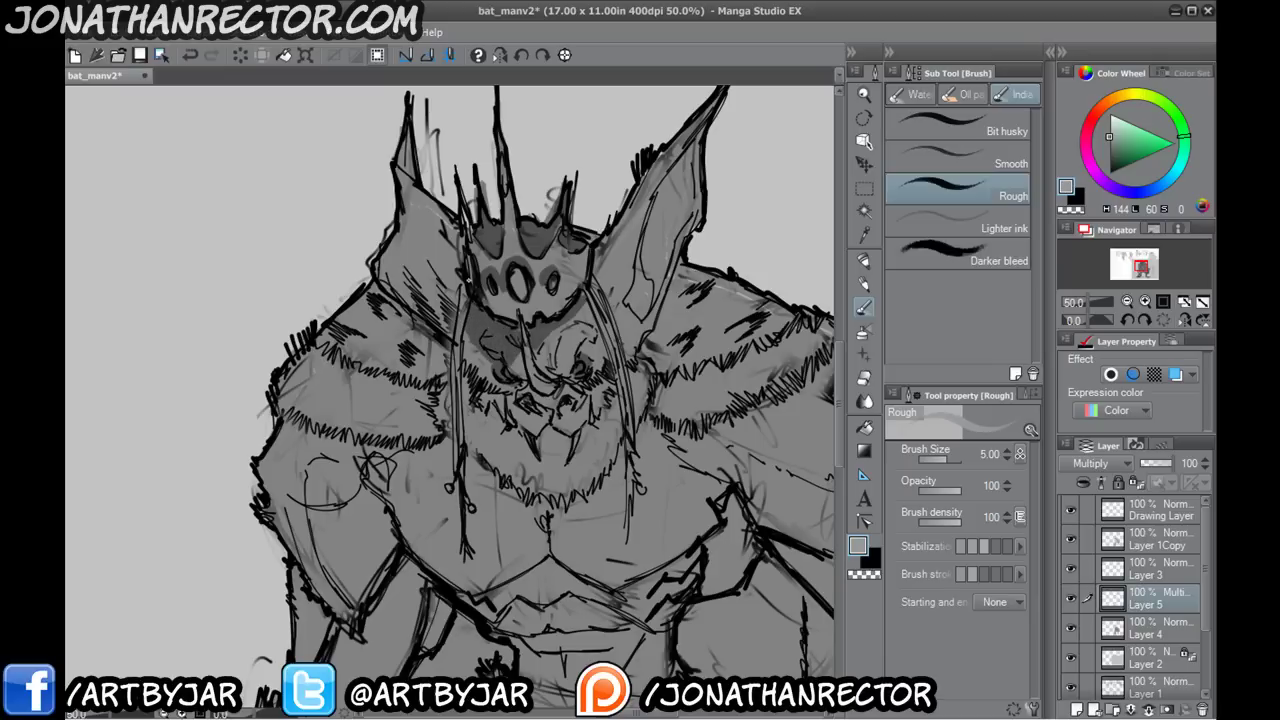
pyautogui.moveTo(534, 218); pyautogui.dragTo(532, 140)
pyautogui.scroll(2, 462, 312)
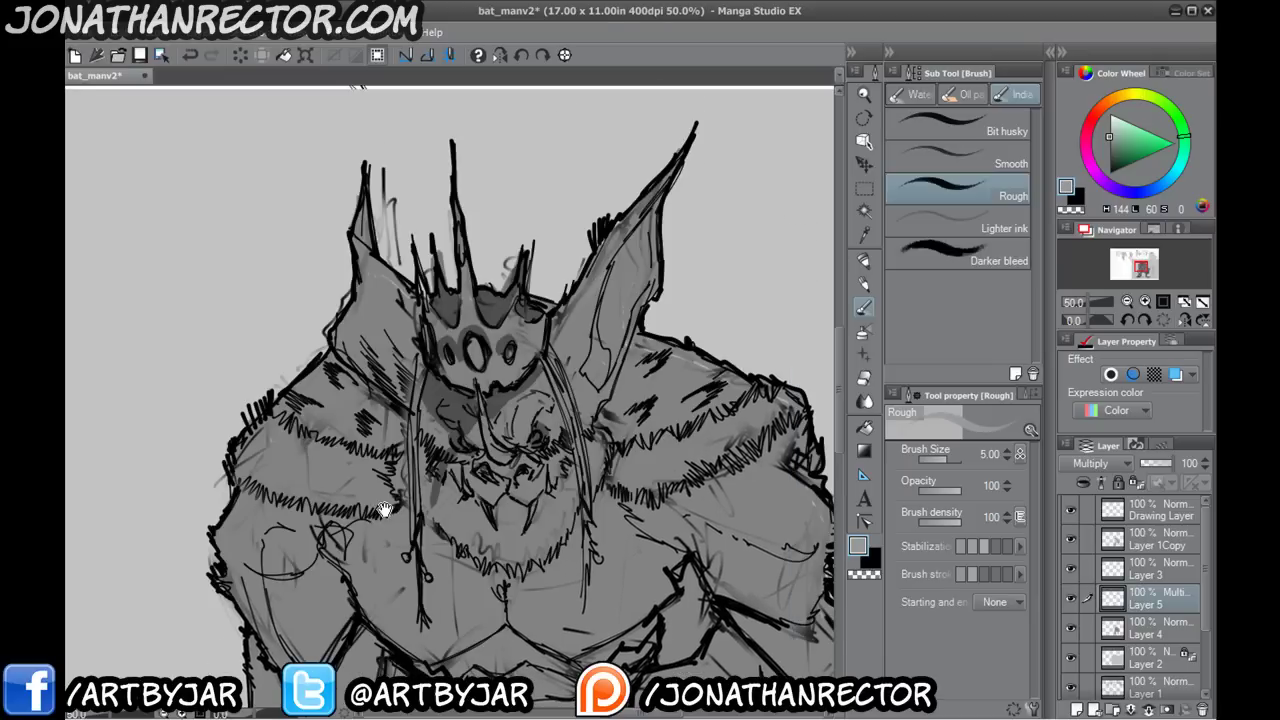
pyautogui.moveTo(442, 338); pyautogui.dragTo(434, 414)
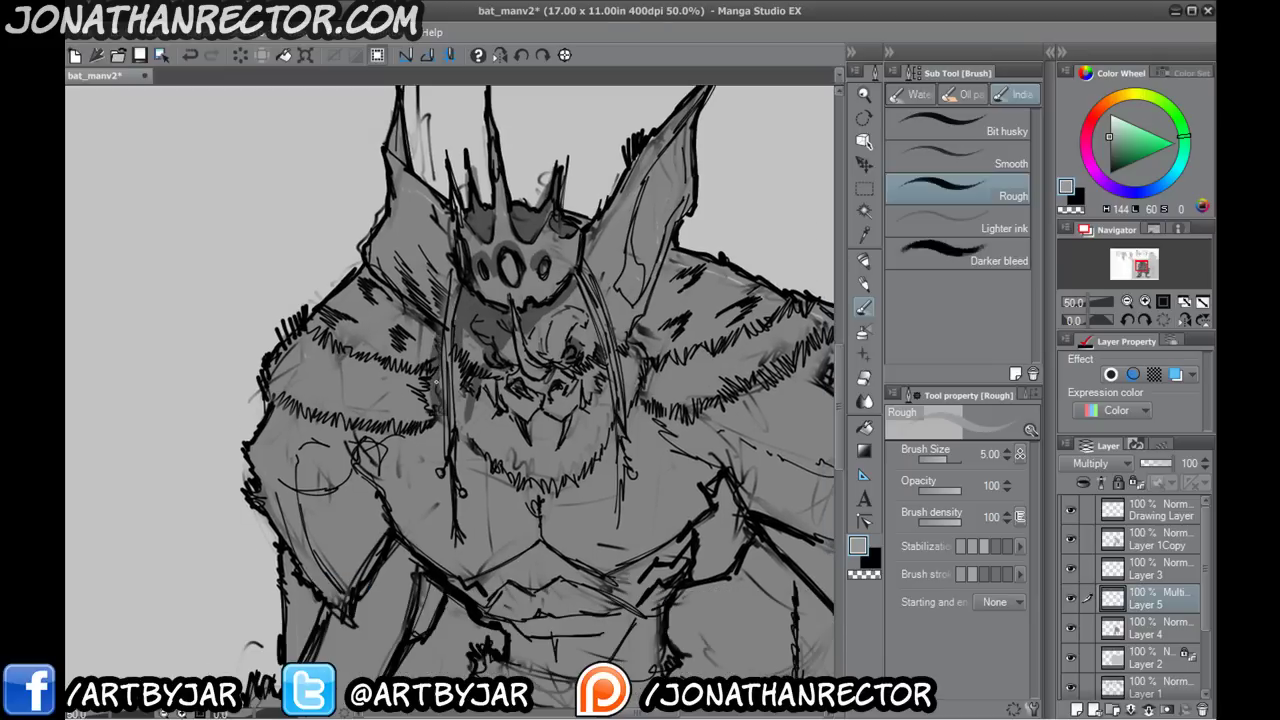
# - Shade the nose horn, the mouth around the fangs, the chin fur and the far cheek, redoing one stroke
pyautogui.moveTo(546, 396); pyautogui.dragTo(574, 374)
pyautogui.moveTo(511, 306)
pyautogui.mouseDown()
pyautogui.moveTo(532, 374)
pyautogui.moveTo(522, 452)
pyautogui.mouseUp()
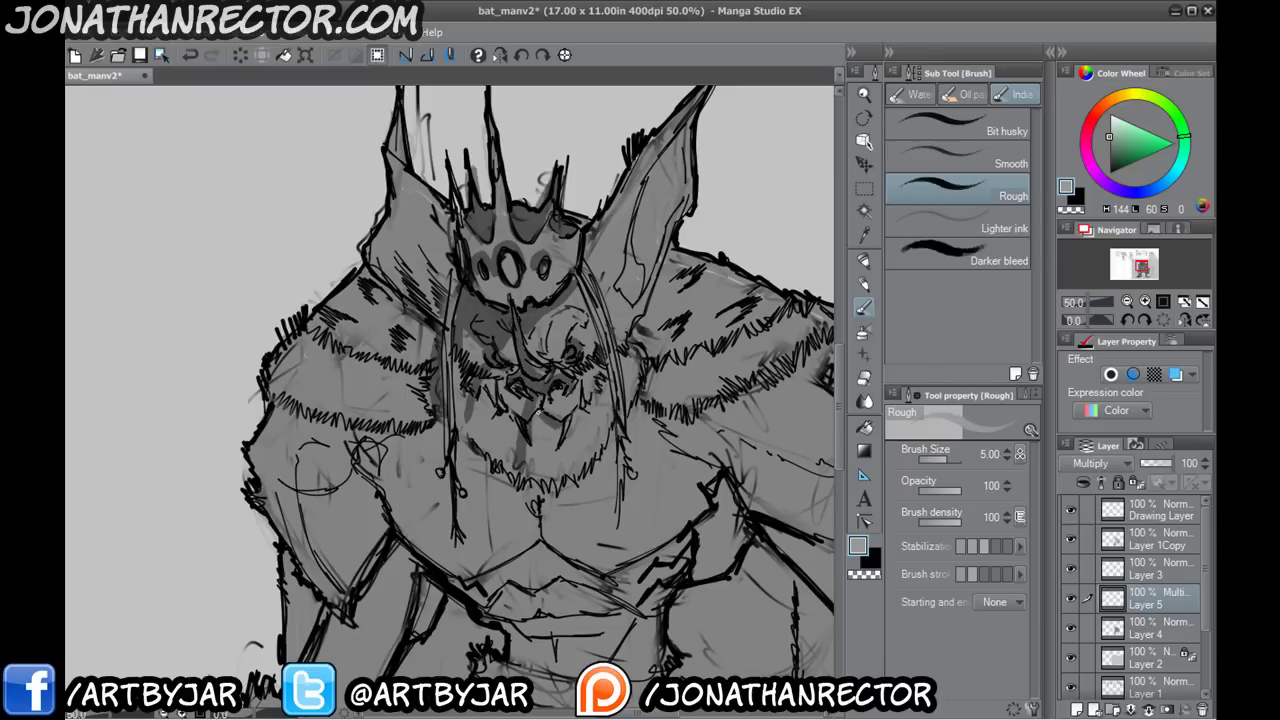
pyautogui.hotkey('ctrl', 'z')
pyautogui.moveTo(541, 411); pyautogui.dragTo(560, 428)
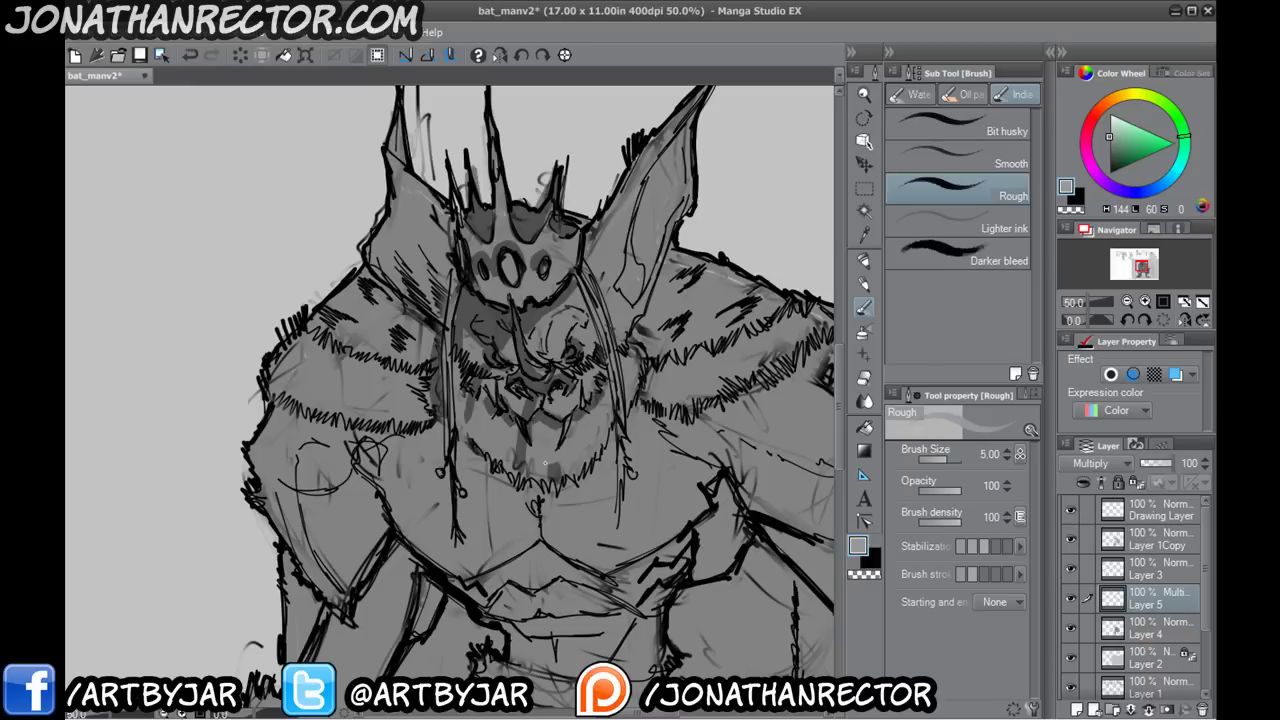
pyautogui.moveTo(530, 464)
pyautogui.mouseDown()
pyautogui.moveTo(512, 468)
pyautogui.moveTo(463, 410)
pyautogui.moveTo(510, 472)
pyautogui.moveTo(598, 444)
pyautogui.mouseUp()
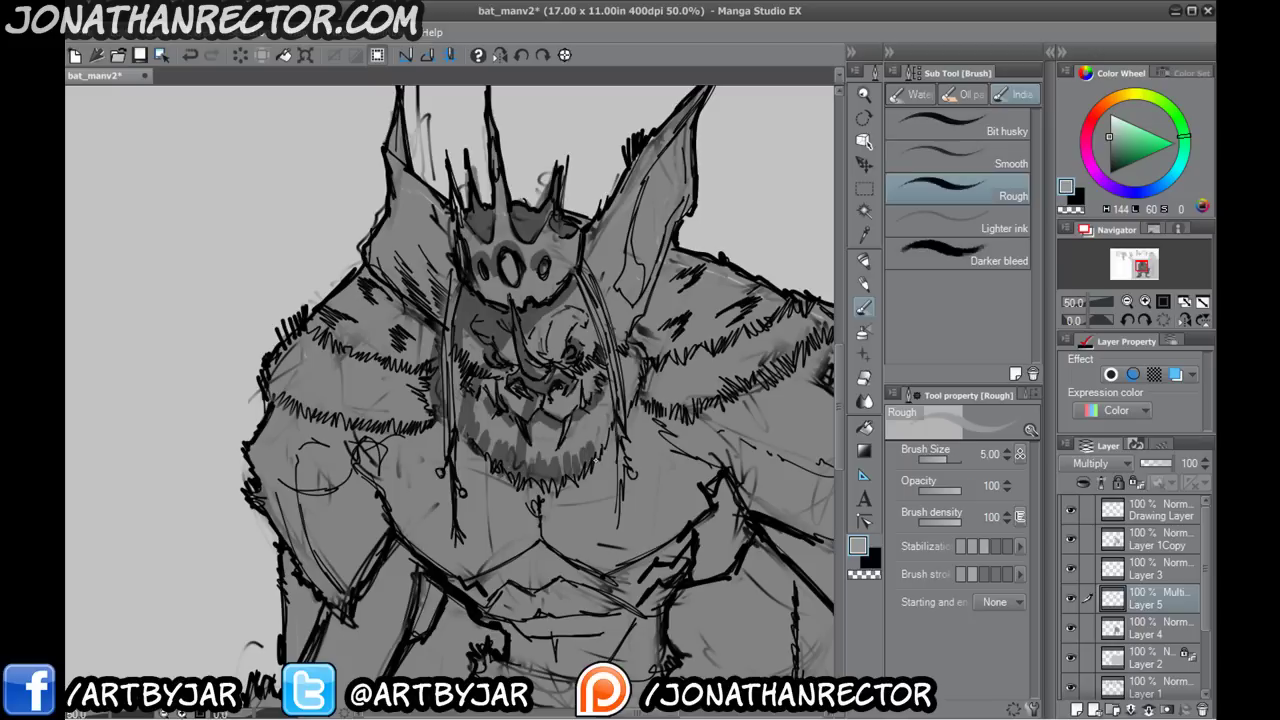
pyautogui.moveTo(600, 356); pyautogui.dragTo(584, 305)
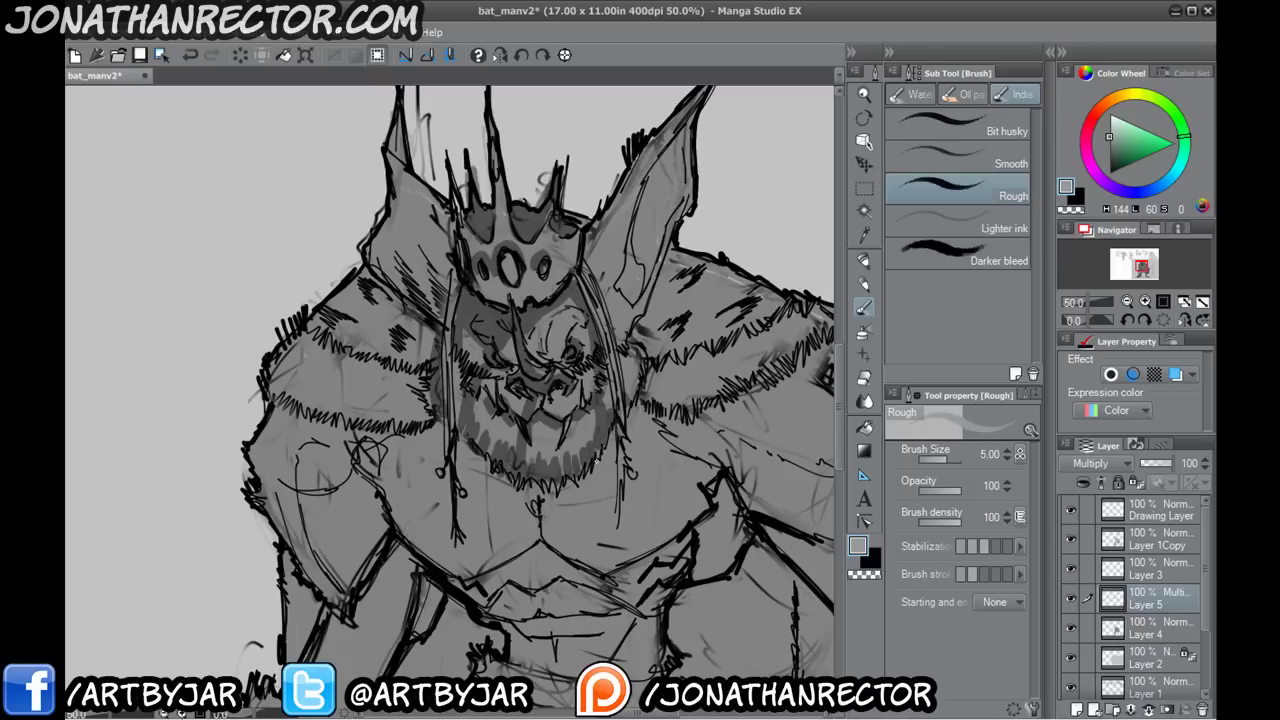
# - Shade the cast shadows beside the hanging cords on the chest and the inner surfaces of both ears
pyautogui.moveTo(603, 460); pyautogui.dragTo(597, 505)
pyautogui.moveTo(440, 426); pyautogui.dragTo(443, 516)
pyautogui.moveTo(299, 446); pyautogui.dragTo(457, 432)
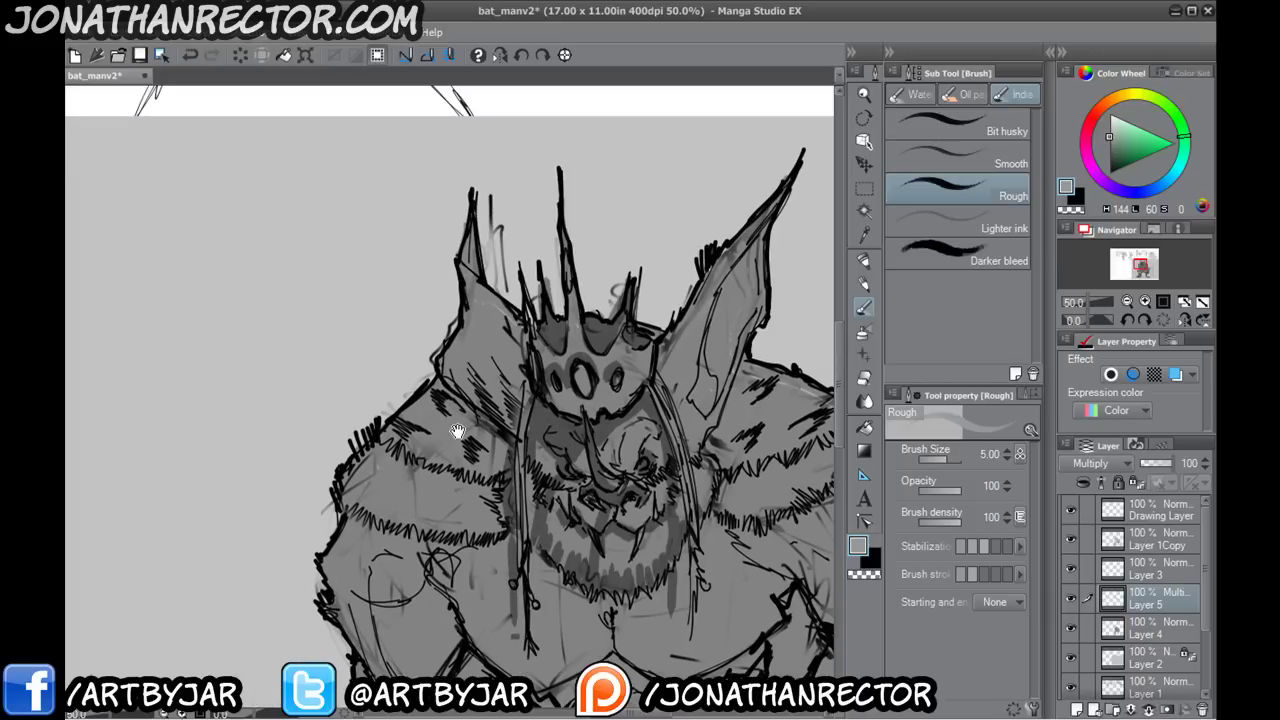
pyautogui.moveTo(526, 322)
pyautogui.mouseDown()
pyautogui.moveTo(510, 382)
pyautogui.moveTo(466, 278)
pyautogui.moveTo(515, 400)
pyautogui.moveTo(462, 354)
pyautogui.mouseUp()
pyautogui.moveTo(450, 366); pyautogui.dragTo(498, 420)
pyautogui.moveTo(466, 330)
pyautogui.mouseDown()
pyautogui.moveTo(444, 370)
pyautogui.moveTo(492, 424)
pyautogui.mouseUp()
pyautogui.moveTo(498, 431); pyautogui.dragTo(343, 346)
pyautogui.moveTo(560, 302)
pyautogui.mouseDown()
pyautogui.moveTo(538, 322)
pyautogui.moveTo(560, 204)
pyautogui.mouseUp()
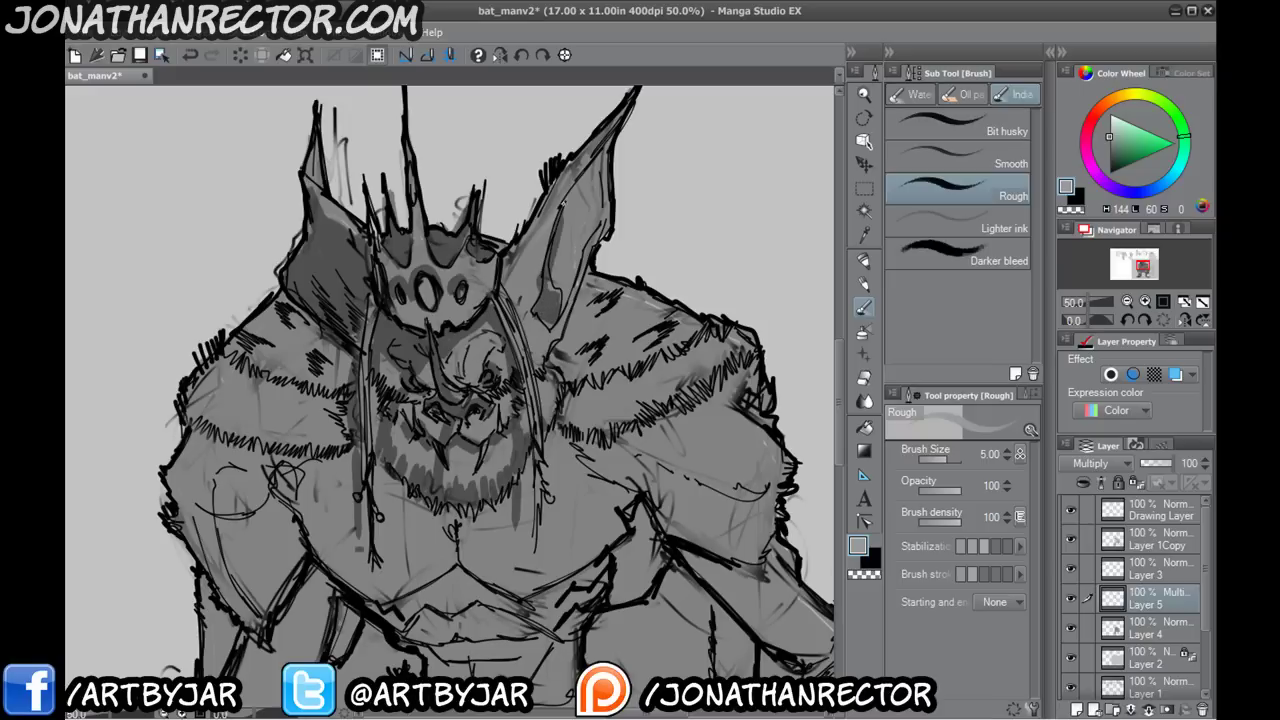
pyautogui.moveTo(582, 158)
pyautogui.mouseDown()
pyautogui.moveTo(558, 240)
pyautogui.moveTo(600, 165)
pyautogui.mouseUp()
pyautogui.moveTo(600, 212)
pyautogui.mouseDown()
pyautogui.moveTo(560, 322)
pyautogui.moveTo(514, 372)
pyautogui.moveTo(506, 272)
pyautogui.mouseUp()
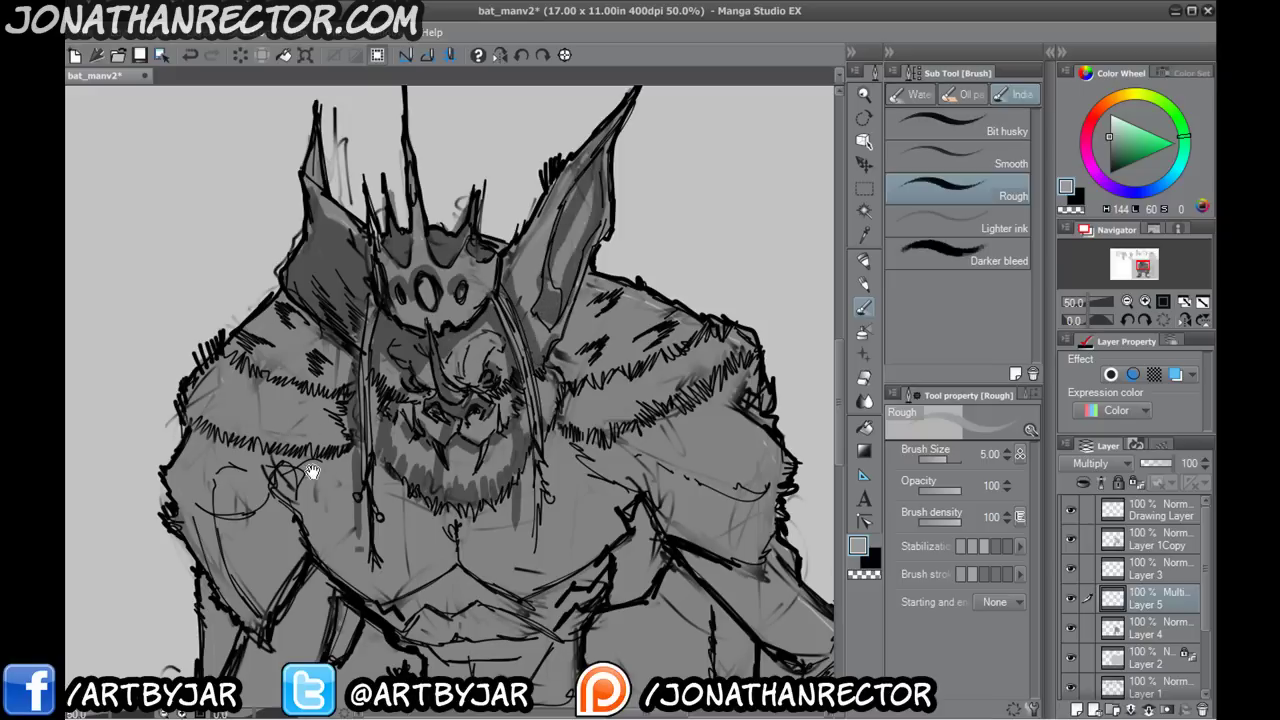
# - Shade the chest beneath the chin fur, the lower edge of the left pectoral and the top of the left shoulder
pyautogui.moveTo(318, 486)
pyautogui.mouseDown()
pyautogui.moveTo(337, 487)
pyautogui.moveTo(380, 425)
pyautogui.moveTo(443, 445)
pyautogui.mouseUp()
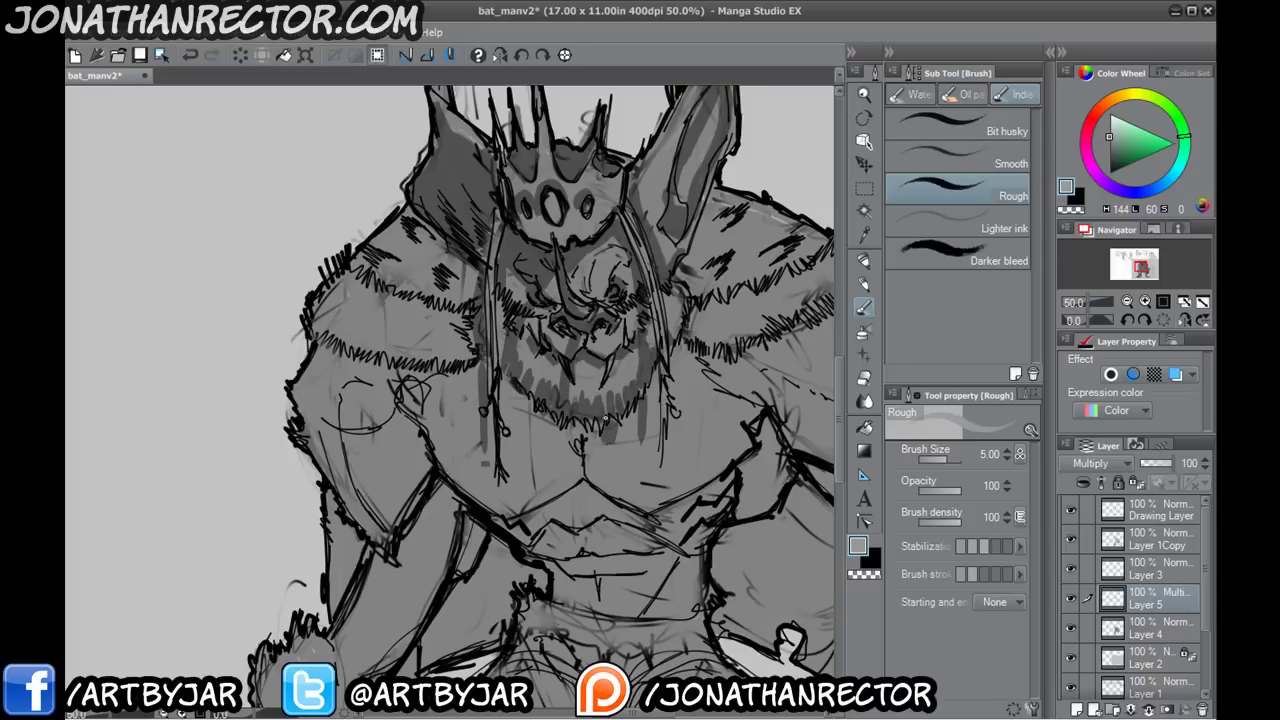
pyautogui.moveTo(586, 440)
pyautogui.mouseDown()
pyautogui.moveTo(540, 440)
pyautogui.moveTo(481, 362)
pyautogui.mouseUp()
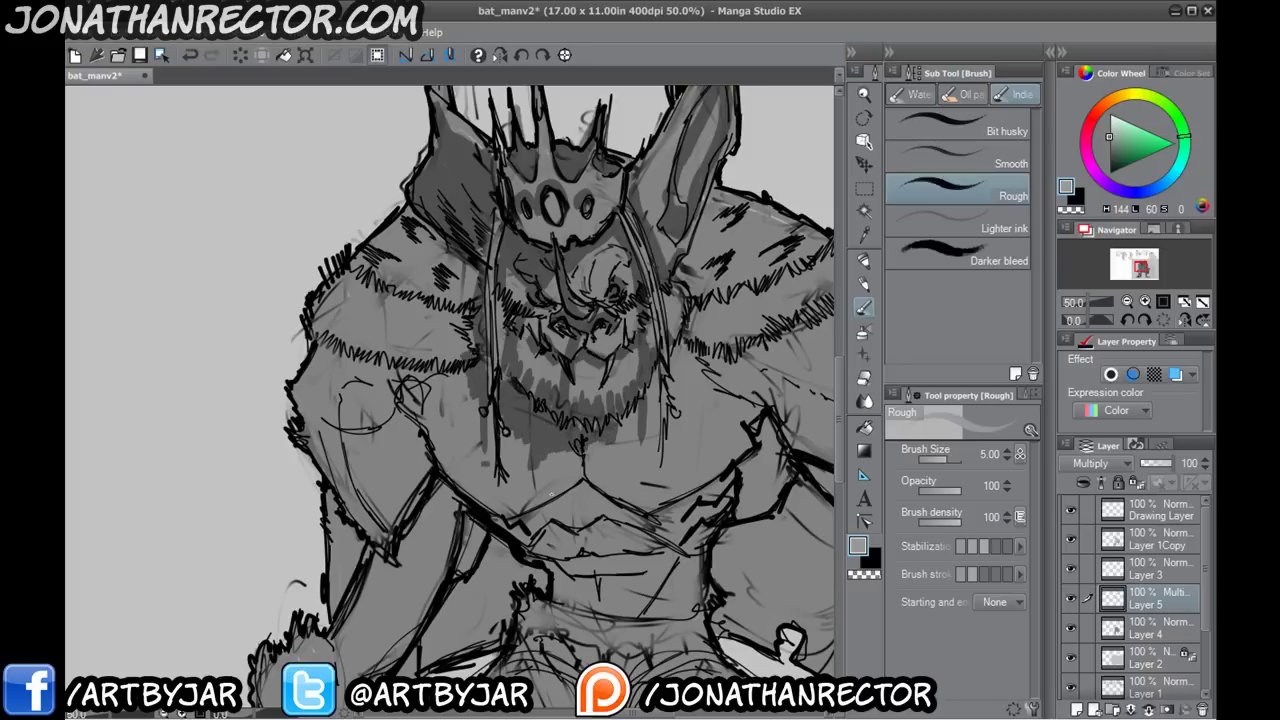
pyautogui.moveTo(549, 493)
pyautogui.mouseDown()
pyautogui.moveTo(420, 400)
pyautogui.moveTo(462, 470)
pyautogui.moveTo(448, 454)
pyautogui.mouseUp()
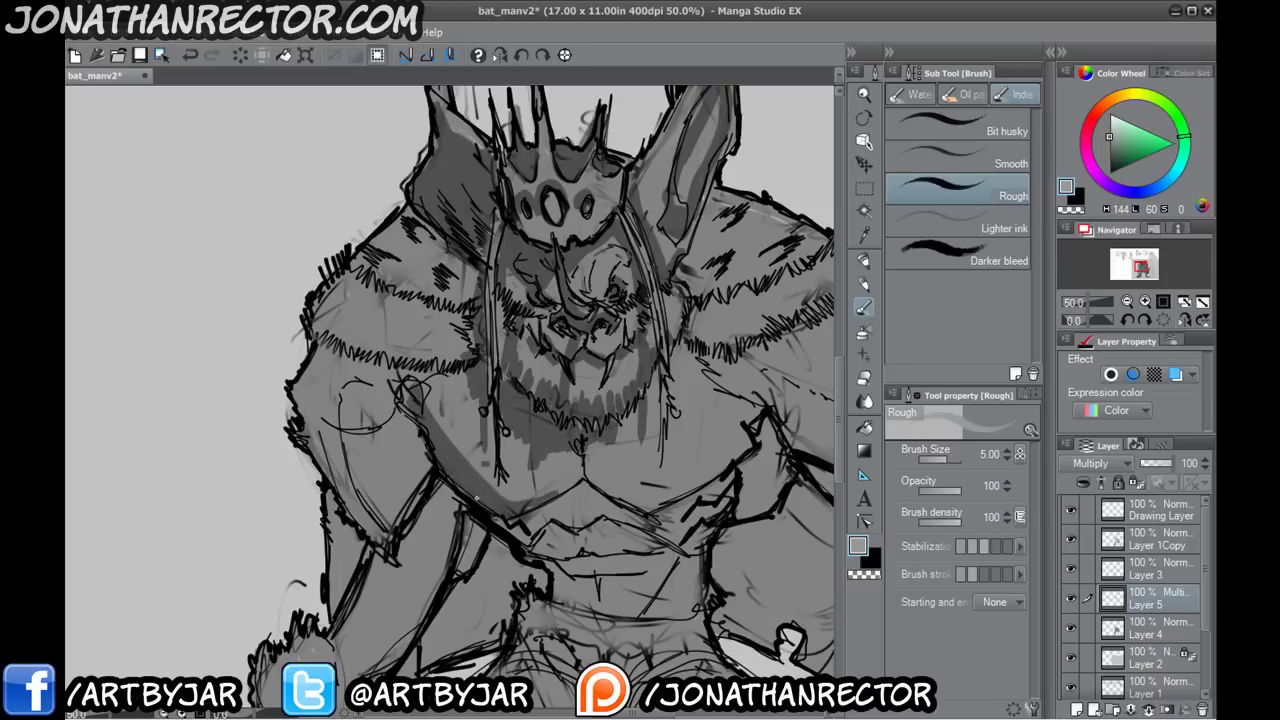
pyautogui.moveTo(477, 498); pyautogui.dragTo(542, 547)
pyautogui.moveTo(530, 426)
pyautogui.mouseDown()
pyautogui.moveTo(405, 415)
pyautogui.moveTo(375, 420)
pyautogui.moveTo(352, 445)
pyautogui.moveTo(382, 424)
pyautogui.mouseUp()
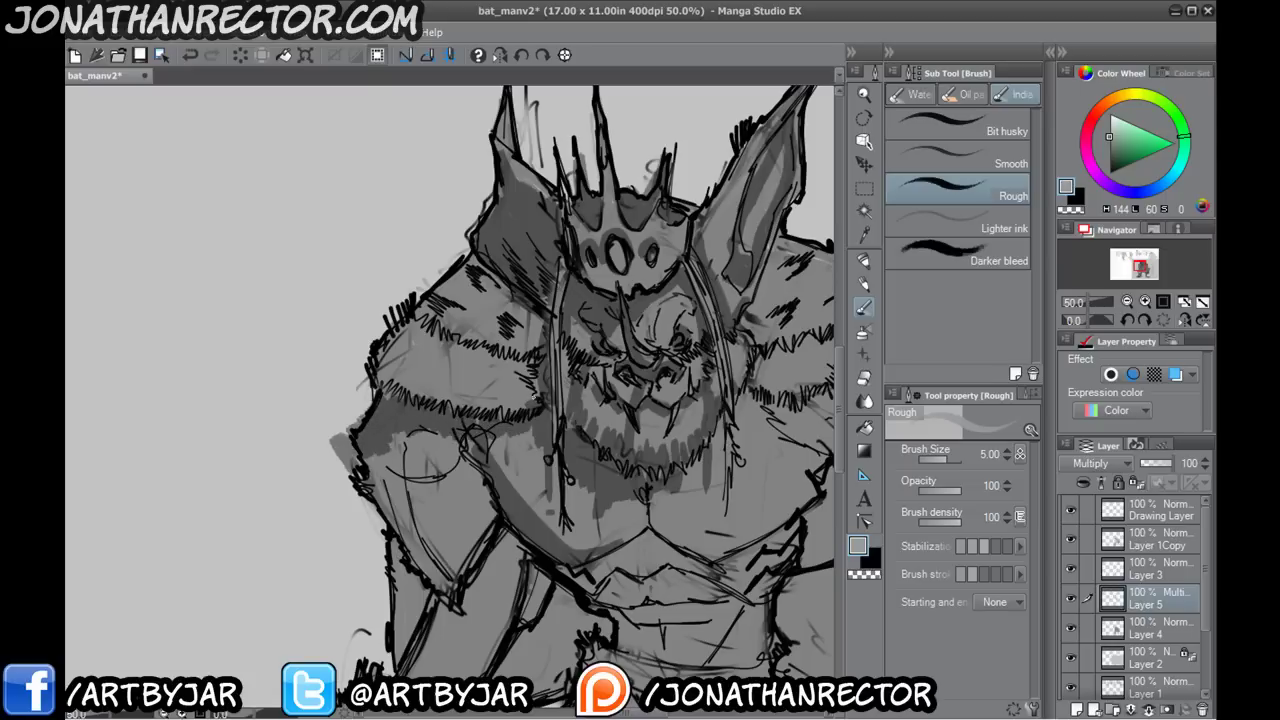
# - Shade the fur mantle over both shoulders and the underside of the right pectoral
pyautogui.moveTo(524, 407)
pyautogui.mouseDown()
pyautogui.moveTo(490, 378)
pyautogui.moveTo(486, 330)
pyautogui.moveTo(450, 262)
pyautogui.moveTo(518, 301)
pyautogui.moveTo(524, 376)
pyautogui.moveTo(492, 402)
pyautogui.moveTo(414, 387)
pyautogui.moveTo(398, 365)
pyautogui.moveTo(430, 362)
pyautogui.mouseUp()
pyautogui.moveTo(447, 543)
pyautogui.mouseDown()
pyautogui.moveTo(359, 463)
pyautogui.moveTo(323, 459)
pyautogui.moveTo(307, 429)
pyautogui.mouseUp()
pyautogui.moveTo(456, 364)
pyautogui.mouseDown()
pyautogui.moveTo(482, 405)
pyautogui.moveTo(616, 370)
pyautogui.moveTo(550, 396)
pyautogui.moveTo(580, 398)
pyautogui.moveTo(490, 414)
pyautogui.moveTo(450, 376)
pyautogui.moveTo(472, 414)
pyautogui.mouseUp()
pyautogui.moveTo(373, 330); pyautogui.dragTo(334, 442)
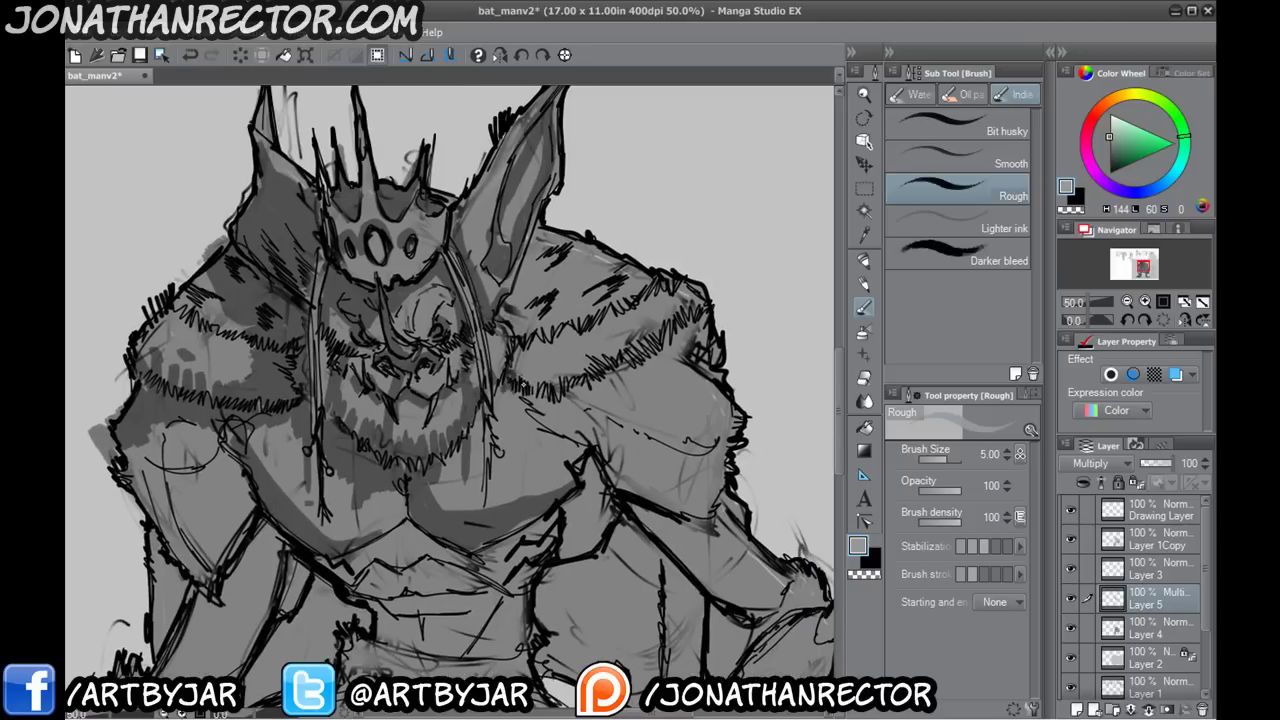
pyautogui.moveTo(522, 400)
pyautogui.mouseDown()
pyautogui.moveTo(700, 305)
pyautogui.moveTo(695, 350)
pyautogui.moveTo(640, 375)
pyautogui.moveTo(566, 373)
pyautogui.mouseUp()
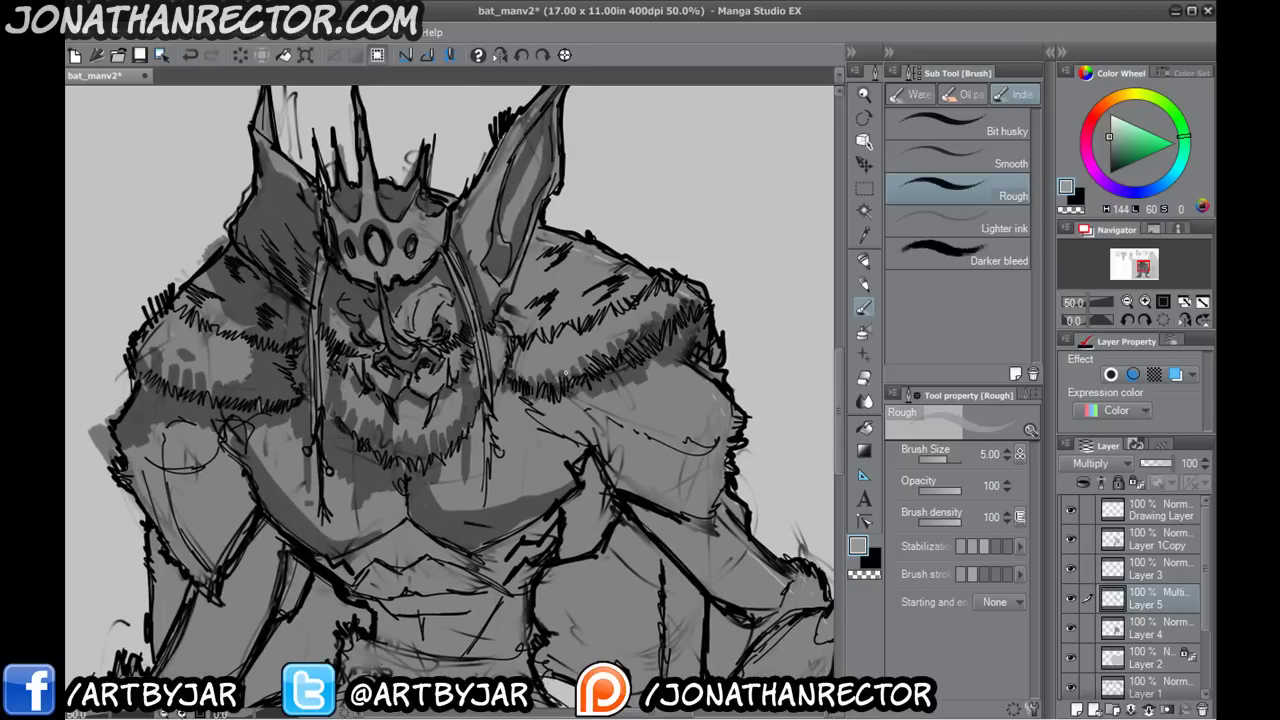
pyautogui.moveTo(590, 440)
pyautogui.mouseDown()
pyautogui.moveTo(508, 394)
pyautogui.moveTo(488, 412)
pyautogui.mouseUp()
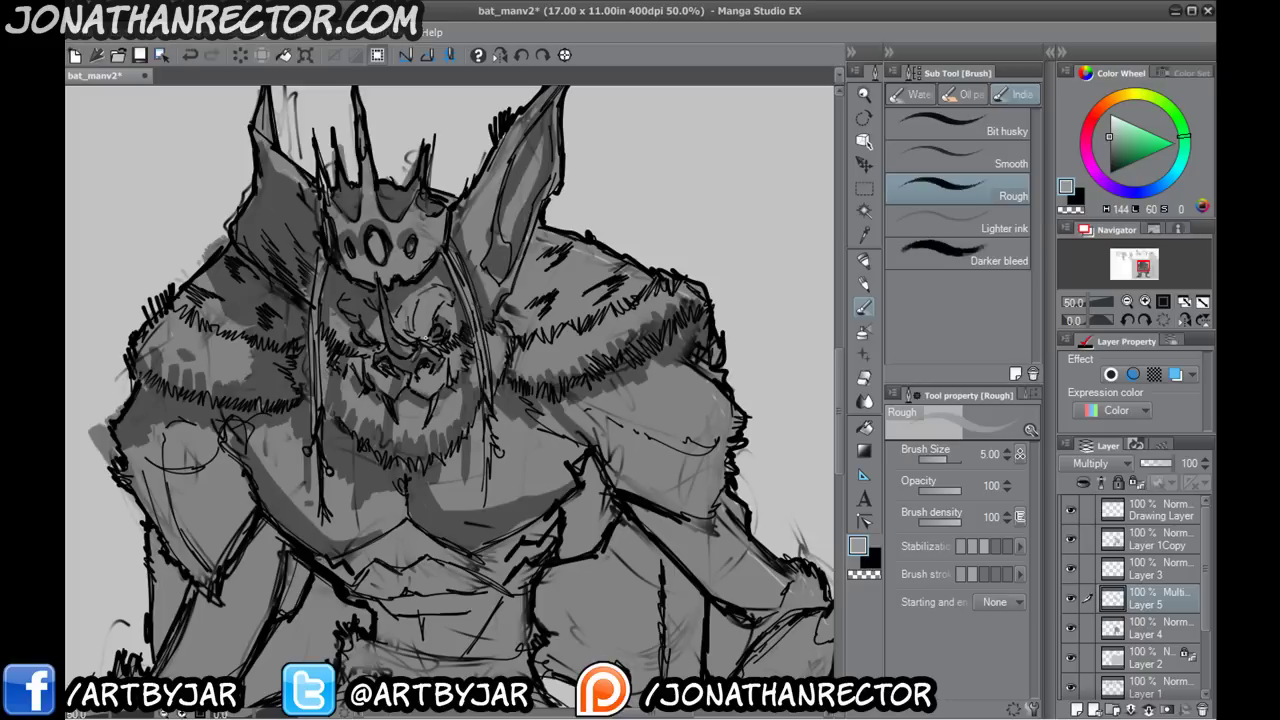
# - Shade the right armpit and the lower half of the right upper arm with fur-like strokes
pyautogui.moveTo(590, 464)
pyautogui.mouseDown()
pyautogui.moveTo(606, 516)
pyautogui.moveTo(566, 552)
pyautogui.moveTo(598, 545)
pyautogui.mouseUp()
pyautogui.moveTo(548, 500); pyautogui.dragTo(492, 463)
pyautogui.moveTo(663, 402)
pyautogui.mouseDown()
pyautogui.moveTo(636, 452)
pyautogui.moveTo(580, 410)
pyautogui.moveTo(562, 440)
pyautogui.moveTo(556, 410)
pyautogui.moveTo(620, 400)
pyautogui.mouseUp()
pyautogui.moveTo(240, 472); pyautogui.dragTo(370, 572)
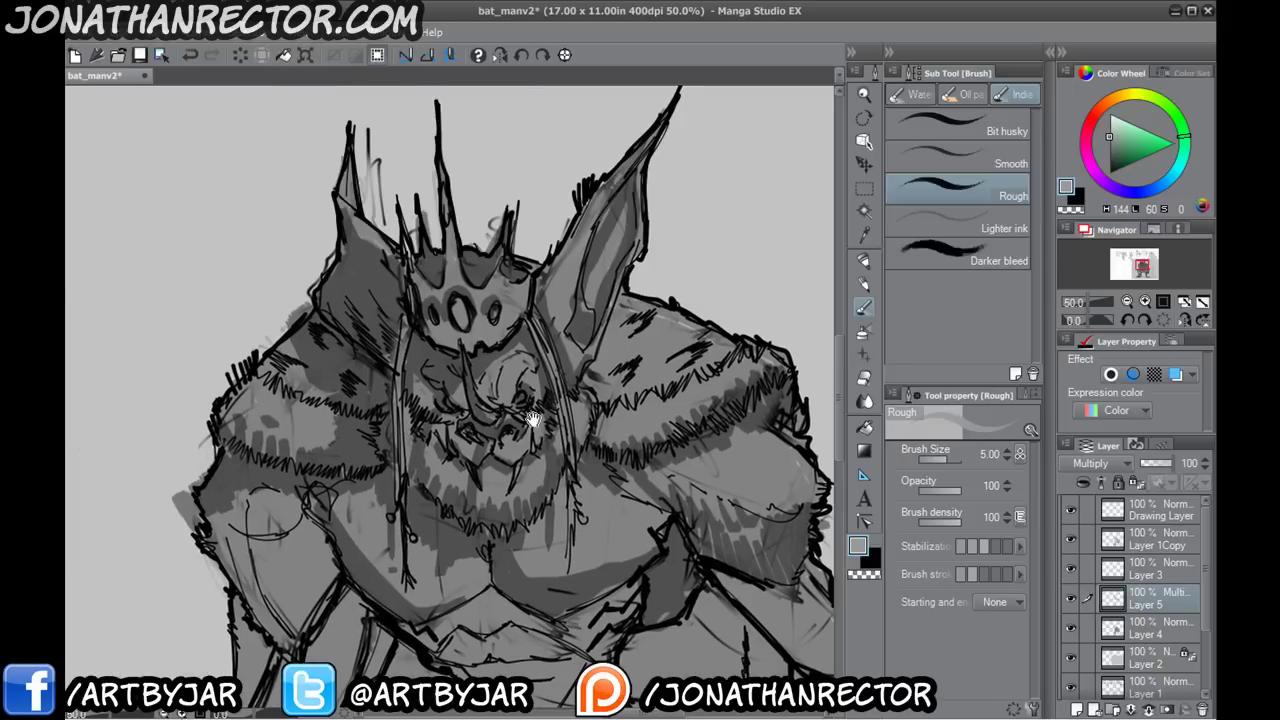
# - Widen the shadow along the outer side of the left pectoral behind the hanging cord
pyautogui.moveTo(642, 390)
pyautogui.mouseDown()
pyautogui.moveTo(612, 398)
pyautogui.moveTo(590, 383)
pyautogui.mouseUp()
pyautogui.moveTo(298, 619); pyautogui.dragTo(221, 441)
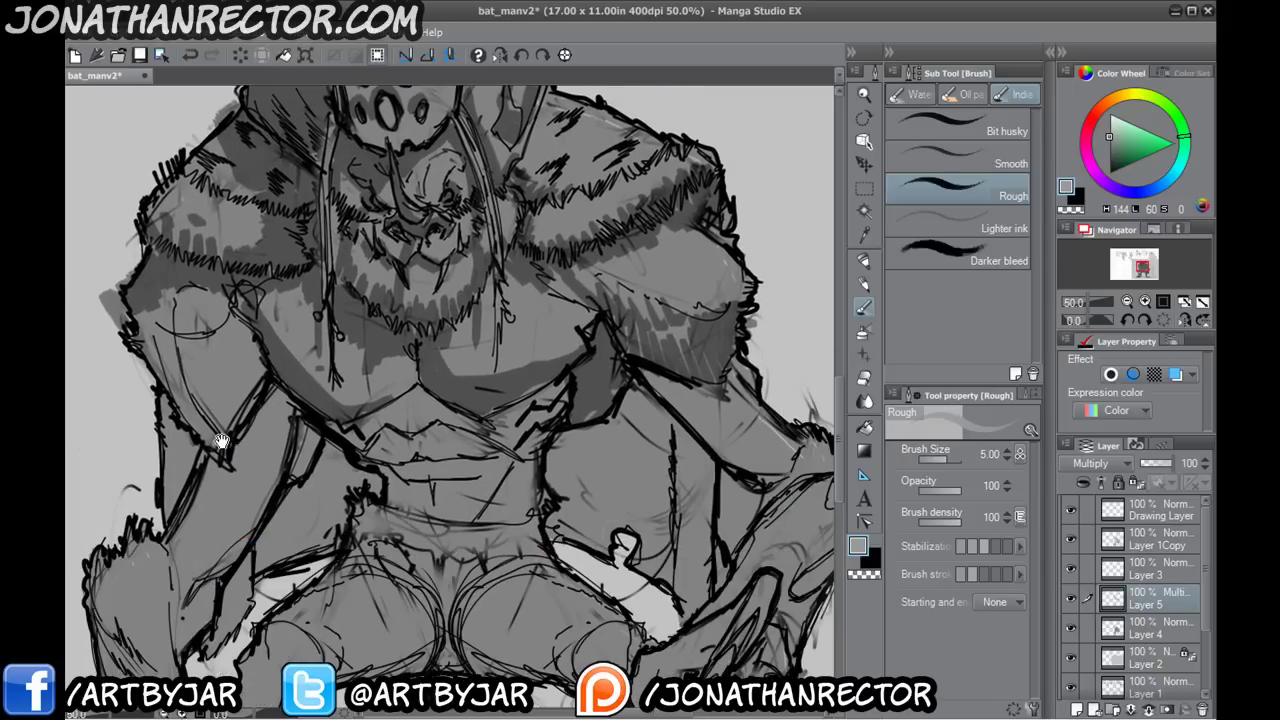
pyautogui.moveTo(464, 488); pyautogui.dragTo(378, 434)
pyautogui.moveTo(502, 472); pyautogui.dragTo(577, 546)
pyautogui.moveTo(362, 466); pyautogui.dragTo(407, 471)
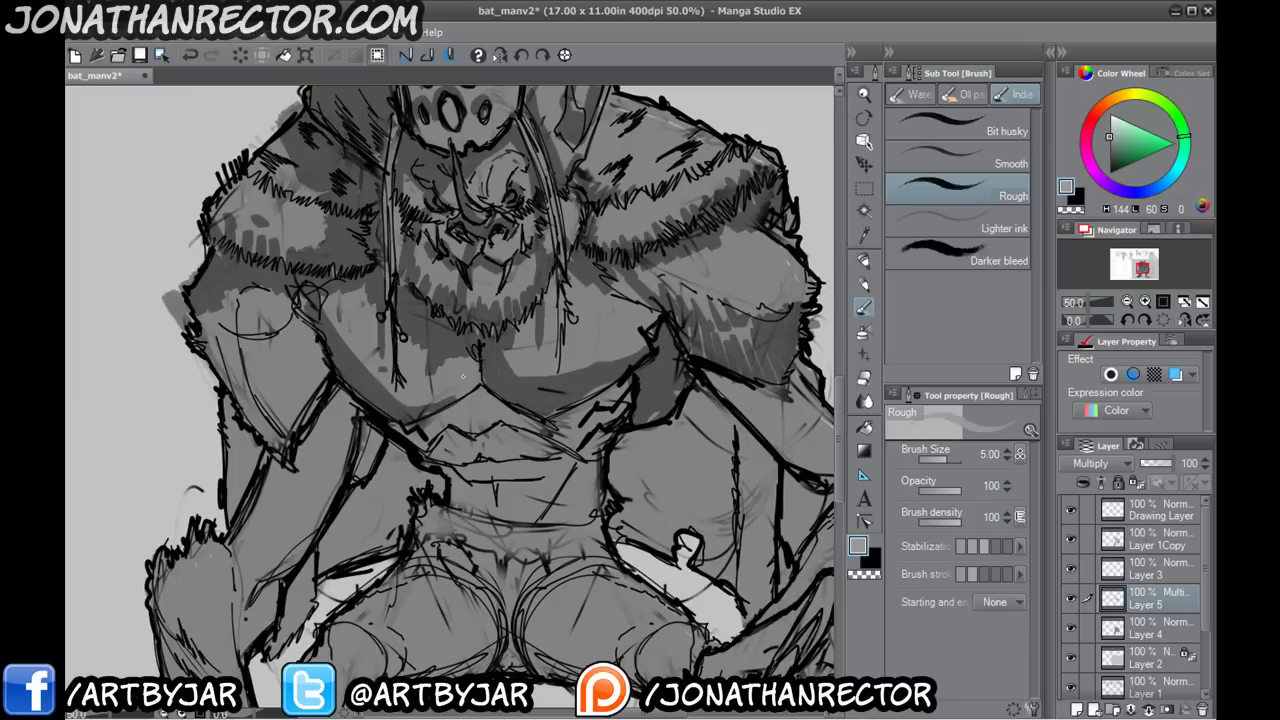
pyautogui.moveTo(473, 389)
pyautogui.mouseDown()
pyautogui.moveTo(362, 344)
pyautogui.moveTo(334, 350)
pyautogui.moveTo(326, 302)
pyautogui.mouseUp()
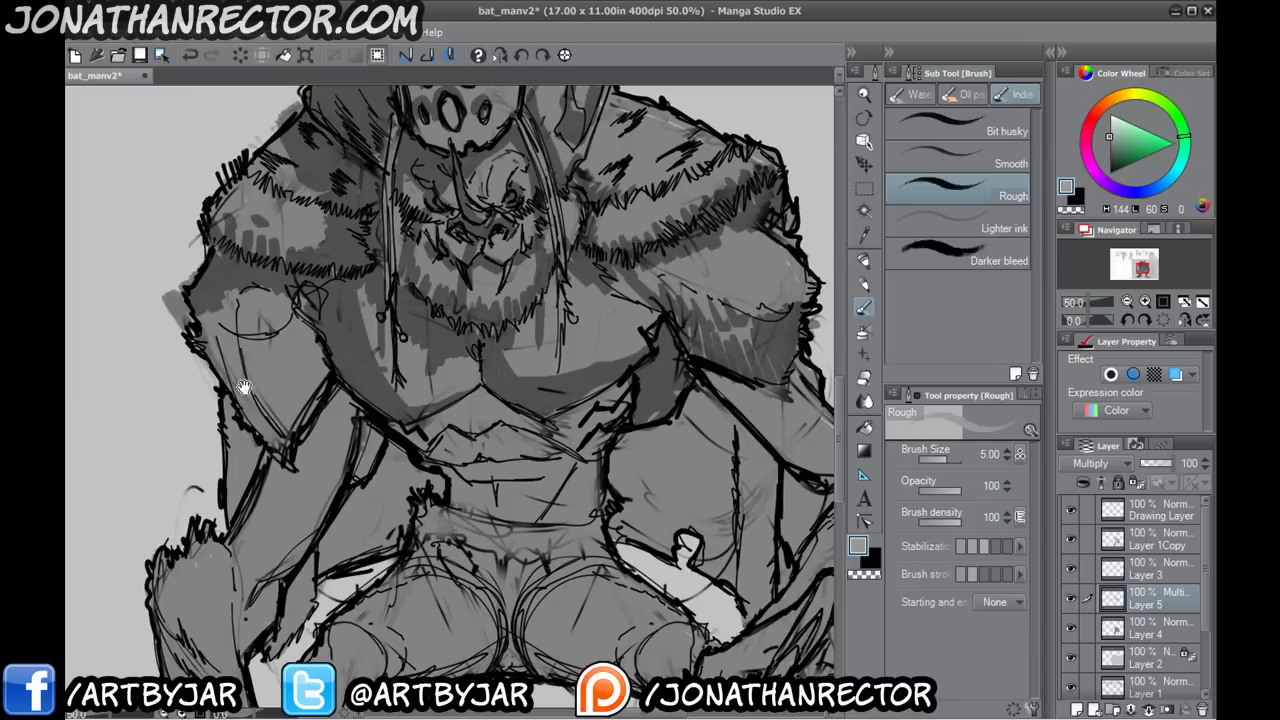
# - Shade the outer side of the left upper arm down to the elbow and the inner edge of the arm below it
pyautogui.moveTo(246, 387); pyautogui.dragTo(356, 401)
pyautogui.moveTo(365, 329)
pyautogui.mouseDown()
pyautogui.moveTo(385, 362)
pyautogui.moveTo(380, 455)
pyautogui.moveTo(350, 420)
pyautogui.moveTo(317, 325)
pyautogui.moveTo(368, 323)
pyautogui.mouseUp()
pyautogui.moveTo(380, 345); pyautogui.dragTo(352, 283)
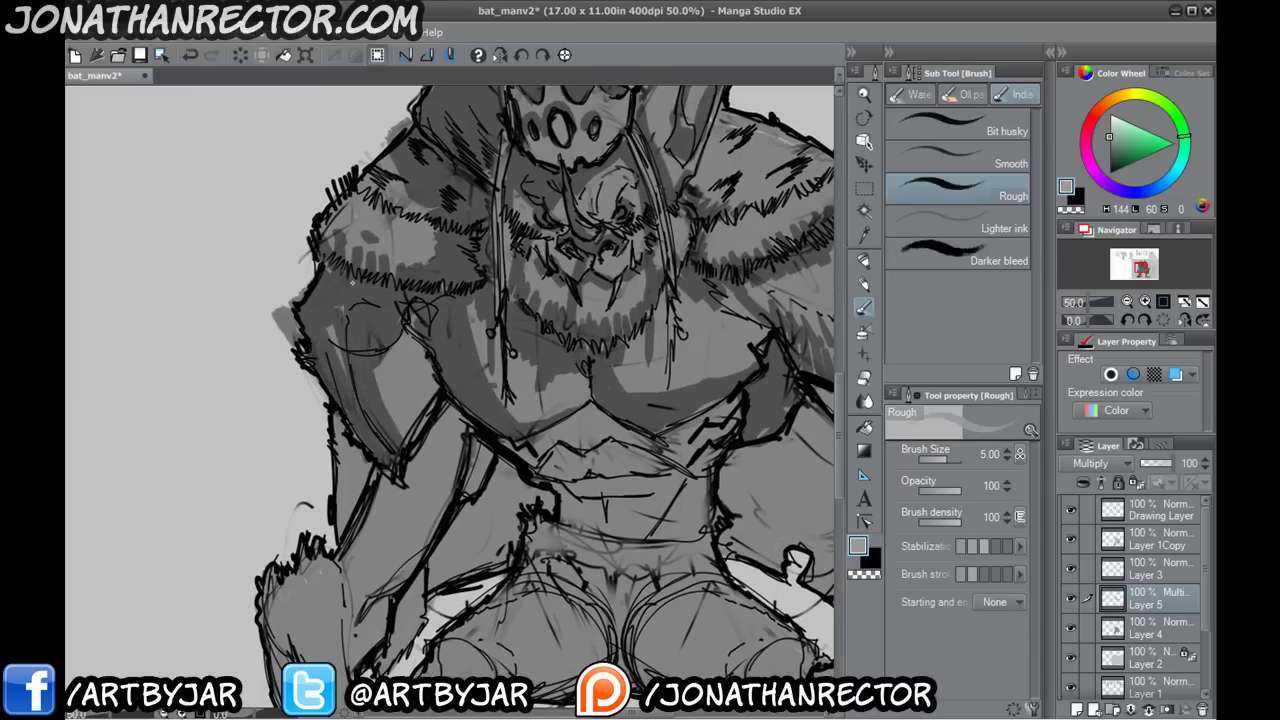
pyautogui.moveTo(454, 457)
pyautogui.mouseDown()
pyautogui.moveTo(470, 401)
pyautogui.moveTo(357, 414)
pyautogui.moveTo(405, 448)
pyautogui.moveTo(325, 565)
pyautogui.moveTo(410, 460)
pyautogui.moveTo(413, 393)
pyautogui.moveTo(398, 470)
pyautogui.mouseUp()
pyautogui.moveTo(424, 412); pyautogui.dragTo(441, 429)
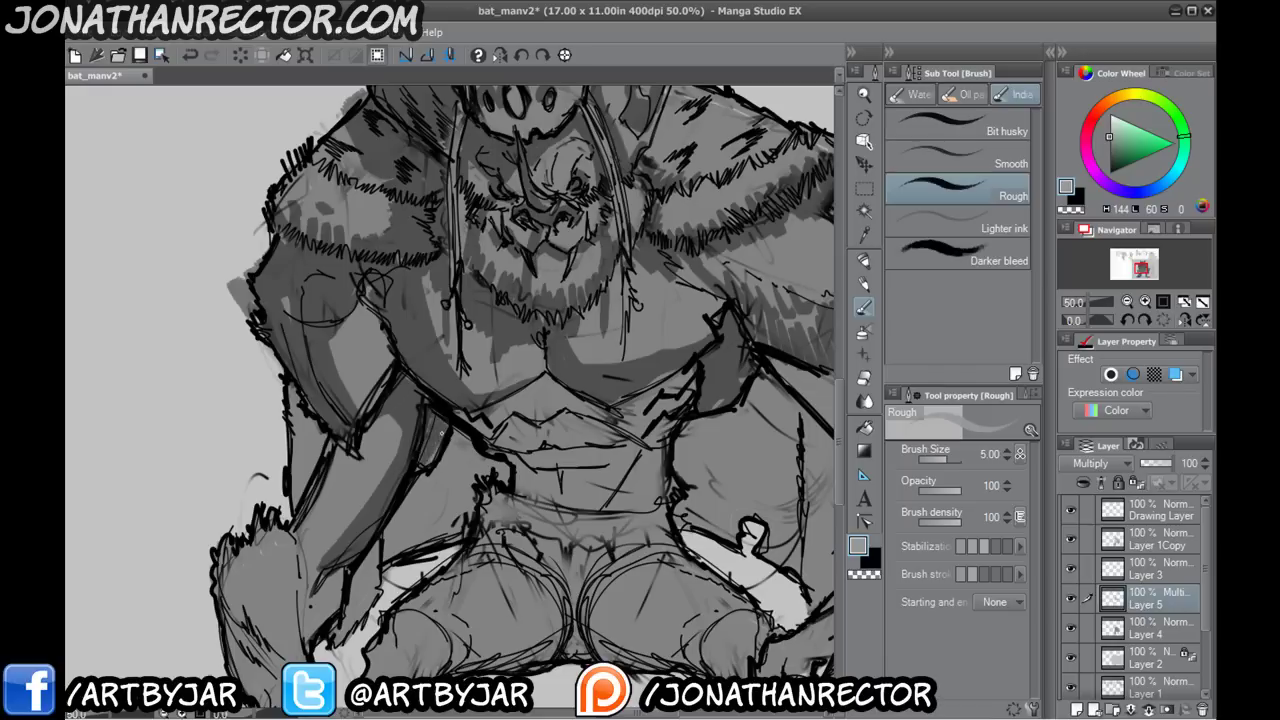
# - Shade the furry left forearm and wrist with short strokes that follow the fur from the elbow tuft down
pyautogui.moveTo(368, 482); pyautogui.dragTo(440, 370)
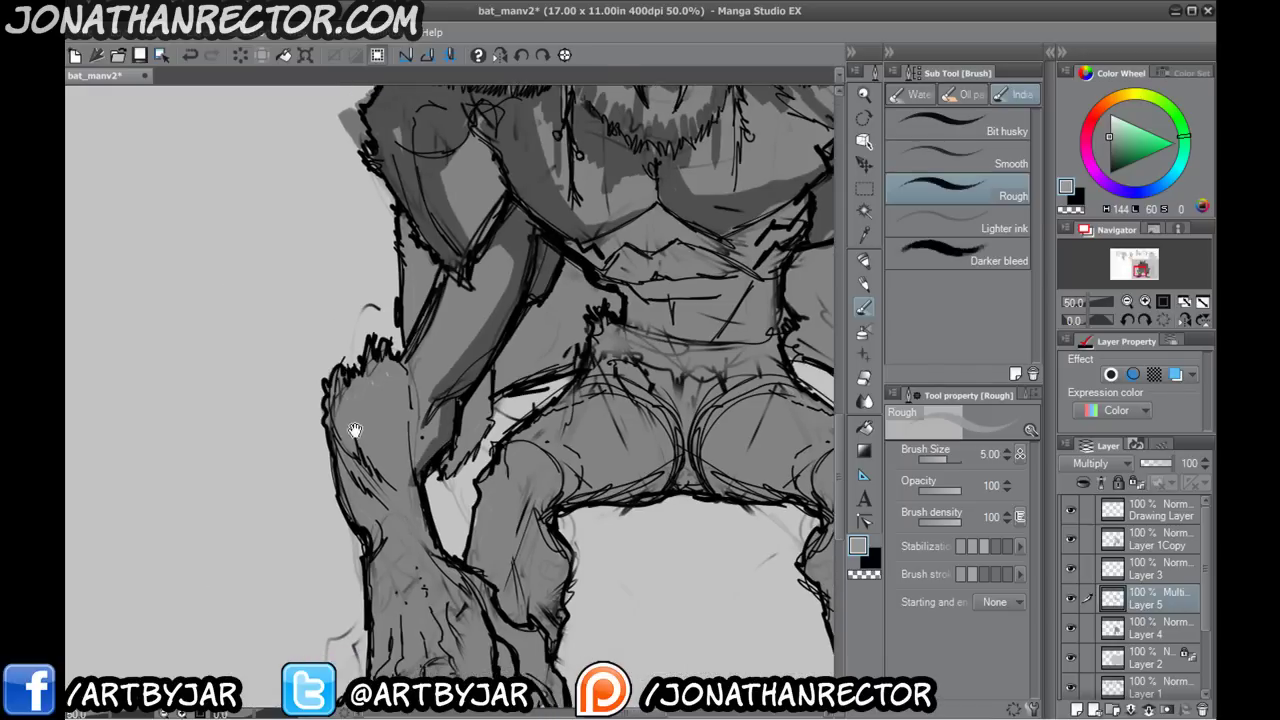
pyautogui.moveTo(350, 430); pyautogui.dragTo(374, 366)
pyautogui.moveTo(372, 316); pyautogui.dragTo(368, 372)
pyautogui.moveTo(361, 321); pyautogui.dragTo(361, 387)
pyautogui.moveTo(350, 322); pyautogui.dragTo(354, 397)
pyautogui.moveTo(338, 326); pyautogui.dragTo(346, 428)
pyautogui.moveTo(326, 374); pyautogui.dragTo(368, 456)
pyautogui.moveTo(374, 428); pyautogui.dragTo(413, 495)
pyautogui.moveTo(329, 412); pyautogui.dragTo(364, 496)
pyautogui.moveTo(342, 456); pyautogui.dragTo(430, 564)
pyautogui.moveTo(354, 515); pyautogui.dragTo(356, 423)
pyautogui.moveTo(336, 372); pyautogui.dragTo(364, 436)
pyautogui.moveTo(378, 429); pyautogui.dragTo(390, 475)
pyautogui.moveTo(391, 514)
pyautogui.mouseDown()
pyautogui.moveTo(393, 427)
pyautogui.moveTo(440, 480)
pyautogui.mouseUp()
pyautogui.moveTo(396, 368); pyautogui.dragTo(410, 450)
pyautogui.moveTo(380, 388); pyautogui.dragTo(405, 520)
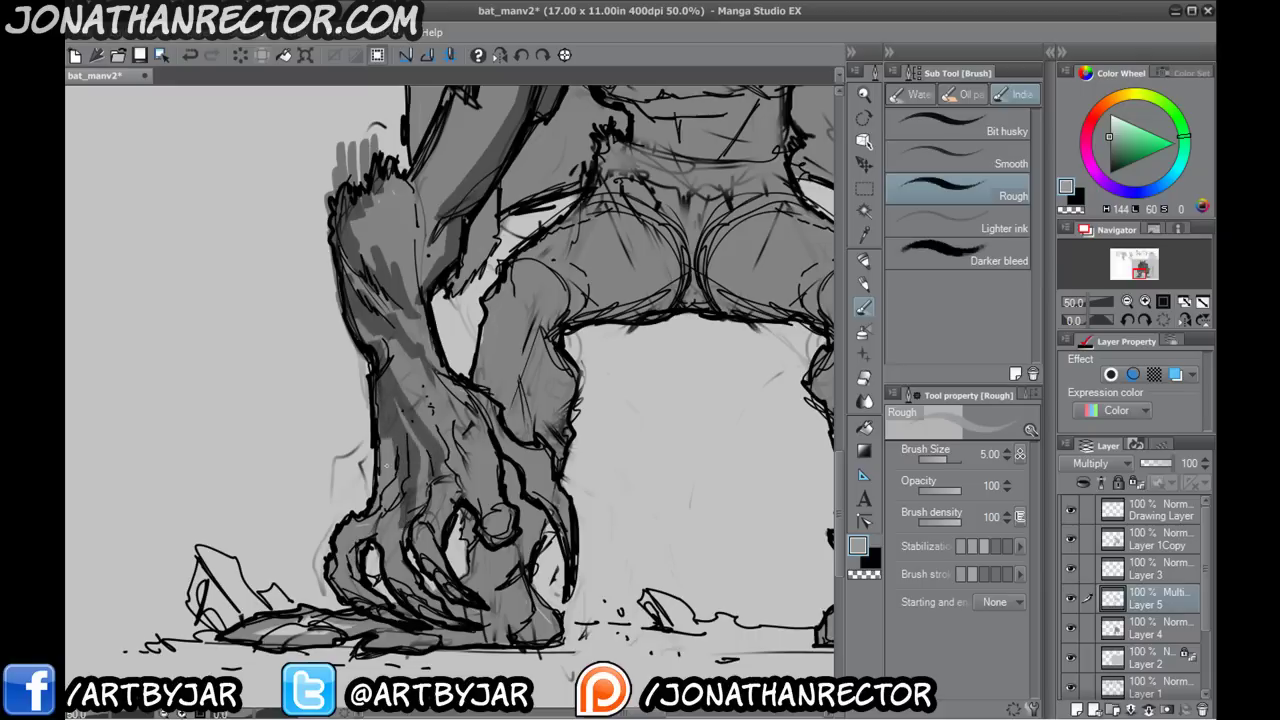
# - Shade the back of the left hand, the gaps between its tendons and its curled fingers
pyautogui.moveTo(390, 440)
pyautogui.mouseDown()
pyautogui.moveTo(338, 538)
pyautogui.moveTo(388, 613)
pyautogui.mouseUp()
pyautogui.moveTo(336, 570); pyautogui.dragTo(340, 590)
pyautogui.moveTo(346, 556)
pyautogui.mouseDown()
pyautogui.moveTo(392, 520)
pyautogui.moveTo(436, 612)
pyautogui.mouseUp()
pyautogui.moveTo(398, 544); pyautogui.dragTo(426, 596)
pyautogui.moveTo(393, 444)
pyautogui.mouseDown()
pyautogui.moveTo(392, 508)
pyautogui.moveTo(459, 592)
pyautogui.mouseUp()
pyautogui.moveTo(426, 511); pyautogui.dragTo(445, 566)
pyautogui.moveTo(452, 478); pyautogui.dragTo(464, 494)
pyautogui.moveTo(456, 464); pyautogui.dragTo(440, 443)
pyautogui.moveTo(484, 519); pyautogui.dragTo(498, 536)
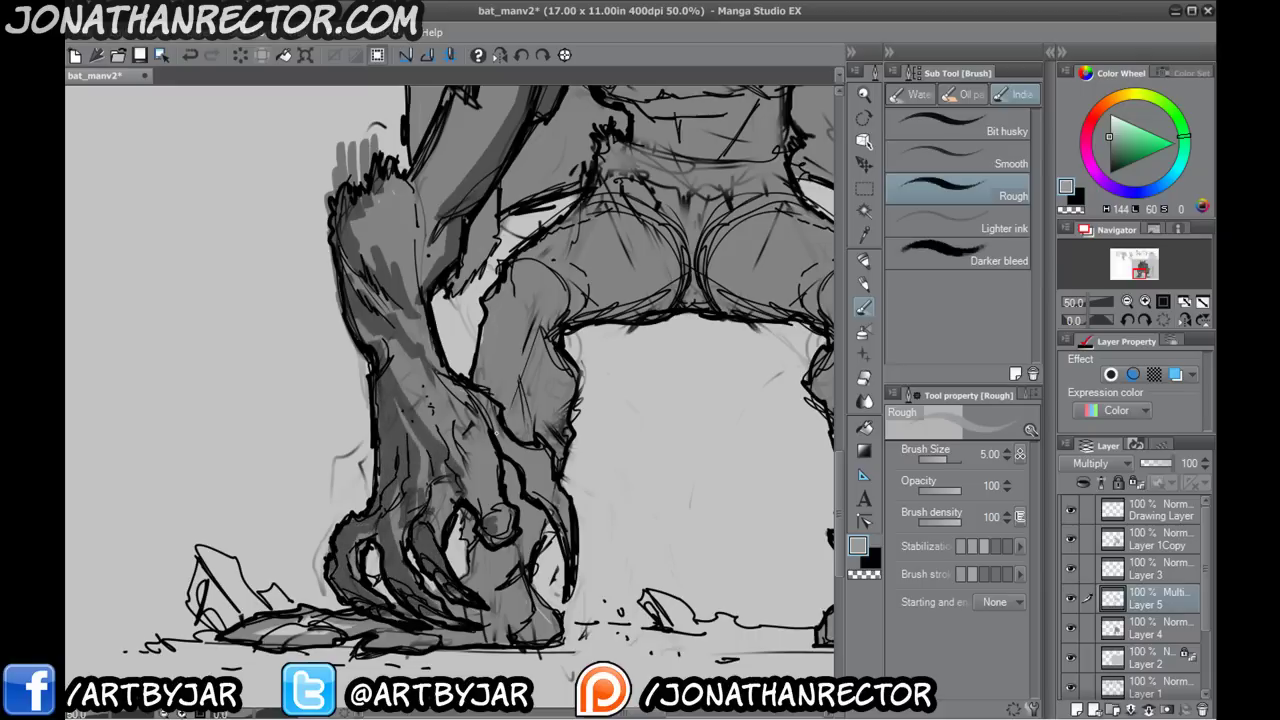
# - Shade the left hand's long inner claw, the left foot on the ground and the lower leg behind the hand
pyautogui.moveTo(497, 433); pyautogui.dragTo(573, 543)
pyautogui.moveTo(542, 497); pyautogui.dragTo(566, 538)
pyautogui.moveTo(560, 540); pyautogui.dragTo(610, 406)
pyautogui.moveTo(416, 506)
pyautogui.mouseDown()
pyautogui.moveTo(501, 507)
pyautogui.moveTo(426, 519)
pyautogui.moveTo(398, 508)
pyautogui.mouseUp()
pyautogui.moveTo(406, 507); pyautogui.dragTo(298, 504)
pyautogui.moveTo(338, 484); pyautogui.dragTo(452, 497)
pyautogui.moveTo(498, 490); pyautogui.dragTo(602, 498)
pyautogui.moveTo(580, 492); pyautogui.dragTo(568, 437)
pyautogui.moveTo(542, 446); pyautogui.dragTo(528, 410)
pyautogui.moveTo(545, 300)
pyautogui.mouseDown()
pyautogui.moveTo(550, 419)
pyautogui.moveTo(584, 338)
pyautogui.moveTo(574, 320)
pyautogui.moveTo(532, 360)
pyautogui.moveTo(558, 386)
pyautogui.mouseUp()
pyautogui.moveTo(603, 391); pyautogui.dragTo(609, 397)
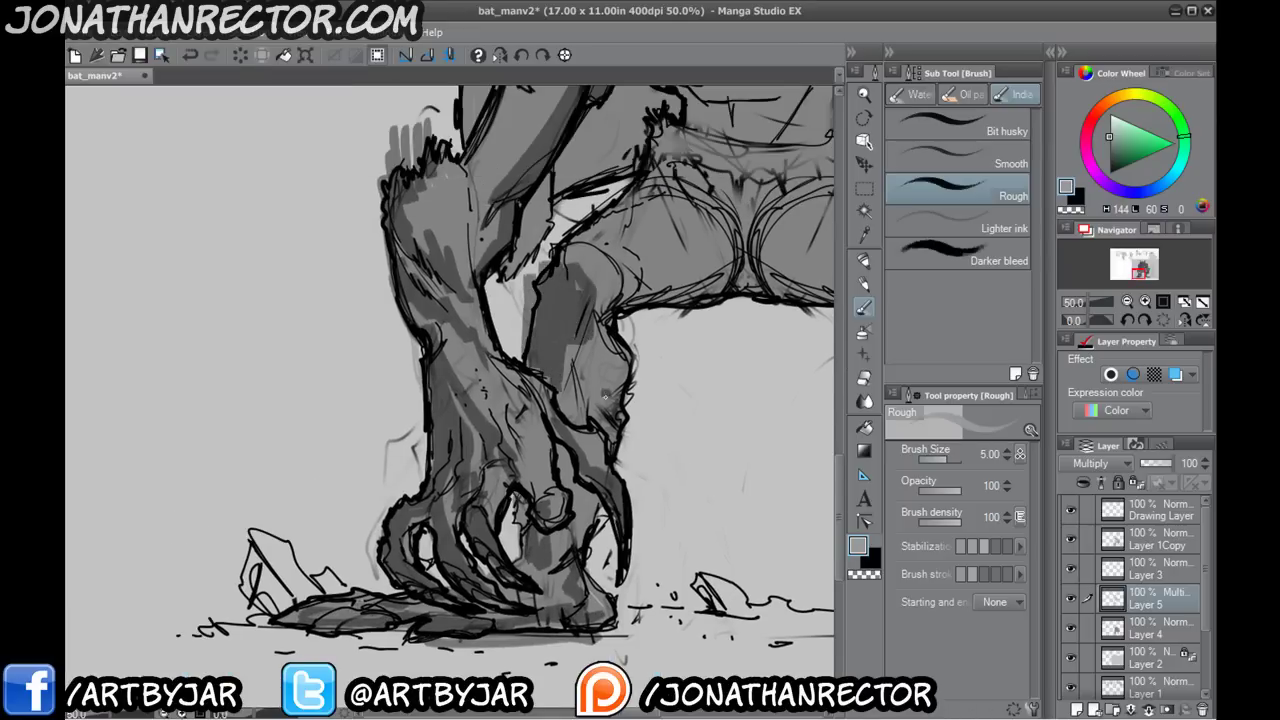
# - Shade the abdomen below the chest, including its muscle folds and left side
pyautogui.moveTo(580, 293)
pyautogui.mouseDown()
pyautogui.moveTo(407, 462)
pyautogui.moveTo(429, 513)
pyautogui.mouseUp()
pyautogui.moveTo(507, 394); pyautogui.dragTo(413, 392)
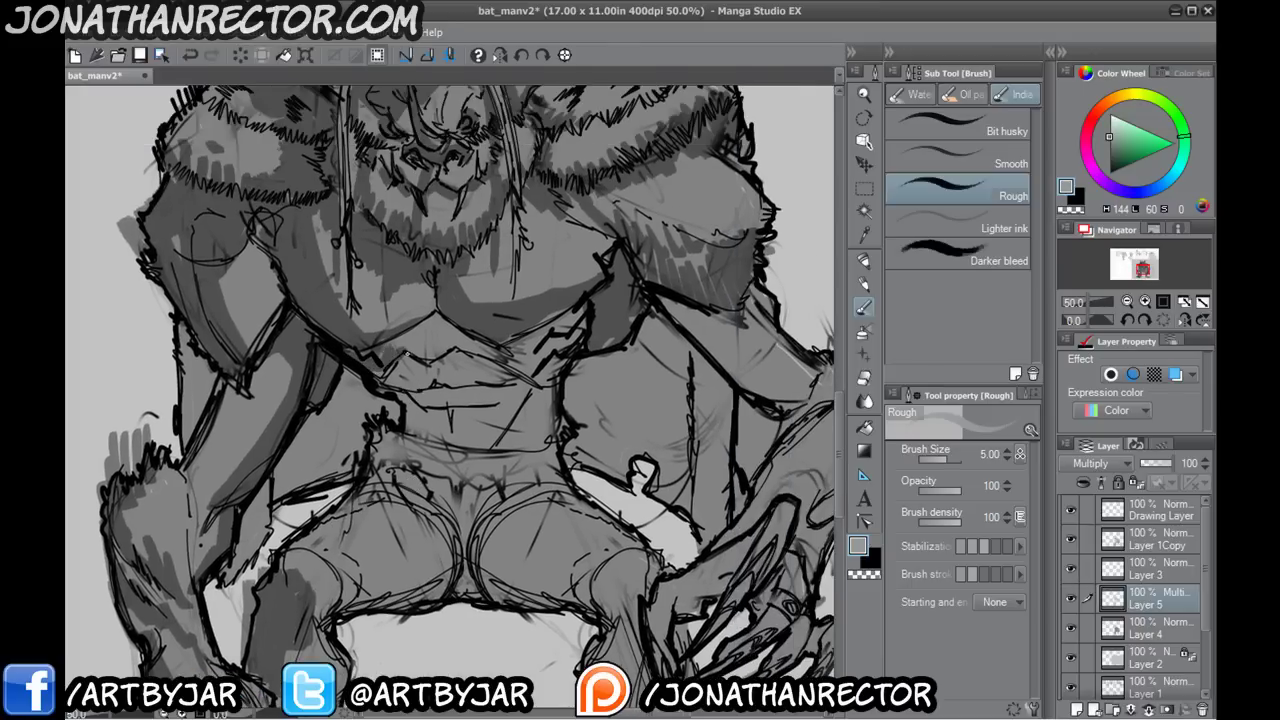
pyautogui.moveTo(518, 366)
pyautogui.mouseDown()
pyautogui.moveTo(407, 367)
pyautogui.moveTo(415, 379)
pyautogui.moveTo(401, 380)
pyautogui.moveTo(457, 401)
pyautogui.moveTo(425, 401)
pyautogui.moveTo(461, 443)
pyautogui.mouseUp()
pyautogui.moveTo(404, 396); pyautogui.dragTo(438, 445)
pyautogui.moveTo(359, 429)
pyautogui.mouseDown()
pyautogui.moveTo(391, 515)
pyautogui.moveTo(353, 463)
pyautogui.mouseUp()
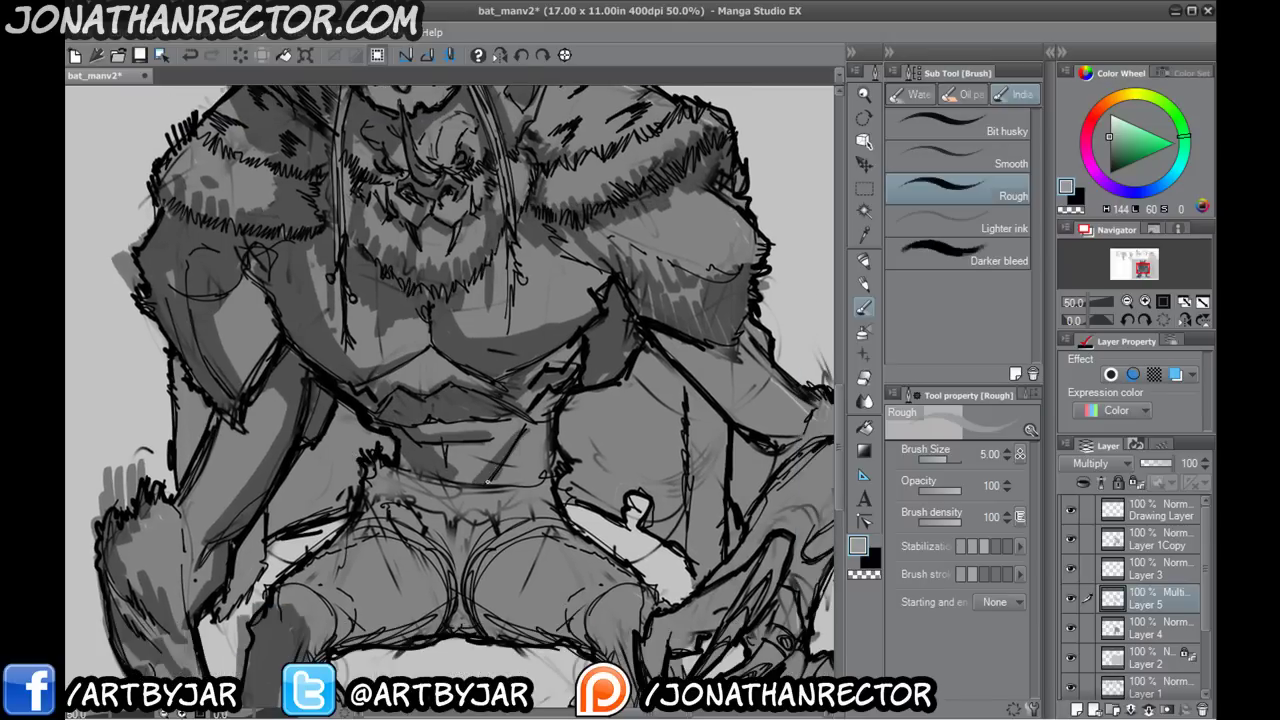
# - Shade the fur at the waist, the groin and the undersides of both thighs
pyautogui.moveTo(515, 490)
pyautogui.mouseDown()
pyautogui.moveTo(523, 375)
pyautogui.moveTo(506, 402)
pyautogui.moveTo(462, 408)
pyautogui.moveTo(372, 392)
pyautogui.mouseUp()
pyautogui.moveTo(468, 510)
pyautogui.mouseDown()
pyautogui.moveTo(430, 430)
pyautogui.moveTo(378, 512)
pyautogui.moveTo(320, 524)
pyautogui.mouseUp()
pyautogui.moveTo(467, 479)
pyautogui.mouseDown()
pyautogui.moveTo(377, 421)
pyautogui.moveTo(484, 458)
pyautogui.moveTo(390, 432)
pyautogui.moveTo(380, 455)
pyautogui.moveTo(491, 511)
pyautogui.moveTo(323, 406)
pyautogui.moveTo(397, 375)
pyautogui.mouseUp()
pyautogui.moveTo(397, 427)
pyautogui.mouseDown()
pyautogui.moveTo(440, 470)
pyautogui.moveTo(505, 496)
pyautogui.moveTo(525, 540)
pyautogui.moveTo(490, 625)
pyautogui.moveTo(460, 650)
pyautogui.moveTo(490, 540)
pyautogui.moveTo(540, 500)
pyautogui.moveTo(490, 501)
pyautogui.mouseUp()
pyautogui.moveTo(391, 342); pyautogui.dragTo(493, 470)
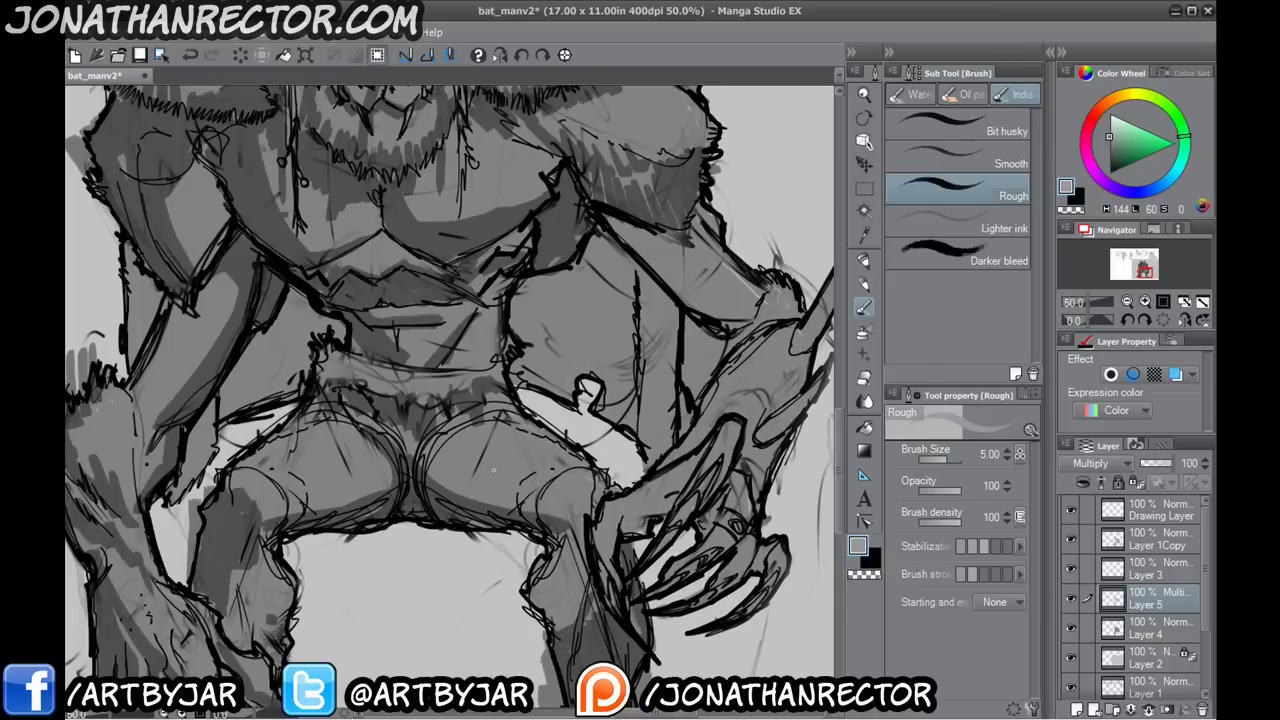
# - Shade the top of the right thigh, the right lower leg and the right foot
pyautogui.moveTo(585, 497)
pyautogui.mouseDown()
pyautogui.moveTo(470, 430)
pyautogui.moveTo(515, 415)
pyautogui.moveTo(555, 430)
pyautogui.moveTo(603, 487)
pyautogui.mouseUp()
pyautogui.moveTo(488, 381); pyautogui.dragTo(516, 331)
pyautogui.moveTo(473, 660); pyautogui.dragTo(423, 328)
pyautogui.moveTo(542, 445)
pyautogui.mouseDown()
pyautogui.moveTo(545, 492)
pyautogui.moveTo(500, 510)
pyautogui.moveTo(780, 519)
pyautogui.mouseUp()
pyautogui.moveTo(549, 358)
pyautogui.mouseDown()
pyautogui.moveTo(466, 511)
pyautogui.moveTo(460, 683)
pyautogui.mouseUp()
# - Shade the underside of the right forearm and the back of the raised right hand
pyautogui.moveTo(486, 263)
pyautogui.mouseDown()
pyautogui.moveTo(506, 383)
pyautogui.moveTo(470, 408)
pyautogui.mouseUp()
pyautogui.moveTo(500, 362)
pyautogui.mouseDown()
pyautogui.moveTo(565, 458)
pyautogui.moveTo(449, 345)
pyautogui.mouseUp()
pyautogui.moveTo(507, 264); pyautogui.dragTo(508, 154)
pyautogui.moveTo(534, 353); pyautogui.dragTo(536, 402)
pyautogui.moveTo(699, 265); pyautogui.dragTo(590, 505)
pyautogui.moveTo(508, 497); pyautogui.dragTo(566, 412)
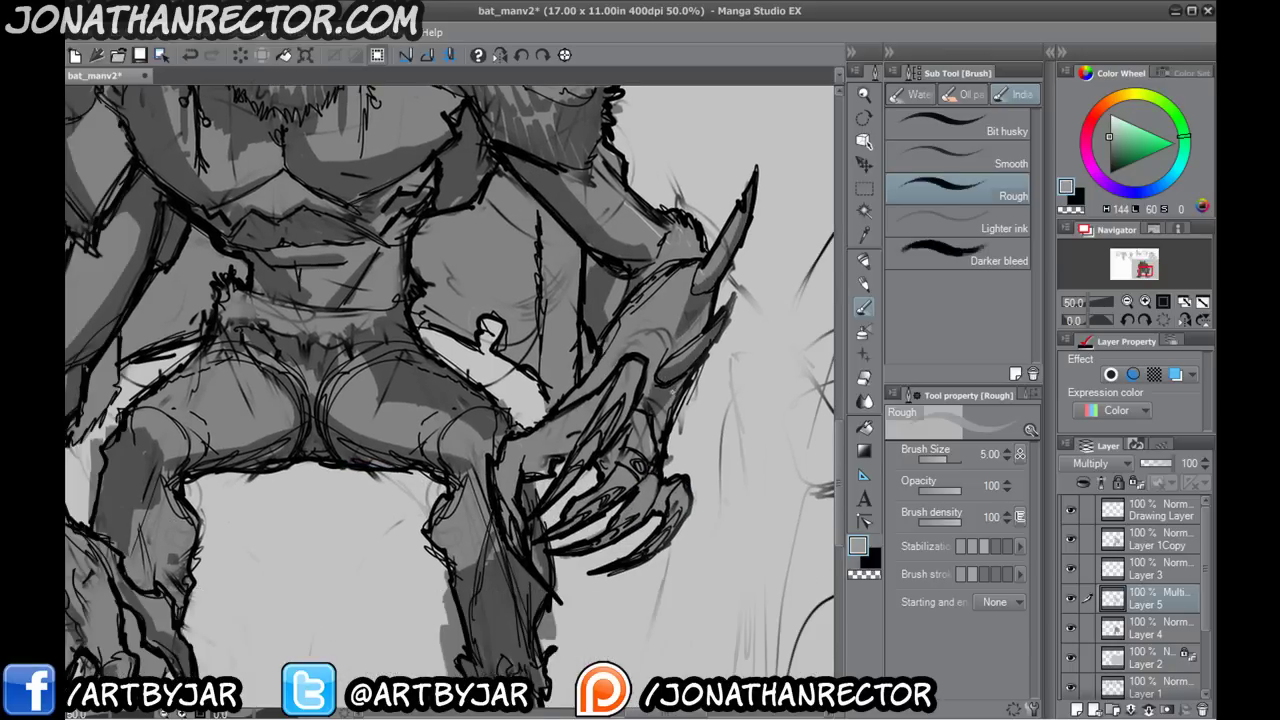
# - Shade the fingers and long curved claws of the right hand
pyautogui.moveTo(600, 342); pyautogui.dragTo(568, 405)
pyautogui.moveTo(634, 374); pyautogui.dragTo(544, 517)
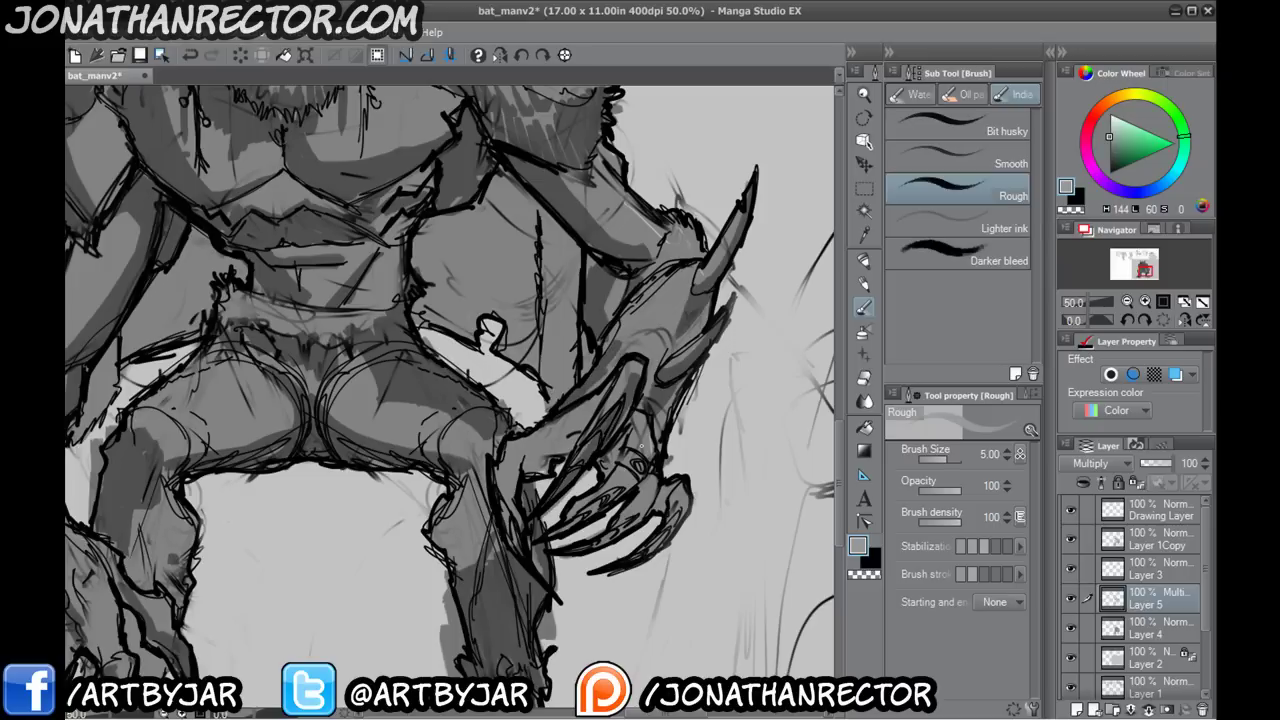
pyautogui.moveTo(644, 444); pyautogui.dragTo(552, 543)
pyautogui.moveTo(662, 484); pyautogui.dragTo(567, 558)
pyautogui.moveTo(693, 499); pyautogui.dragTo(573, 573)
pyautogui.moveTo(534, 467); pyautogui.dragTo(526, 538)
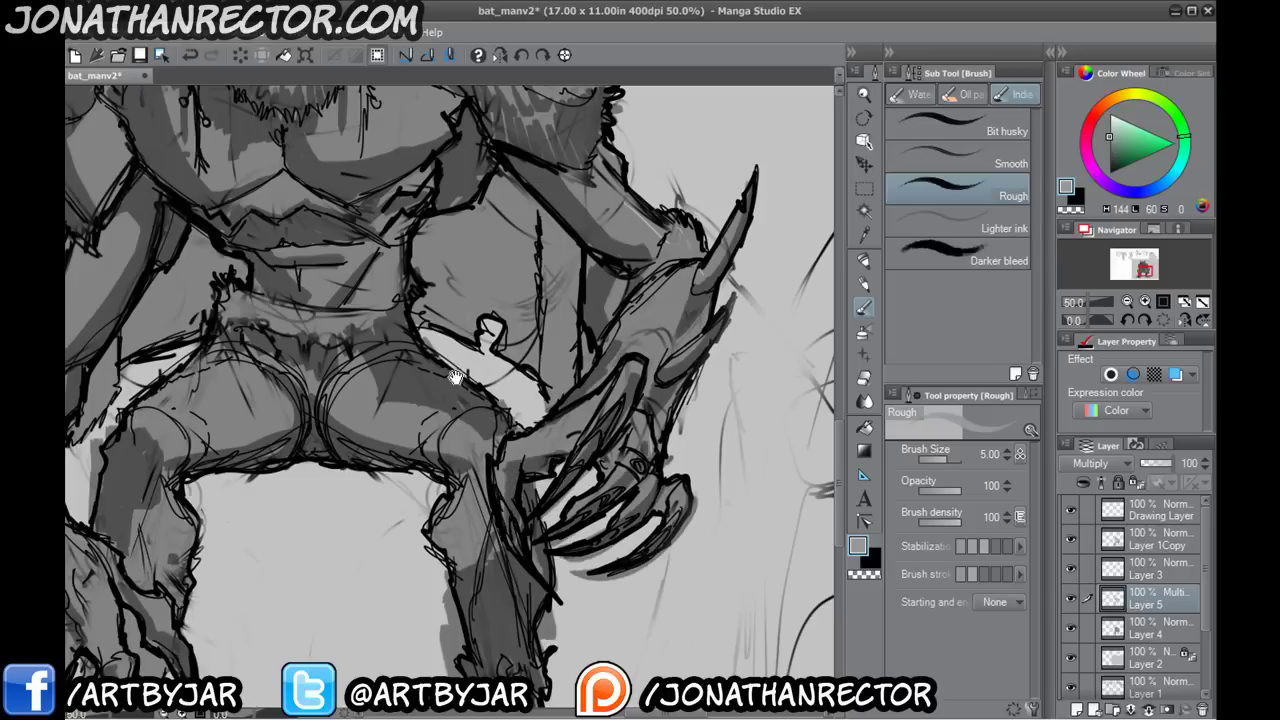
# - Fill the membrane behind the body, between the torso and the right arm, with shadow
pyautogui.moveTo(453, 240)
pyautogui.mouseDown()
pyautogui.moveTo(449, 423)
pyautogui.moveTo(496, 386)
pyautogui.moveTo(497, 363)
pyautogui.mouseUp()
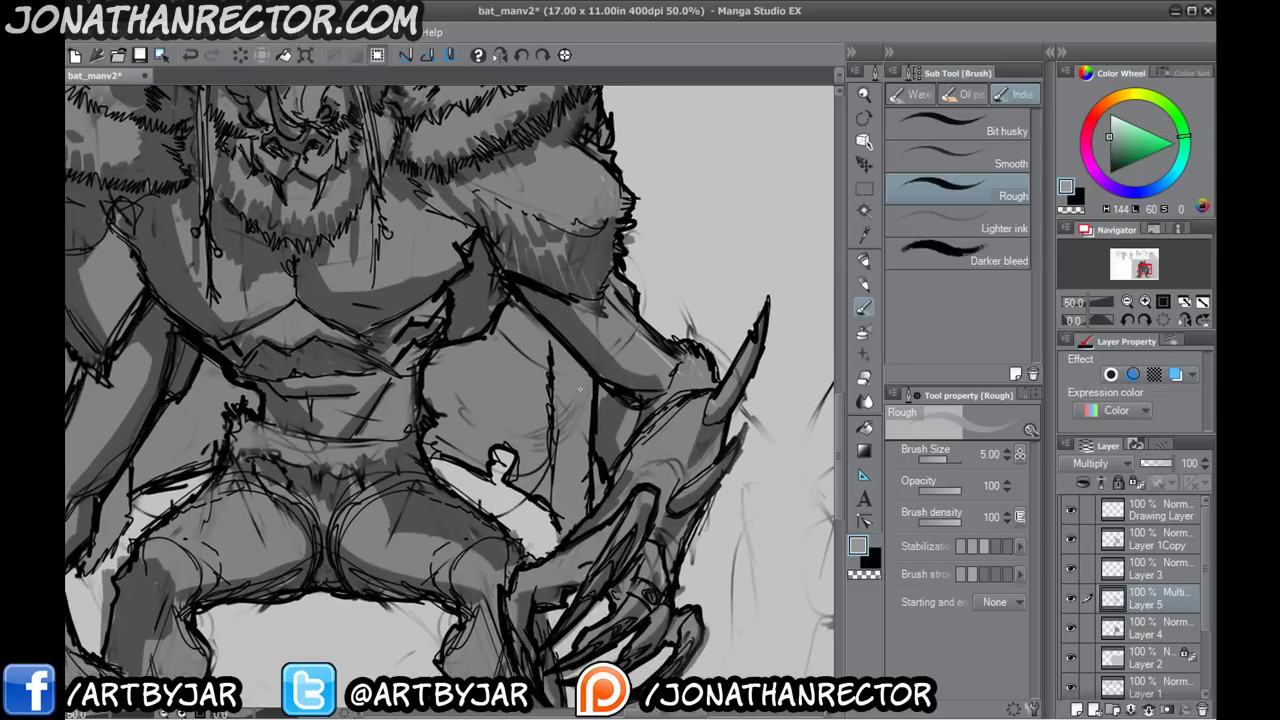
pyautogui.moveTo(591, 393)
pyautogui.mouseDown()
pyautogui.moveTo(570, 490)
pyautogui.moveTo(566, 354)
pyautogui.moveTo(583, 374)
pyautogui.mouseUp()
pyautogui.moveTo(548, 302); pyautogui.dragTo(514, 352)
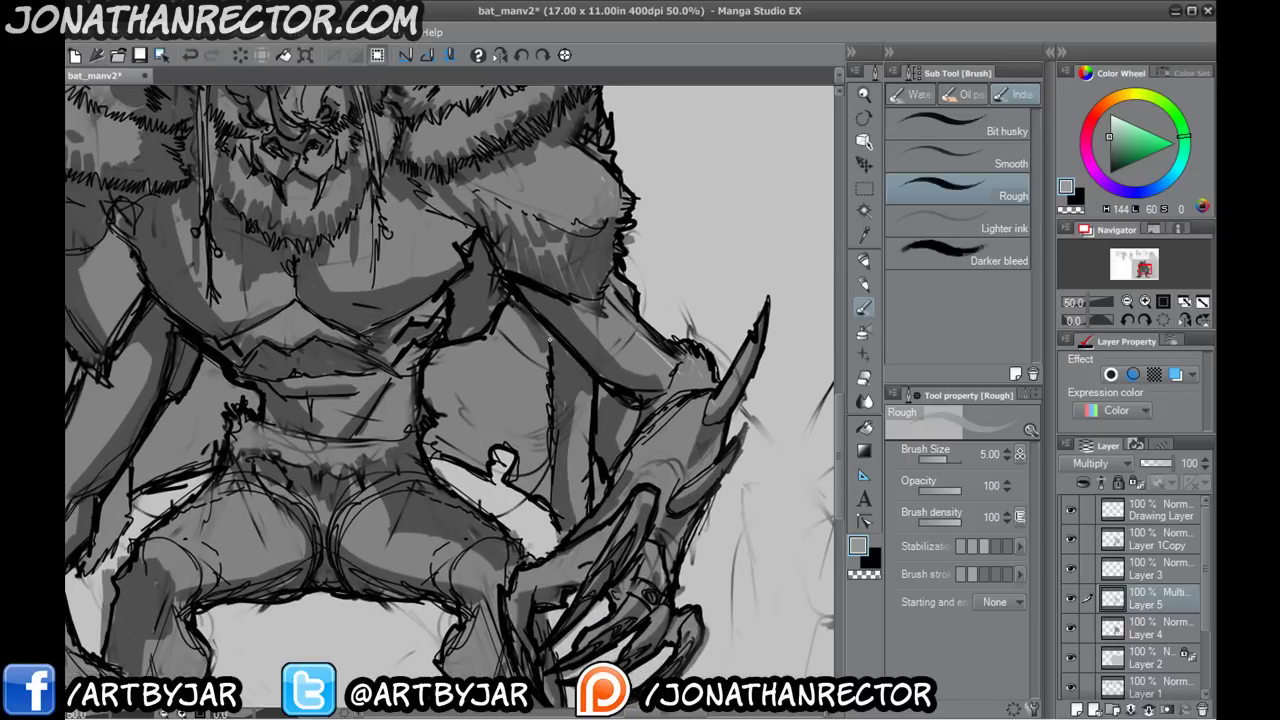
pyautogui.moveTo(510, 306); pyautogui.dragTo(498, 378)
pyautogui.moveTo(500, 330); pyautogui.dragTo(546, 462)
pyautogui.moveTo(548, 390)
pyautogui.mouseDown()
pyautogui.moveTo(544, 498)
pyautogui.moveTo(508, 455)
pyautogui.moveTo(470, 462)
pyautogui.moveTo(428, 390)
pyautogui.moveTo(441, 345)
pyautogui.moveTo(460, 376)
pyautogui.mouseUp()
pyautogui.moveTo(468, 330)
pyautogui.mouseDown()
pyautogui.moveTo(488, 402)
pyautogui.moveTo(505, 414)
pyautogui.mouseUp()
pyautogui.moveTo(510, 370); pyautogui.dragTo(528, 426)
# - Fill the membrane between the torso and left arm with shadow, including the narrow strip outside that arm
pyautogui.moveTo(237, 412)
pyautogui.mouseDown()
pyautogui.moveTo(497, 322)
pyautogui.moveTo(452, 303)
pyautogui.moveTo(430, 402)
pyautogui.moveTo(328, 483)
pyautogui.mouseUp()
pyautogui.moveTo(404, 386); pyautogui.dragTo(428, 312)
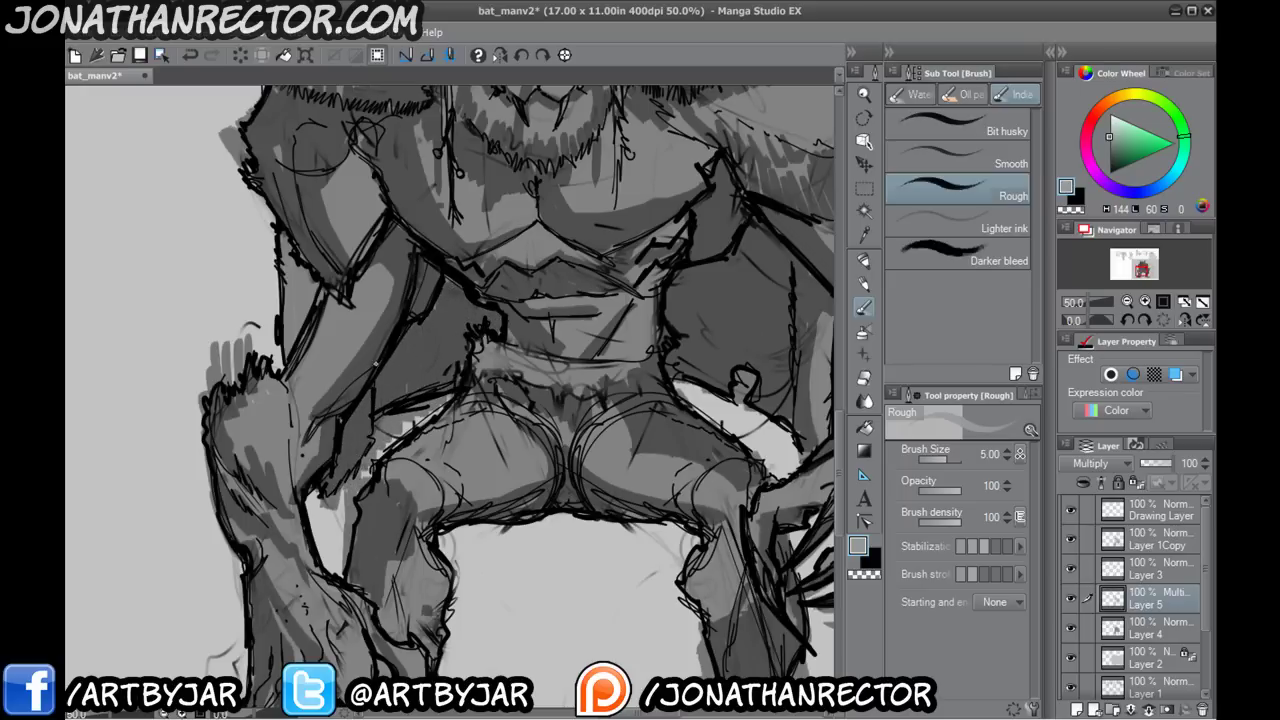
pyautogui.moveTo(306, 280); pyautogui.dragTo(300, 322)
pyautogui.moveTo(298, 258); pyautogui.dragTo(304, 336)
pyautogui.moveTo(318, 284)
pyautogui.mouseDown()
pyautogui.moveTo(292, 341)
pyautogui.moveTo(283, 238)
pyautogui.moveTo(278, 316)
pyautogui.mouseUp()
# - Load Layer 4's silhouette as a selection, clear the shadow overspill outside the figure on Layer 5, and deselect
pyautogui.scroll(-1, 265, 131)
pyautogui.moveTo(207, 396); pyautogui.dragTo(203, 529)
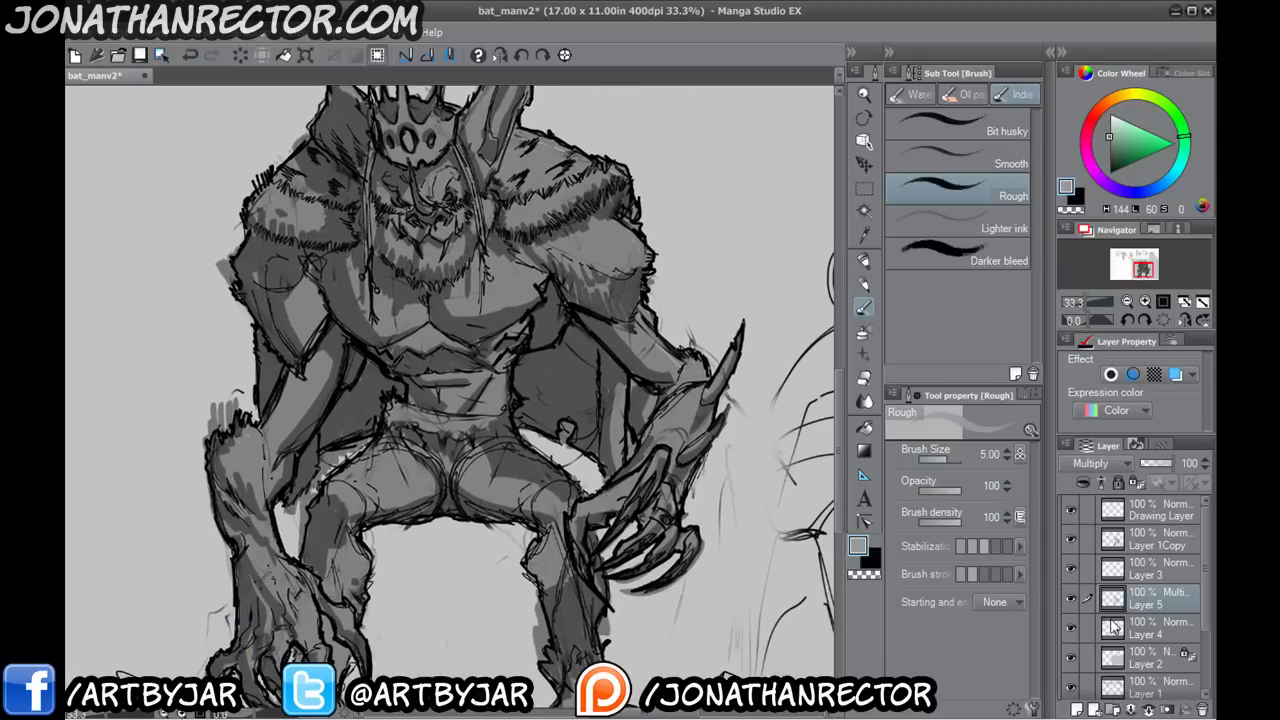
pyautogui.keyDown('ctrl'); pyautogui.click(1115, 634); pyautogui.keyUp('ctrl')
pyautogui.moveTo(310, 523); pyautogui.dragTo(335, 358)
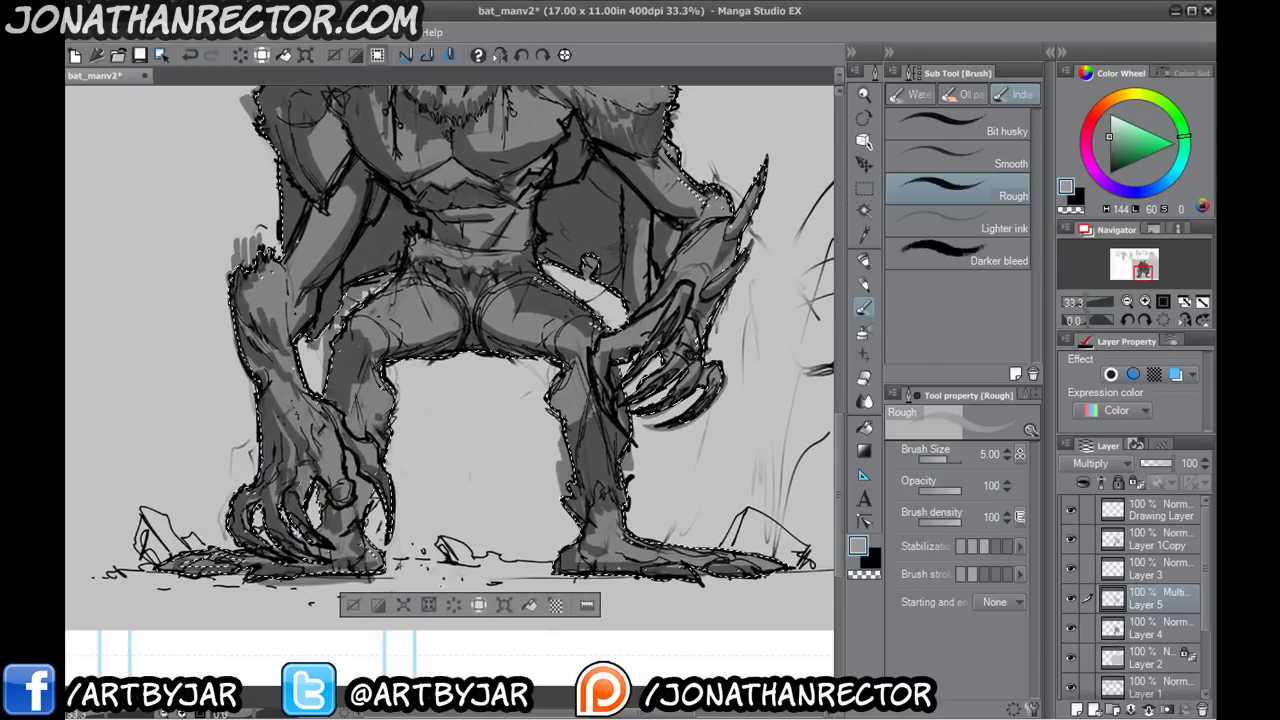
pyautogui.click(482, 606)
pyautogui.click(354, 605)
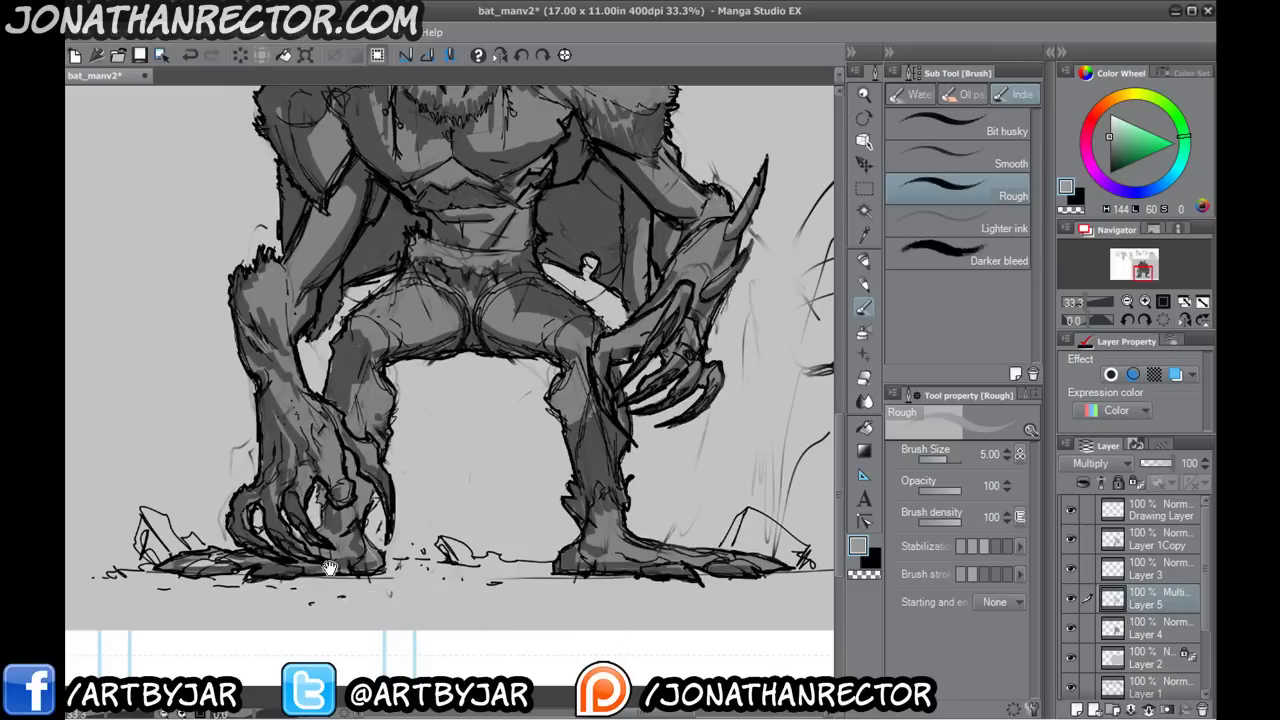
# - Compare the figure with the Layer 5 shading hidden and shown, and add a new raster layer above Layer 5
pyautogui.moveTo(256, 383); pyautogui.dragTo(222, 591)
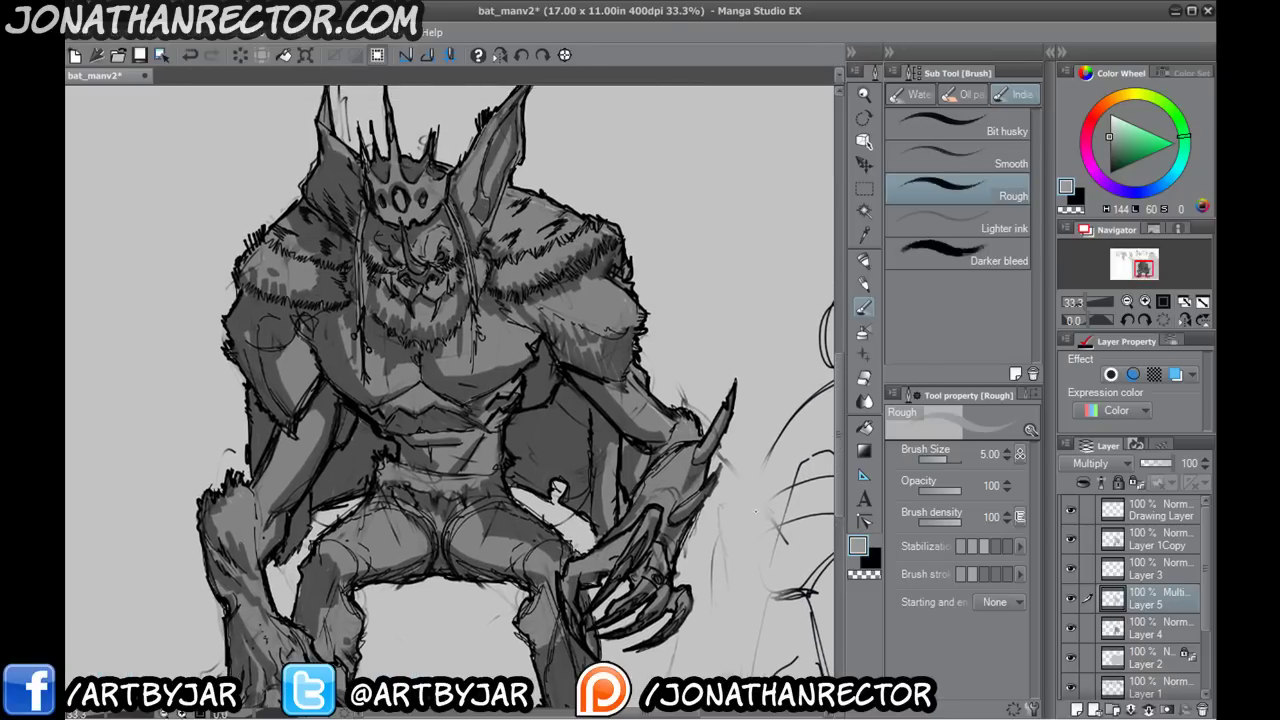
pyautogui.click(1071, 598)
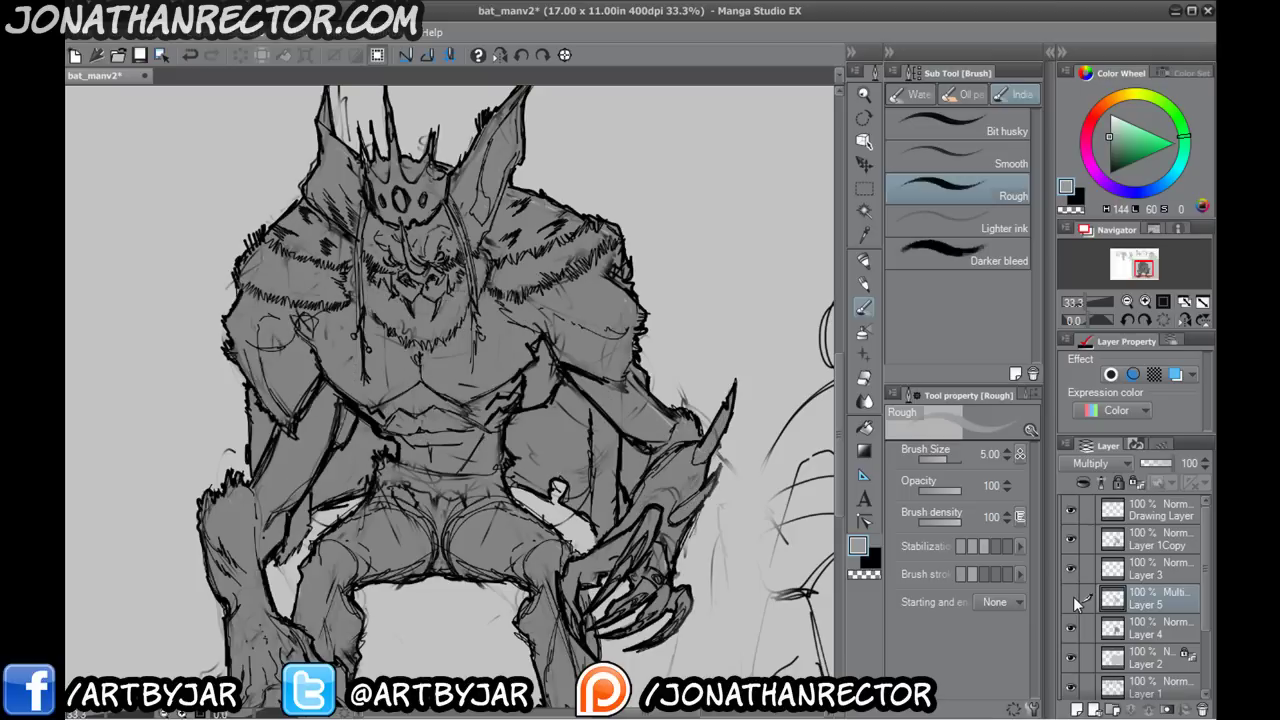
pyautogui.click(1071, 598)
pyautogui.click(1077, 708)
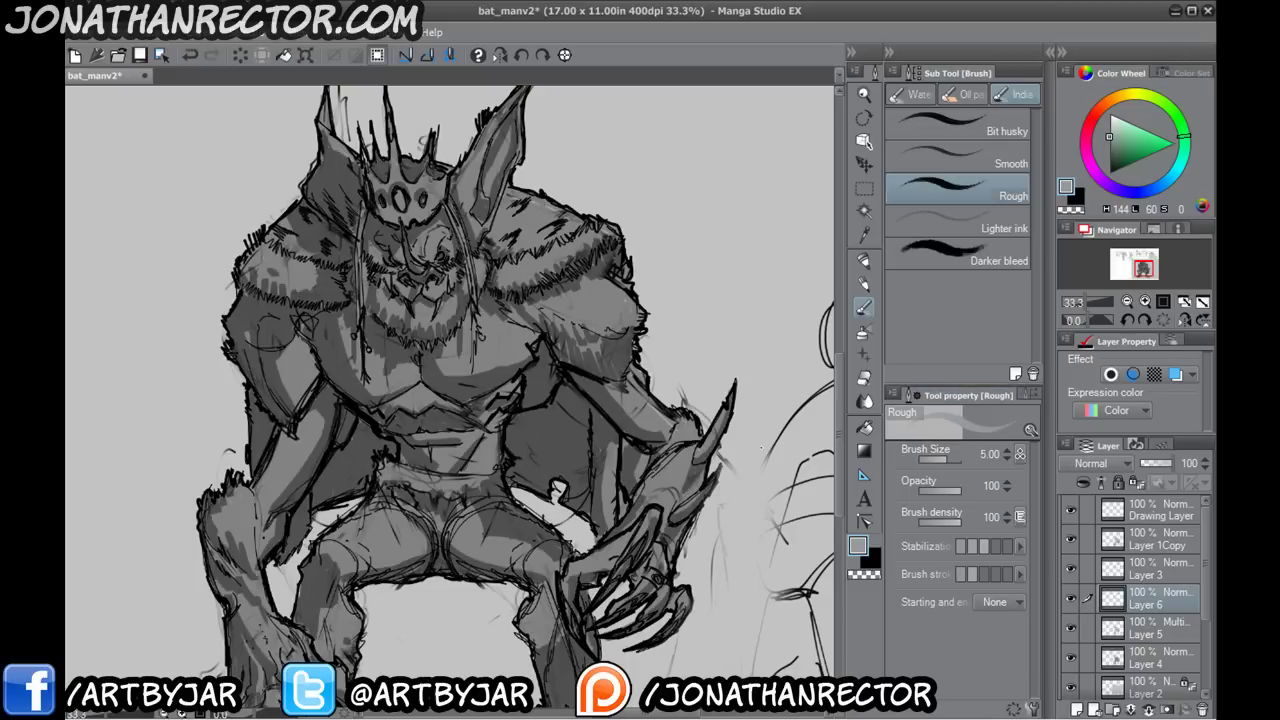
# - Set the drawing colour to a light neutral grey for highlights and ready the Rough India ink brush on Layer 6
pyautogui.keyDown('alt'); pyautogui.click(506, 347); pyautogui.keyUp('alt')
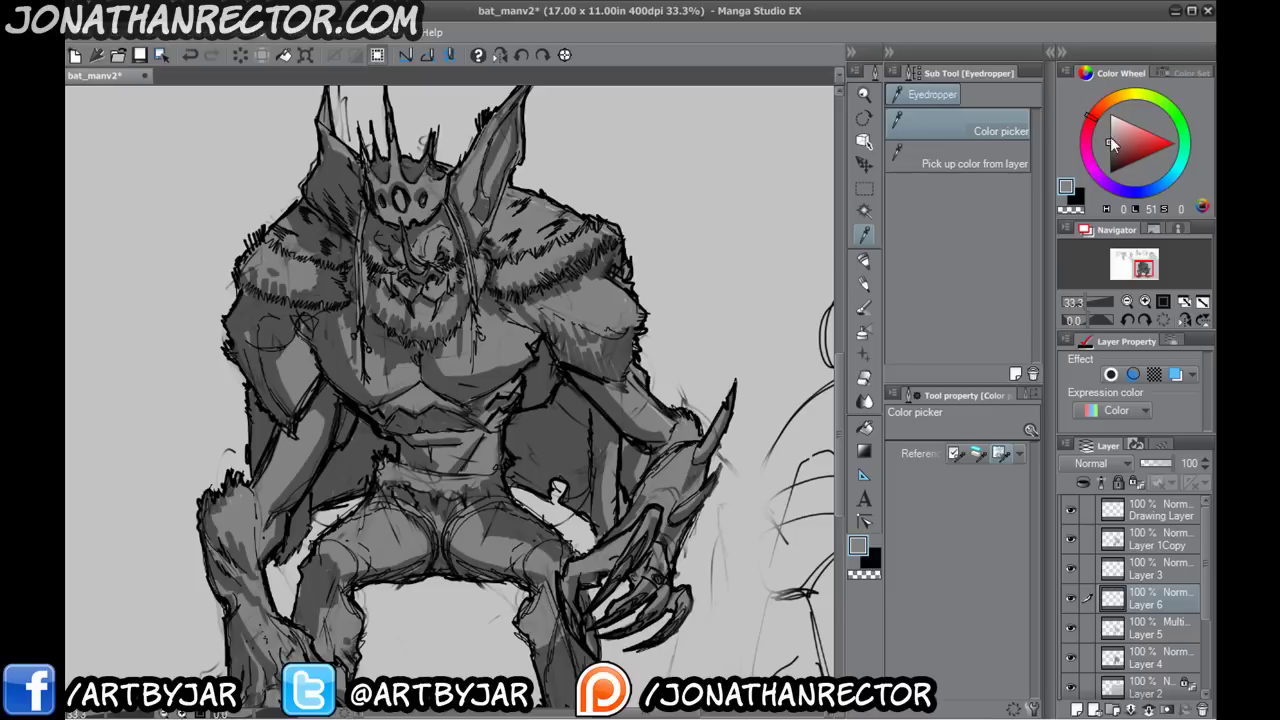
pyautogui.moveTo(1110, 136); pyautogui.dragTo(1091, 118)
pyautogui.click(864, 260)
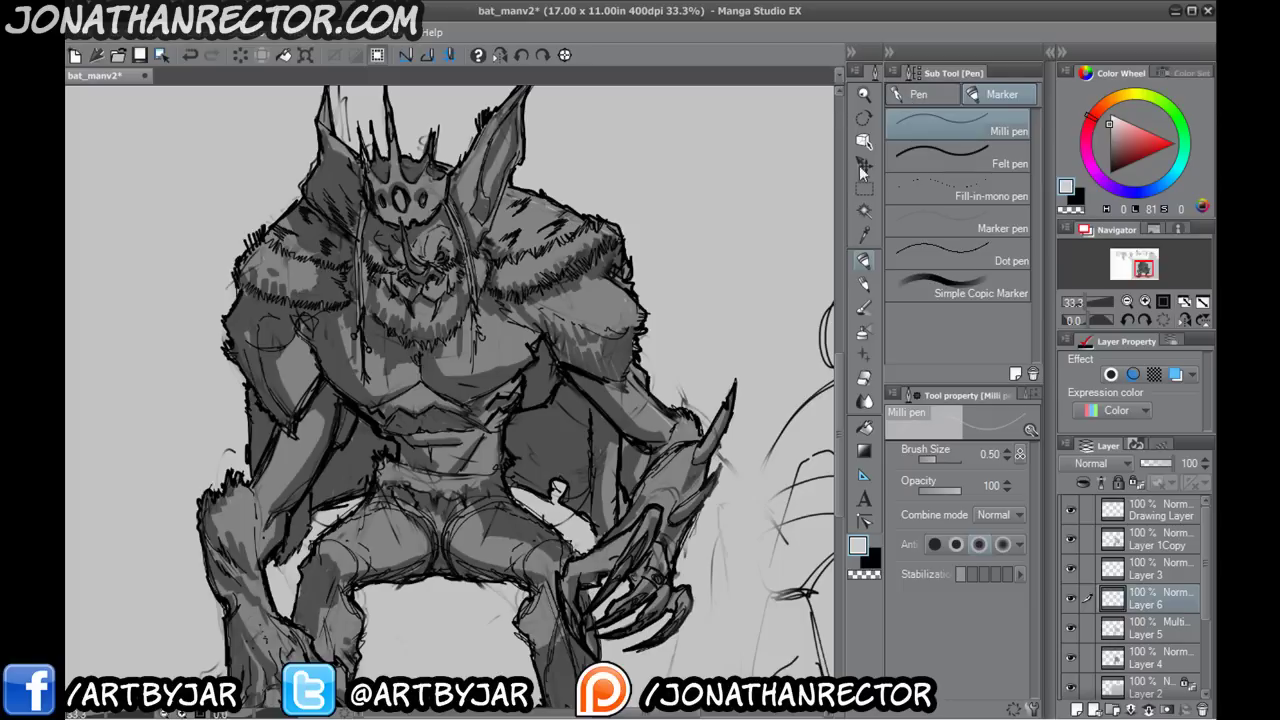
pyautogui.click(864, 303)
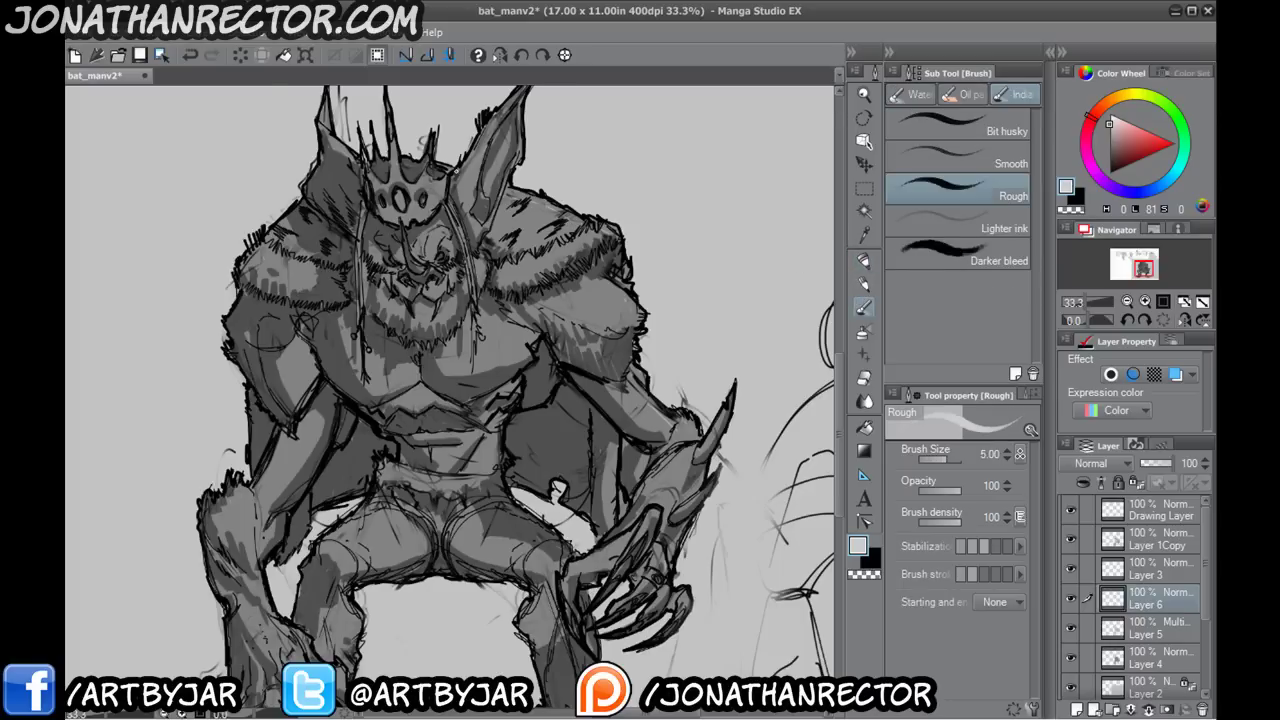
# - Paint light grey highlights and small dabs on the monster's right-hand brow, cheek, muzzle edge and beard
pyautogui.scroll(3, 458, 172)
pyautogui.press('Tab')
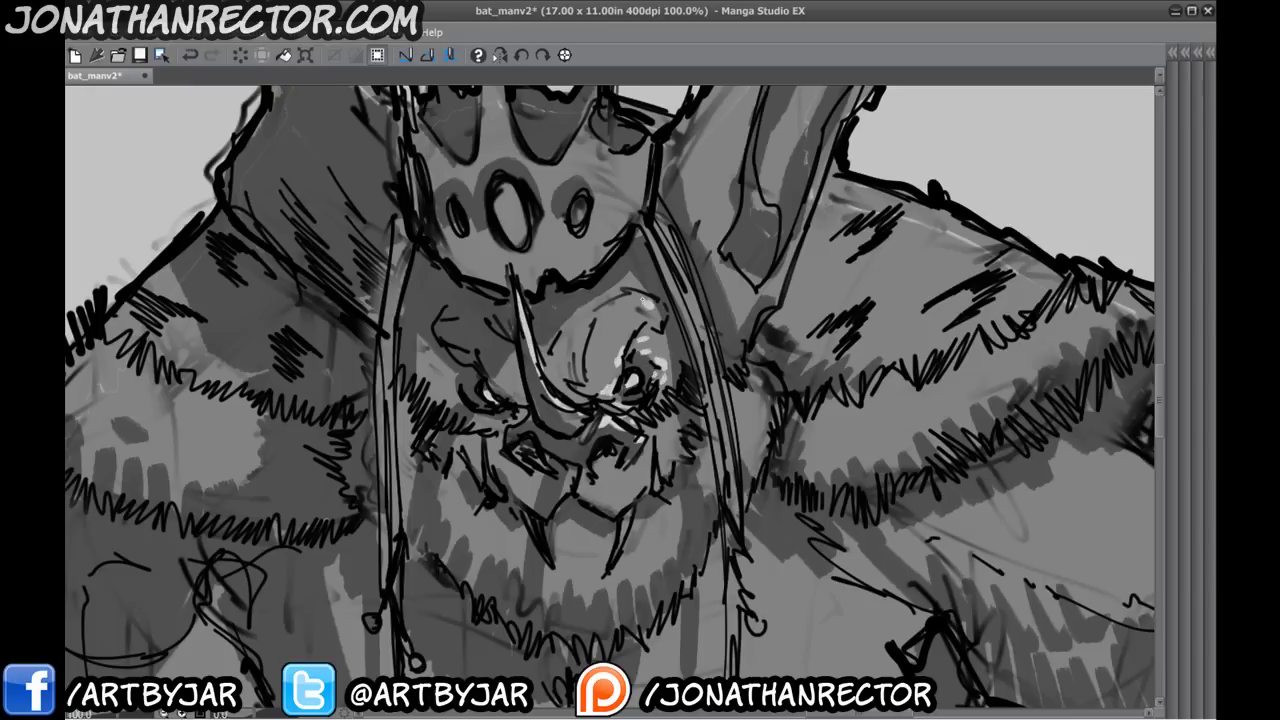
pyautogui.moveTo(645, 300)
pyautogui.mouseDown()
pyautogui.moveTo(630, 302)
pyautogui.moveTo(640, 318)
pyautogui.moveTo(622, 332)
pyautogui.mouseUp()
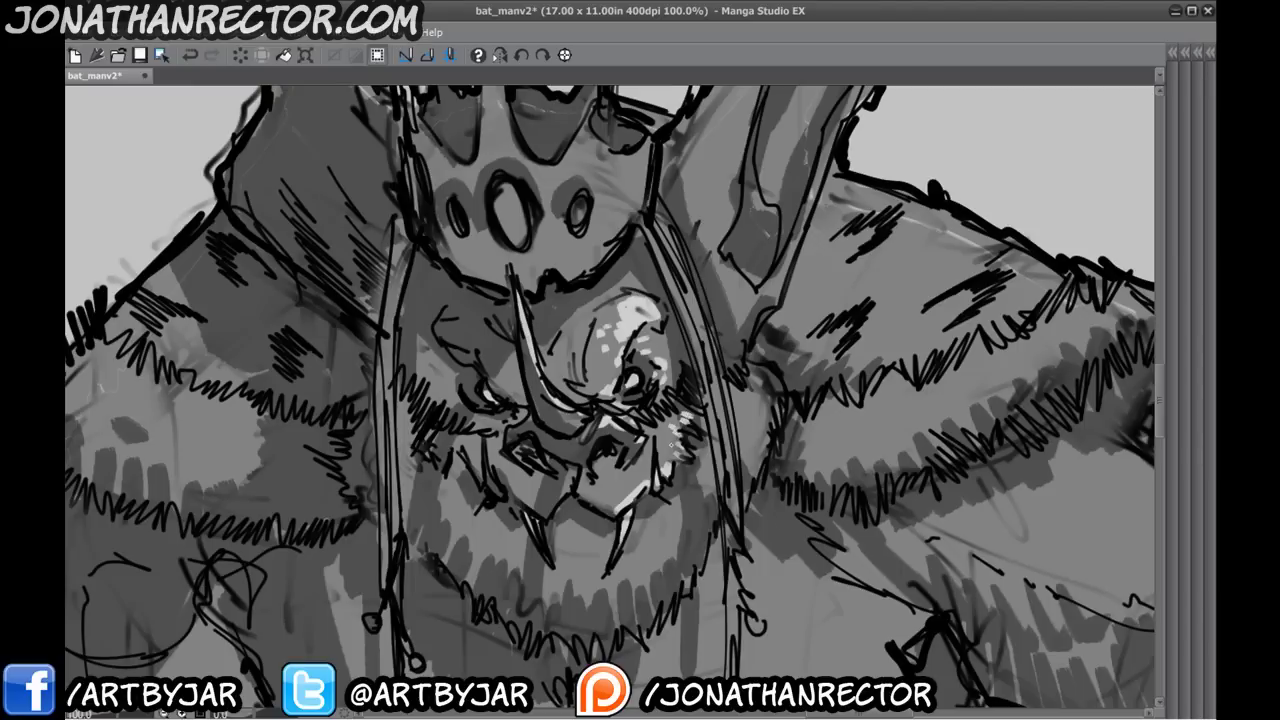
pyautogui.moveTo(617, 495); pyautogui.dragTo(604, 518)
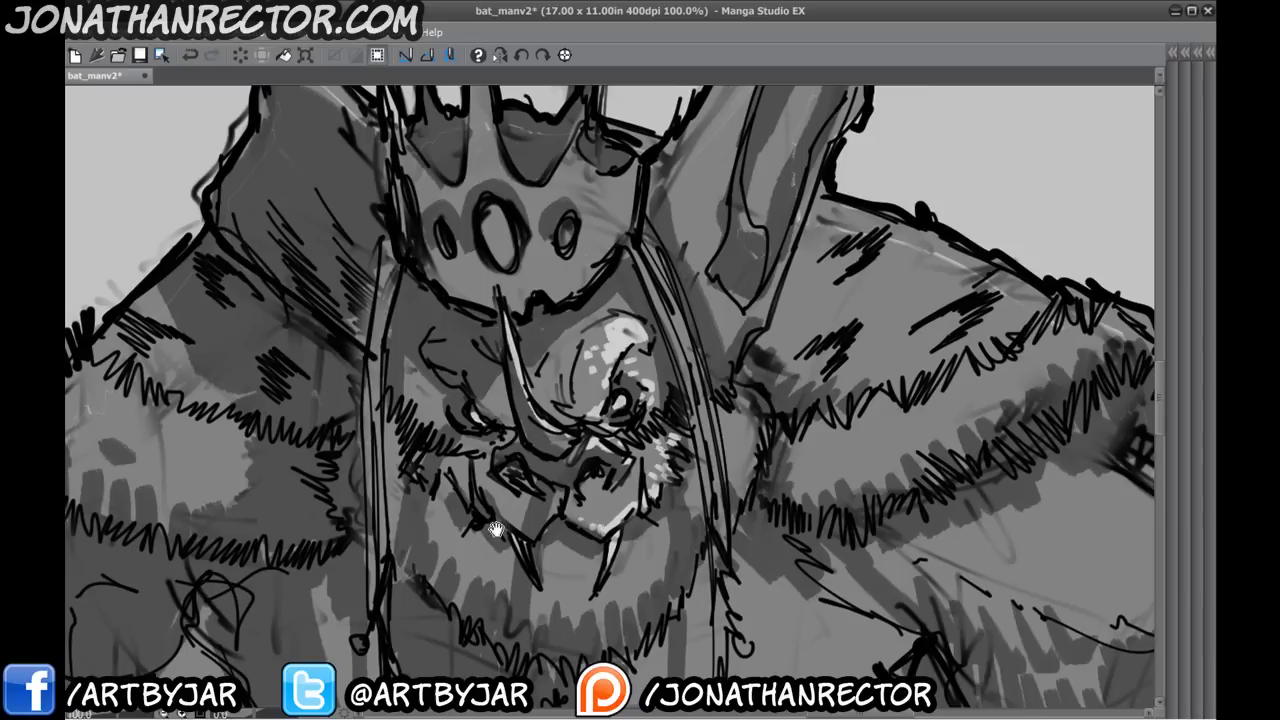
pyautogui.moveTo(652, 542); pyautogui.dragTo(612, 482)
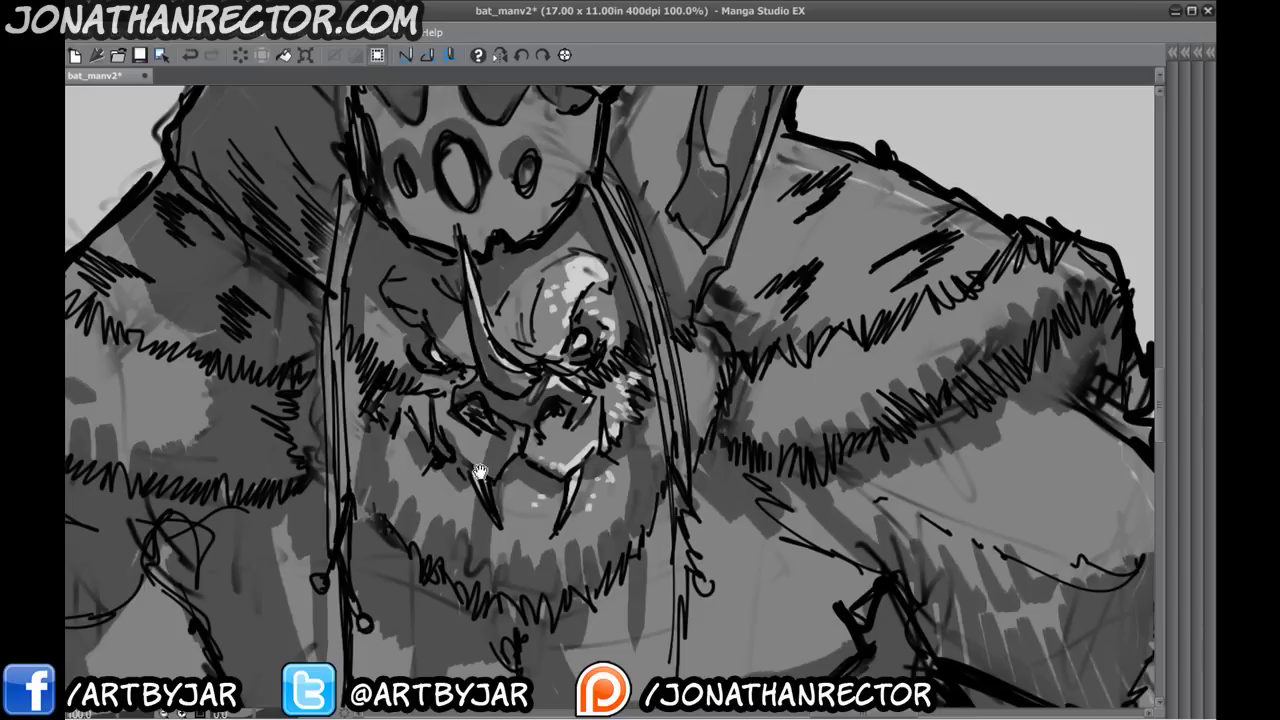
pyautogui.moveTo(480, 472); pyautogui.dragTo(484, 548)
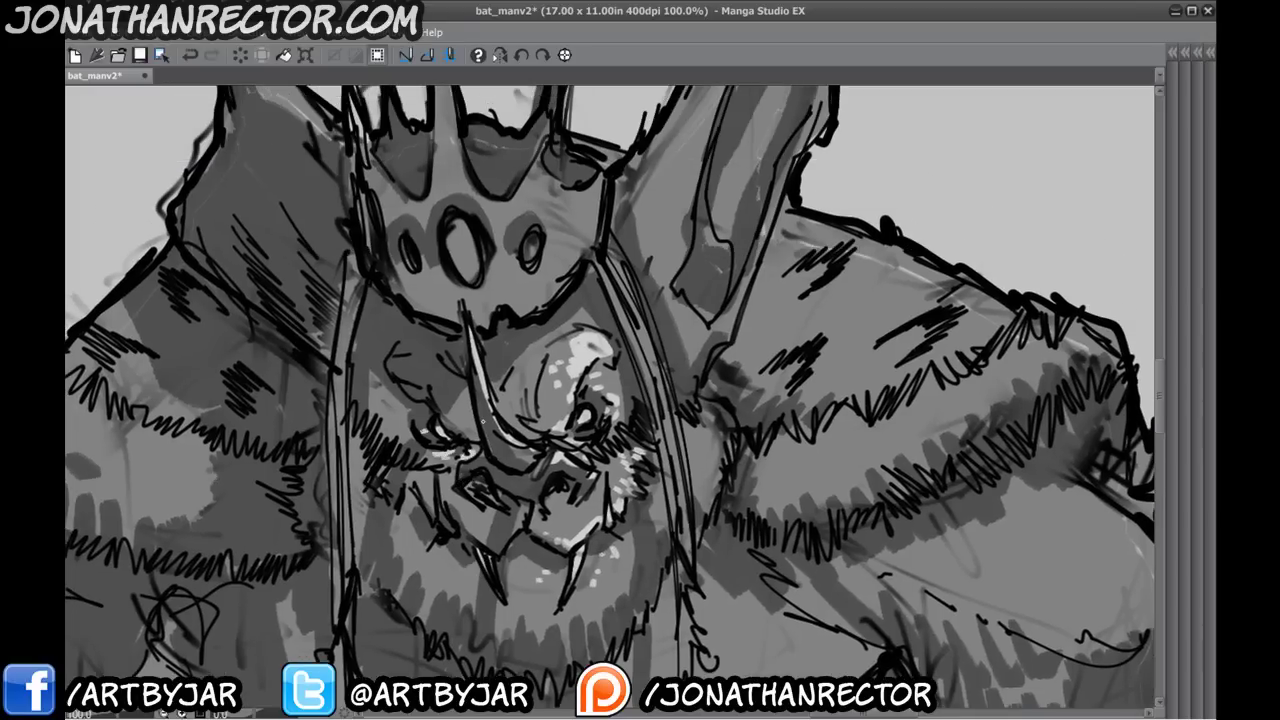
pyautogui.moveTo(536, 364); pyautogui.dragTo(532, 433)
# - Add light grey highlights to the crown's central gem, prong edges and curved rim
pyautogui.moveTo(459, 209); pyautogui.dragTo(510, 492)
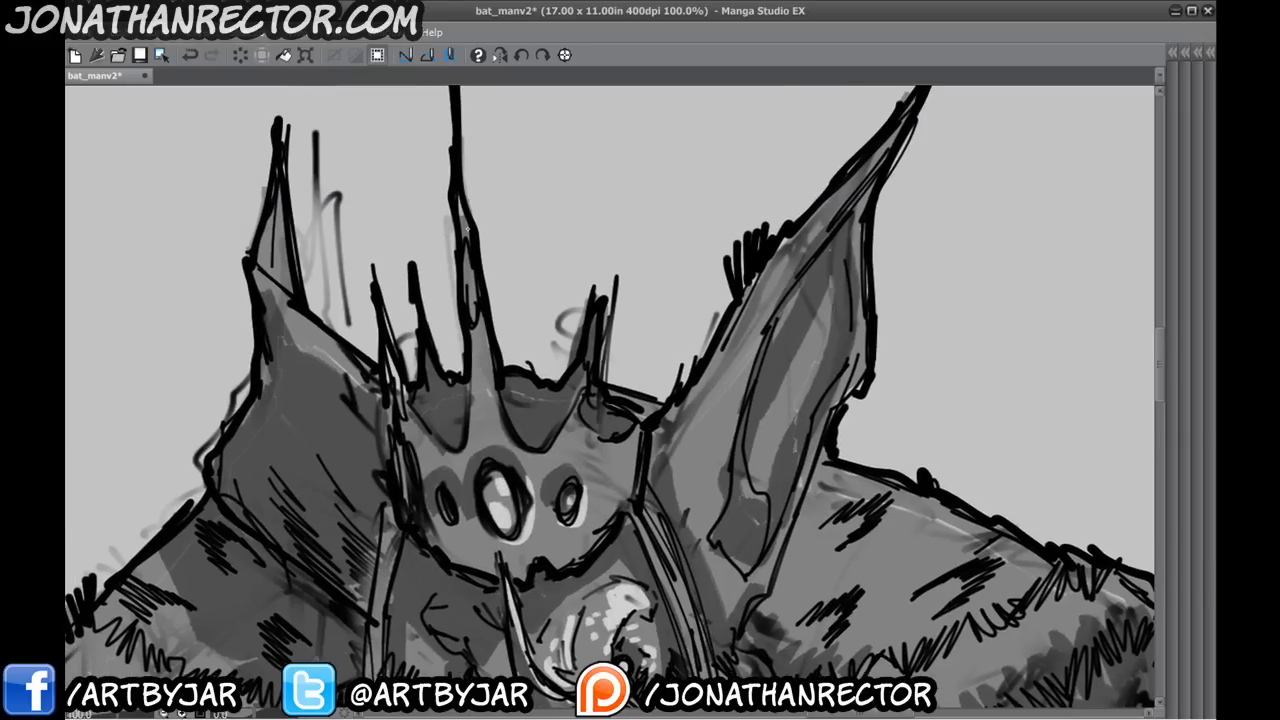
pyautogui.moveTo(481, 325)
pyautogui.mouseDown()
pyautogui.moveTo(504, 428)
pyautogui.moveTo(536, 456)
pyautogui.mouseUp()
pyautogui.moveTo(590, 335)
pyautogui.mouseDown()
pyautogui.moveTo(576, 426)
pyautogui.moveTo(632, 446)
pyautogui.mouseUp()
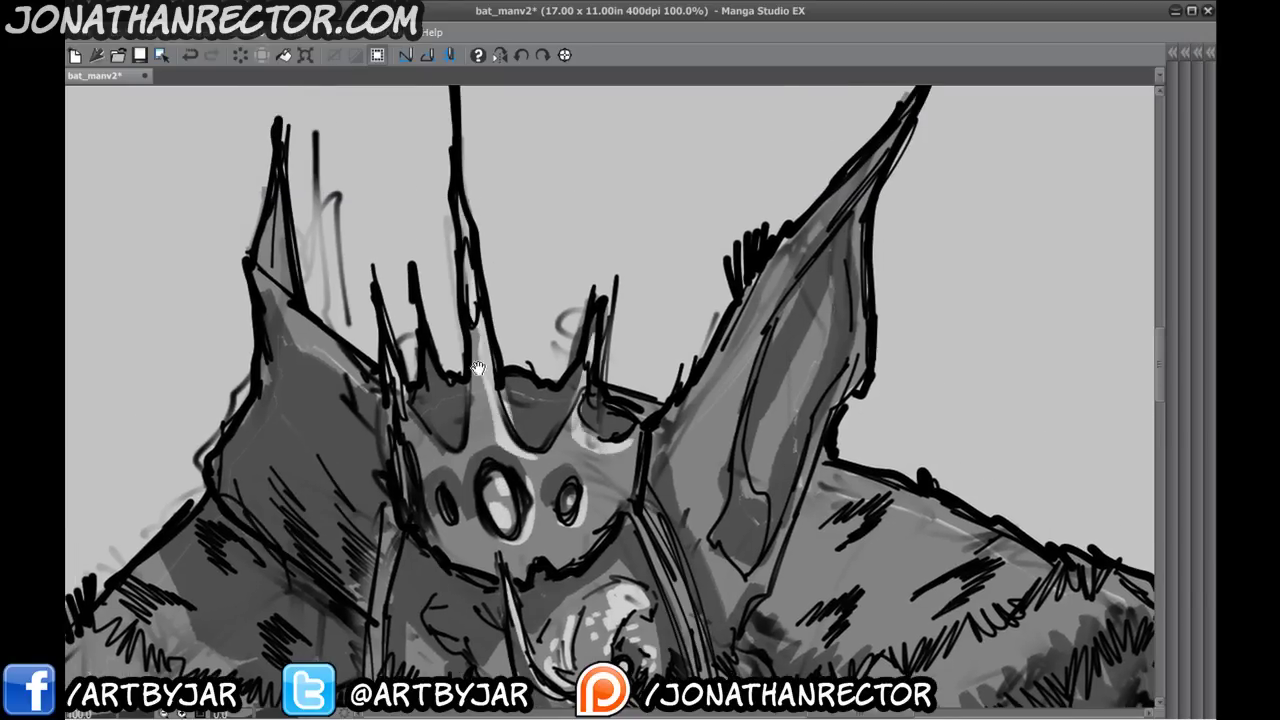
pyautogui.moveTo(478, 368); pyautogui.dragTo(481, 200)
pyautogui.moveTo(408, 243); pyautogui.dragTo(418, 278)
pyautogui.scroll(-3, 420, 278)
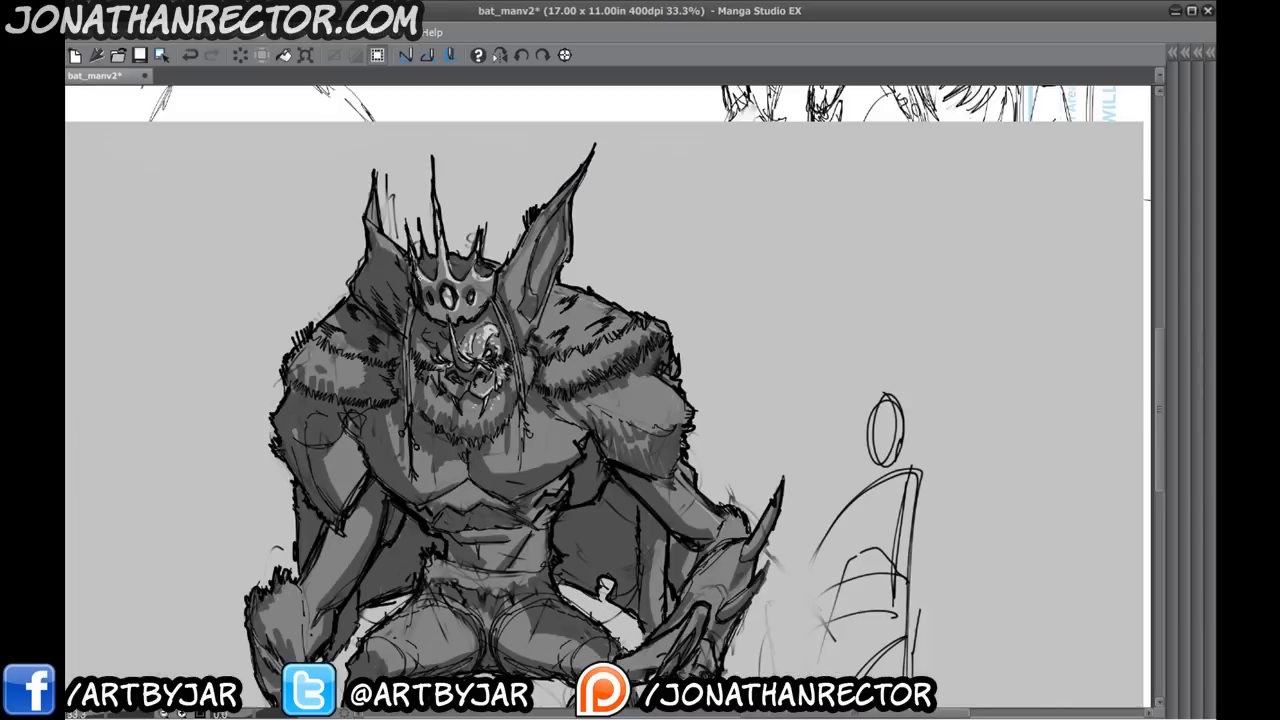
pyautogui.hotkey('ctrl', '-')
# - Stroke light grey highlights along the lower inner edge of the right-hand ear
pyautogui.scroll(3, 420, 278)
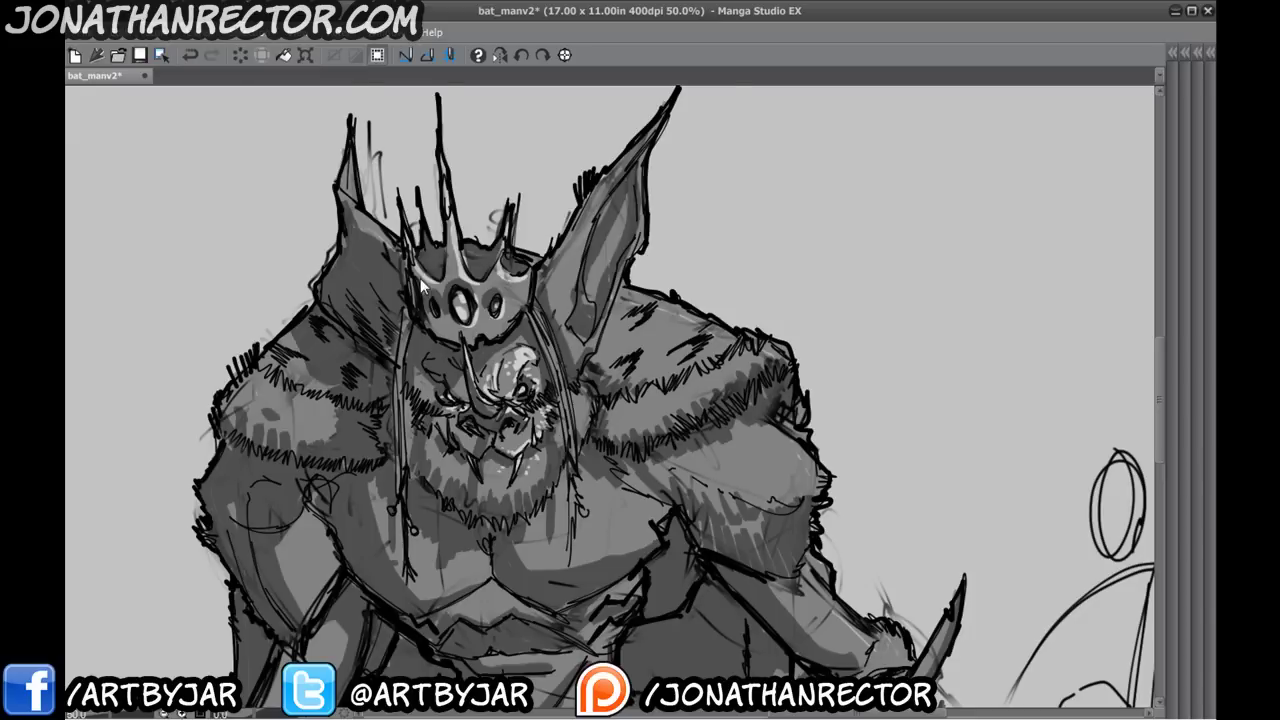
pyautogui.moveTo(562, 359); pyautogui.dragTo(540, 441)
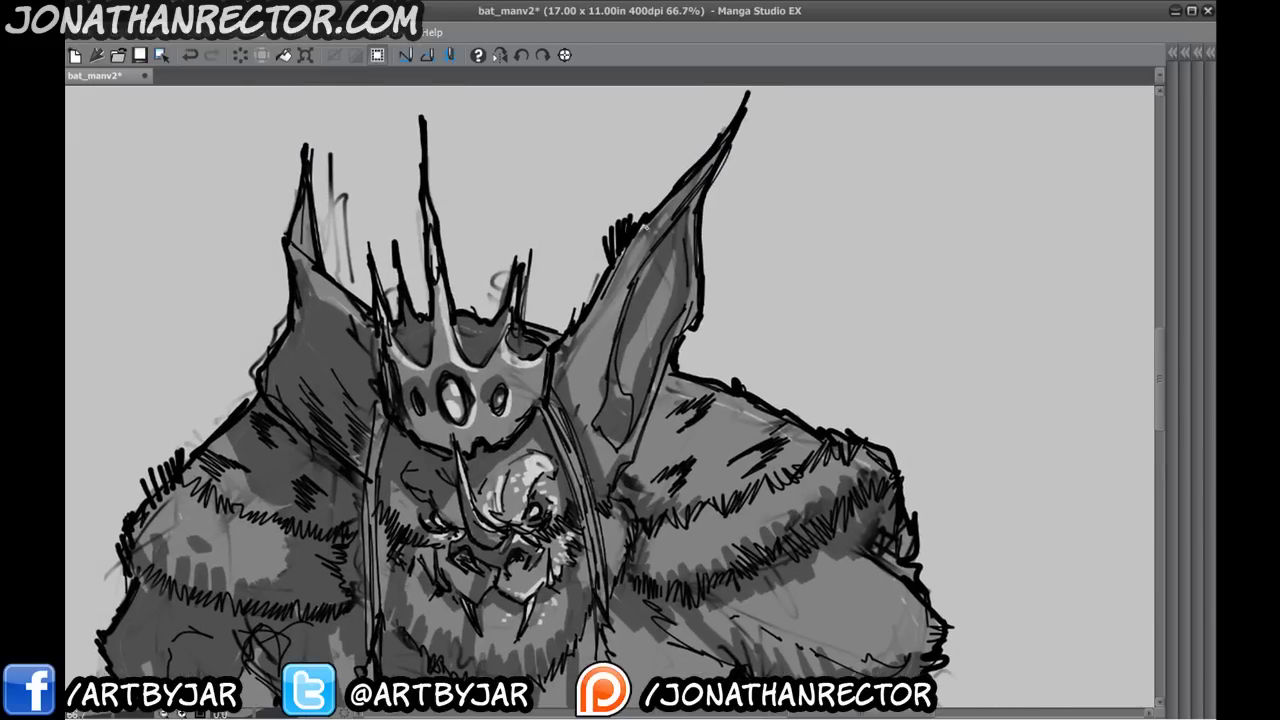
pyautogui.moveTo(643, 228)
pyautogui.mouseDown()
pyautogui.moveTo(575, 386)
pyautogui.moveTo(643, 250)
pyautogui.moveTo(577, 372)
pyautogui.mouseUp()
pyautogui.moveTo(390, 440); pyautogui.dragTo(343, 360)
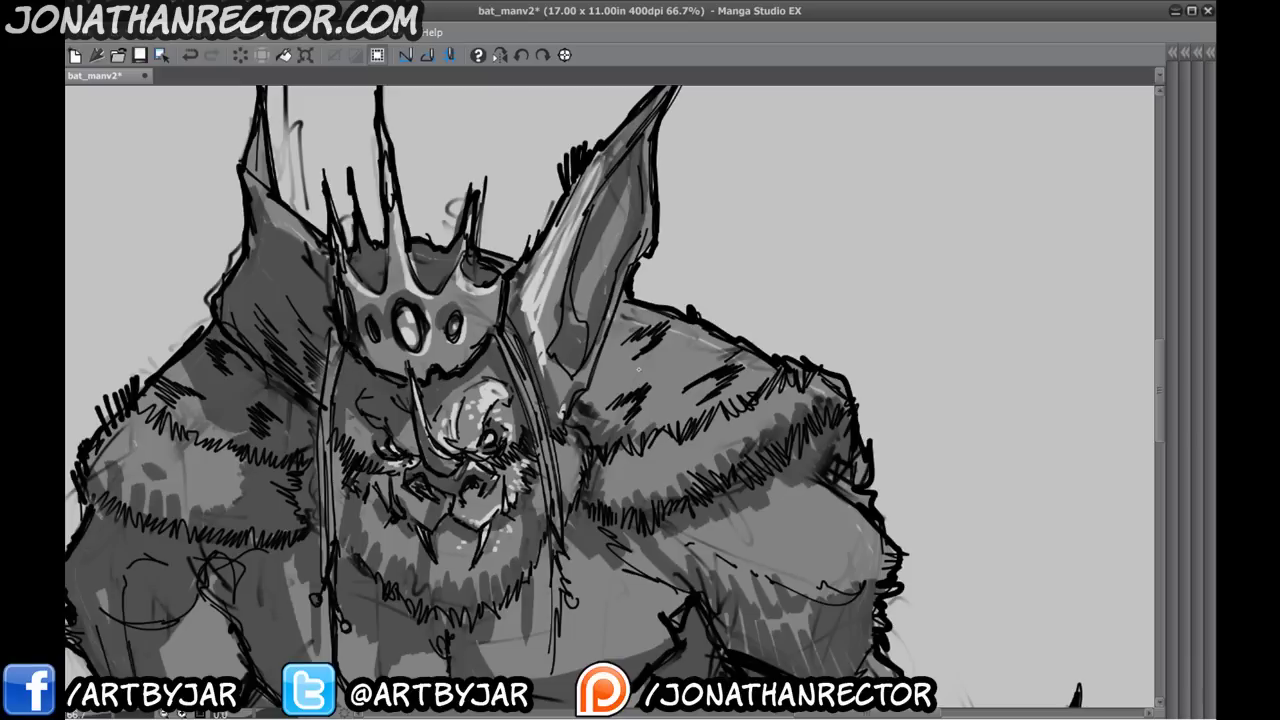
# - Hatch short light grey fur highlights across the top of the right-hand shoulder mantle and along its upper fringe
pyautogui.moveTo(767, 365)
pyautogui.mouseDown()
pyautogui.moveTo(690, 350)
pyautogui.moveTo(660, 370)
pyautogui.moveTo(678, 332)
pyautogui.moveTo(635, 340)
pyautogui.moveTo(610, 312)
pyautogui.mouseUp()
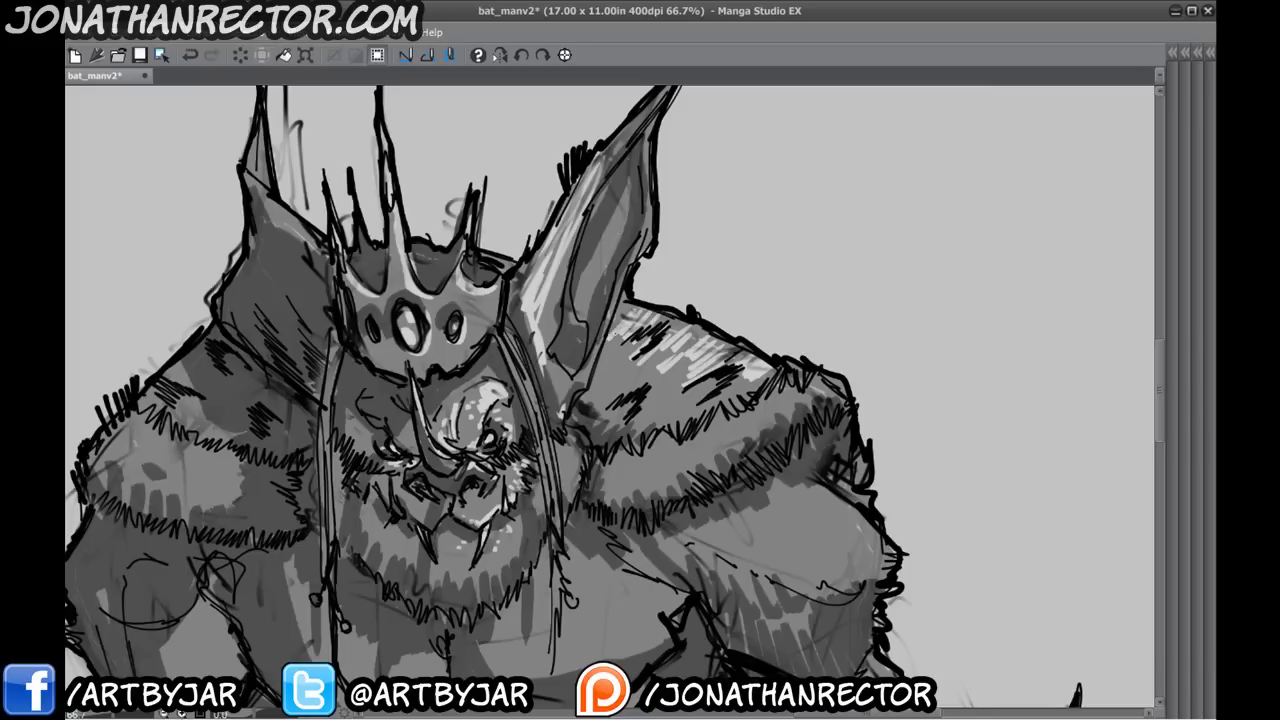
pyautogui.moveTo(637, 365); pyautogui.dragTo(609, 390)
pyautogui.moveTo(655, 370)
pyautogui.mouseDown()
pyautogui.moveTo(633, 390)
pyautogui.moveTo(649, 413)
pyautogui.mouseUp()
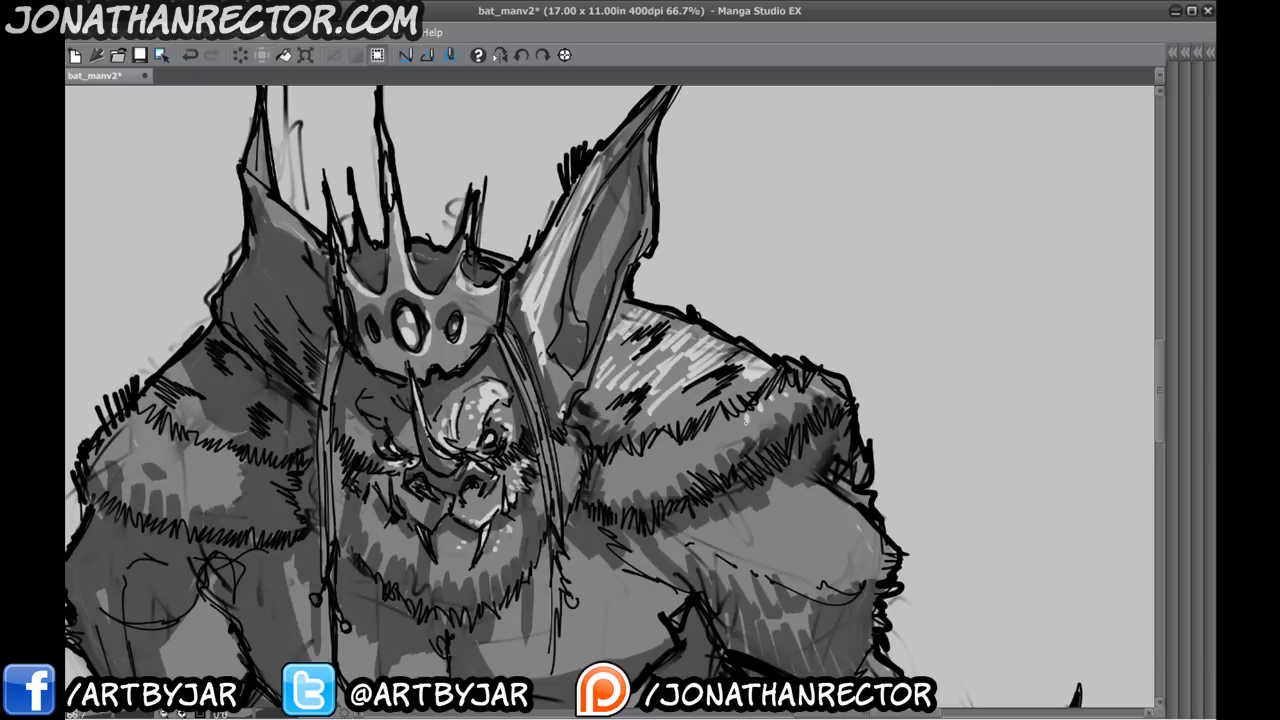
pyautogui.moveTo(732, 413); pyautogui.dragTo(726, 431)
pyautogui.moveTo(721, 415); pyautogui.dragTo(714, 431)
pyautogui.moveTo(702, 421); pyautogui.dragTo(684, 449)
pyautogui.moveTo(676, 433); pyautogui.dragTo(671, 455)
pyautogui.moveTo(664, 441); pyautogui.dragTo(659, 459)
pyautogui.moveTo(648, 449); pyautogui.dragTo(642, 465)
# - Paint thin light grey highlights down the long hanging strands on both sides of the face
pyautogui.moveTo(521, 437); pyautogui.dragTo(519, 413)
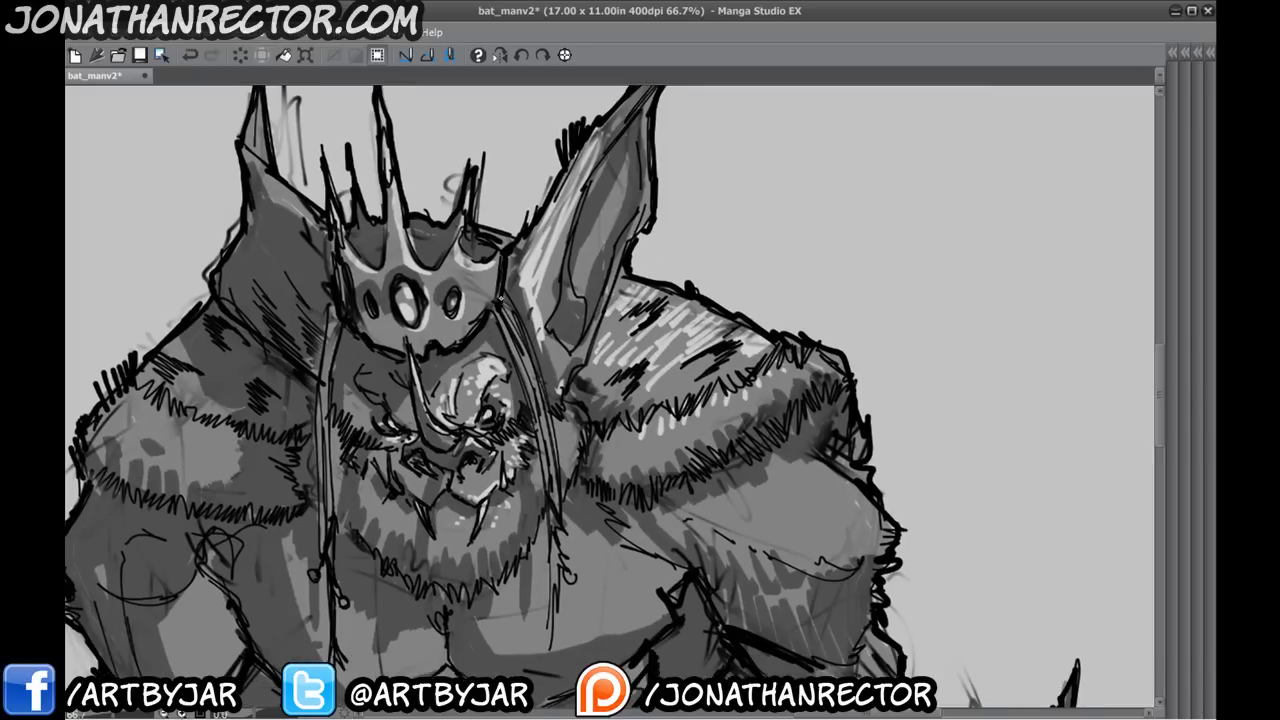
pyautogui.moveTo(498, 310)
pyautogui.mouseDown()
pyautogui.moveTo(552, 474)
pyautogui.moveTo(550, 628)
pyautogui.mouseUp()
pyautogui.moveTo(405, 504); pyautogui.dragTo(423, 464)
pyautogui.moveTo(345, 373); pyautogui.dragTo(347, 491)
pyautogui.moveTo(346, 318)
pyautogui.mouseDown()
pyautogui.moveTo(339, 391)
pyautogui.moveTo(366, 546)
pyautogui.mouseUp()
pyautogui.moveTo(318, 282); pyautogui.dragTo(316, 206)
pyautogui.moveTo(227, 448); pyautogui.dragTo(189, 244)
pyautogui.moveTo(405, 473); pyautogui.dragTo(387, 499)
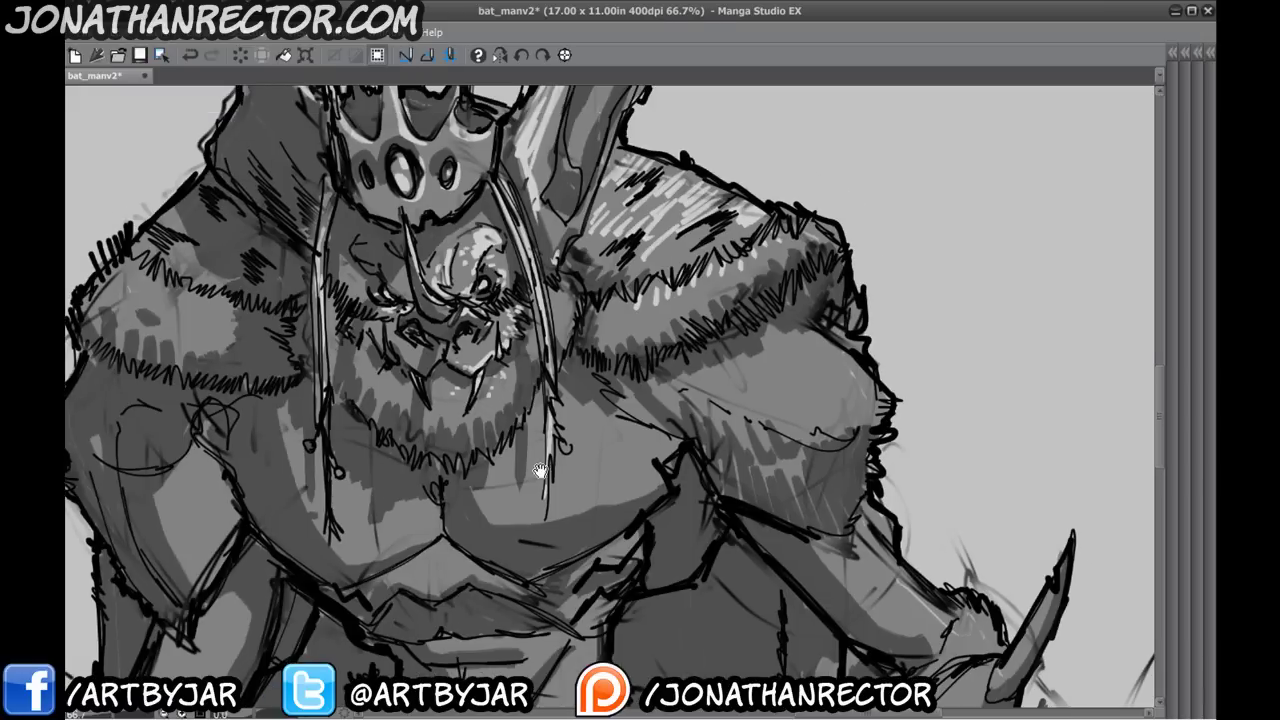
# - Paint a row of short light grey fur strokes across the right-hand upper arm, just below the shoulder
pyautogui.moveTo(852, 374)
pyautogui.mouseDown()
pyautogui.moveTo(872, 394)
pyautogui.moveTo(794, 432)
pyautogui.mouseUp()
pyautogui.moveTo(758, 412); pyautogui.dragTo(764, 428)
pyautogui.moveTo(459, 401); pyautogui.dragTo(475, 291)
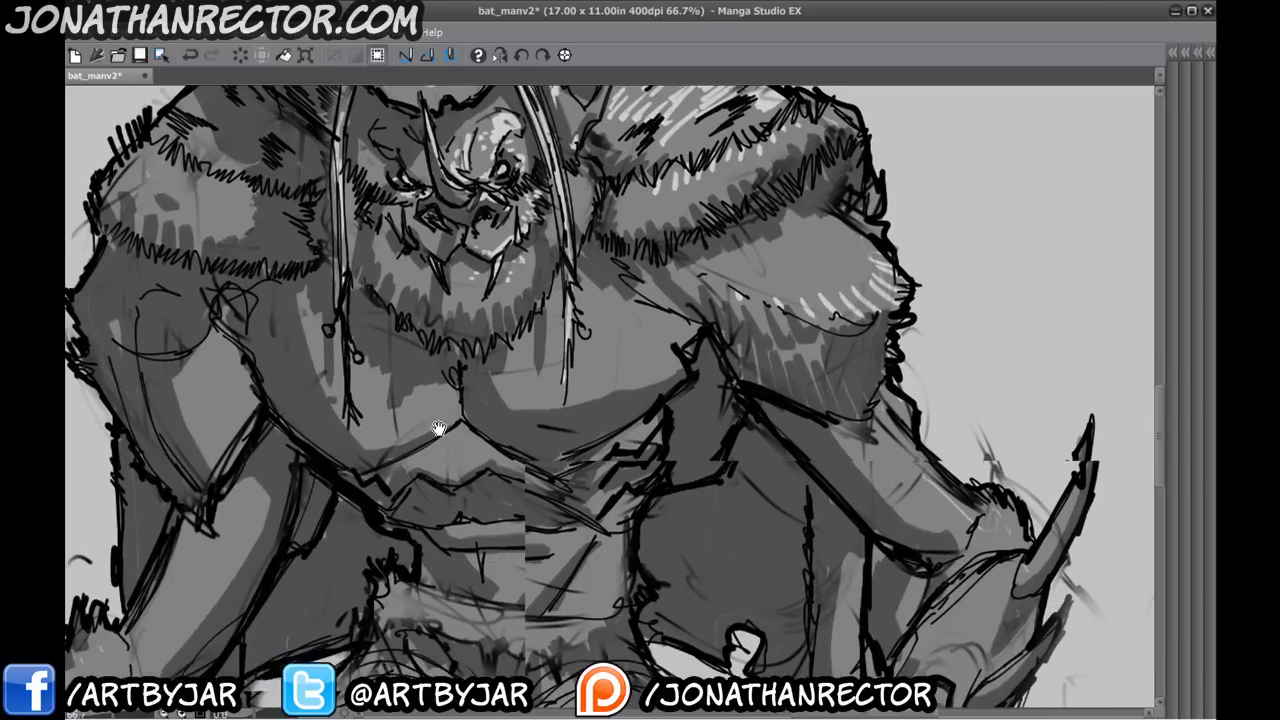
pyautogui.moveTo(440, 431); pyautogui.dragTo(400, 348)
pyautogui.moveTo(287, 391); pyautogui.dragTo(275, 298)
# - Add small light grey highlights around the left-hand brow and eye of the face
pyautogui.moveTo(354, 400); pyautogui.dragTo(434, 591)
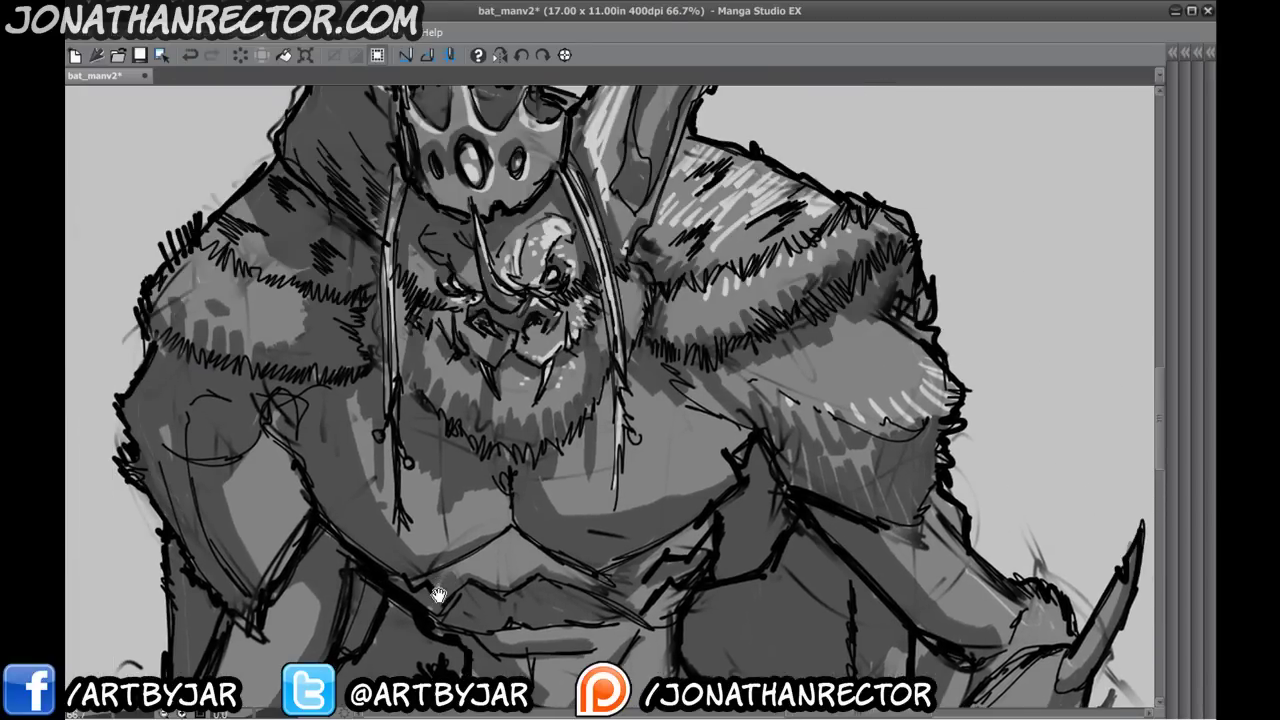
pyautogui.moveTo(426, 440); pyautogui.dragTo(495, 531)
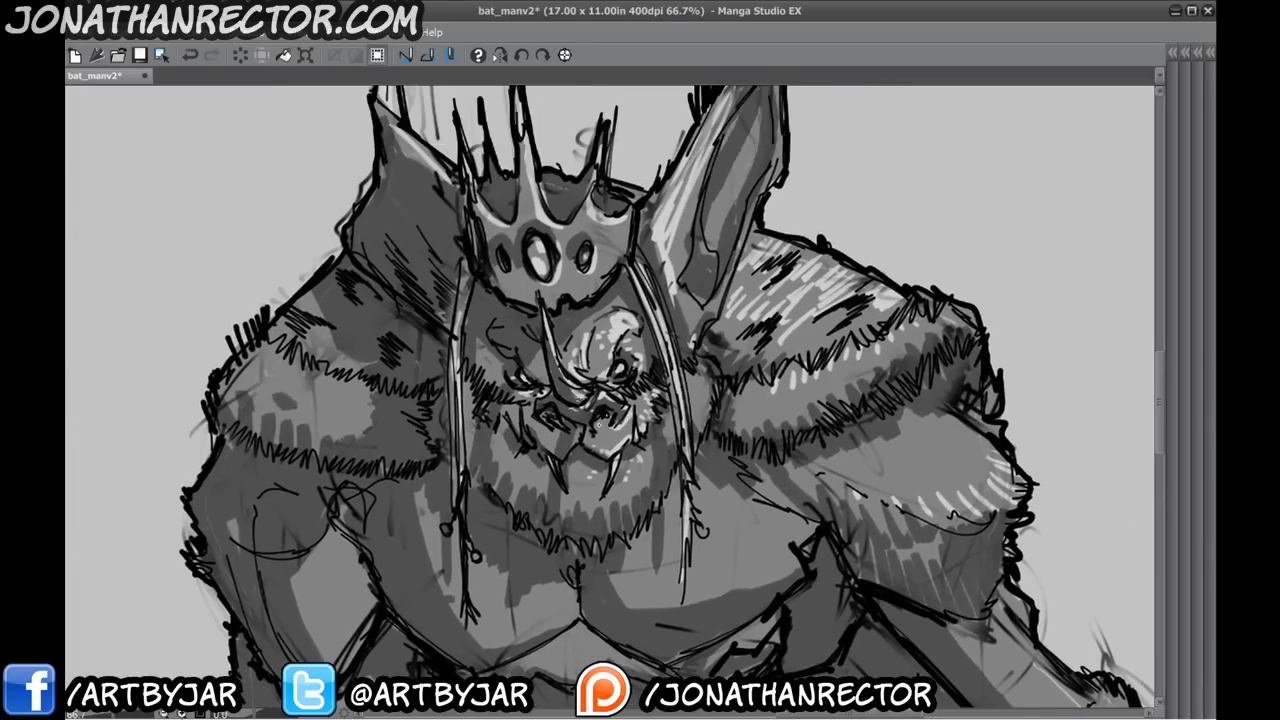
pyautogui.click(491, 360)
pyautogui.moveTo(498, 341); pyautogui.dragTo(530, 368)
# - Check the whole figure with its new highlights and save the bat_manv2 file
pyautogui.scroll(-3, 442, 379)
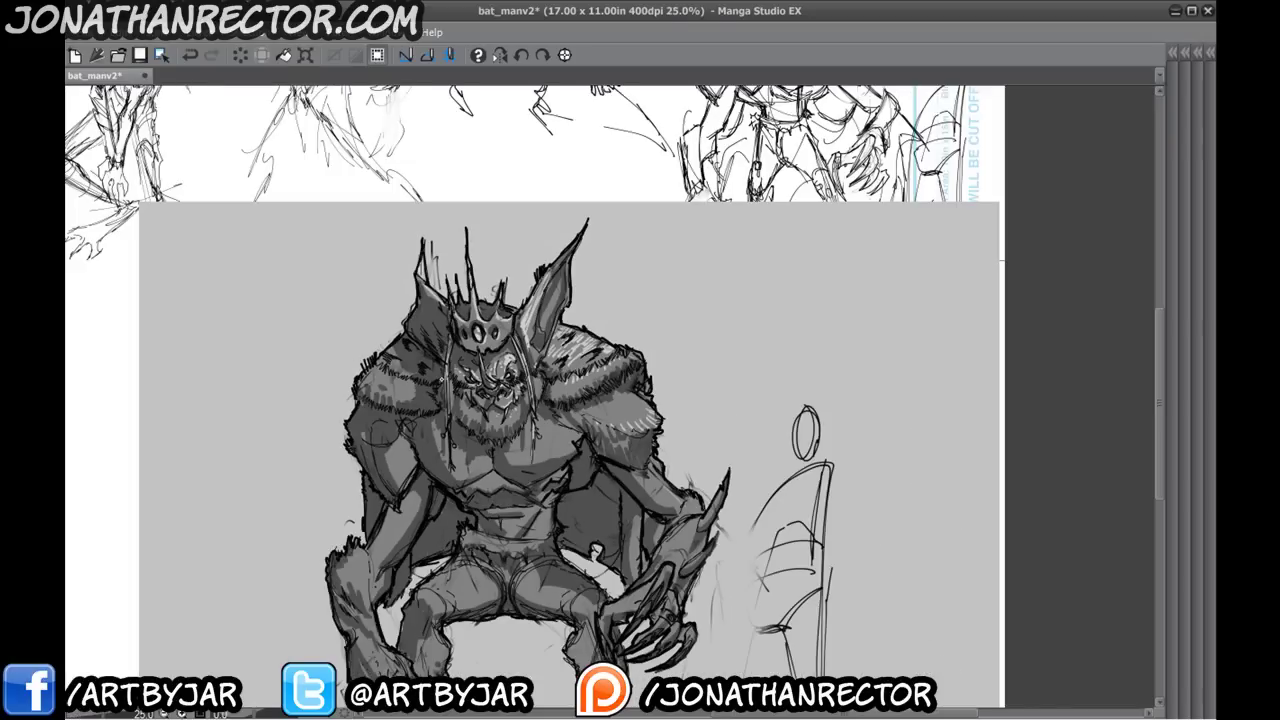
pyautogui.moveTo(442, 379); pyautogui.dragTo(461, 244)
pyautogui.moveTo(247, 300); pyautogui.dragTo(181, 314)
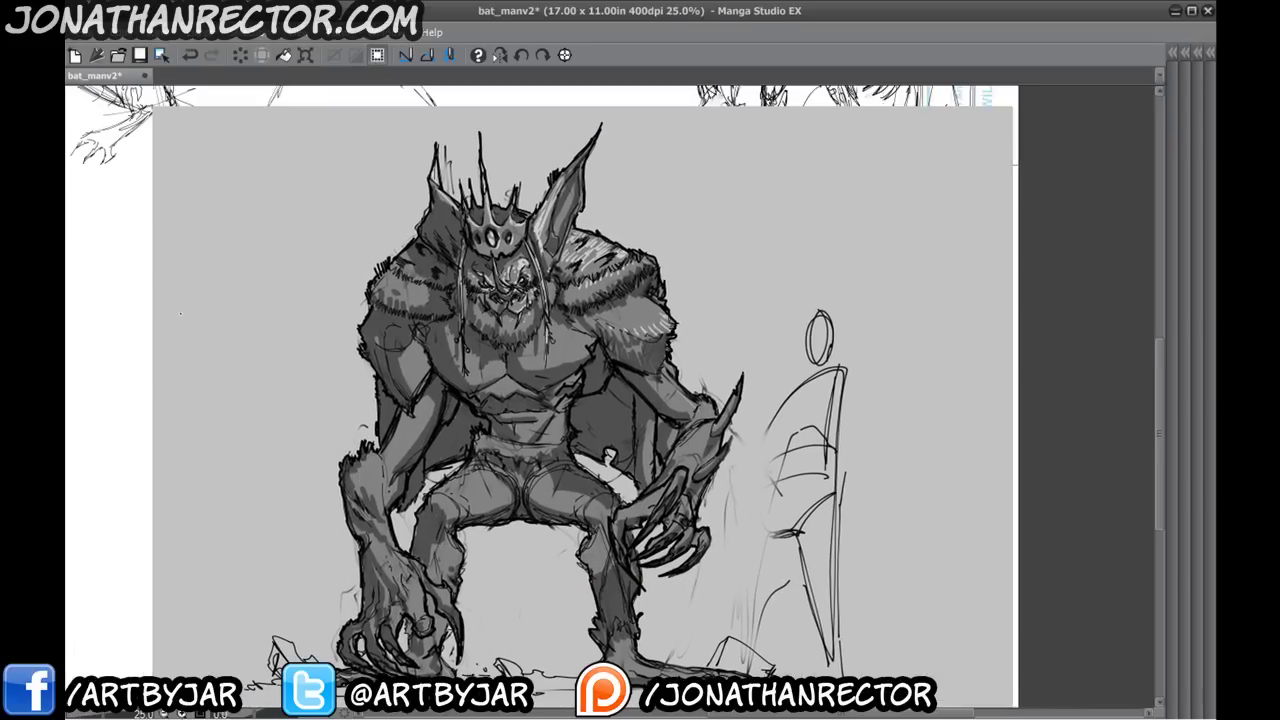
pyautogui.scroll(1, 181, 314)
pyautogui.moveTo(382, 490); pyautogui.dragTo(187, 527)
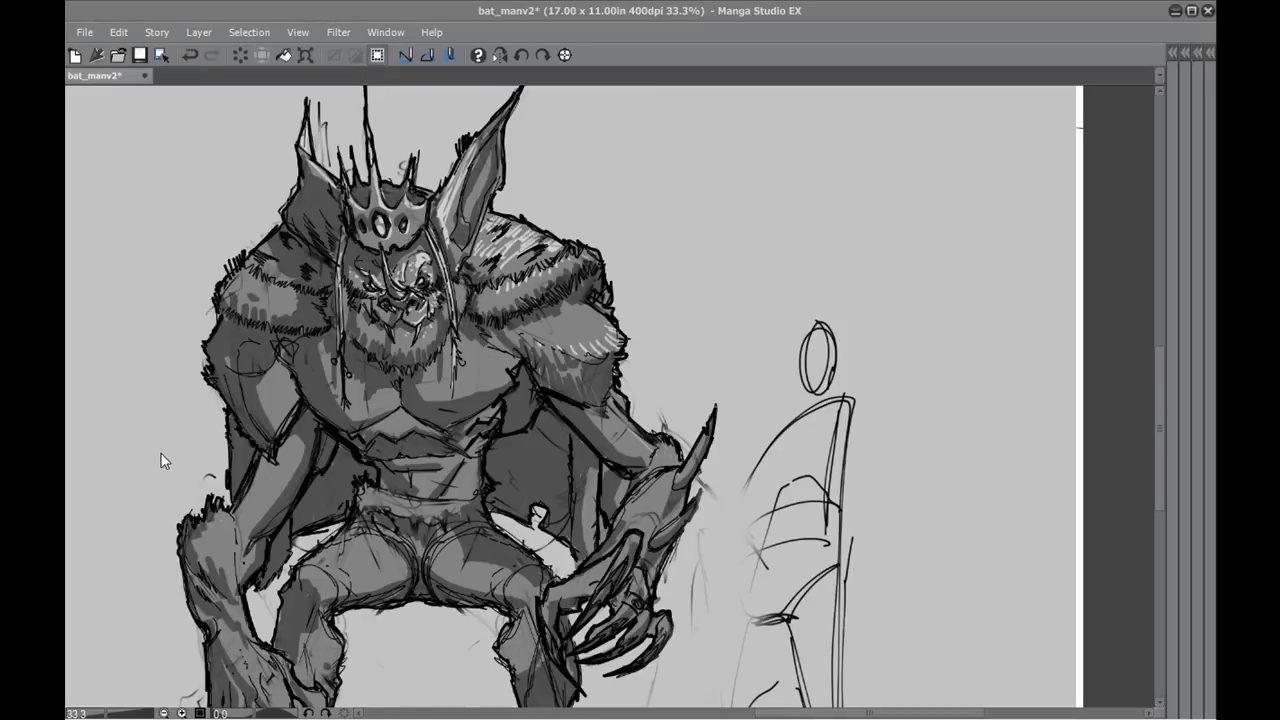
pyautogui.hotkey('ctrl', 's')
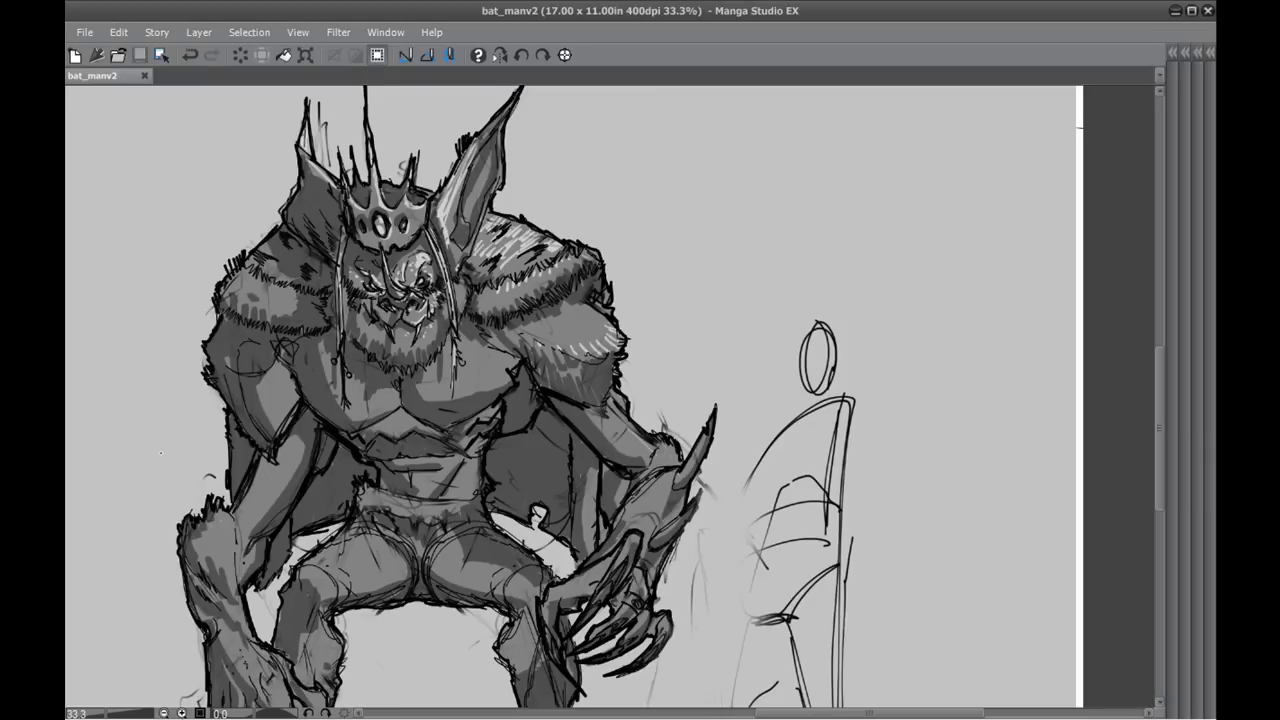